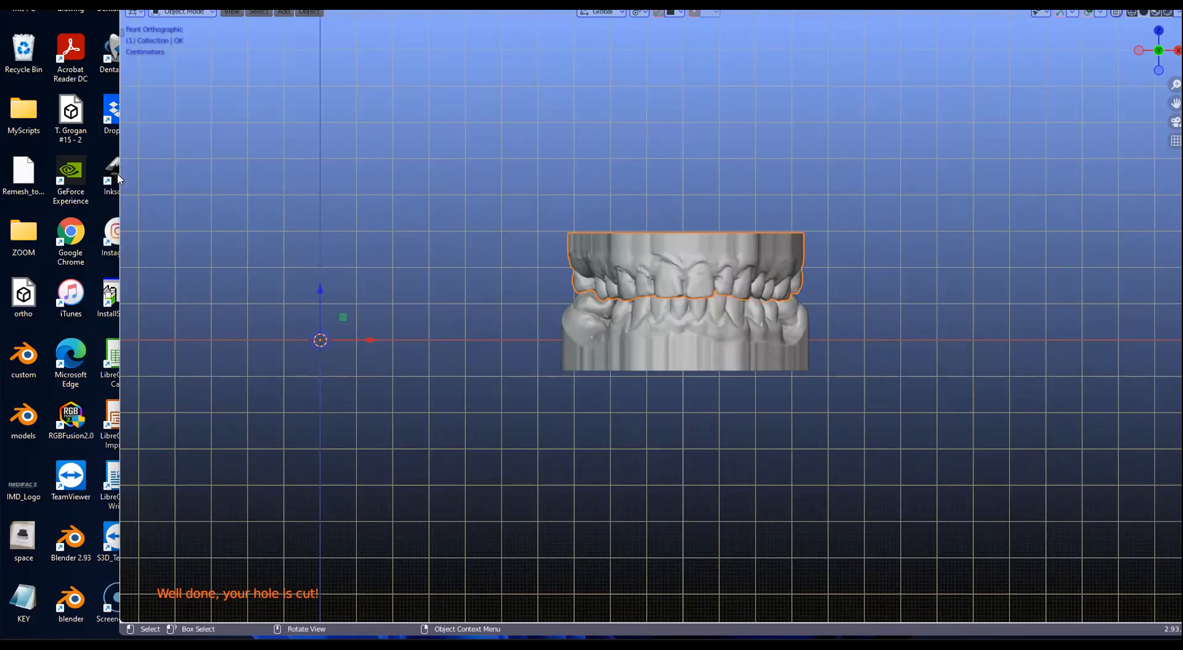
Step: Narrow the Blender and 3D Slicer windows so both fit side by side
drag(120, 179, 441, 179)
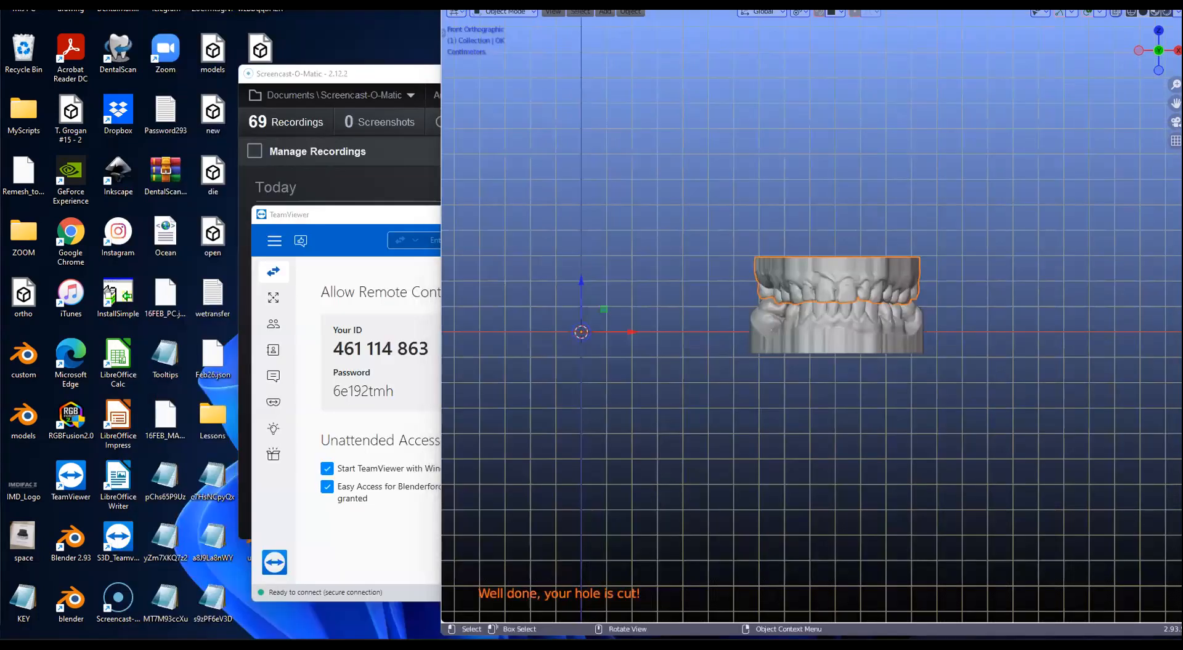
key(alt+Tab)
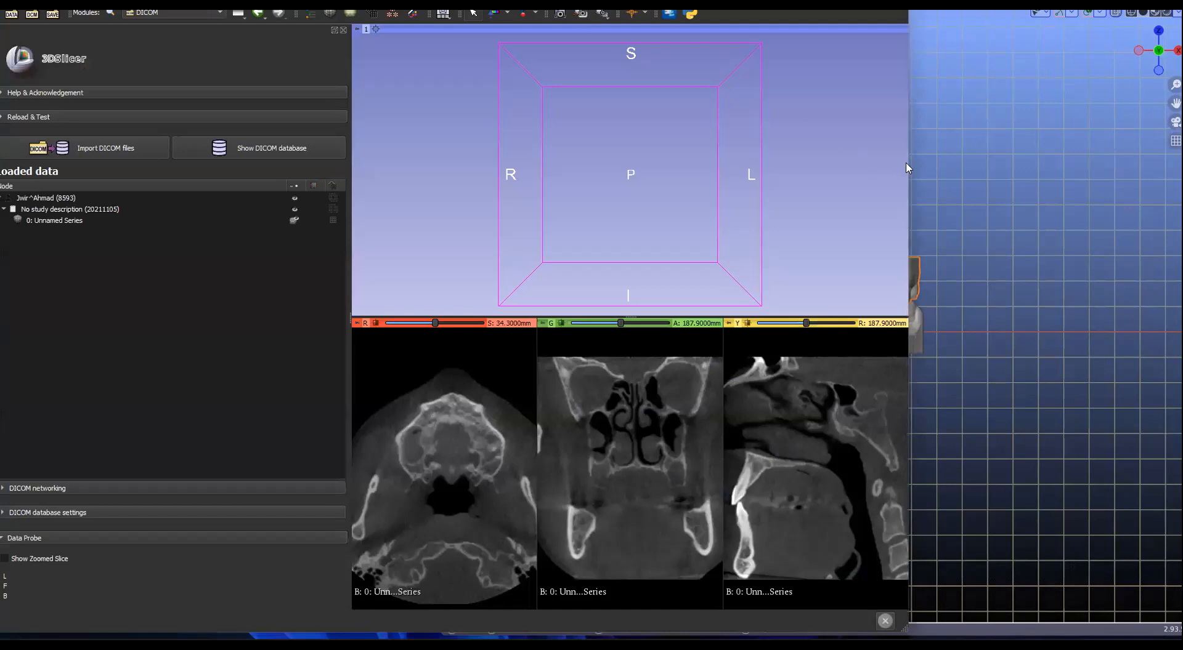
drag(908, 162, 533, 193)
click(623, 196)
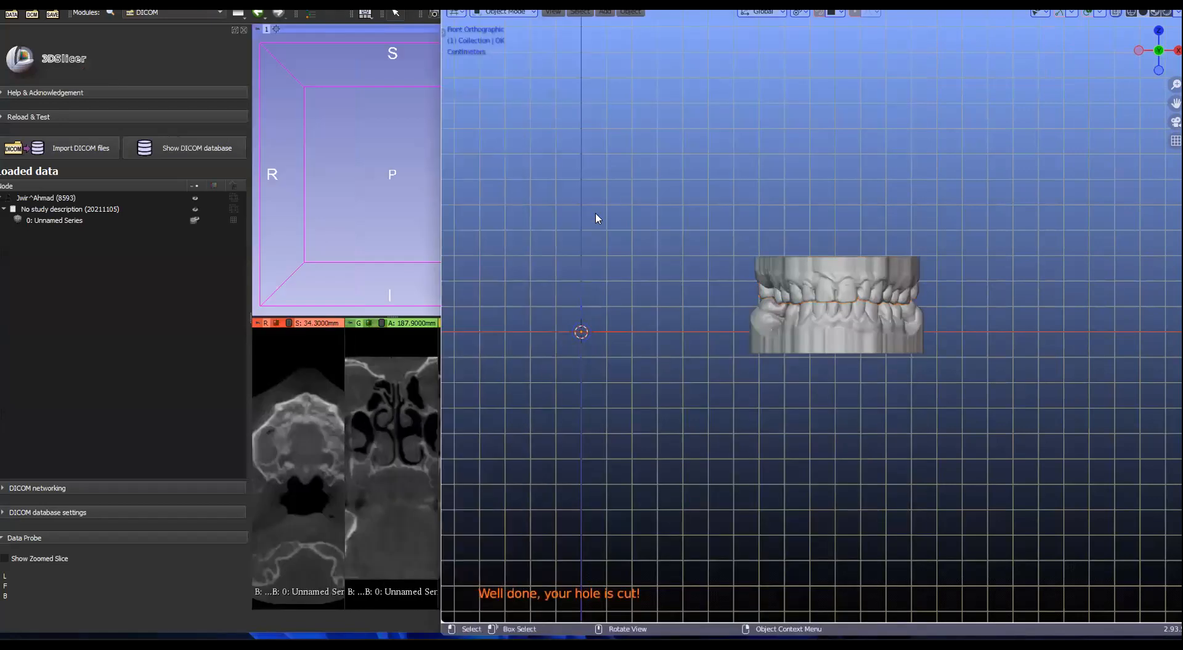
drag(437, 269, 771, 238)
Step: Close the Screencast-O-Matic recorder and TeamViewer windows
click(682, 107)
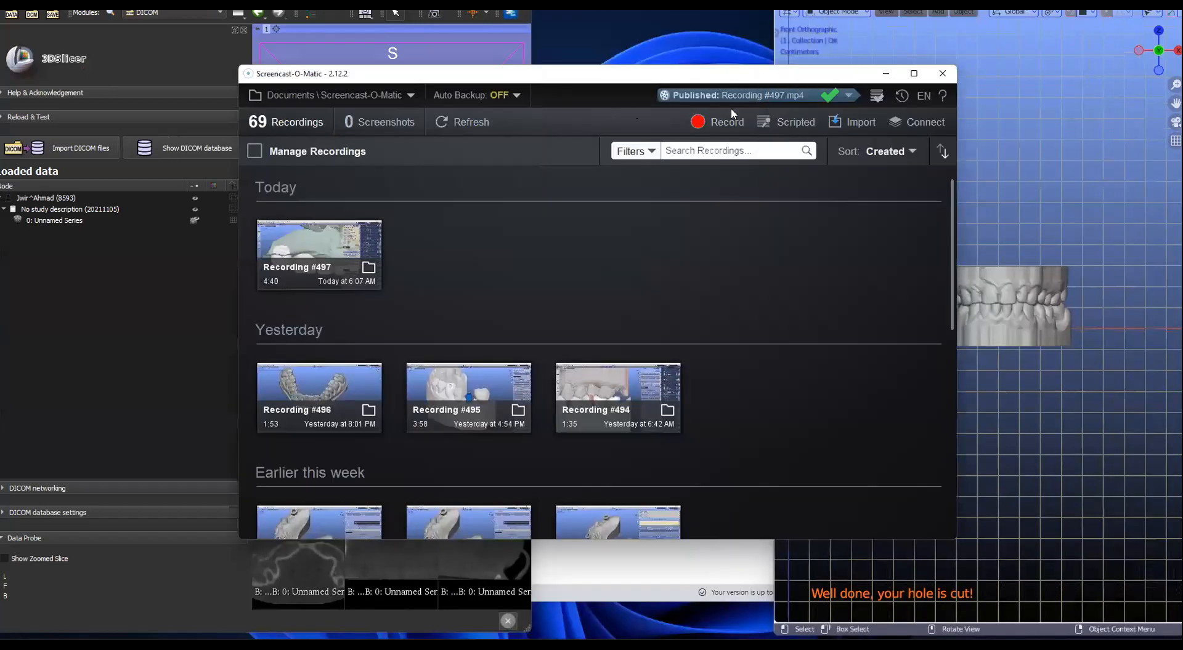
drag(800, 78, 682, 109)
click(826, 105)
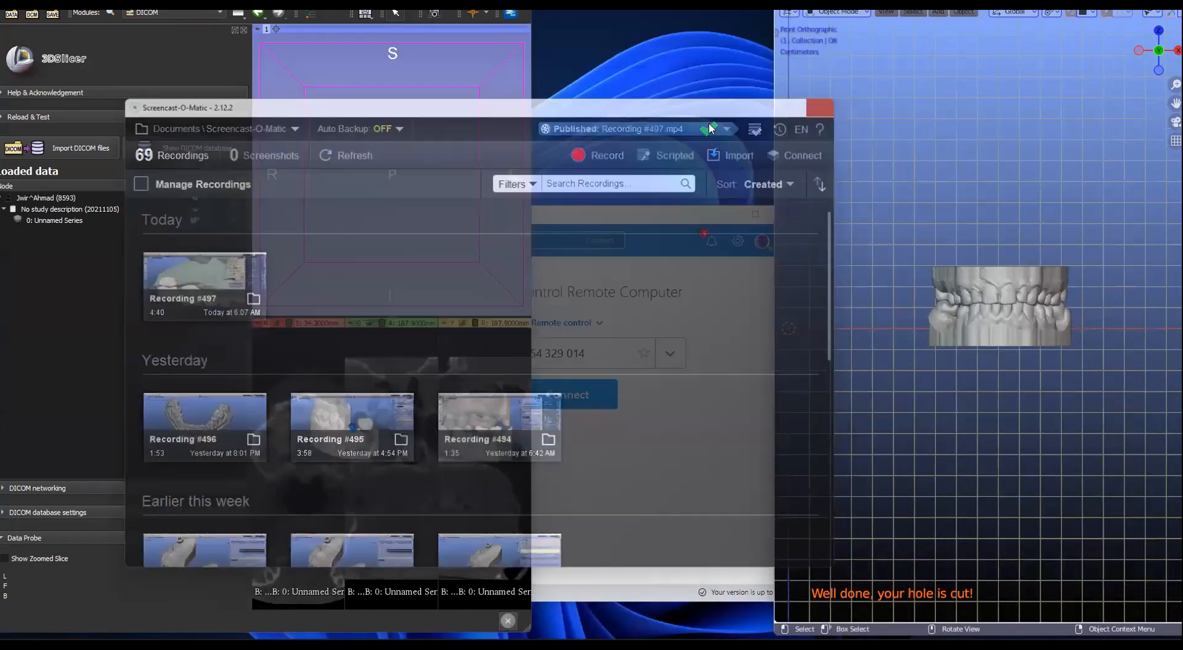
click(600, 172)
click(715, 172)
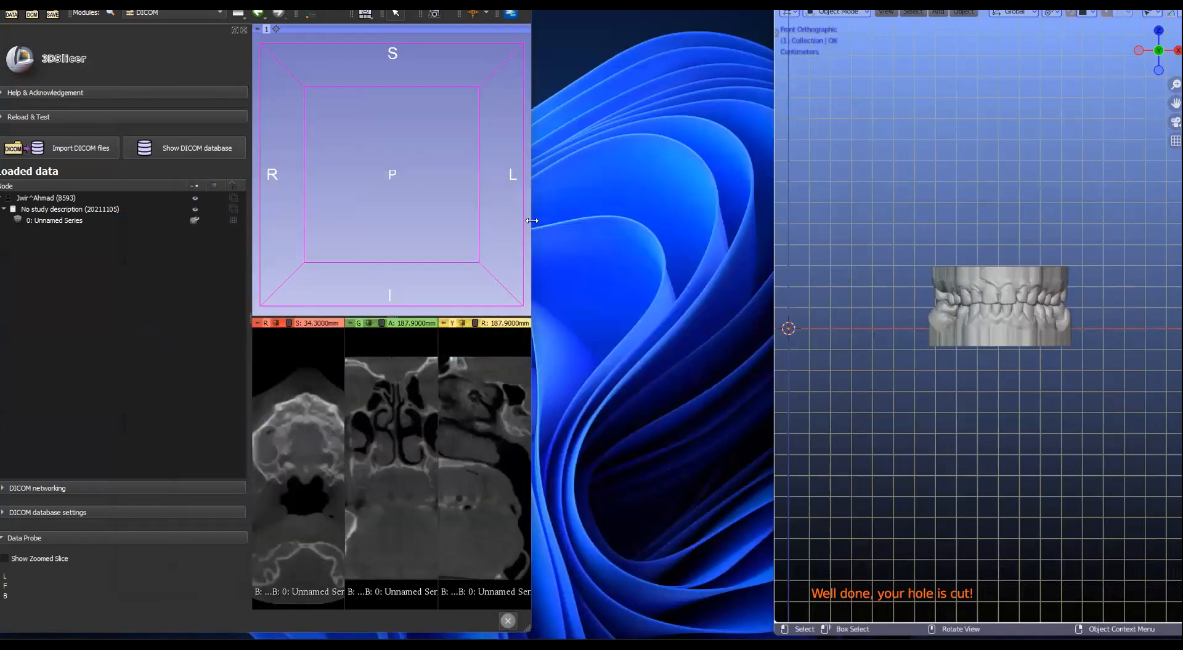
Step: Resize Slicer and the Blender viewport, then select the lower teeth object in Blender
drag(532, 220, 689, 235)
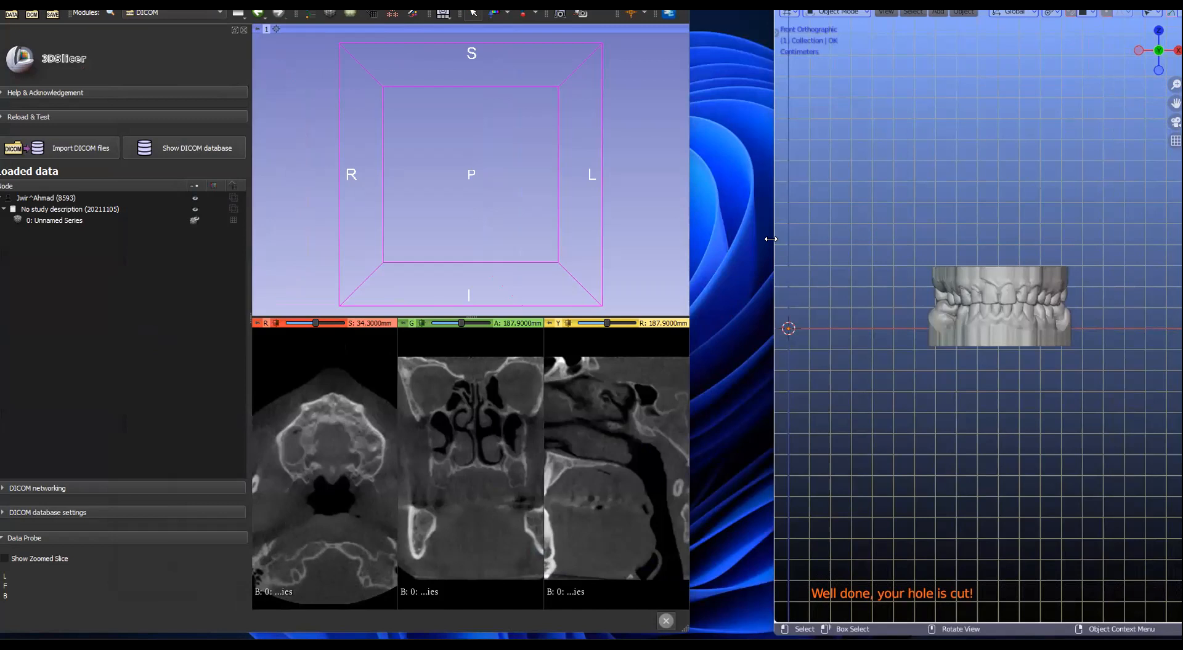
drag(771, 239, 659, 285)
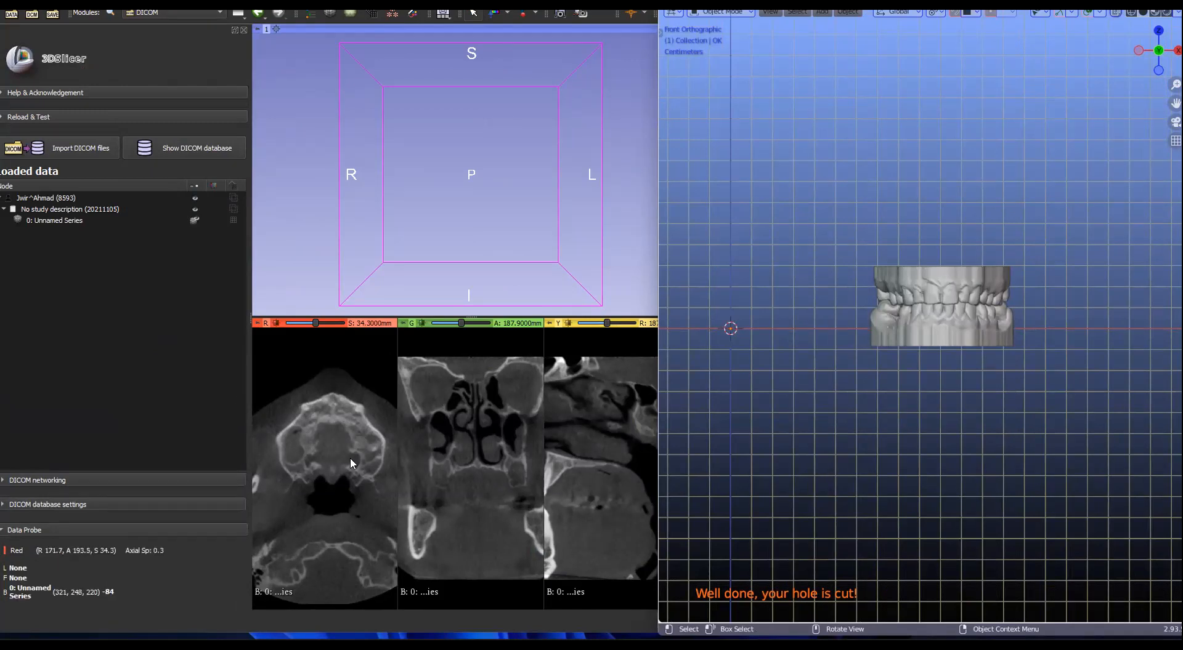
click(905, 321)
click(905, 320)
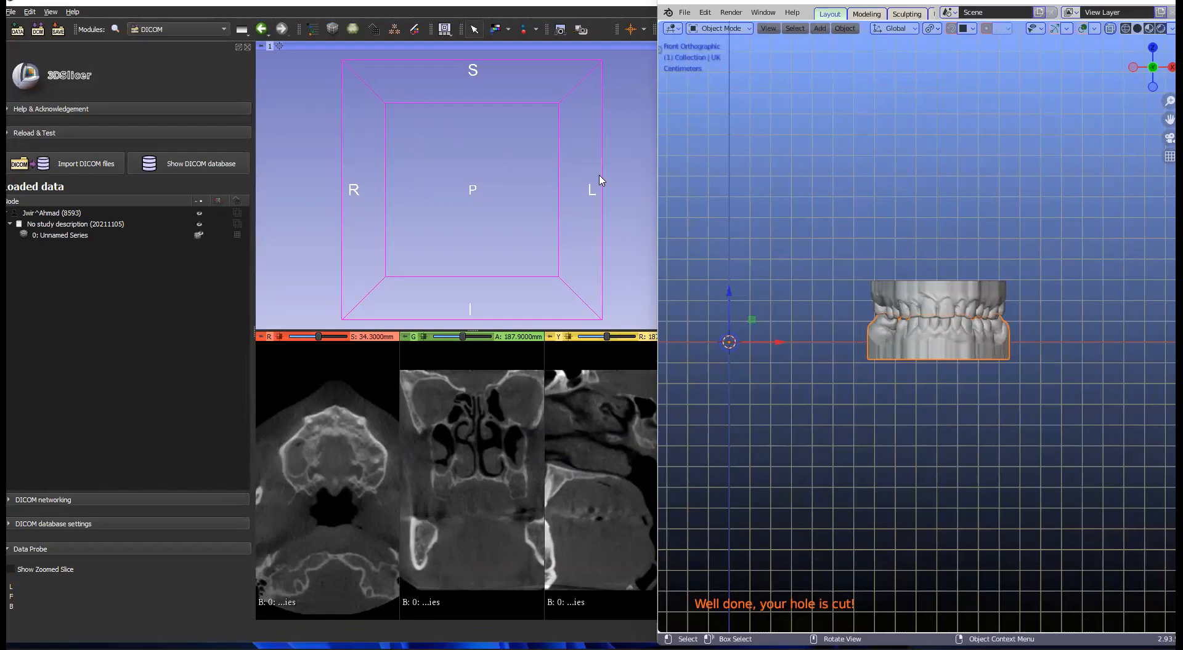
Step: Widen Slicer over Blender and browse the Modules list's Dentistry submenu
click(642, 183)
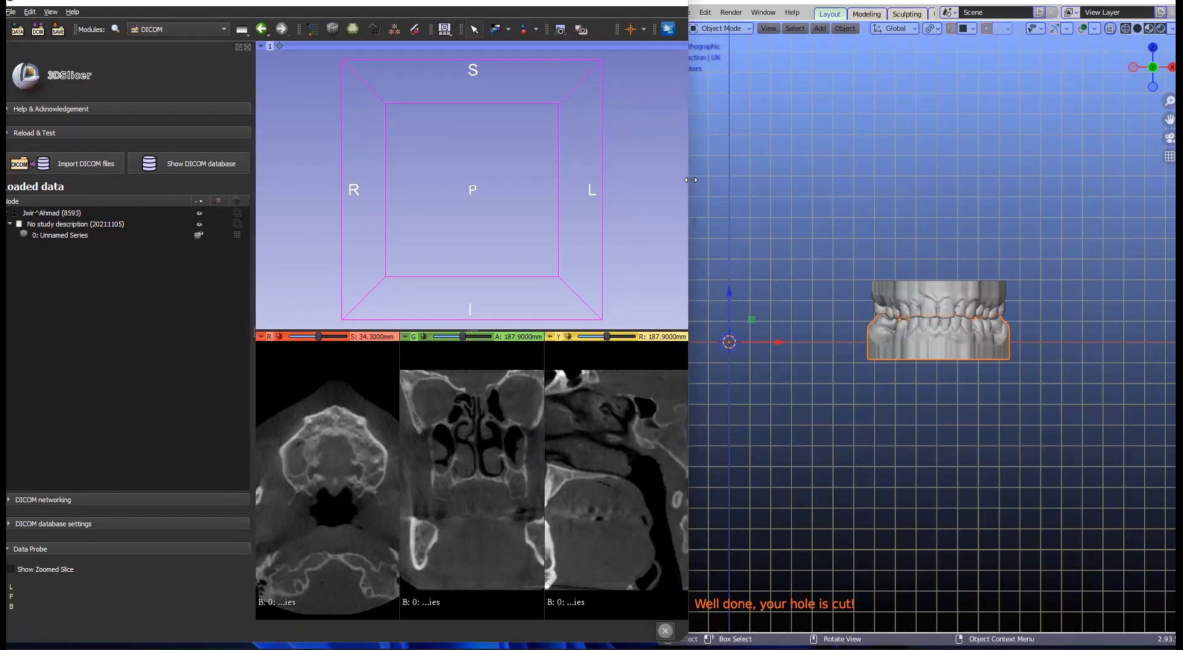
drag(691, 180, 921, 185)
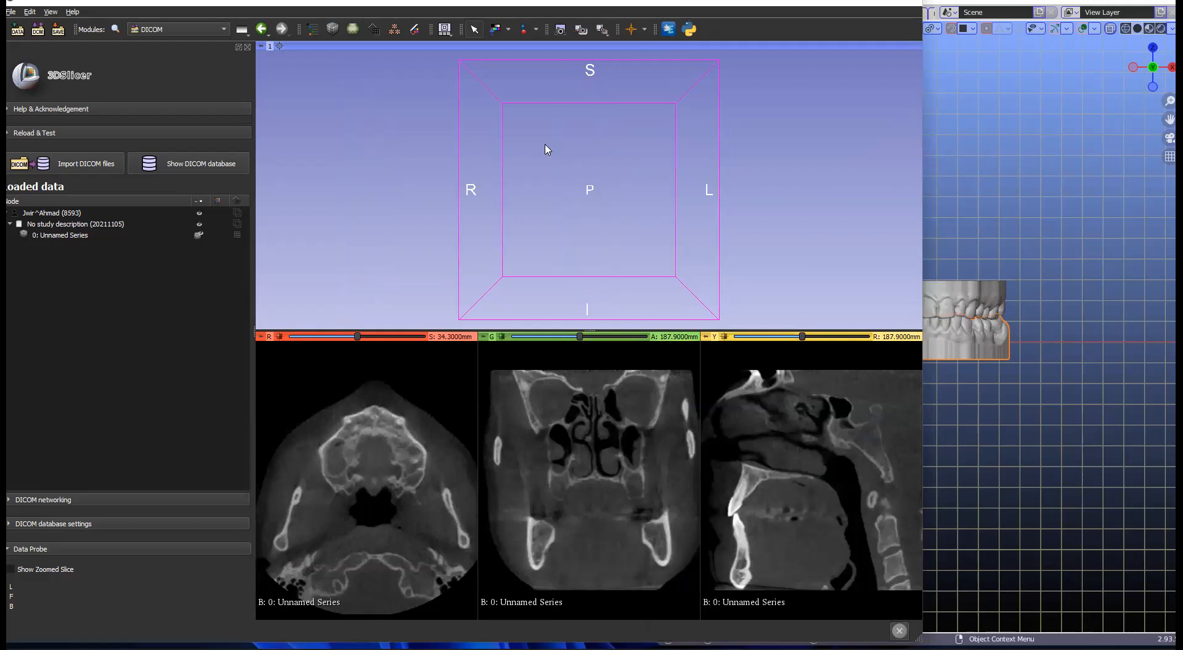
click(209, 31)
mouse_move(181, 228)
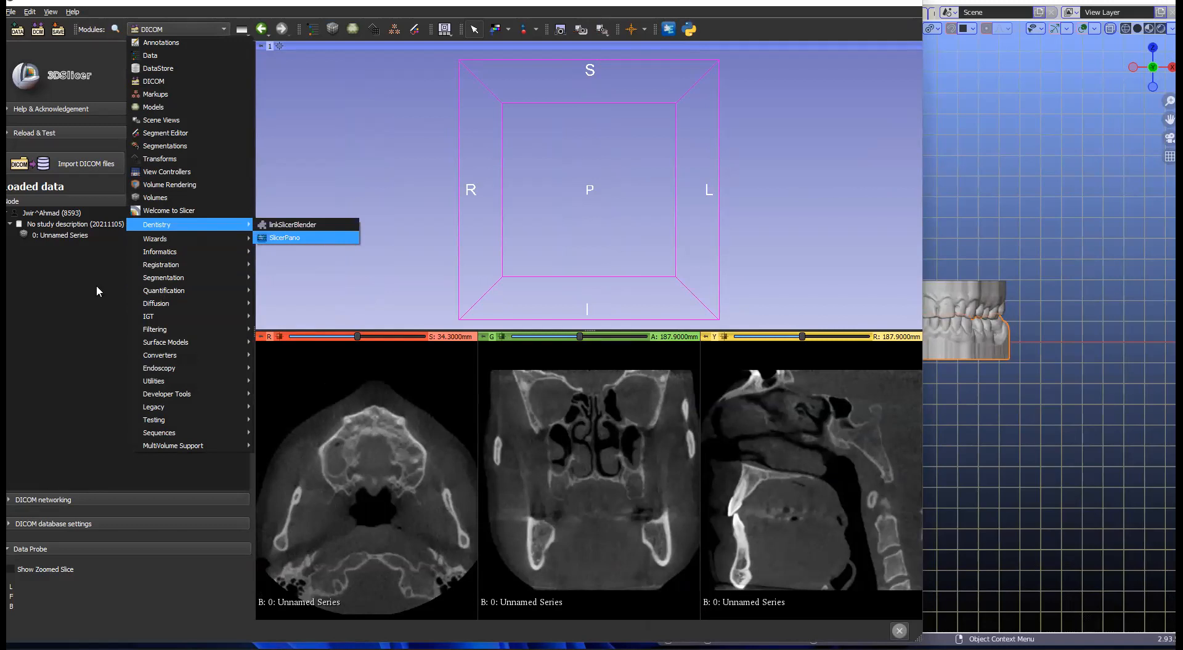
Step: Widen Slicer, switch to Segment Editor, and add a segment renamed 'Skull'
click(79, 289)
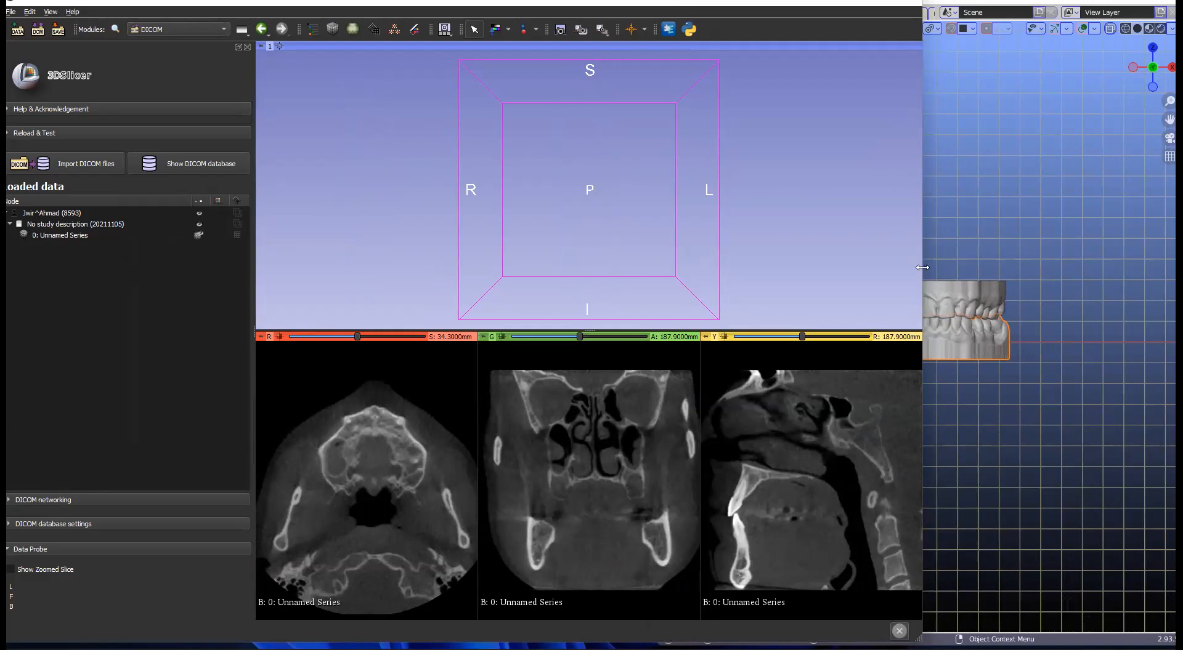
drag(922, 267, 1124, 267)
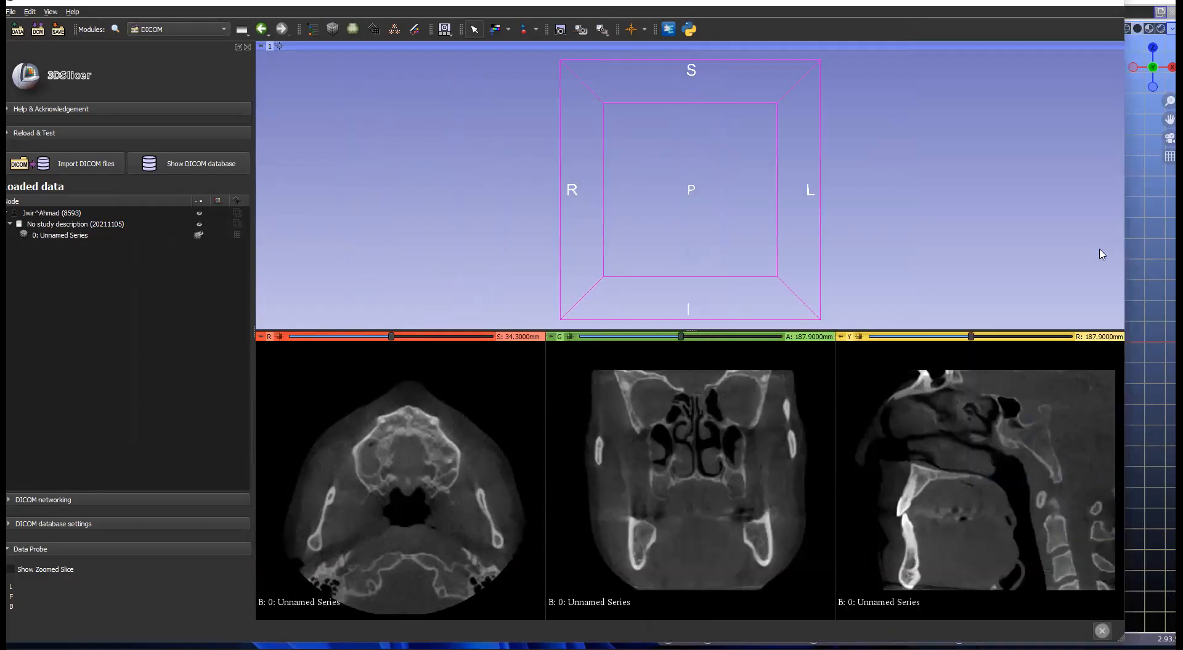
click(415, 30)
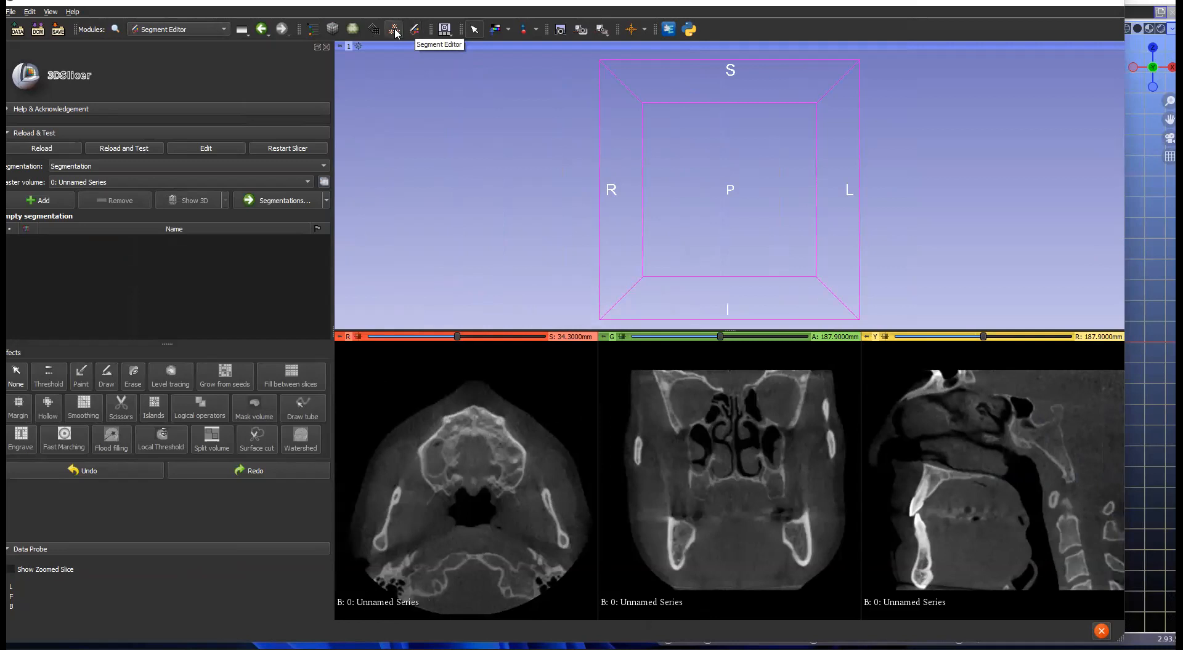
click(35, 200)
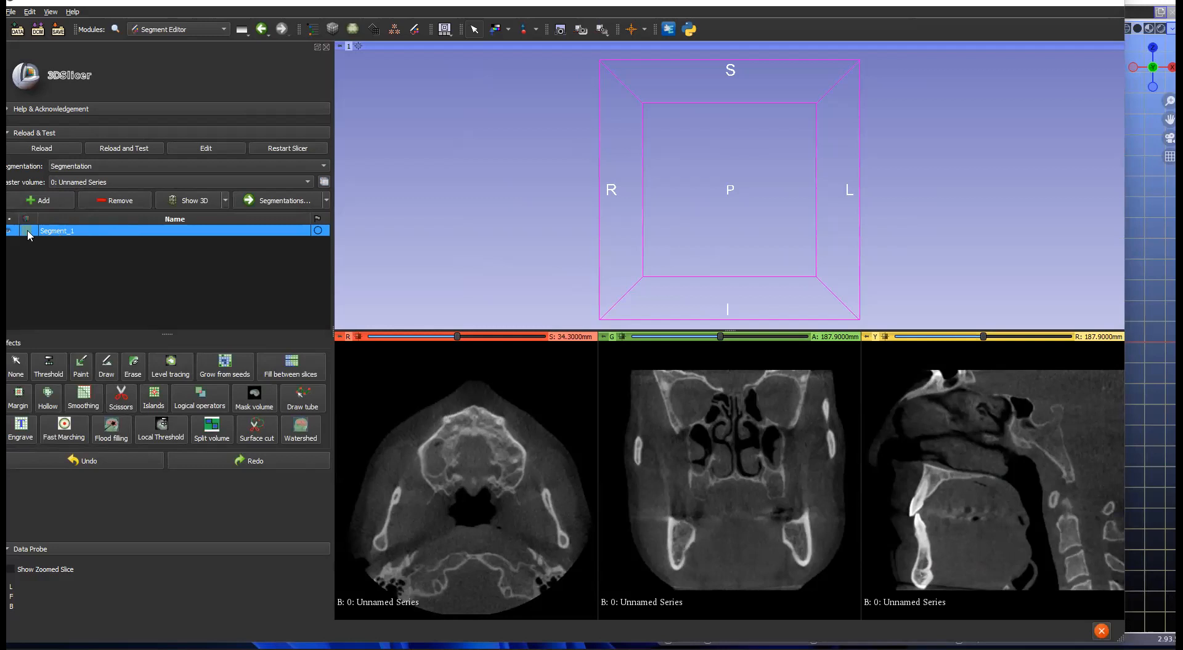
double_click(71, 232)
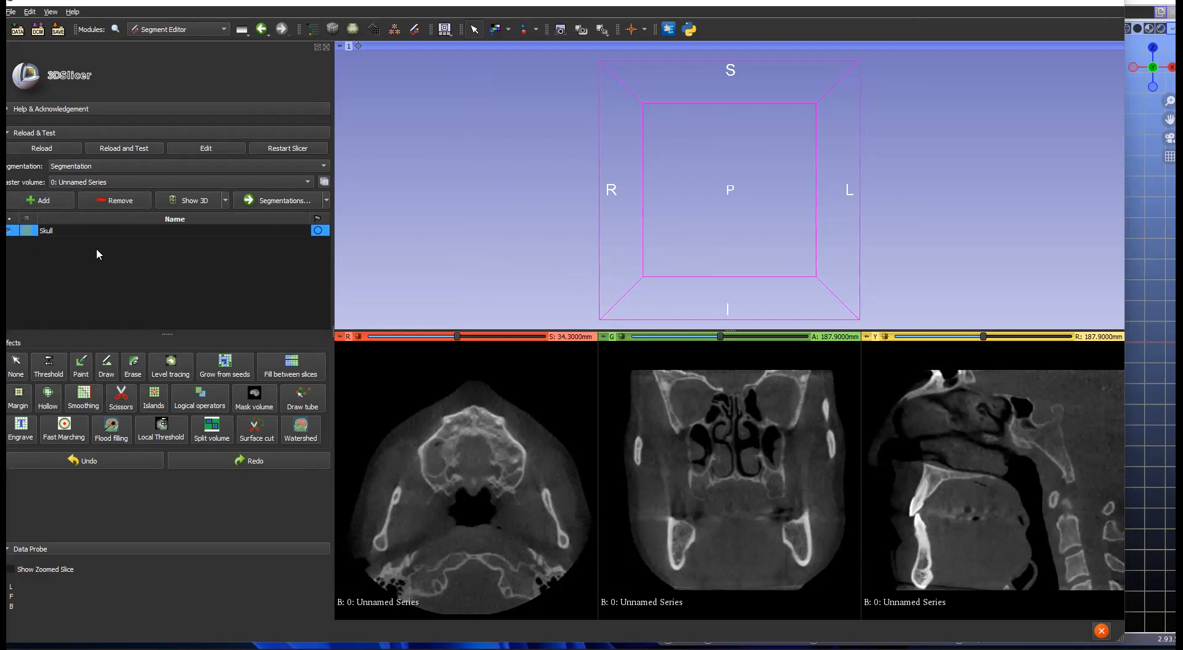
key(Return)
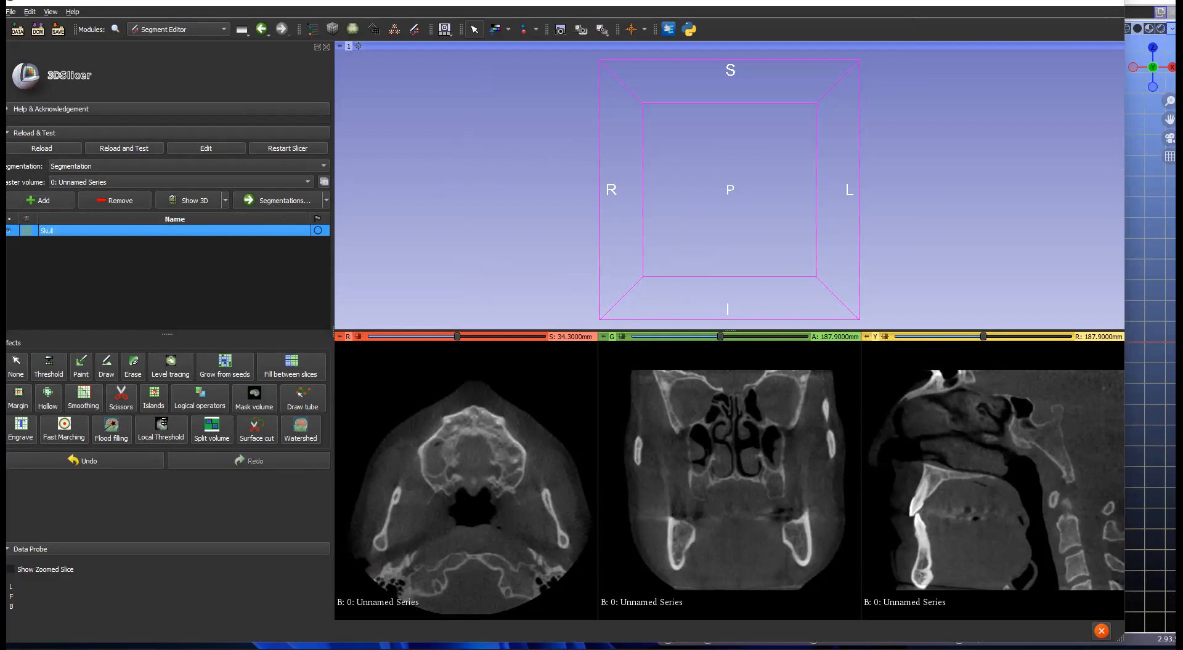
Step: Choose the Threshold effect and trial minimum values, committing 940, while magnifying the sagittal slice
click(49, 369)
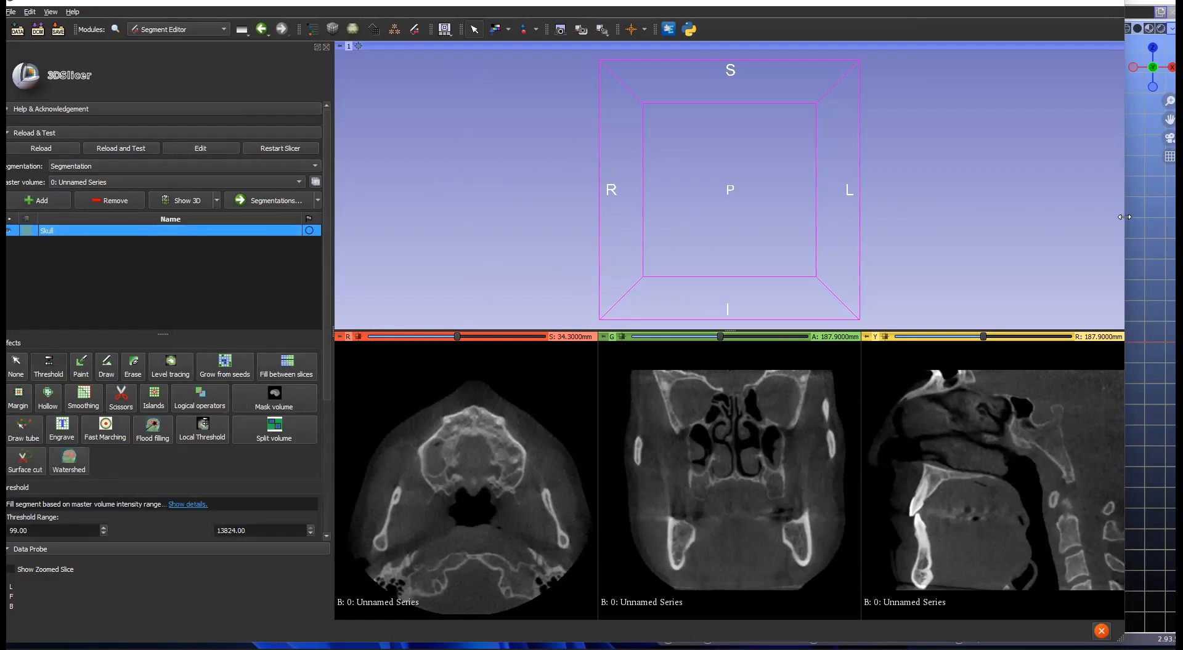
drag(1124, 217, 1158, 216)
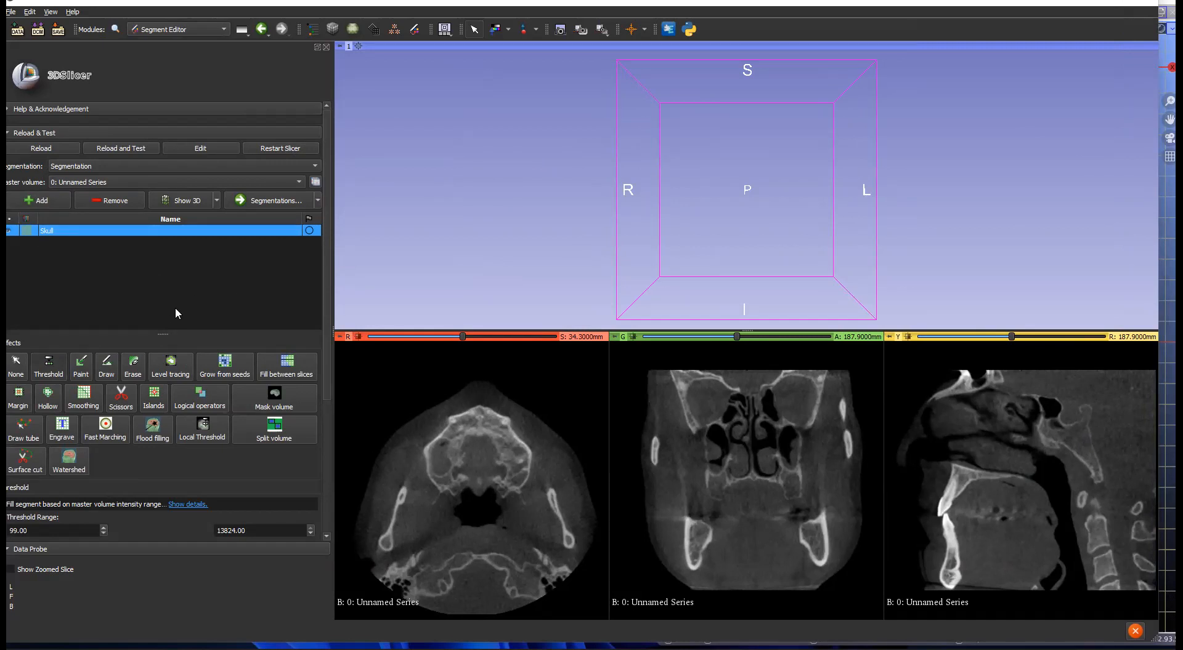
click(49, 365)
mouse_move(36, 347)
mouse_down()
mouse_move(96, 349)
mouse_move(23, 350)
mouse_move(34, 353)
mouse_up()
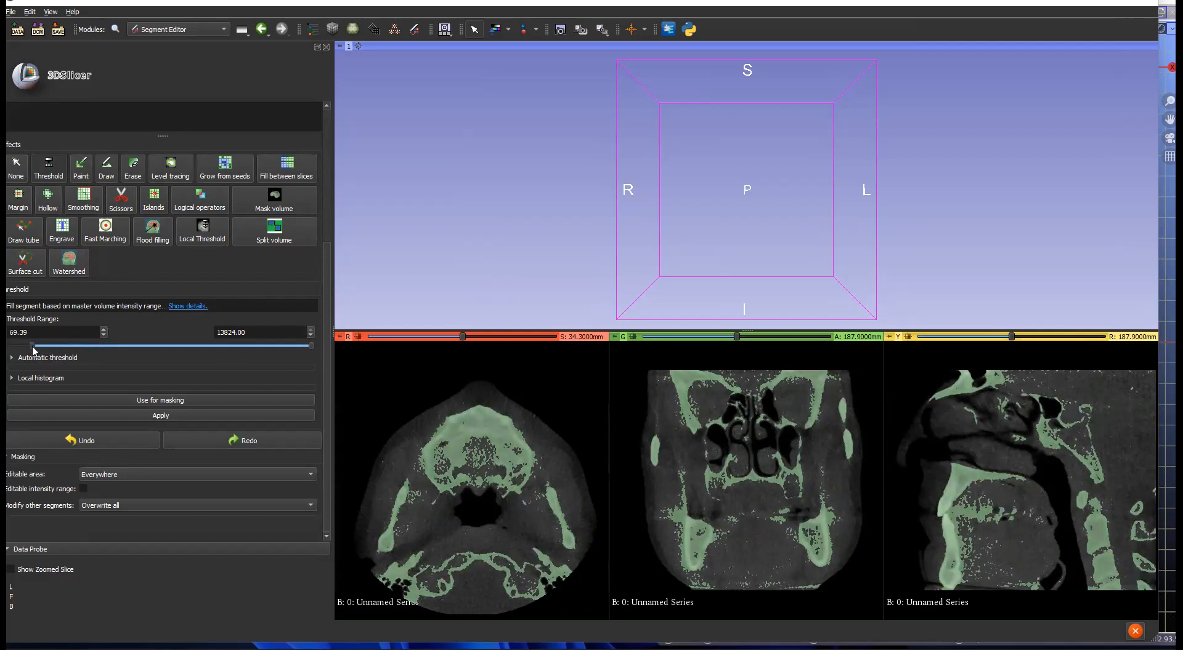
scroll(976, 471, down, 6)
right_drag(971, 474, 980, 556)
middle_drag(982, 504, 1033, 502)
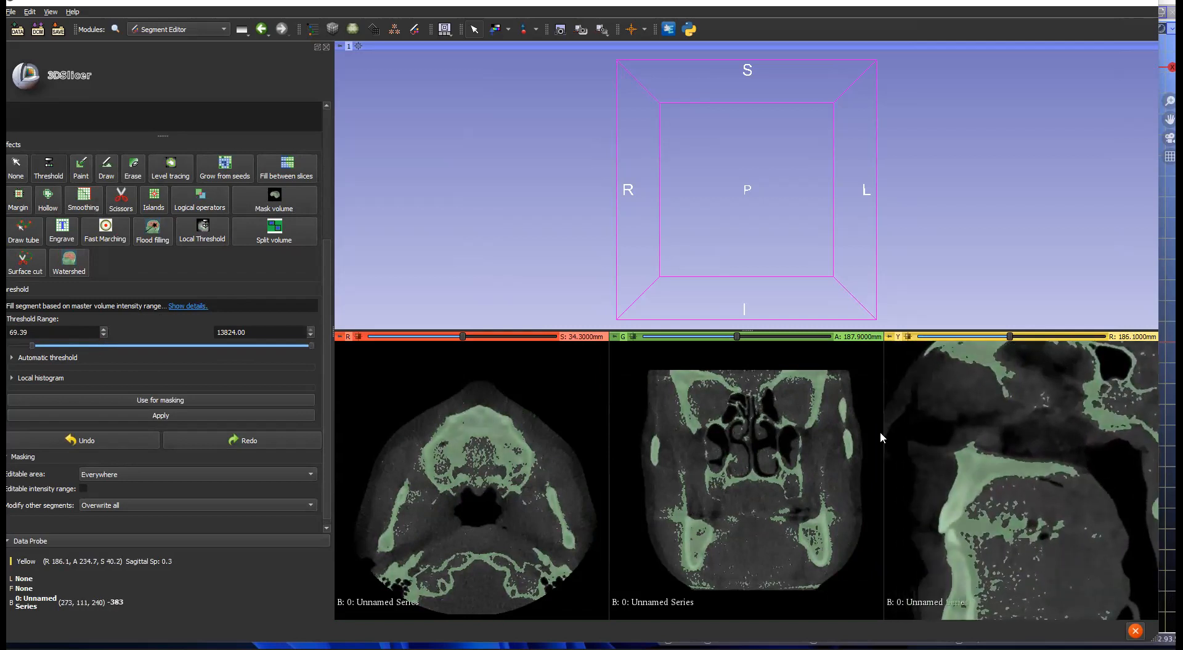
drag(38, 348, 62, 348)
drag(62, 348, 9, 333)
text(940)
key(Return)
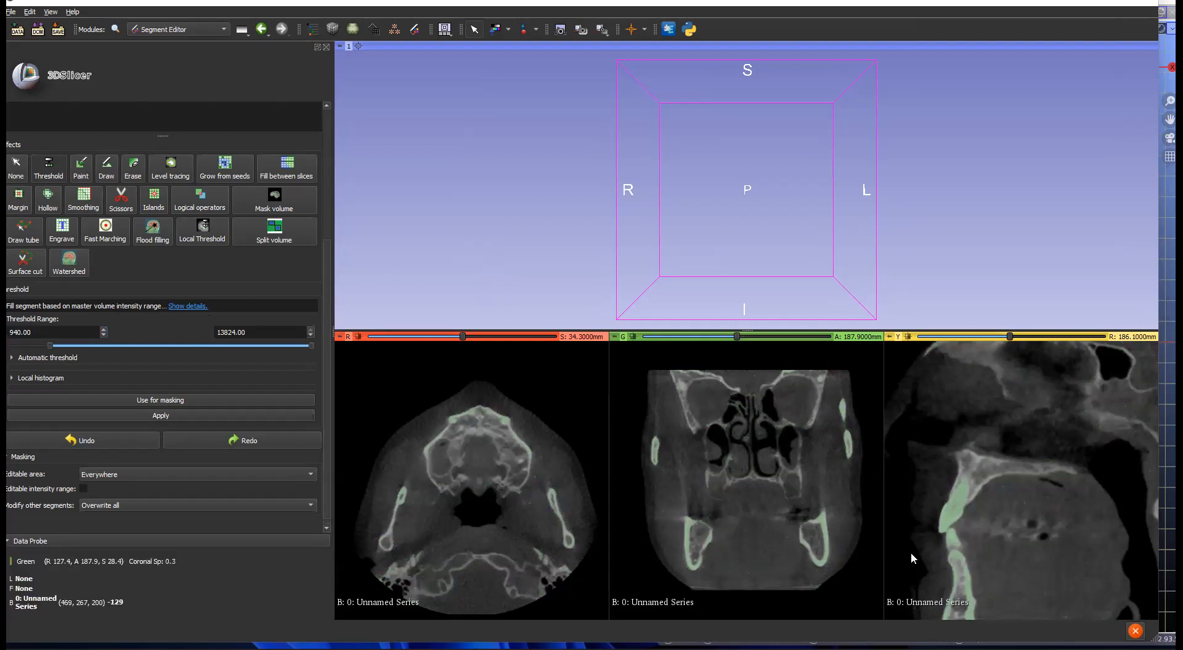
Step: Fine-tune the threshold to 895.53–13824.00 for bone and teeth and apply it
scroll(1012, 516, up, 3)
scroll(1012, 514, down, 4)
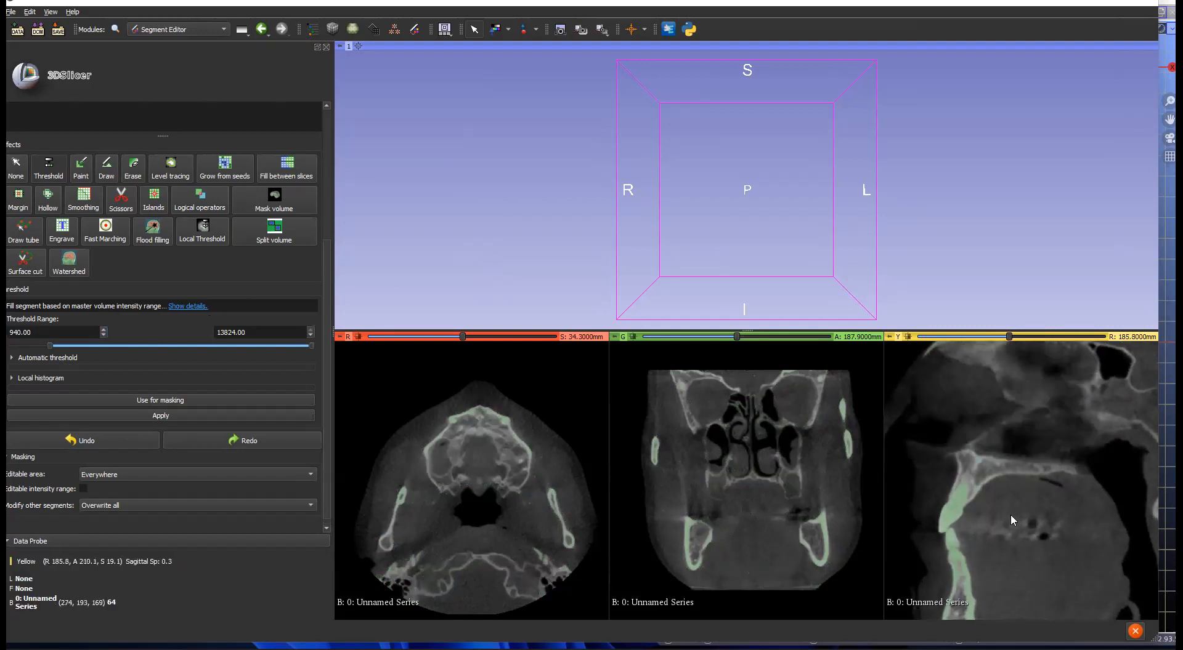
drag(52, 344, 46, 348)
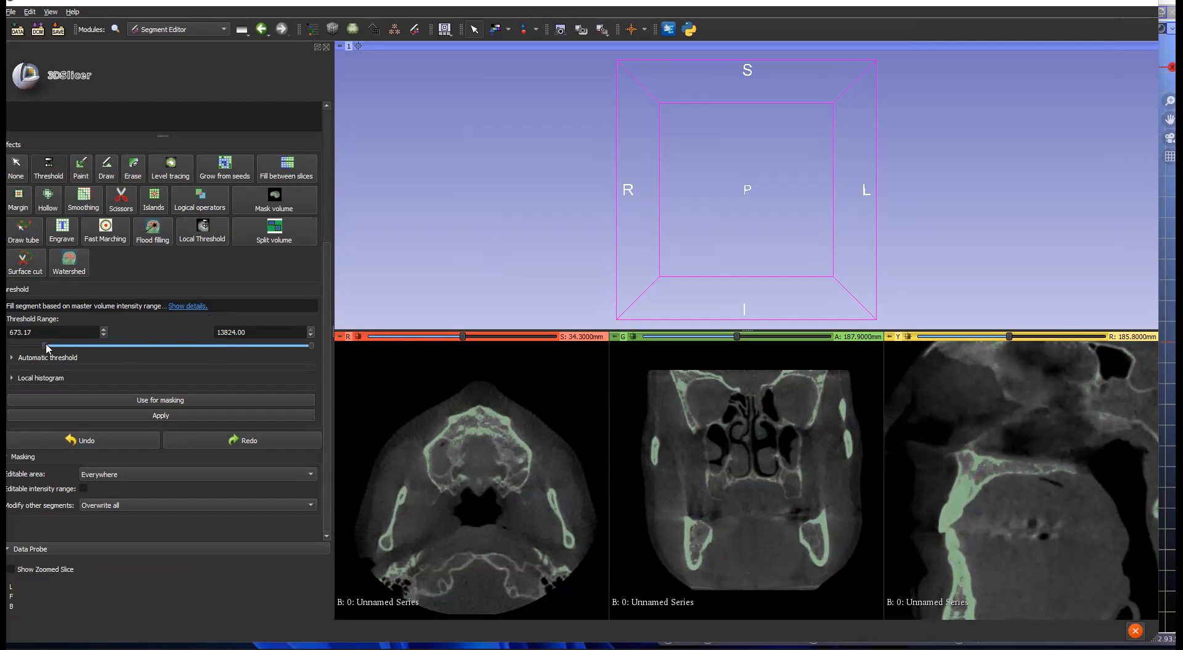
scroll(700, 445, down, 20)
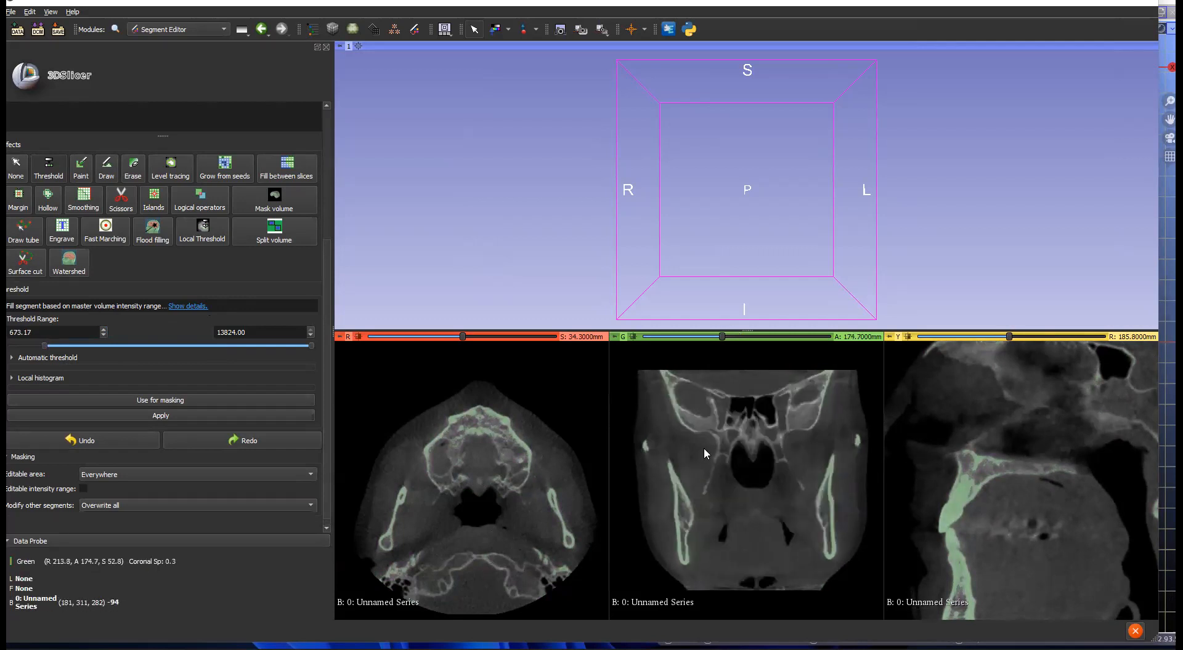
scroll(703, 449, up, 20)
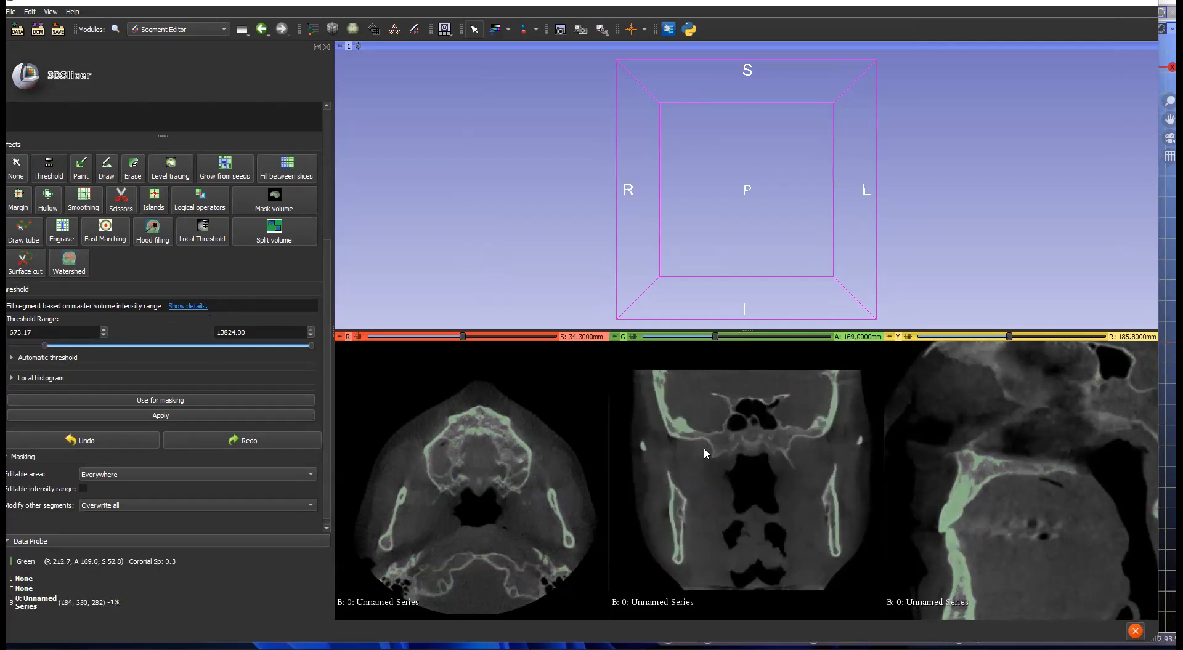
scroll(704, 445, up, 20)
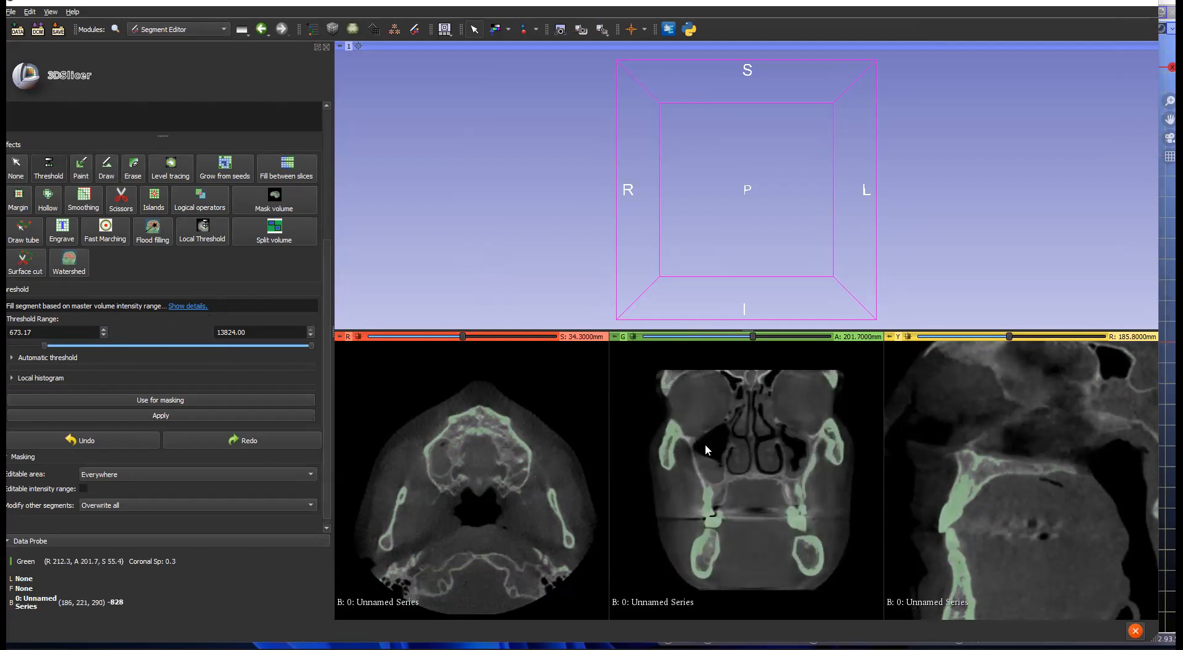
scroll(705, 444, down, 11)
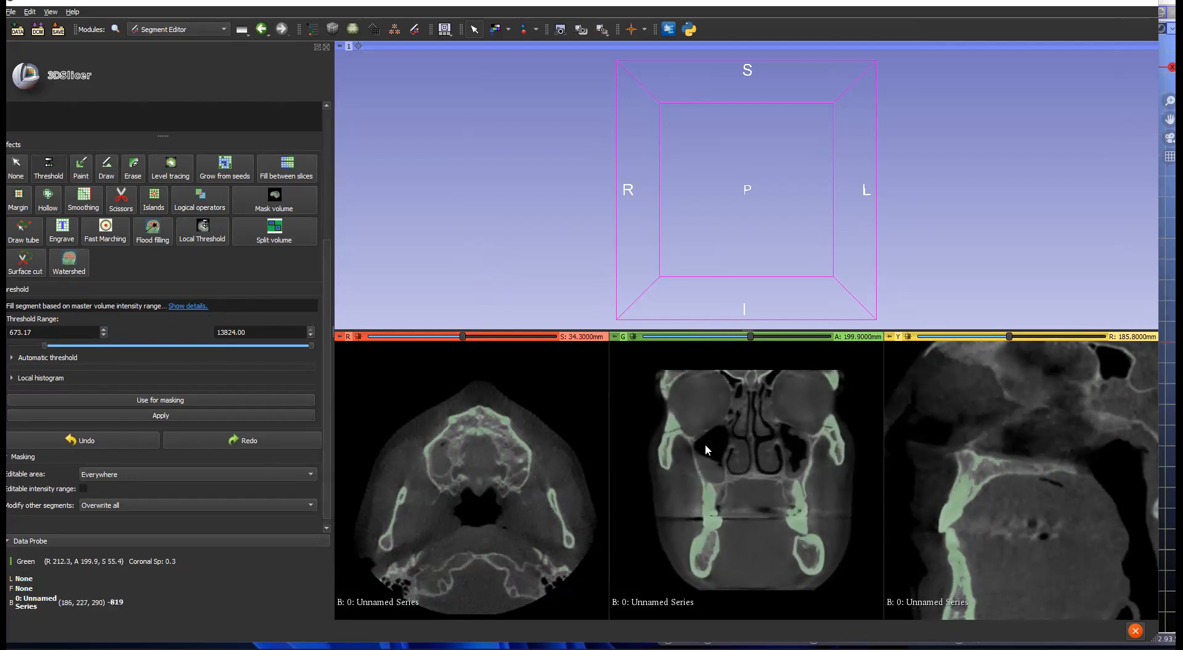
right_drag(704, 445, 714, 577)
middle_drag(719, 527, 769, 439)
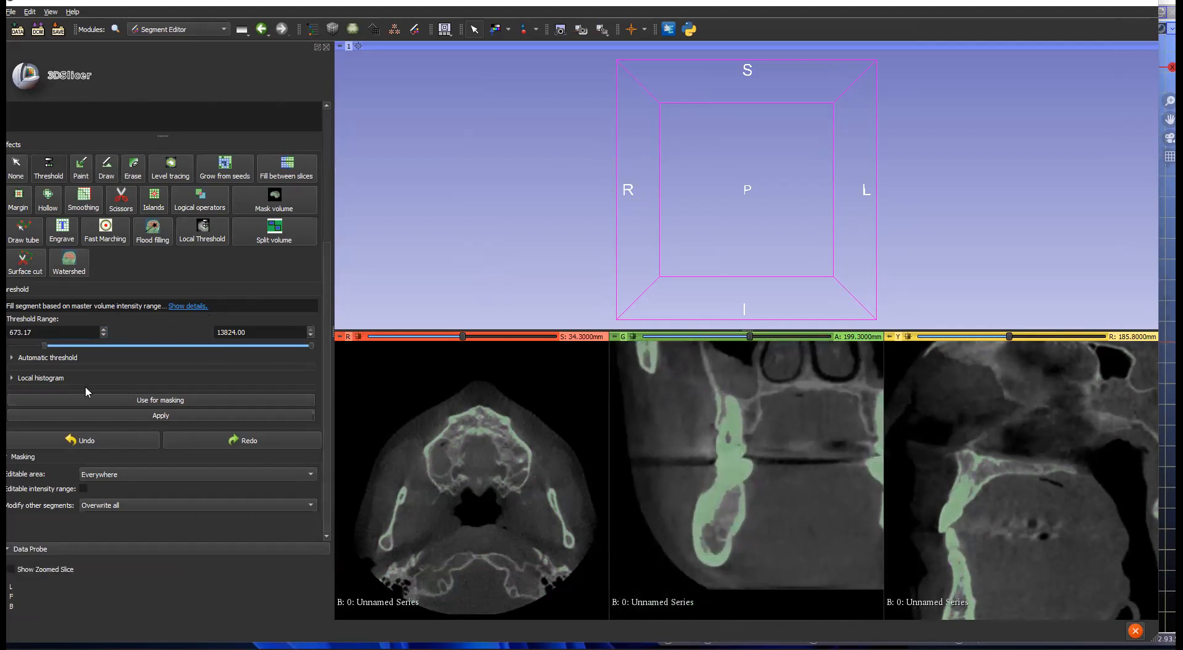
drag(43, 345, 47, 344)
scroll(455, 432, down, 20)
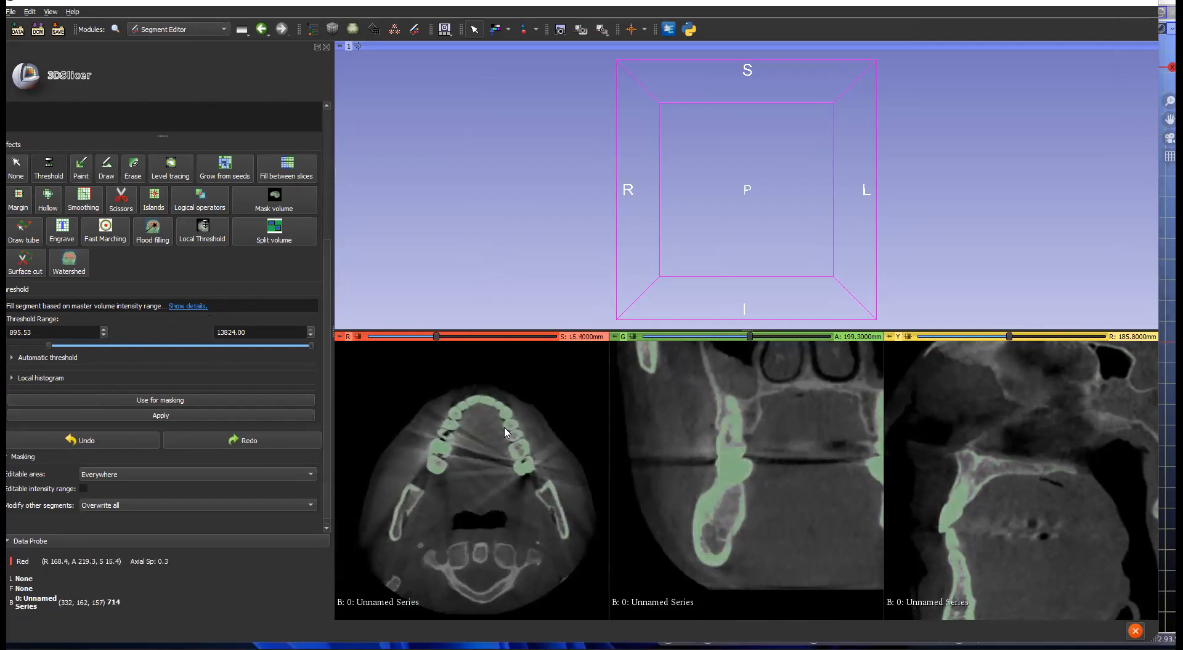
scroll(505, 433, up, 8)
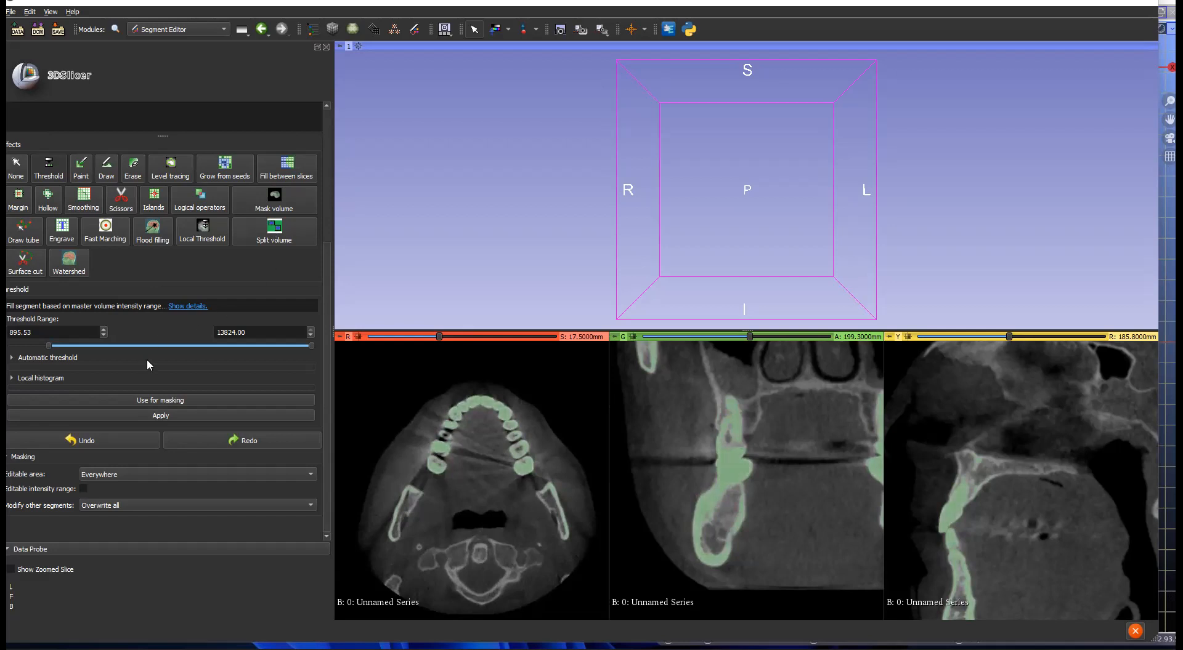
click(154, 417)
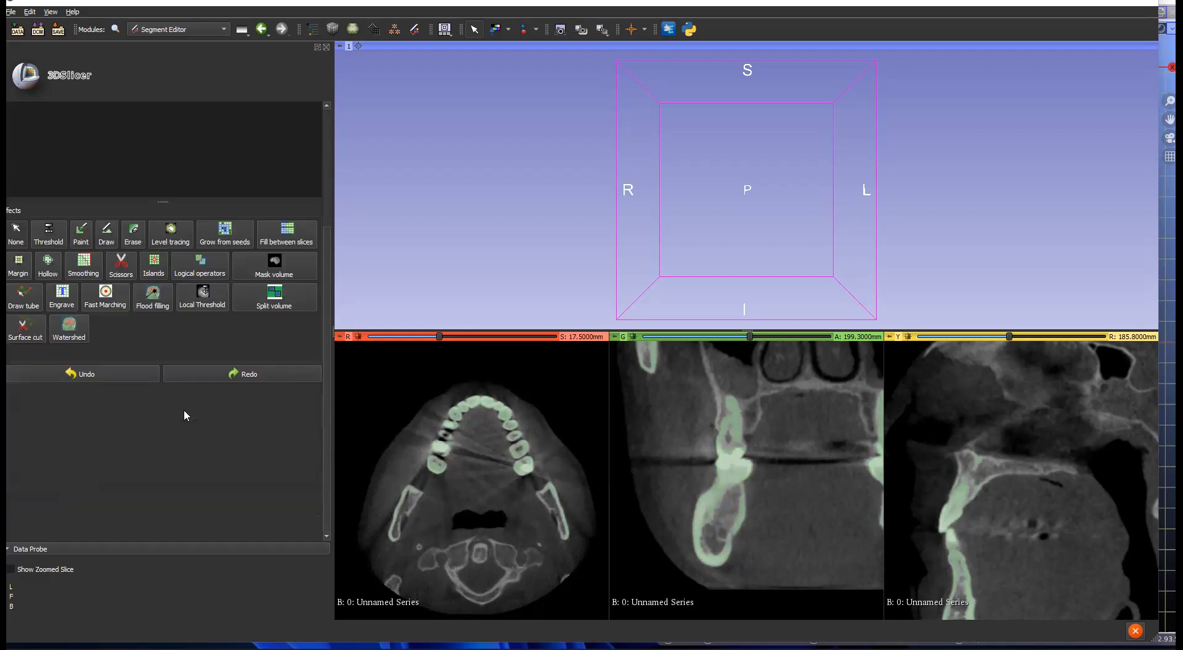
Step: Show the Skull segment in 3D, centre it, and rotate it to a frontal view
scroll(279, 177, up, 5)
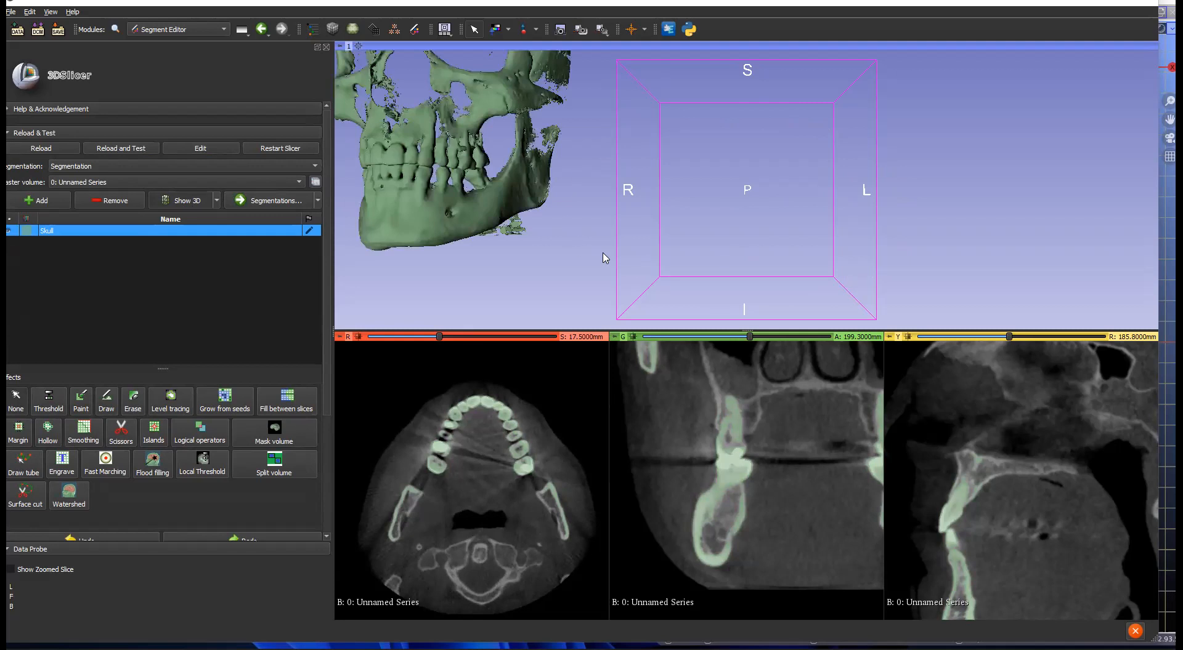
scroll(533, 229, up, 2)
scroll(534, 229, down, 3)
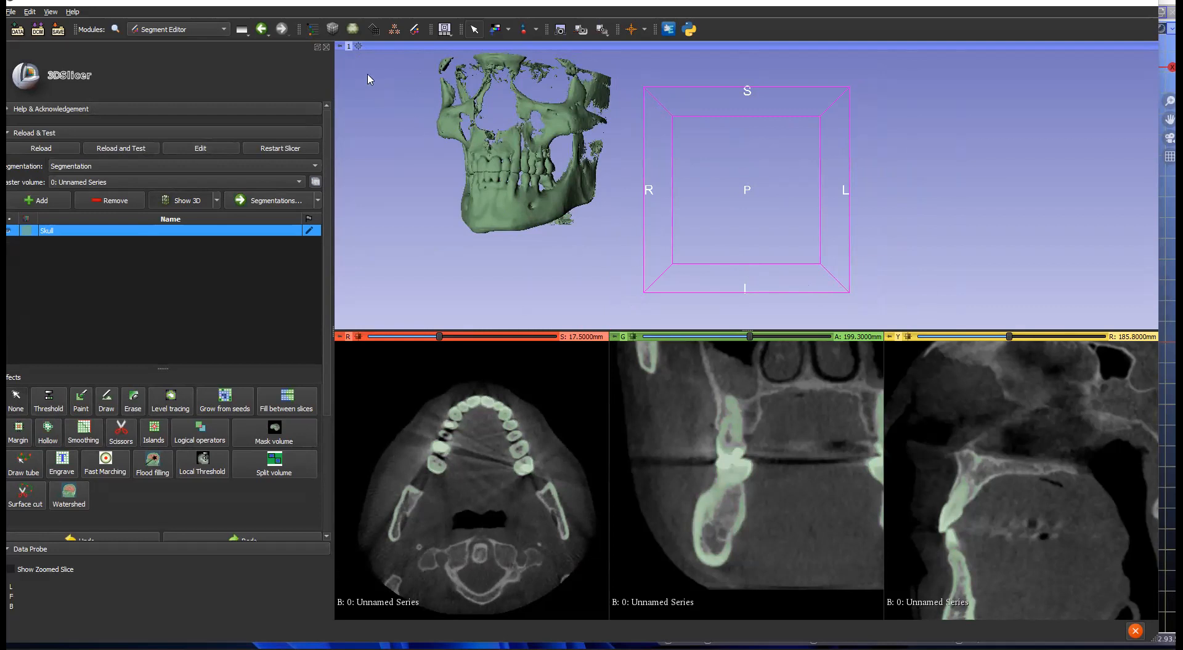
click(359, 47)
drag(784, 215, 763, 225)
drag(629, 256, 770, 278)
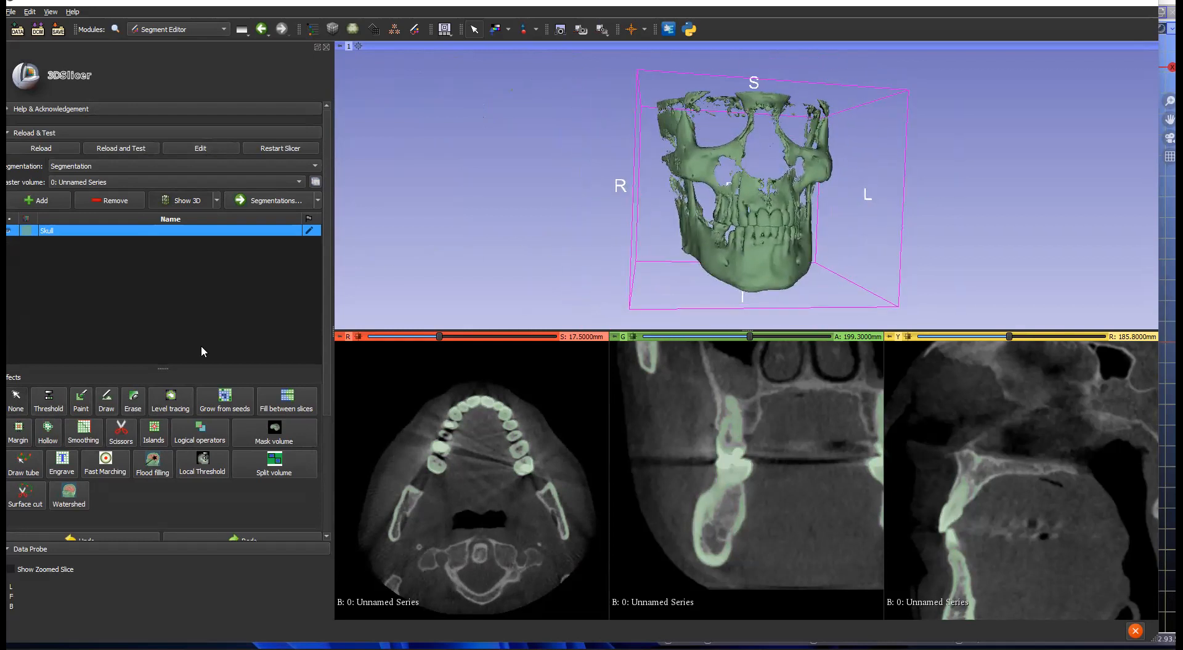
Step: Cut the Skull segment twice with Scissors, keeping only the lower jaw without stray fragments
click(122, 434)
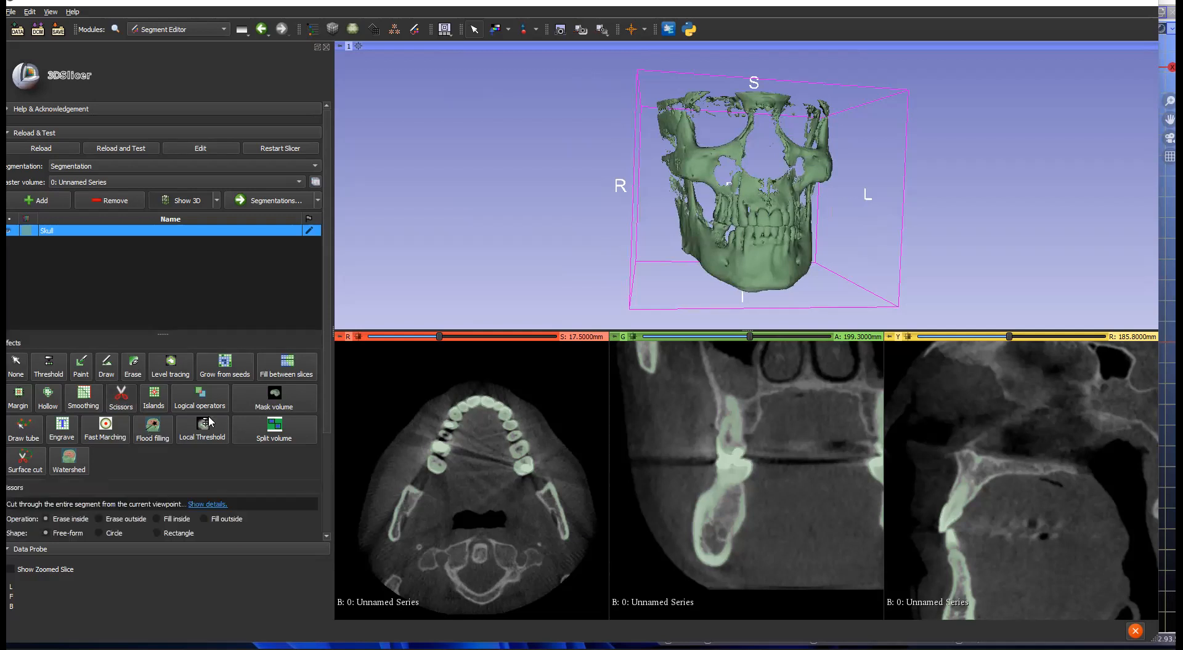
scroll(148, 433, down, 3)
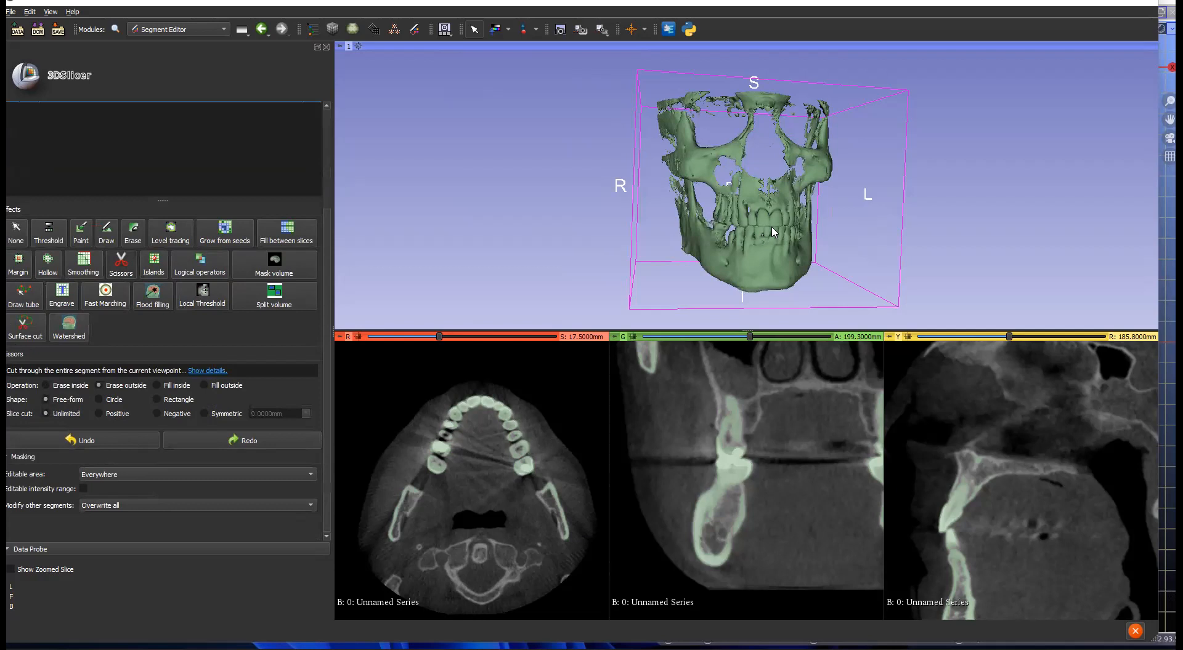
mouse_move(794, 296)
mouse_down()
mouse_move(780, 214)
mouse_move(708, 202)
mouse_move(657, 247)
mouse_move(690, 294)
mouse_move(753, 299)
mouse_up()
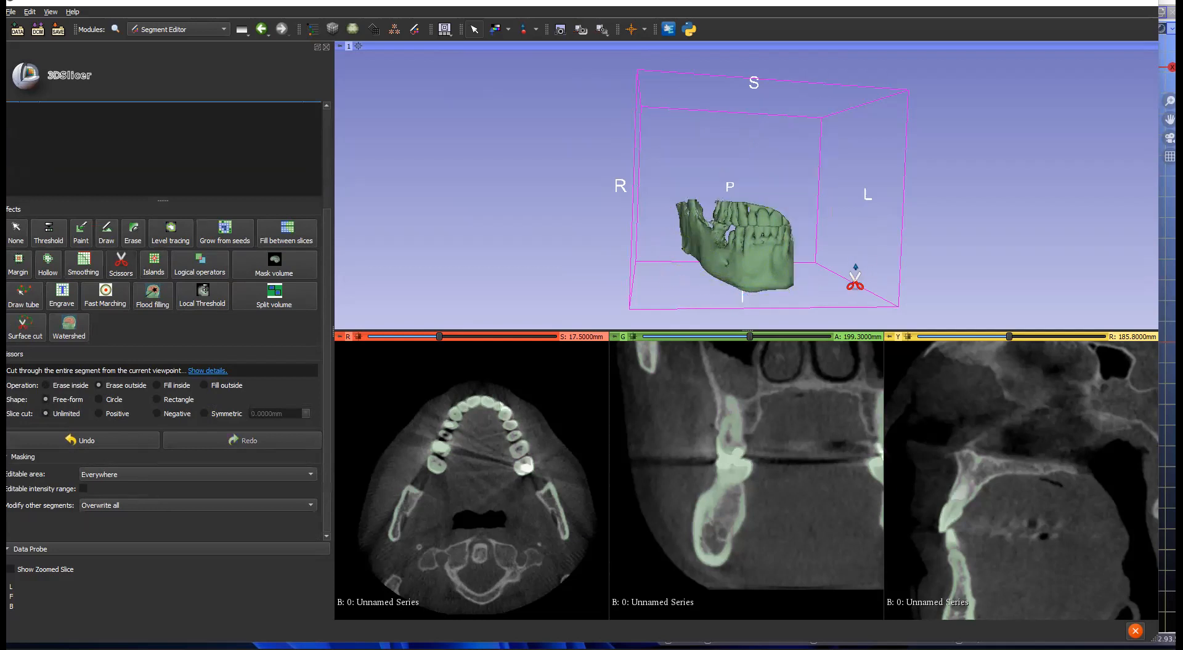
click(16, 233)
drag(724, 246, 701, 334)
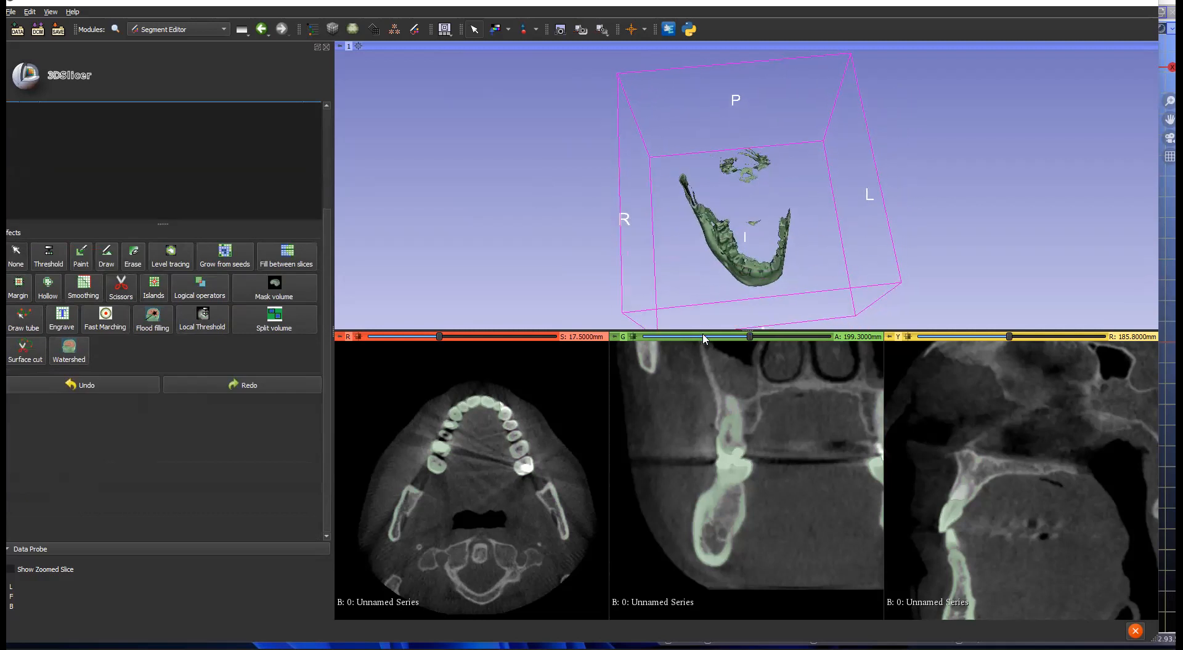
click(125, 296)
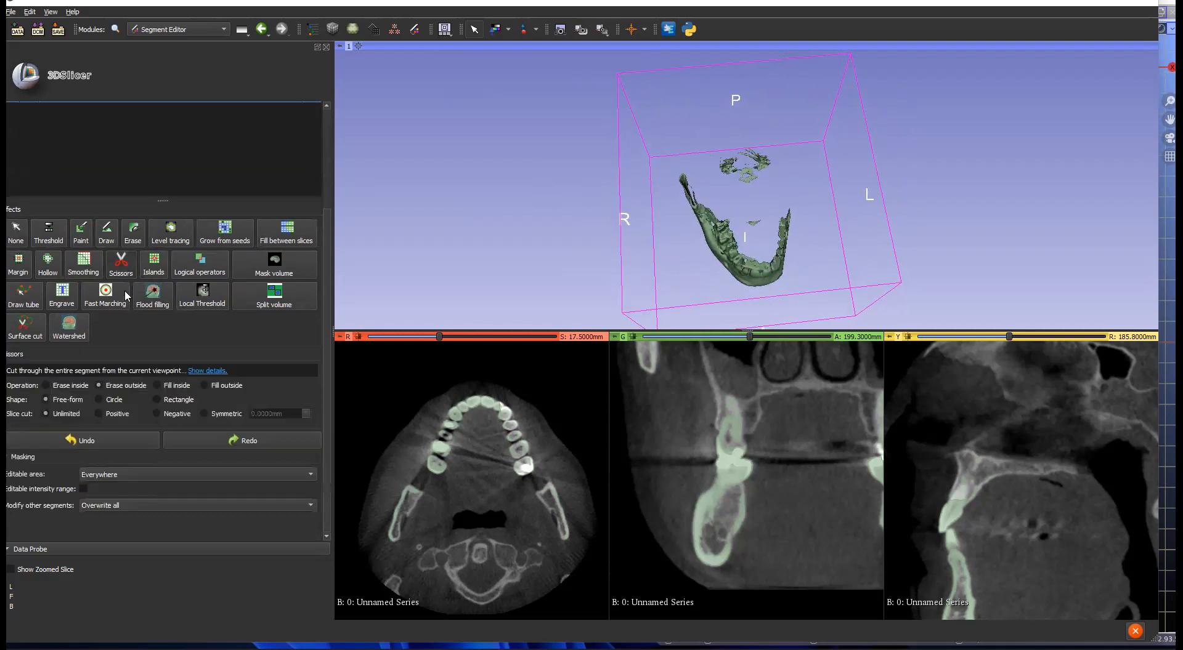
mouse_move(771, 305)
mouse_down()
mouse_move(789, 296)
mouse_move(794, 219)
mouse_move(697, 183)
mouse_move(680, 286)
mouse_move(689, 282)
mouse_up()
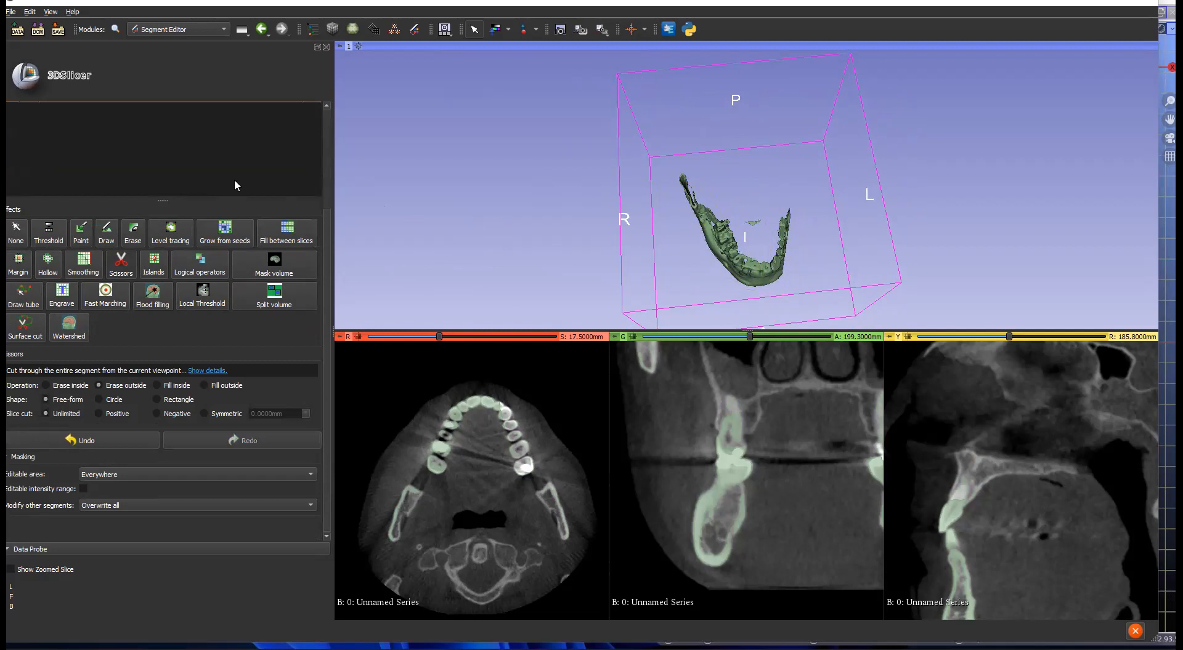
scroll(234, 179, up, 3)
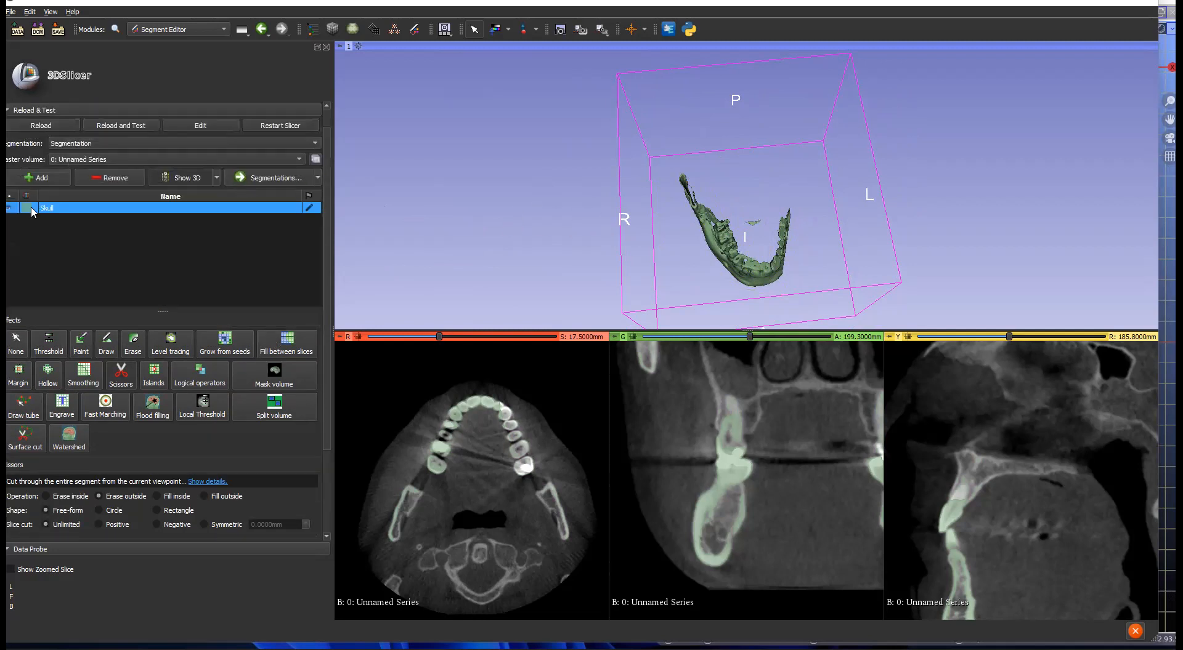
click(17, 337)
drag(705, 255, 820, 248)
Step: Make the slice views taller and bring up the Modules list
scroll(819, 249, up, 2)
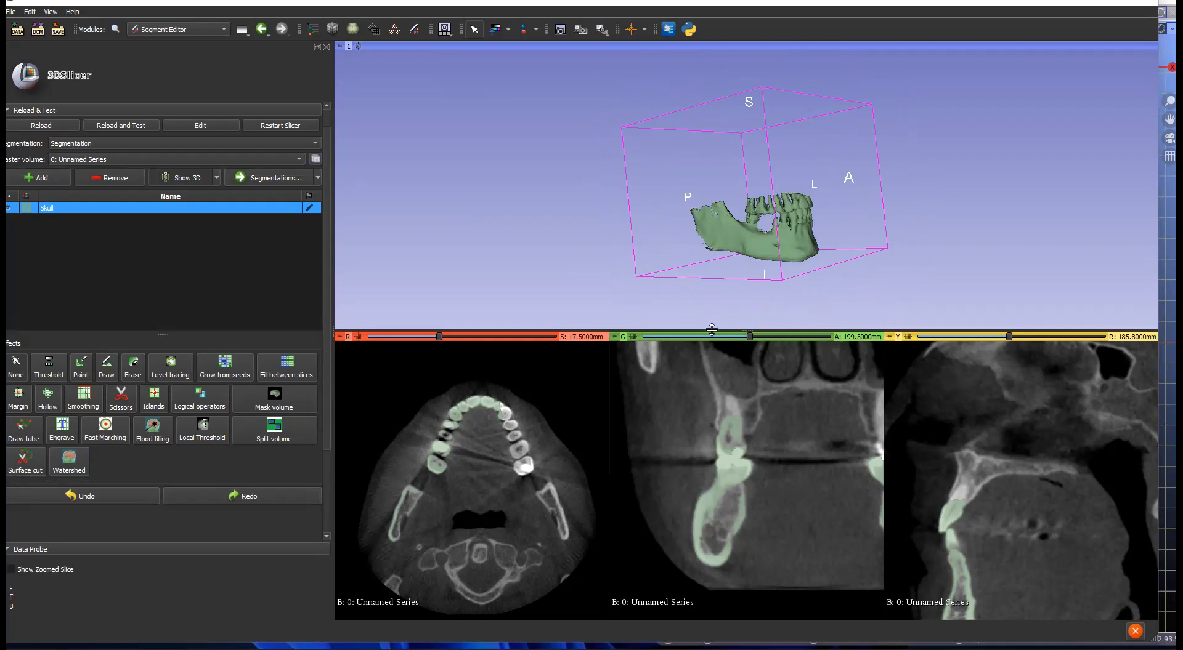
drag(713, 327, 713, 306)
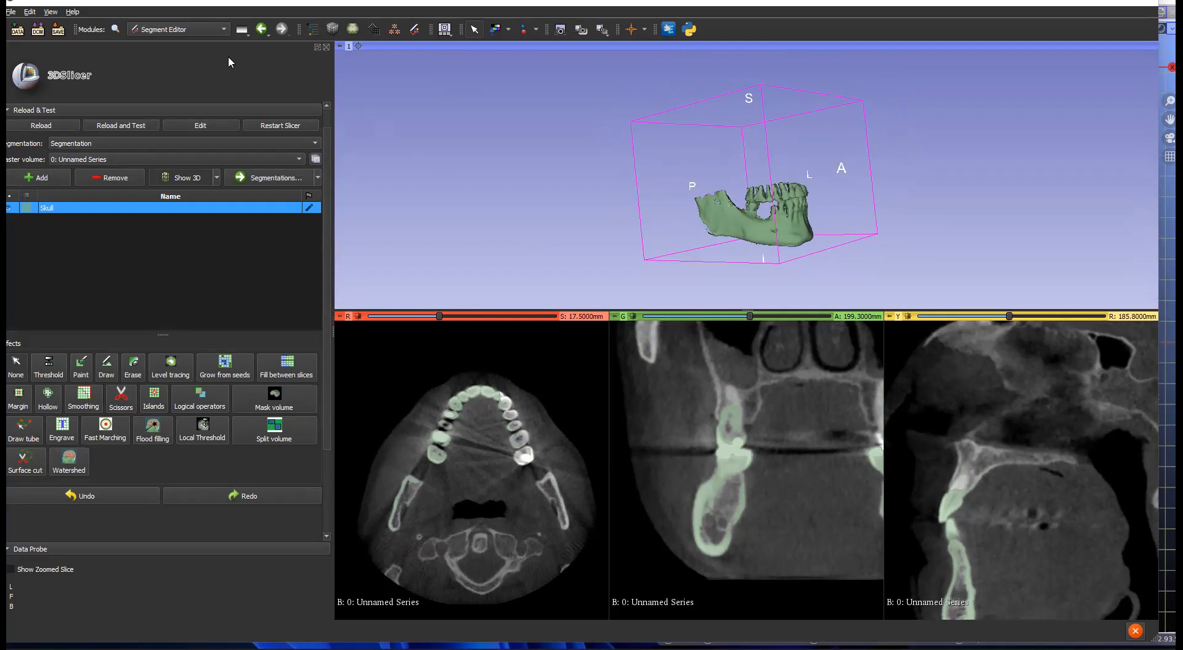
click(223, 31)
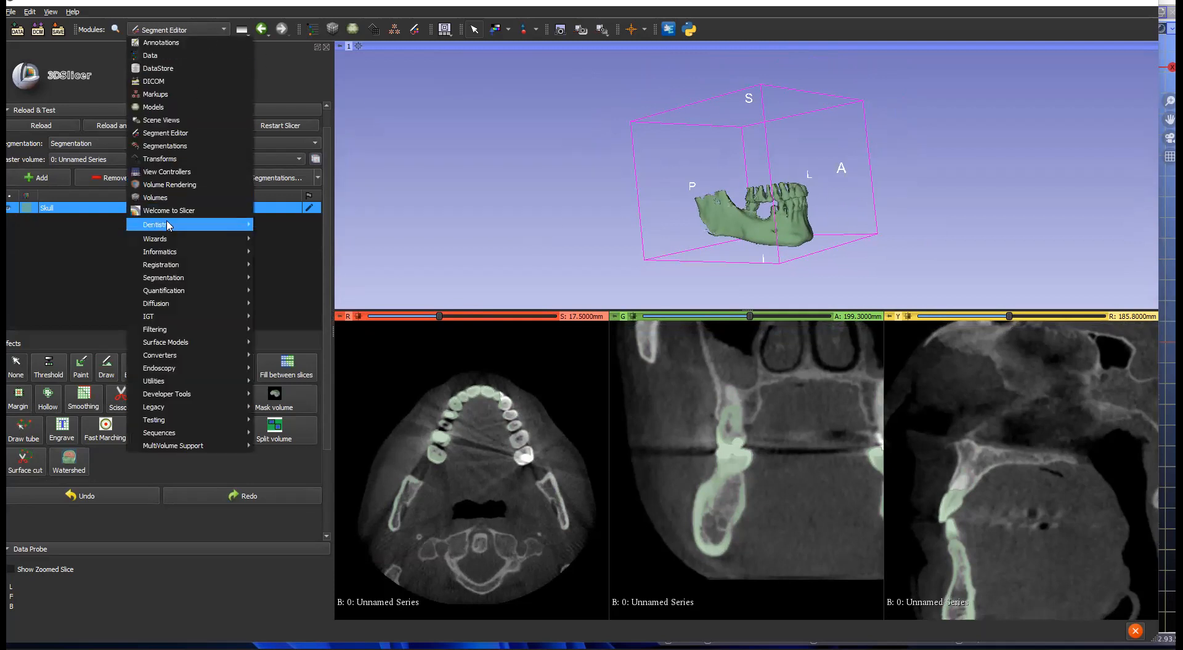
Step: Open SlicerPano from Dentistry and load 0: Unnamed Series as its input volume
mouse_move(173, 225)
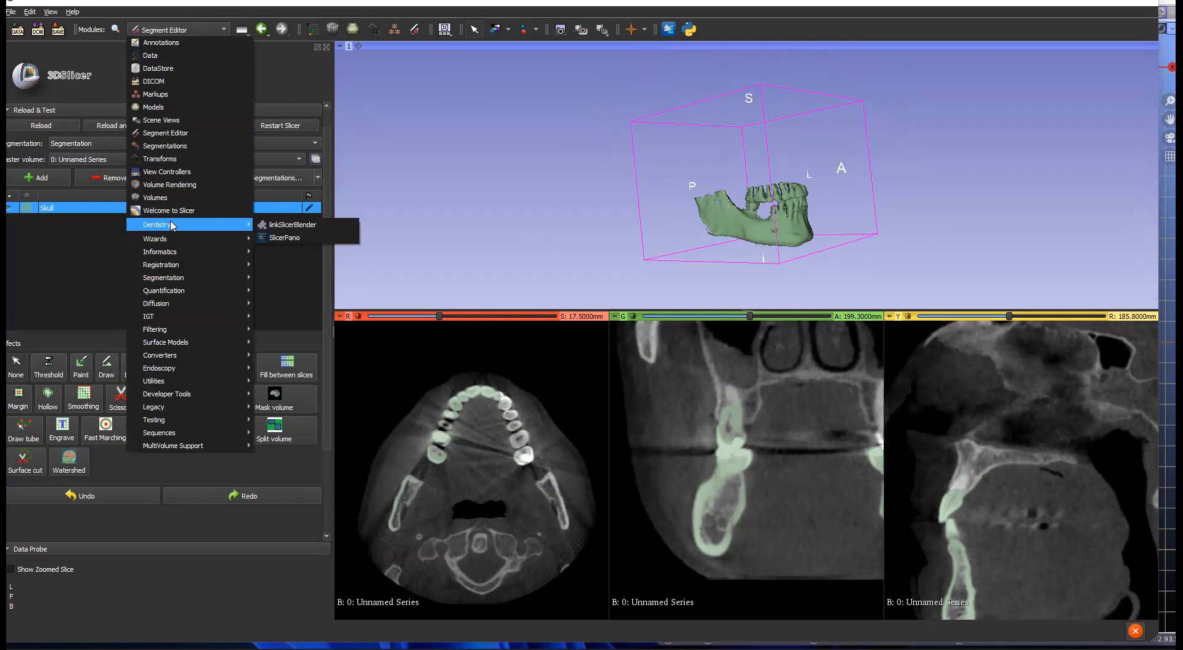
click(312, 239)
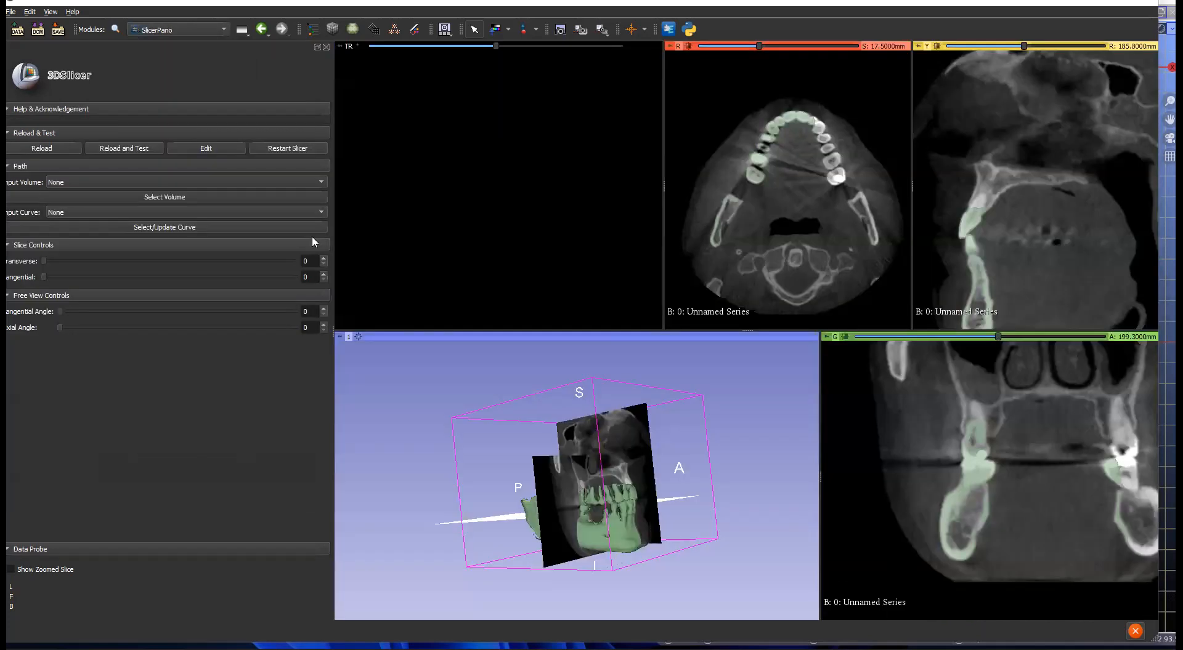
click(112, 183)
click(114, 198)
click(170, 196)
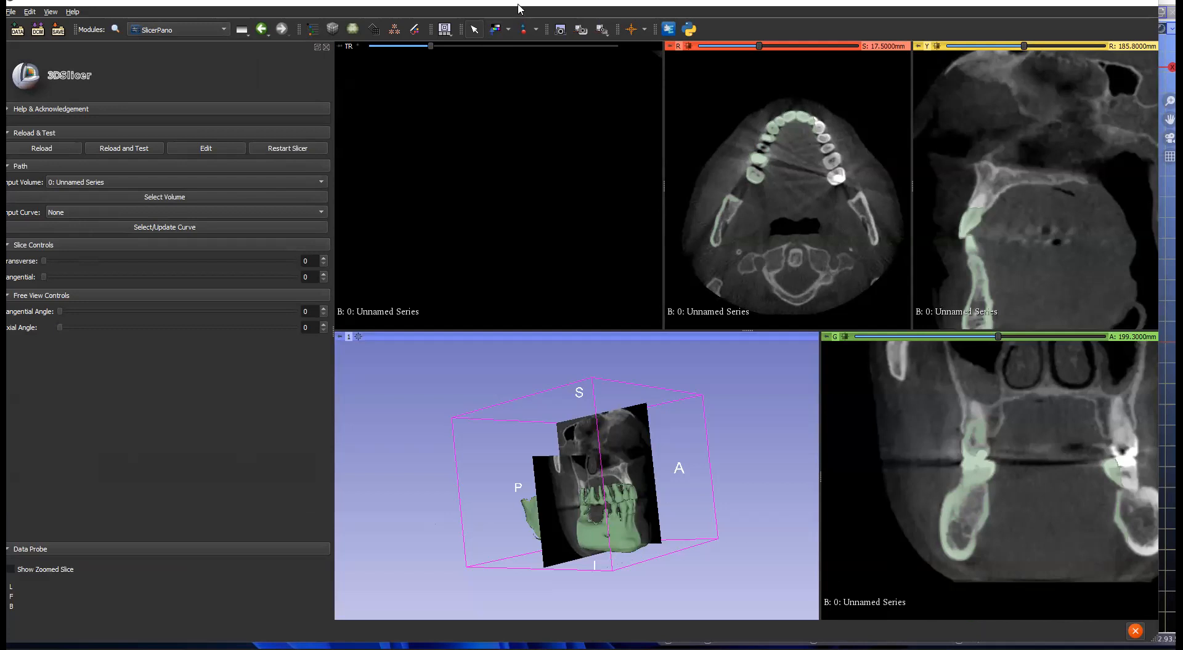
Step: Zoom into the axial slice and bring up the markup type choices
right_drag(822, 179, 822, 224)
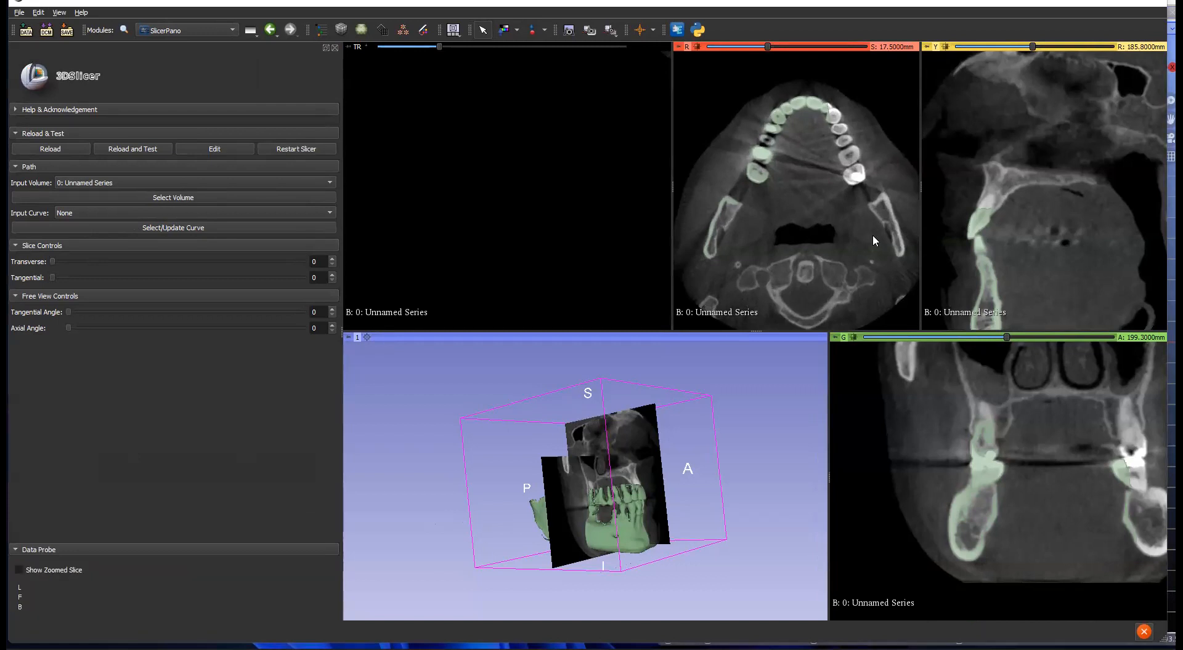
click(531, 31)
click(545, 31)
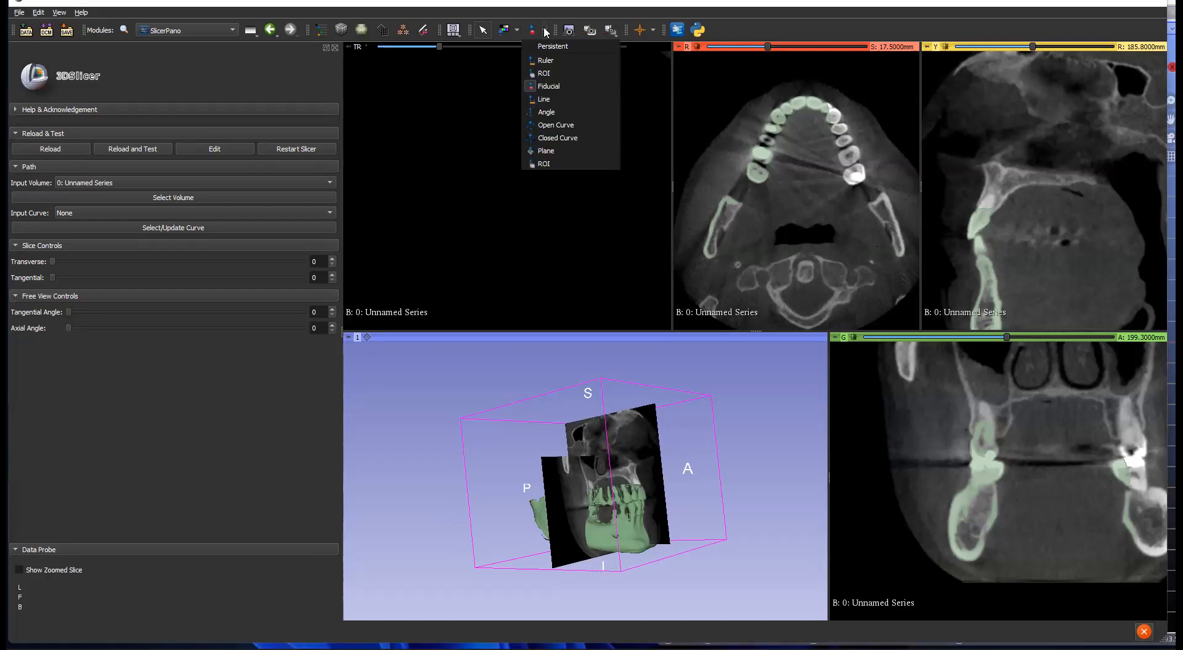
Step: Trace a six-point open curve along the dental arch and set curve C as Input Curve
click(546, 126)
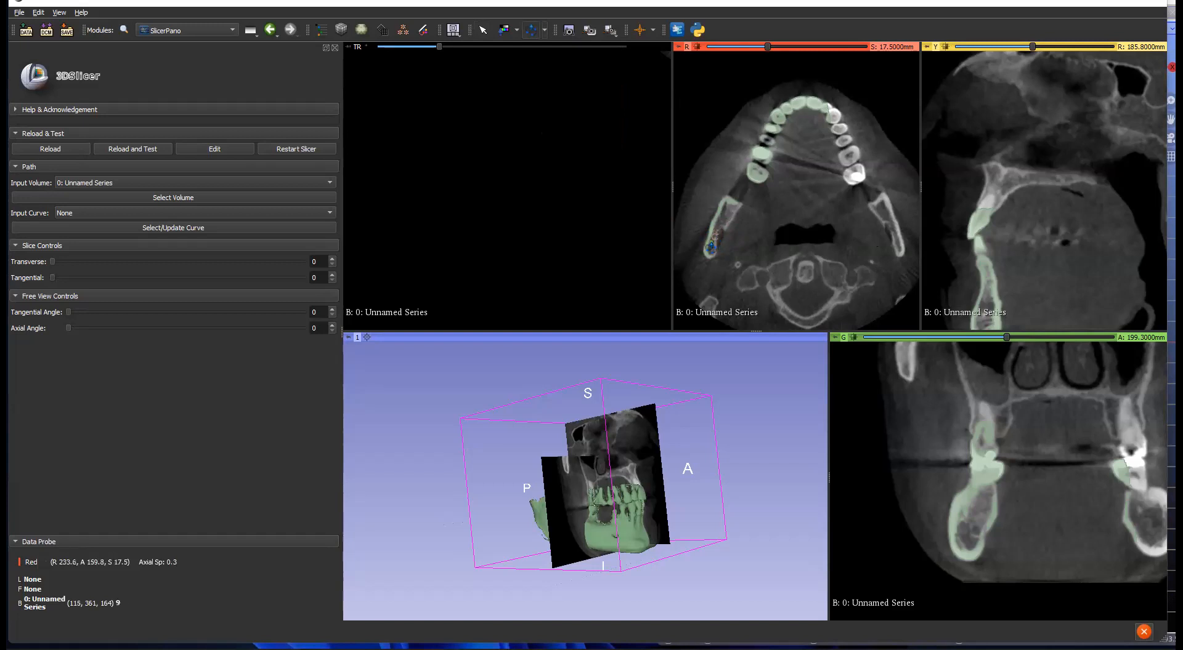
click(710, 246)
click(754, 174)
click(760, 146)
click(771, 126)
click(781, 112)
click(796, 104)
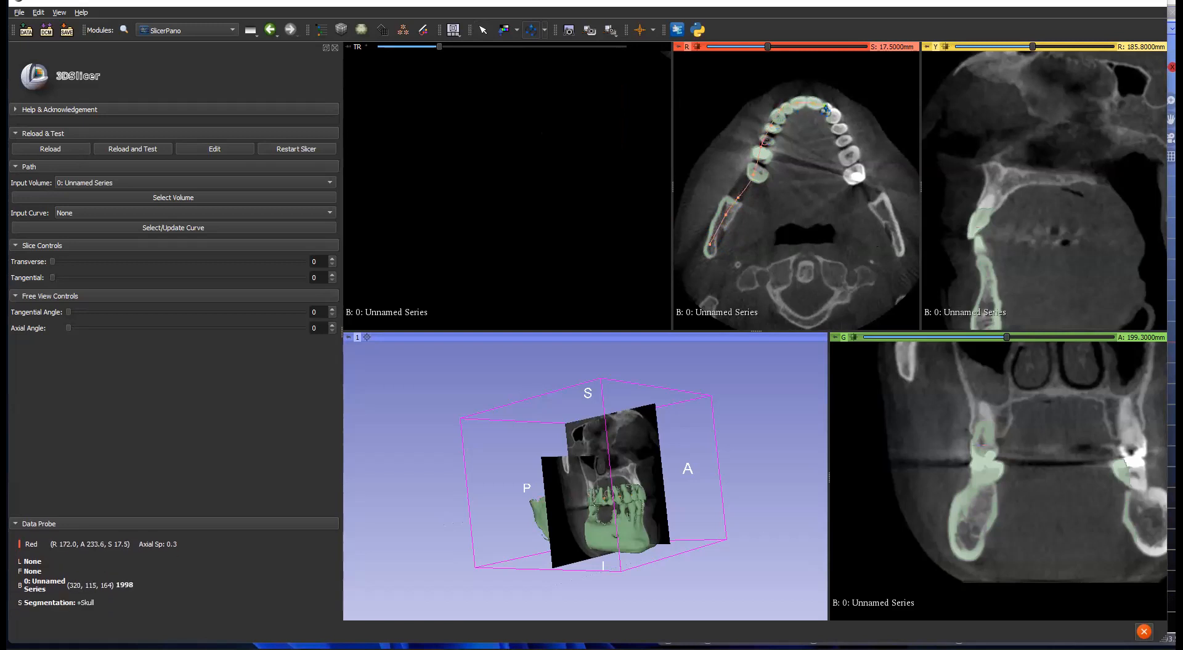
right_click(824, 110)
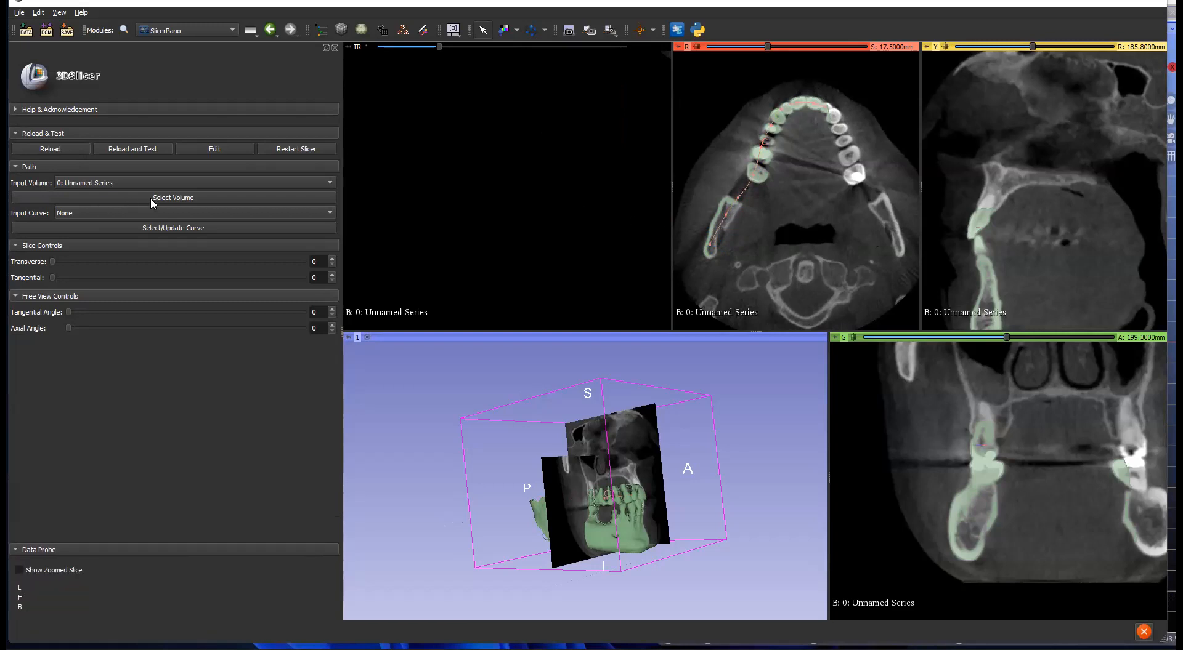
click(79, 212)
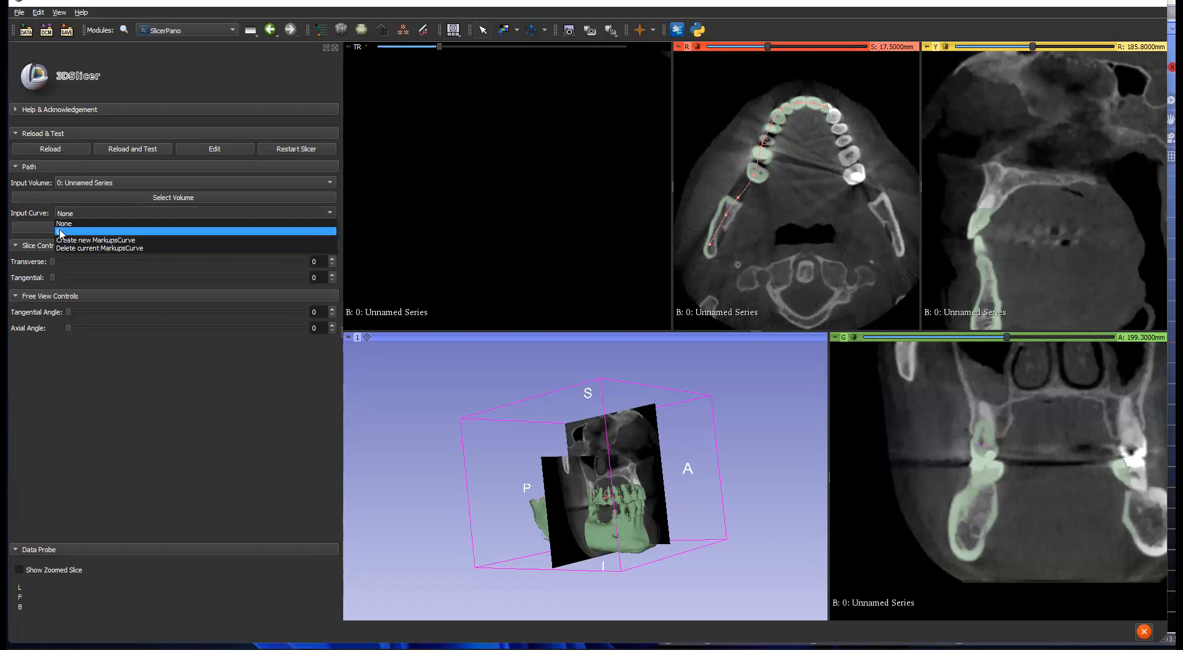
click(68, 232)
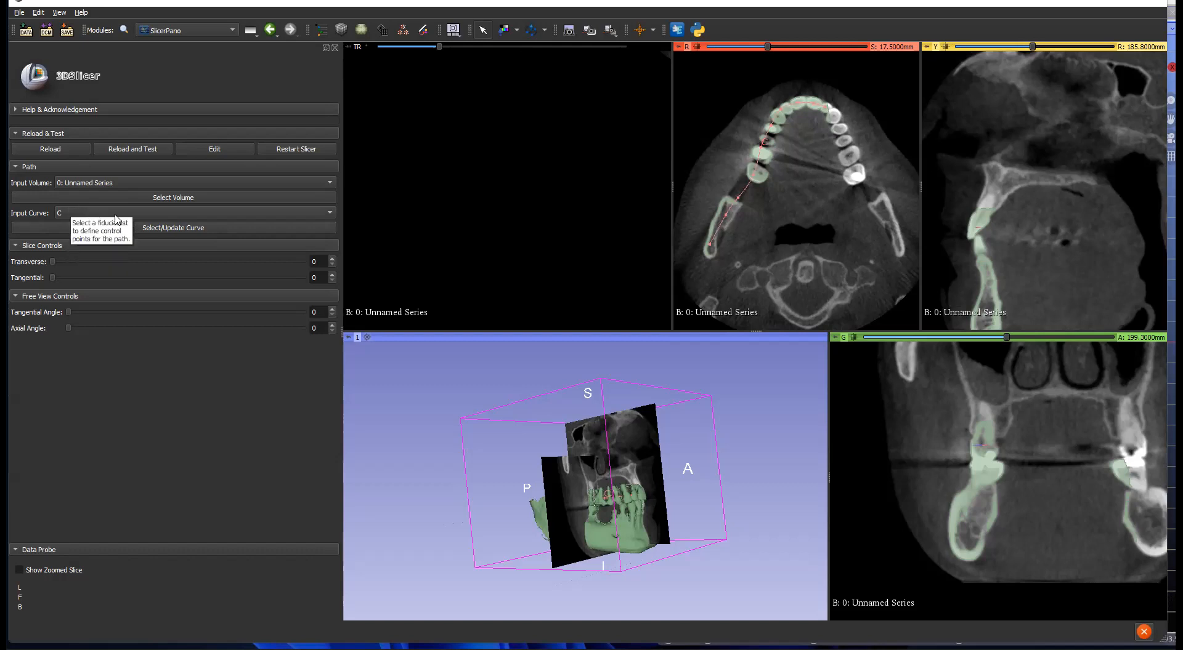
Step: Build the panoramic path from curve C, moving the transverse slice to 27 and tangential angle 59
click(184, 228)
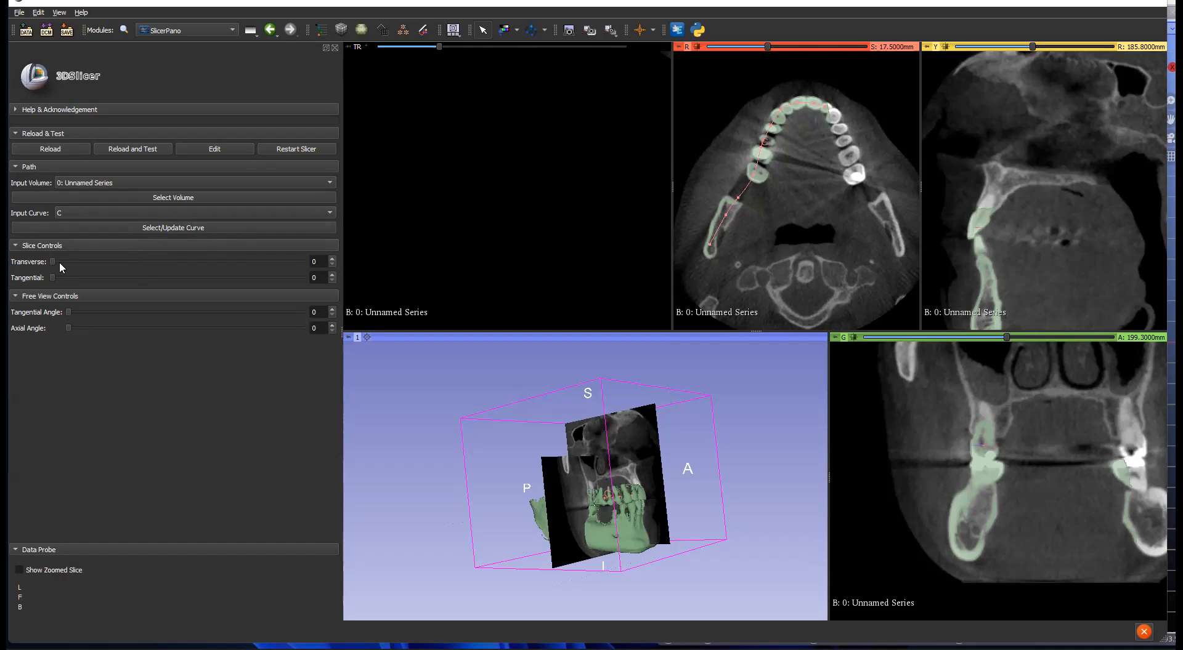
drag(51, 262, 105, 264)
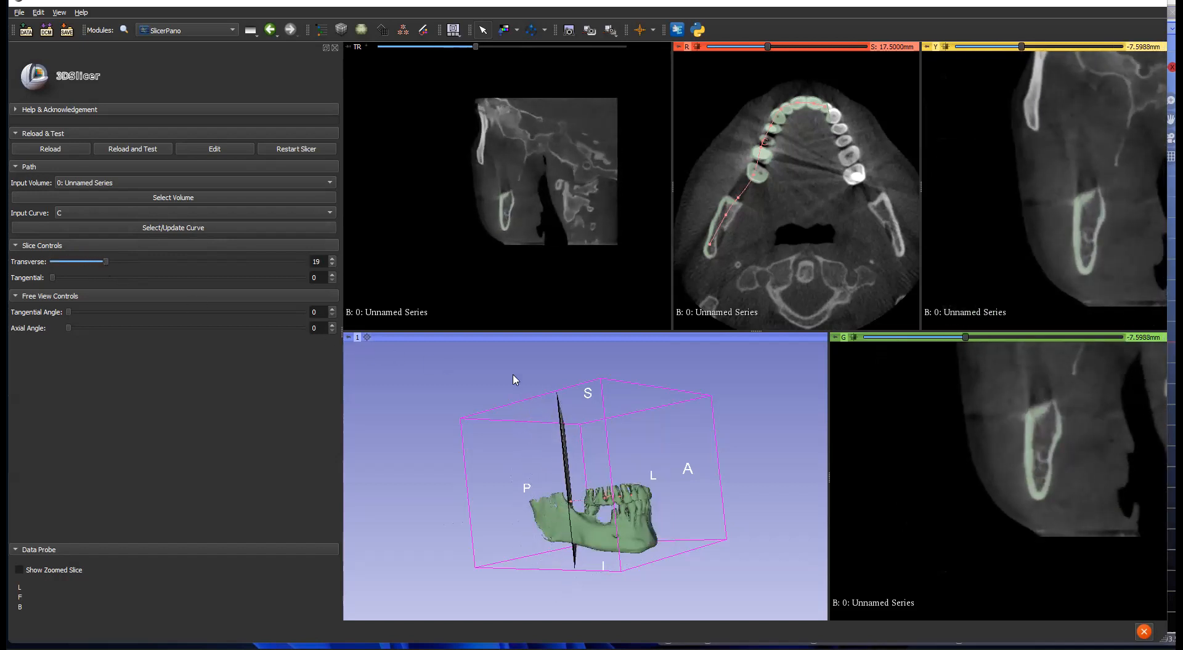
mouse_move(108, 264)
mouse_down()
mouse_move(234, 263)
mouse_move(111, 272)
mouse_move(124, 276)
mouse_up()
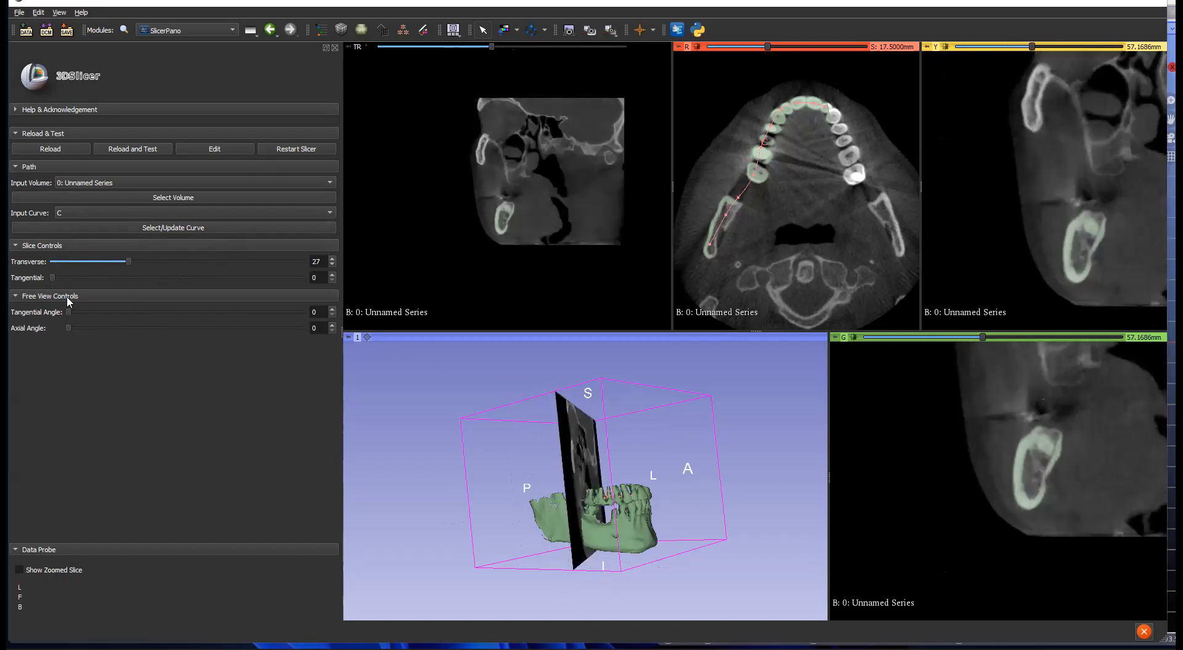
drag(70, 310, 107, 312)
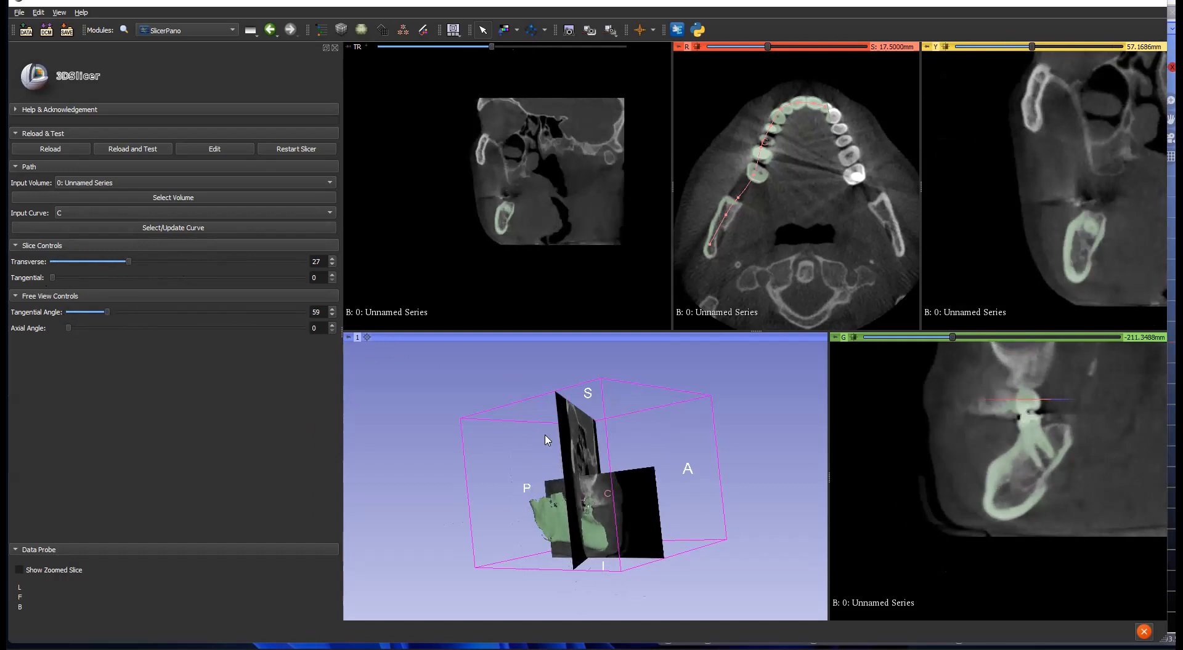
Step: Rotate the 3D view and hide the slice planes so only the jaw shows
scroll(490, 487, up, 2)
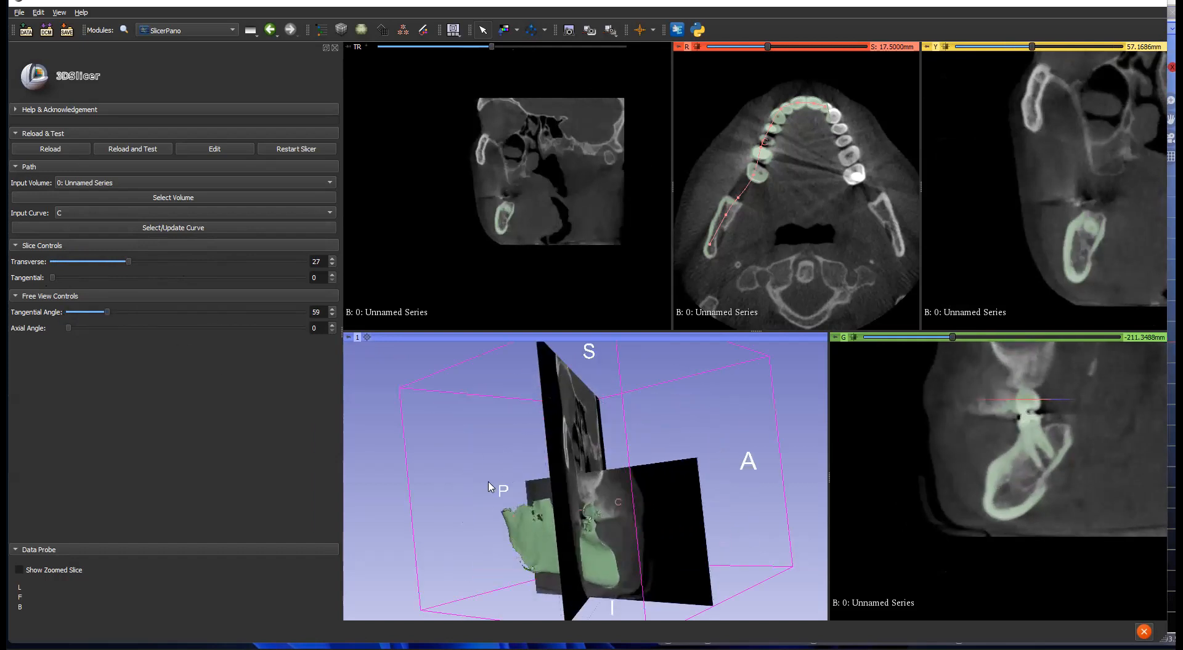
scroll(446, 490, down, 4)
mouse_move(456, 506)
mouse_down()
mouse_move(421, 567)
mouse_move(477, 512)
mouse_up()
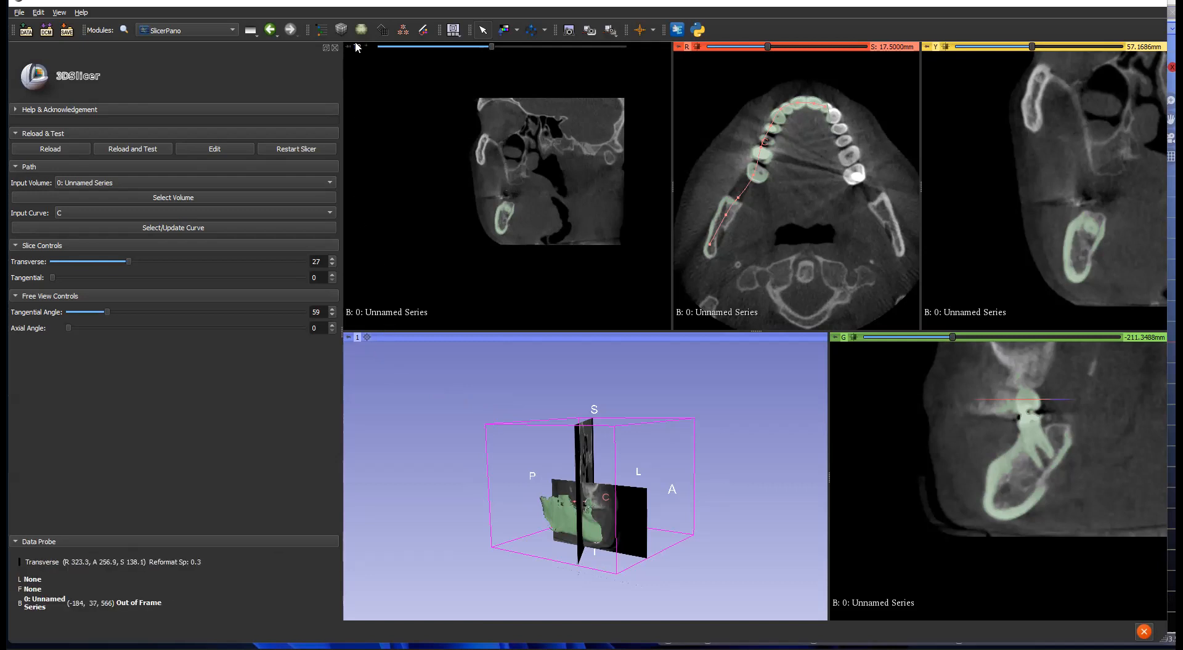
mouse_move(353, 47)
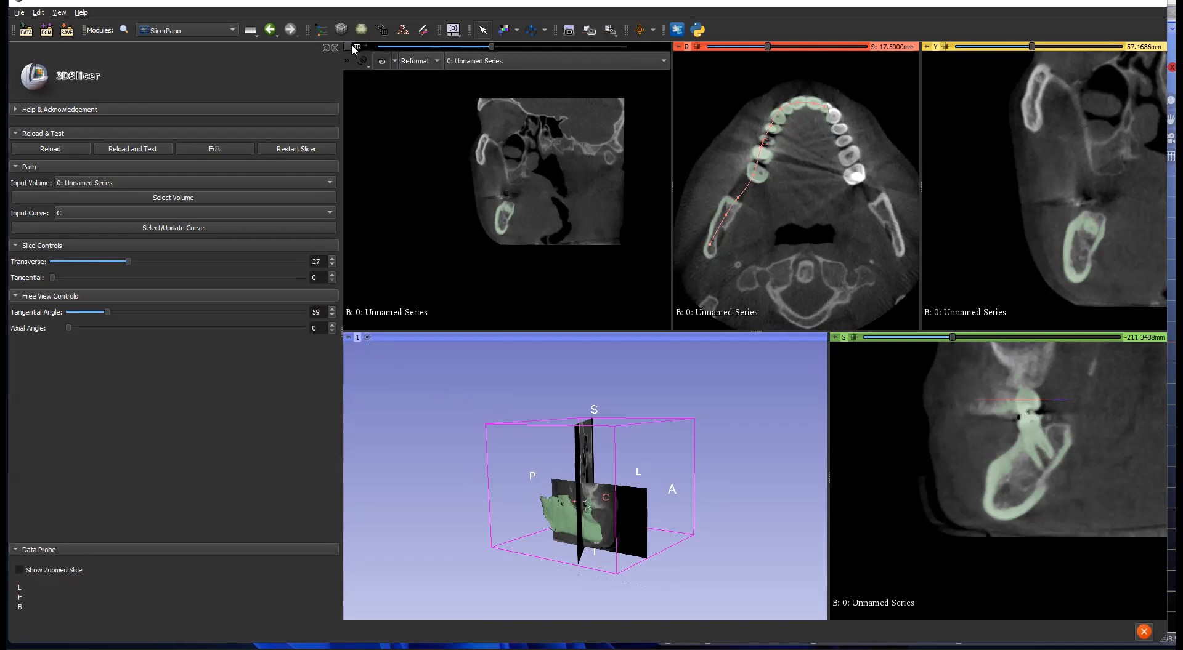
click(382, 63)
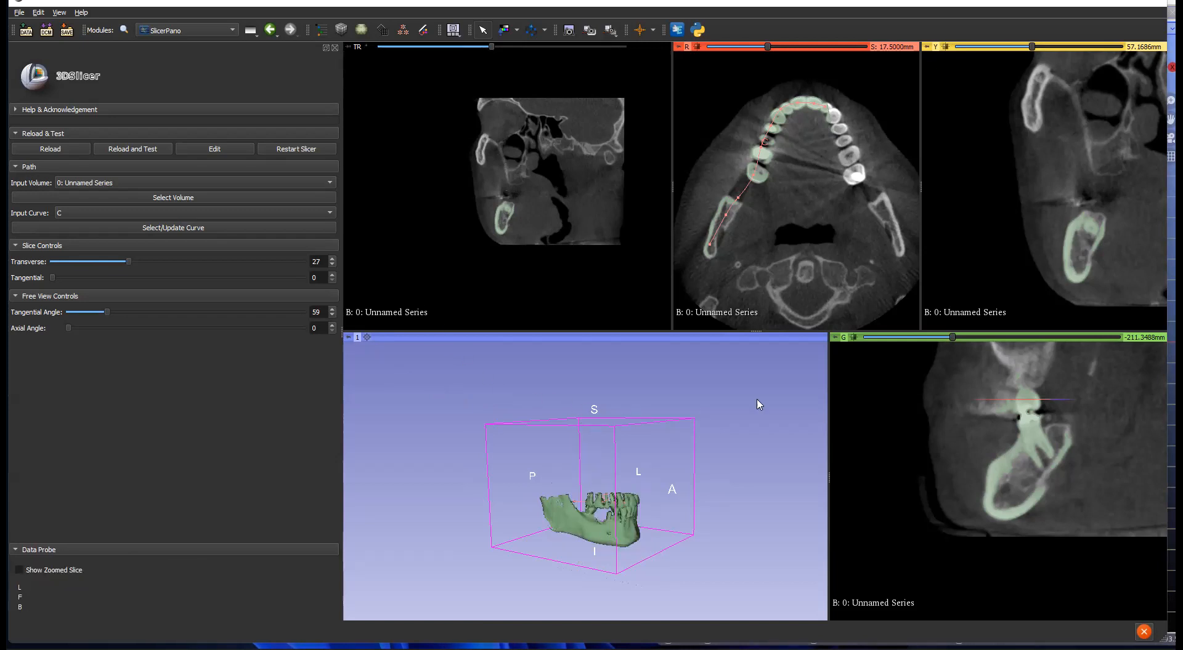
mouse_move(835, 343)
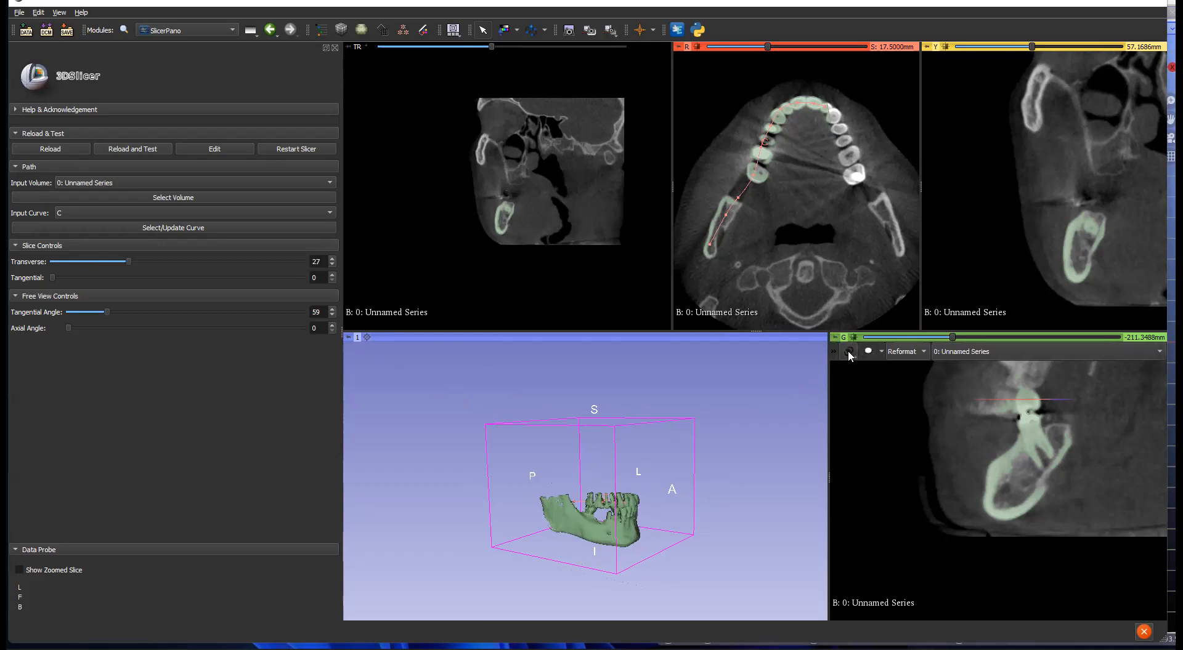
Step: Show the Green slice plane in 3D and rotate the view to look from the side
click(868, 351)
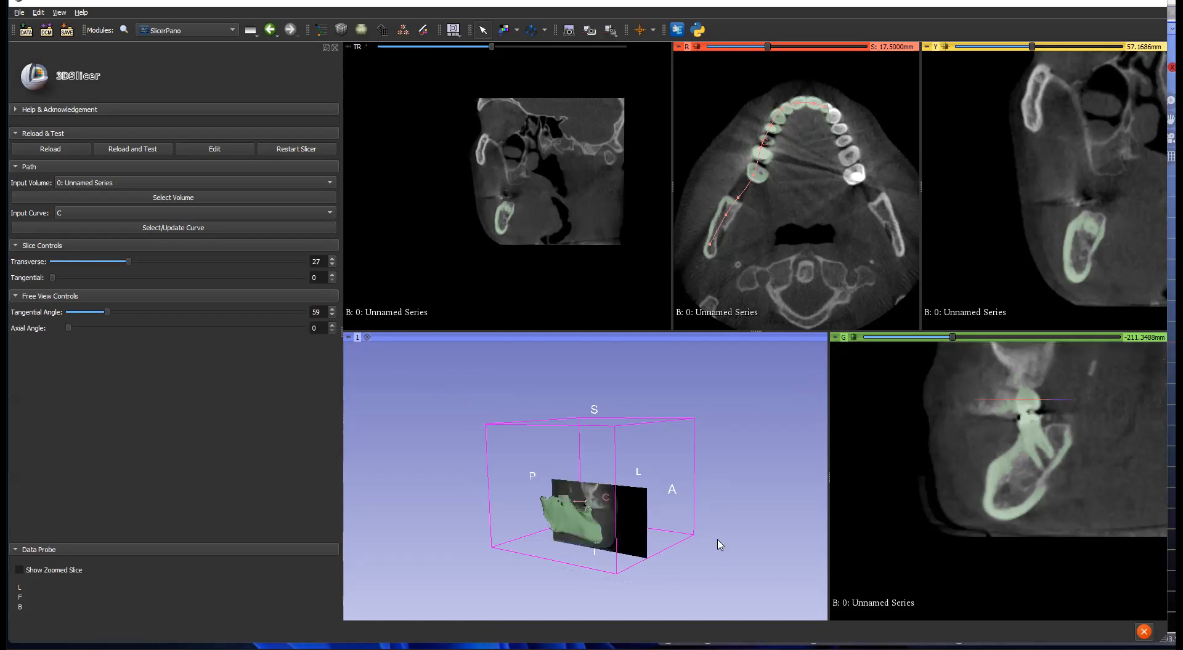
scroll(718, 582, up, 2)
middle_drag(719, 567, 714, 510)
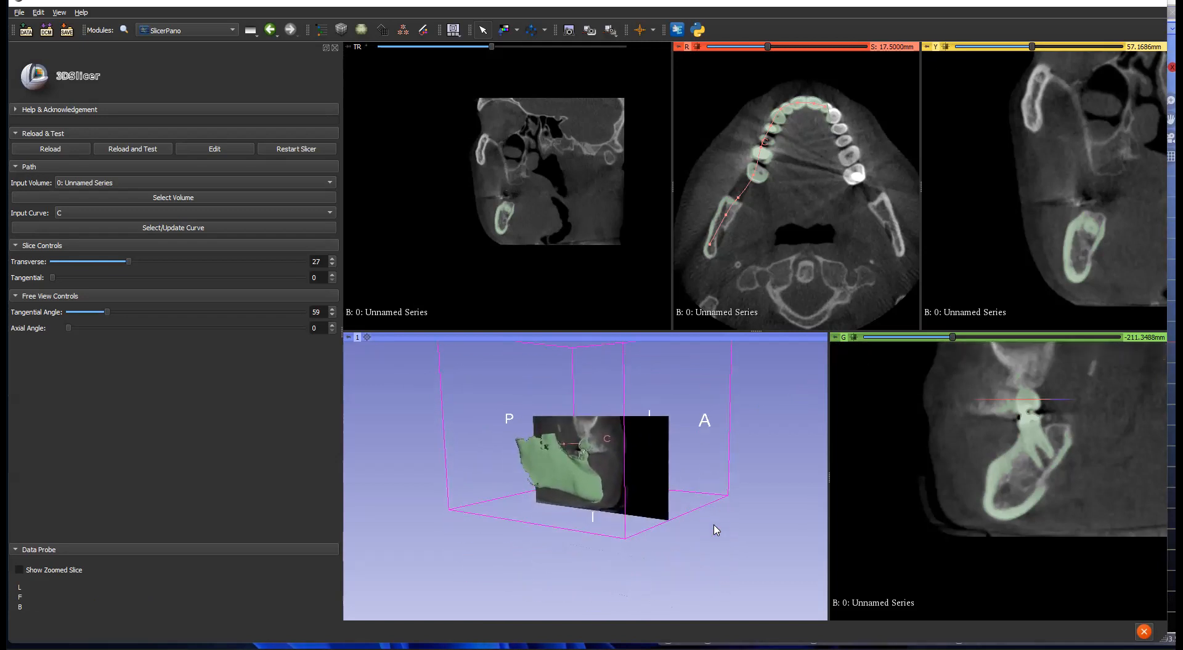
scroll(716, 529, up, 1)
drag(542, 558, 359, 441)
Step: Set Transverse to 40 and Tangential Angle to 97 so the slice runs along the jaw
mouse_move(130, 260)
mouse_down()
mouse_move(198, 263)
mouse_move(114, 246)
mouse_move(143, 250)
mouse_up()
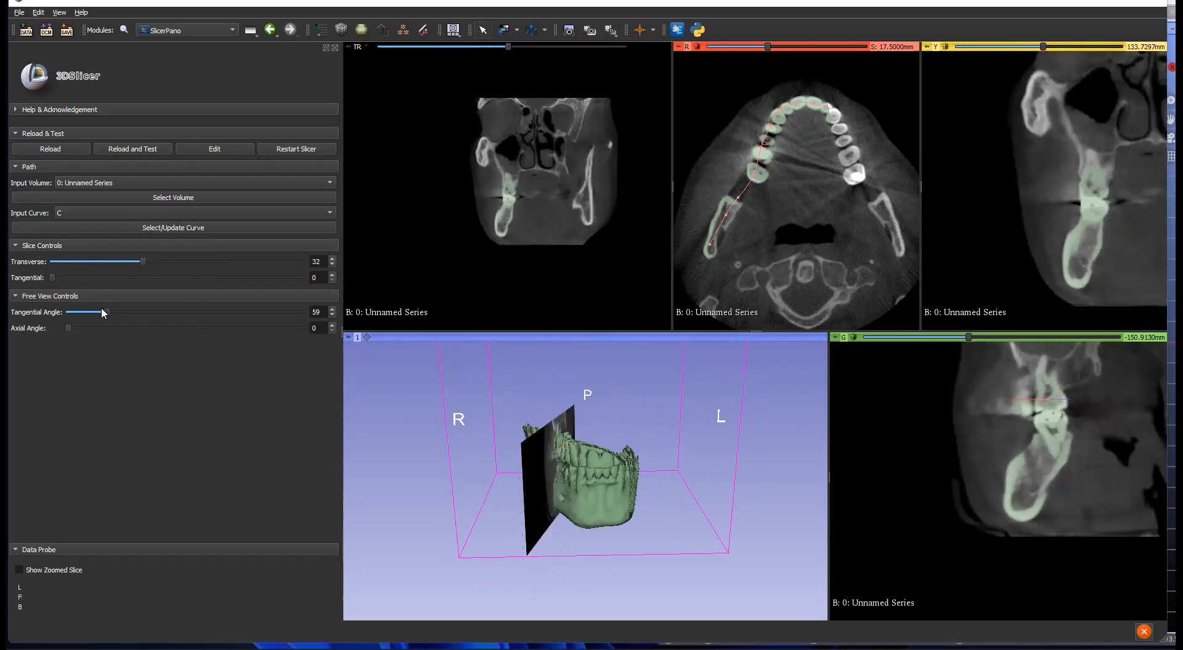
drag(103, 313, 70, 313)
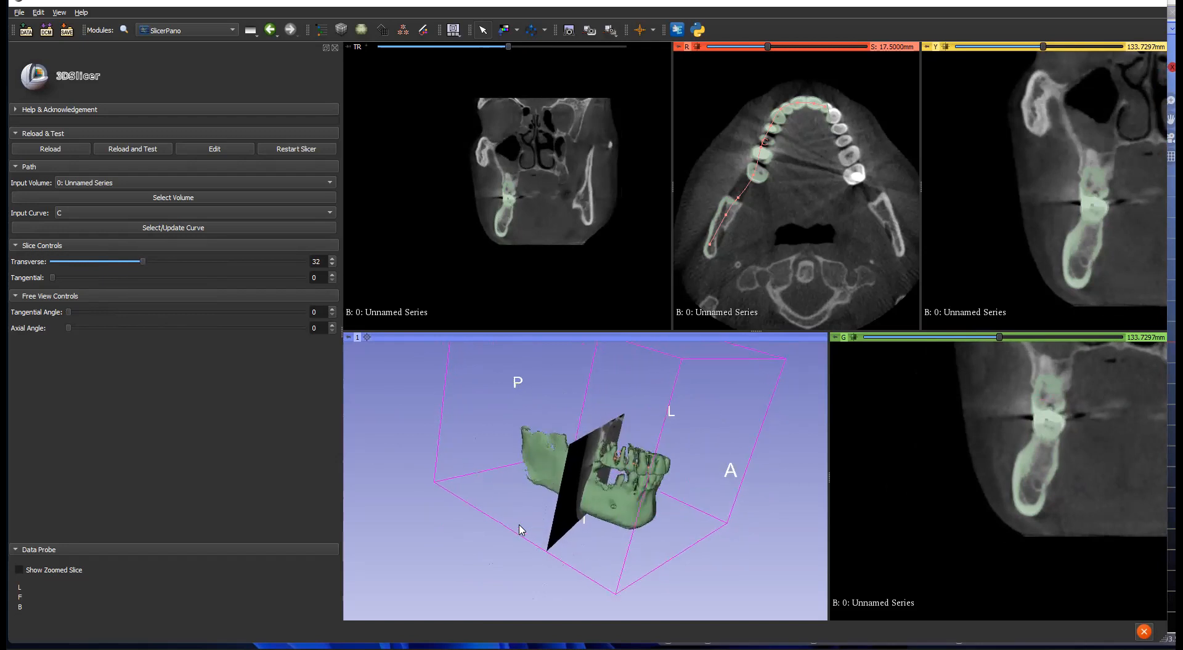
drag(145, 259, 178, 263)
scroll(178, 261, down, 4)
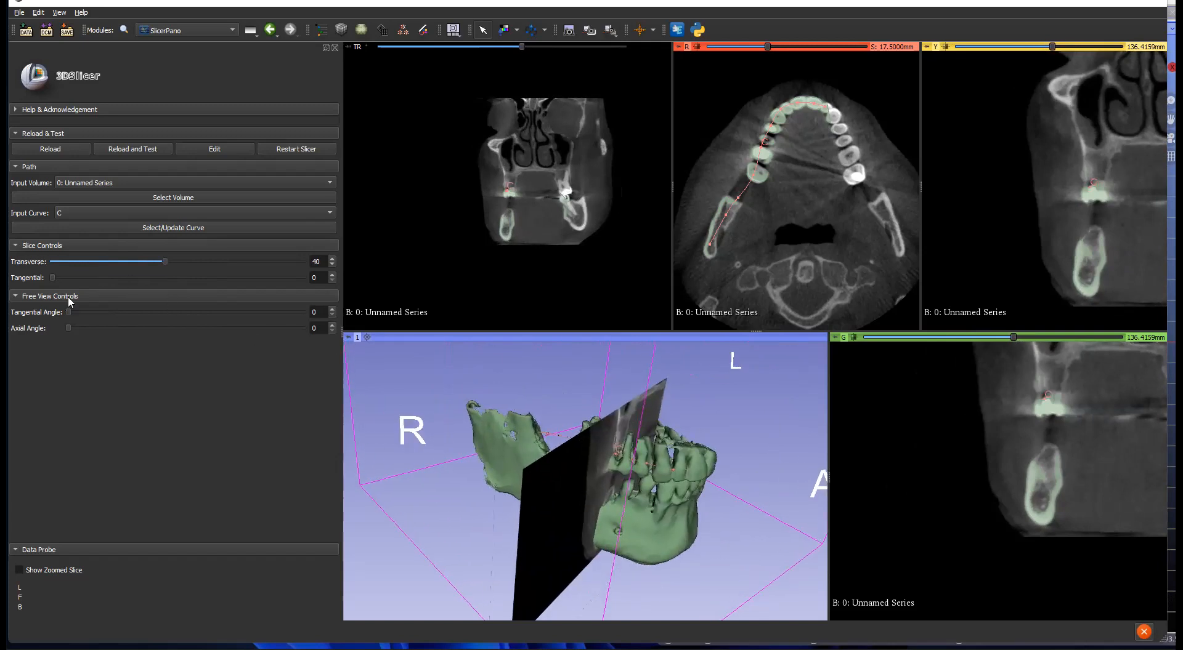
drag(69, 311, 134, 309)
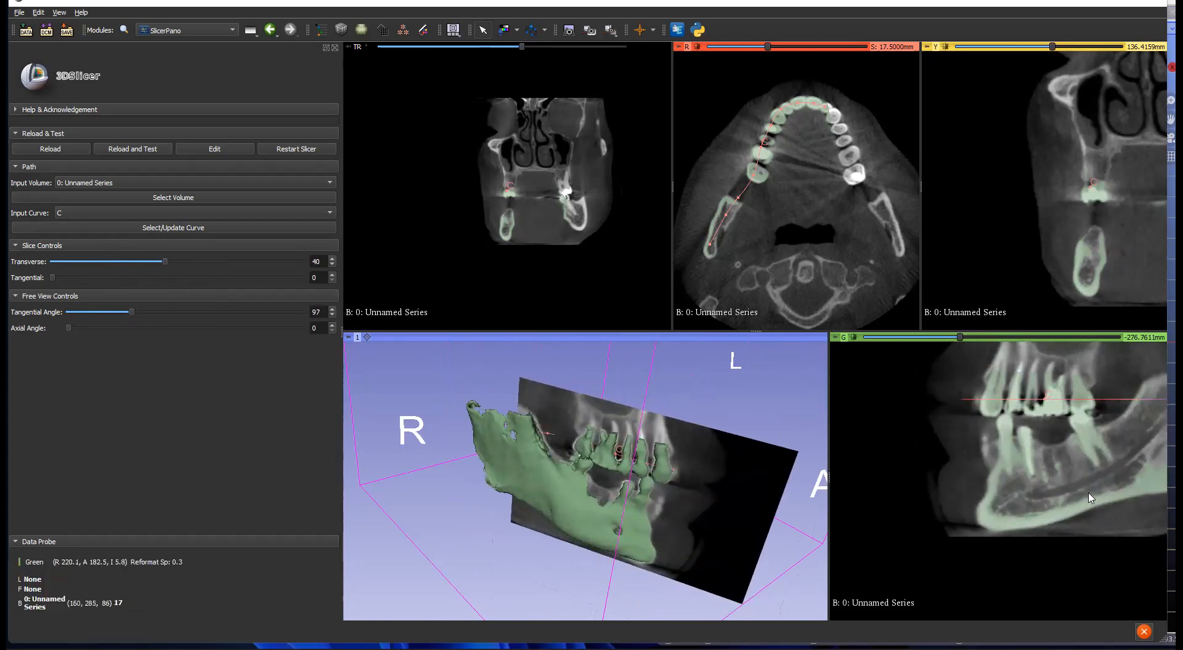
middle_drag(1085, 439, 1035, 448)
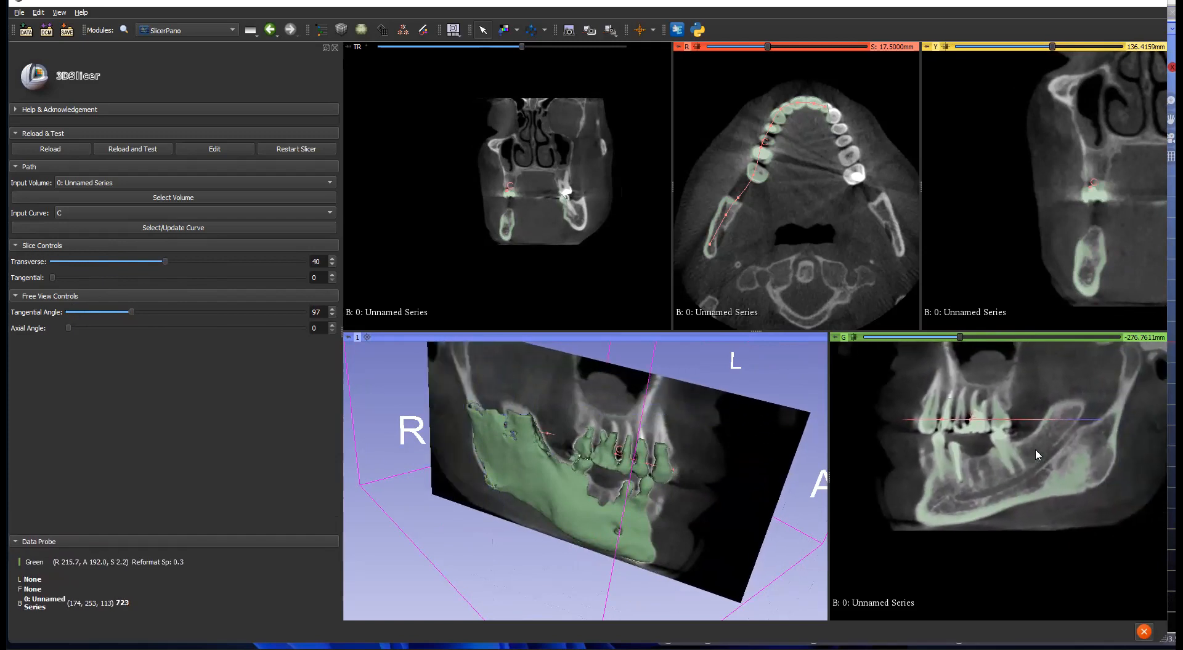
scroll(999, 480, down, 5)
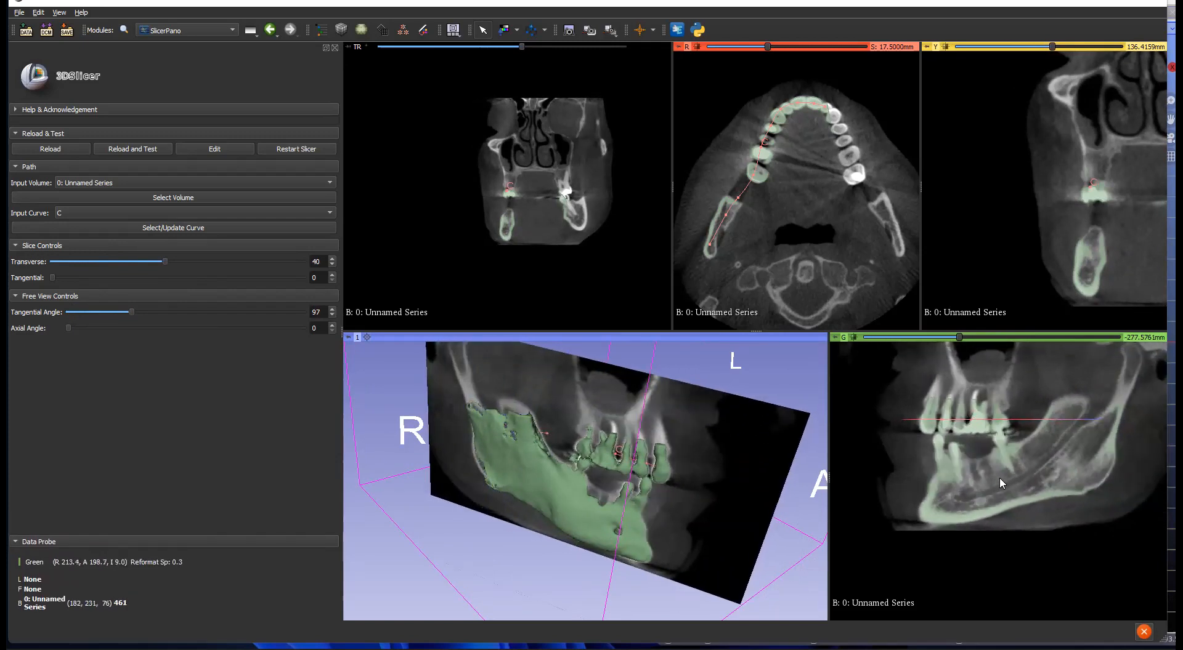
scroll(999, 480, up, 5)
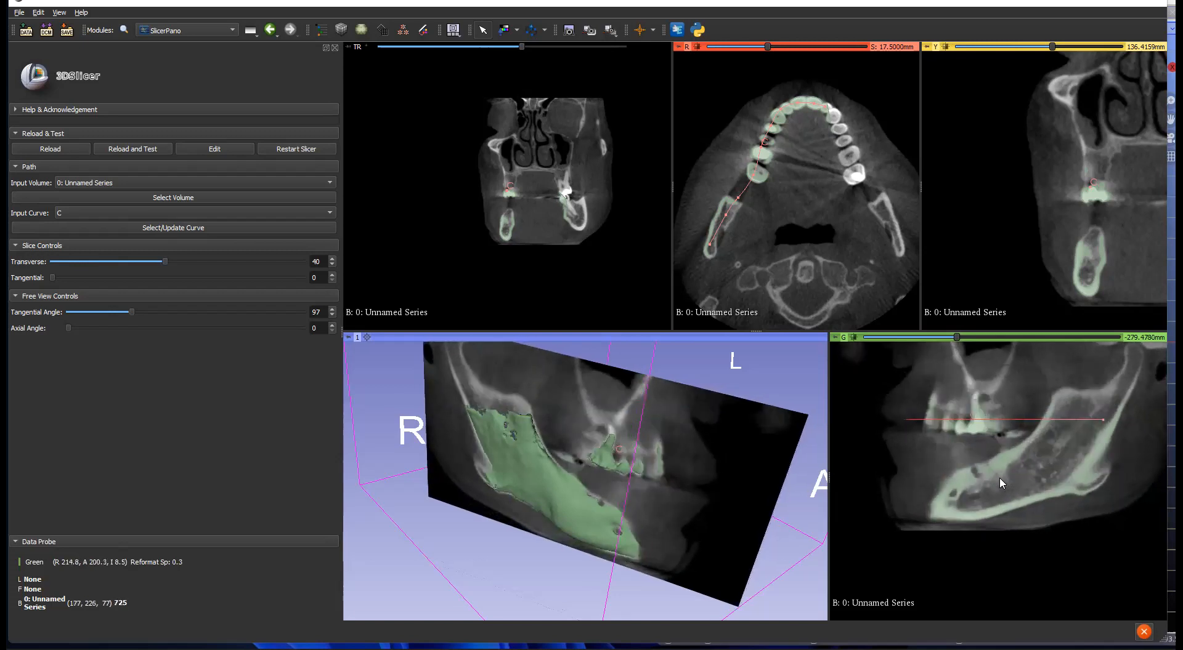
scroll(999, 478, down, 7)
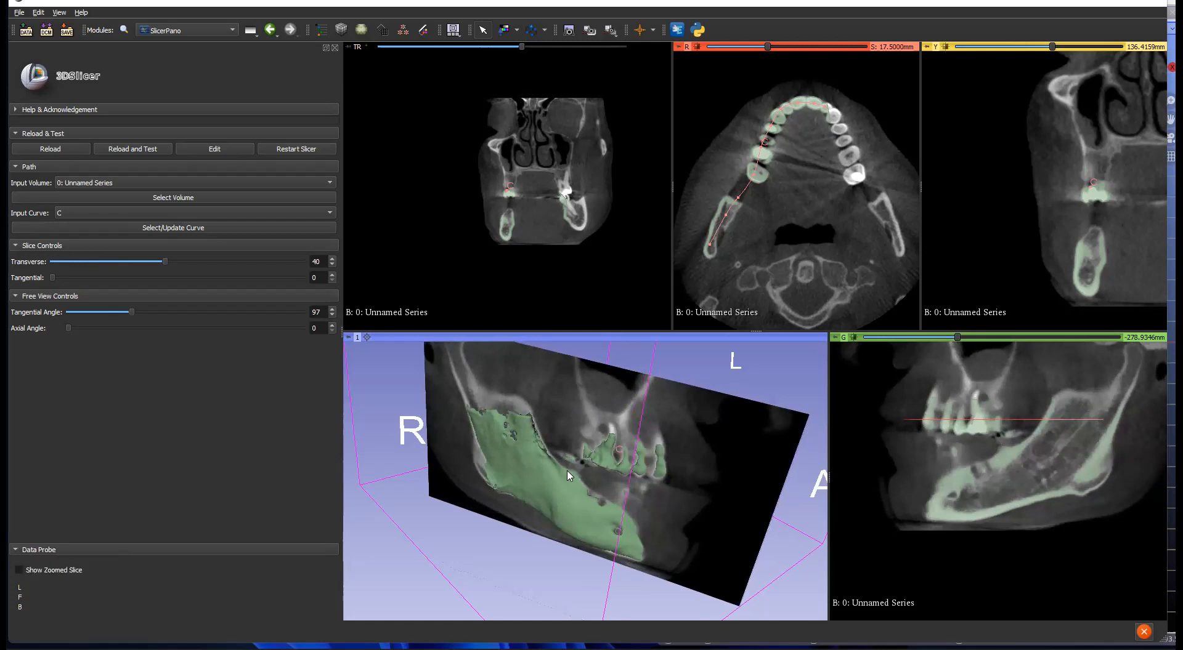
drag(478, 568, 1069, 505)
scroll(1069, 505, down, 3)
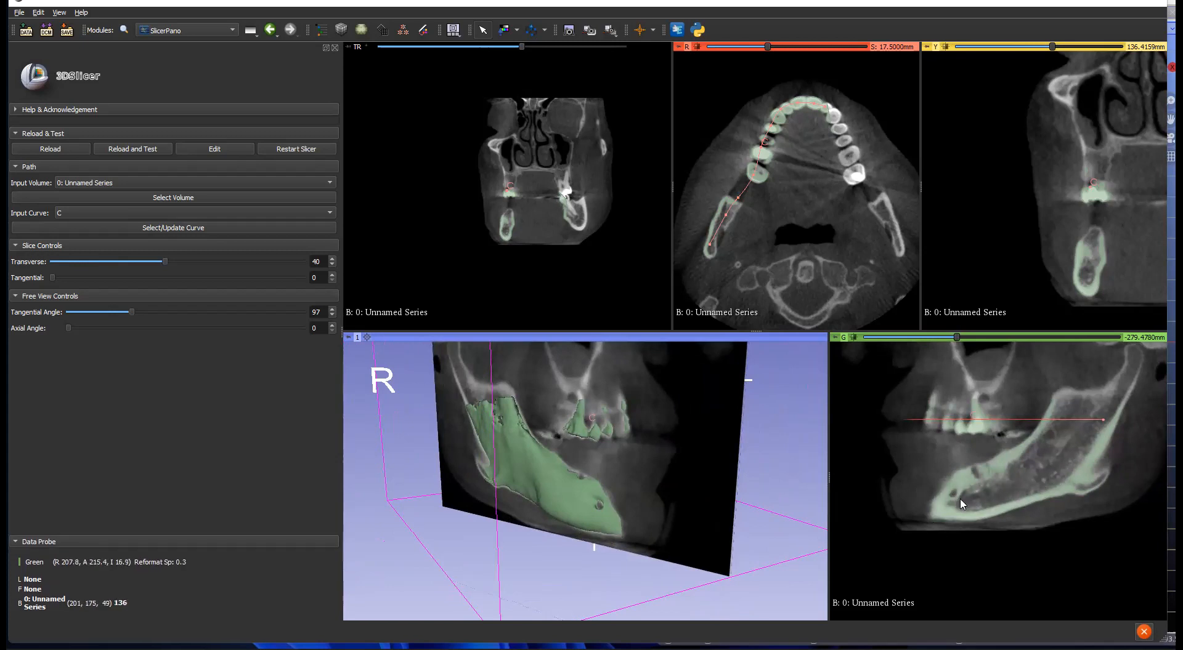
click(423, 29)
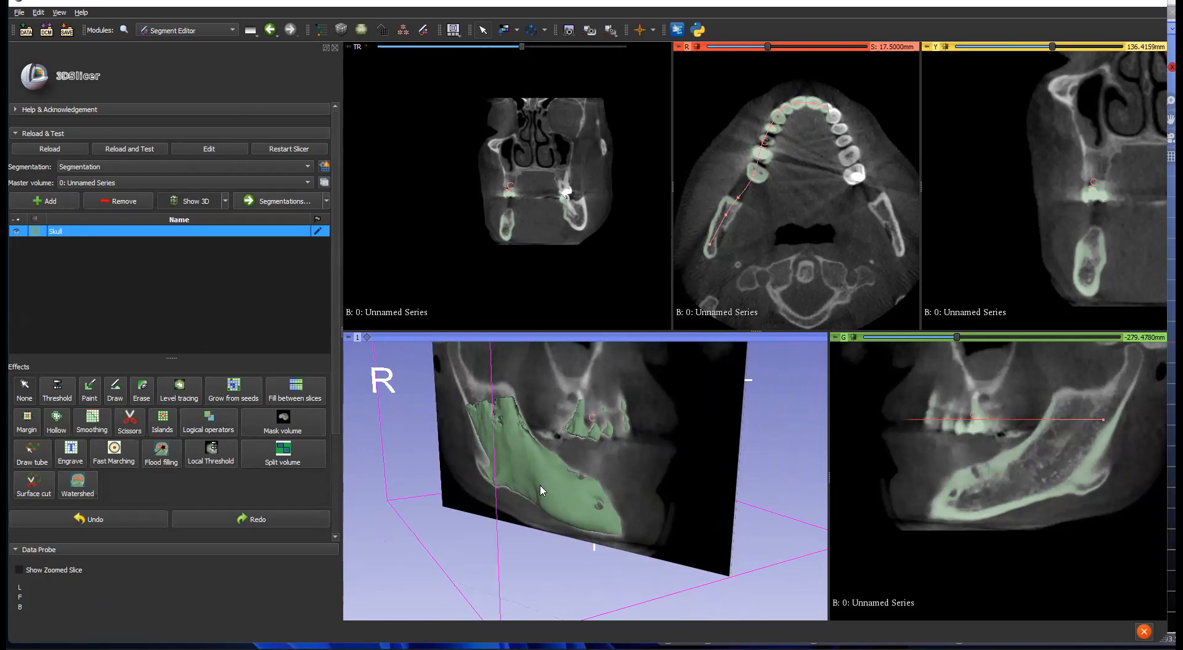
Step: Add a second segment beside Skull and rename it Nerve
click(61, 201)
double_click(79, 244)
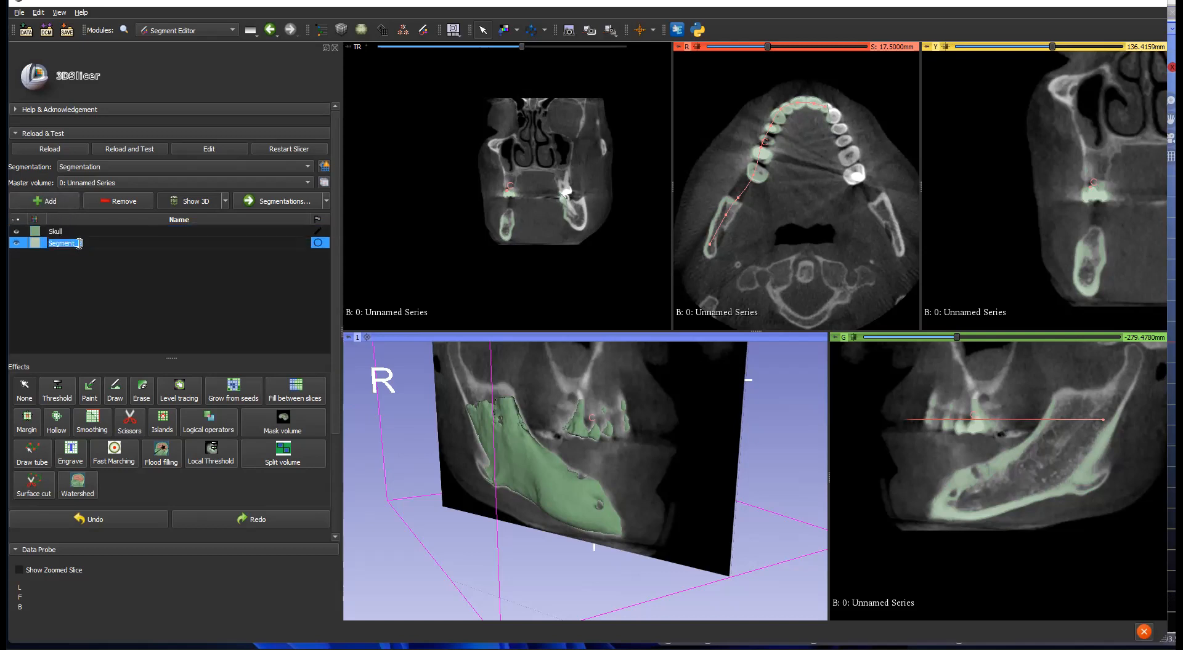
text(N)
key(Return)
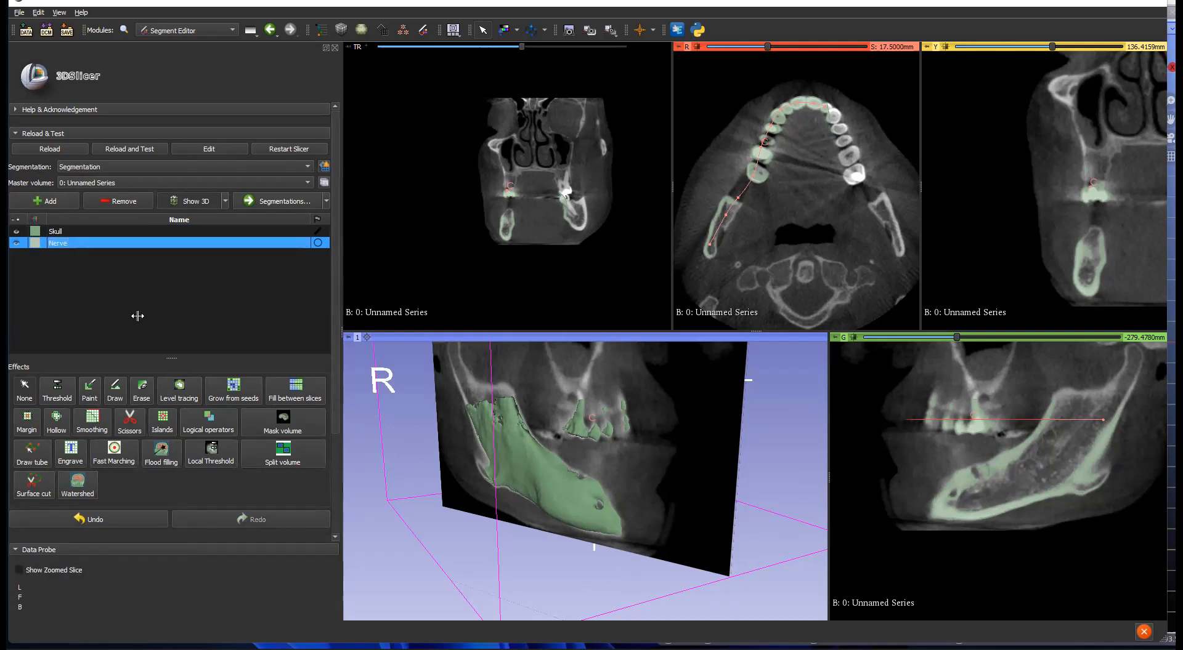
Step: Choose the Draw tube effect for the Nerve segment, with its default radius 1.00
scroll(137, 317, down, 2)
scroll(149, 358, down, 1)
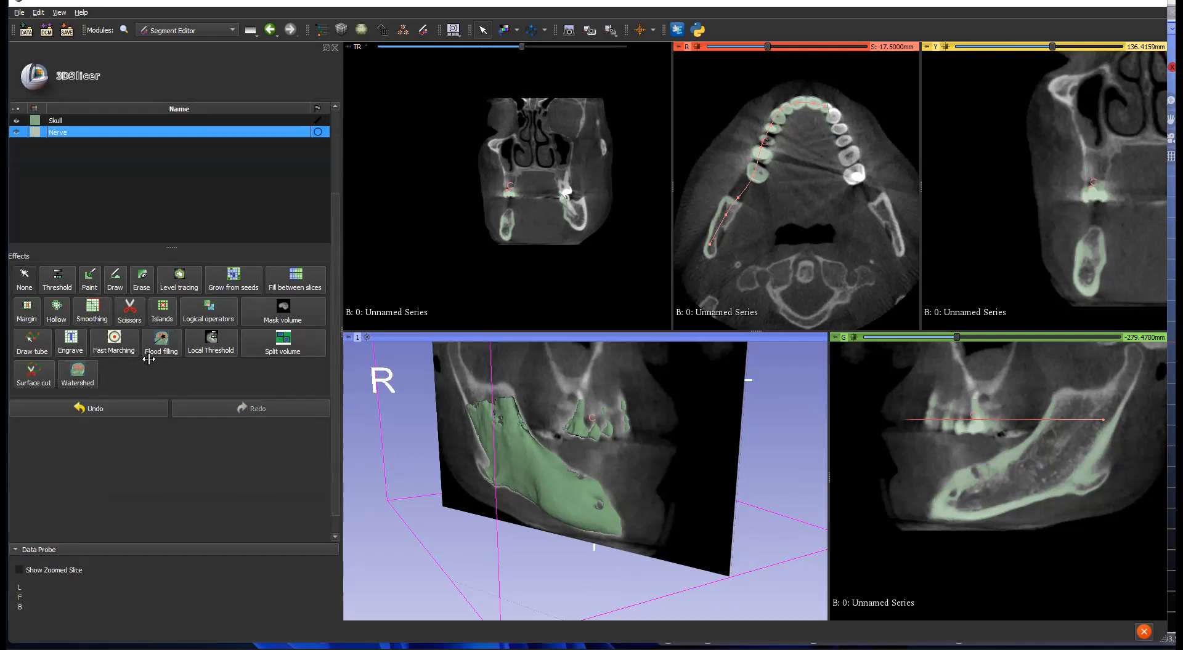
click(32, 340)
scroll(77, 370, down, 2)
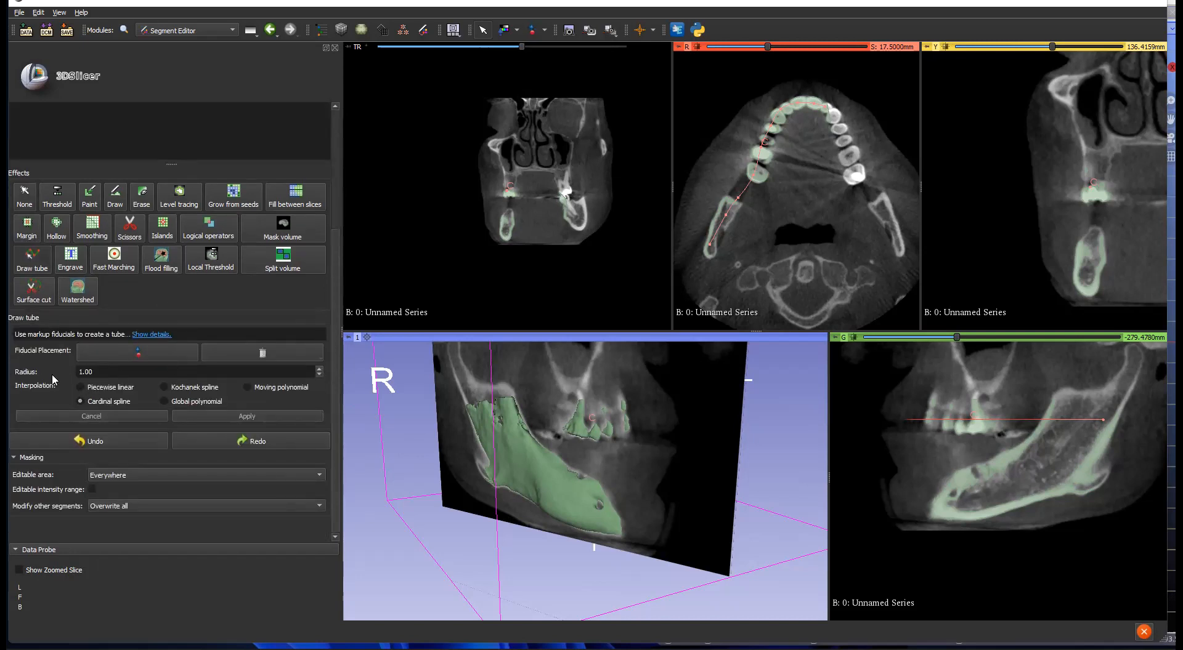
Step: Set tube radius to 1.50 and place four points along the mandibular canal in the Green slice
drag(98, 370, 64, 369)
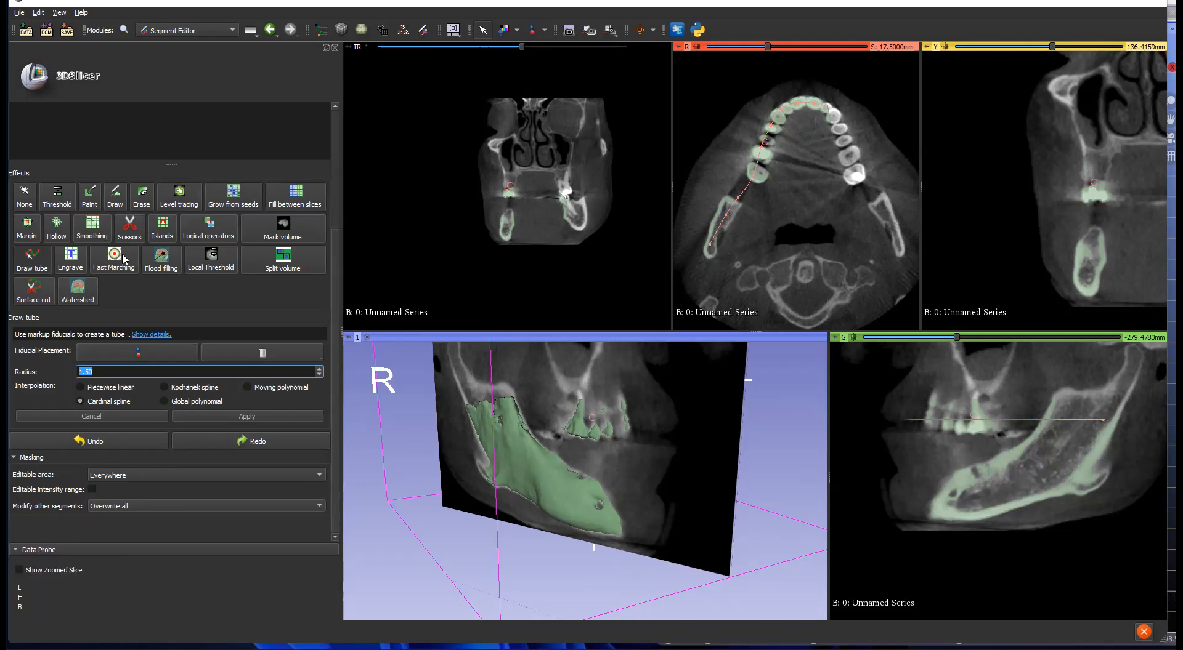
click(137, 354)
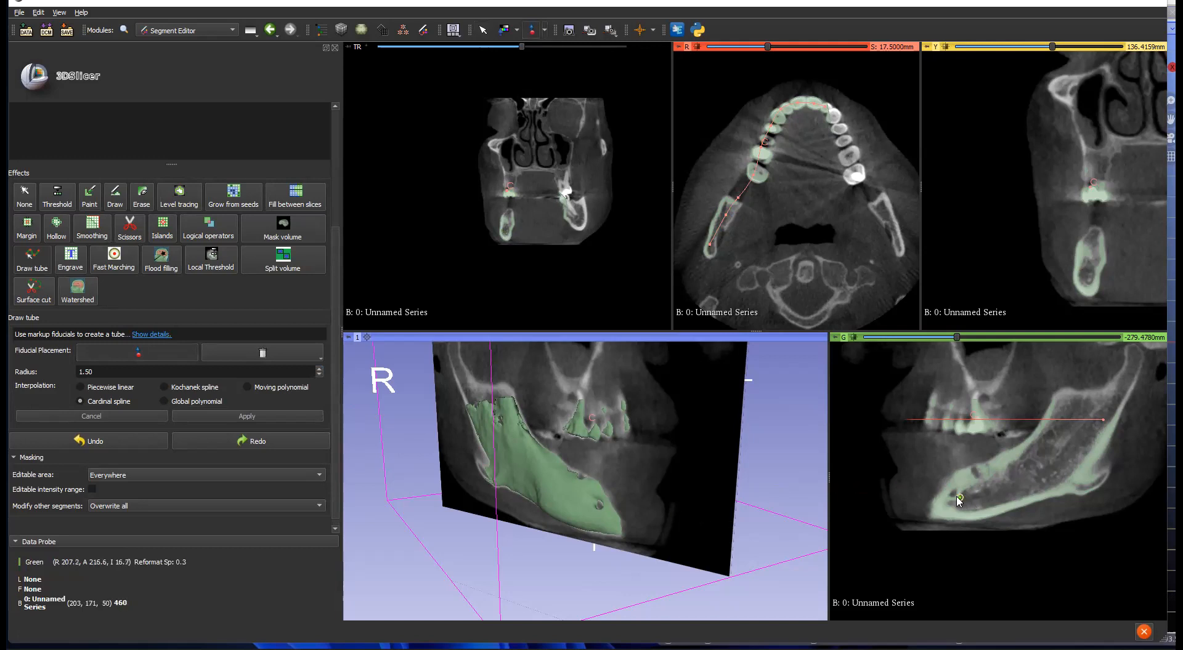
scroll(953, 496, up, 8)
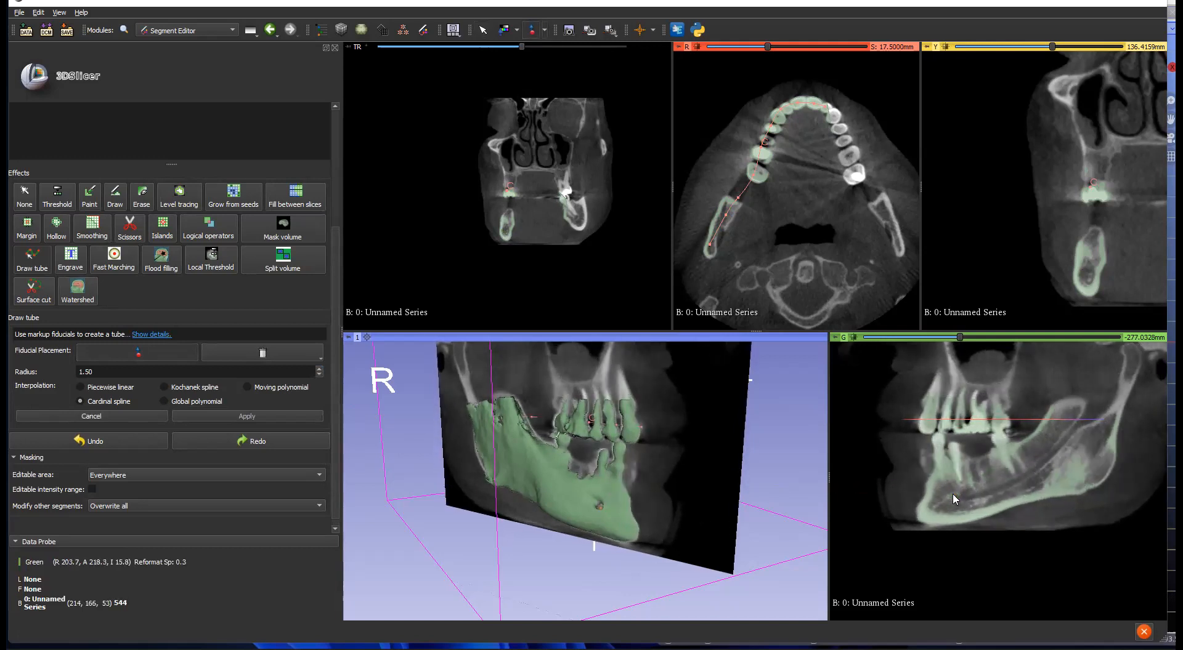
click(966, 497)
click(1007, 486)
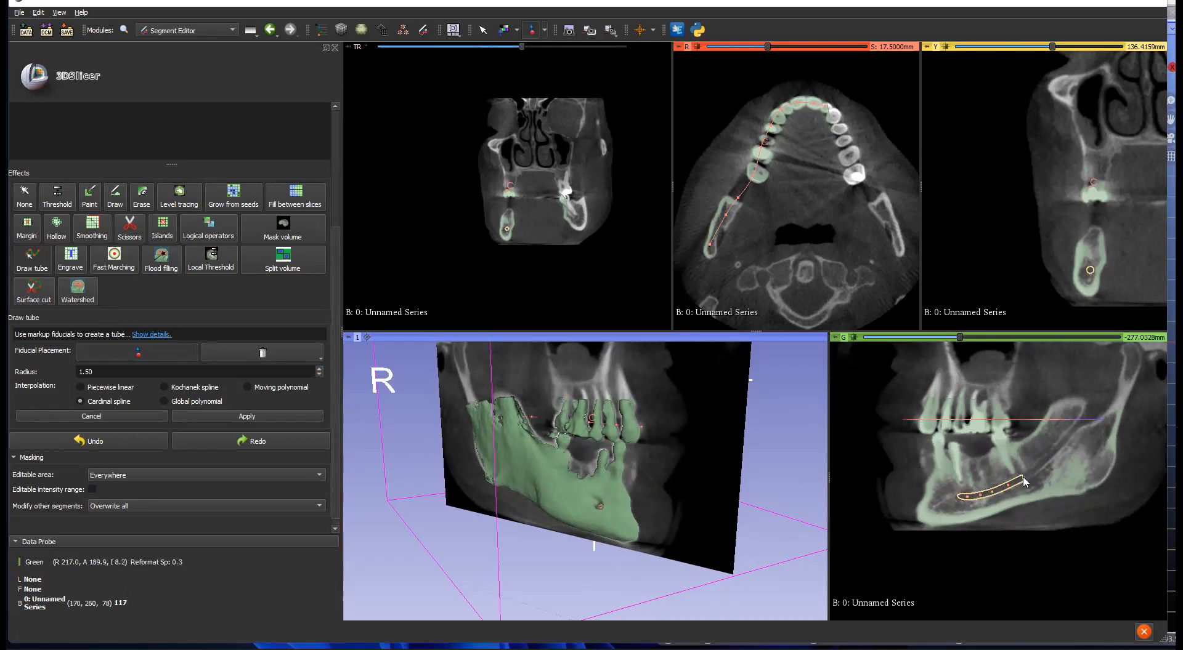
click(1038, 465)
click(1061, 449)
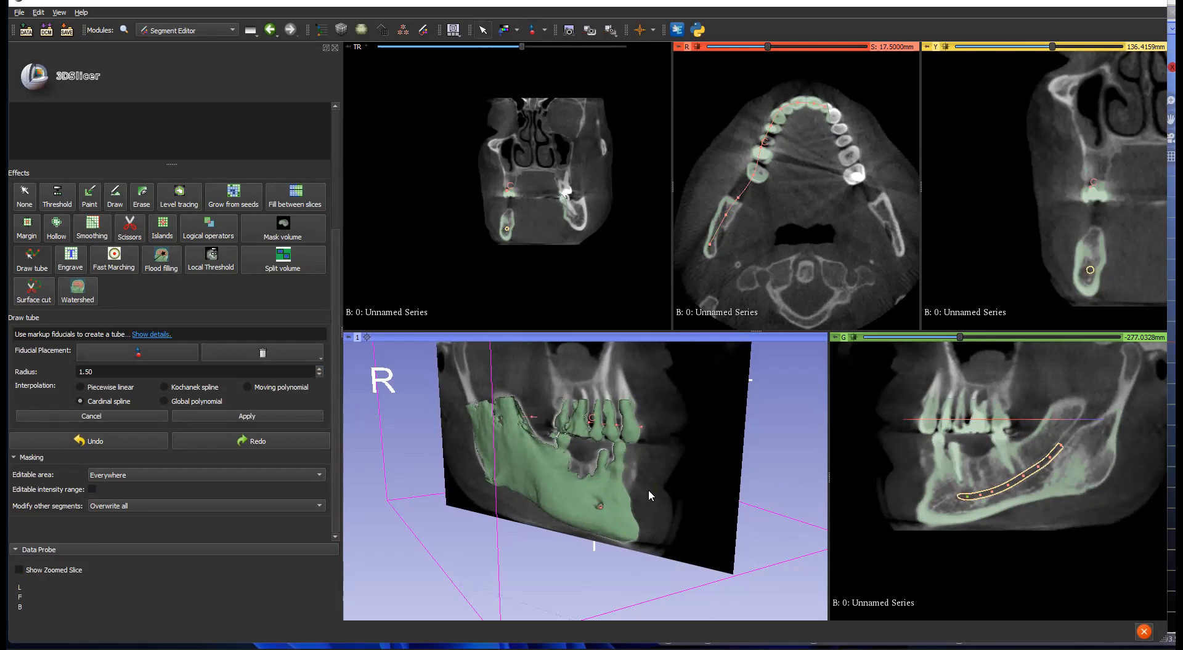
drag(195, 373, 67, 472)
Step: Apply the Draw tube to build the 1.50-radius Nerve tube along the mandibular canal
click(219, 417)
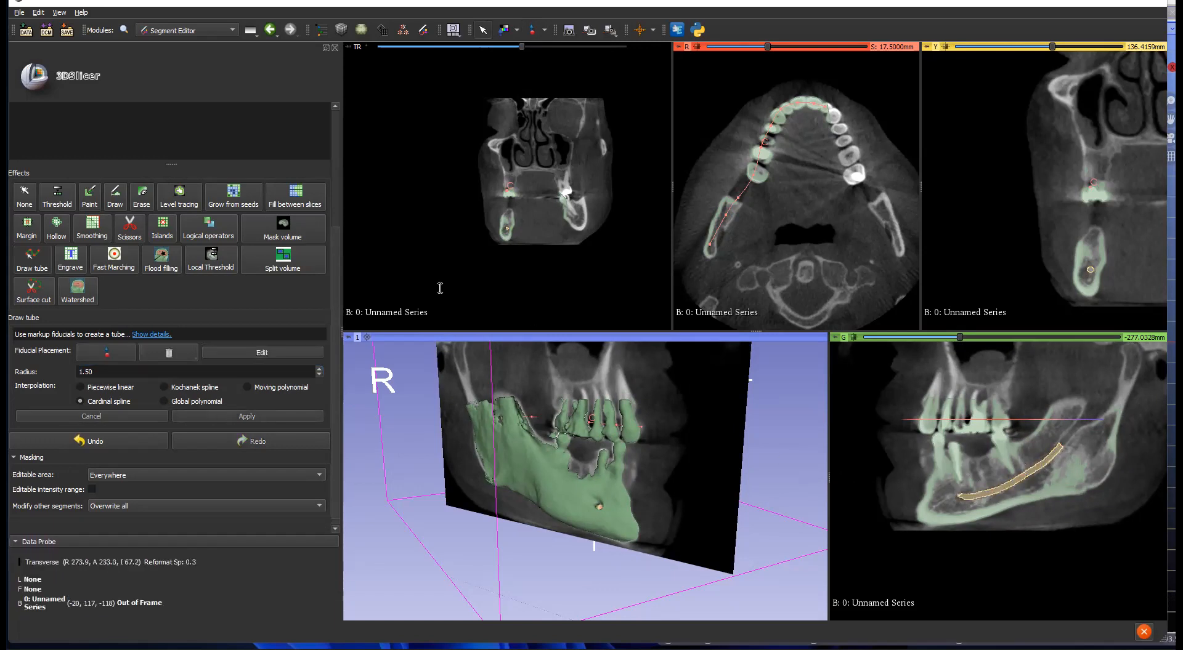
scroll(33, 189, up, 5)
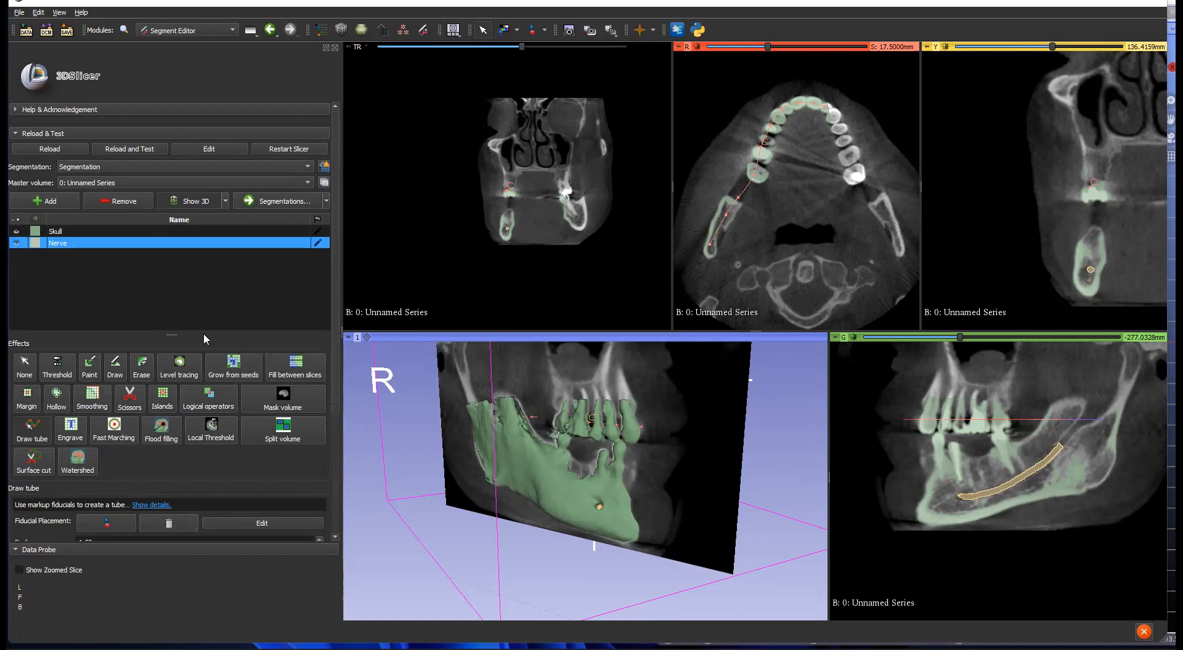
Step: Open Export segments to files with STL format, the ZOOM-Guide folder and RAS coordinates
click(326, 202)
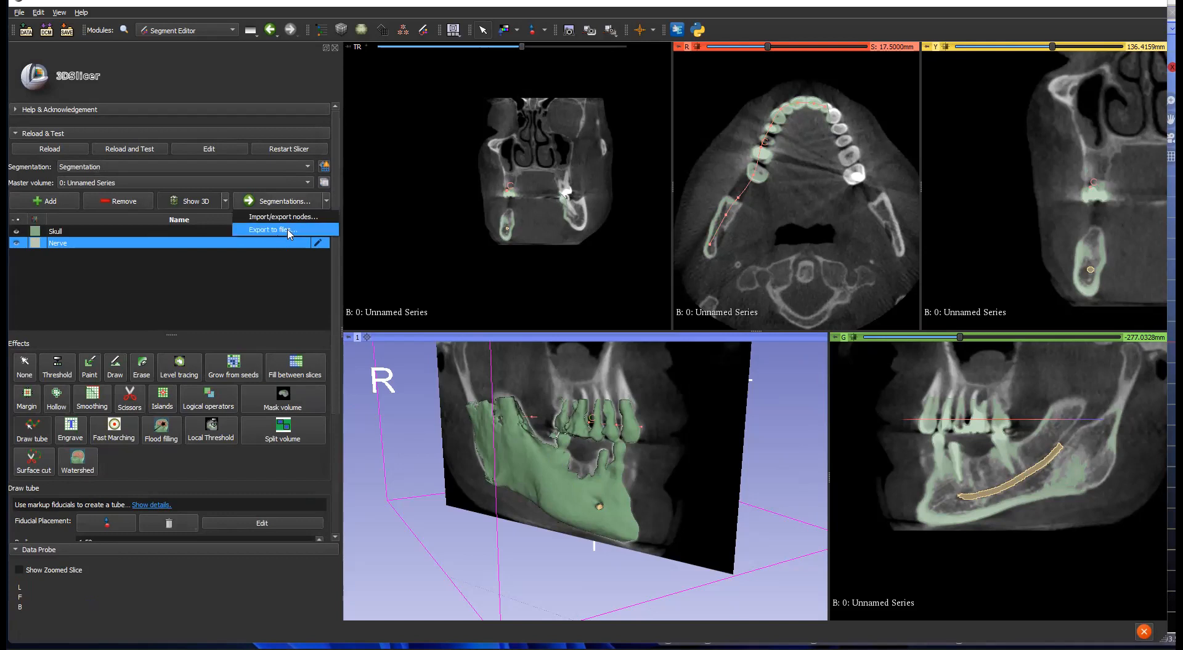
click(288, 230)
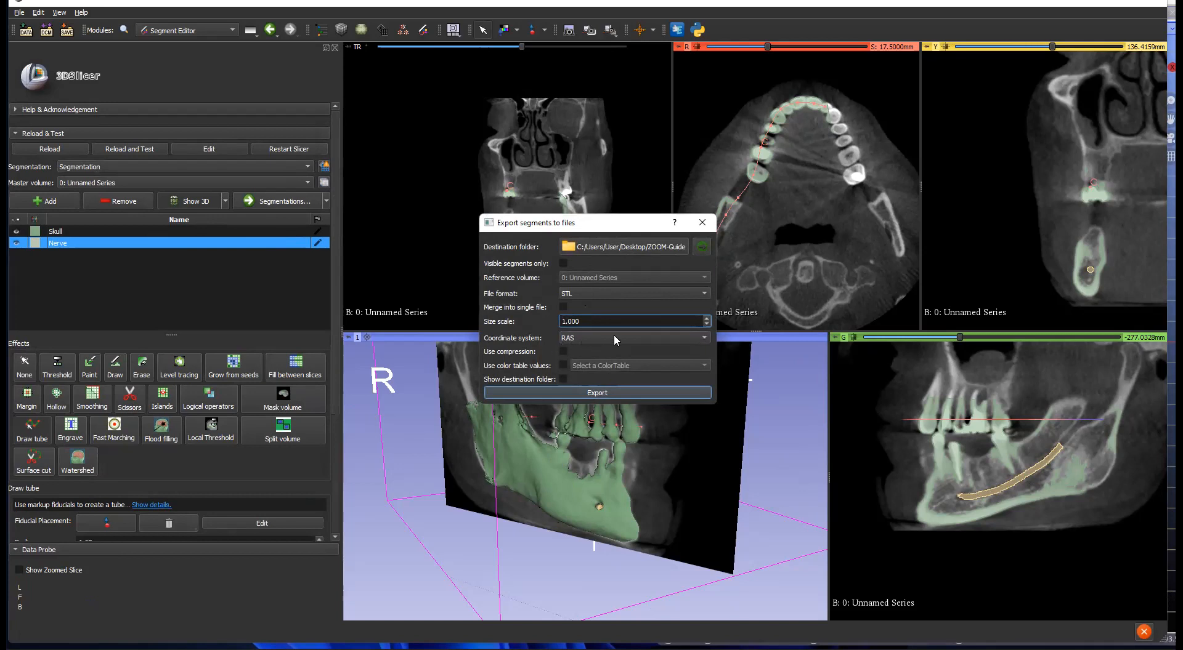
click(705, 340)
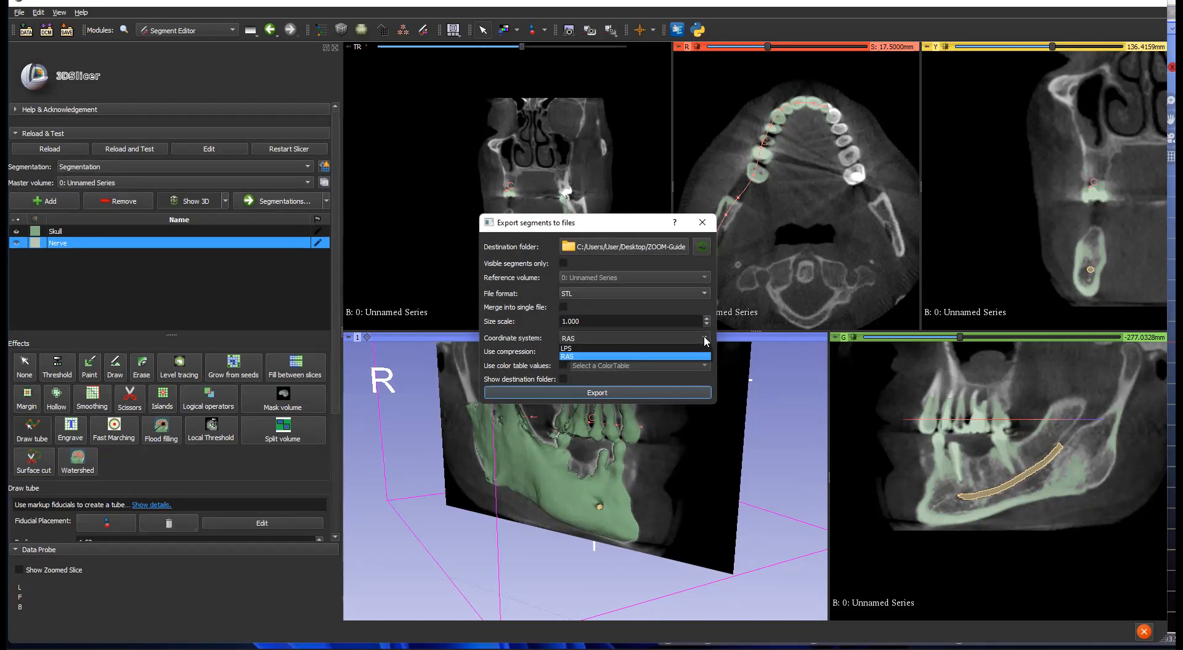
click(706, 341)
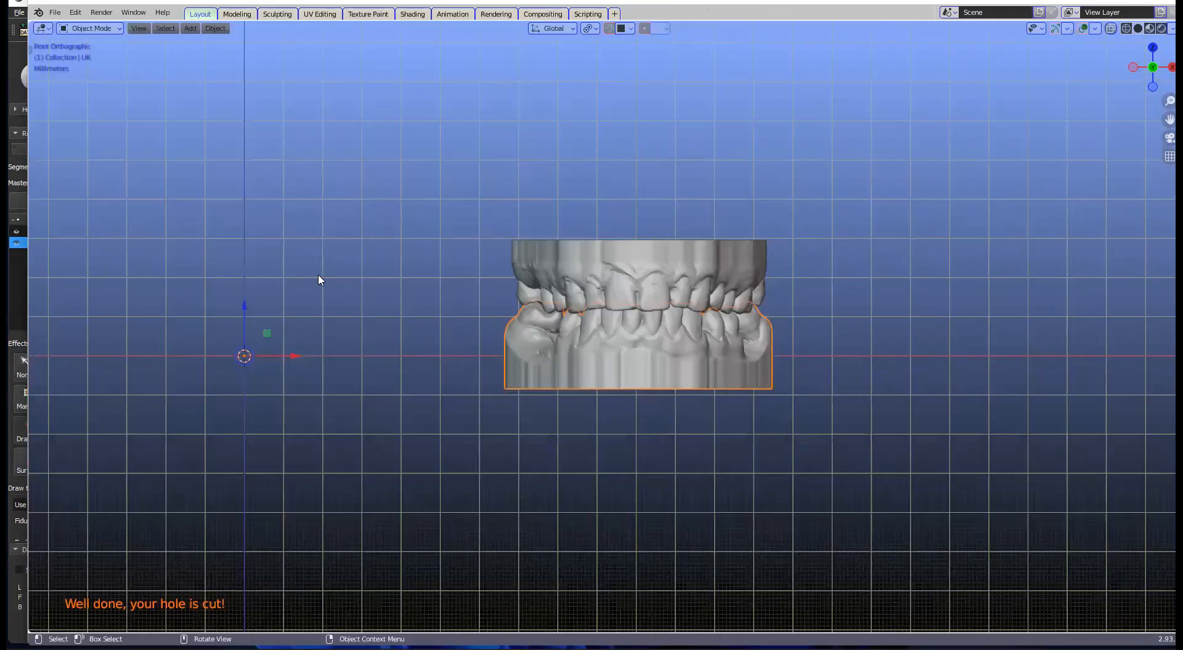
Step: Import Segmentation_Nerve.stl and Segmentation_Skull.stl from the ZOOM-Guide folder
click(58, 12)
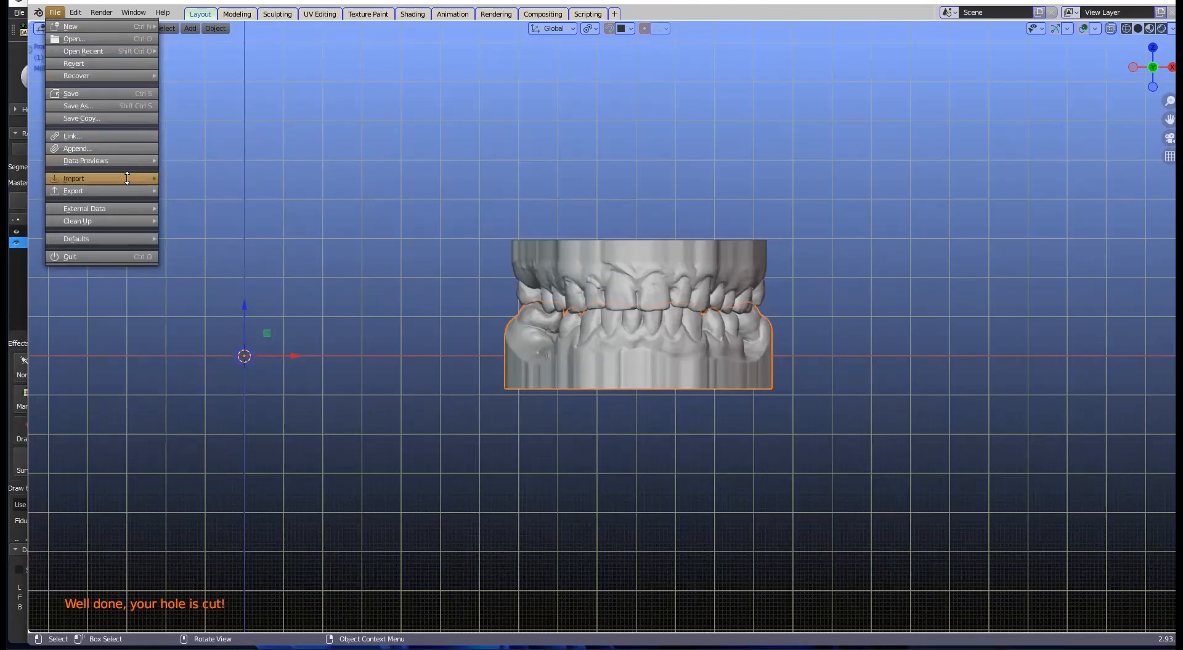
mouse_move(127, 179)
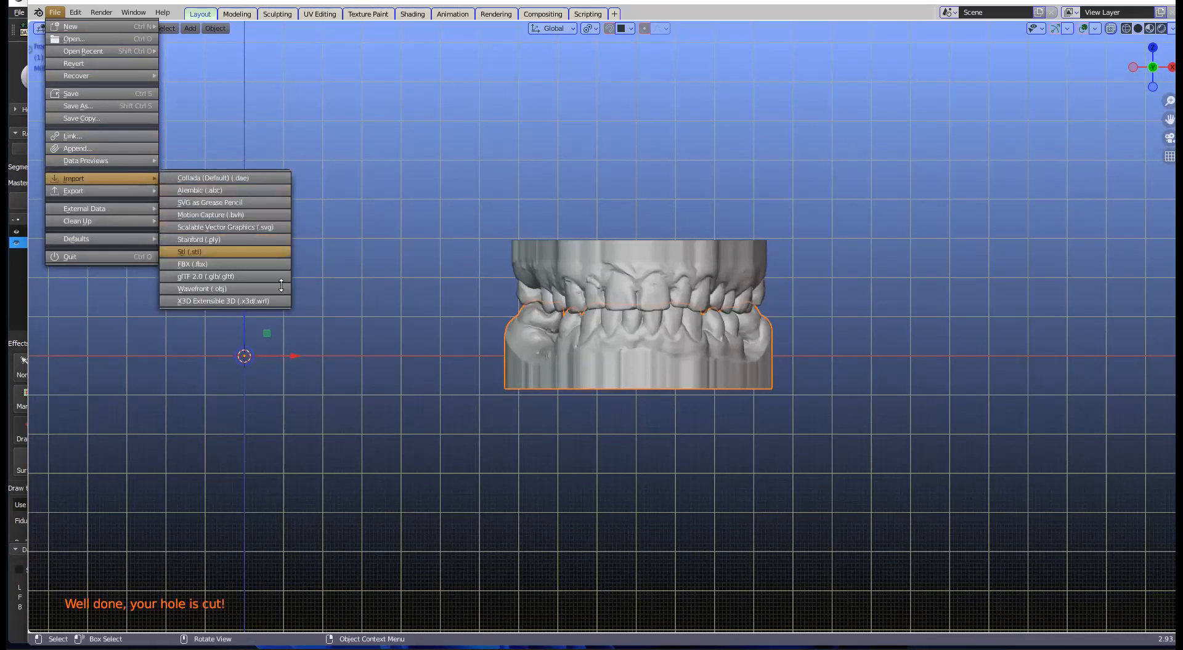
click(189, 251)
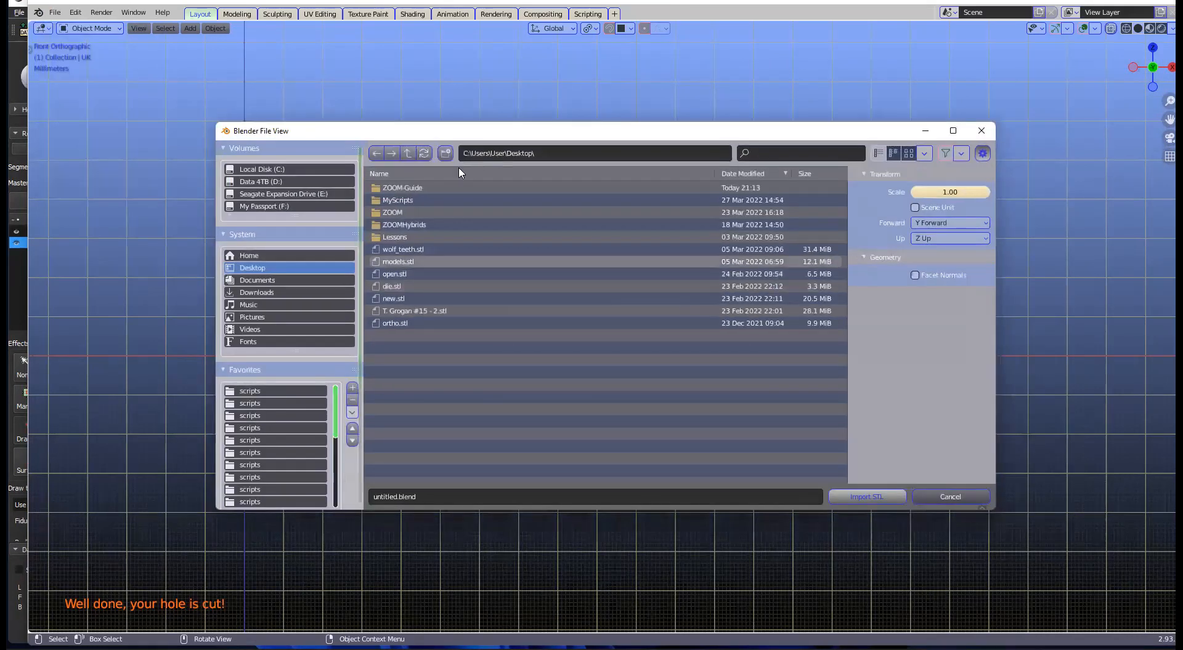
double_click(433, 189)
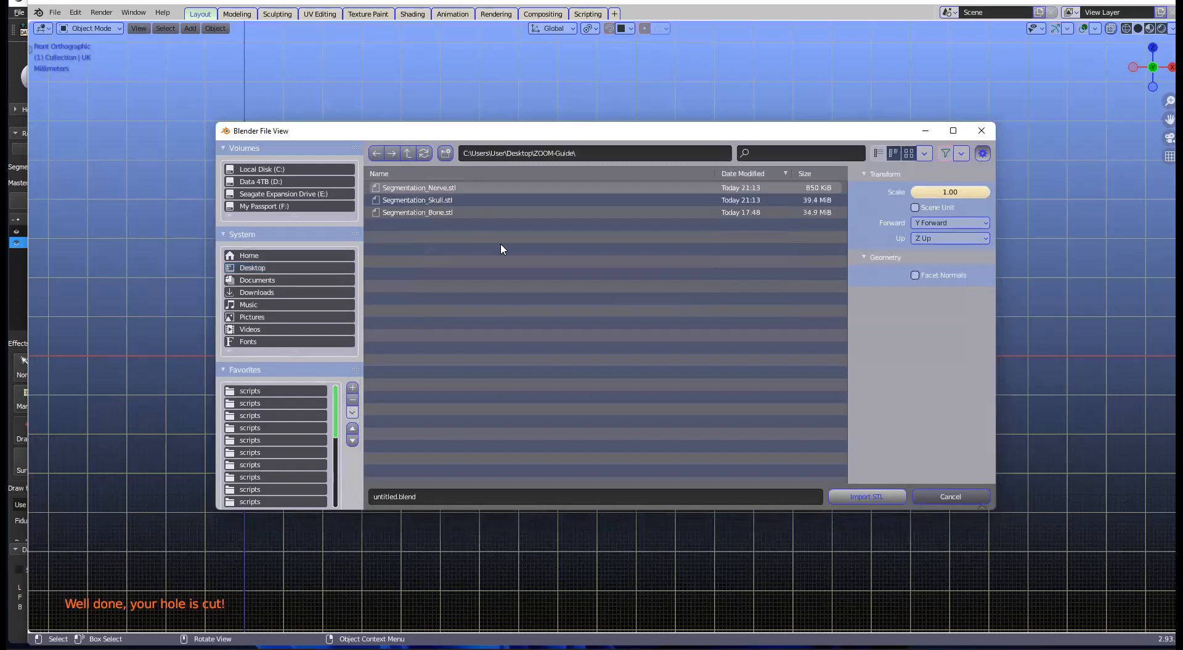
click(469, 187)
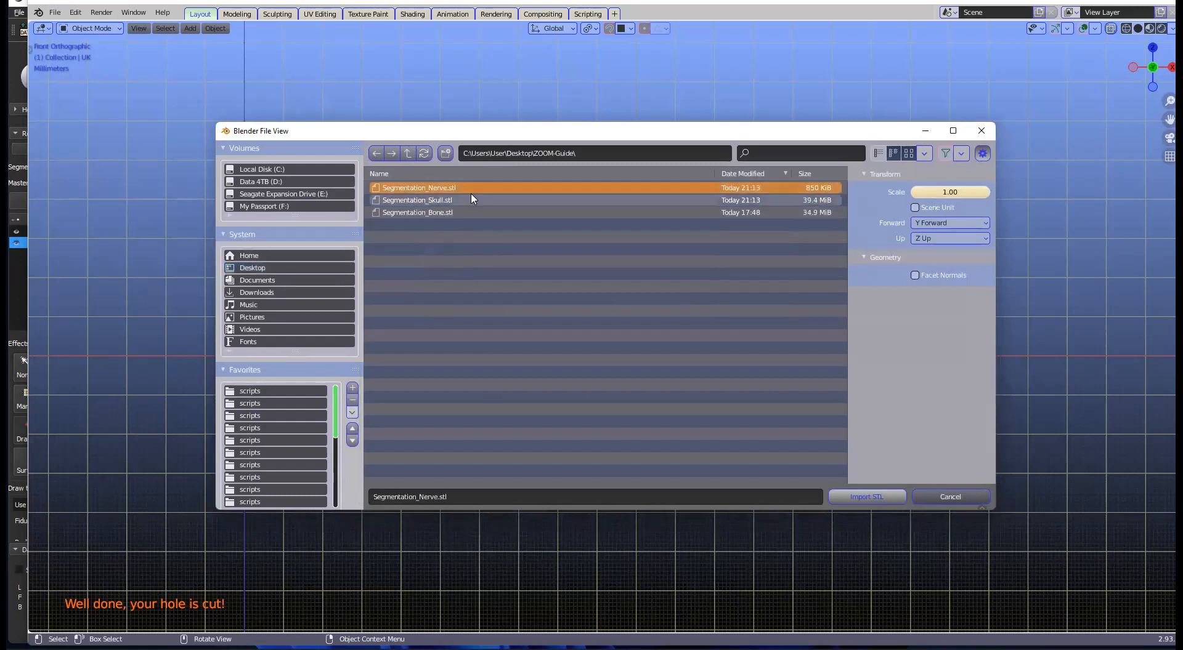
shift+click(471, 200)
click(859, 503)
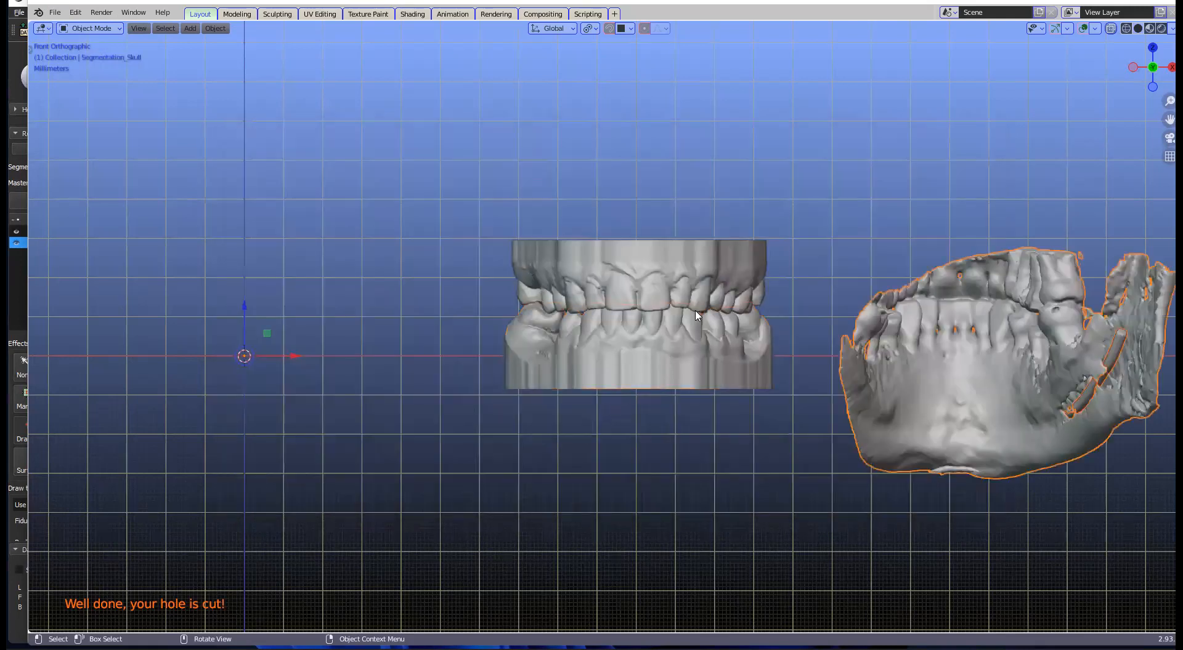
Step: Show the sidebar tools and lock the models under Aligning Scans so they cannot move
scroll(1044, 351, down, 1)
scroll(867, 358, down, 1)
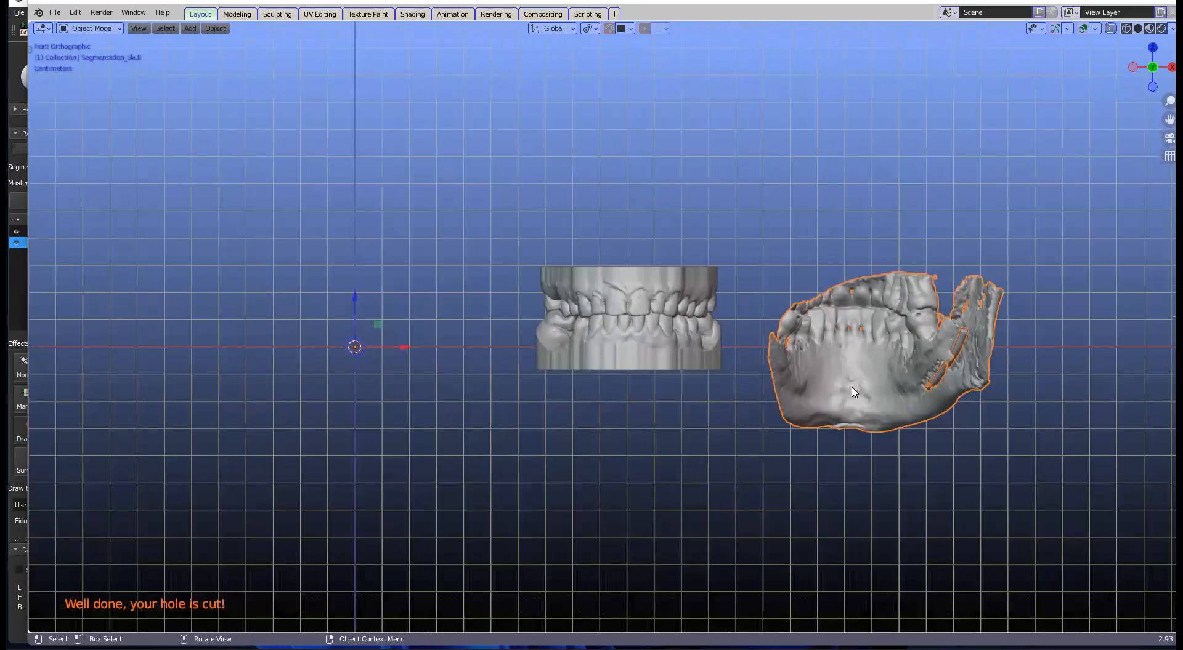
scroll(807, 406, down, 1)
middle_drag(347, 378, 701, 422)
middle_drag(636, 382, 881, 302)
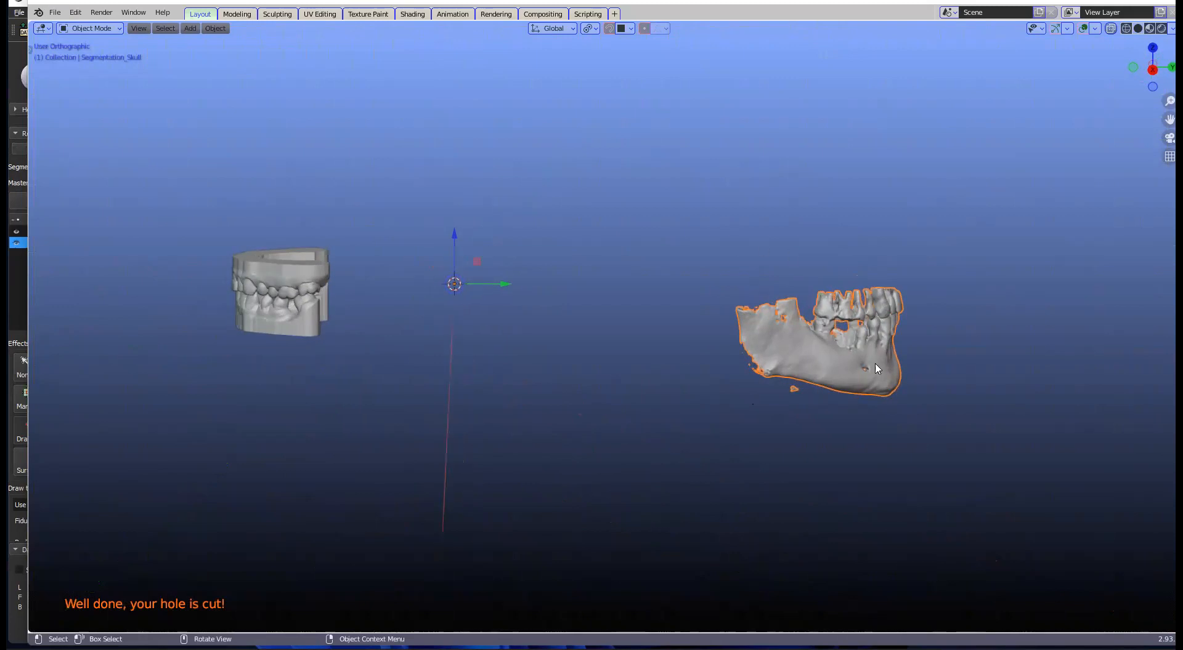
key(n)
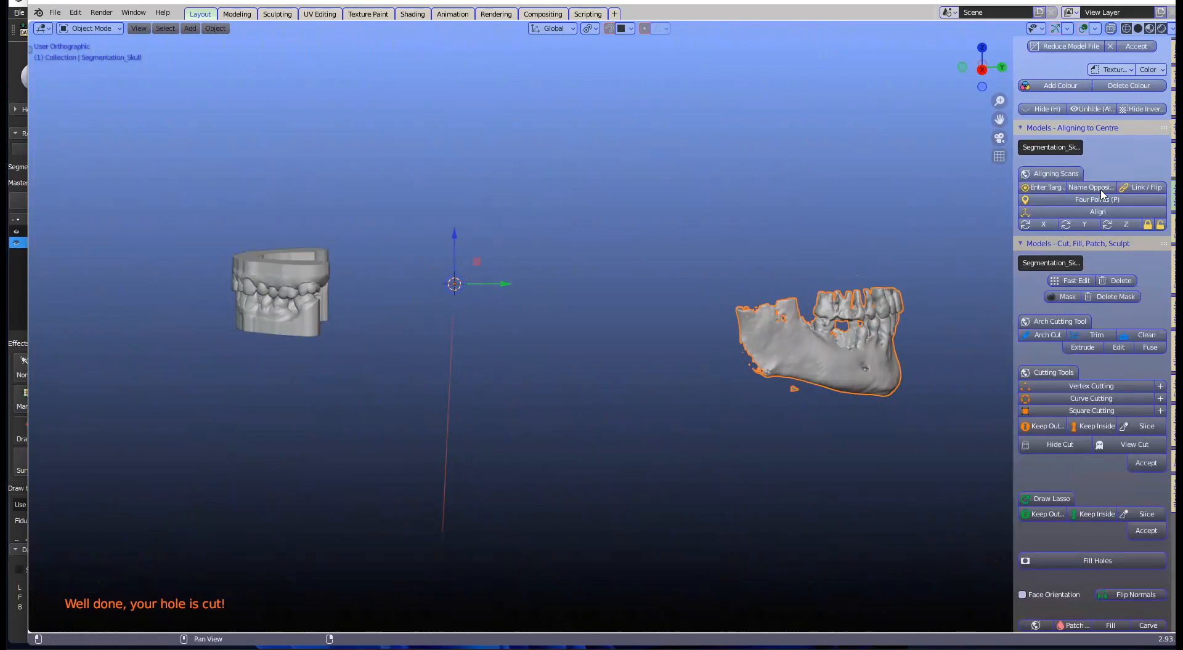
click(1148, 225)
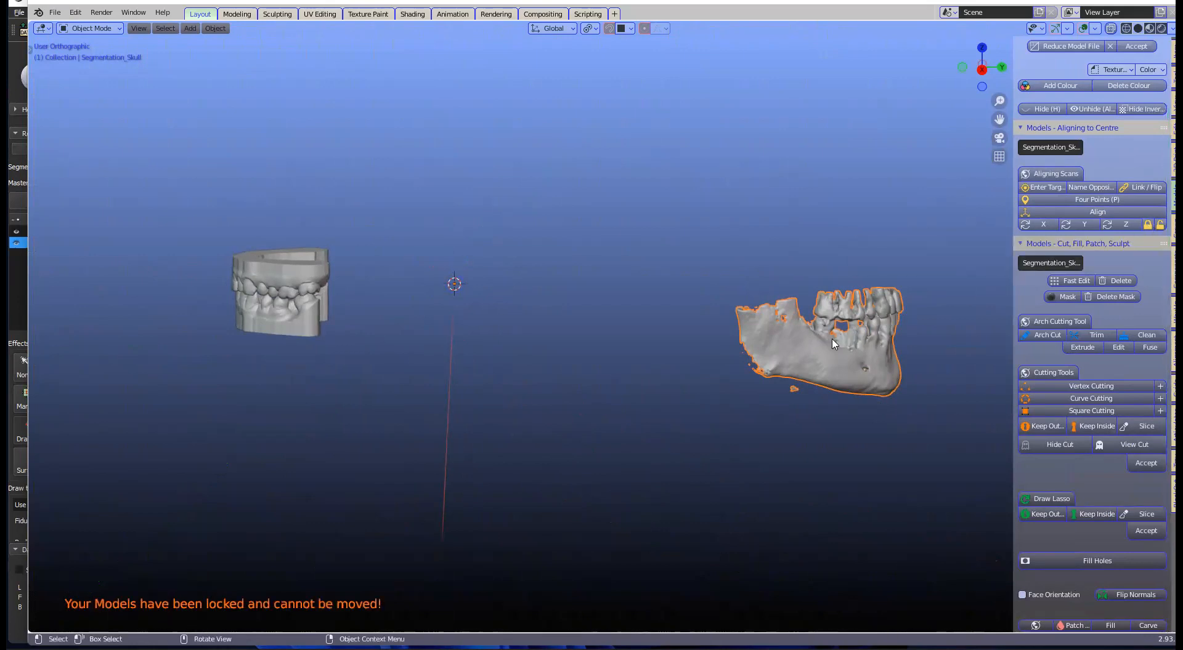
Step: Select the UK and OK dental models and bring up their object options menu
click(299, 281)
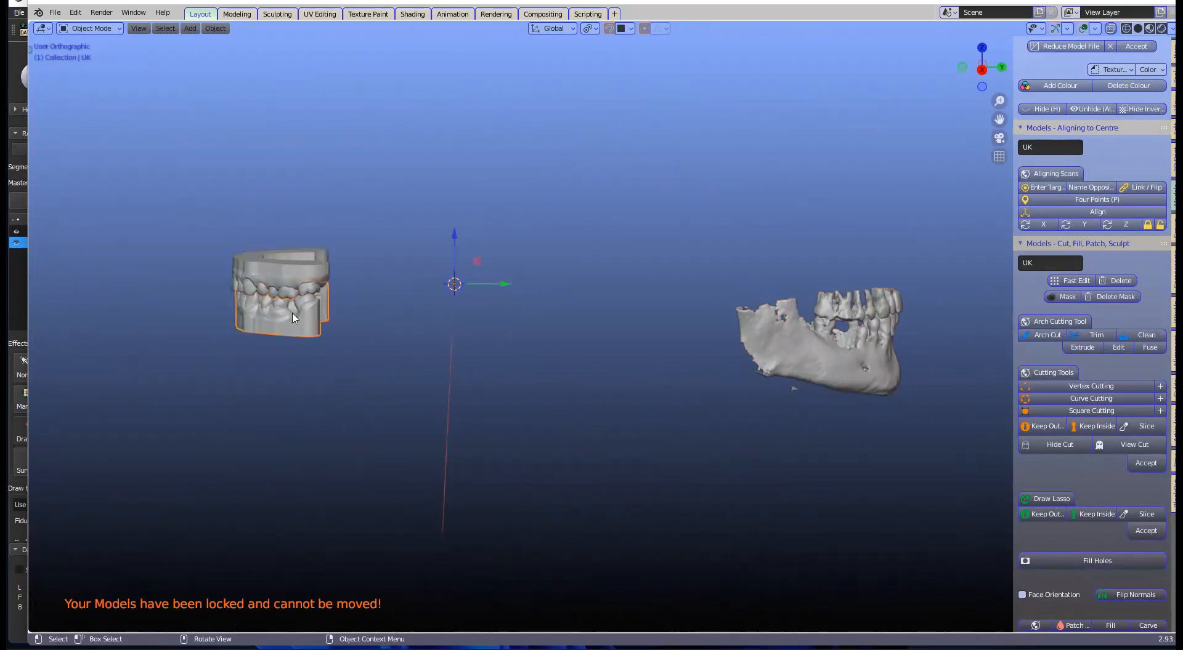
click(301, 249)
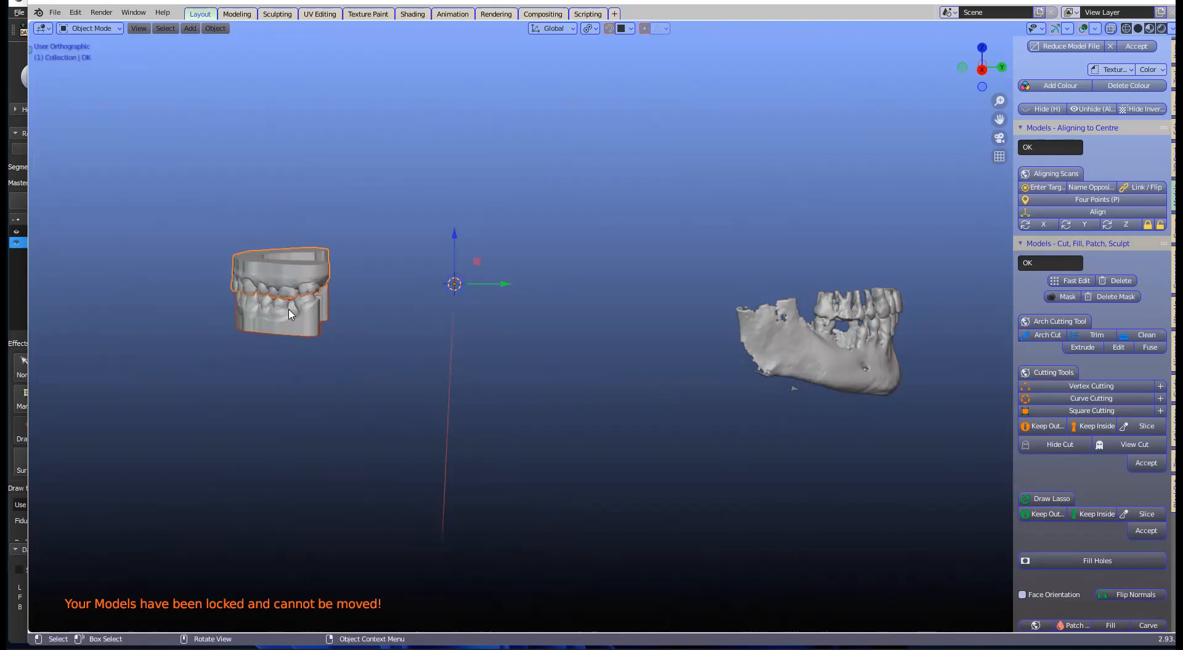
scroll(1095, 234, up, 4)
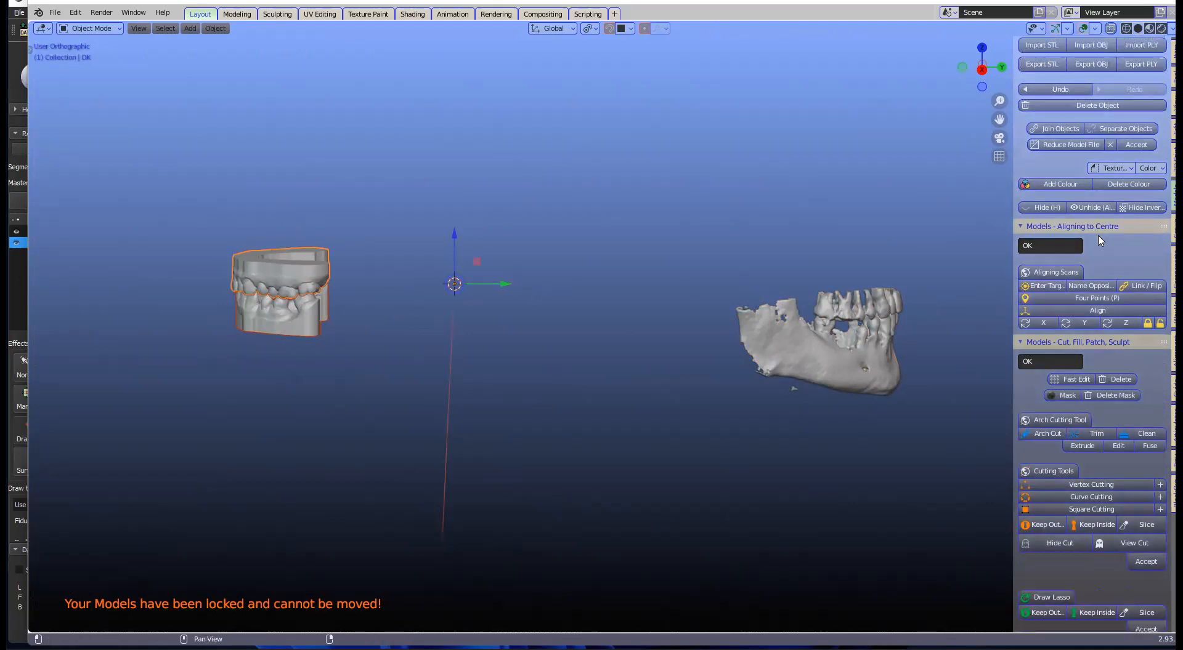
scroll(1101, 241, up, 3)
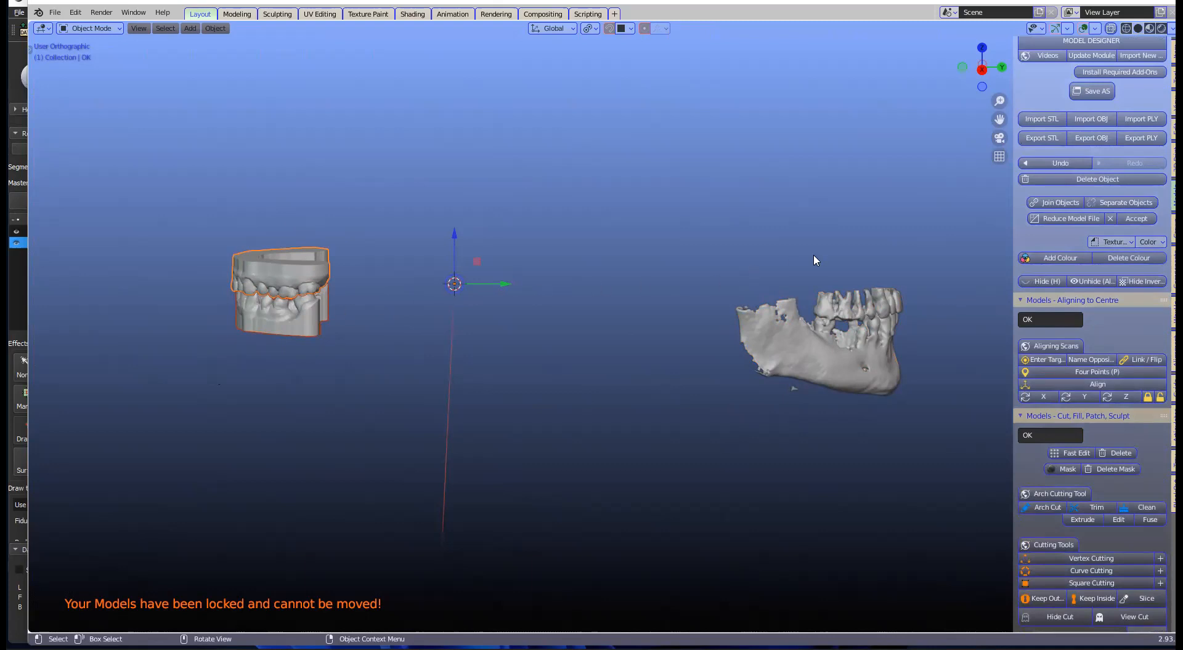
right_click(311, 305)
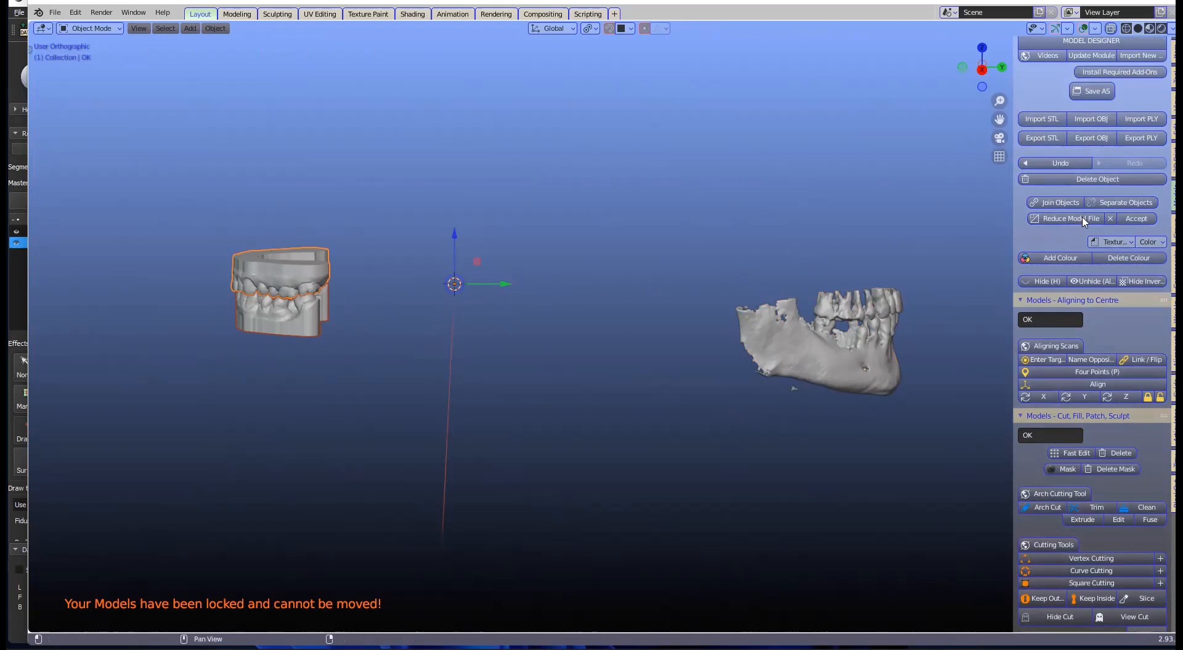
scroll(1084, 221, up, 2)
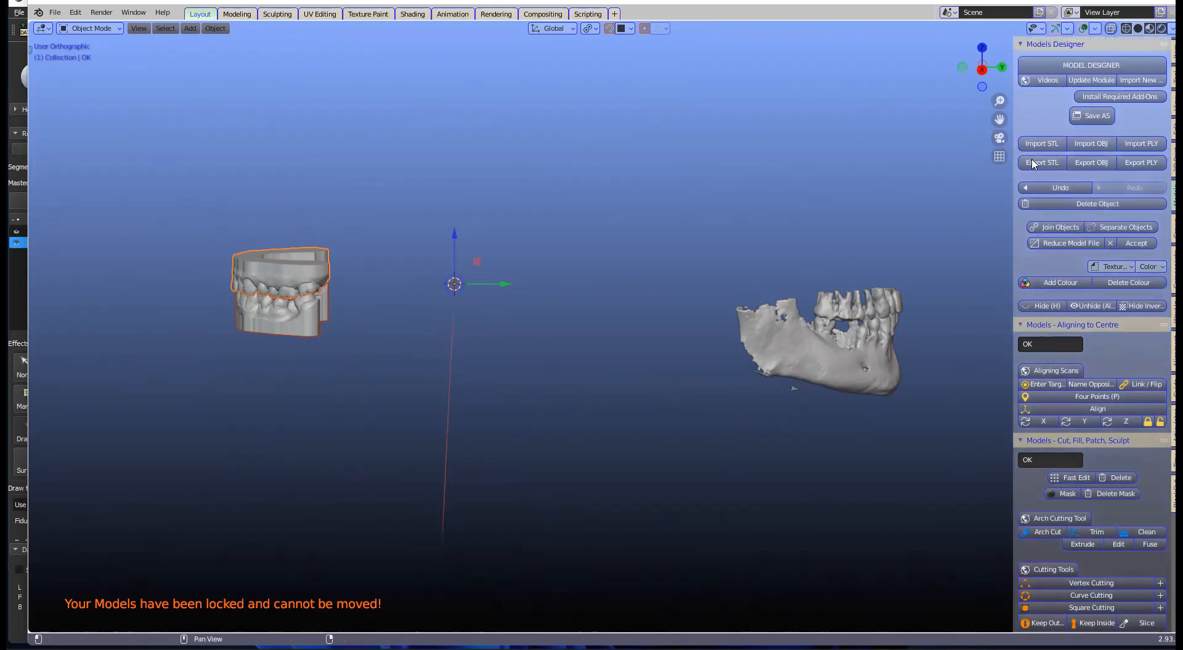
Step: Join the UK and OK models, then move and rotate the result toward the jaw scan
click(1059, 229)
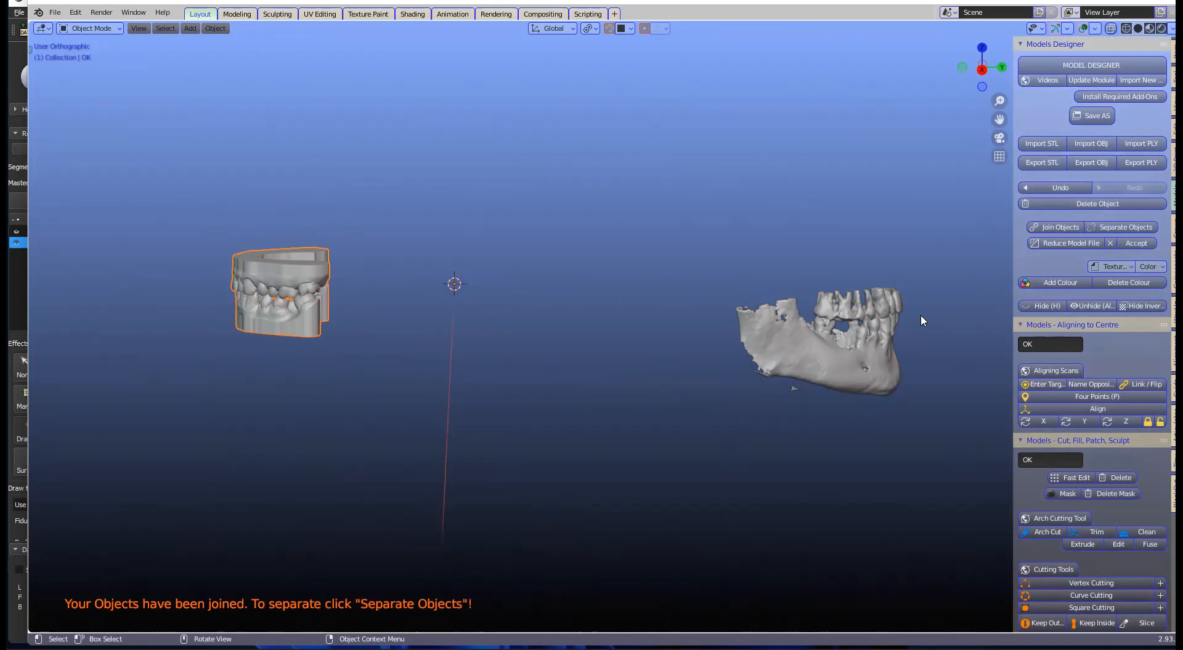
scroll(427, 341, down, 4)
middle_drag(462, 295, 452, 406)
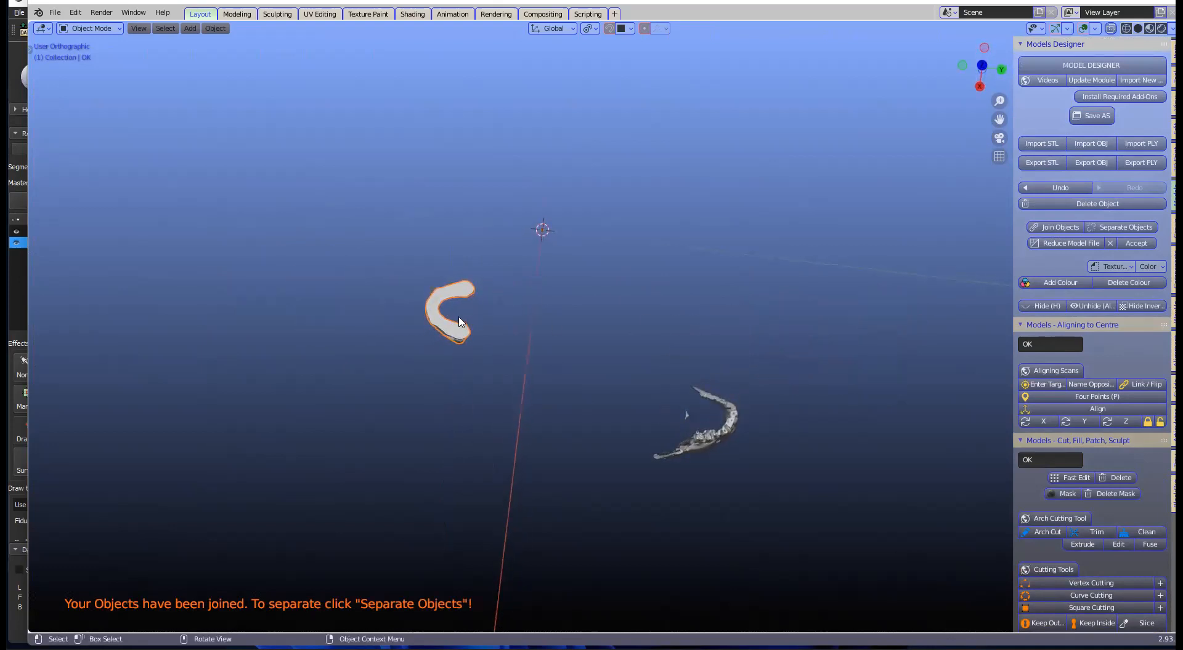
key(g)
click(740, 361)
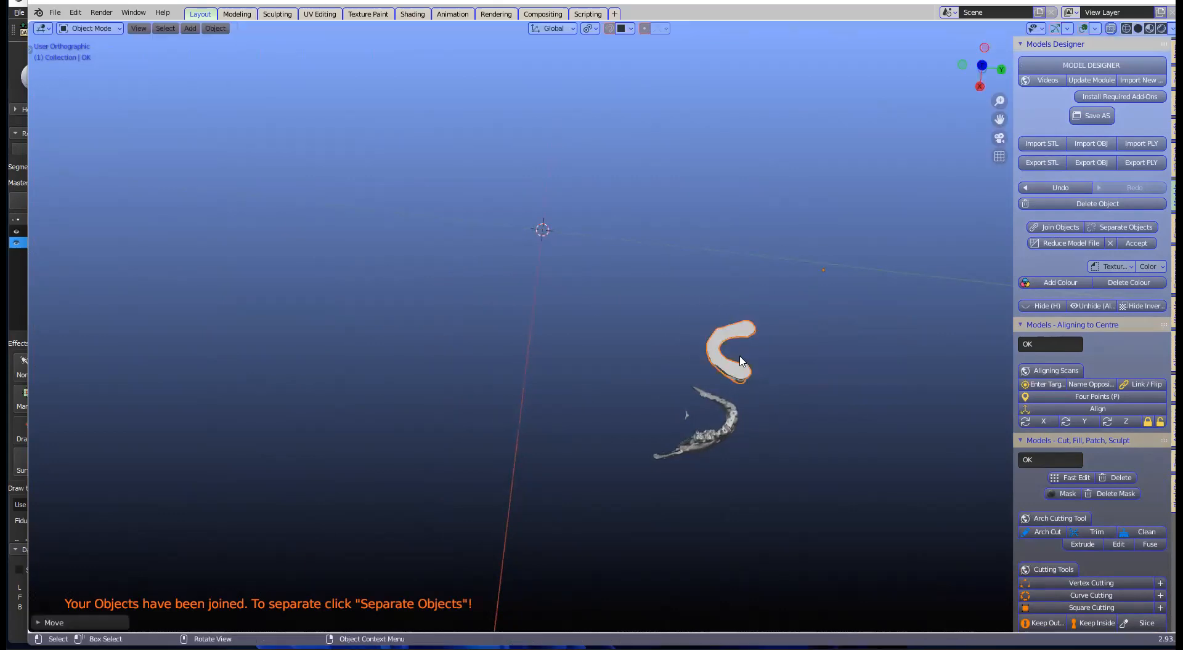
key(r)
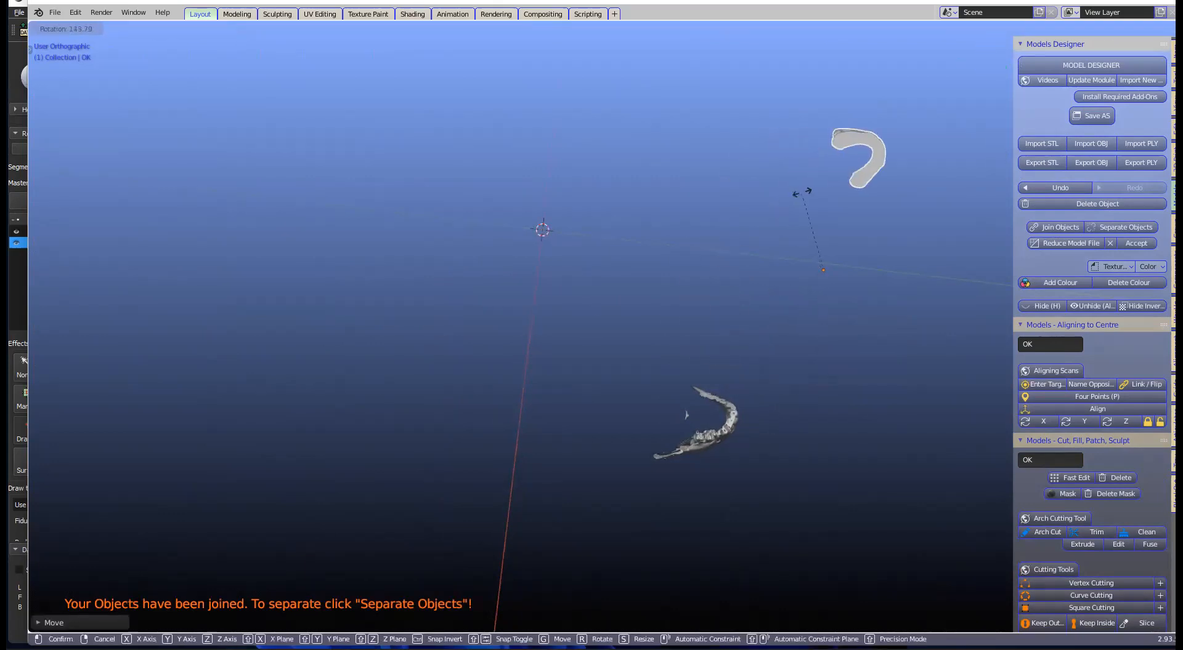
click(827, 193)
key(g)
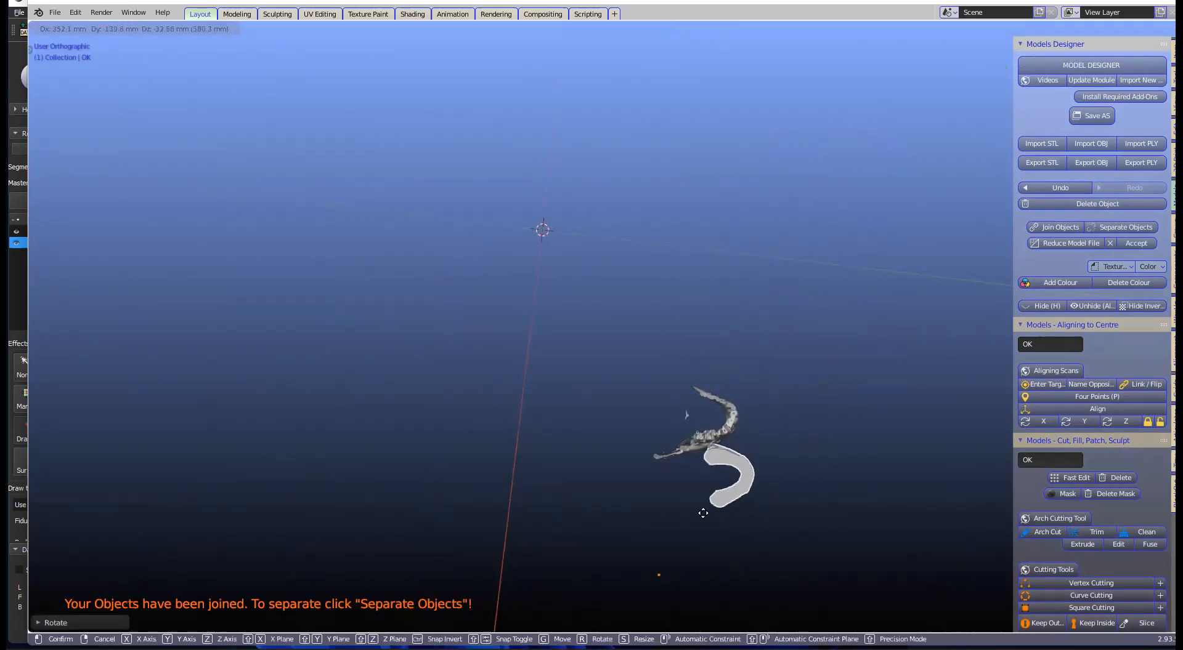
click(700, 521)
Step: Turn the joined dental model upright, set it against the jaw scan, and deselect it
middle_drag(621, 444, 346, 193)
scroll(713, 508, up, 1)
scroll(713, 509, up, 3)
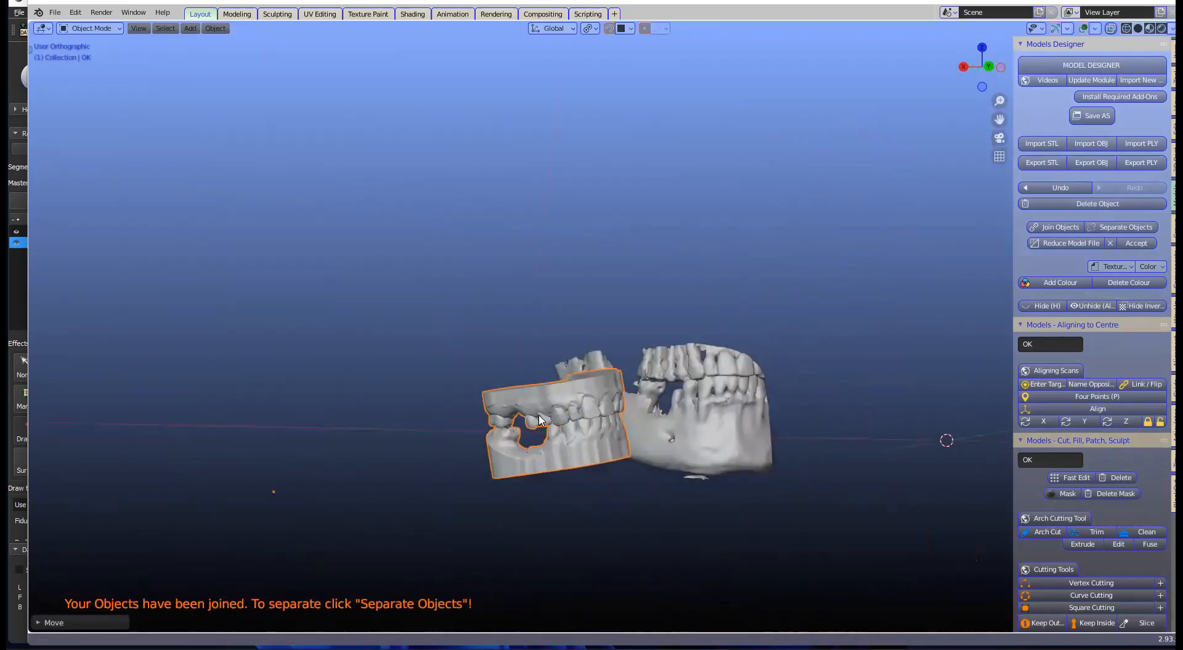
middle_drag(504, 431, 456, 430)
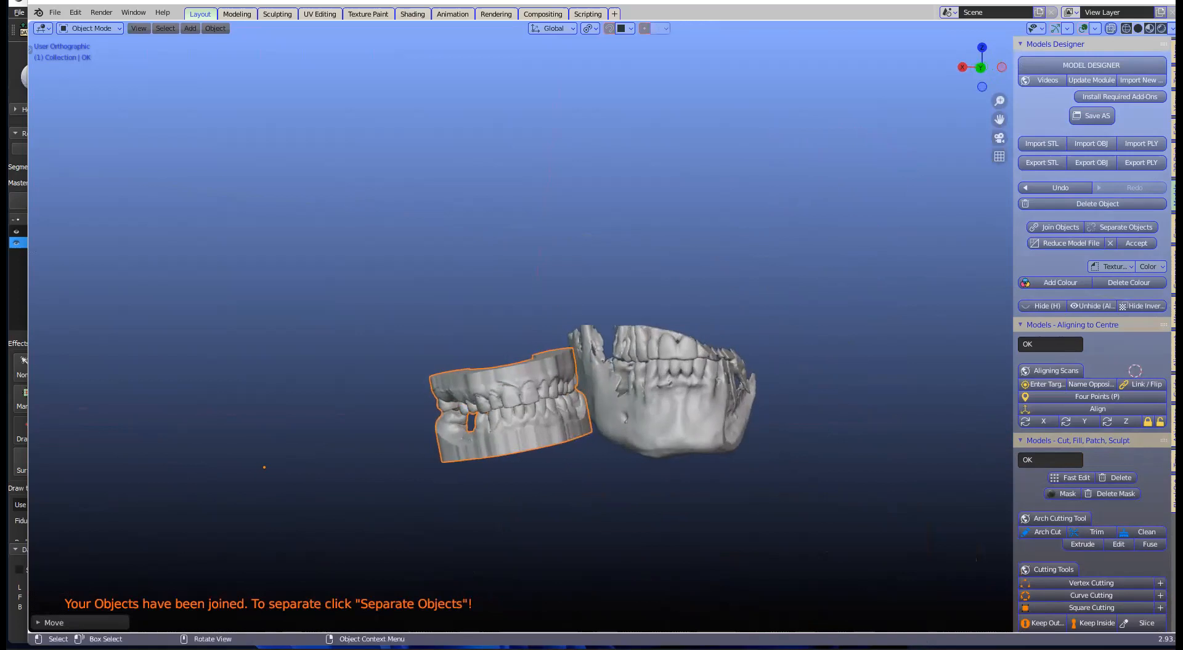
key(r)
click(484, 473)
key(g)
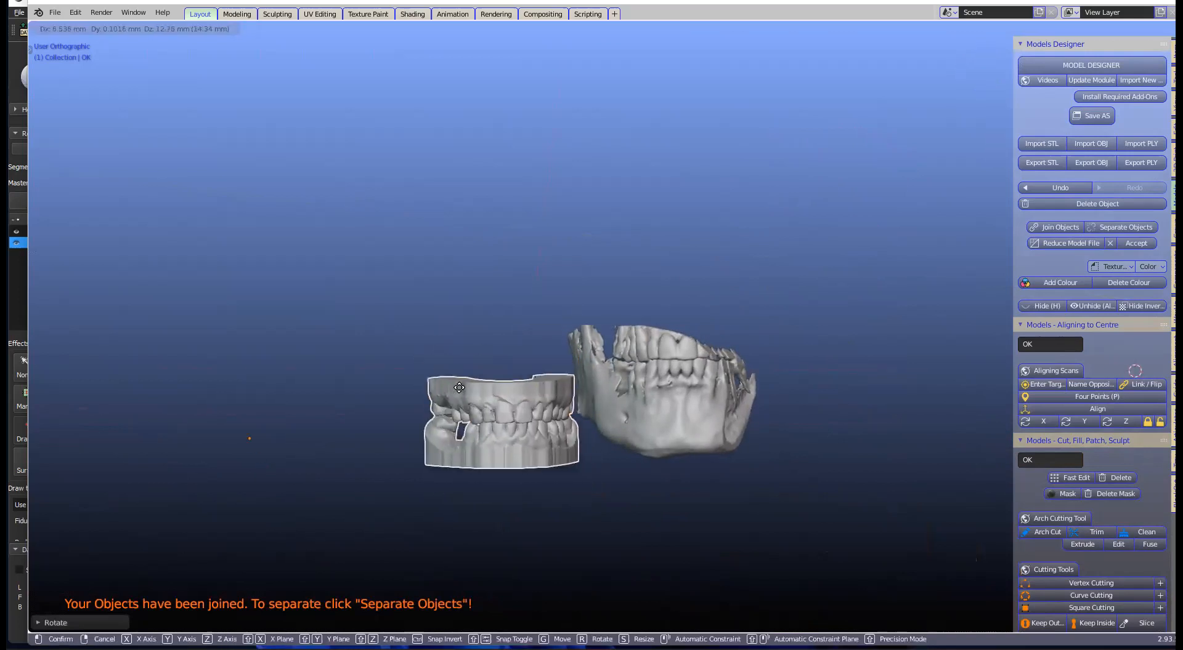
click(474, 404)
scroll(480, 409, up, 2)
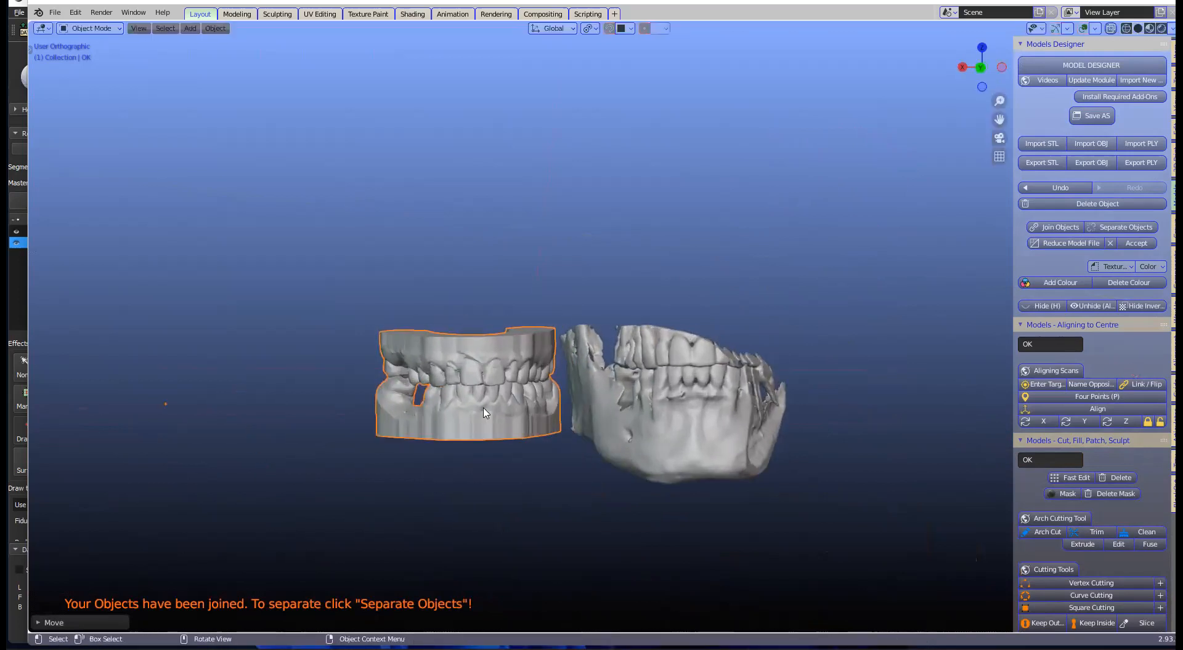
middle_drag(502, 416, 551, 403)
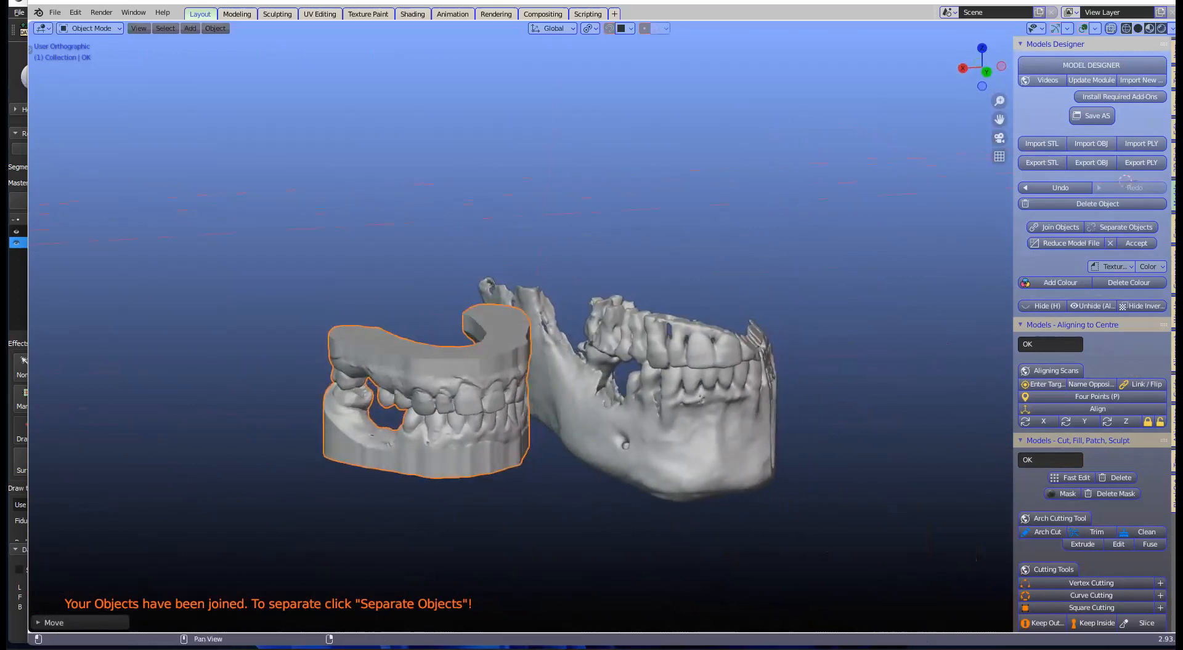
key(alt+a)
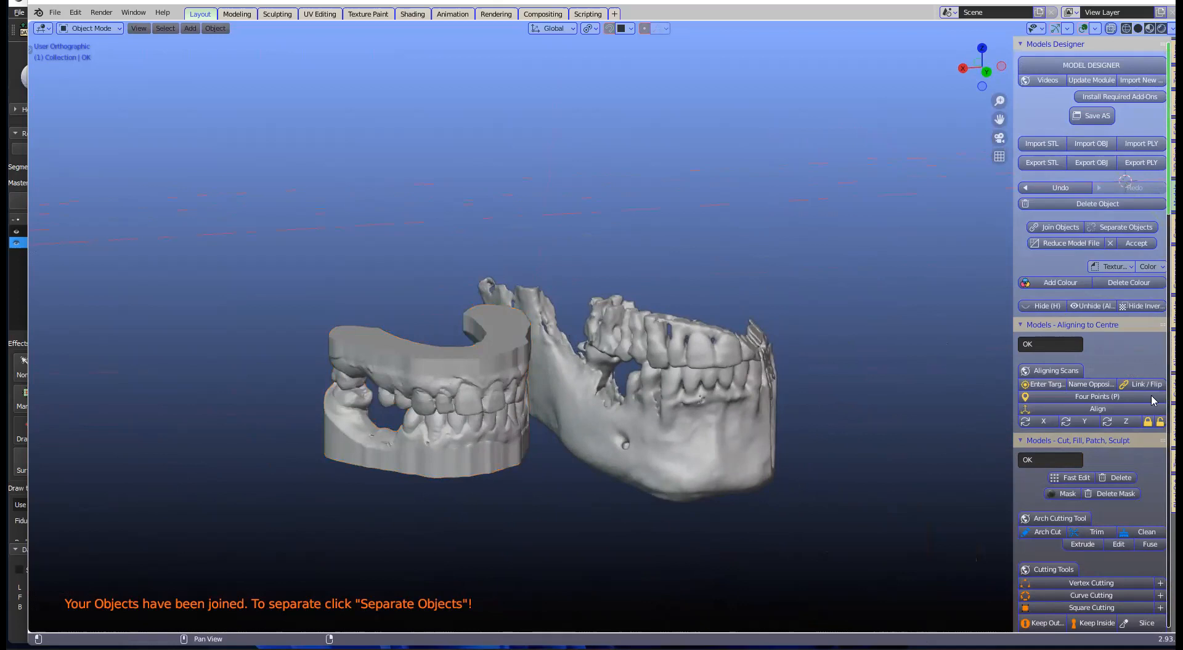
Step: In the Alignment tab, name the denture model as the moving object
click(1171, 350)
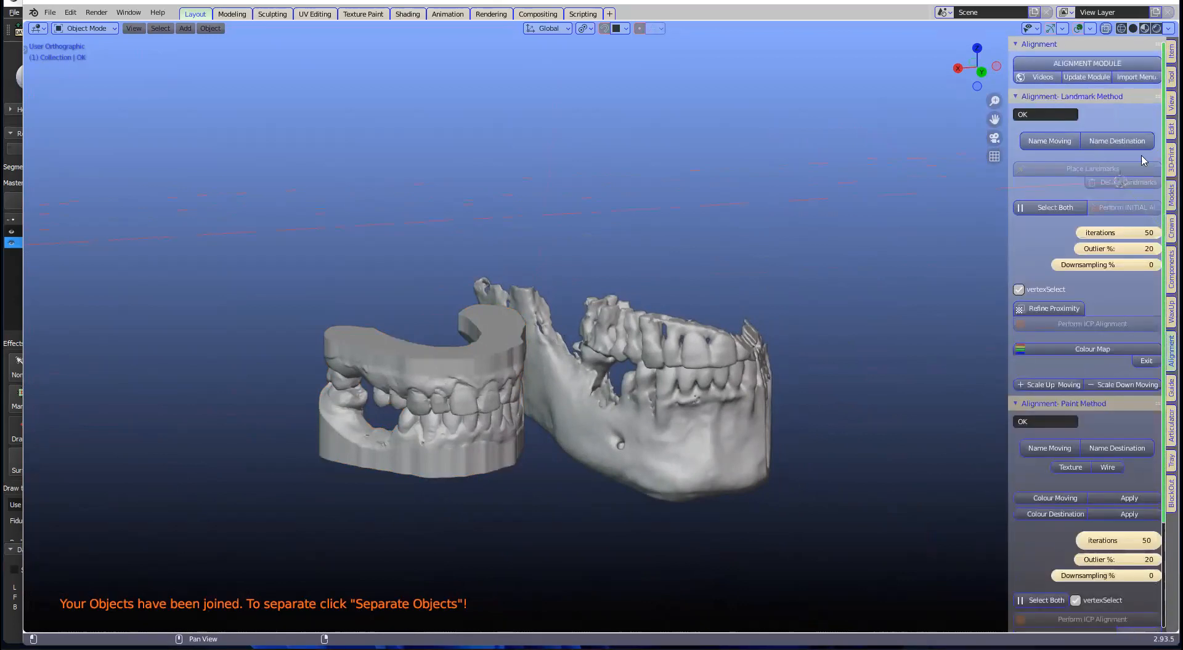
drag(1003, 186, 918, 186)
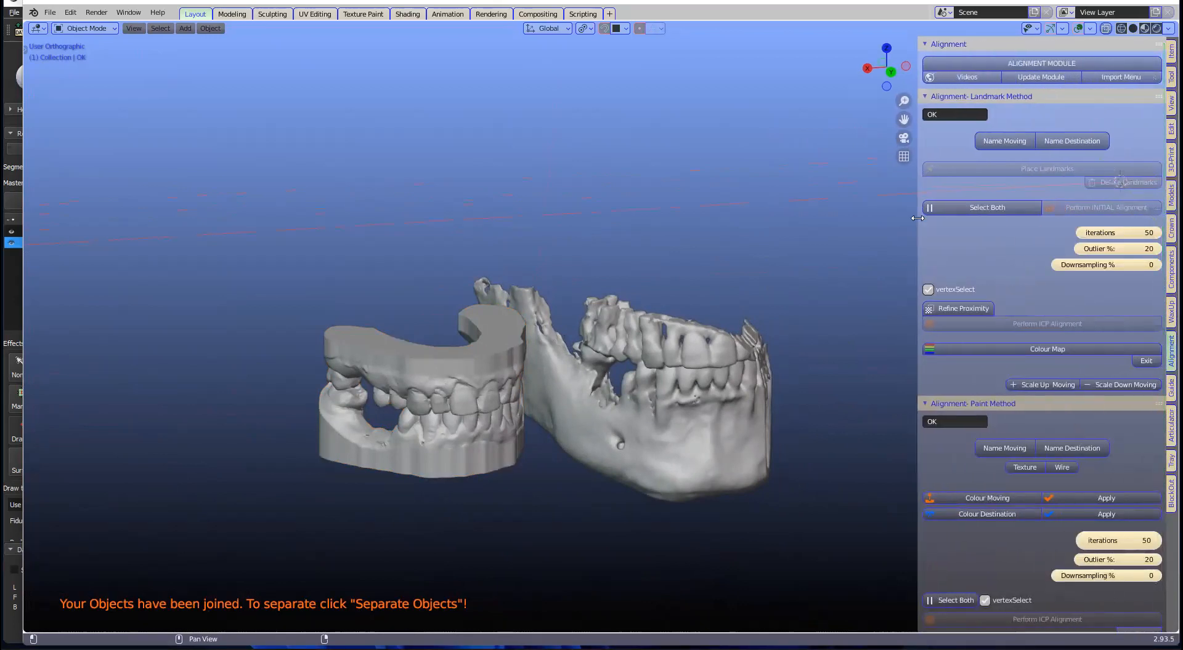
click(448, 361)
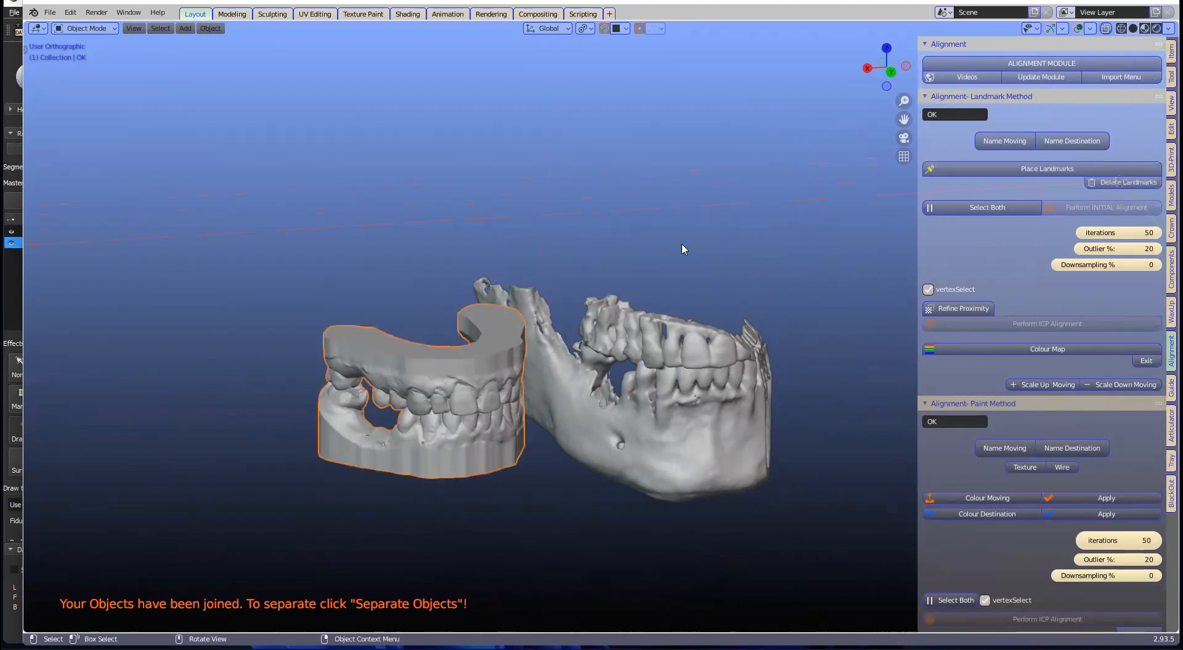
click(1004, 140)
Step: Name the skull scan as the destination, then reselect the denture and widen the viewport
click(733, 416)
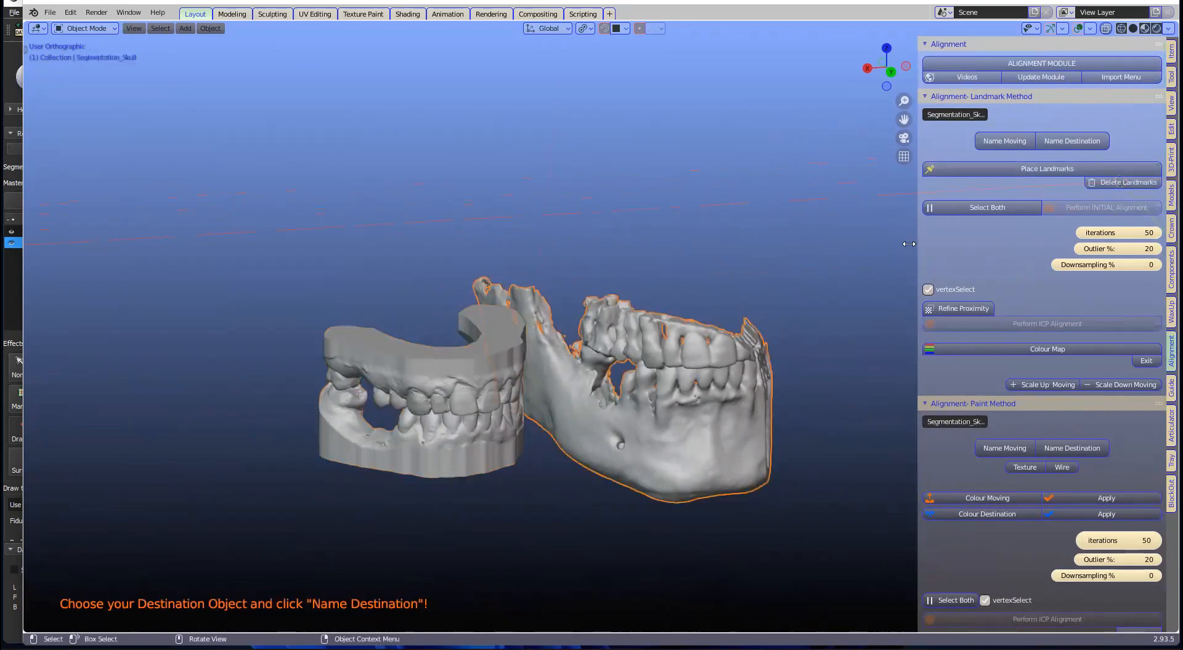
click(1065, 141)
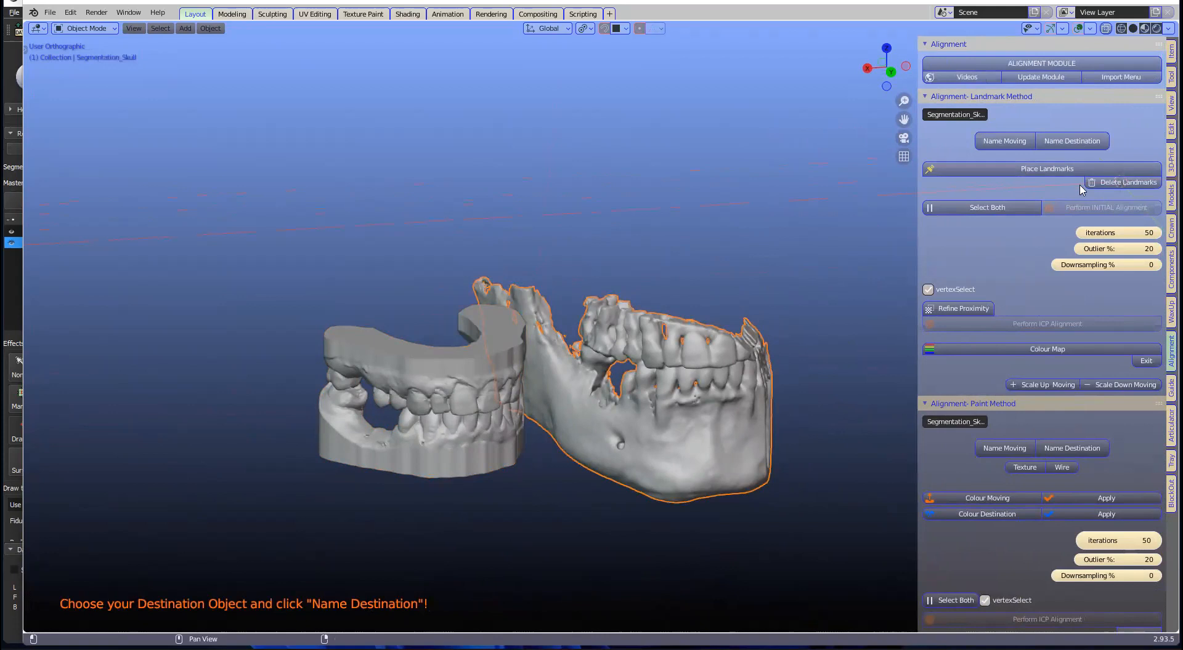
click(1075, 142)
click(447, 420)
middle_drag(441, 394, 482, 320)
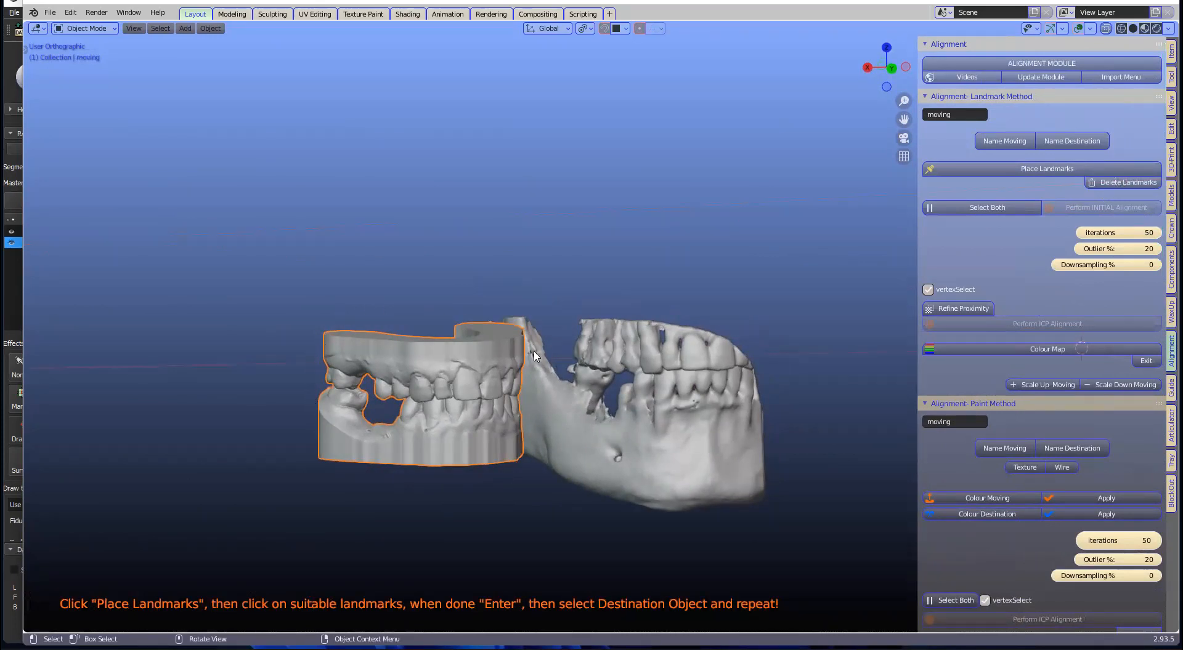
mouse_move(542, 361)
middle_down()
mouse_move(566, 352)
mouse_move(563, 364)
middle_up()
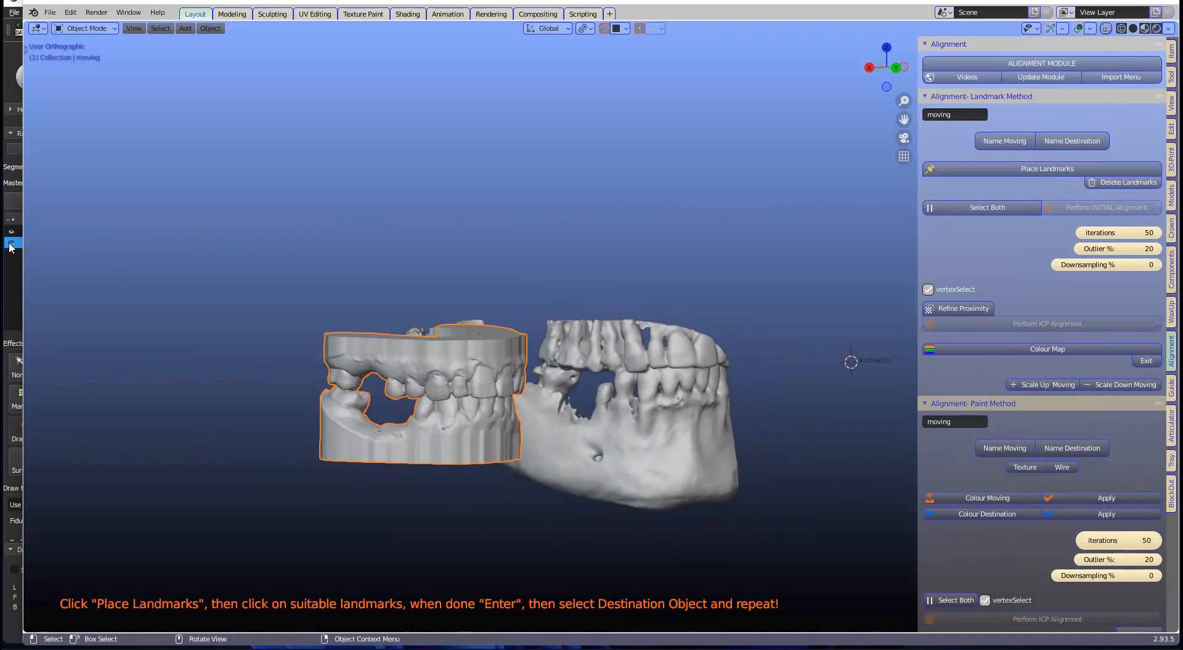
drag(11, 247, 0, 247)
Step: Sketch annotation guide lines across the jaw, then erase them
key(t)
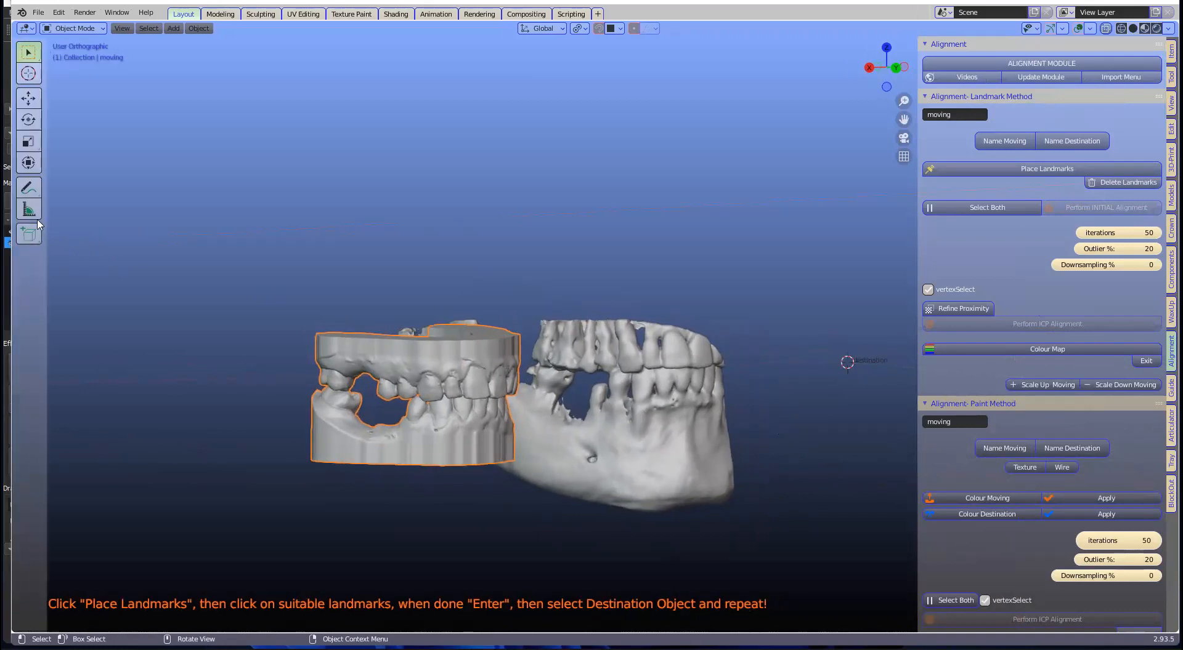
click(28, 192)
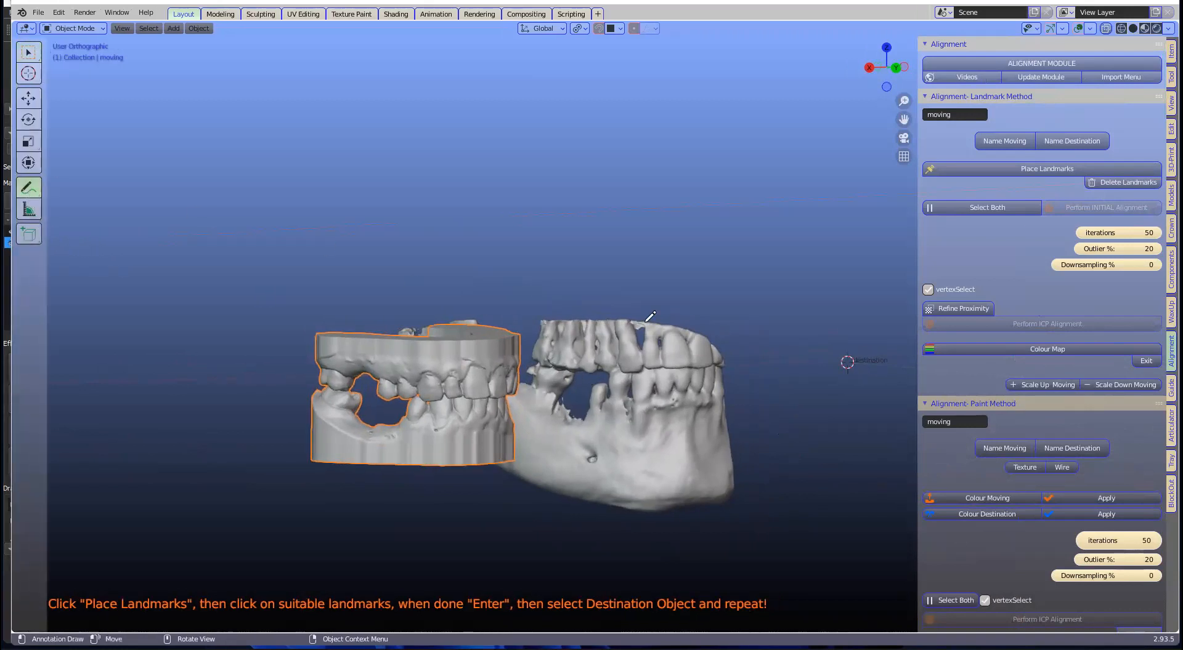
drag(666, 259, 660, 532)
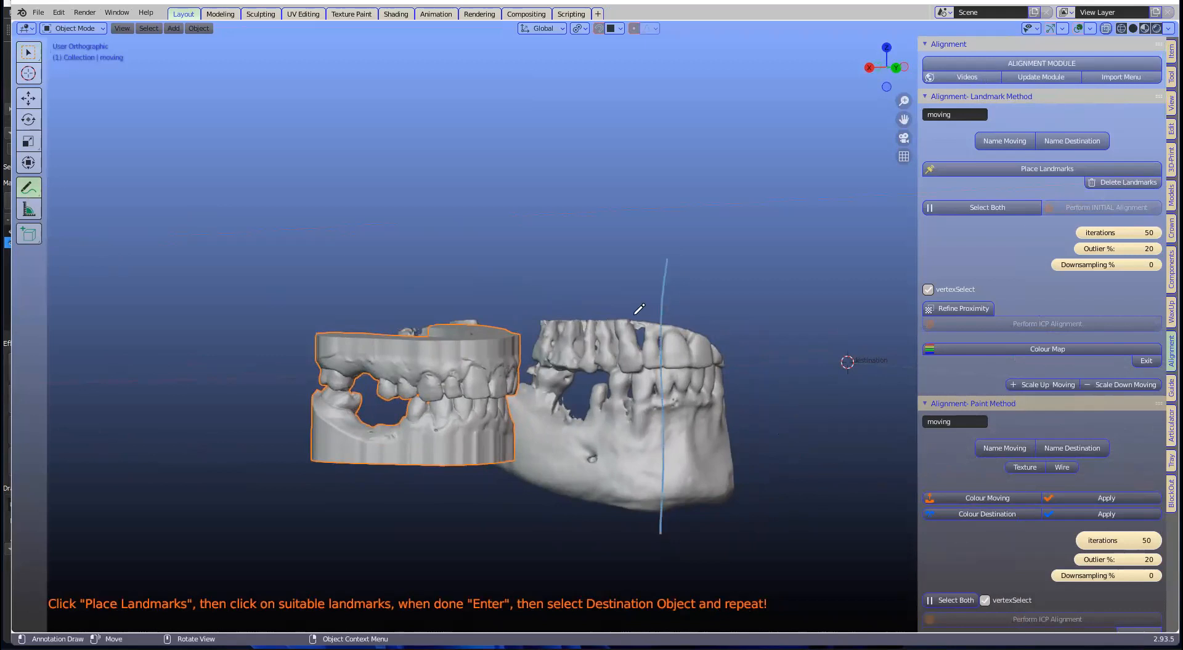
drag(538, 375, 799, 388)
drag(591, 459, 699, 351)
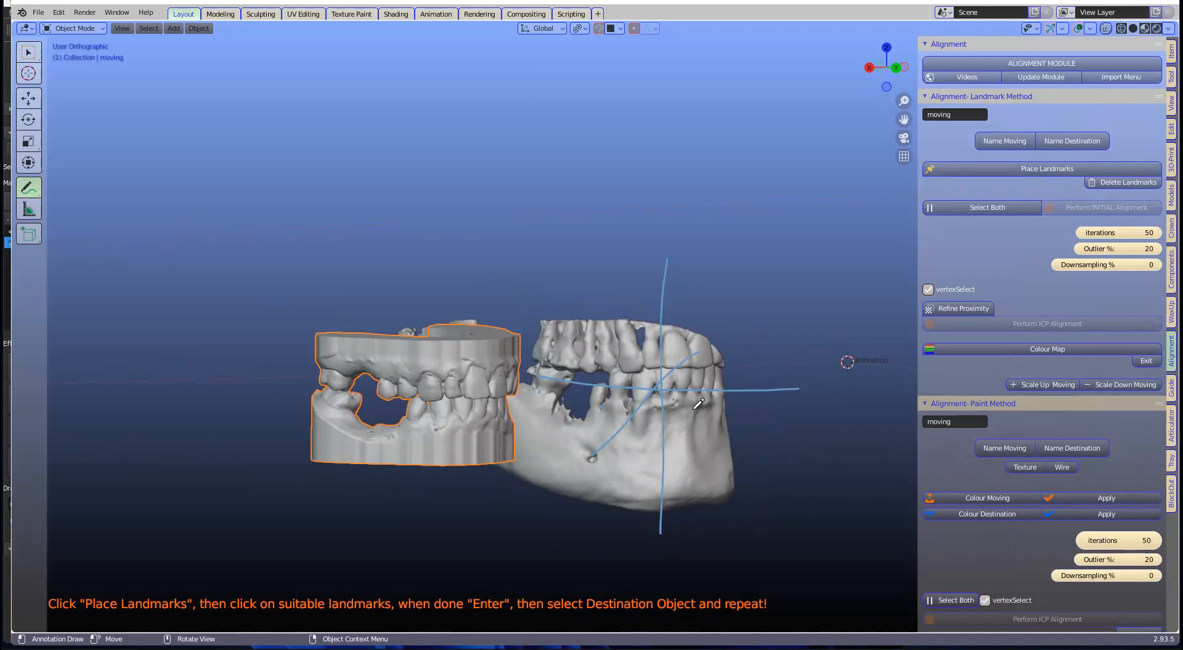
drag(535, 390, 820, 407)
scroll(742, 353, down, 1)
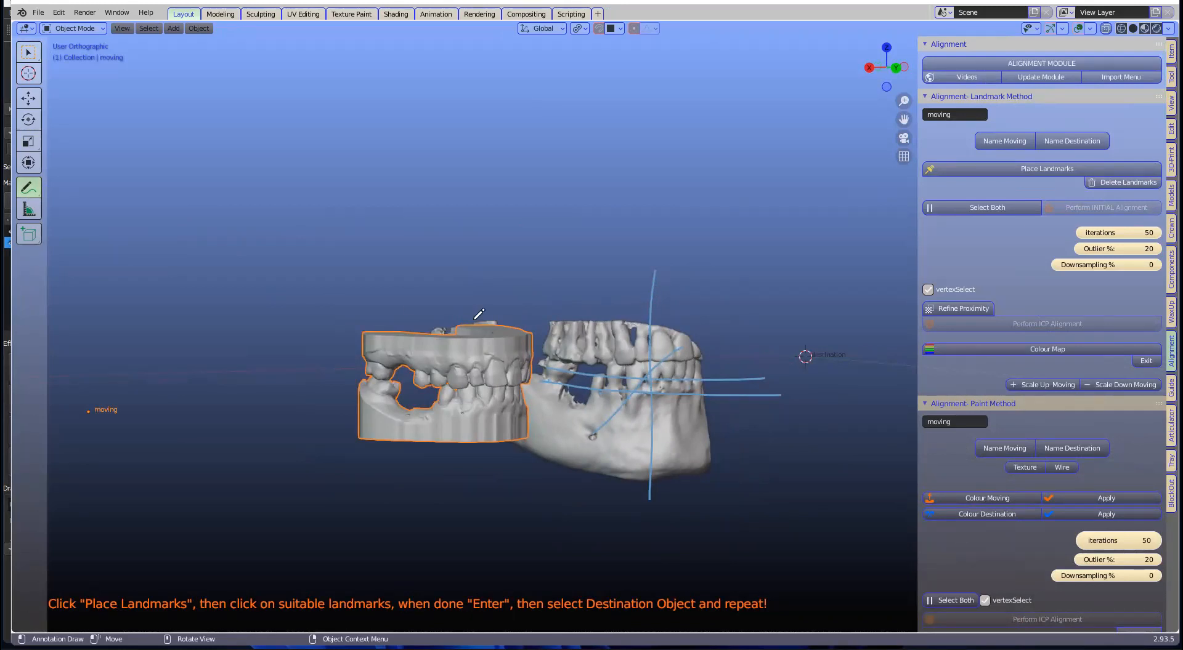
drag(29, 192, 93, 266)
scroll(621, 296, down, 2)
mouse_move(631, 266)
mouse_down()
mouse_move(634, 435)
mouse_move(566, 338)
mouse_move(624, 363)
mouse_move(694, 364)
mouse_move(702, 351)
mouse_up()
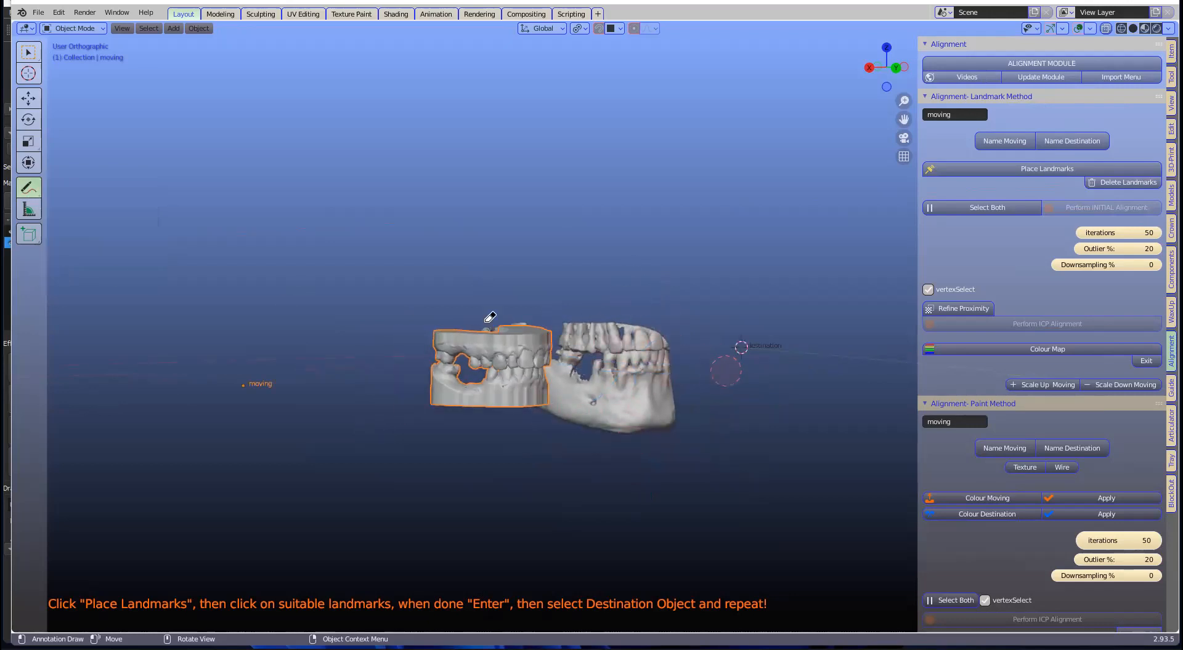
click(33, 55)
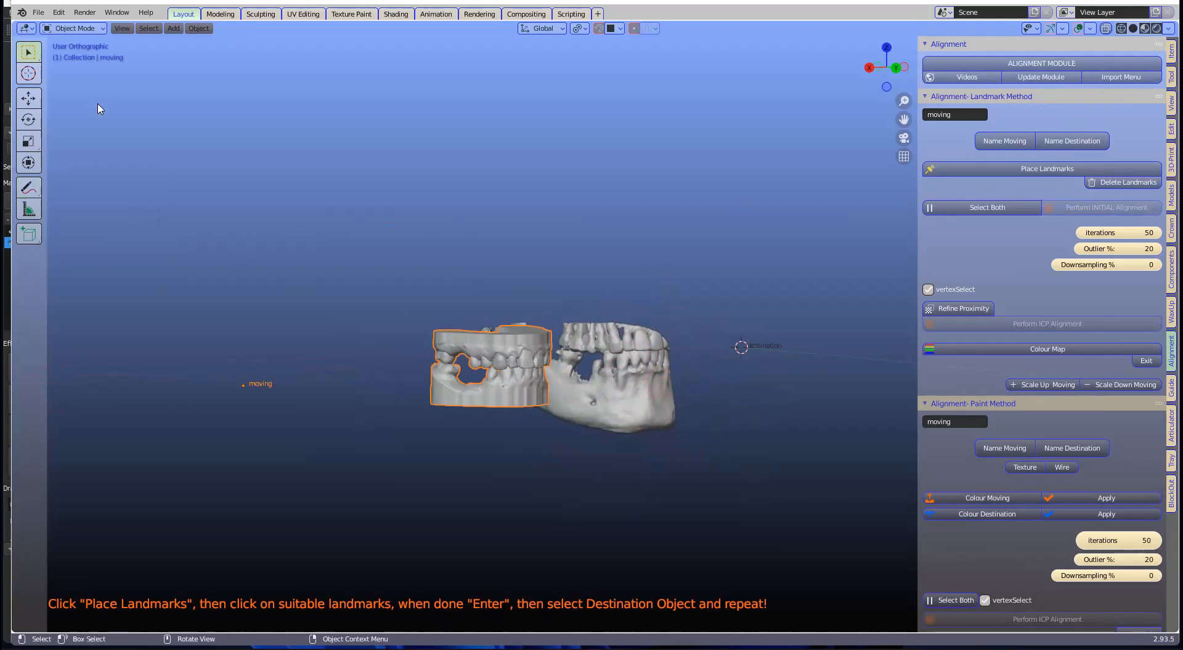
Step: Place the four numbered landmarks on the denture's teeth, then select the skull as destination
scroll(1043, 221, up, 1)
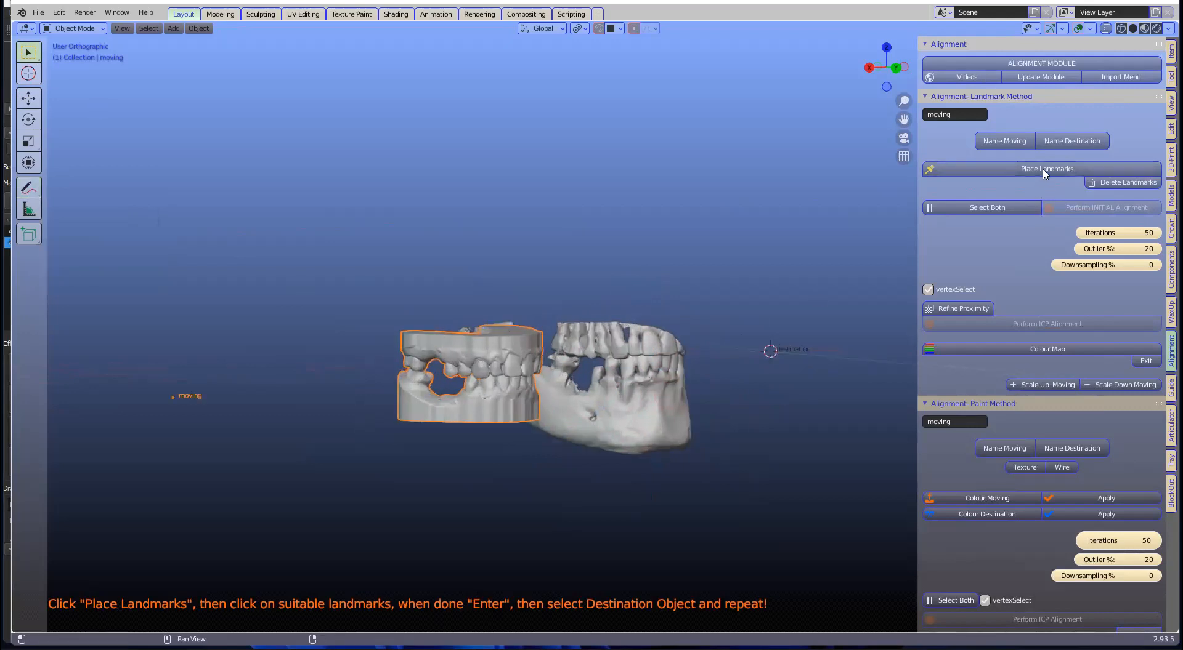
scroll(529, 391, up, 5)
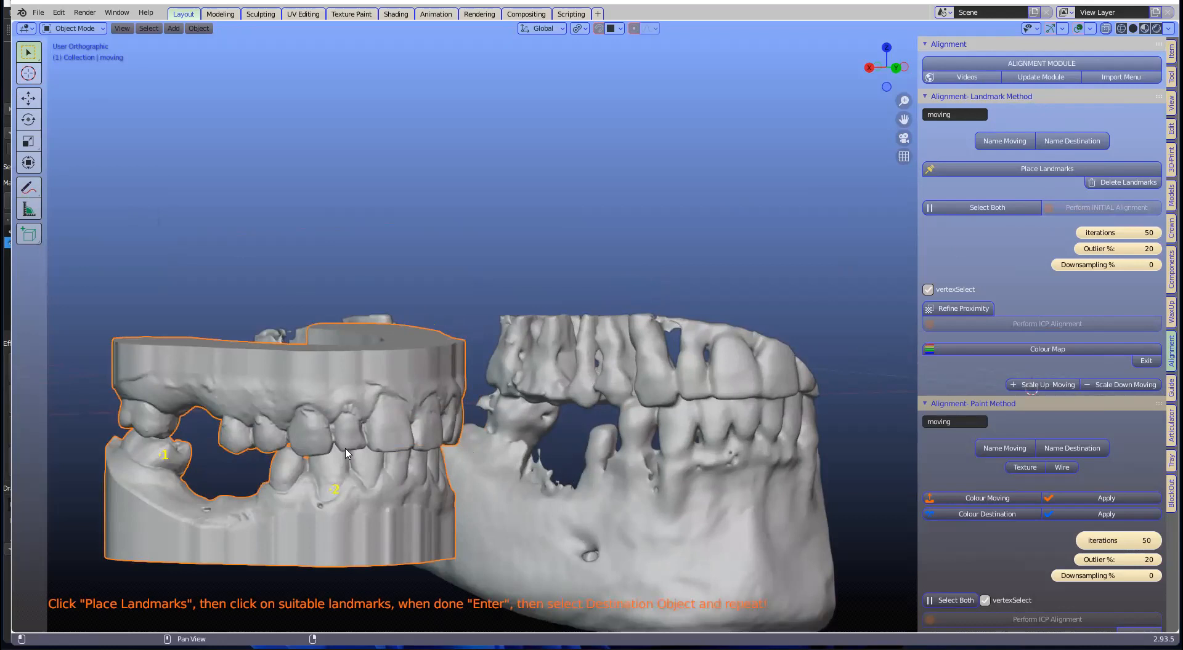
scroll(347, 454, down, 2)
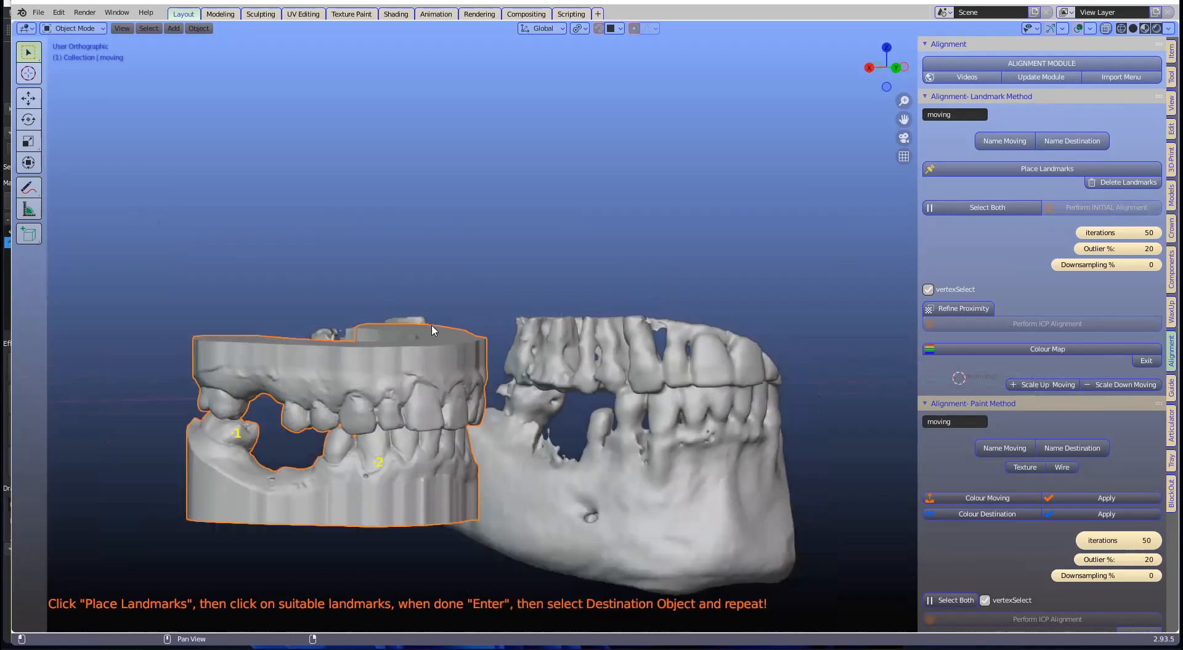
click(423, 387)
middle_drag(422, 448, 683, 367)
scroll(532, 413, up, 3)
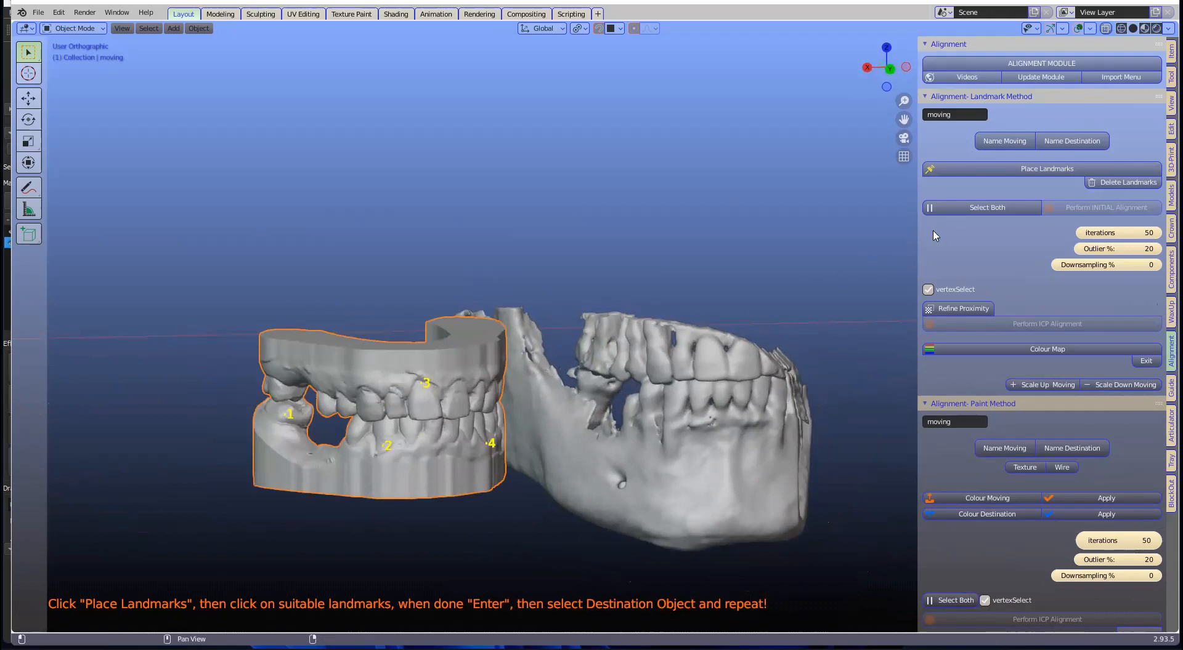
click(659, 385)
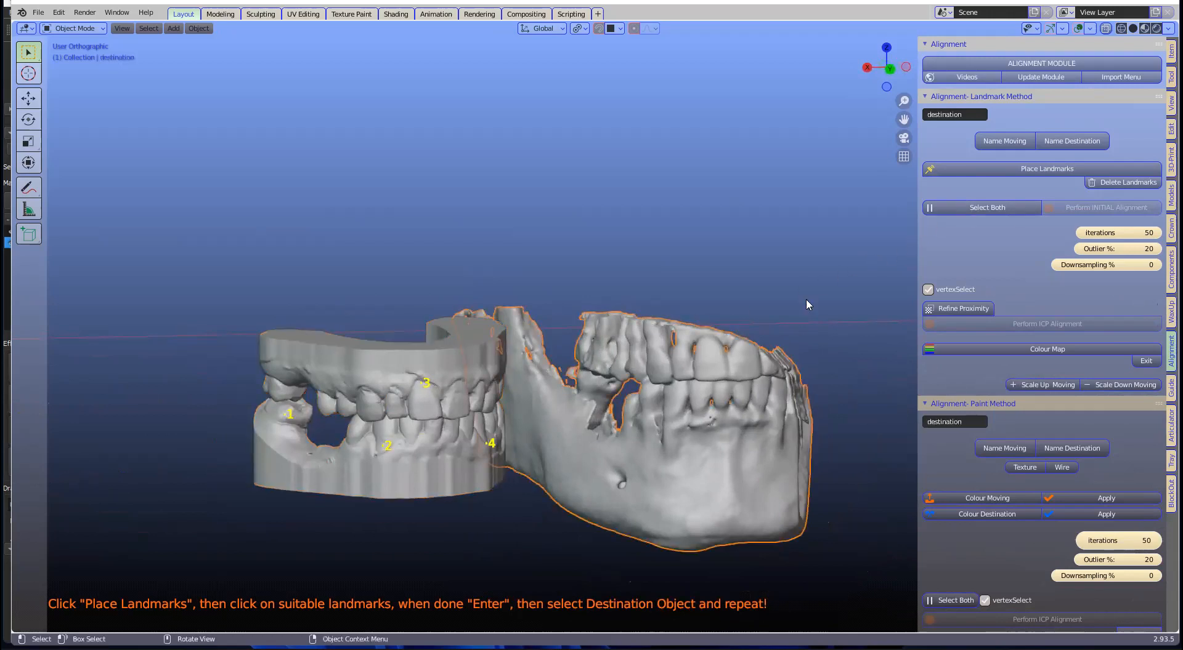
Step: Place four matching landmarks on the skull's teeth, then run initial and ICP alignment
click(1010, 169)
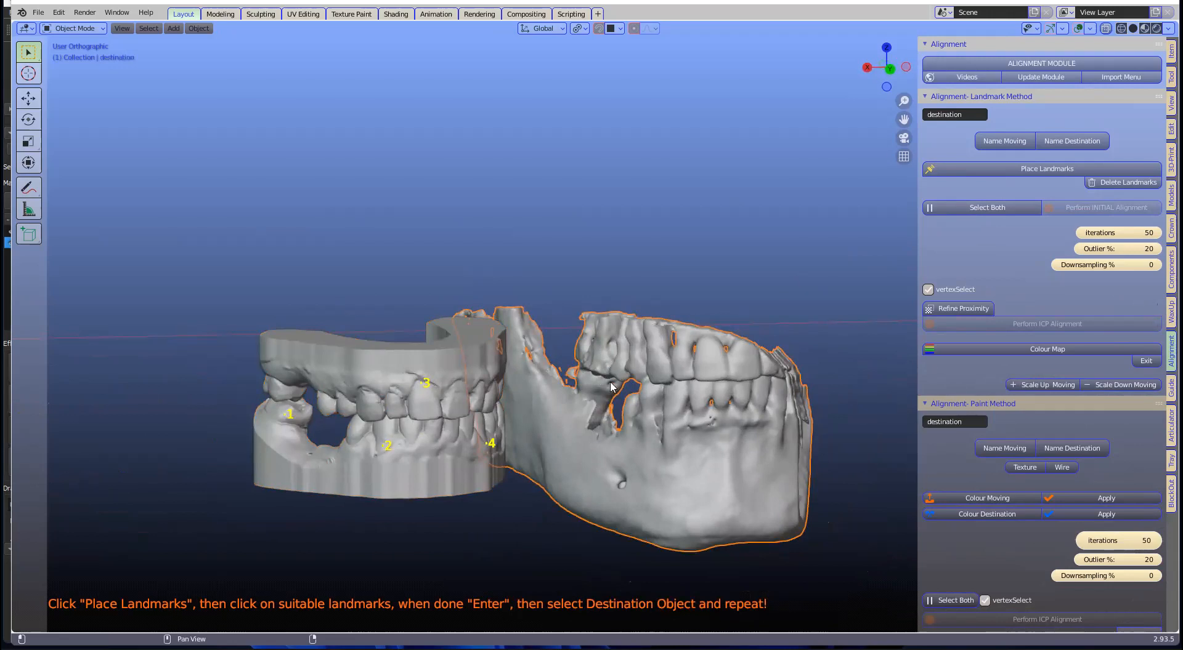
click(593, 389)
click(707, 339)
middle_drag(734, 434, 658, 410)
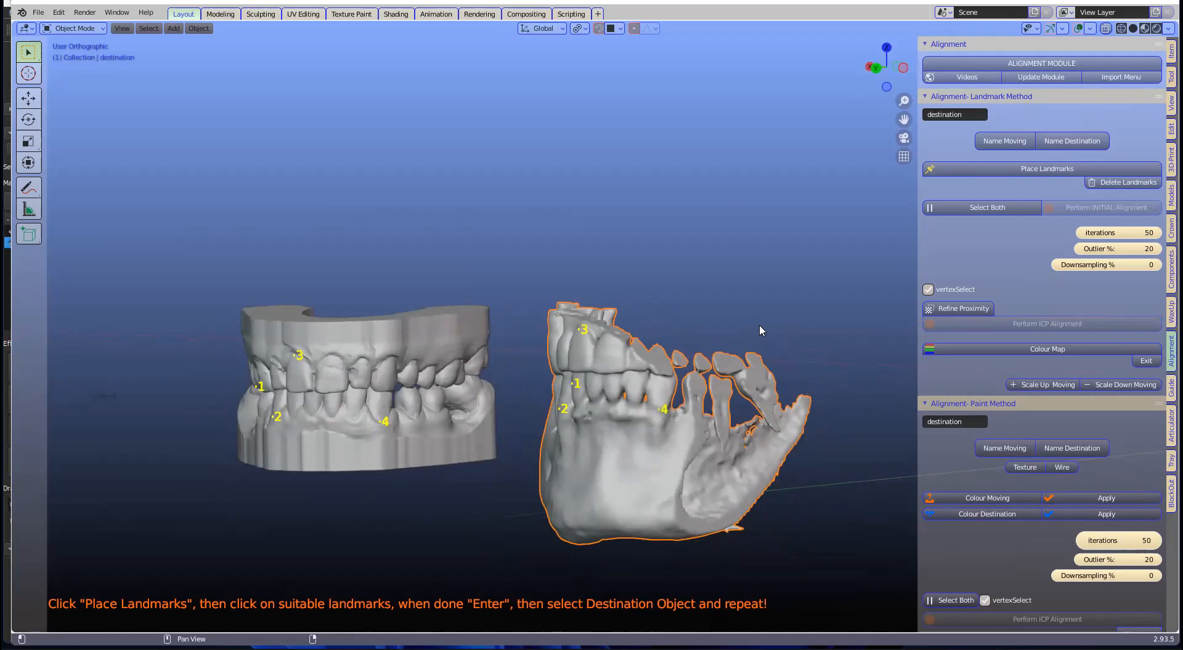
click(1067, 215)
click(1031, 323)
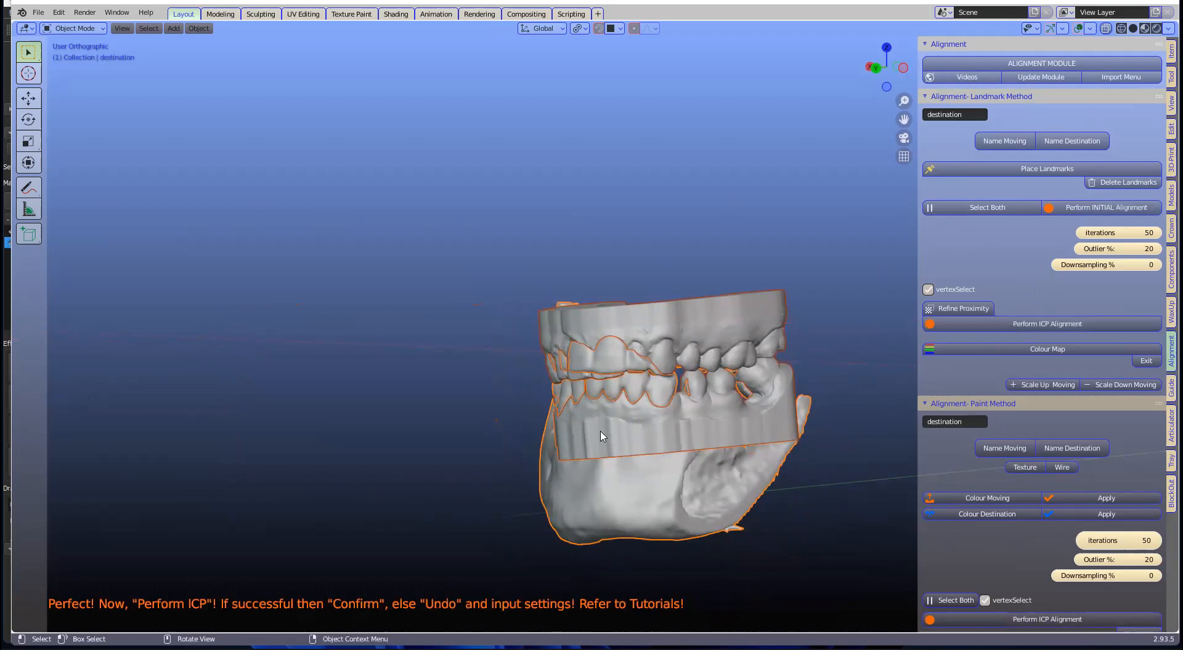
middle_drag(696, 421, 697, 392)
scroll(636, 414, up, 1)
middle_drag(629, 422, 655, 417)
scroll(676, 413, up, 1)
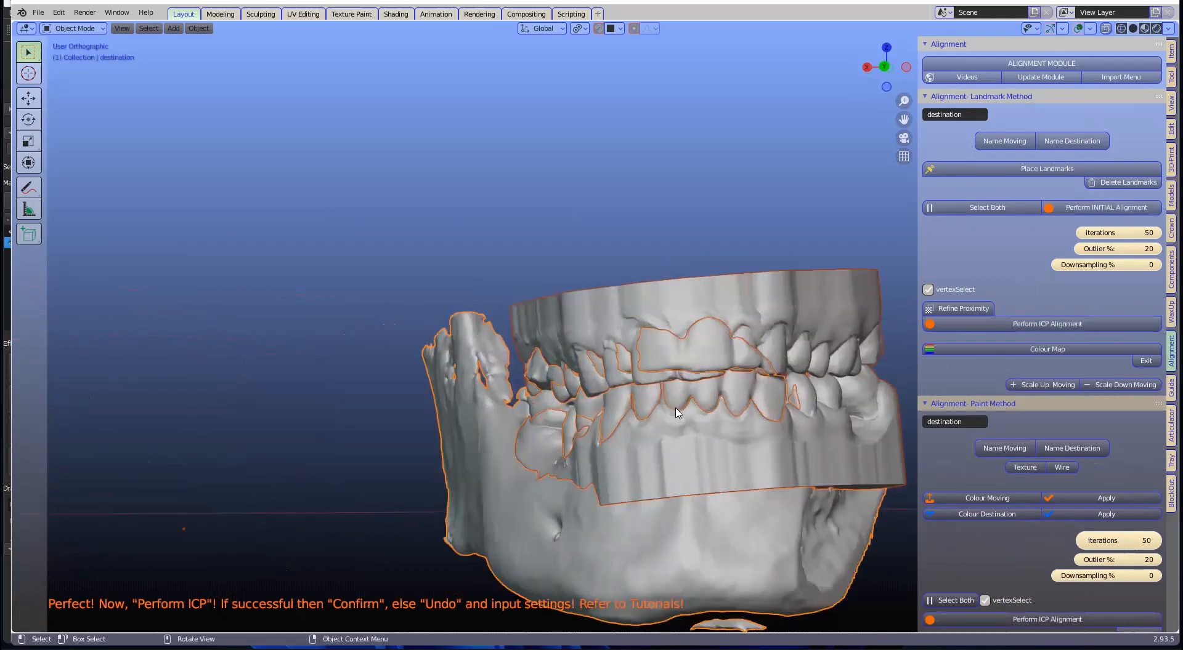
scroll(727, 353, up, 1)
middle_drag(677, 357, 733, 275)
click(733, 275)
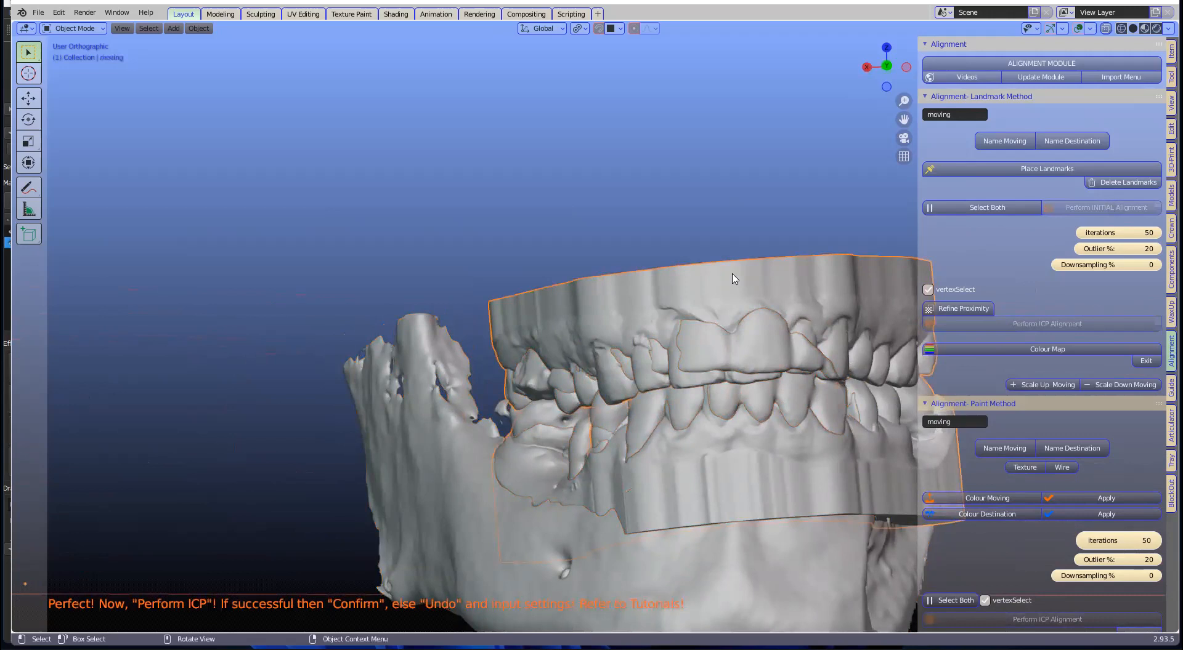
key(h)
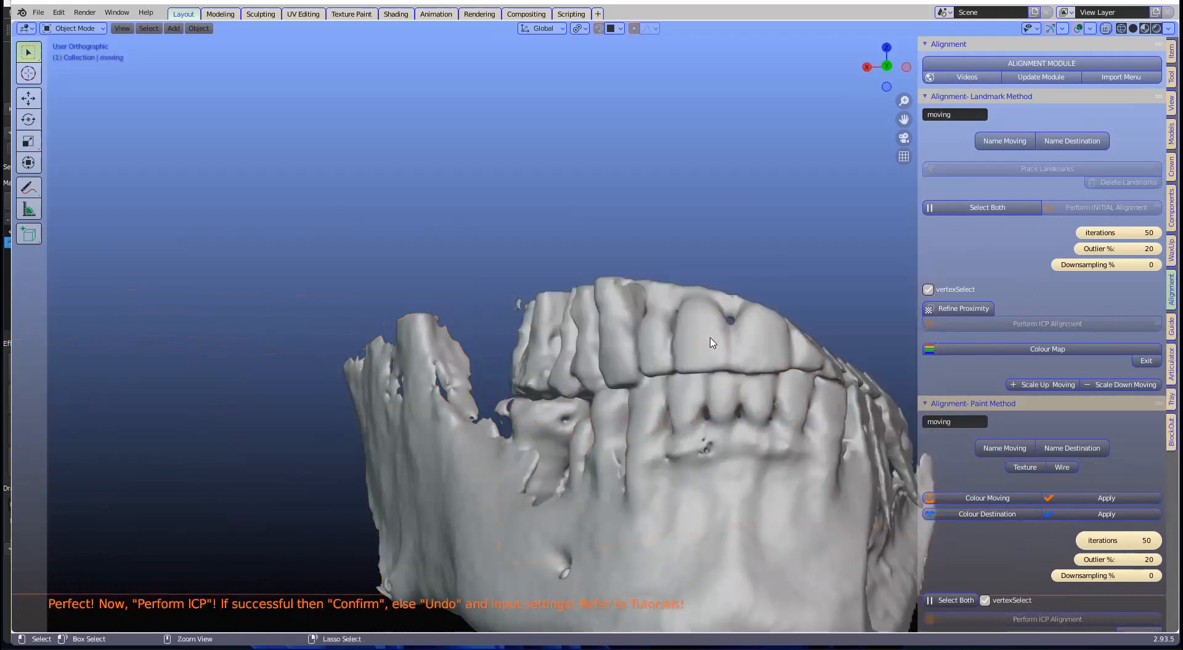
key(alt+h)
middle_drag(738, 368, 612, 327)
Step: Level, rotate and slide the denture model off the skull, beside the jaw scan
key(r)
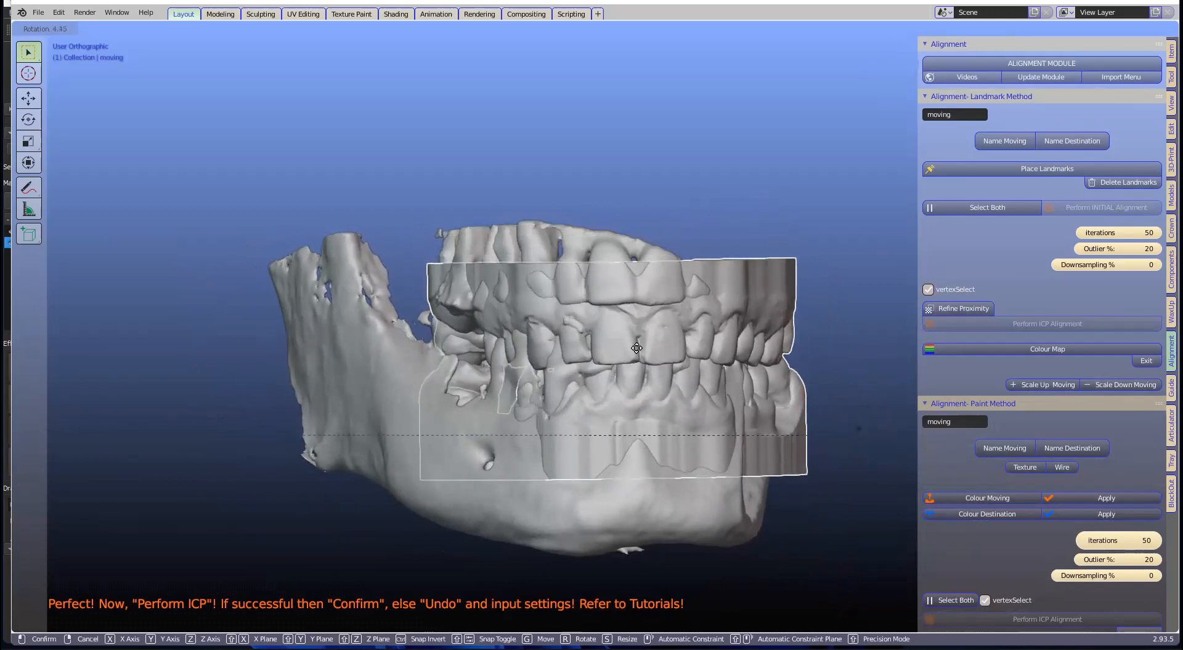
click(637, 363)
key(g)
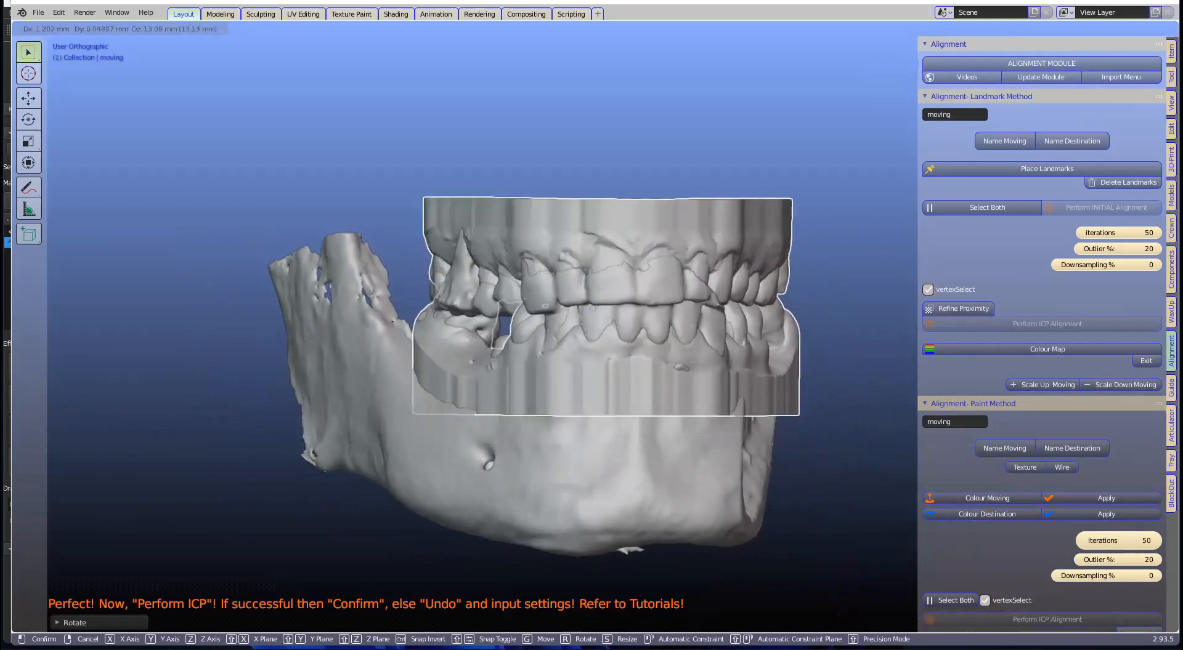
click(682, 322)
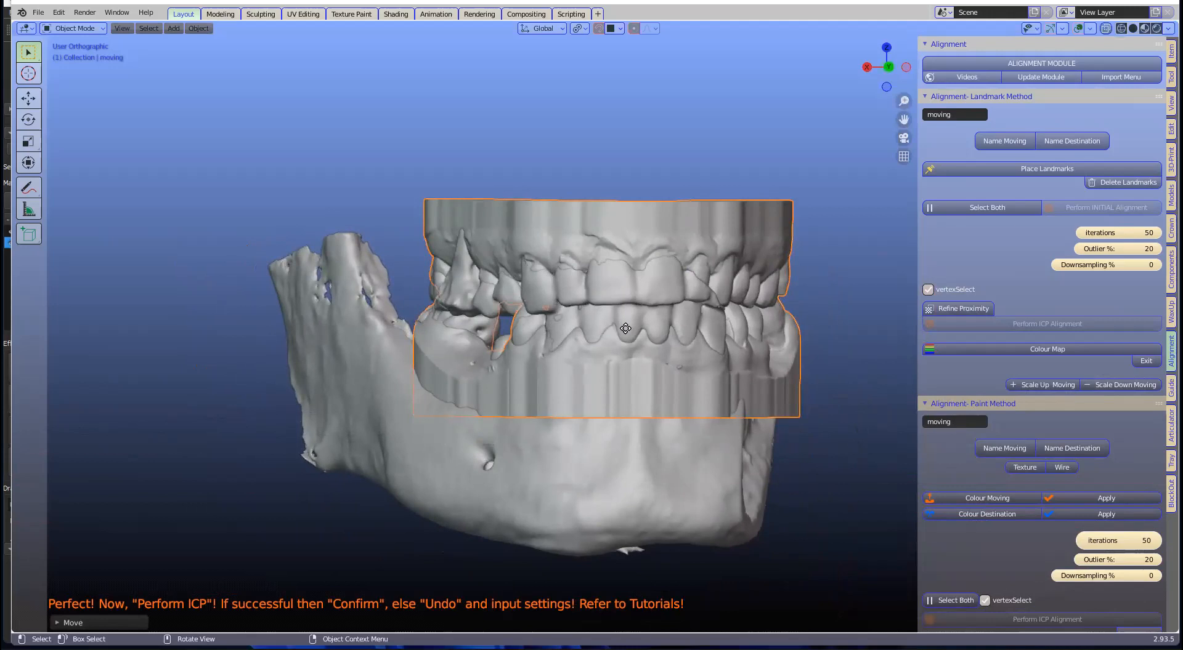
key(r)
click(575, 313)
key(g)
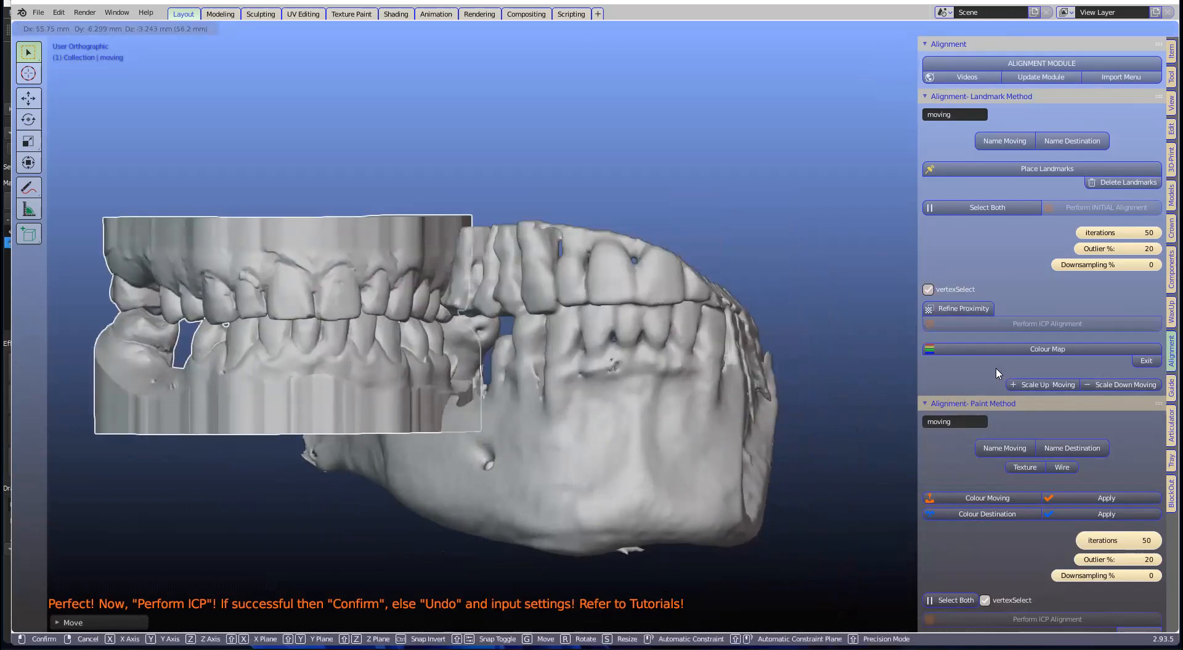
click(518, 370)
Step: Register the teeth model as the paint method's moving object with Name Moving
scroll(535, 359, down, 2)
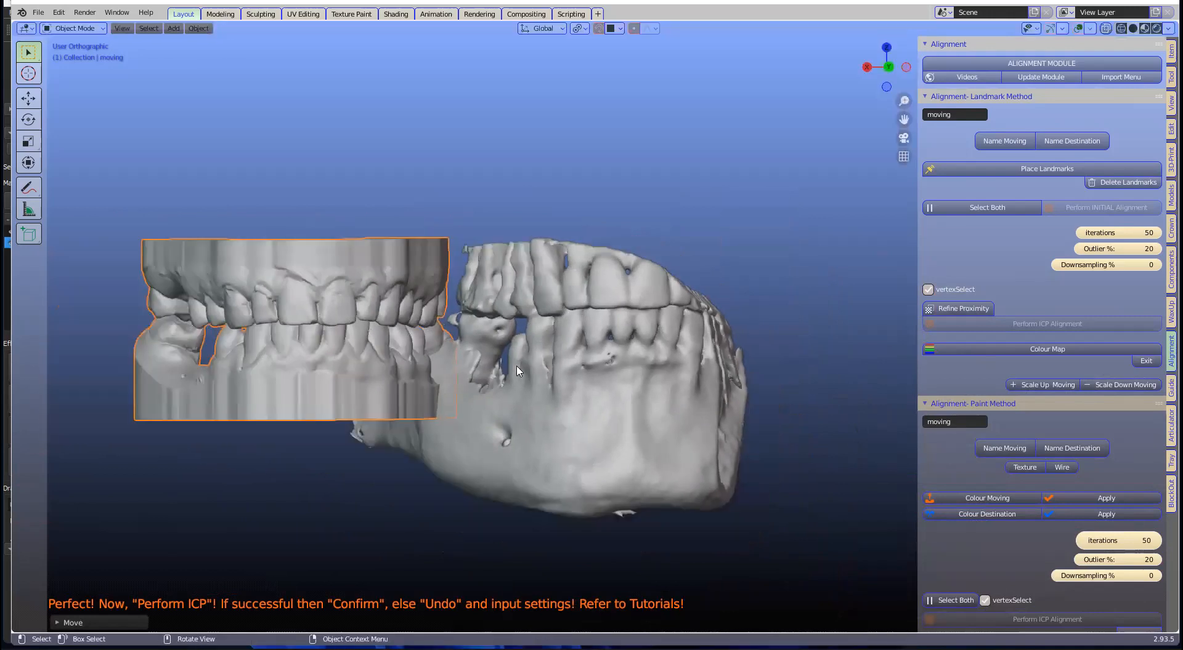
scroll(1152, 293, down, 3)
middle_drag(876, 376, 879, 387)
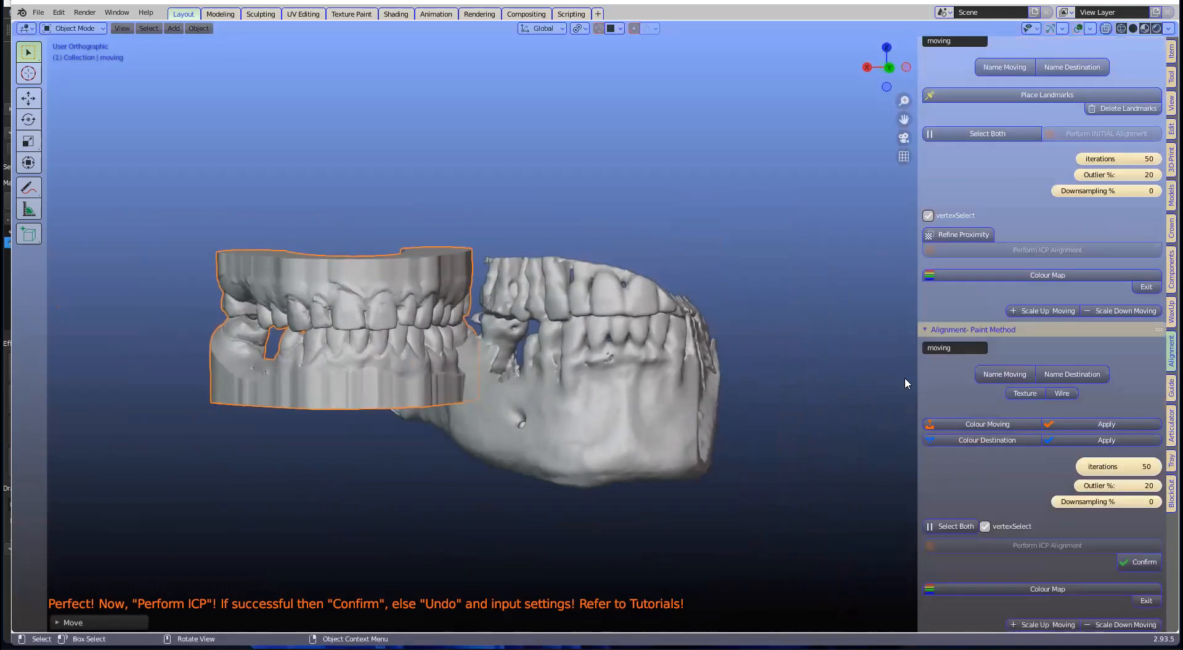
click(1005, 375)
Step: Name the jaw scan as destination, then paint an incisor on the moving teeth orange
click(645, 358)
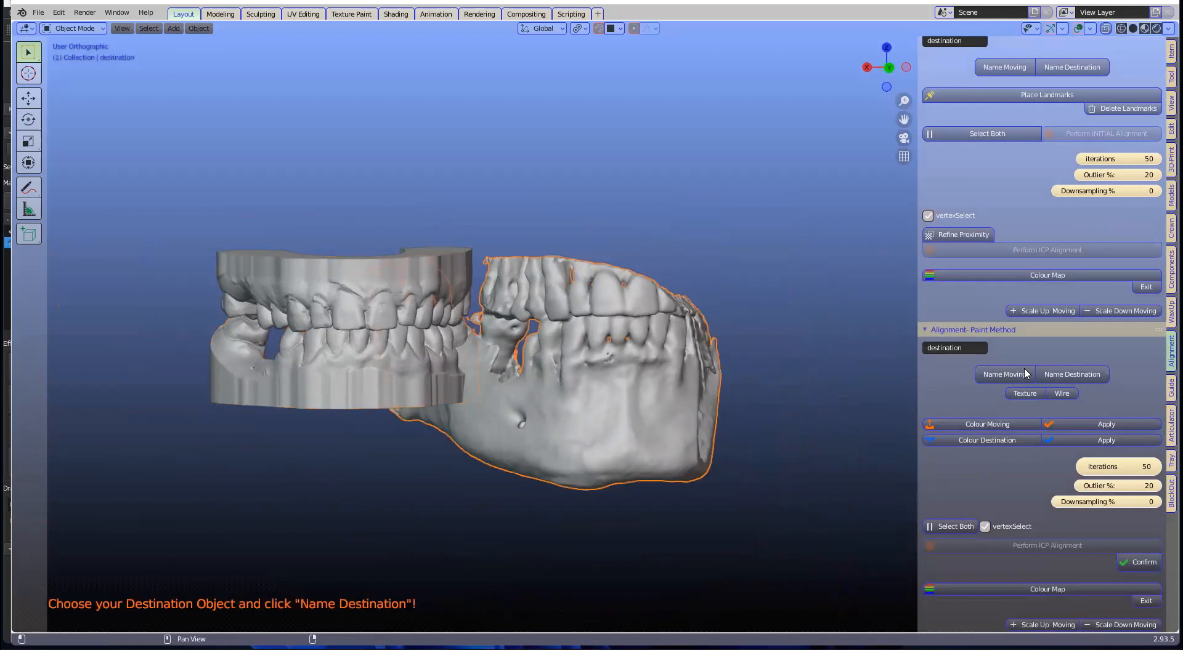
click(1071, 374)
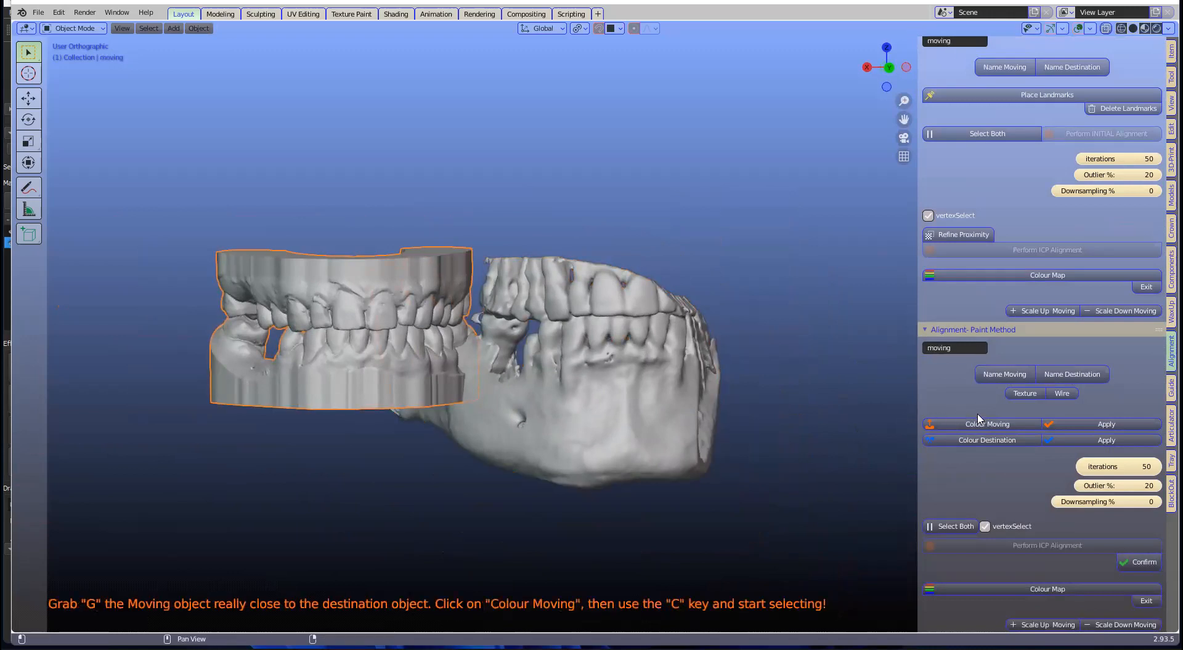
click(987, 425)
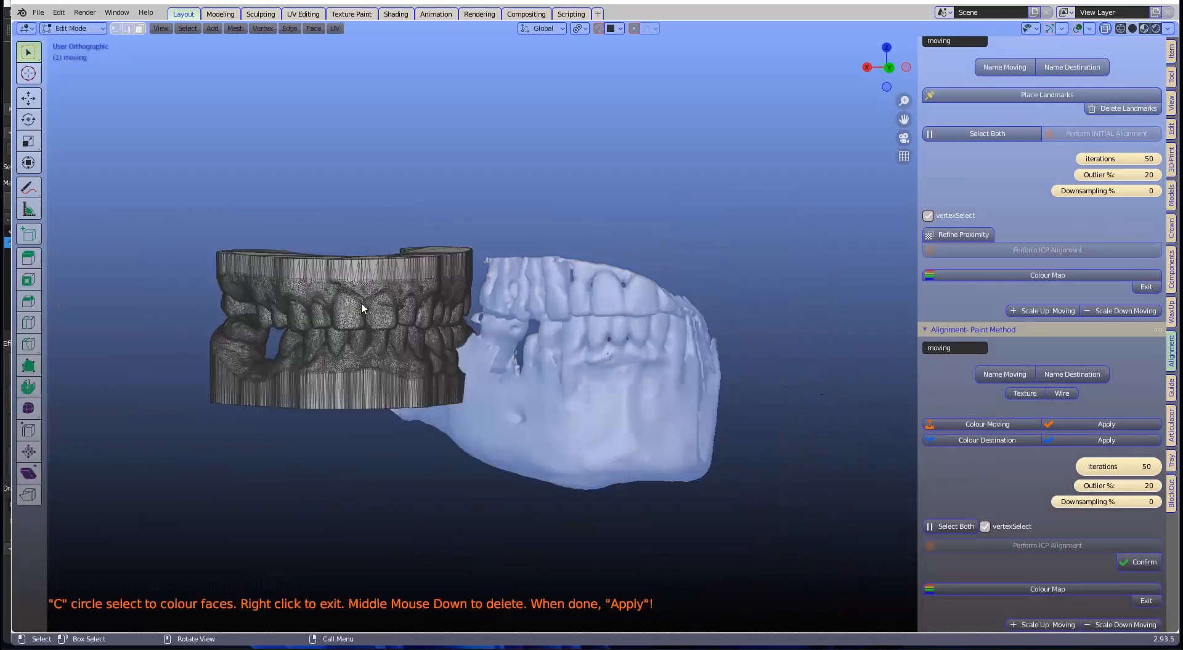
scroll(360, 302, up, 2)
shift+middle_drag(427, 319, 426, 328)
key(c)
mouse_move(475, 332)
mouse_down()
mouse_move(449, 338)
mouse_move(493, 330)
mouse_up()
right_click(492, 331)
Step: Paint a left premolar and a patch on a lower tooth orange
mouse_move(461, 338)
middle_down()
mouse_move(486, 338)
mouse_move(345, 347)
mouse_move(354, 339)
middle_up()
key(c)
drag(353, 339, 357, 343)
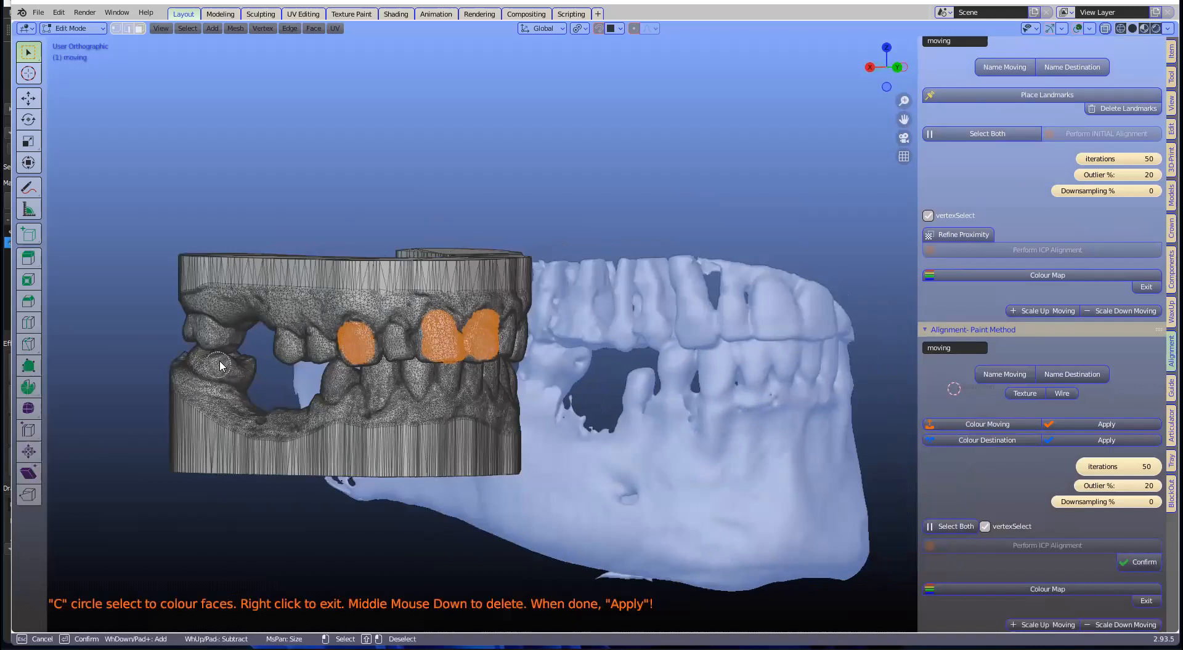
right_click(405, 360)
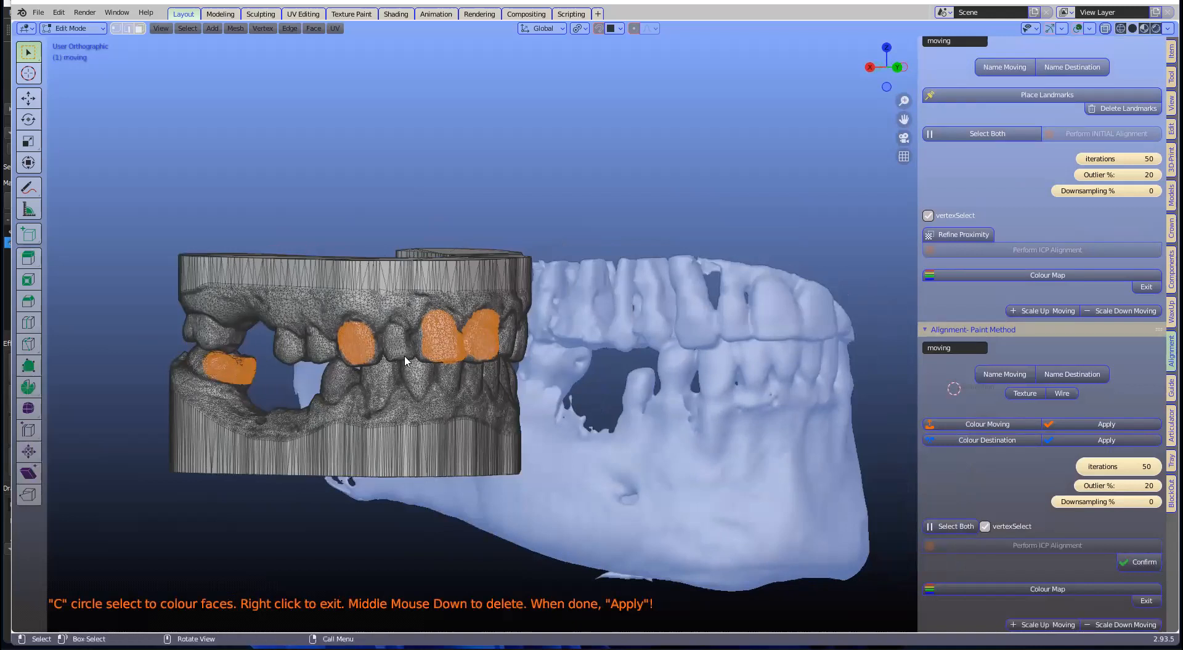
key(c)
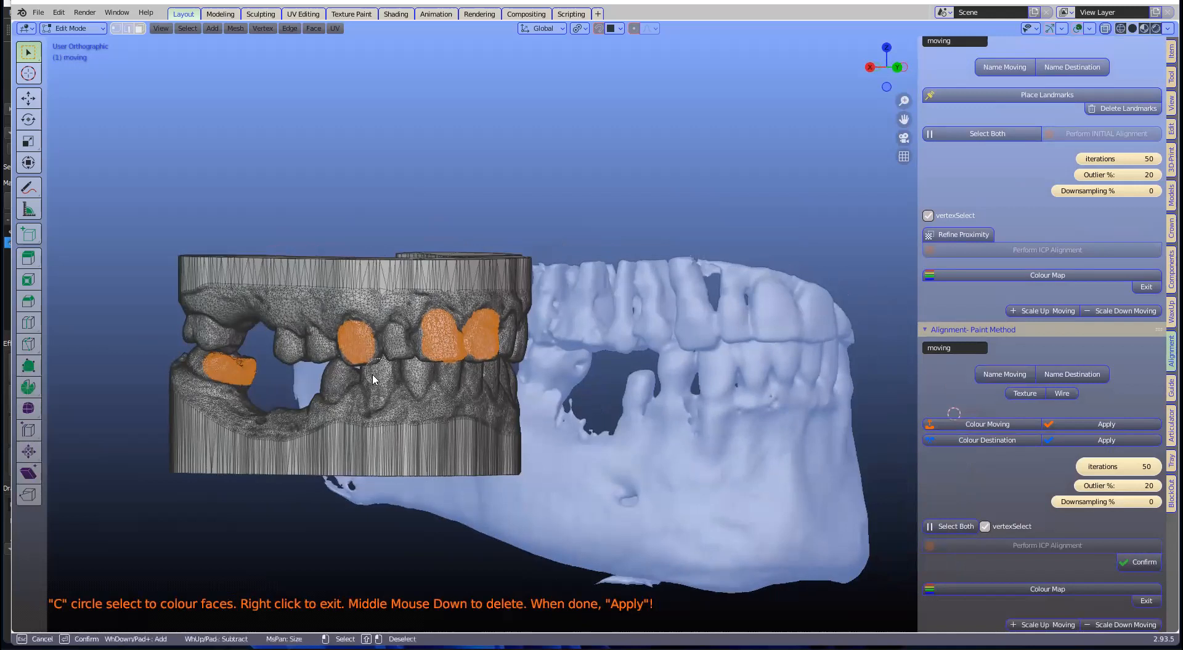
click(380, 380)
right_click(487, 385)
Step: Paint a band along the lower teeth and a few more faces, then apply the colouring
middle_drag(450, 366, 372, 390)
key(c)
drag(358, 389, 501, 387)
right_click(425, 346)
middle_drag(423, 346, 499, 363)
scroll(499, 357, down, 3)
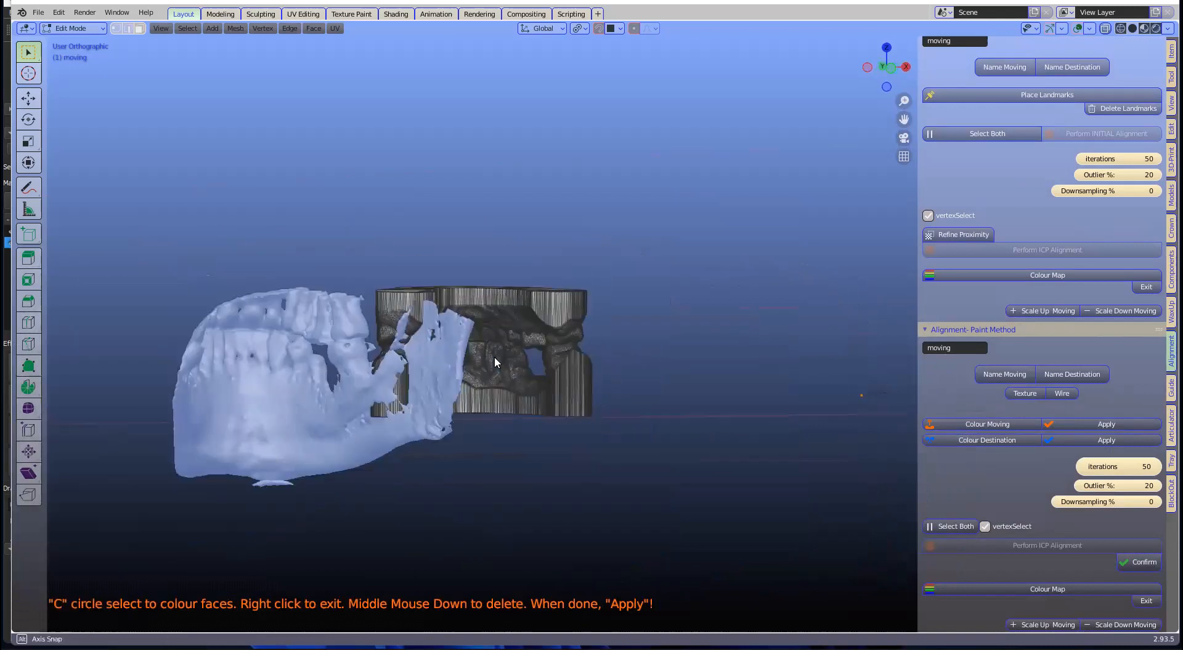
key(c)
drag(466, 347, 450, 345)
right_click(681, 338)
click(1099, 424)
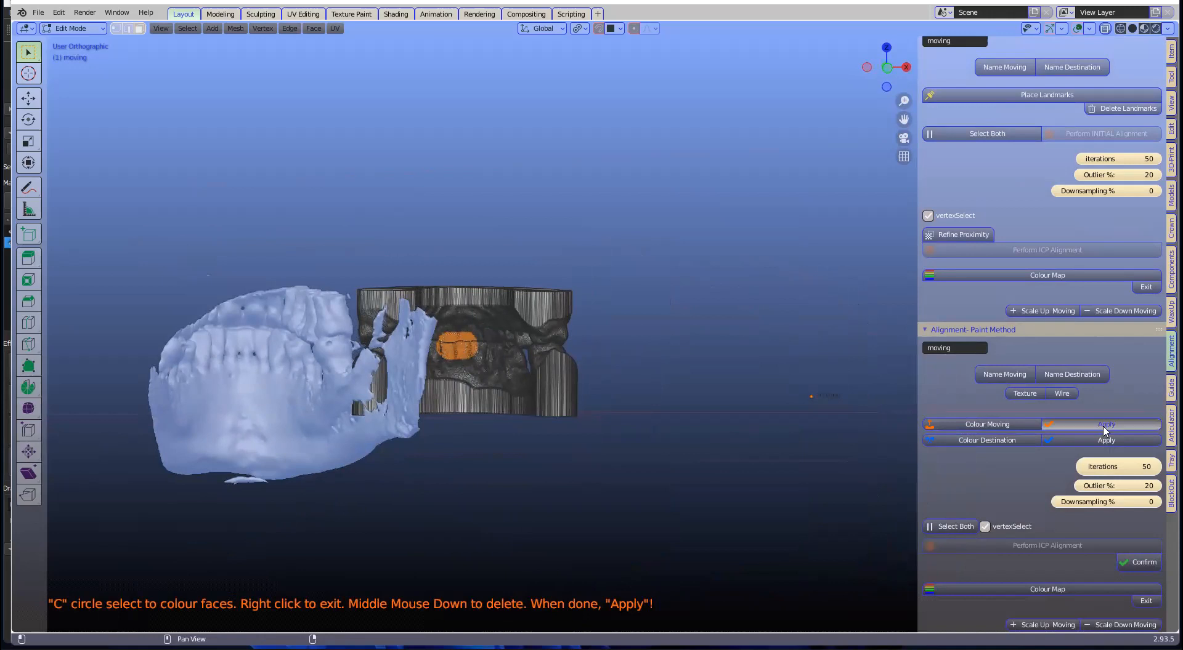
Step: Paint the jaw scan's upper teeth and a band on its lower teeth orange
click(972, 439)
middle_drag(560, 322, 313, 343)
middle_drag(539, 343, 535, 346)
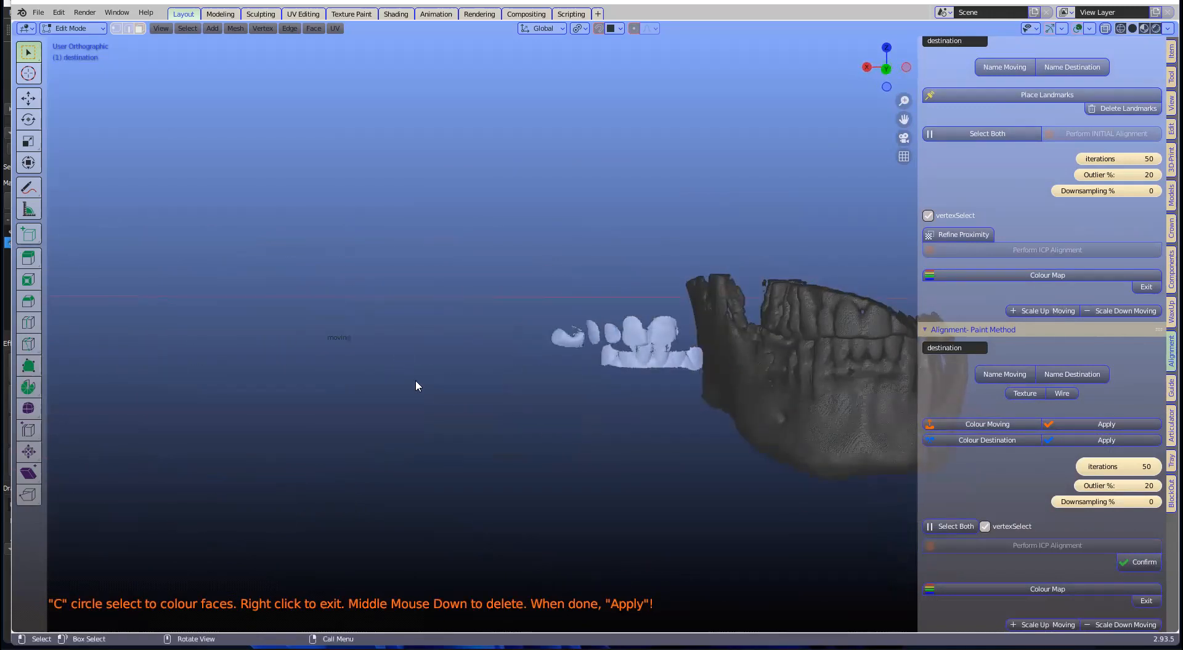
shift+middle_drag(798, 396, 528, 395)
scroll(531, 394, up, 1)
scroll(567, 320, up, 1)
key(c)
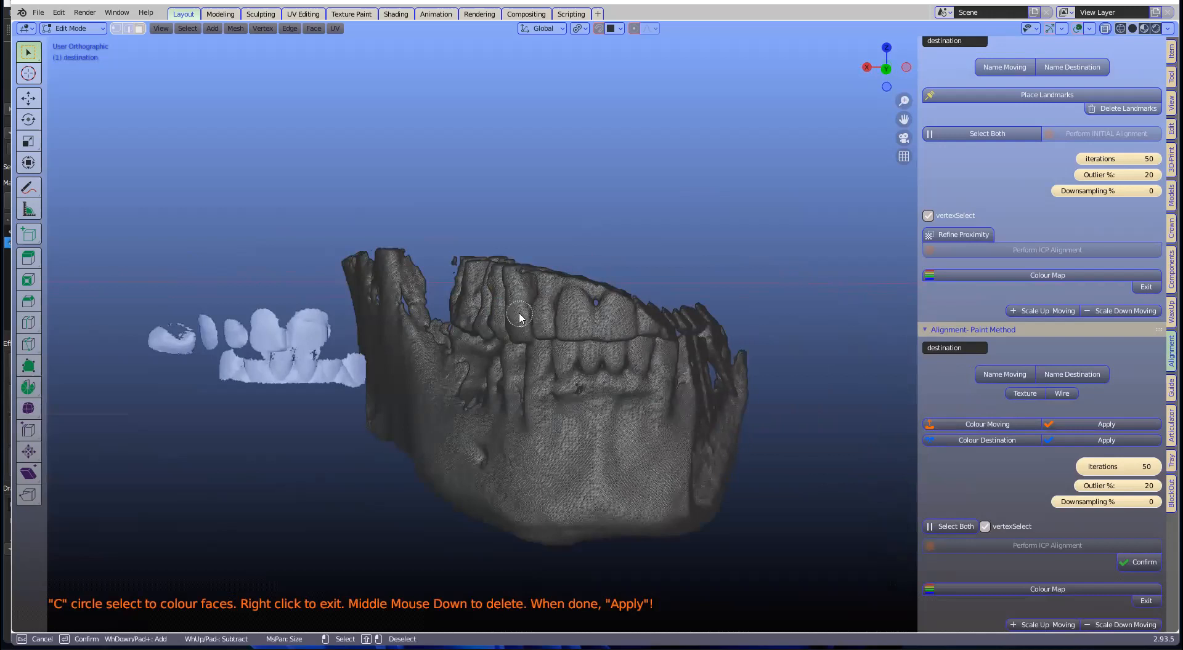
drag(582, 315, 610, 319)
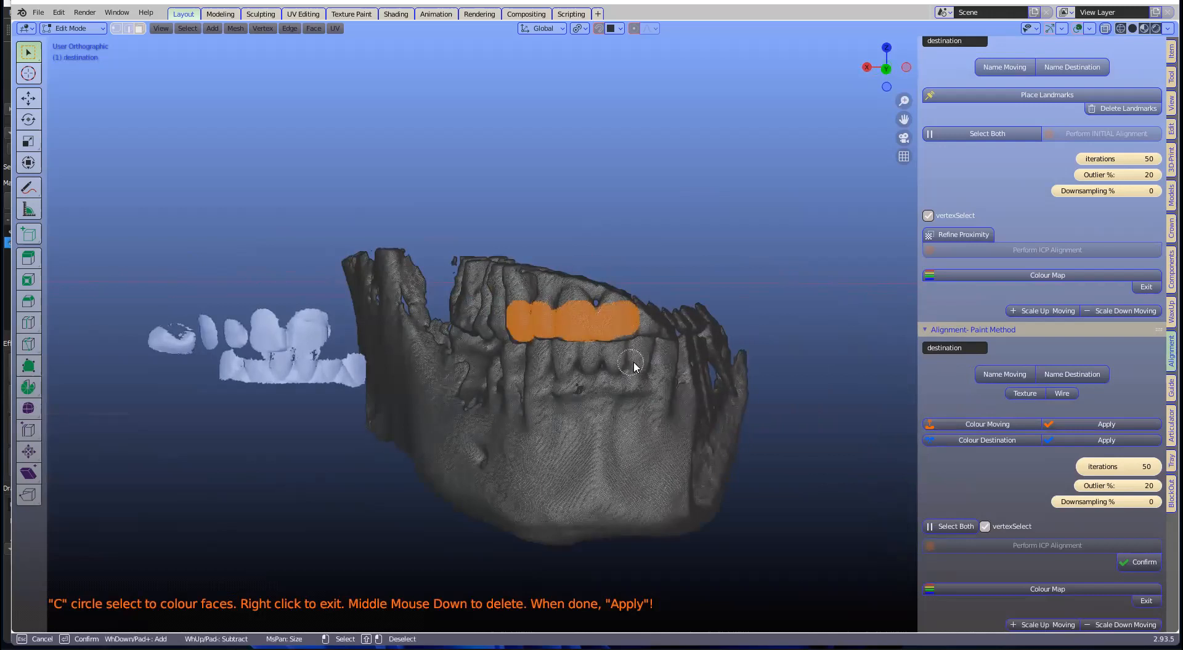
drag(602, 359, 549, 361)
right_click(519, 368)
Step: Paint a stroke across the jaw's front teeth and apply the destination colouring
mouse_move(519, 367)
middle_down()
mouse_move(565, 356)
mouse_move(395, 349)
middle_up()
key(c)
right_click(646, 384)
middle_drag(645, 384, 553, 360)
key(c)
drag(483, 351, 552, 360)
right_click(551, 360)
click(1080, 438)
middle_drag(680, 353, 377, 346)
middle_drag(349, 384, 371, 431)
Step: Move the teeth model over onto the jaw scan's destination teeth
key(g)
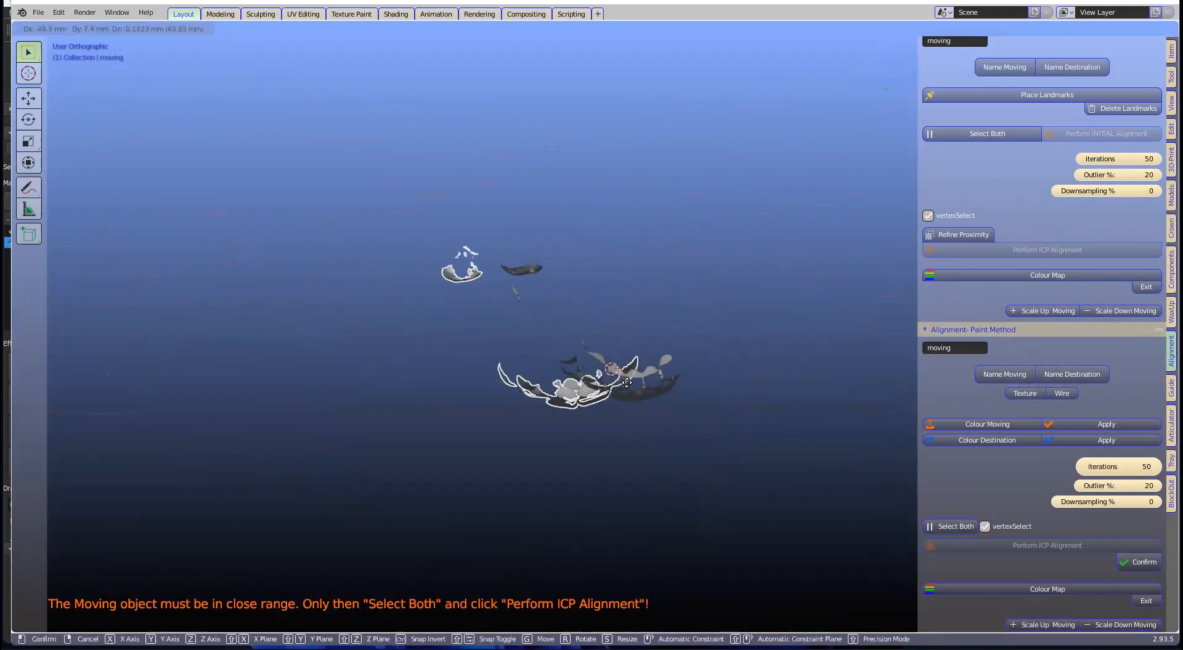
click(625, 423)
middle_drag(626, 422, 551, 403)
scroll(634, 299, up, 3)
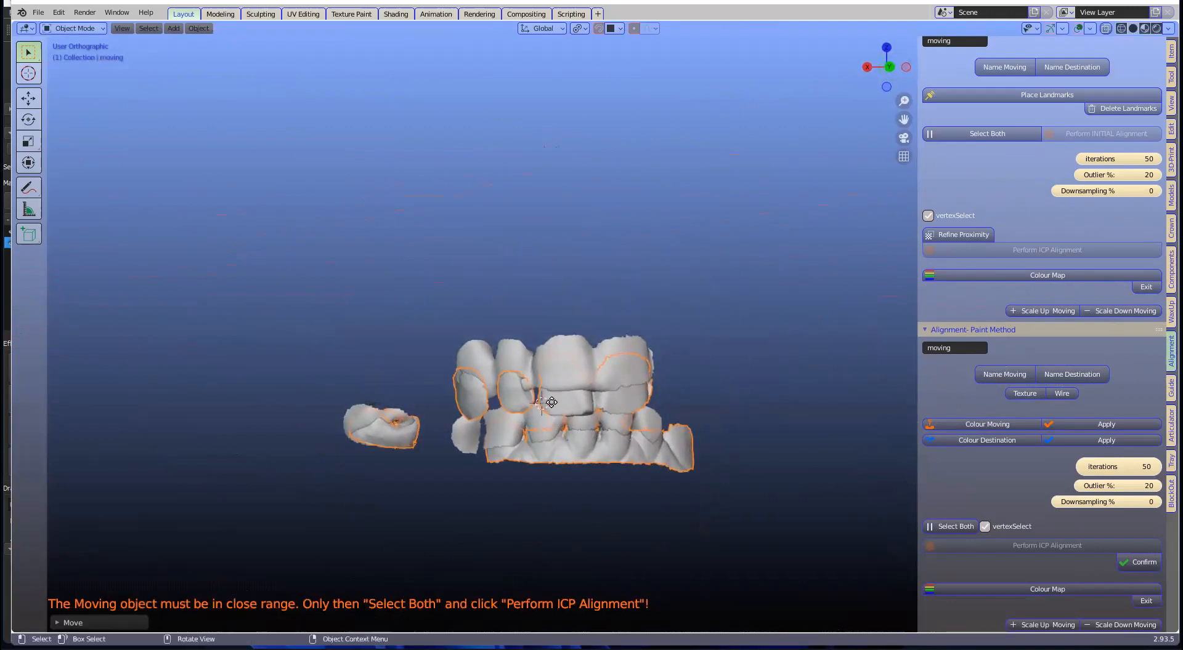
key(g)
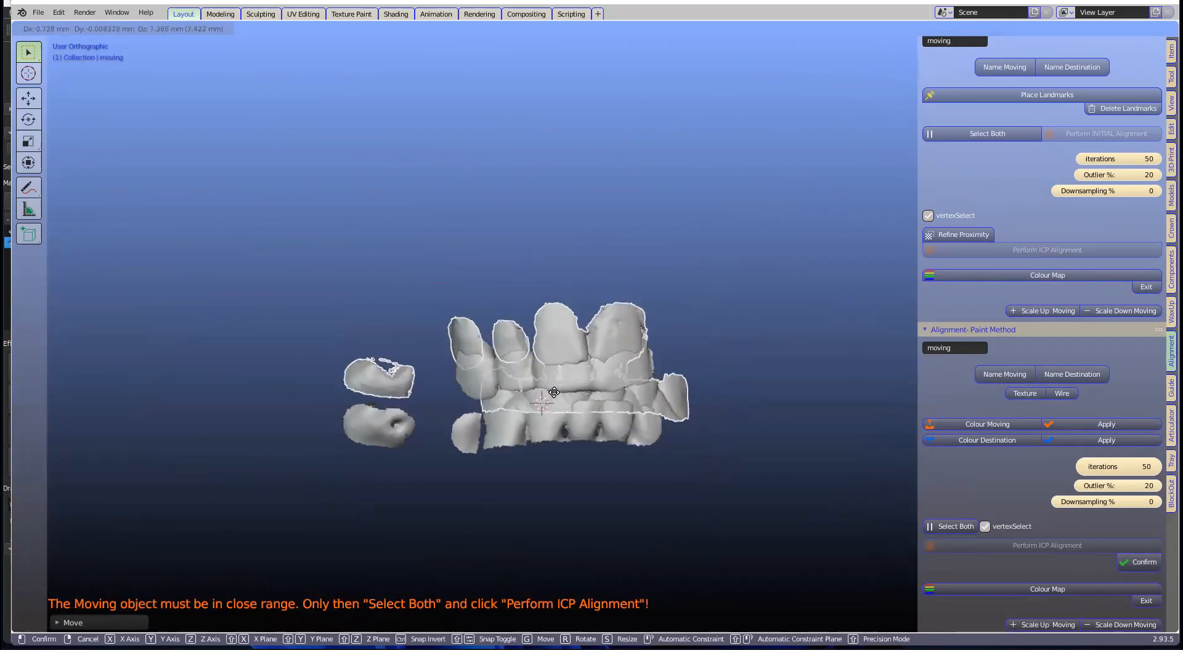
click(565, 411)
middle_drag(568, 408, 700, 397)
Step: Fine-tune the teeth model's rotation and position against the jaw's teeth
key(r)
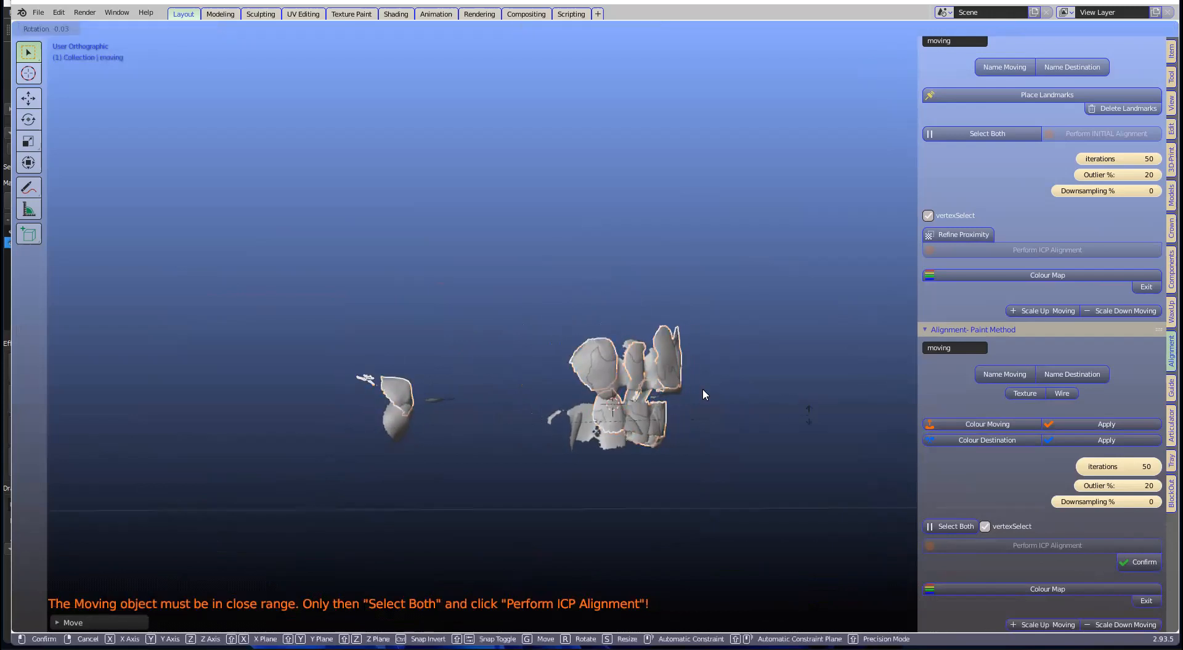
click(765, 420)
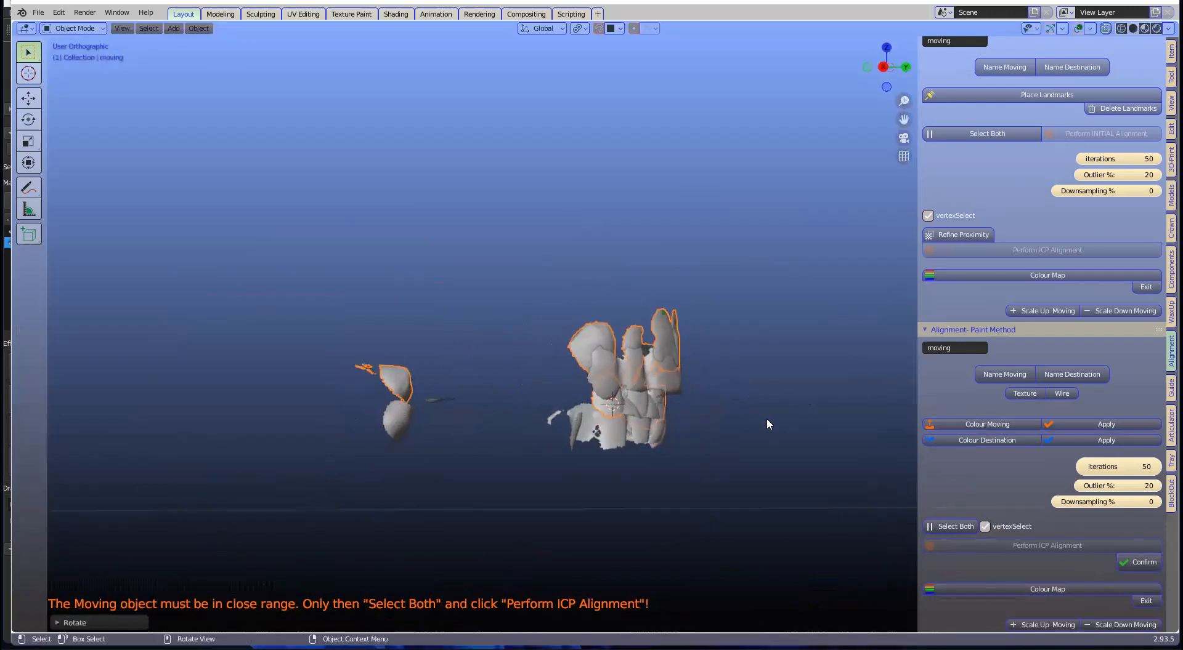
key(g)
click(625, 413)
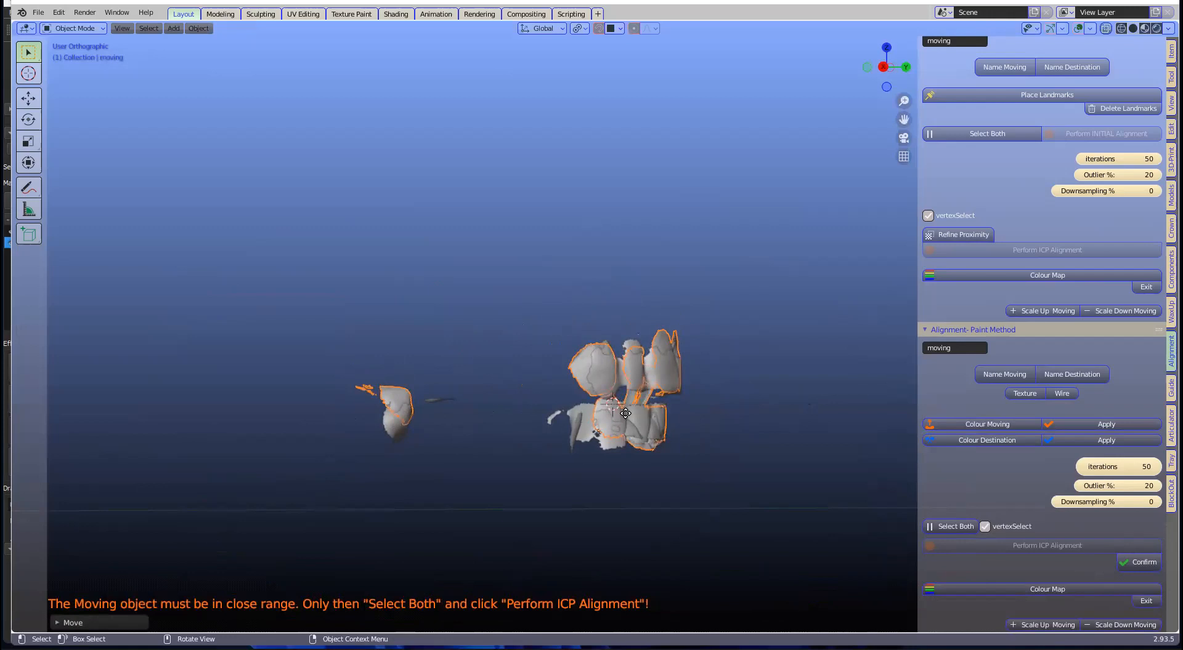
key(r)
click(630, 414)
key(g)
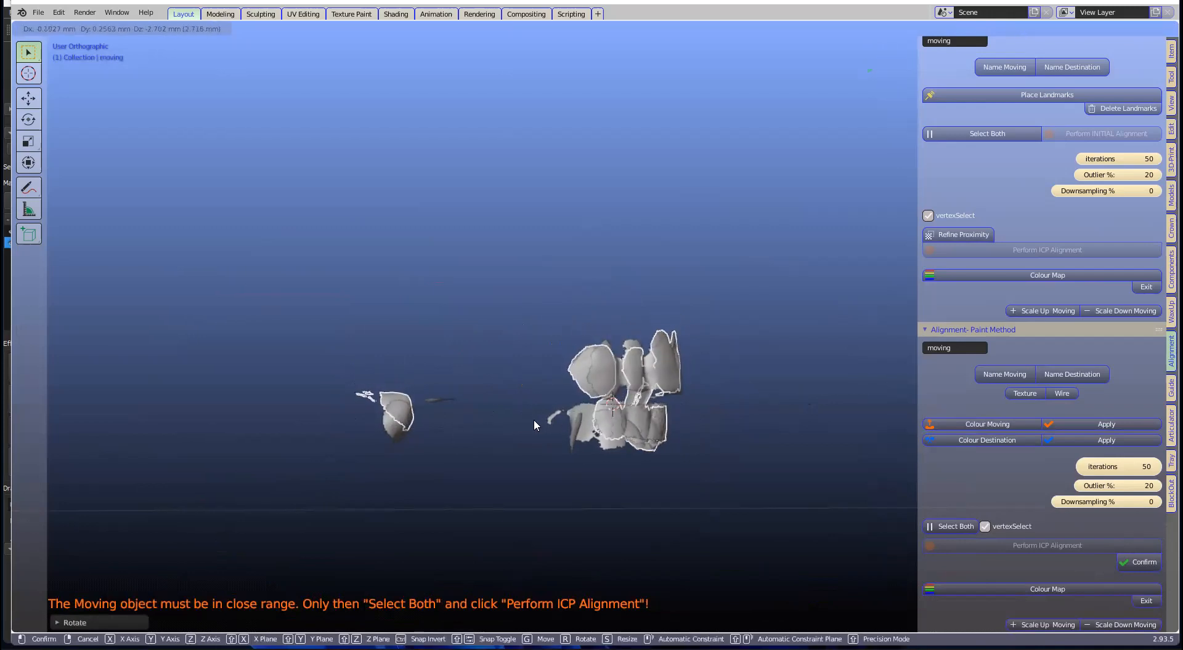
click(503, 418)
Step: Lower the teeth model onto the destination teeth and select both models
middle_drag(506, 415, 573, 414)
scroll(574, 414, up, 1)
key(g)
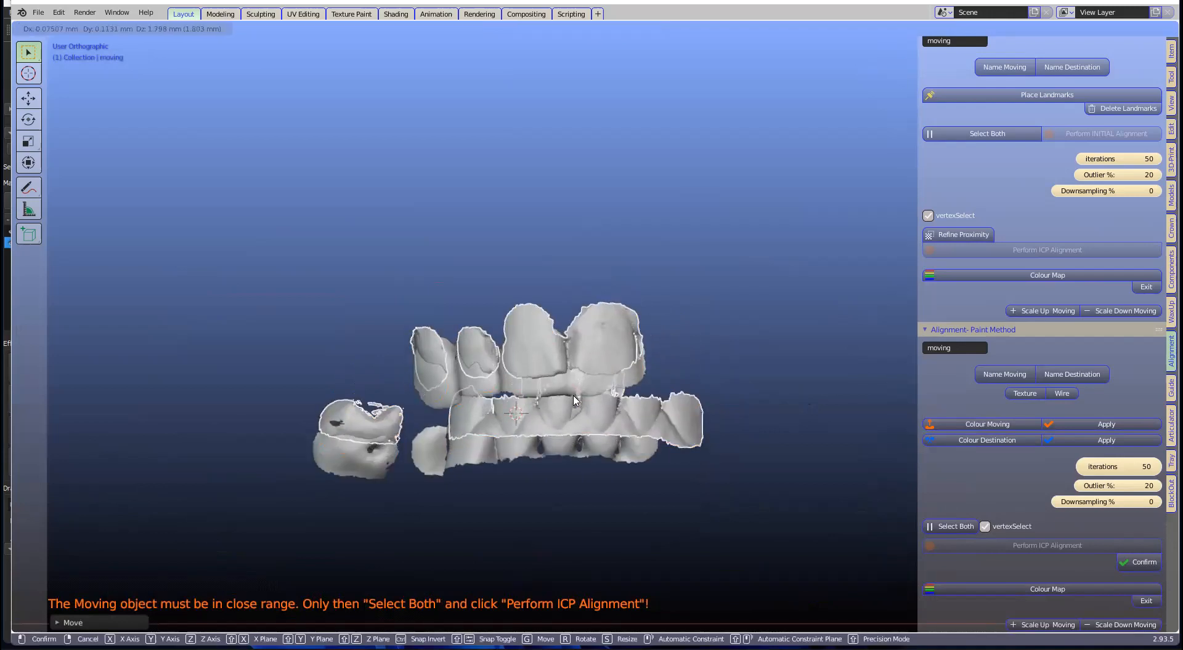
click(716, 391)
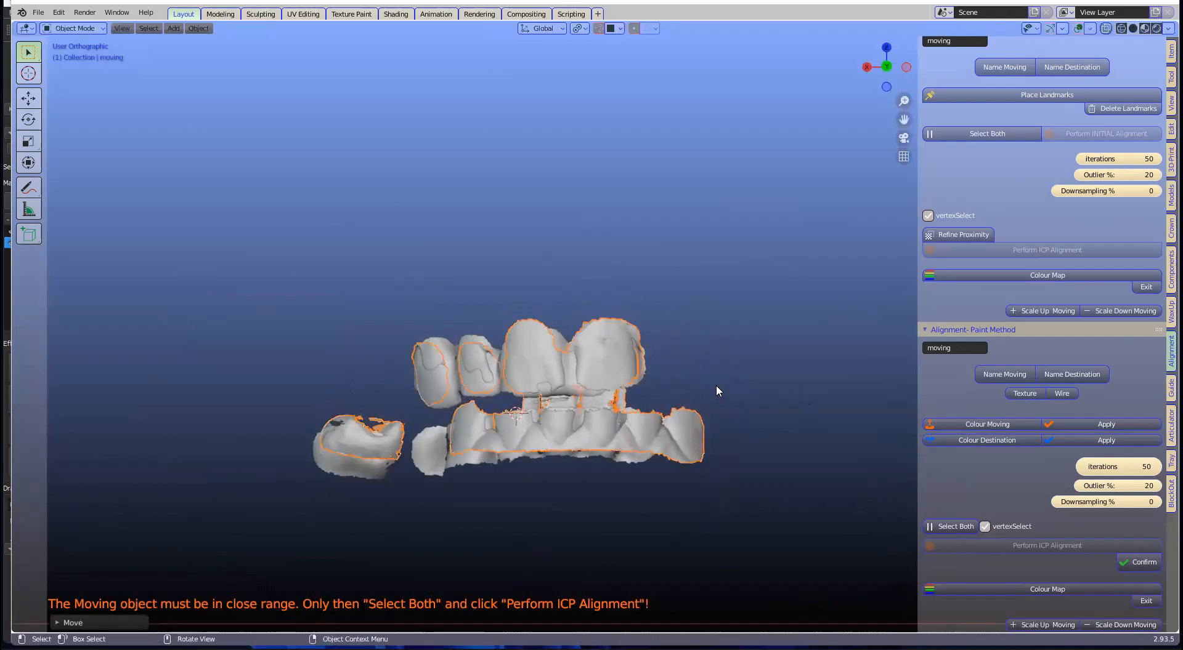
click(966, 528)
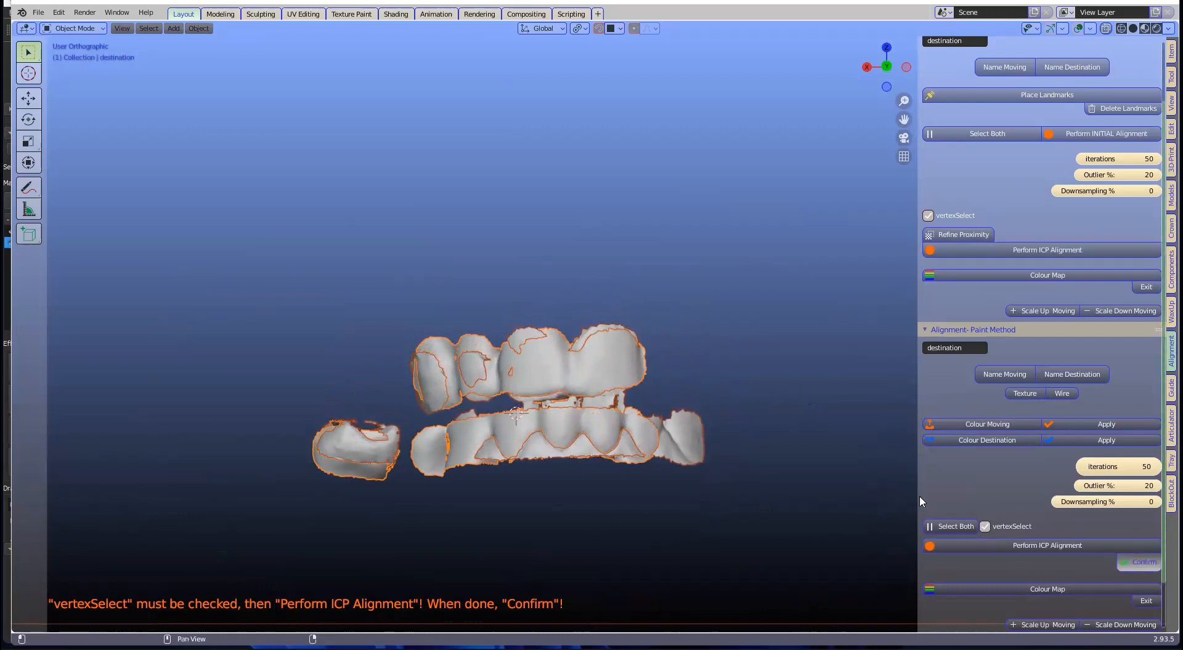
Step: Orbit and zoom around the fitted dentition and jaw scan to inspect the alignment
middle_drag(329, 394, 332, 396)
middle_drag(451, 379, 607, 399)
scroll(703, 380, up, 3)
scroll(701, 374, up, 1)
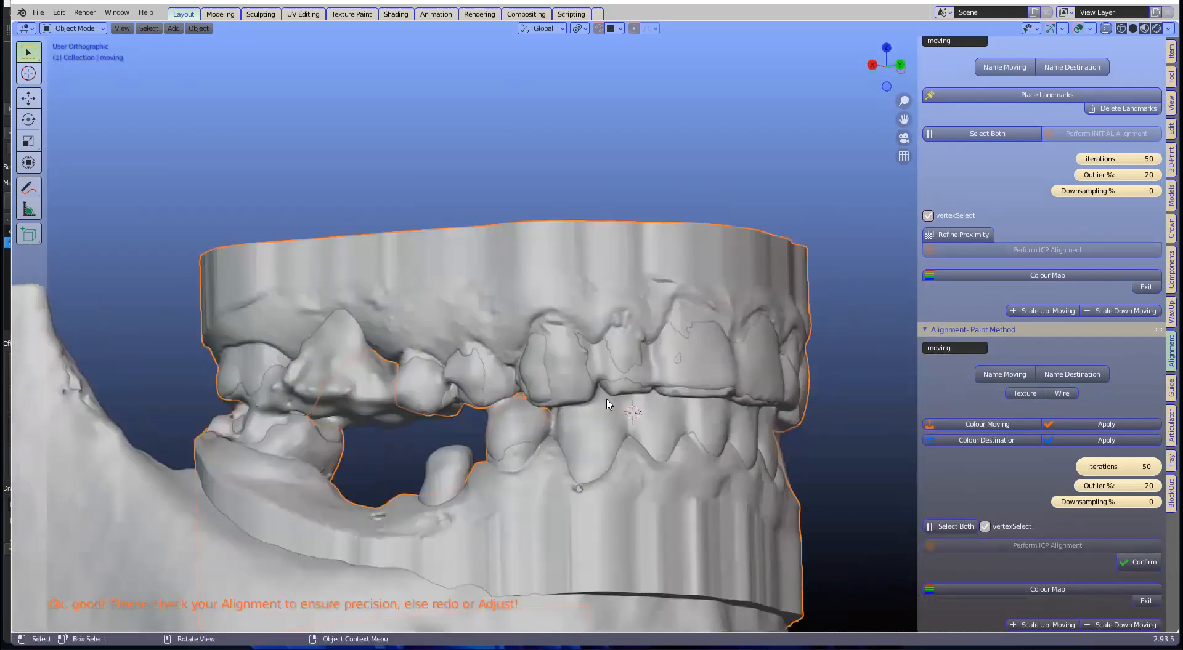
scroll(607, 399, down, 2)
scroll(680, 386, down, 3)
middle_drag(680, 386, 621, 287)
scroll(681, 327, down, 1)
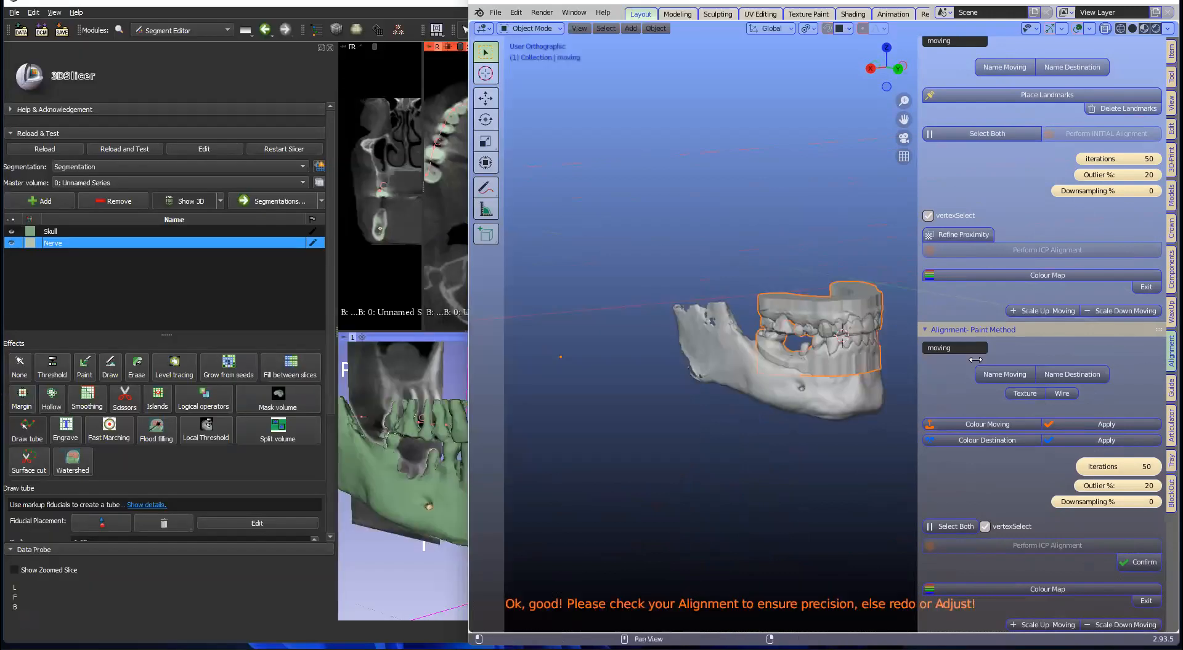
Step: Start Blender's Slicer Link server on port 5959 from the Guide tools
scroll(1079, 124, up, 5)
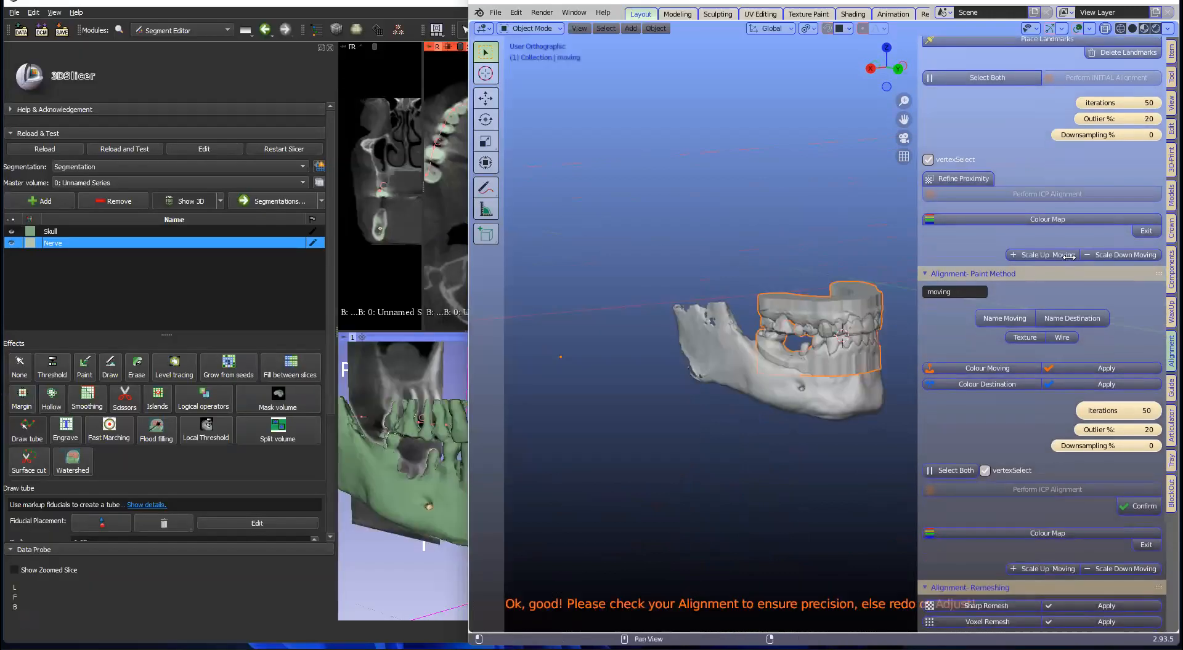
scroll(1088, 120, up, 1)
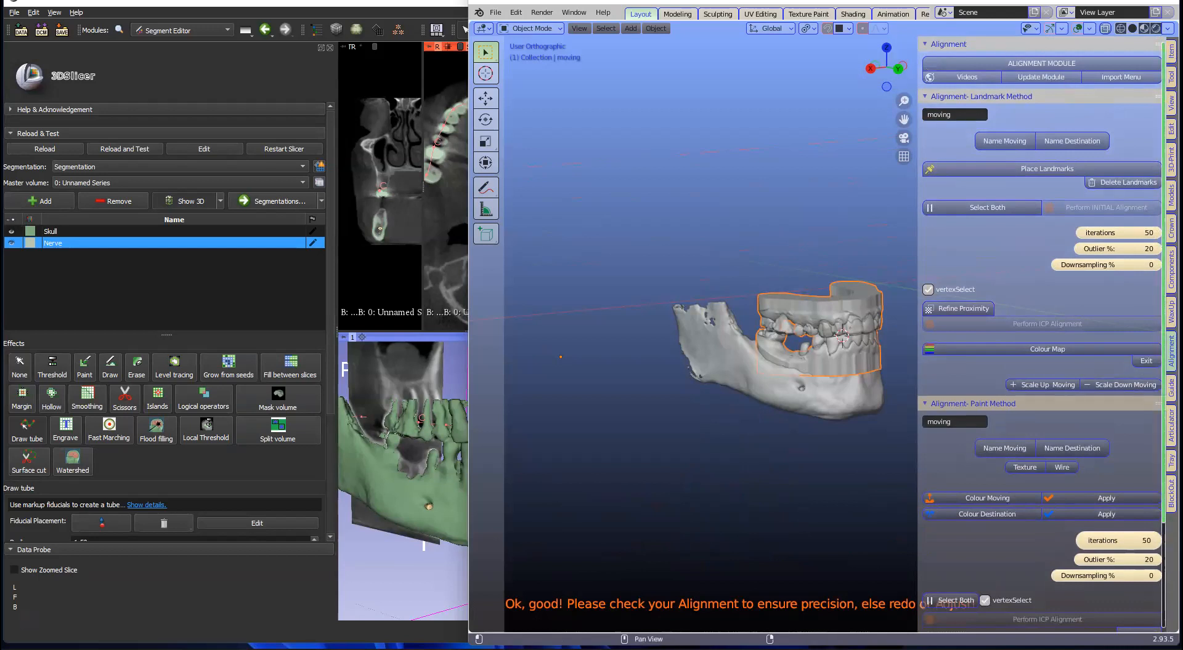
click(1171, 388)
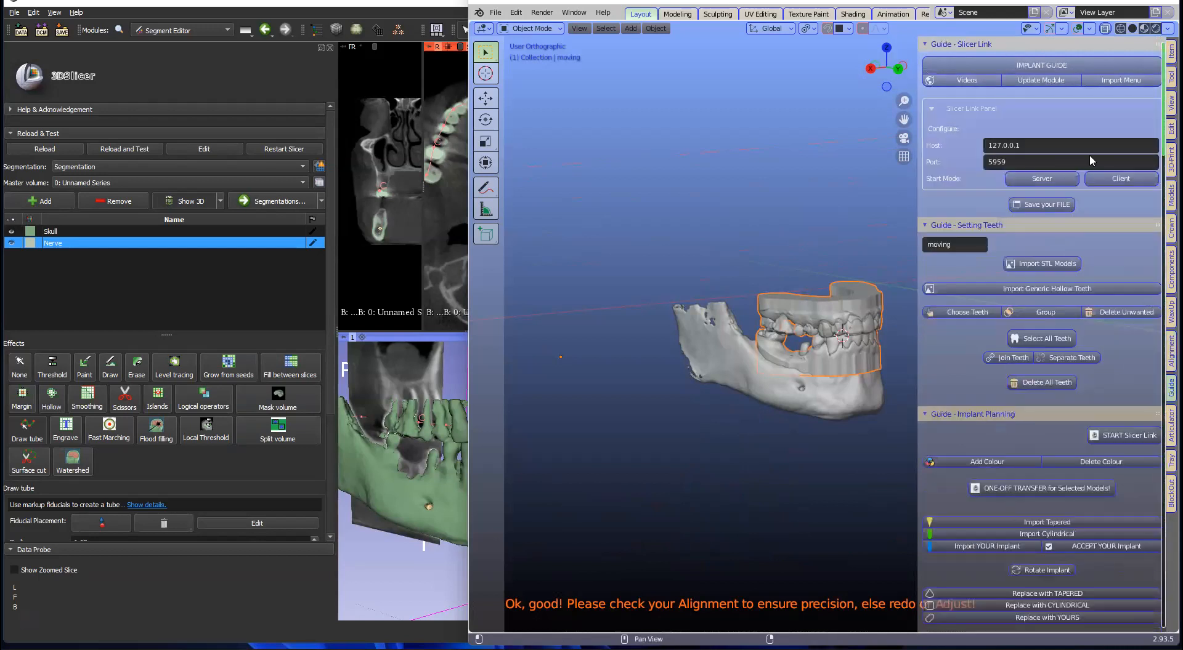
click(1041, 178)
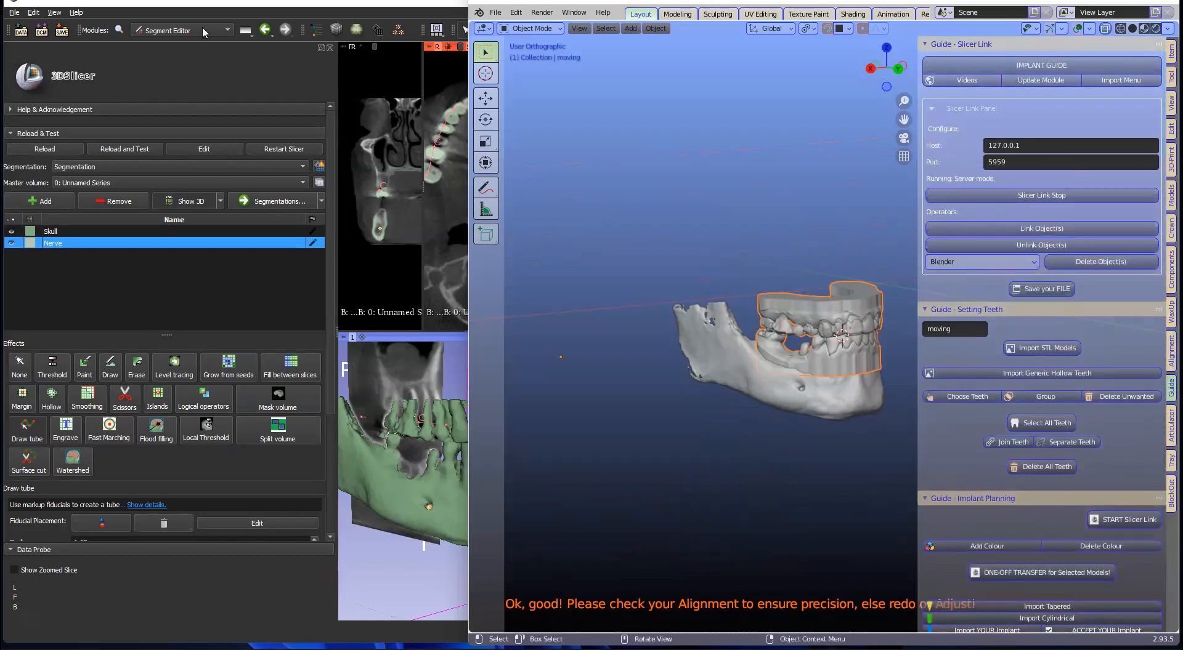
Step: Open the Dentistry > linkSlicerBlender module in 3D Slicer
click(197, 29)
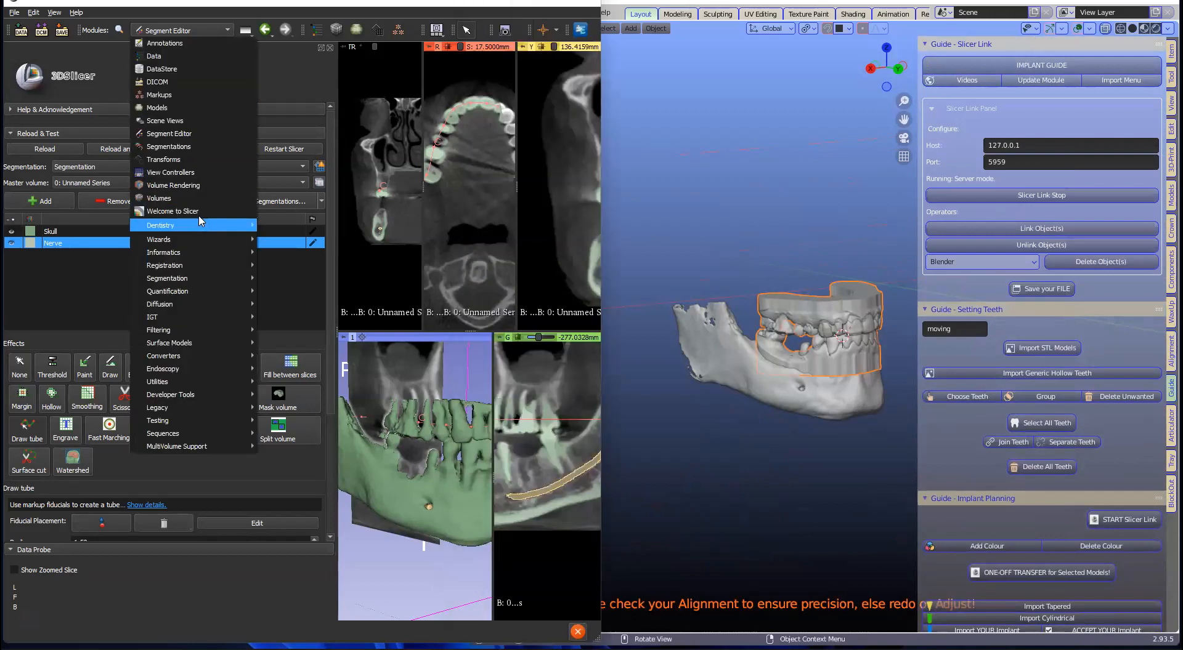
mouse_move(204, 226)
click(280, 226)
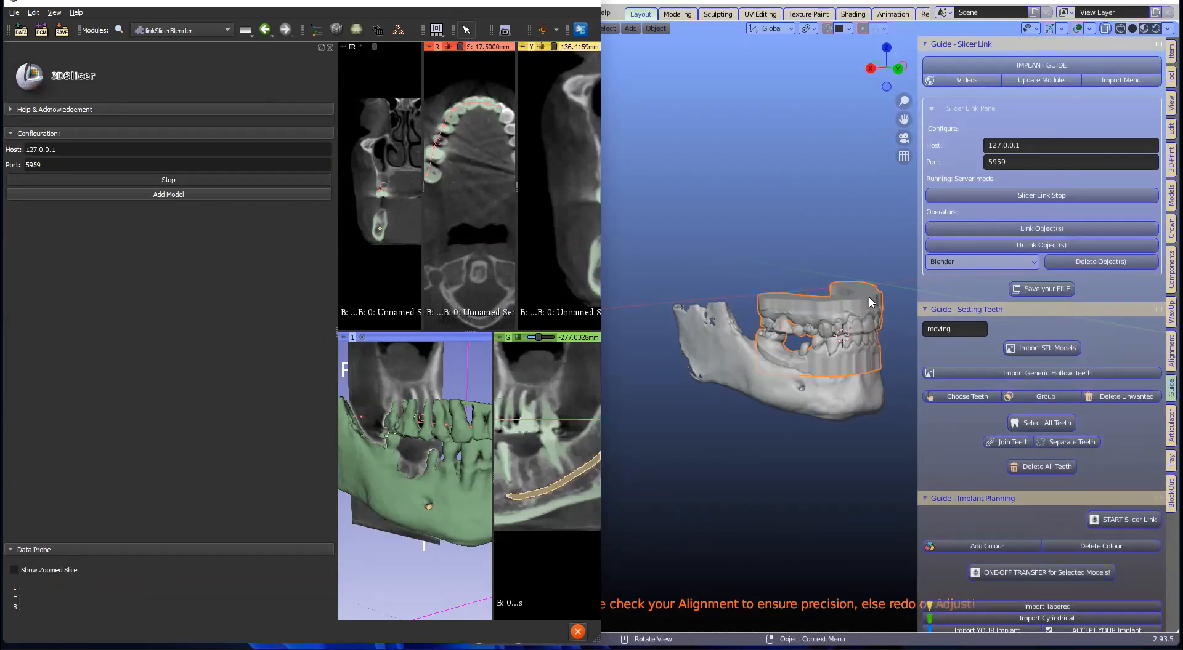
scroll(975, 322, down, 3)
Step: Add a white colour with alpha 0 to the teeth and one-off transfer them to Slicer
scroll(975, 322, down, 3)
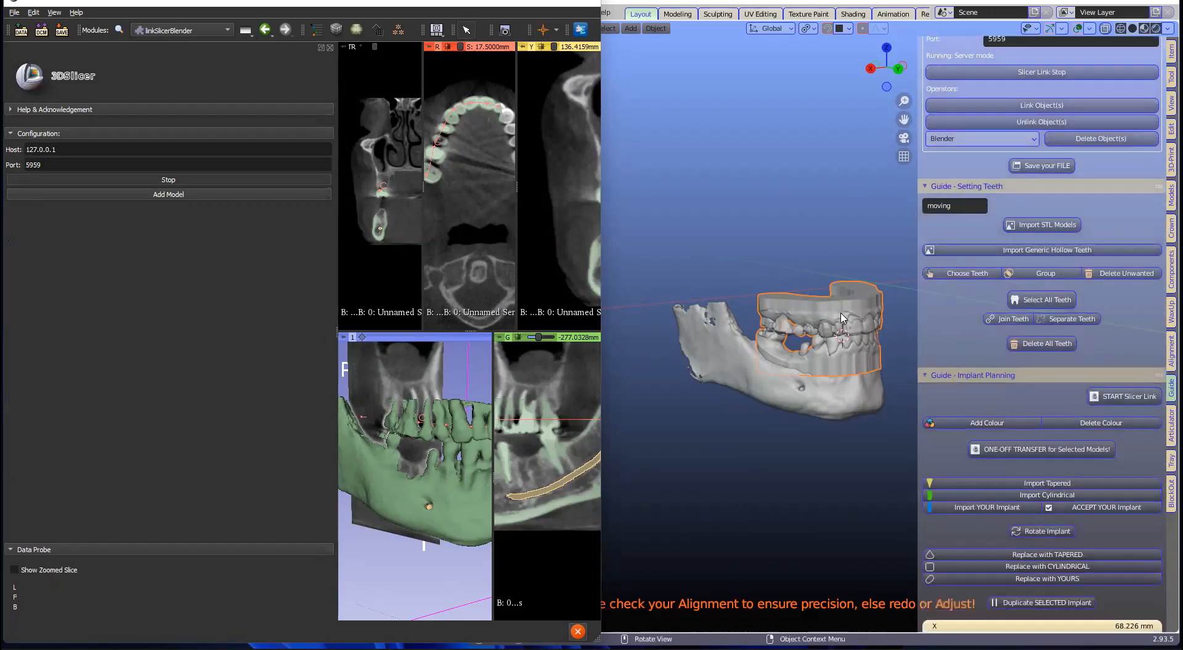
scroll(1116, 302, down, 4)
scroll(1112, 315, down, 10)
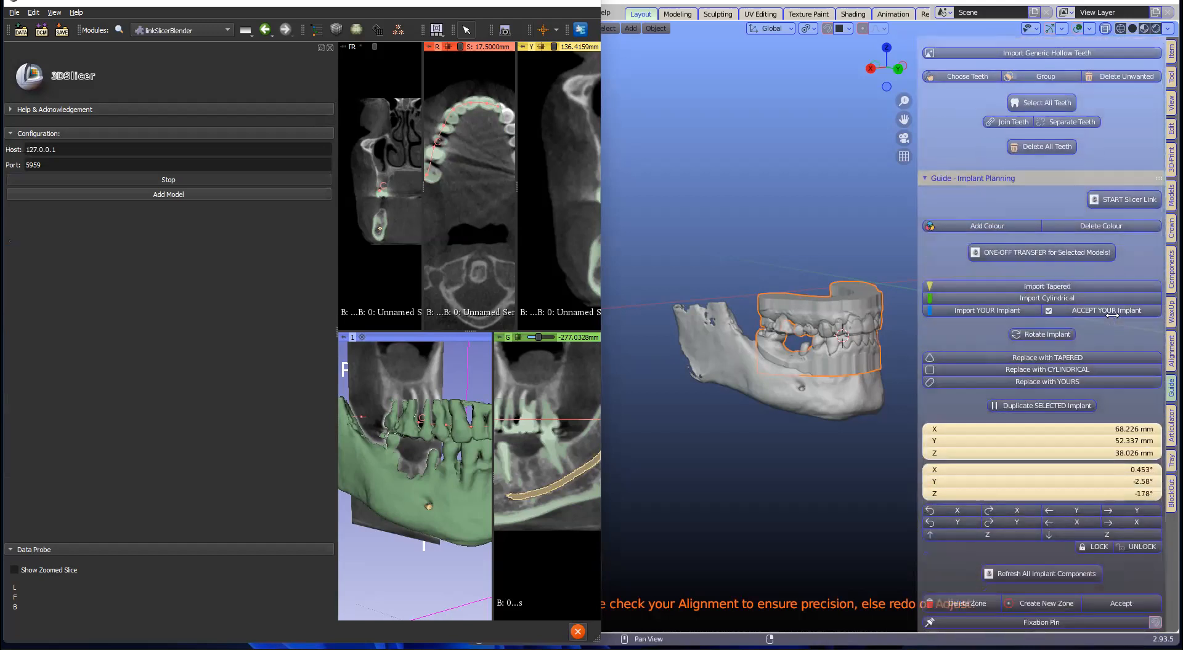
scroll(1112, 315, up, 3)
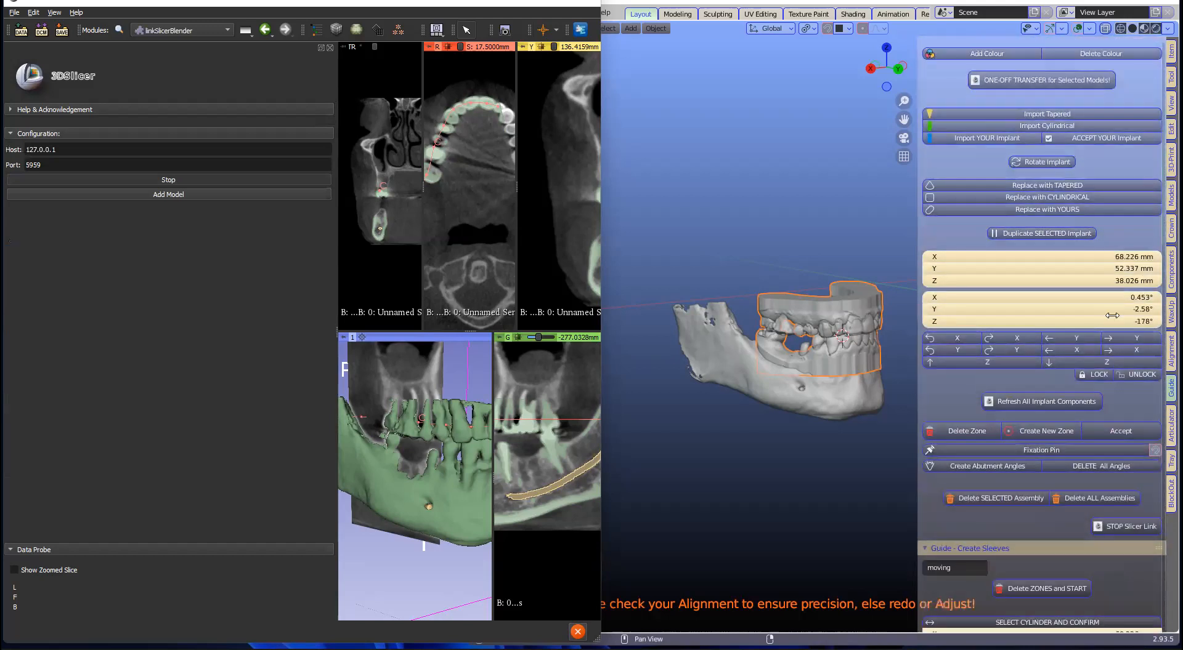
scroll(900, 301, up, 4)
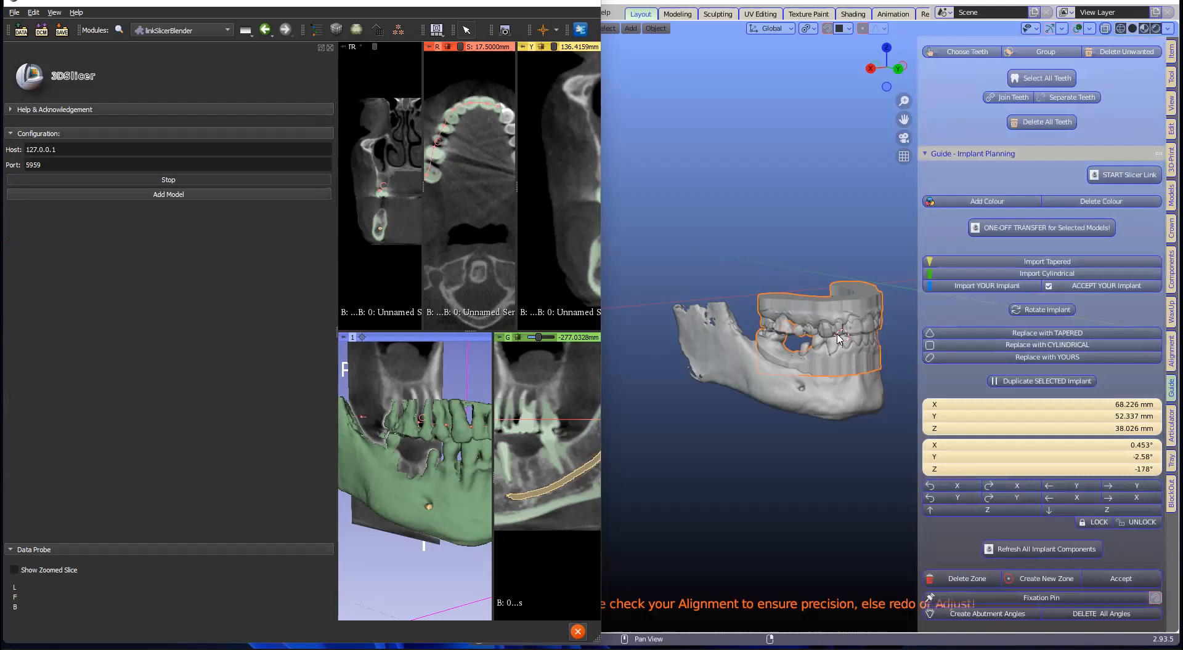
click(1018, 204)
click(1112, 204)
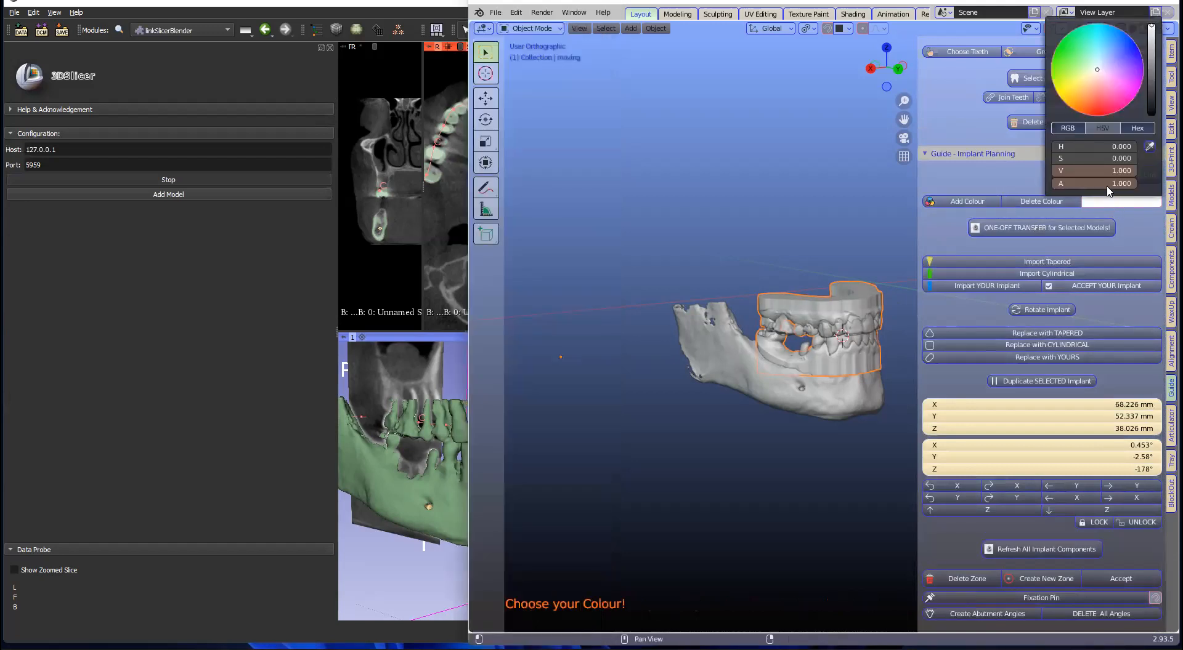
click(1106, 183)
text(0)
key(Return)
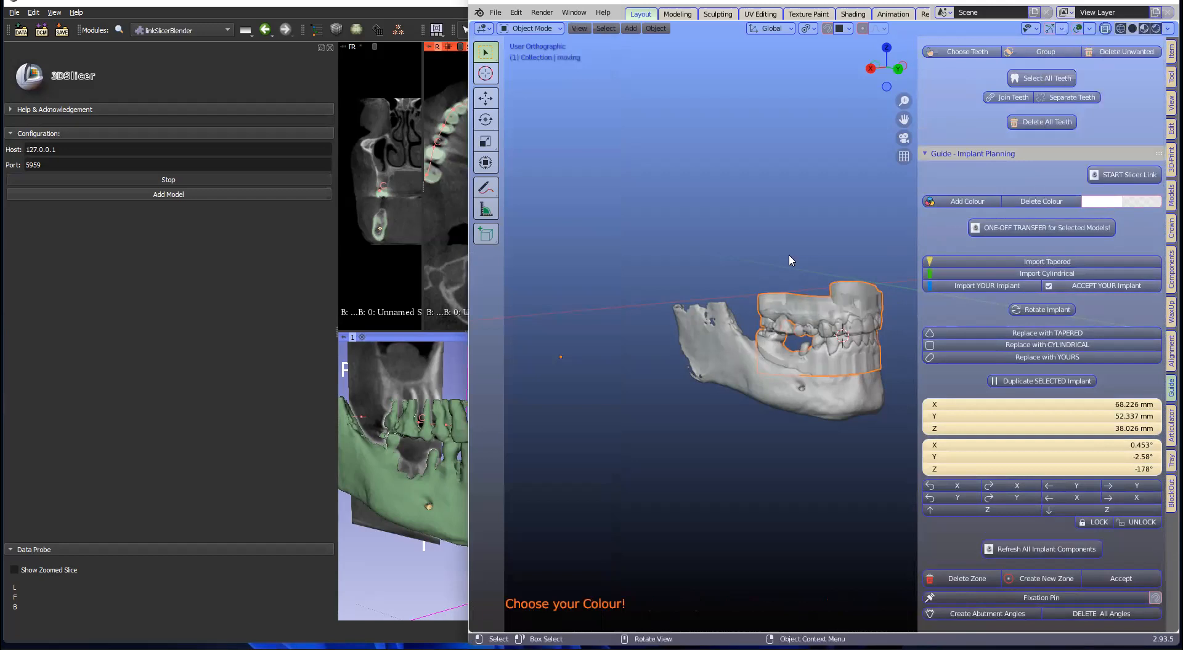
click(1024, 234)
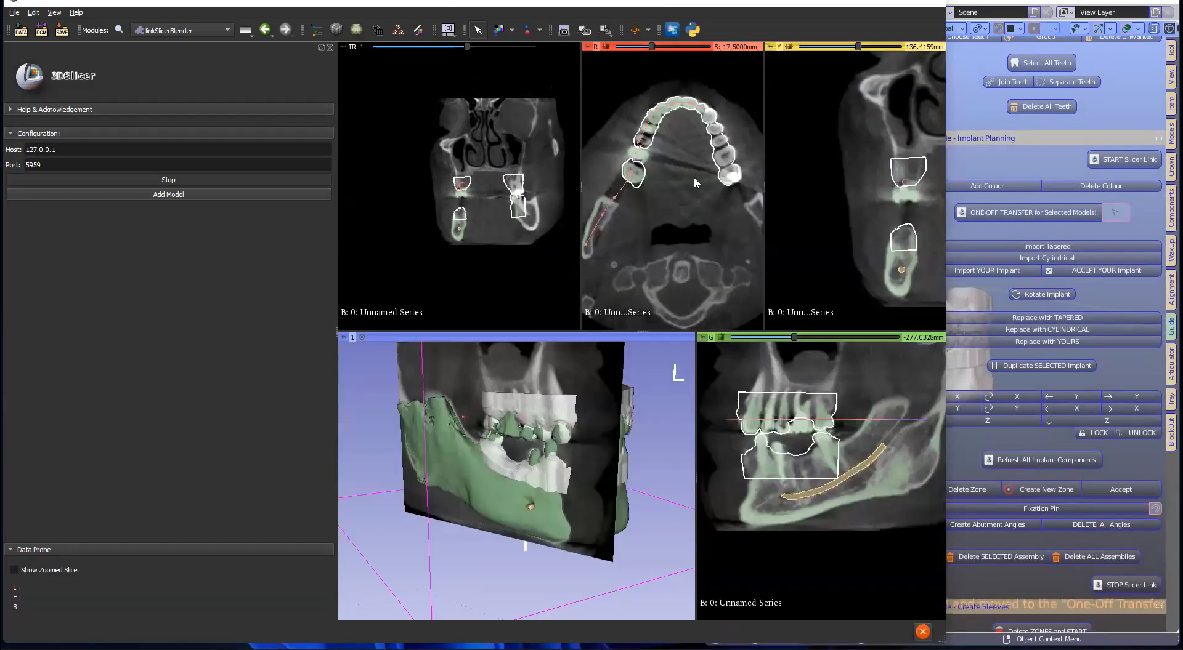
Step: Zoom the axial Red slice around the dental arch and step through its offsets
right_drag(690, 187, 685, 291)
scroll(669, 195, down, 6)
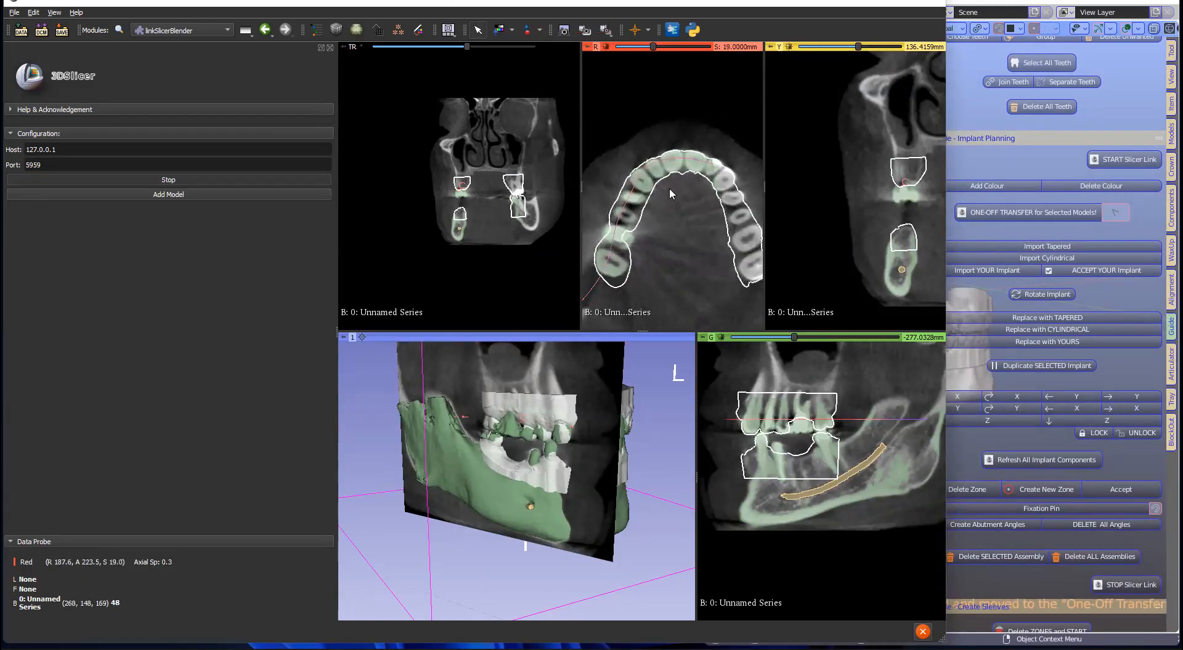
scroll(673, 186, down, 20)
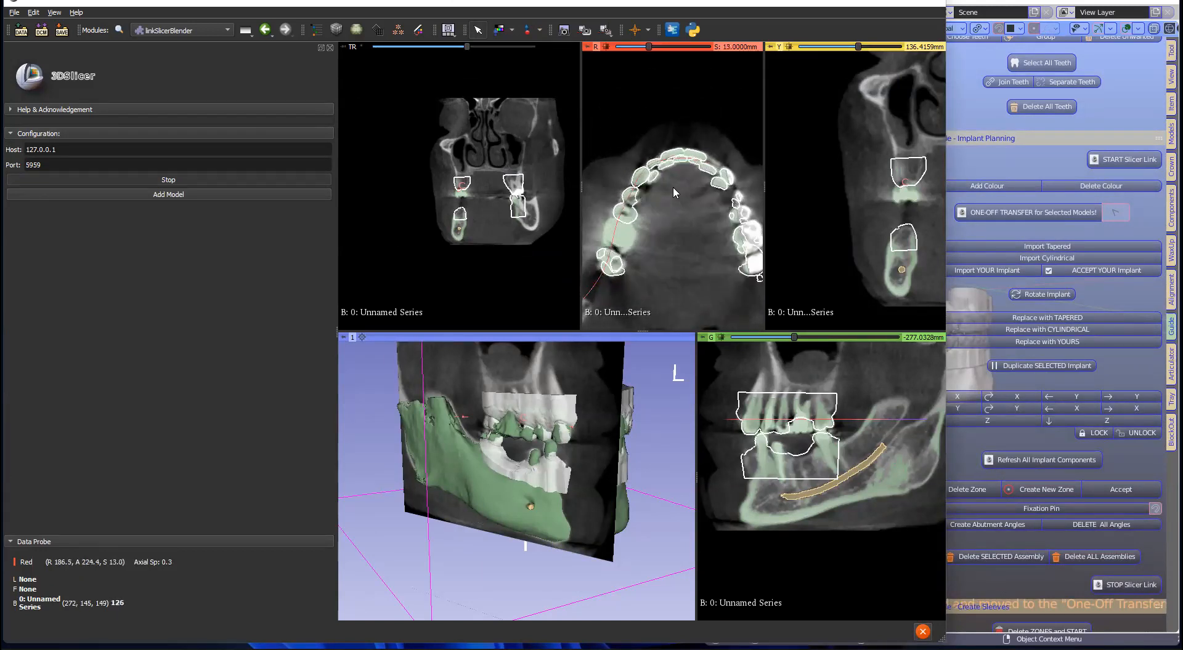
scroll(673, 186, down, 16)
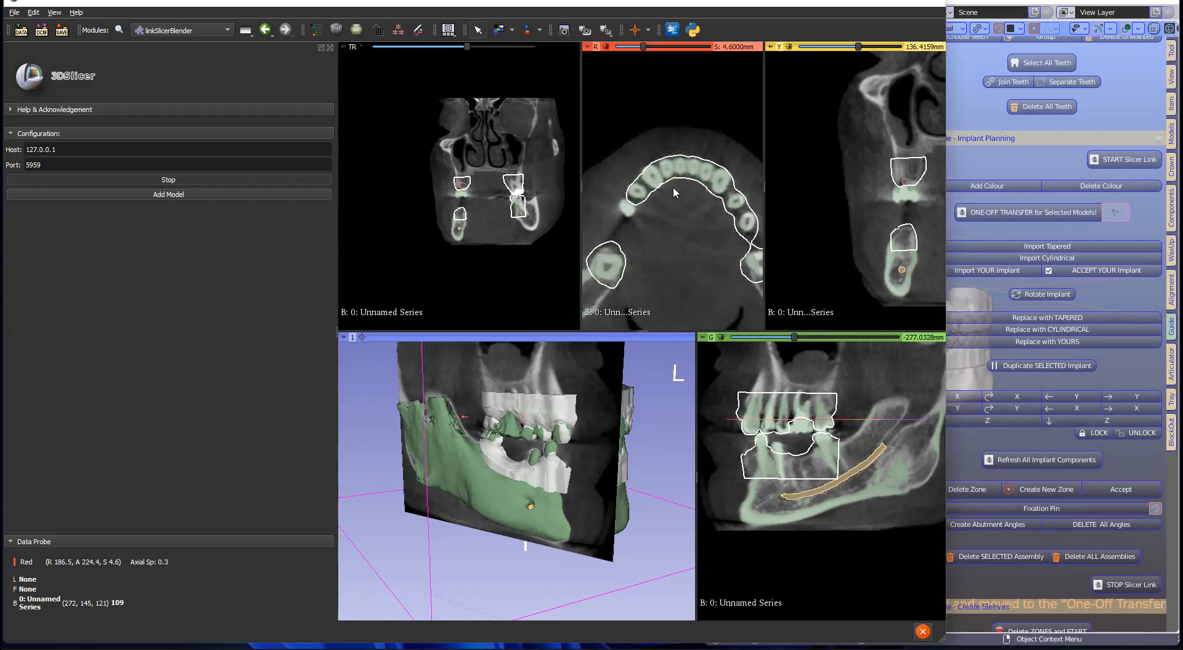
scroll(672, 186, up, 20)
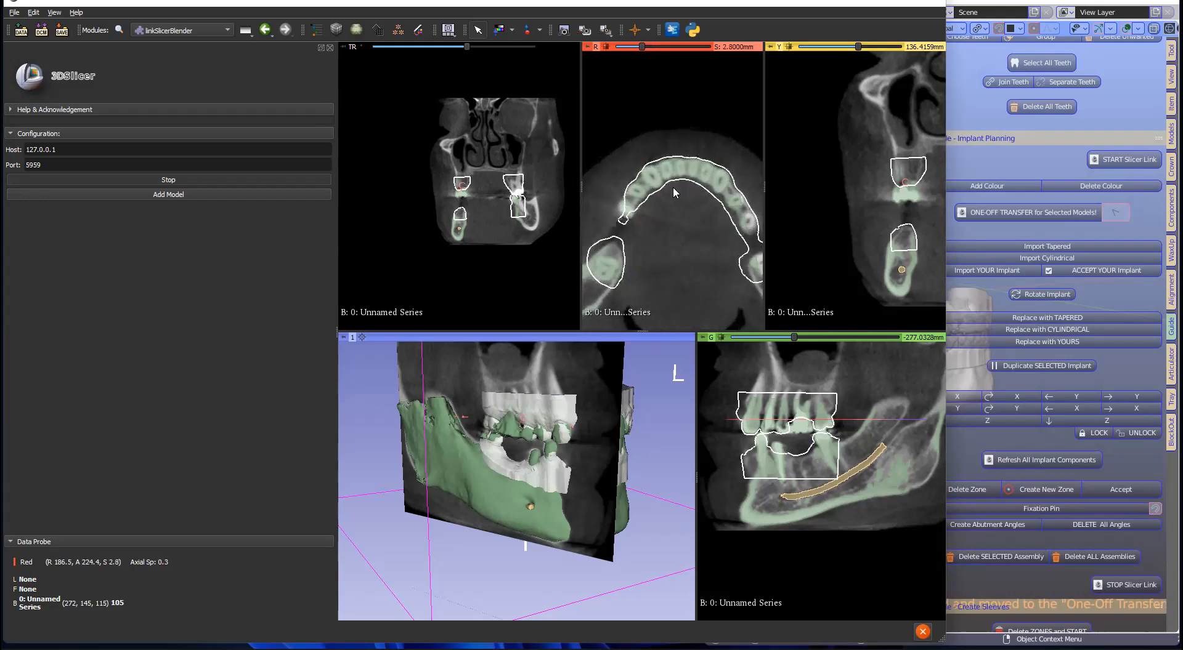
scroll(674, 185, up, 8)
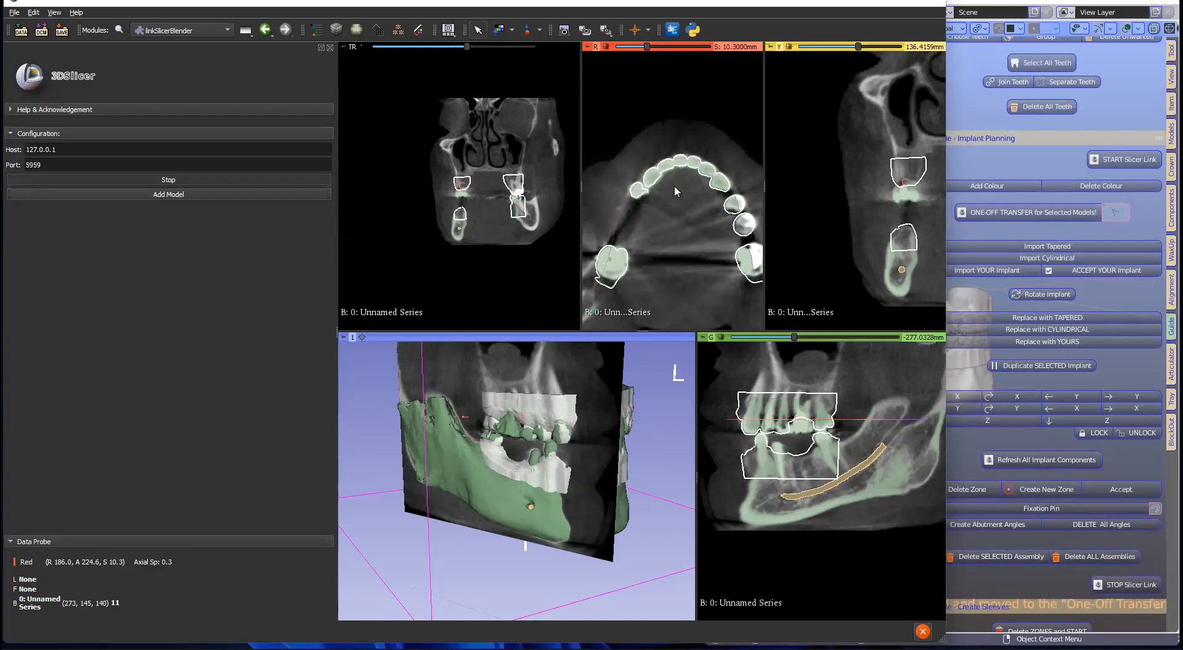
Step: Zoom the Green slice and step through its offsets to check the teeth outlines
right_drag(808, 563, 795, 446)
scroll(796, 445, up, 14)
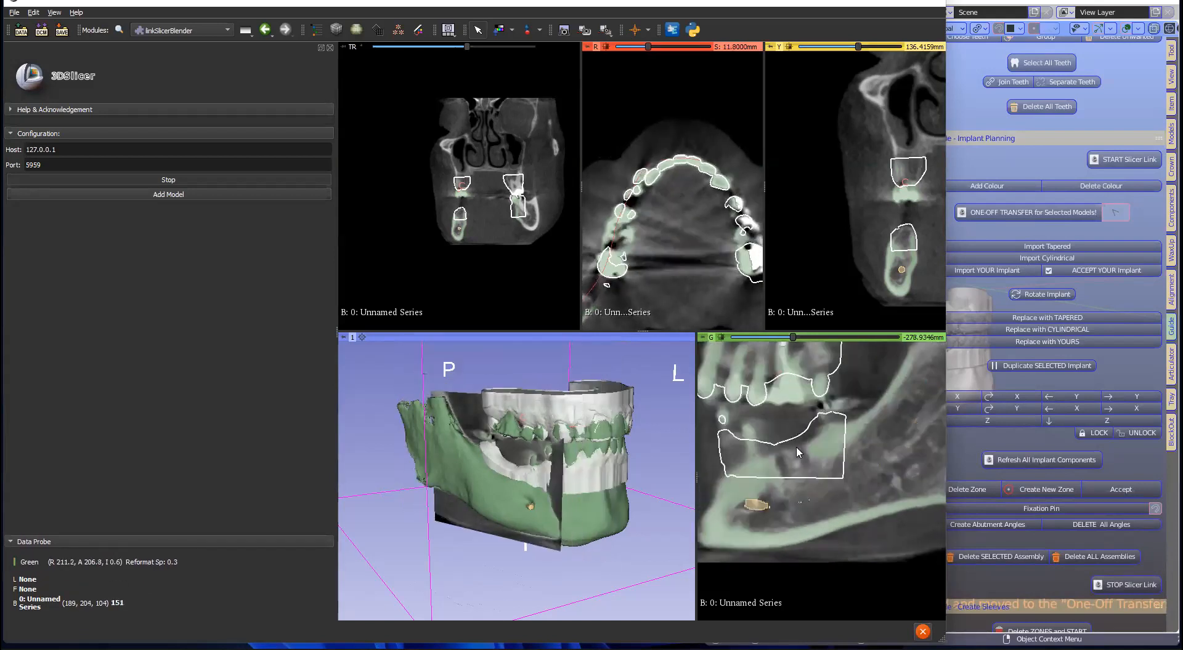
scroll(796, 446, up, 10)
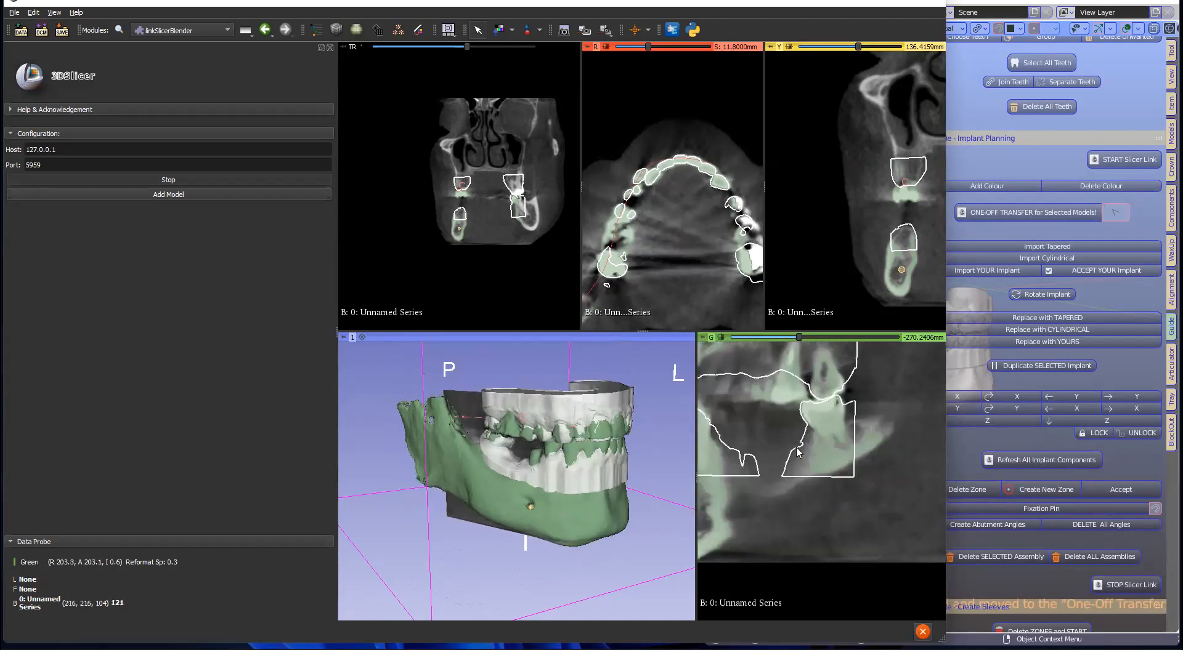
scroll(847, 399, down, 8)
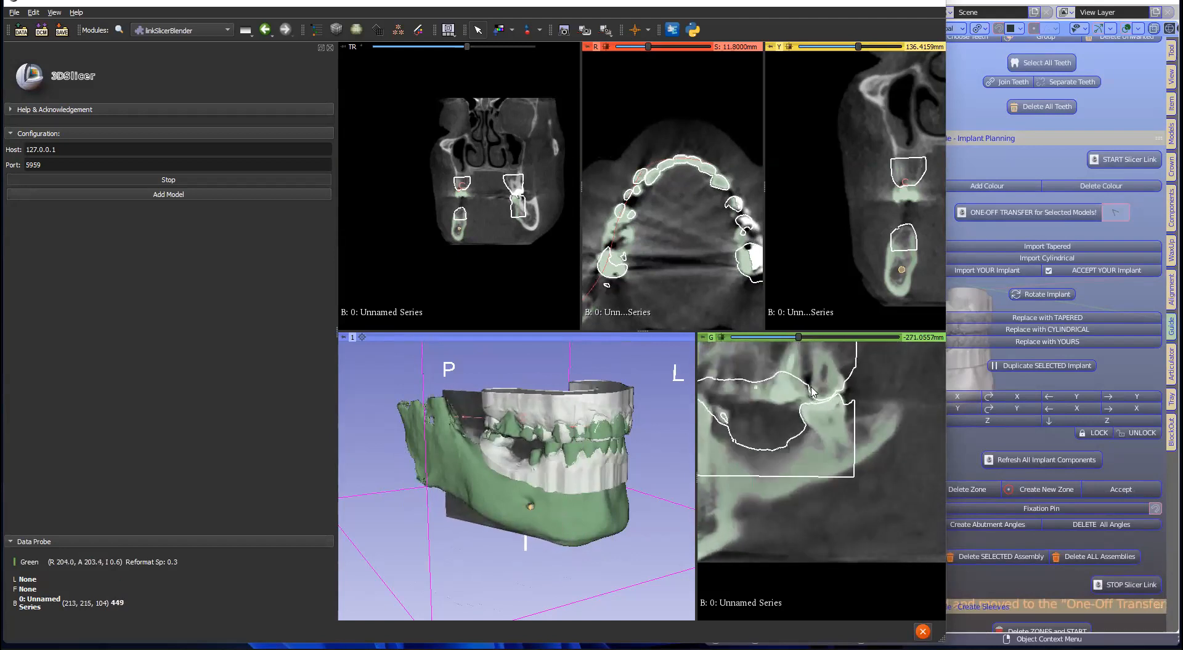
scroll(694, 221, down, 4)
scroll(695, 219, down, 10)
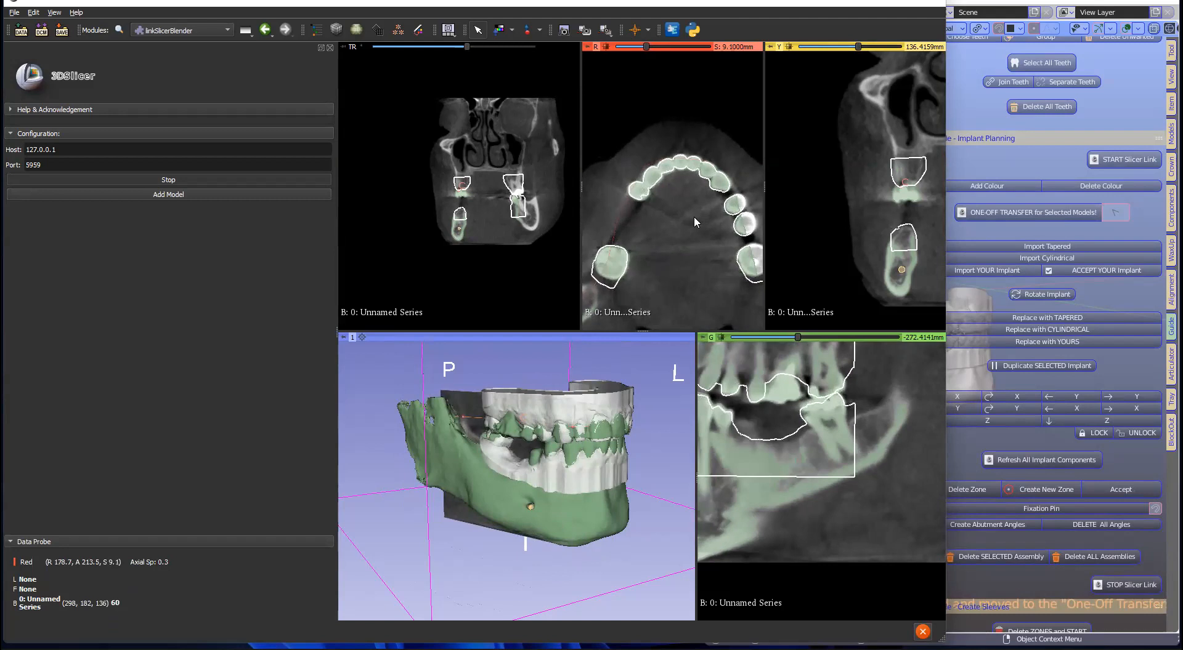
scroll(694, 218, down, 8)
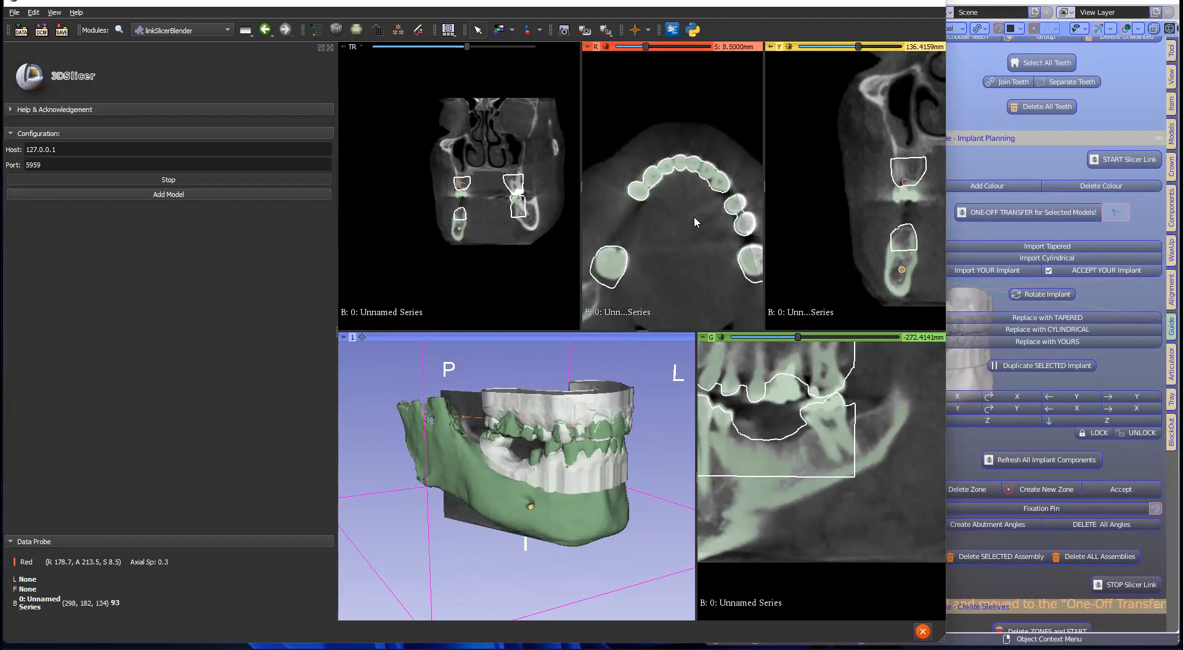
scroll(694, 216, up, 1)
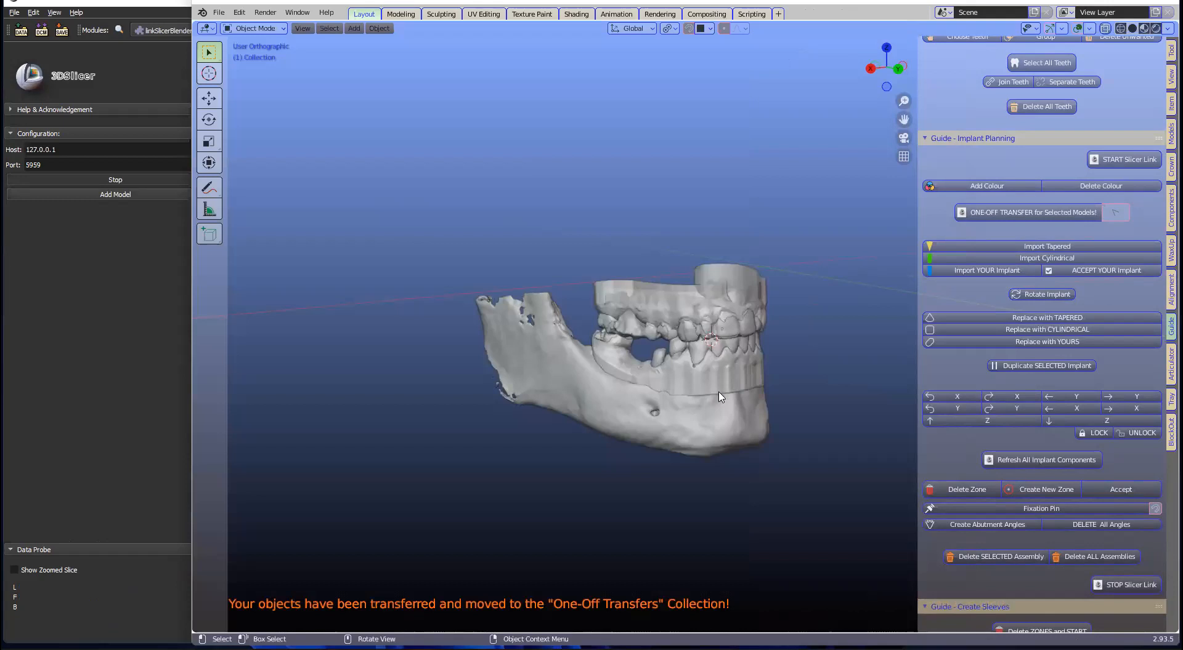
Step: Zoom in on the jaw and select the jaw mesh named destination
scroll(719, 398, up, 4)
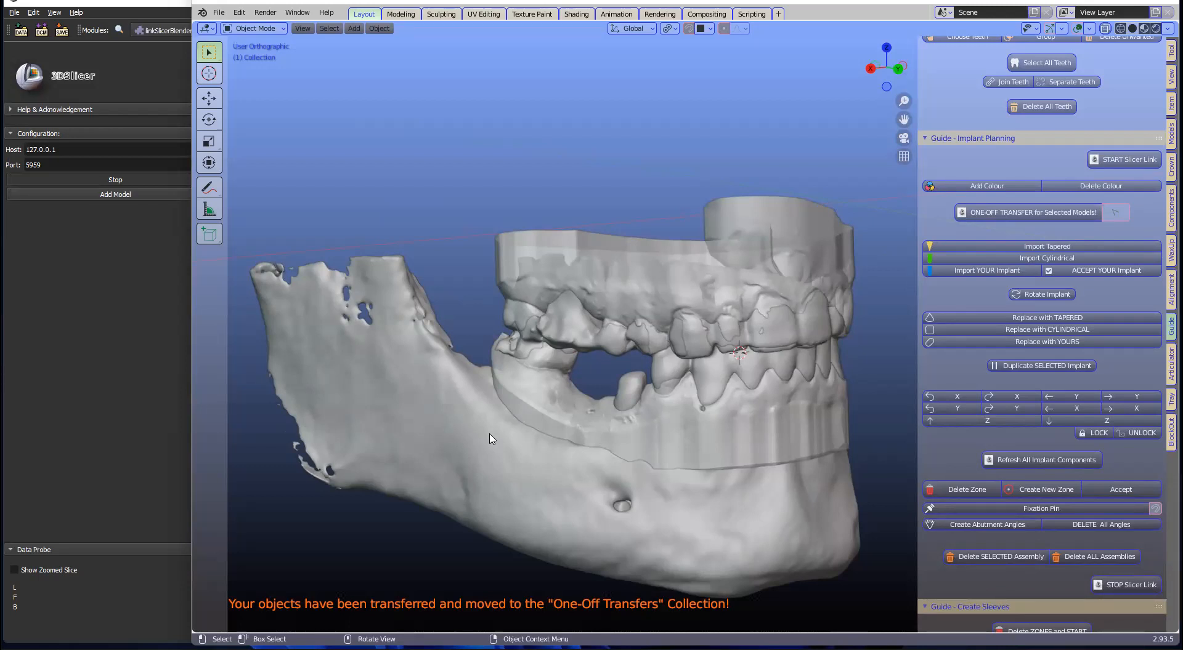
click(447, 398)
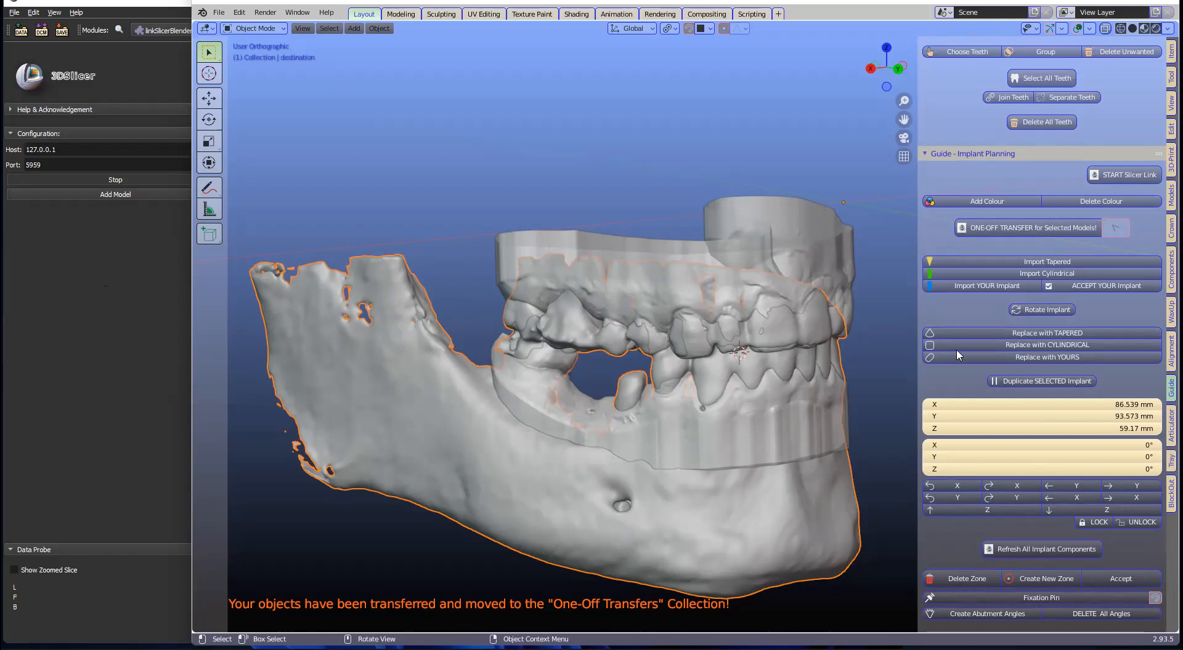
Step: Clear the jaw selection and import the generic hollow teeth set 'Teeth'
scroll(1024, 276, up, 10)
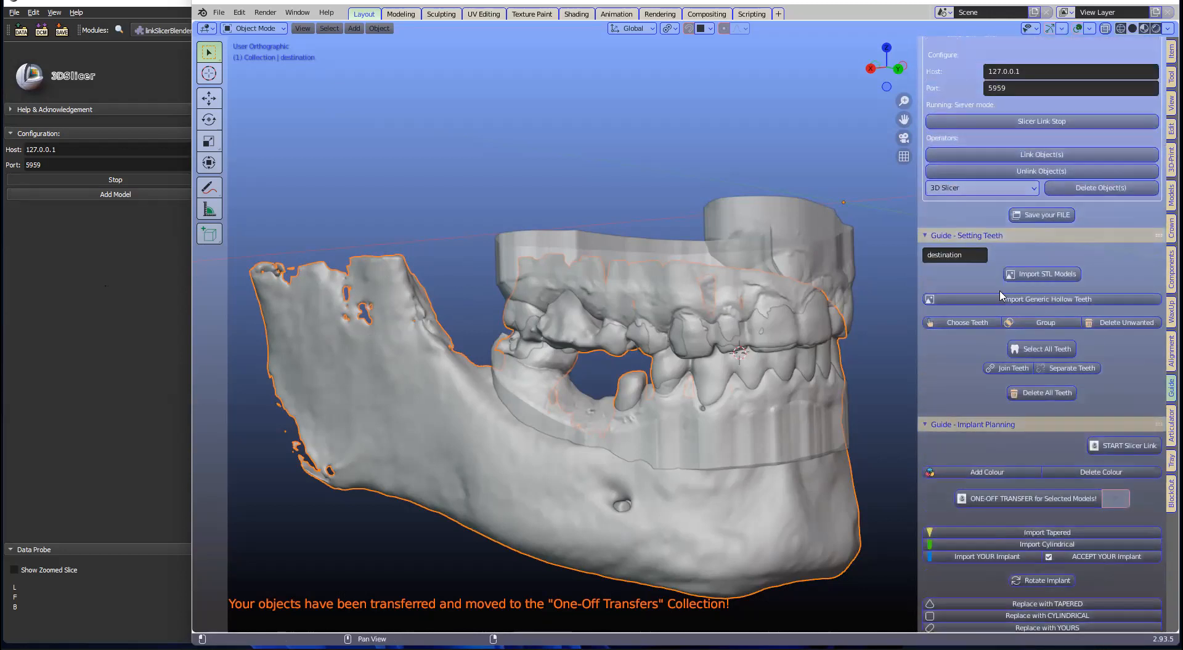
scroll(942, 387, up, 3)
click(625, 271)
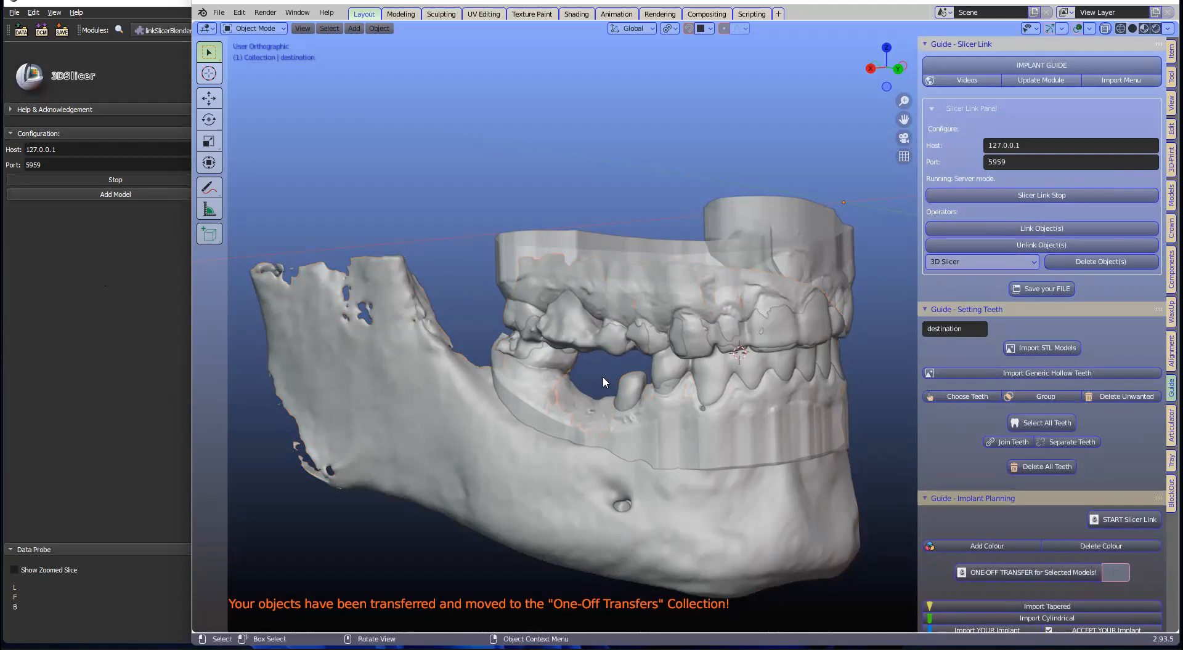
click(702, 274)
click(632, 207)
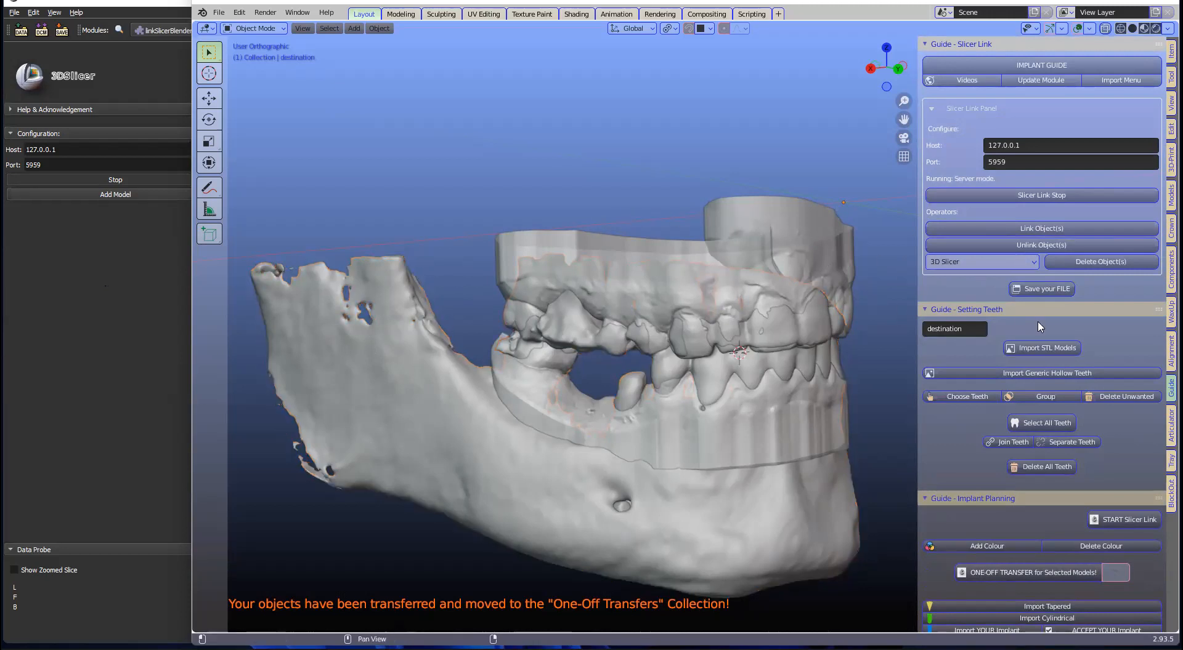
scroll(1037, 322, down, 2)
scroll(1038, 323, up, 2)
click(1050, 377)
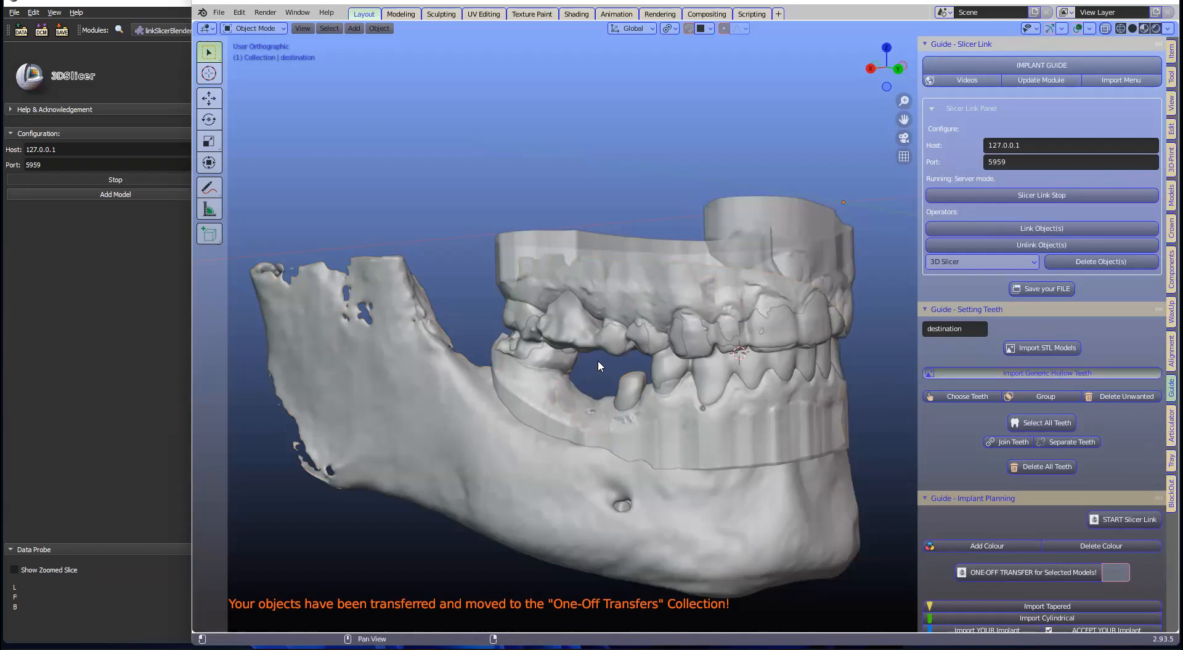
scroll(598, 359, down, 4)
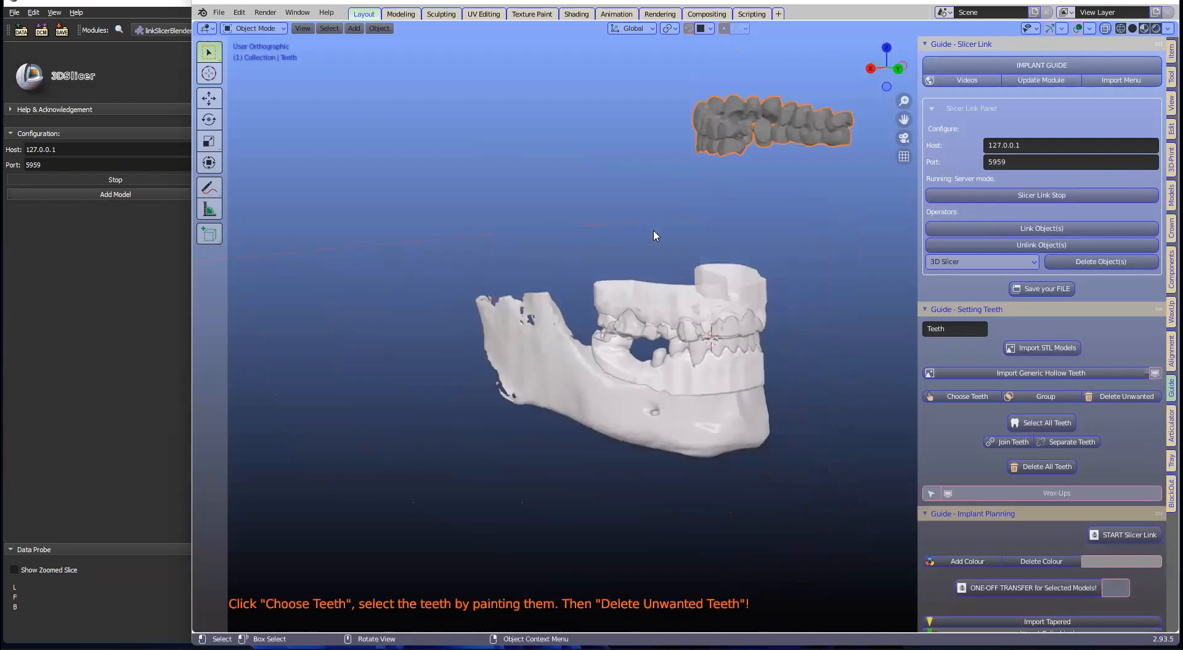
Step: Mark the three needed generic teeth in Weight Paint and delete the unpainted ones
scroll(653, 231, down, 1)
middle_drag(654, 232, 647, 516)
scroll(730, 171, up, 2)
scroll(647, 516, up, 1)
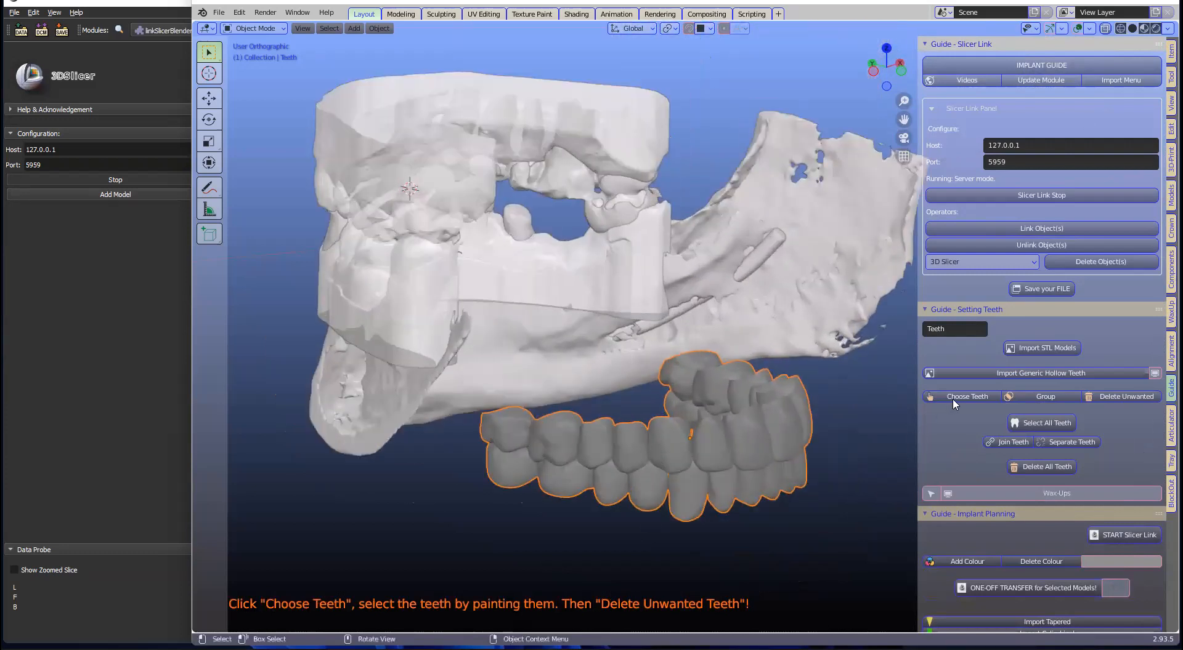
click(932, 396)
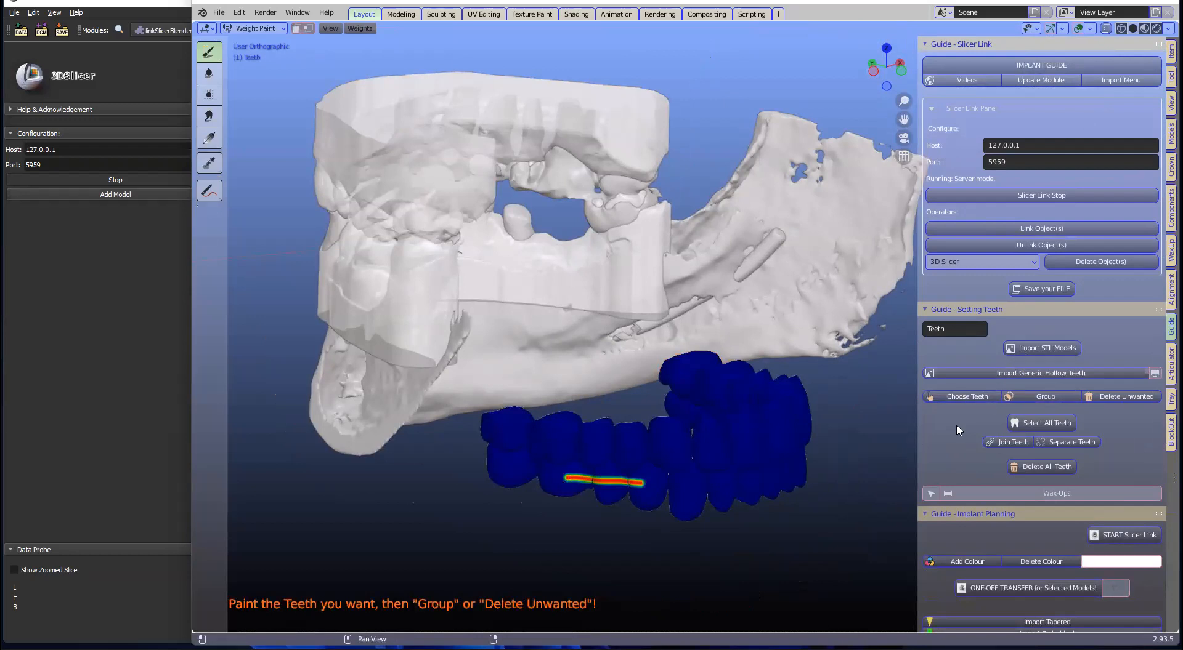
click(1100, 399)
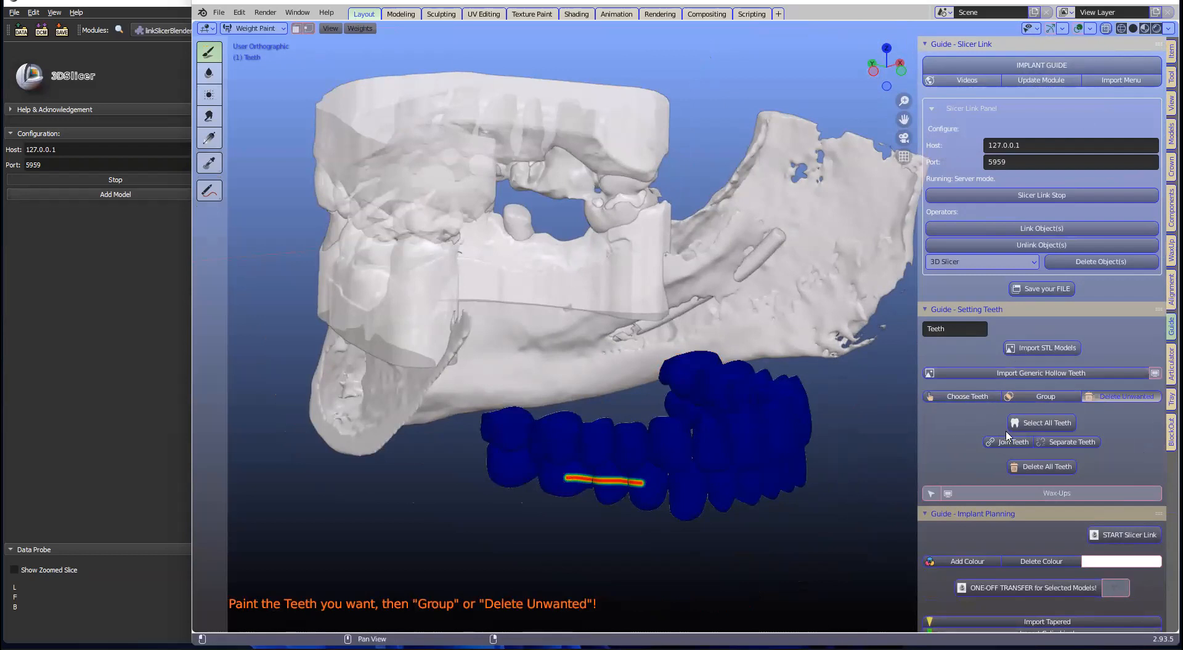
click(1027, 424)
scroll(662, 460, down, 2)
middle_drag(642, 485, 693, 388)
scroll(694, 381, down, 1)
middle_drag(625, 449, 386, 475)
Step: Move the three generic teeth onto the jaw arch
key(g)
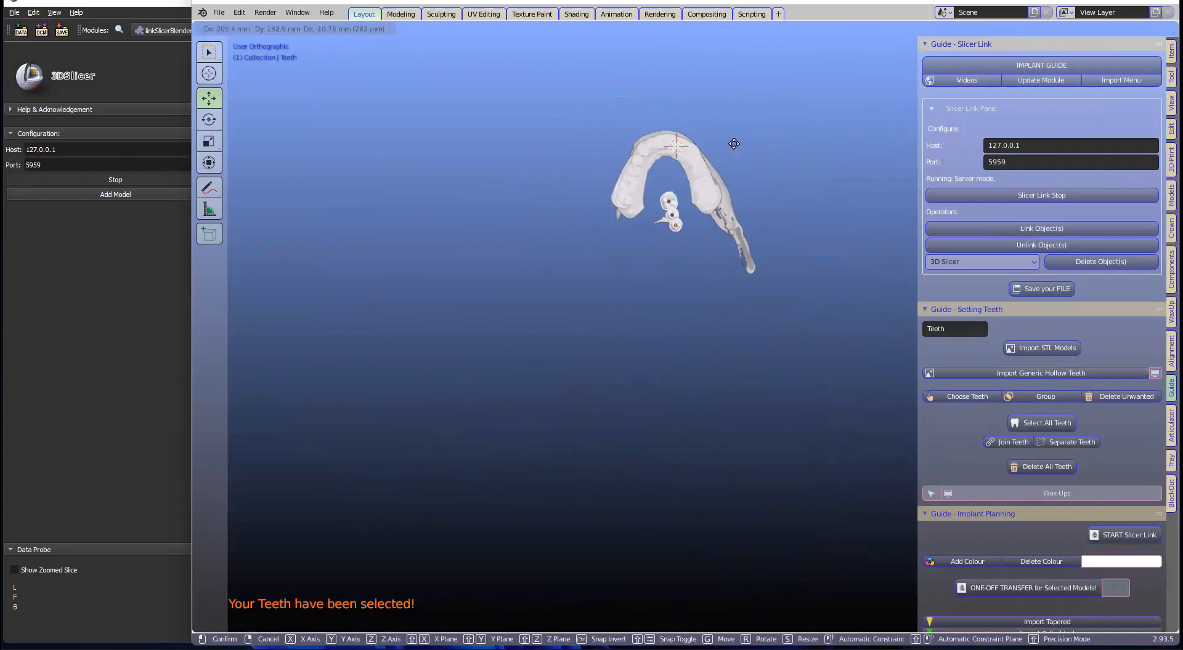
click(749, 127)
shift+middle_drag(730, 181, 648, 397)
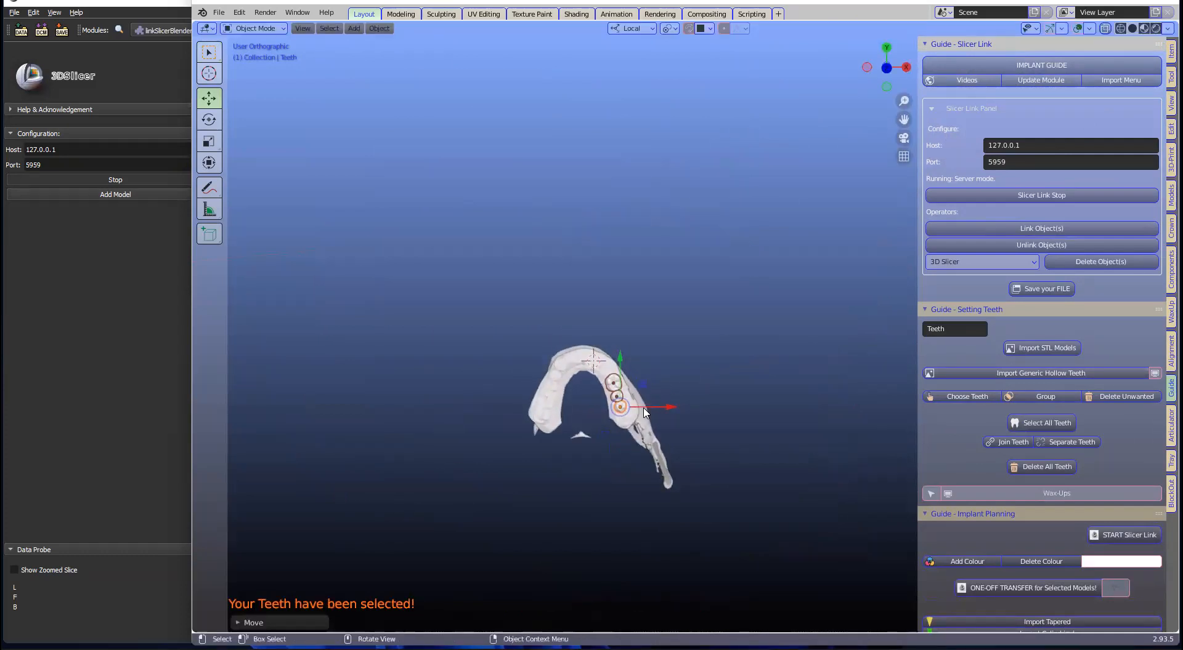
scroll(585, 444, up, 5)
shift+middle_drag(581, 444, 694, 319)
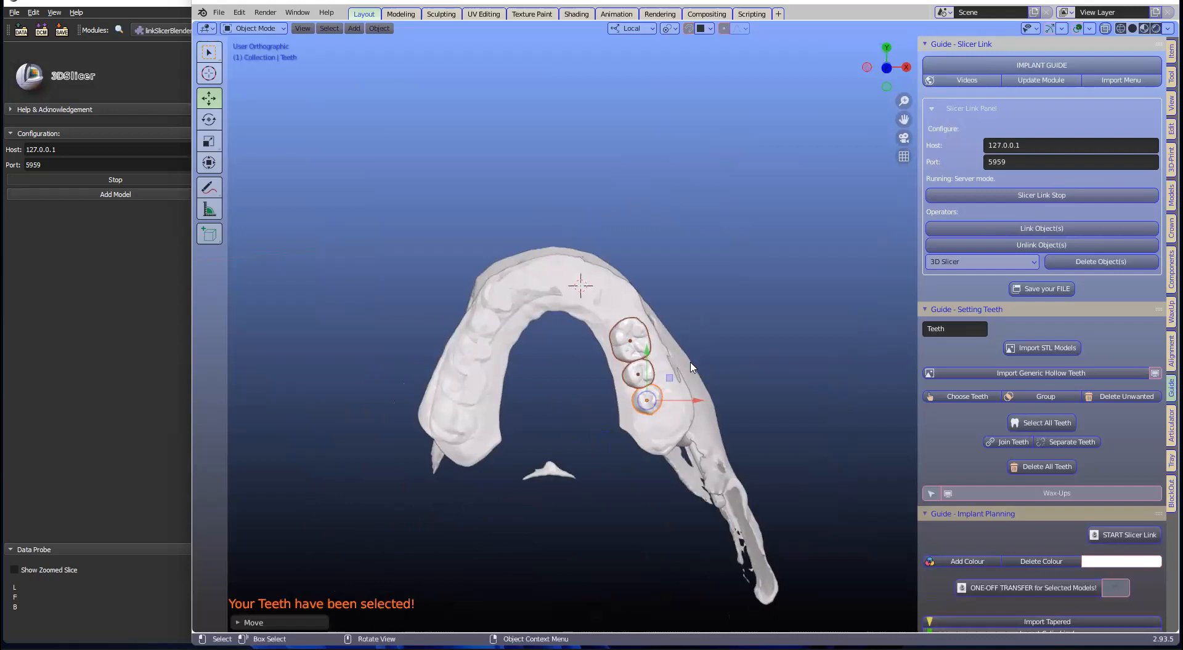
Step: Rotate and lower the teeth until they sit in the missing-tooth gap
key(r)
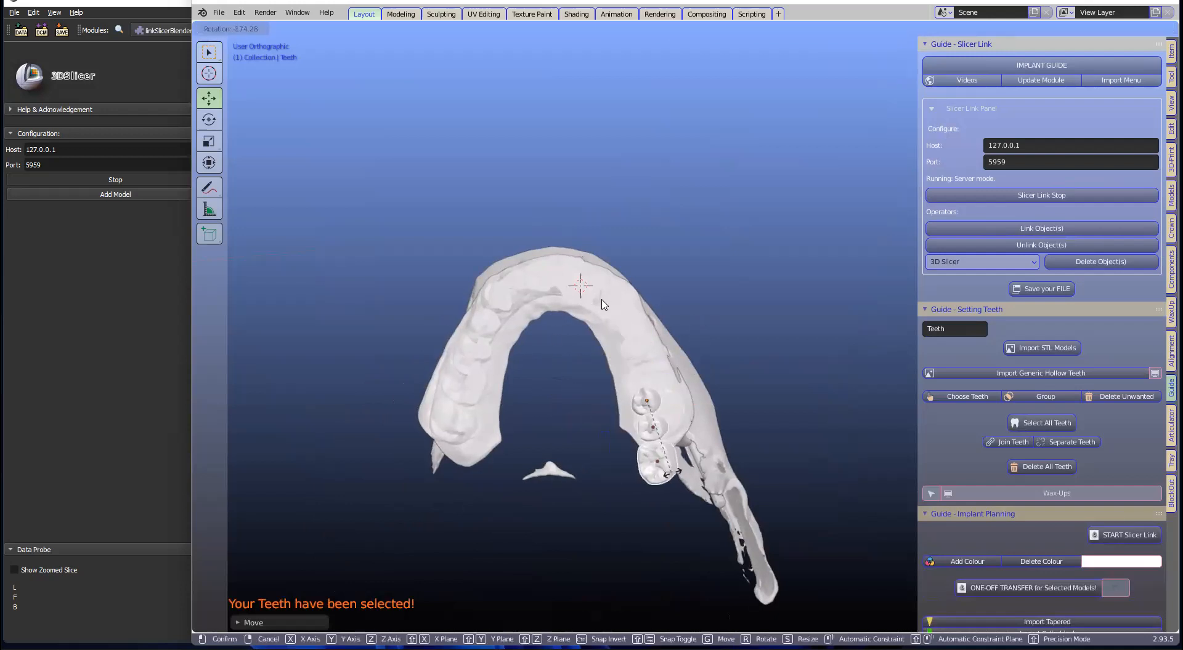
click(678, 452)
key(g)
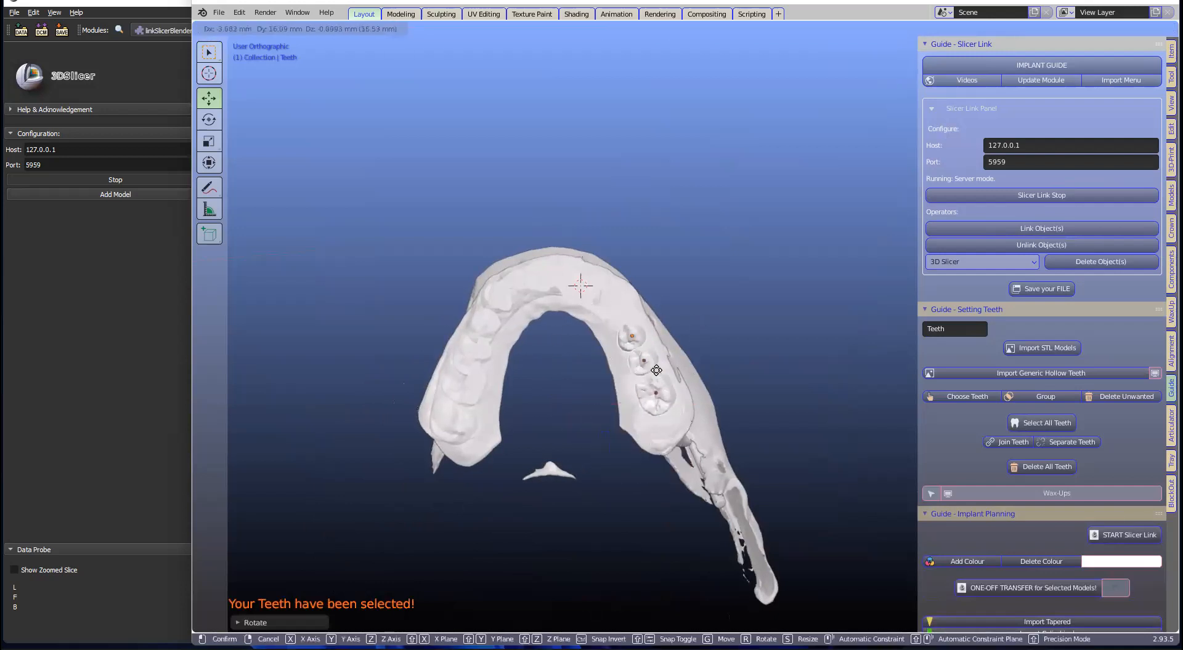
click(651, 352)
middle_drag(651, 351, 758, 381)
key(r)
click(660, 342)
key(g)
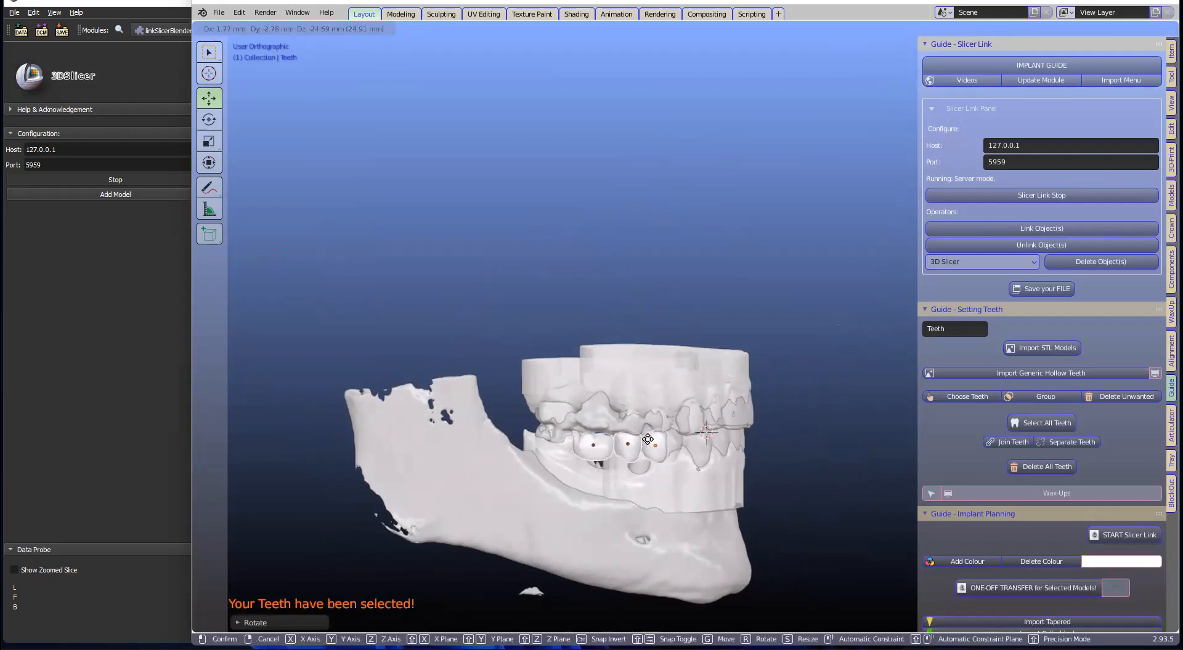
click(649, 448)
Step: Split the 3D viewport into two side-by-side views
mouse_move(599, 467)
middle_down()
mouse_move(557, 471)
mouse_move(595, 471)
middle_up()
scroll(595, 471, up, 5)
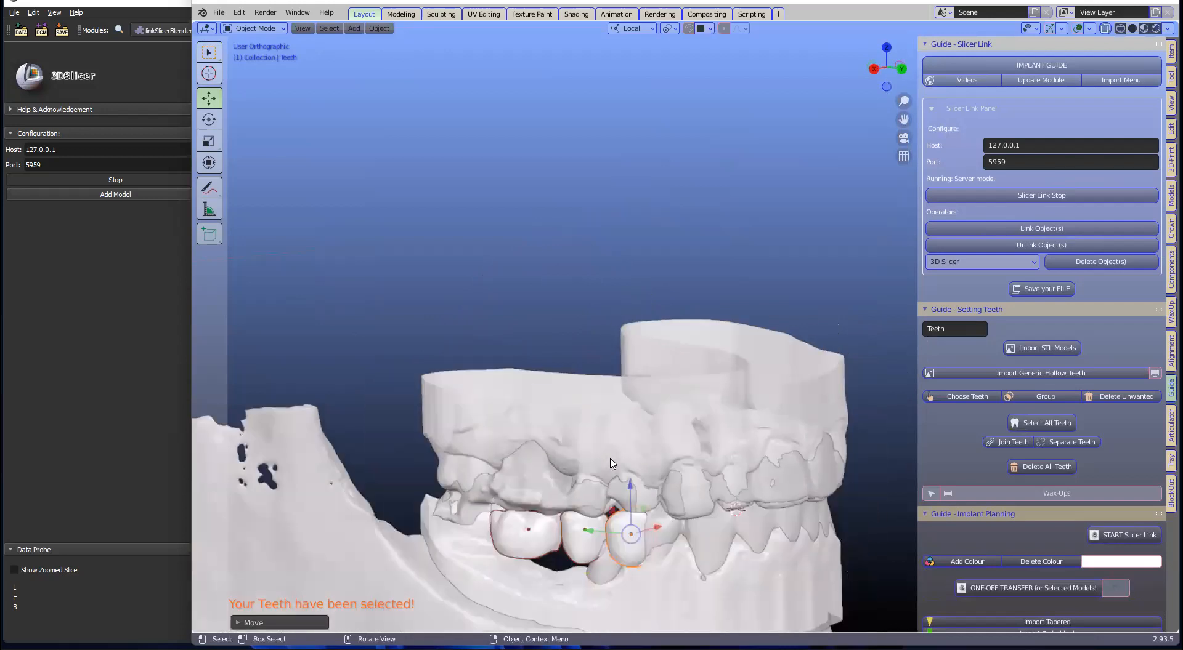
scroll(560, 370, down, 2)
shift+middle_drag(475, 407, 472, 315)
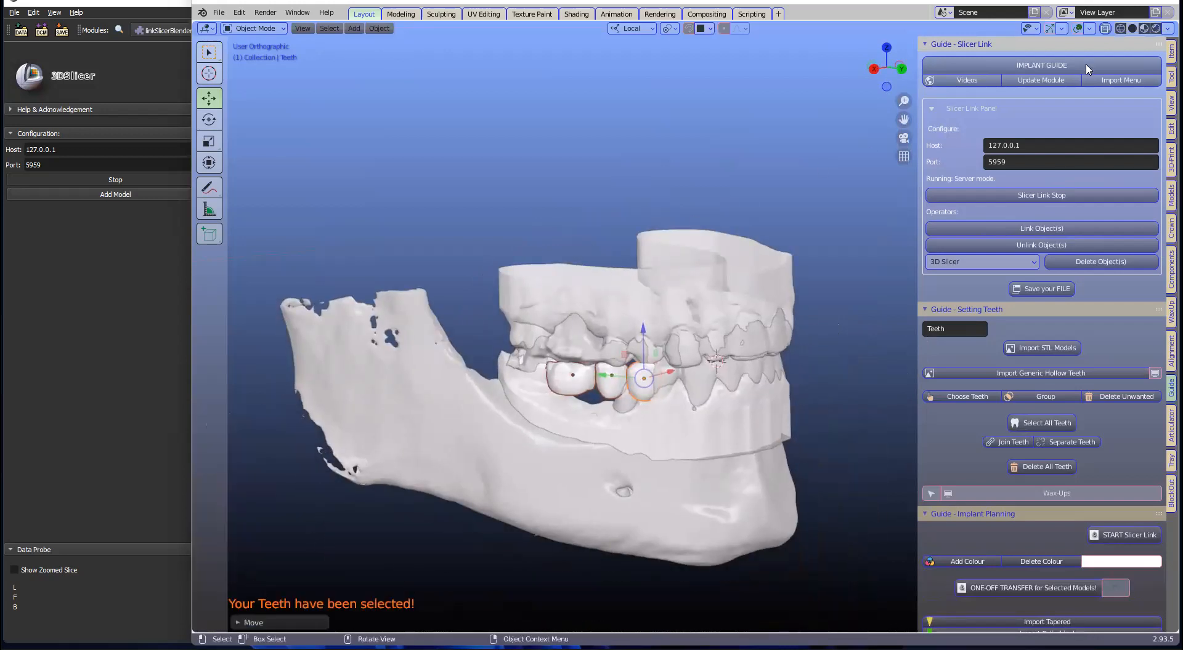
drag(1177, 23, 948, 37)
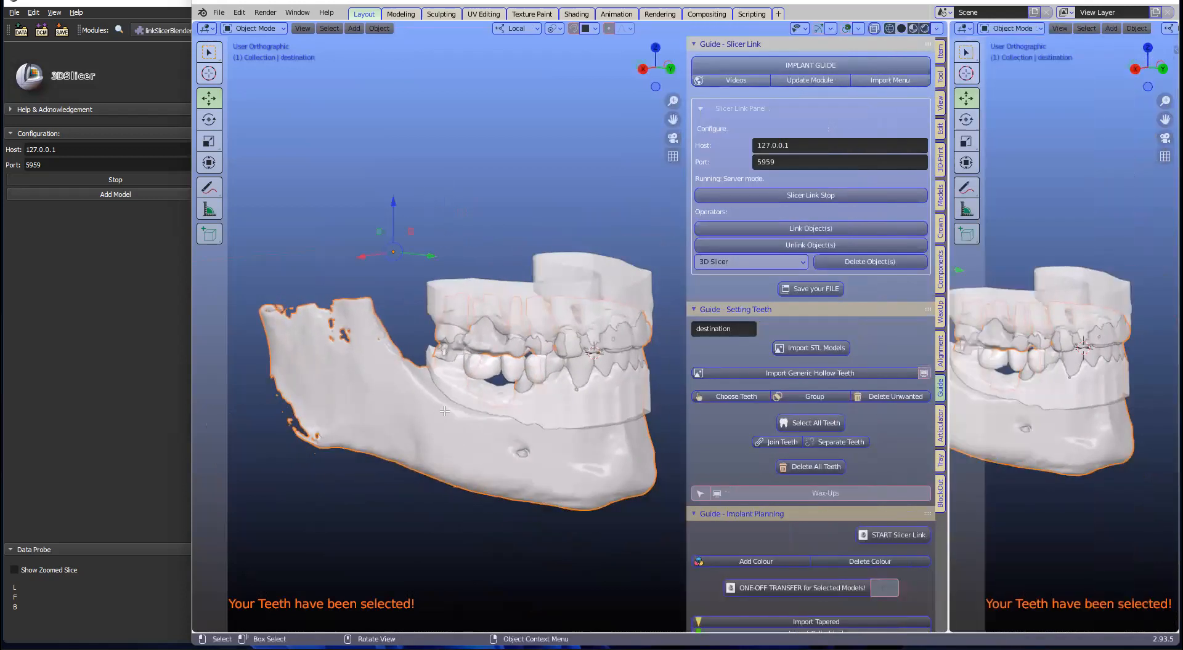
Step: Turn the right-hand area into the Outliner and adjust its width
middle_drag(458, 402, 900, 68)
click(963, 28)
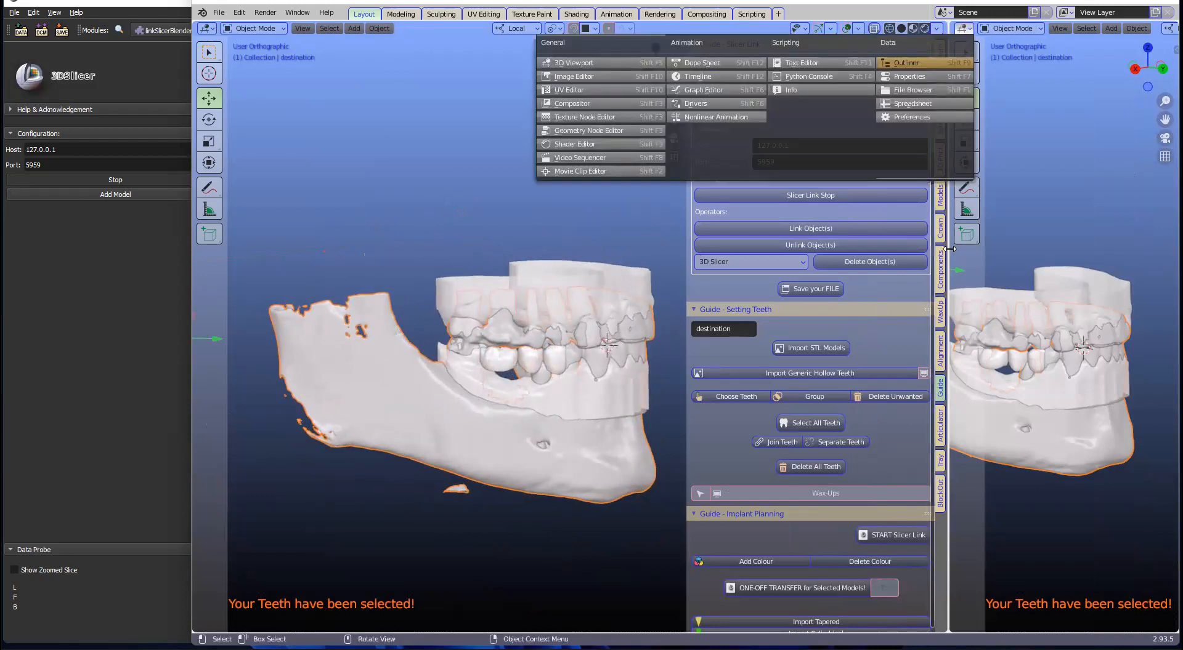
click(912, 51)
drag(948, 154, 1011, 150)
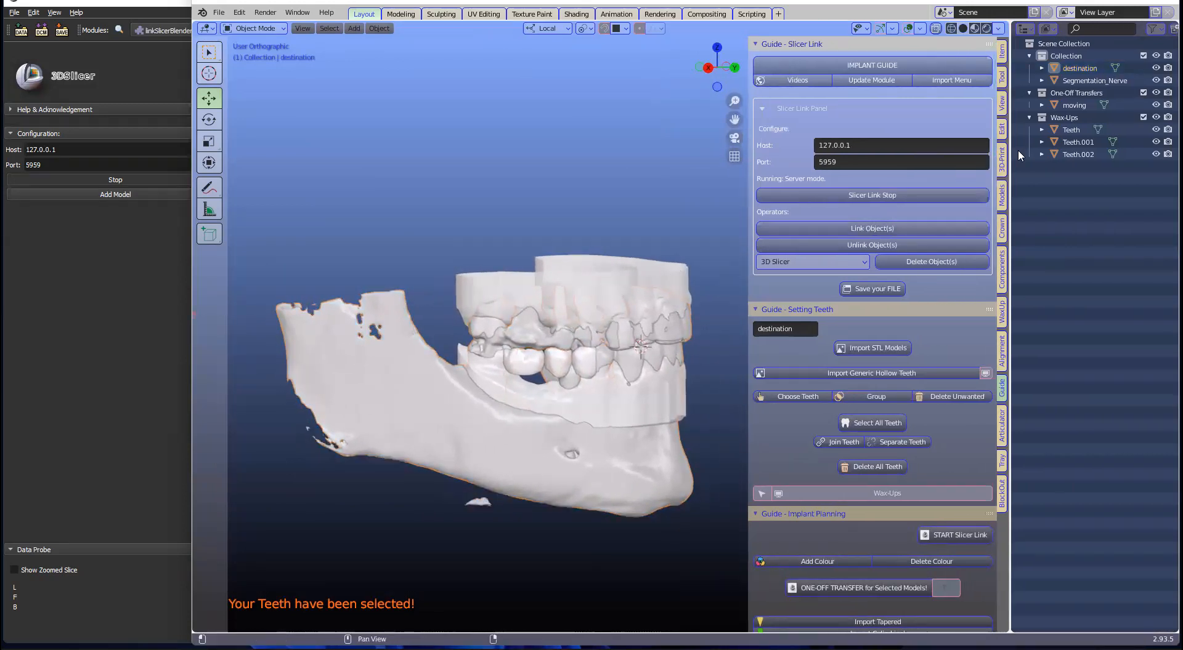
drag(1010, 193, 940, 210)
Step: Show viewport toggles in the Outliner filter, select 'moving' and apply Separate Teeth
click(1147, 28)
click(1085, 68)
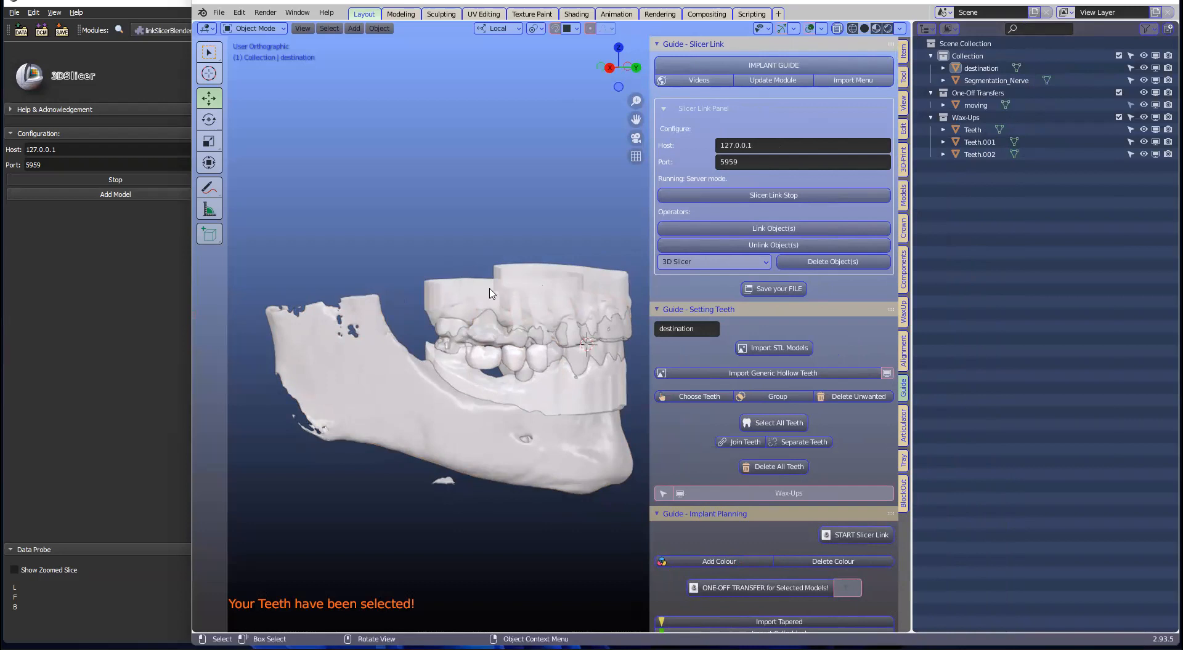
click(1130, 93)
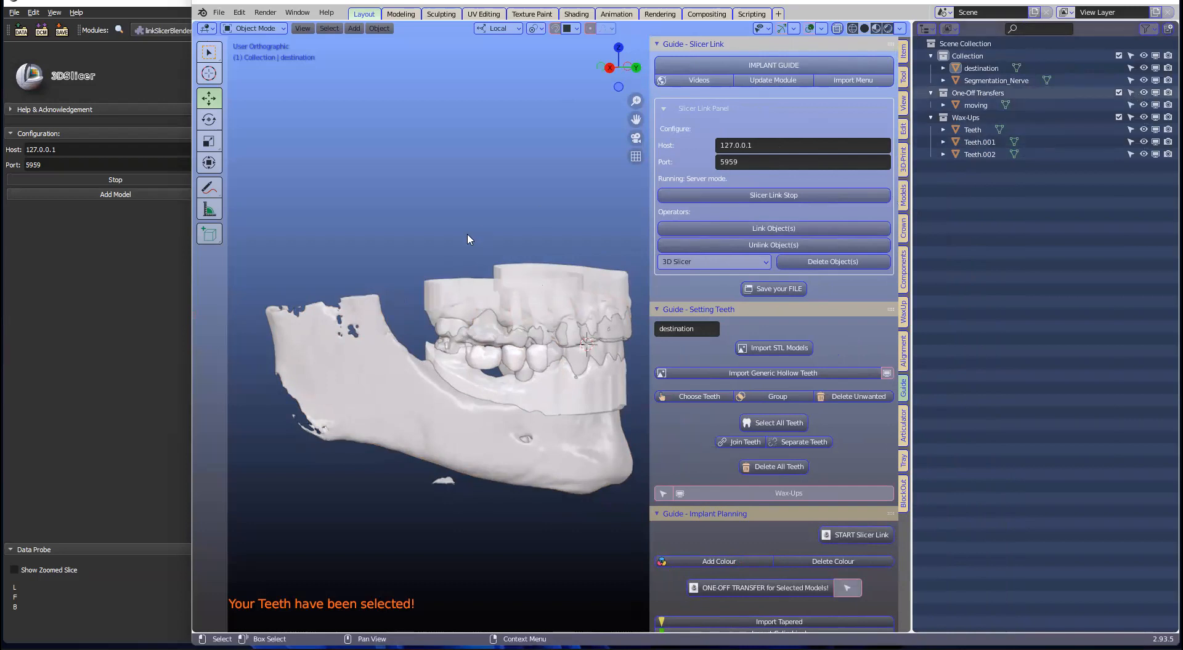
click(474, 288)
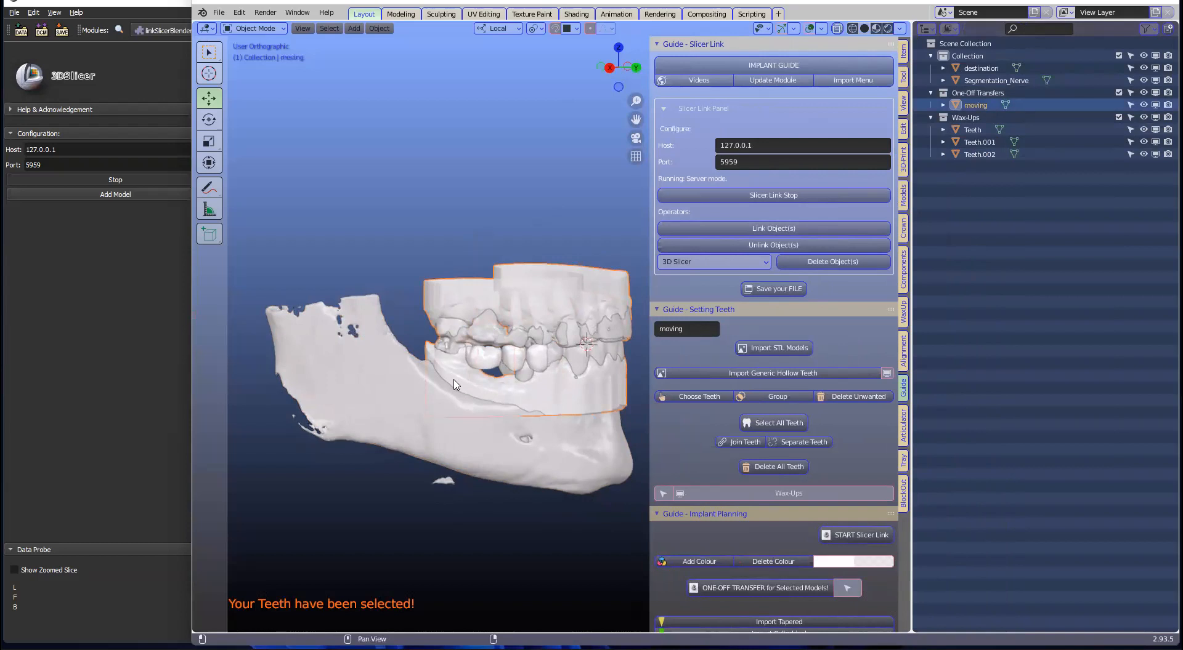
scroll(505, 342, up, 2)
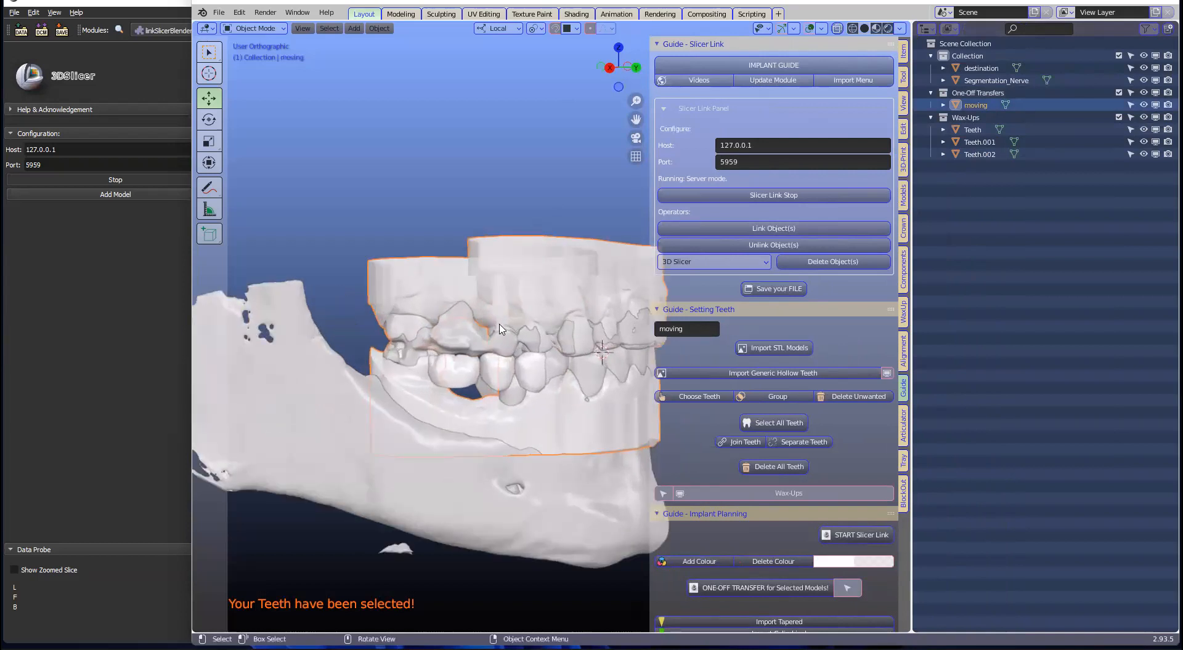
scroll(500, 329, down, 1)
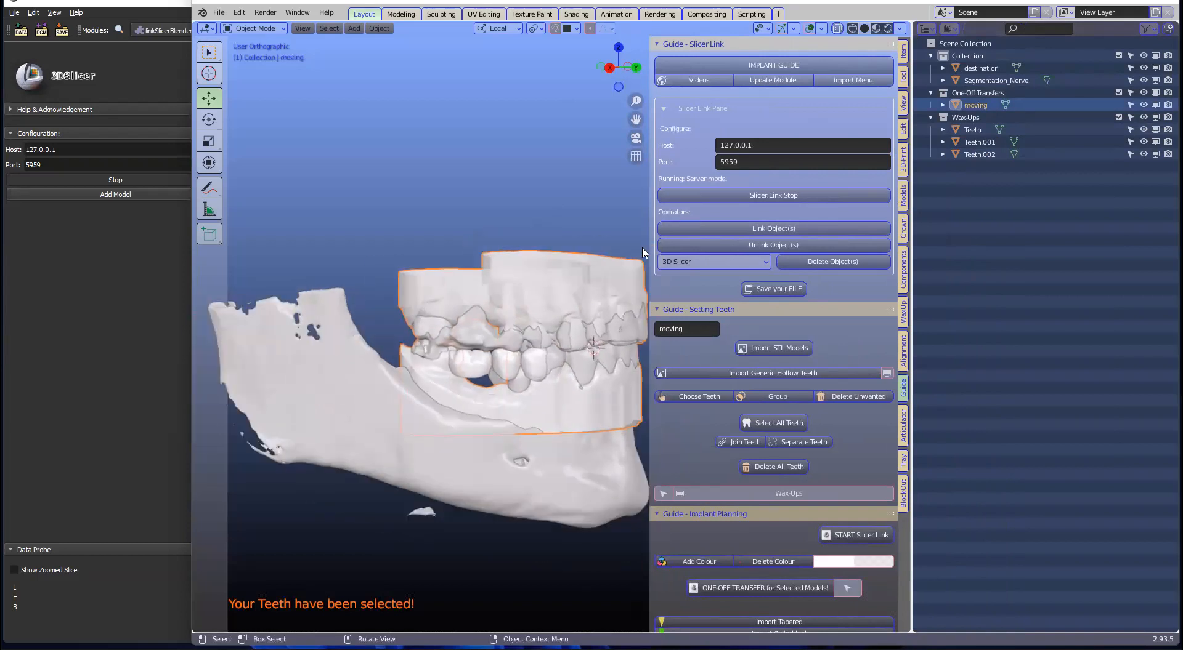
click(799, 445)
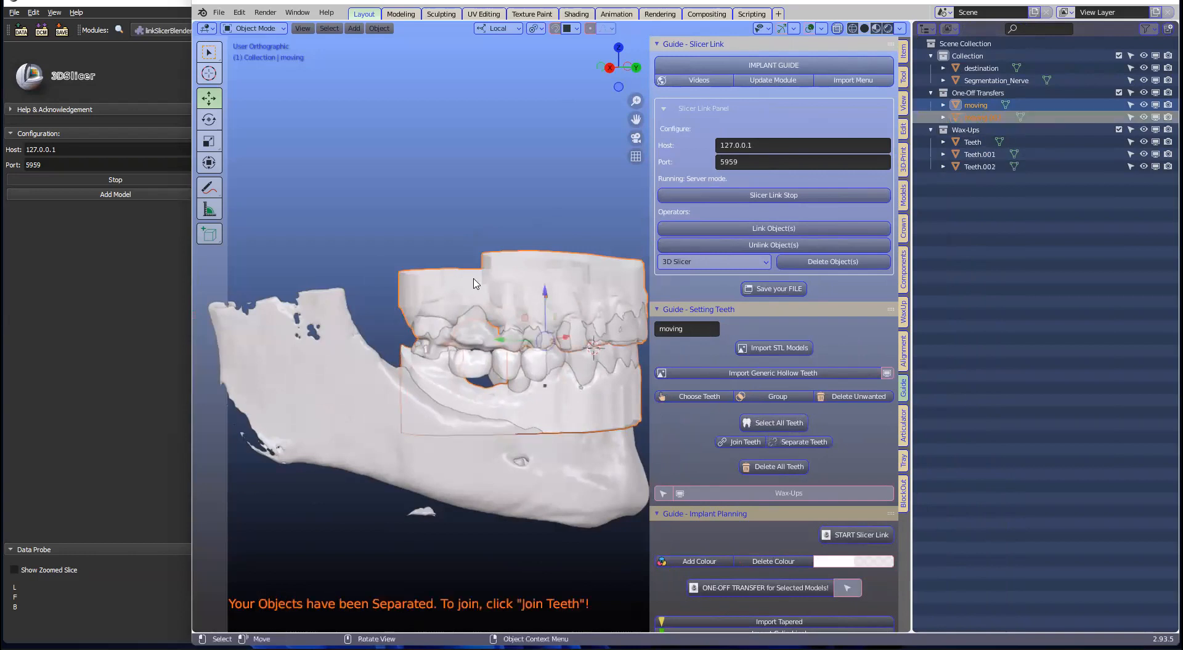
Step: Move the 'moving' object into a new collection named 'hidden'
key(m)
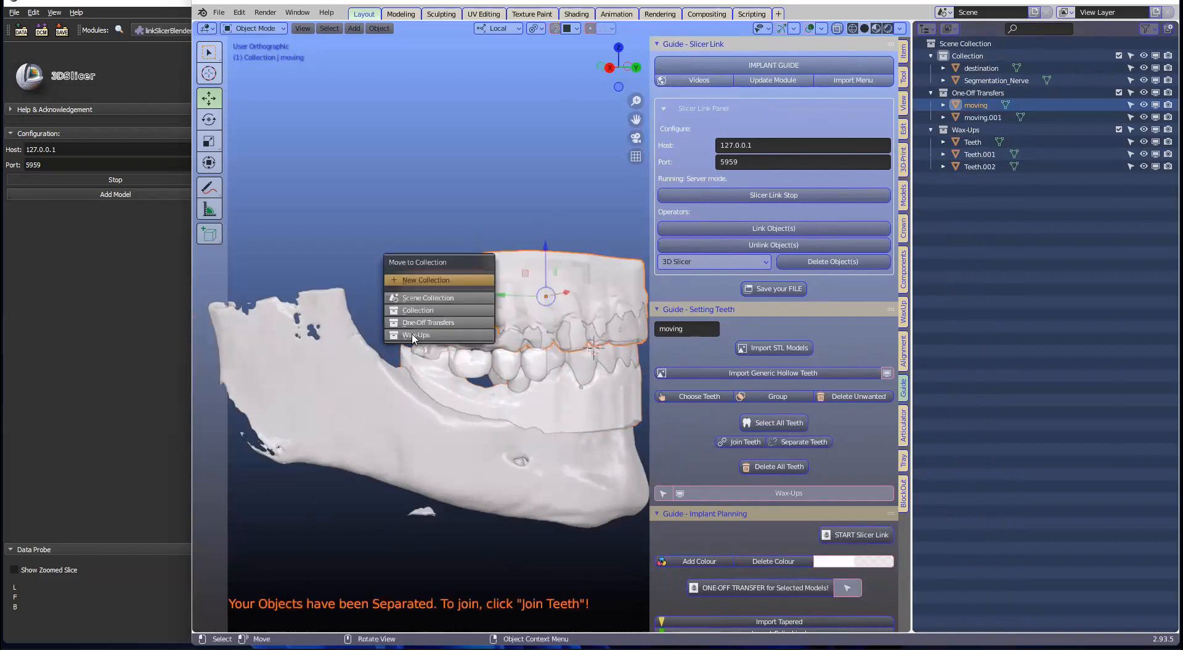
click(431, 280)
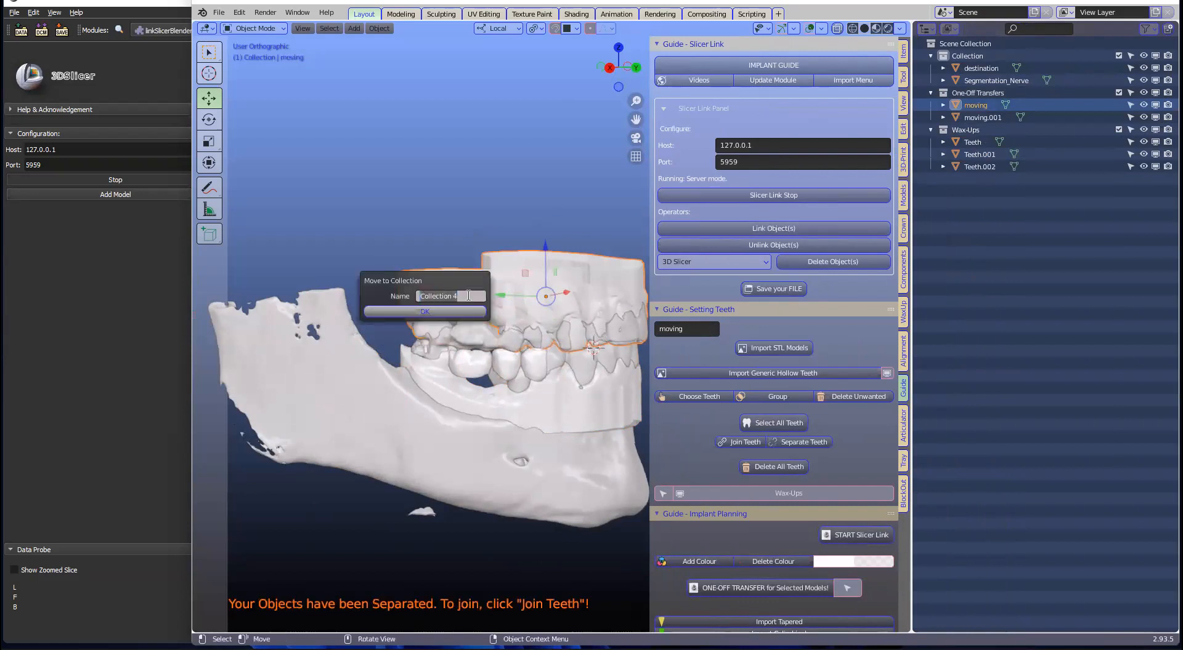
text(hidden)
key(Return)
click(443, 312)
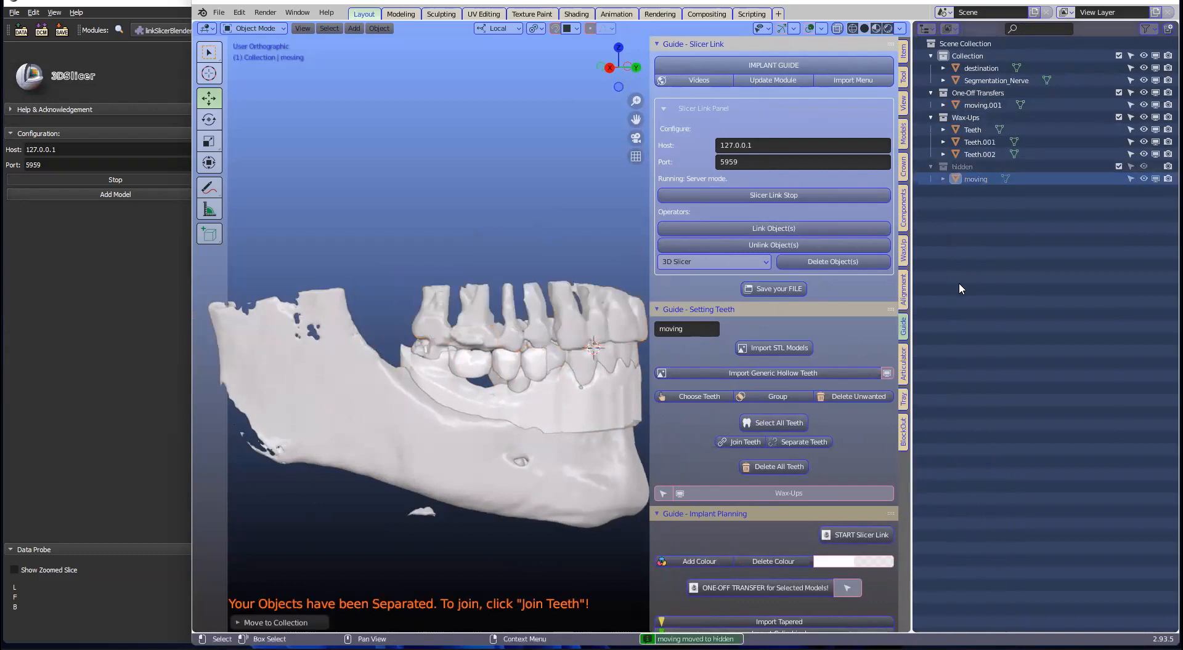
Step: Move the 'destination' jaw into a new 'icp' collection and hide it
click(487, 473)
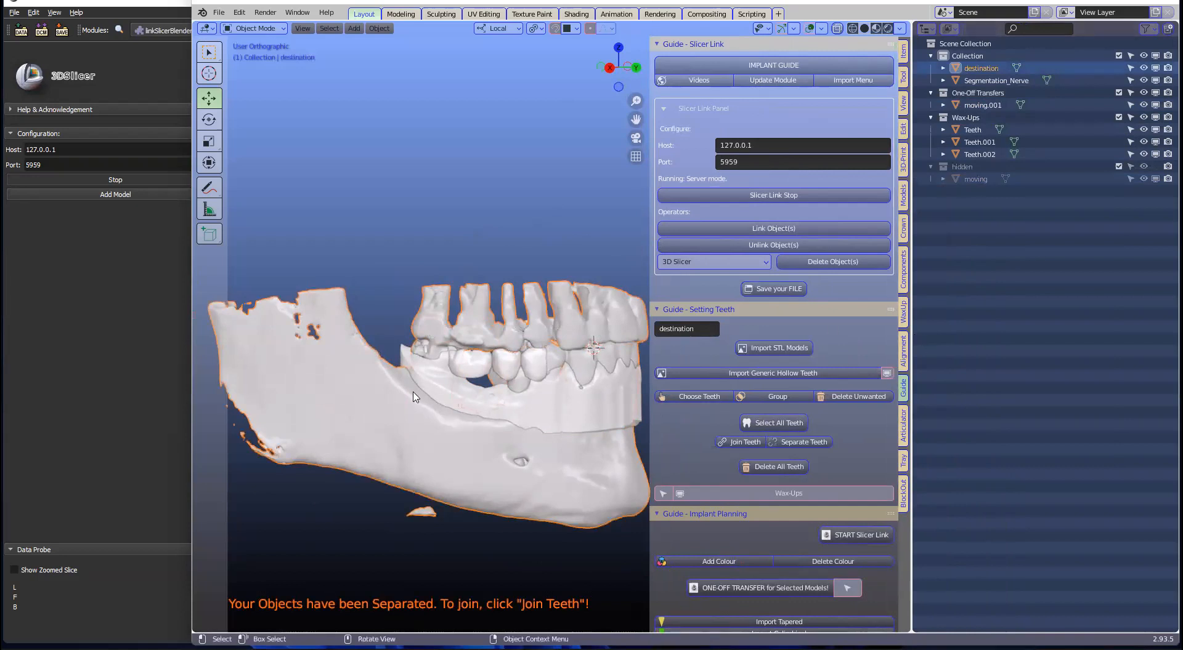
key(m)
click(367, 393)
click(357, 411)
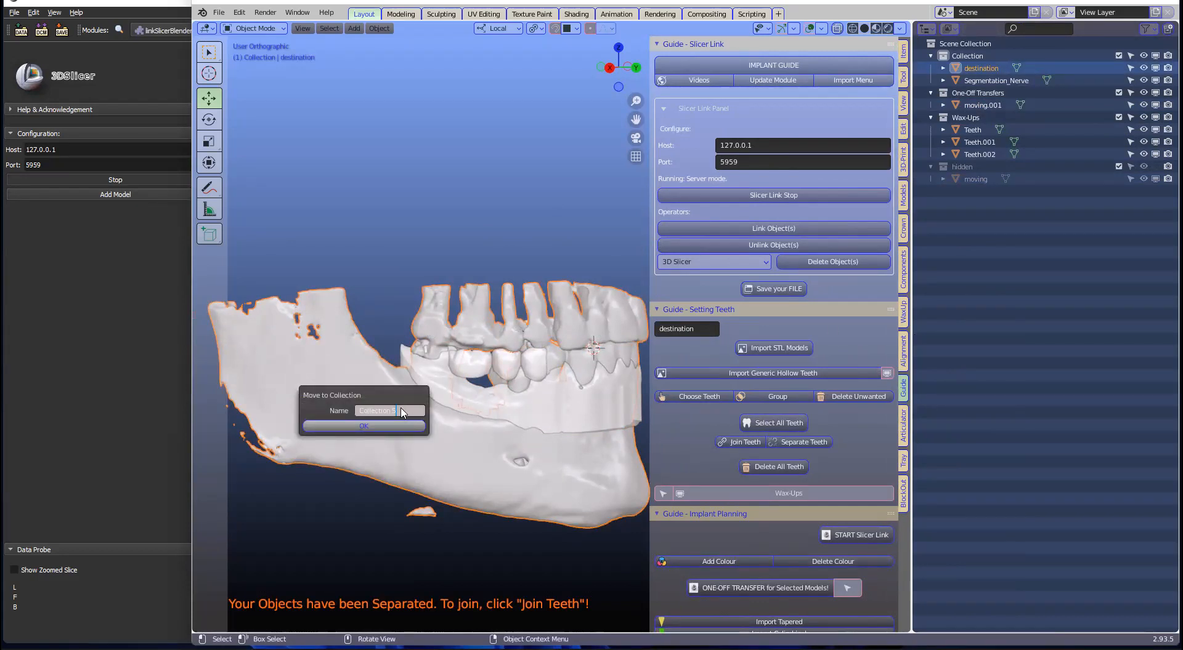
key(BackSpace)
text(icp)
click(348, 425)
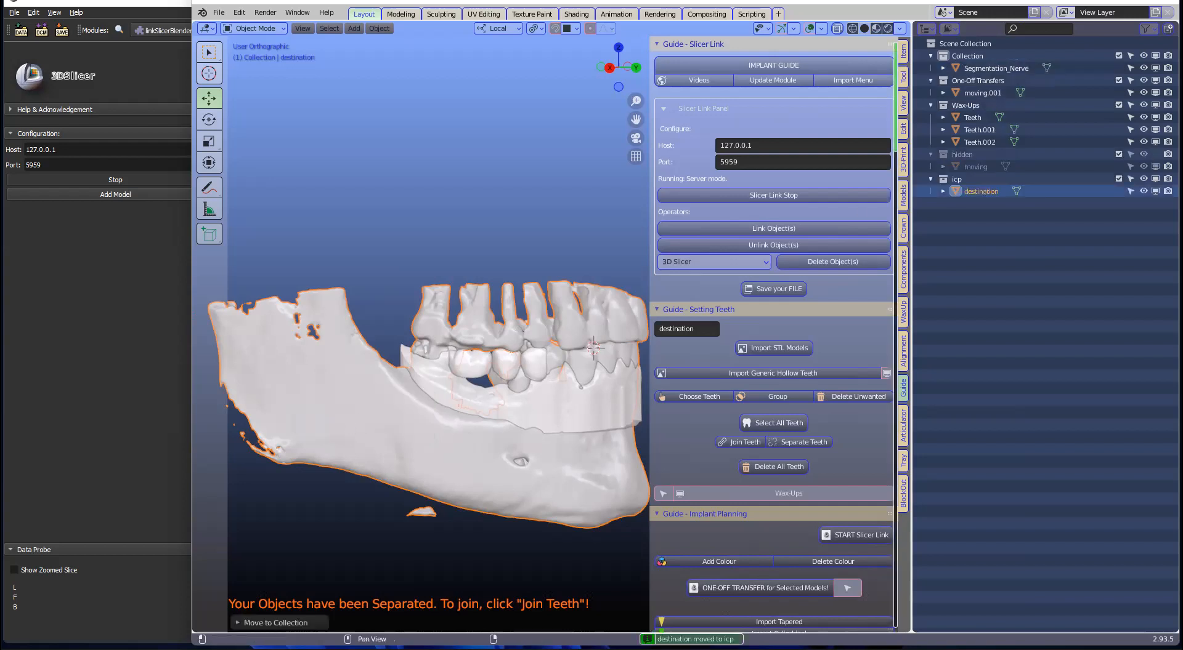
click(1156, 180)
Step: Select the molar, middle and front teeth and scale them slightly smaller
drag(912, 268, 1085, 280)
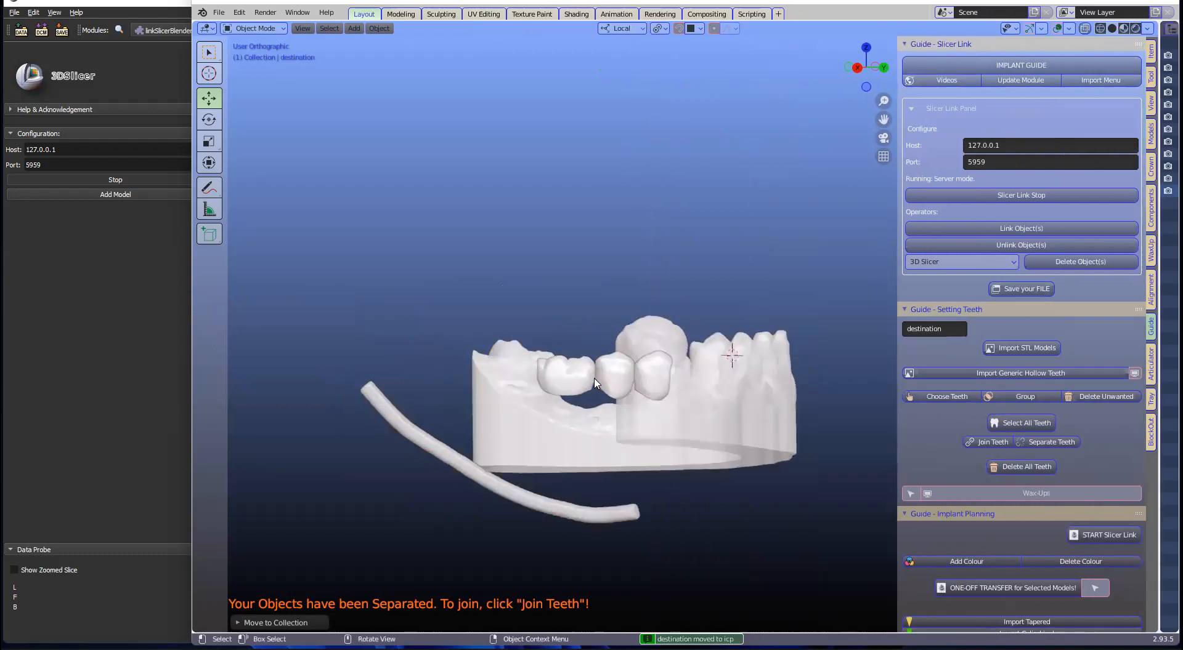
middle_drag(620, 313, 614, 363)
click(569, 365)
shift+click(616, 363)
shift+click(650, 364)
middle_drag(551, 410, 799, 334)
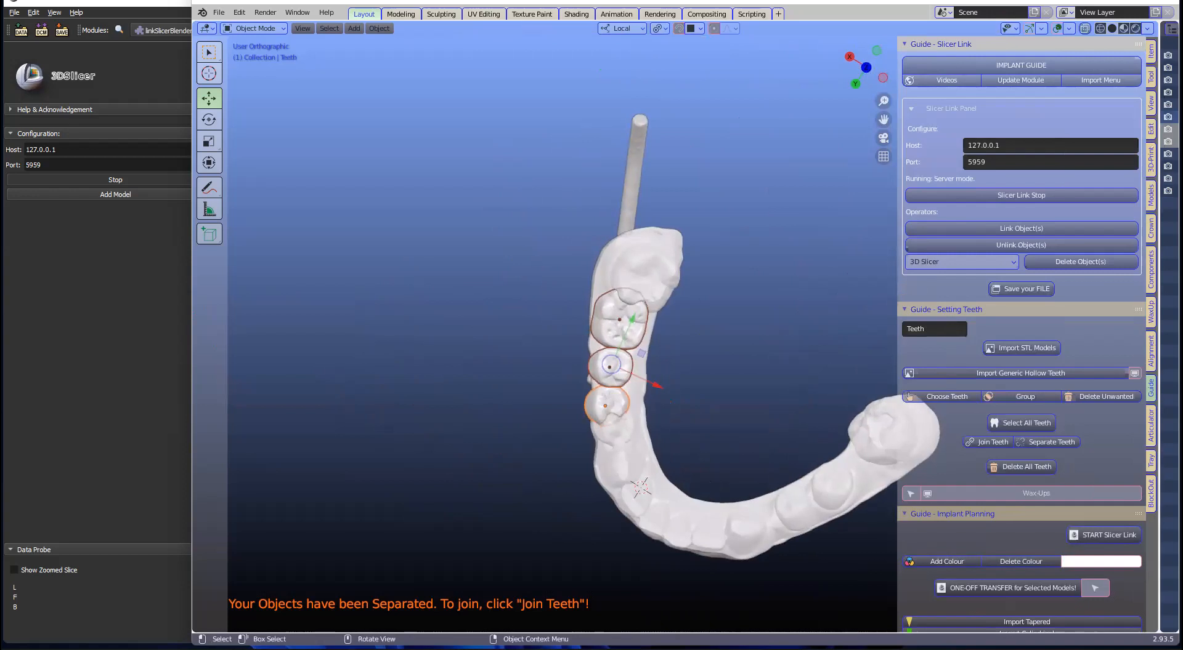
scroll(799, 333, up, 2)
scroll(781, 330, up, 1)
key(s)
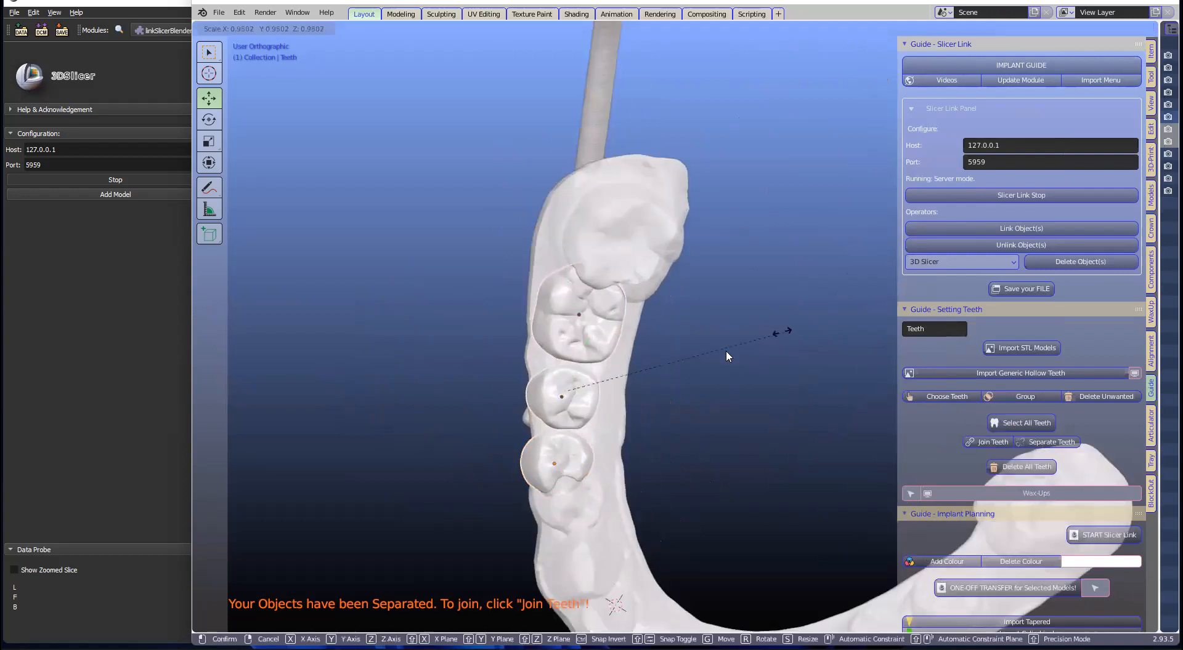
click(765, 337)
Step: Set the pivot point to the active tooth and rescale the teeth
shift+middle_drag(788, 301, 745, 343)
scroll(745, 343, up, 1)
key(s)
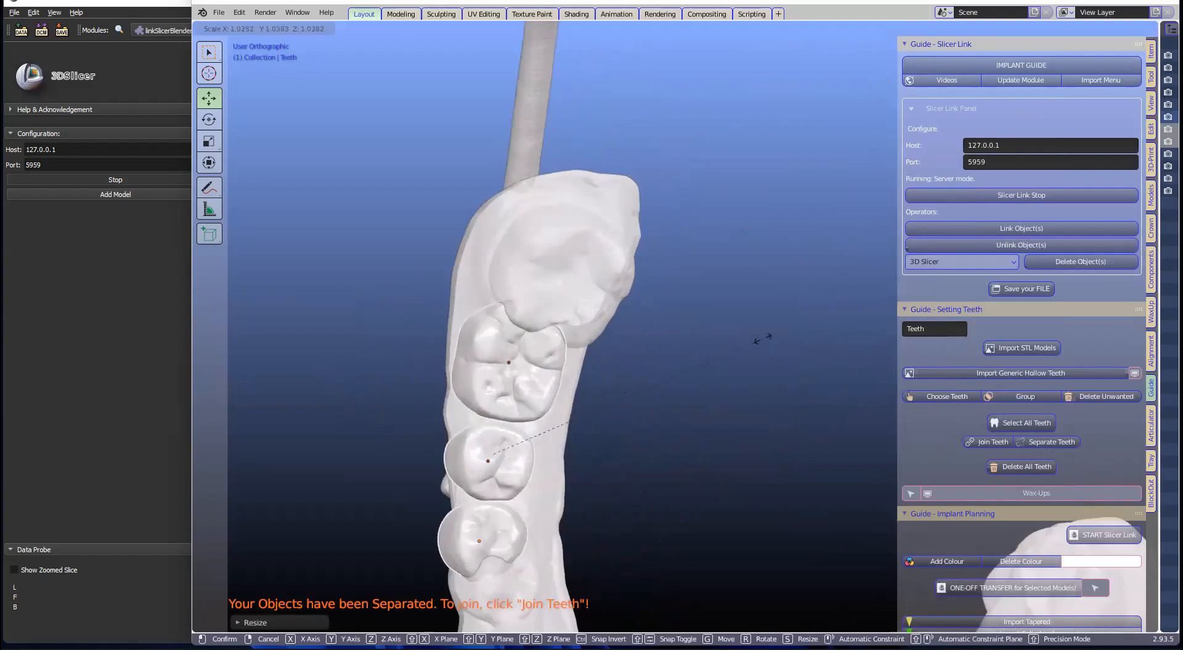
click(744, 25)
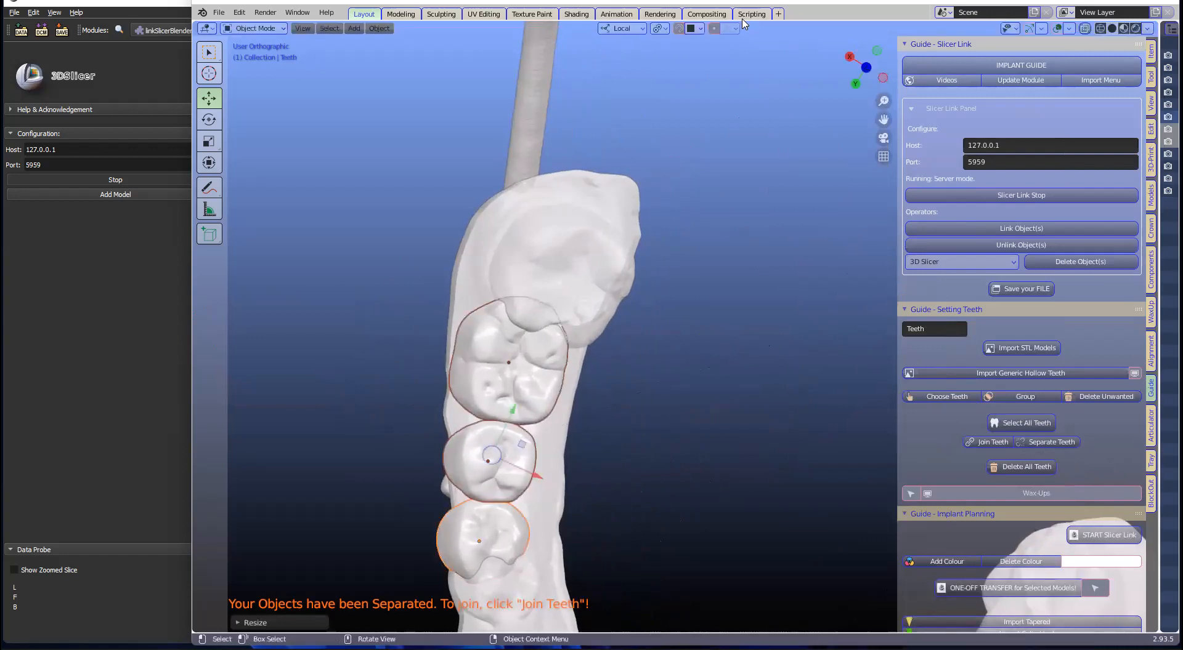
click(658, 29)
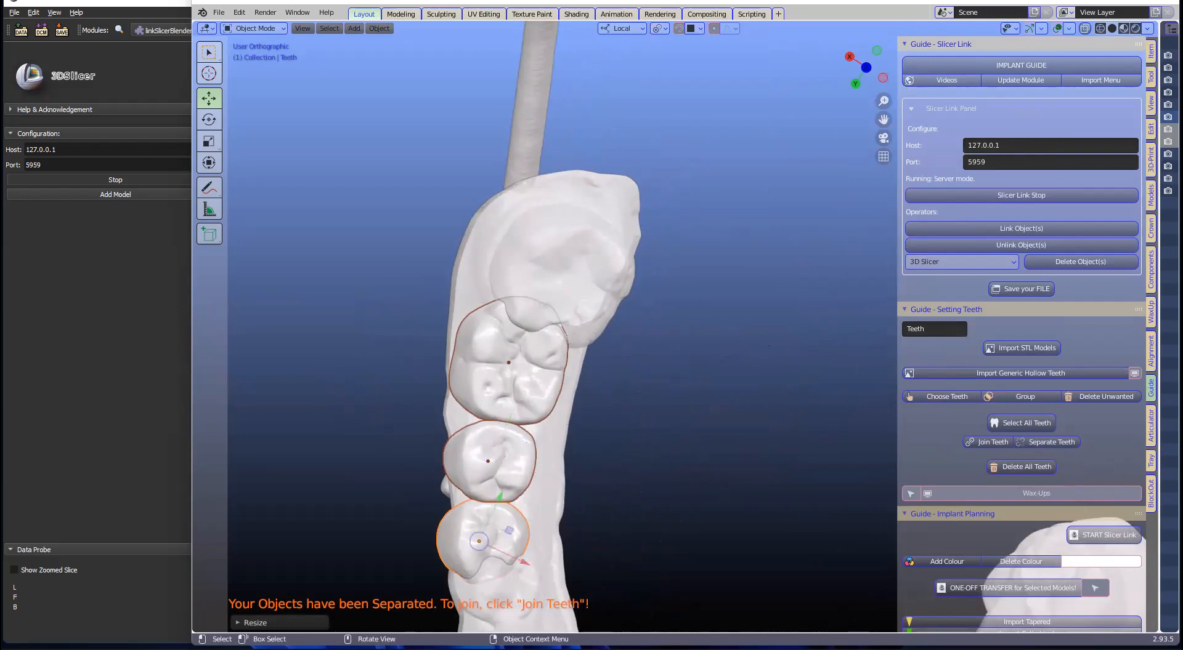
key(s)
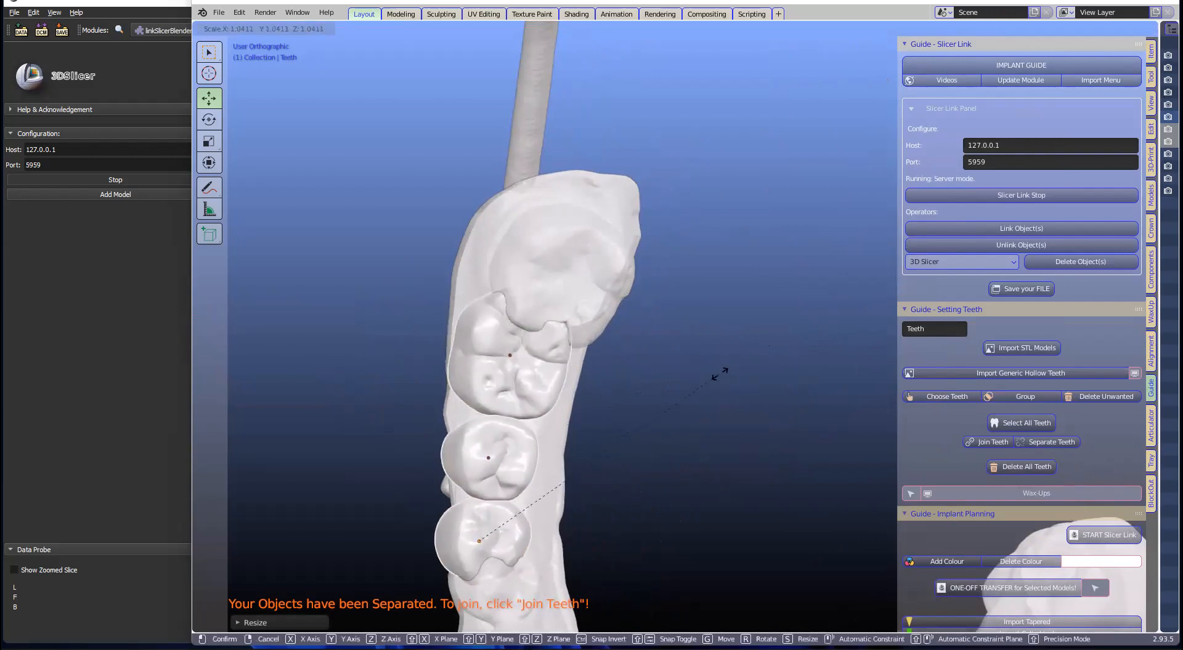
click(653, 391)
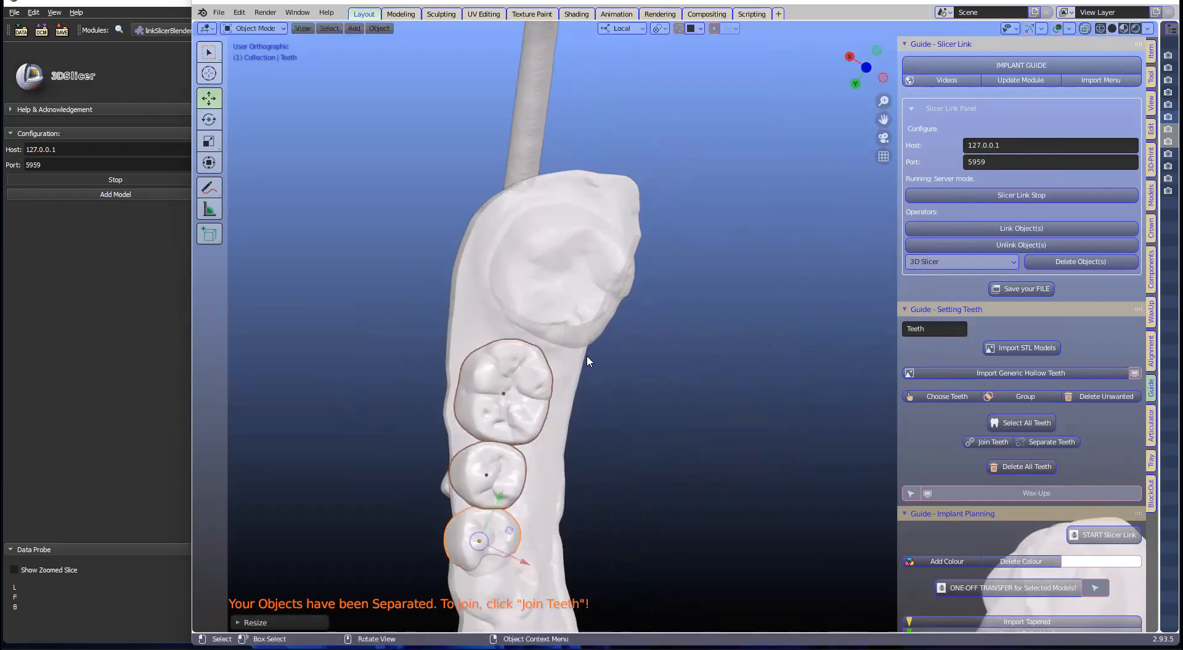
Step: Reposition and slightly shrink the teeth within the gap
shift+middle_drag(542, 420, 559, 373)
key(g)
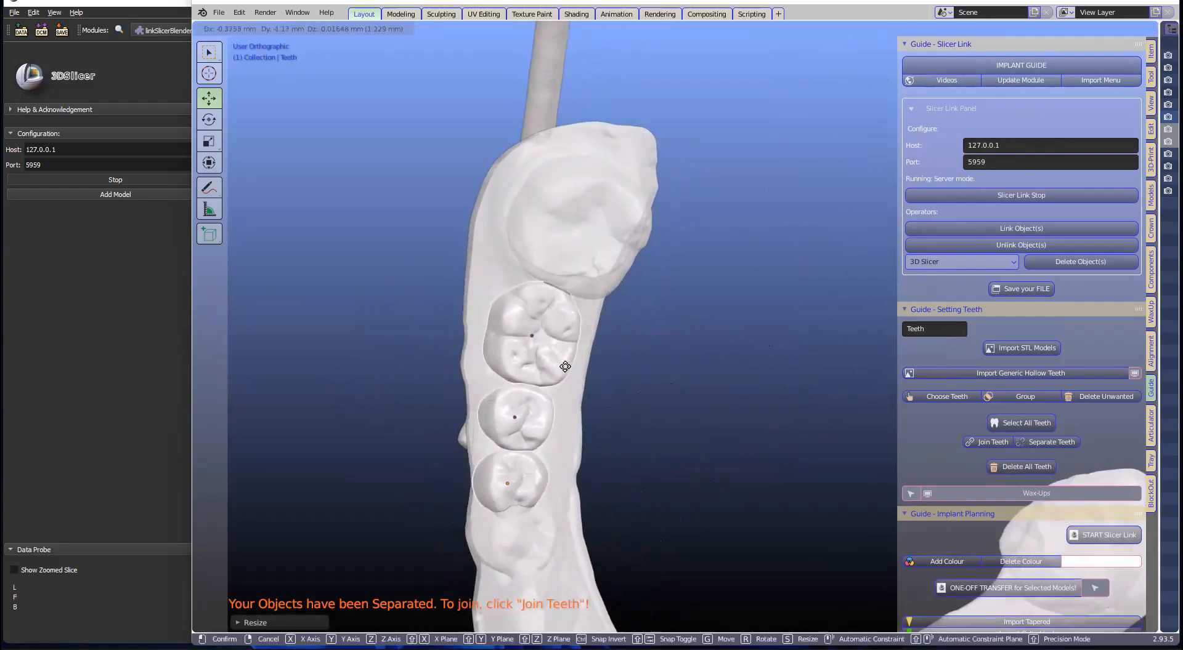
click(741, 365)
key(s)
click(741, 366)
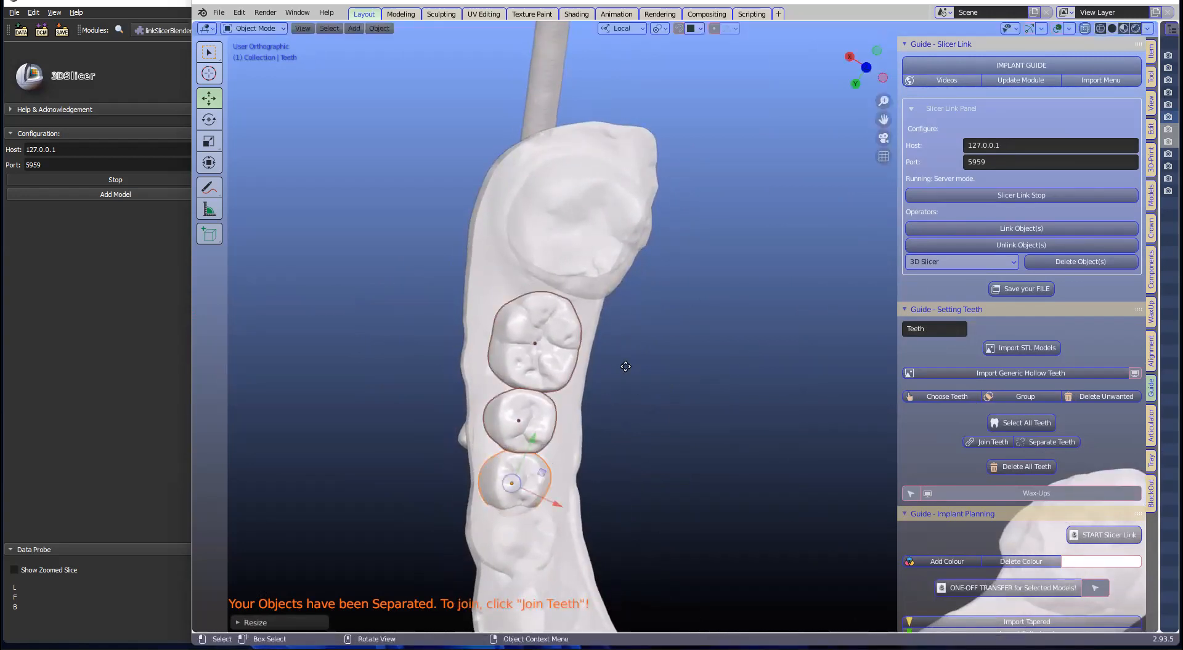
key(g)
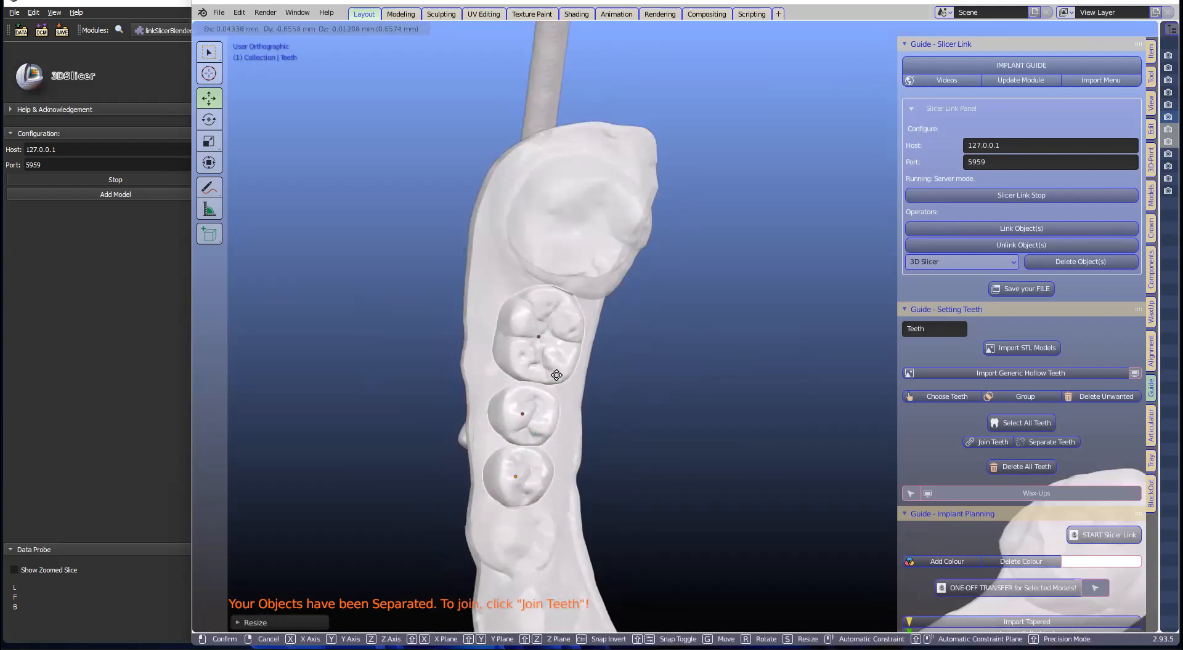
click(563, 382)
middle_drag(615, 427, 552, 339)
Step: Rotate the teeth slightly, stretch their height along local Z and lower them about 1 mm
key(r)
click(638, 401)
shift+middle_drag(633, 411, 619, 431)
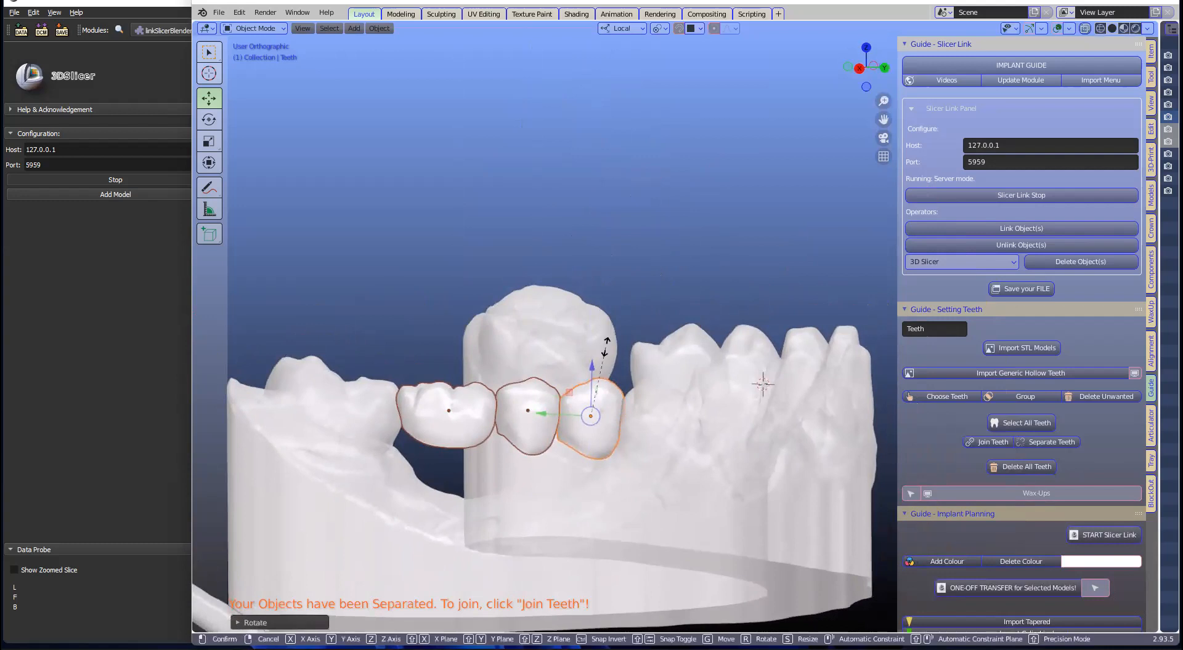
key(s)
key(z)
key(z)
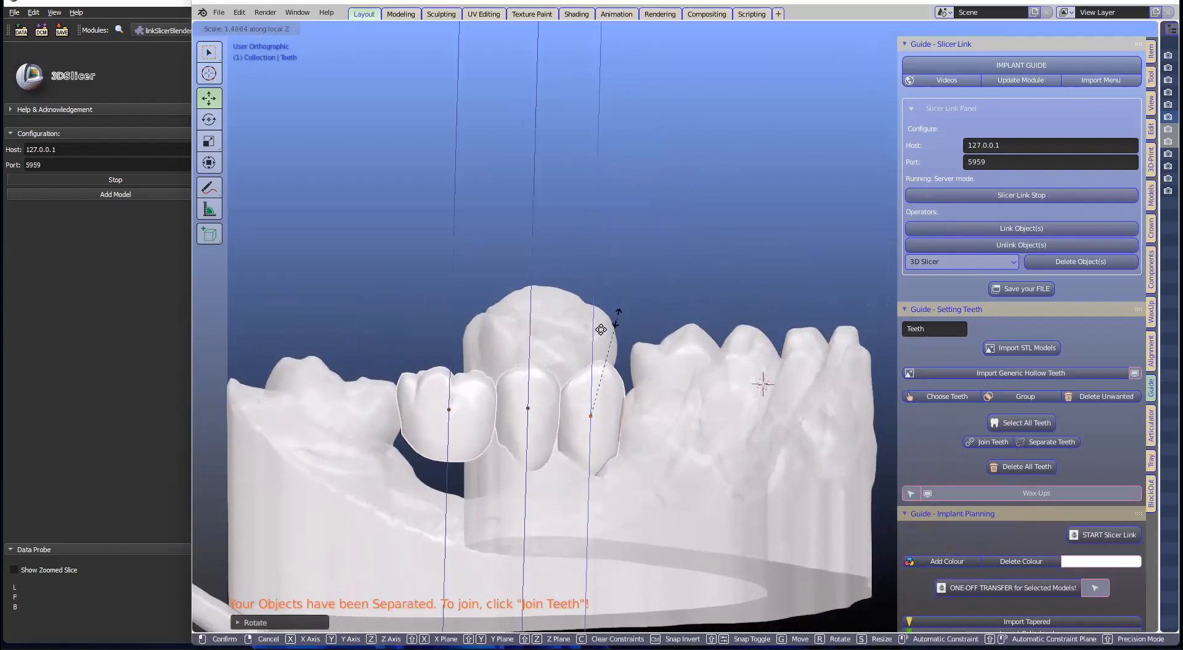
click(599, 329)
drag(593, 377, 594, 389)
Step: Merge the three teeth into one object with Join Teeth
scroll(598, 389, down, 1)
shift+middle_drag(598, 389, 618, 358)
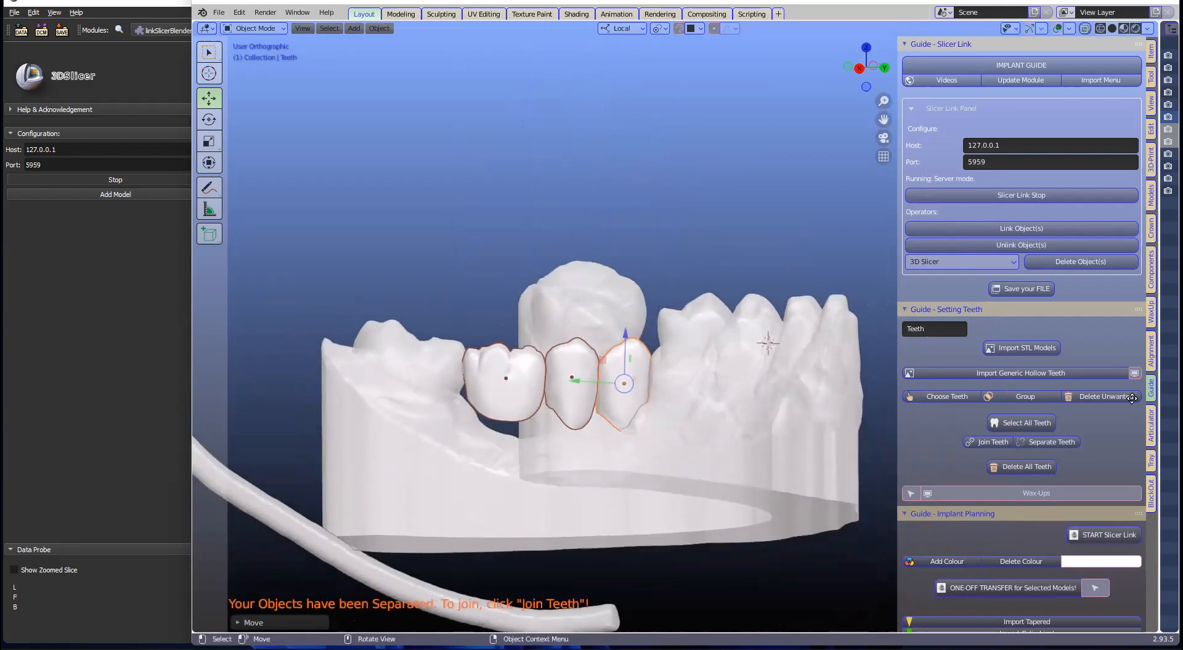
click(989, 441)
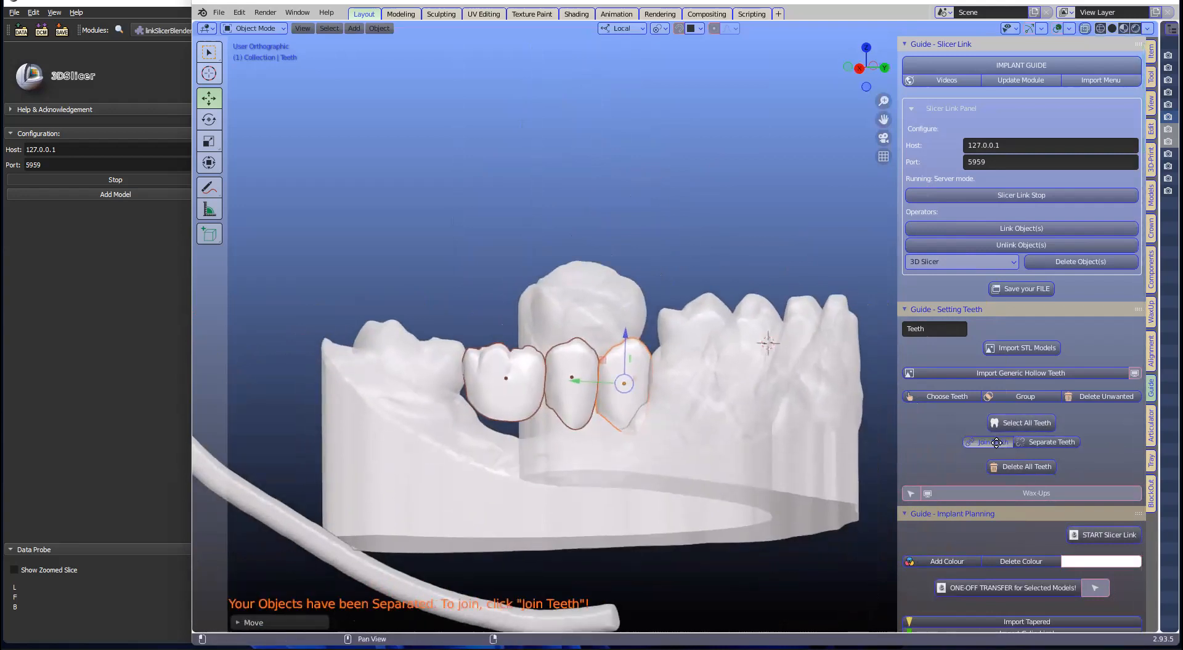
scroll(1073, 511, down, 2)
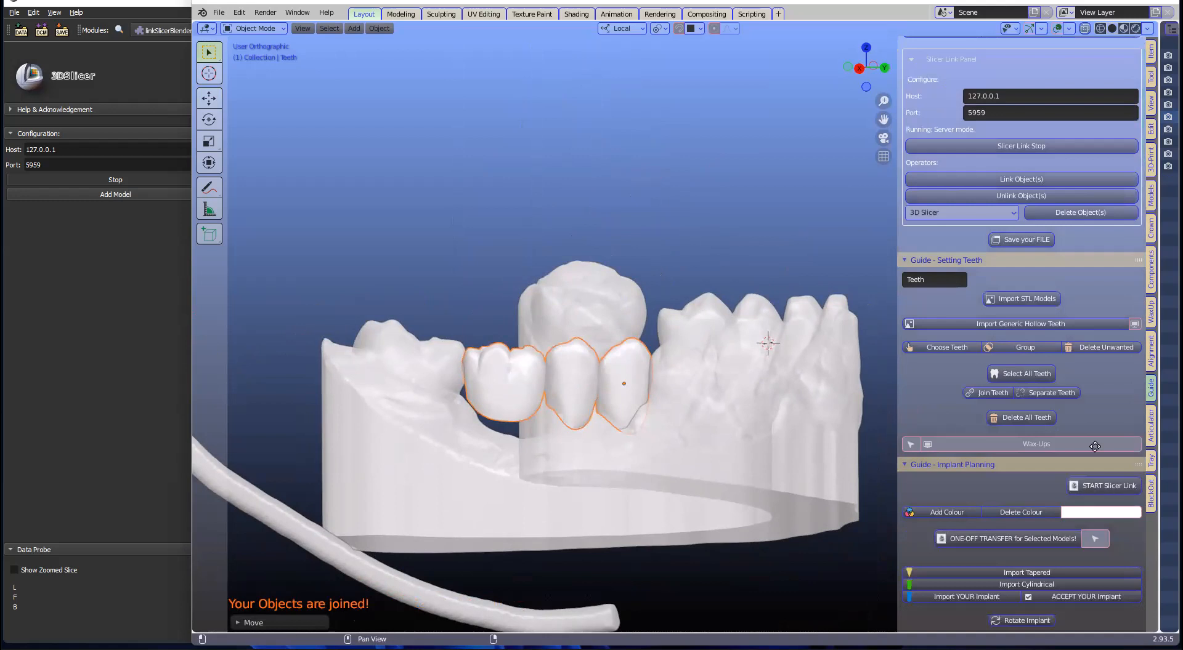
Step: Colour the joined teeth blue-violet with alpha 0.5
click(1075, 512)
click(1098, 370)
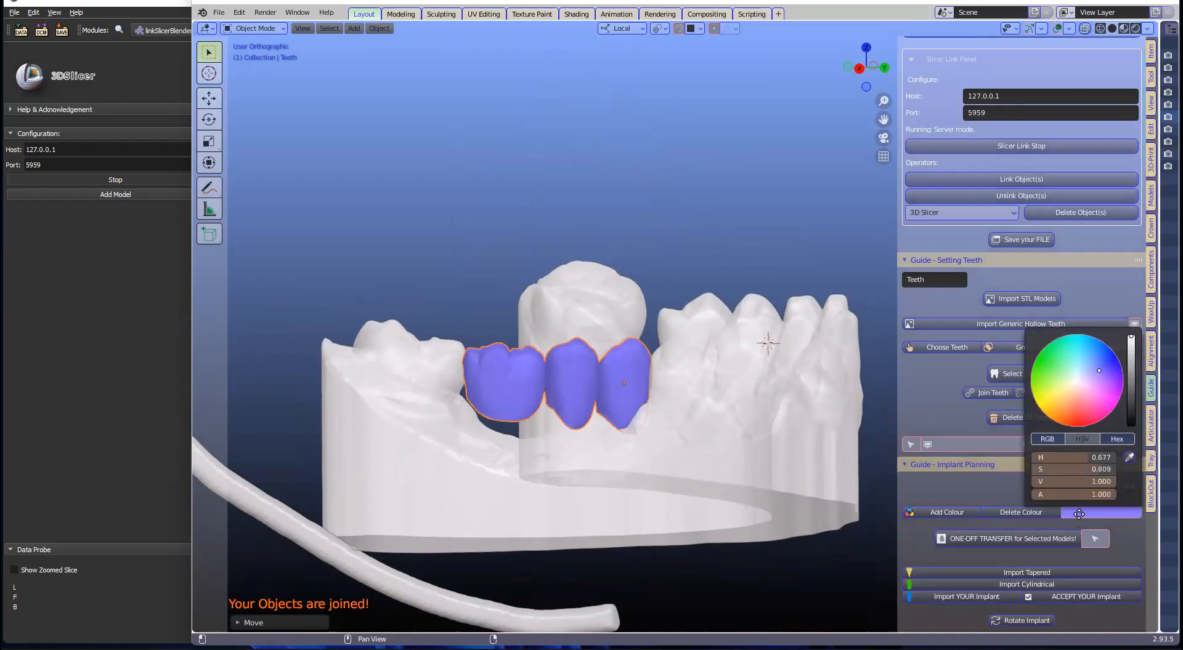
click(1087, 493)
text(0.5)
key(Return)
Step: Select the jaw model moving.001 and open its colour picker
scroll(646, 346, down, 2)
middle_drag(616, 368, 595, 384)
scroll(640, 397, up, 2)
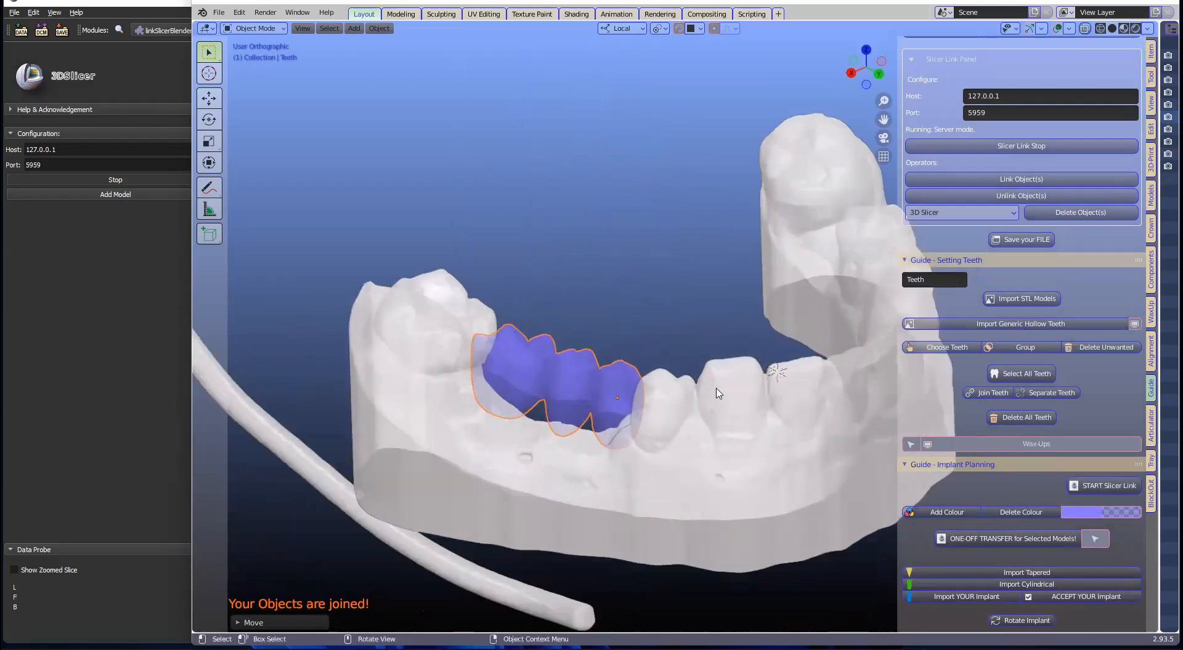
click(719, 393)
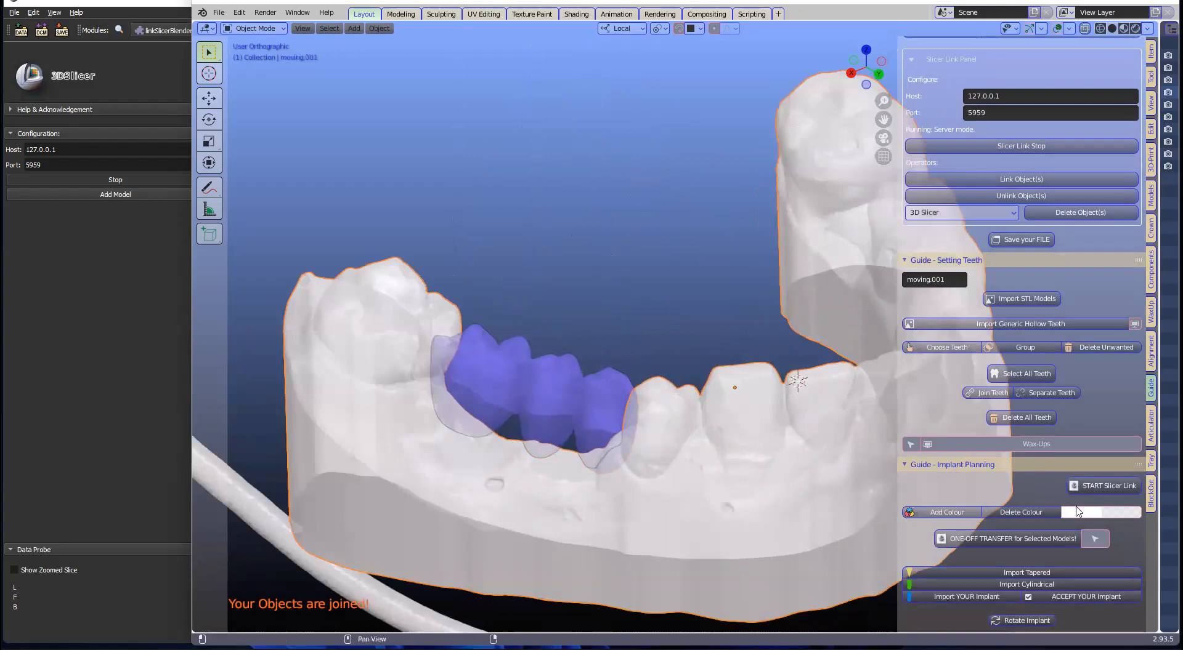
click(1079, 513)
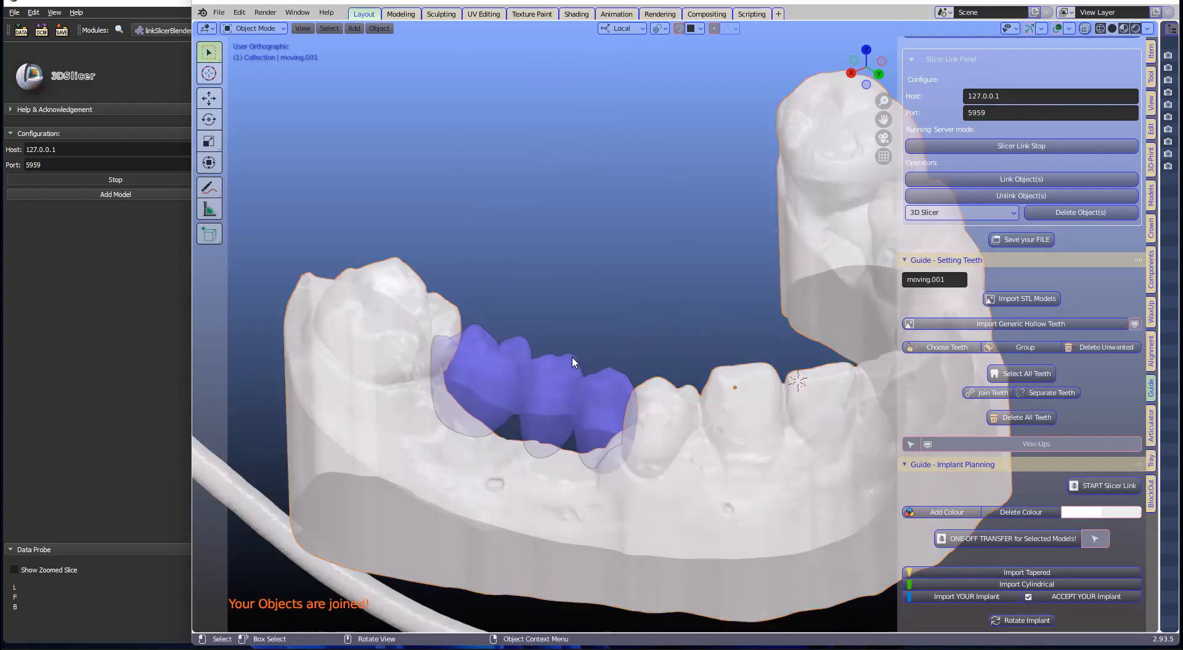
Step: Reselect the joined teeth and send them to 3D Slicer as a one-off transfer
click(639, 377)
scroll(641, 379, down, 1)
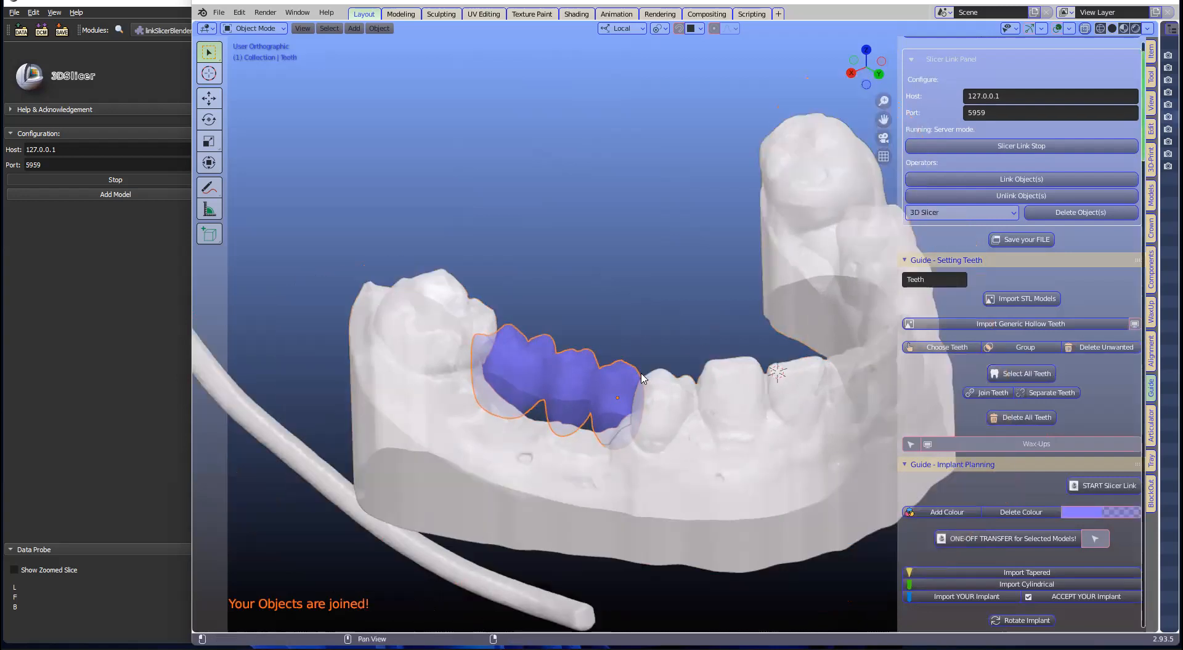
scroll(985, 396, down, 5)
click(993, 393)
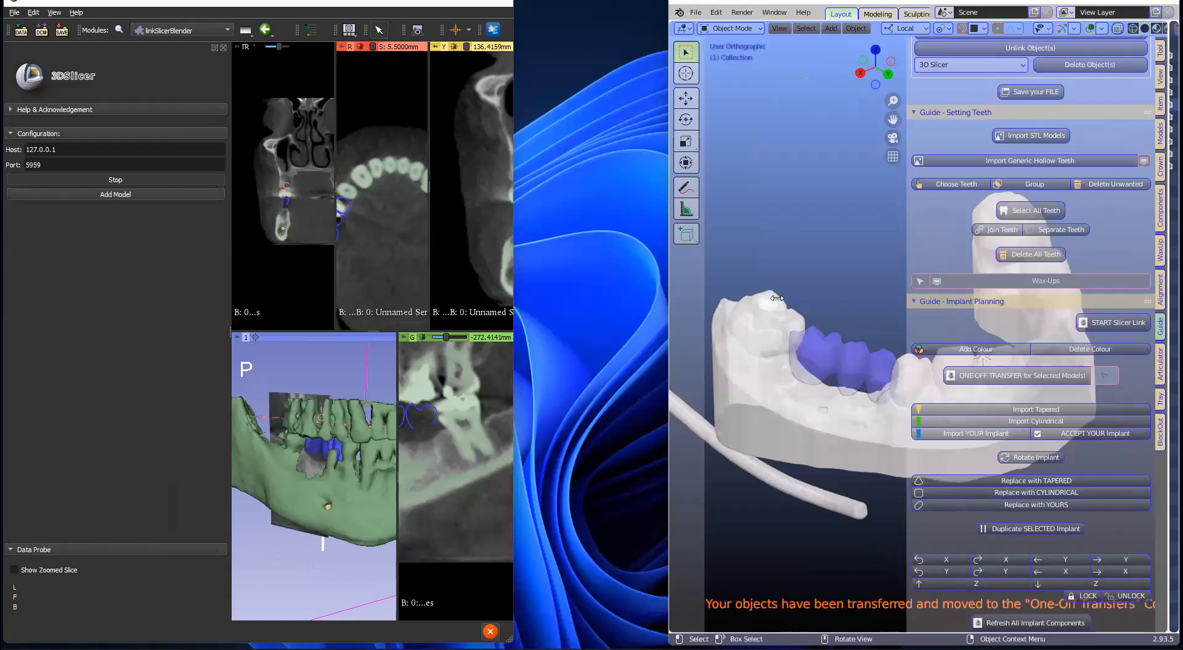
Step: Review the blue teeth in Slicer's views and rearrange the Slicer and Blender windows
drag(776, 298, 776, 298)
scroll(418, 455, down, 2)
scroll(418, 454, up, 3)
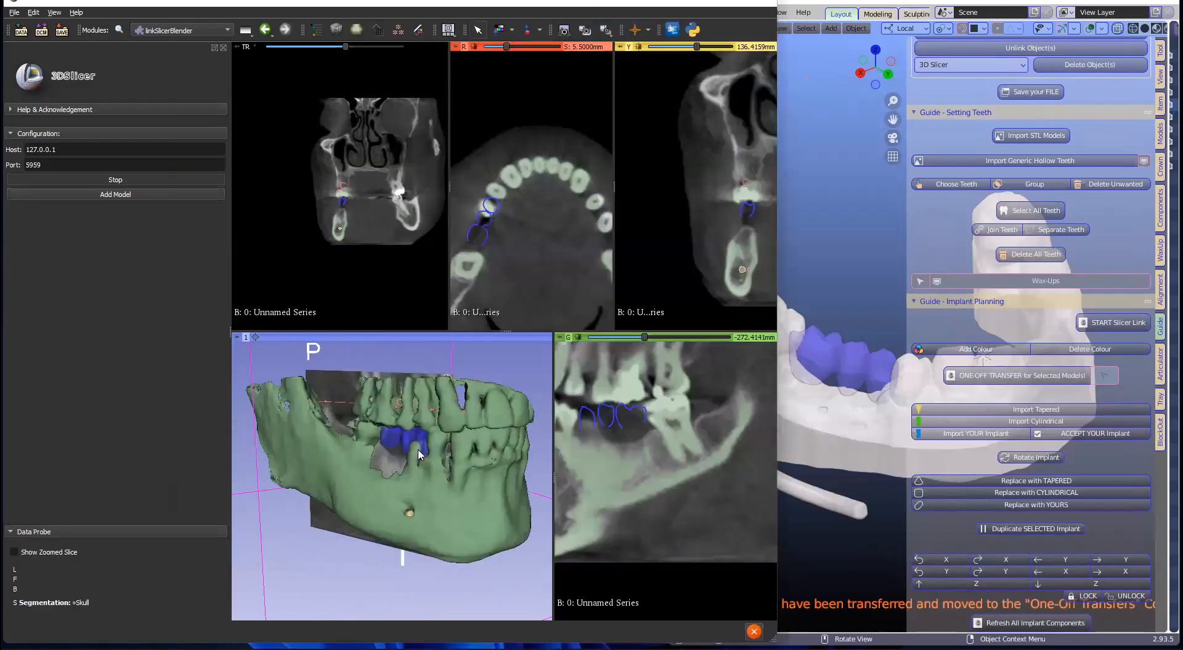
scroll(418, 454, up, 4)
scroll(418, 455, down, 6)
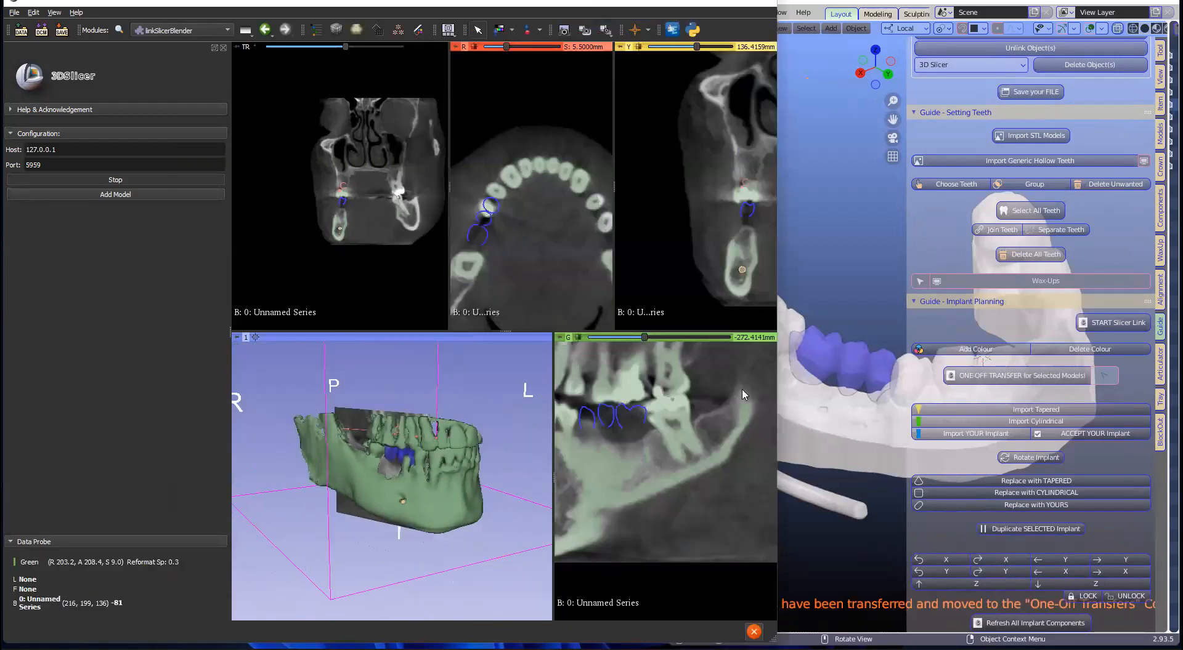
drag(814, 411, 775, 422)
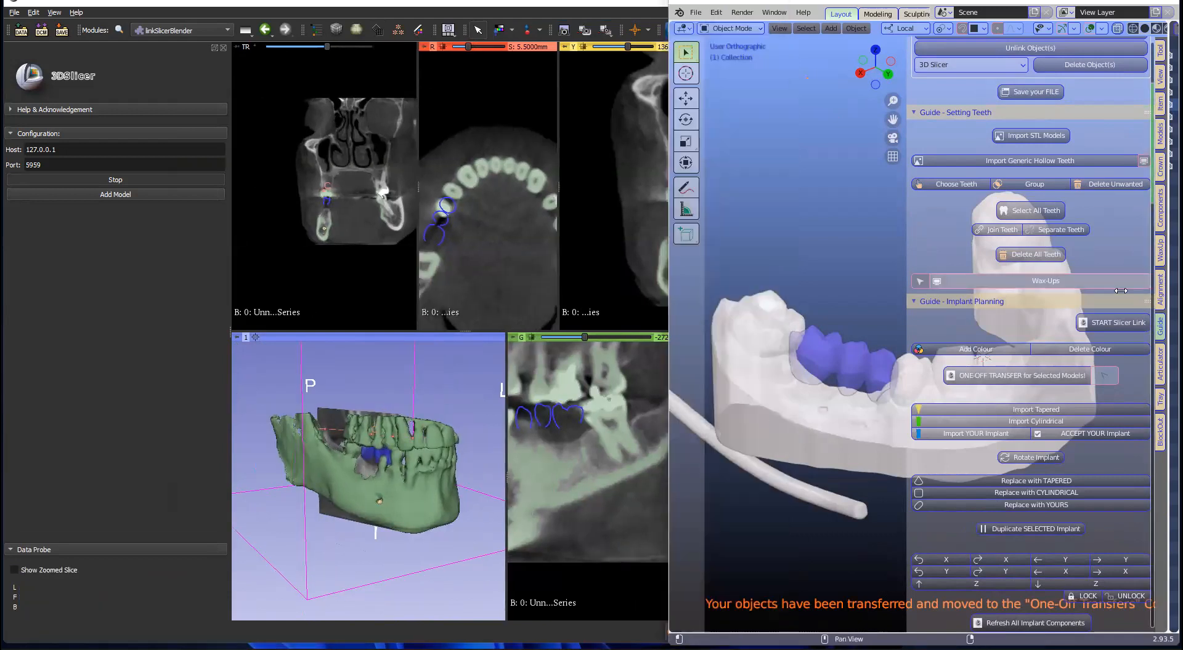
drag(1167, 80, 979, 81)
drag(979, 260, 1098, 261)
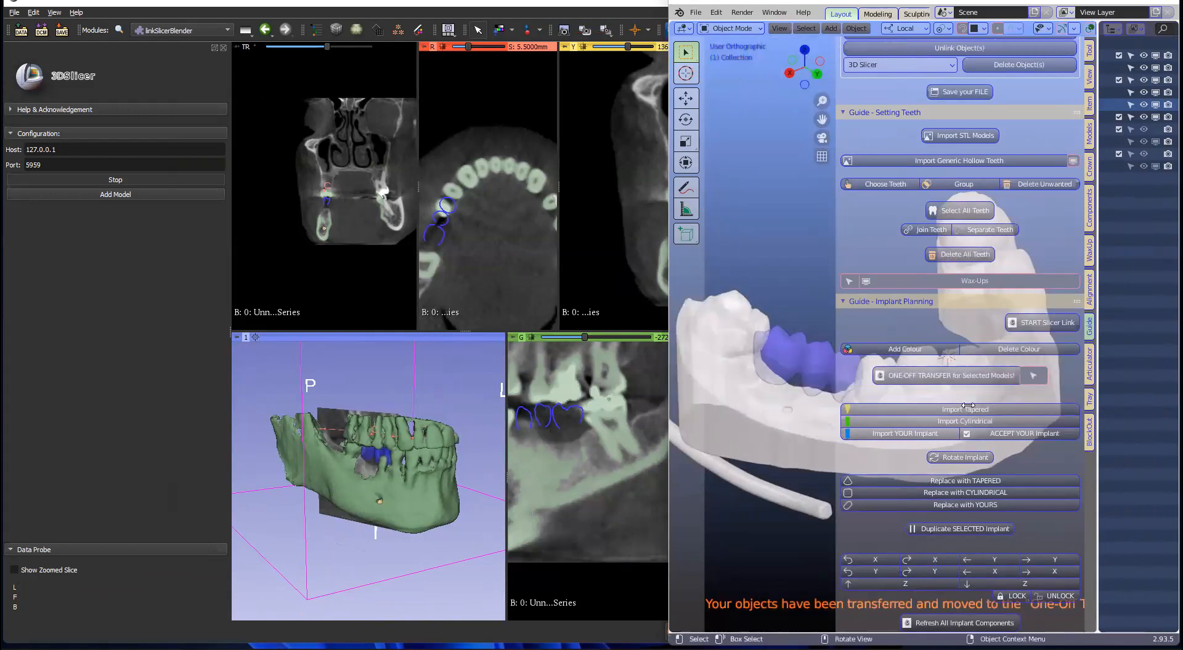
Step: Send moving.001 to 3D Slicer as a one-off transfer and hide the Skull segment
click(935, 429)
click(910, 393)
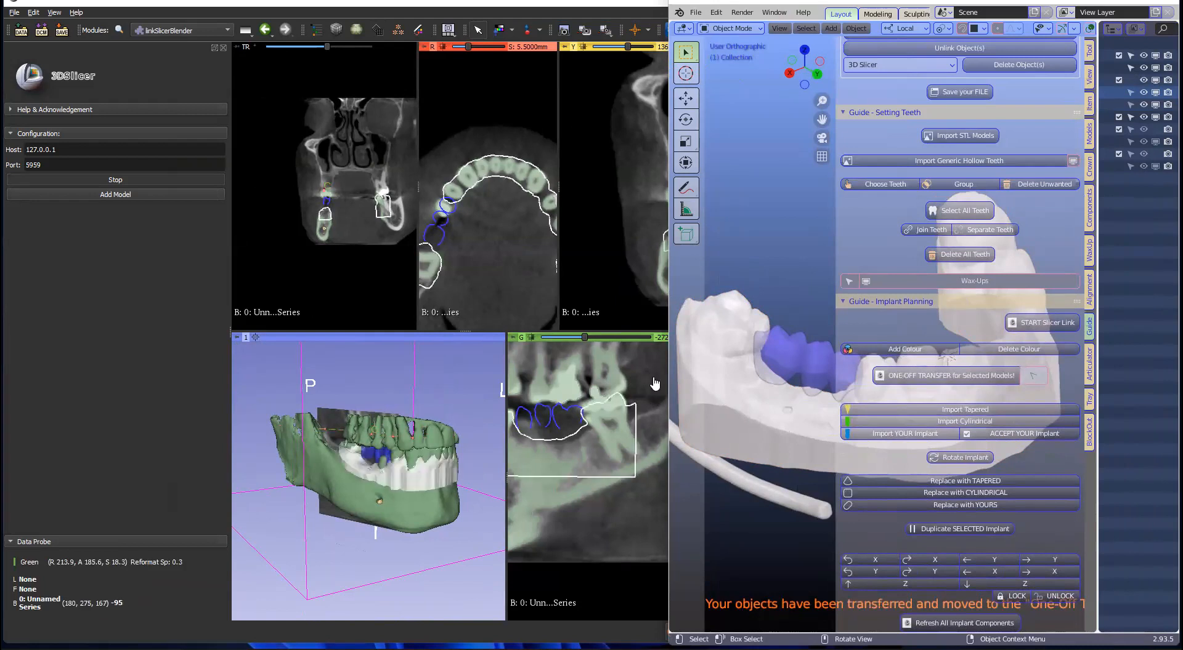
drag(667, 368, 630, 368)
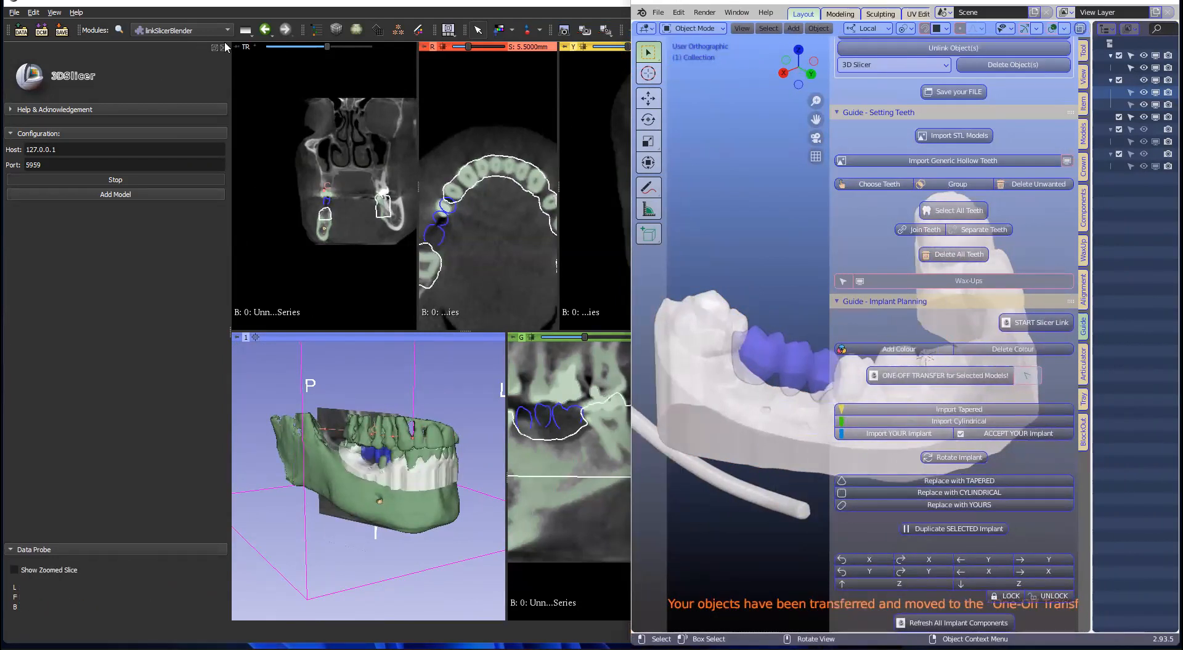
click(413, 26)
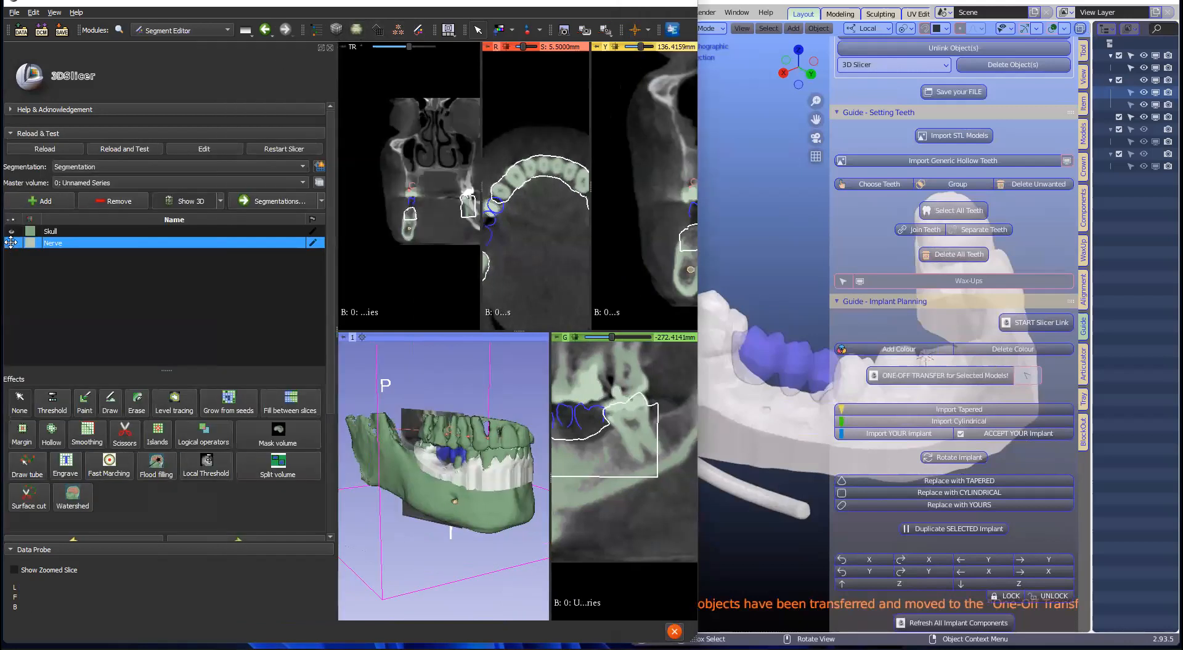
click(12, 231)
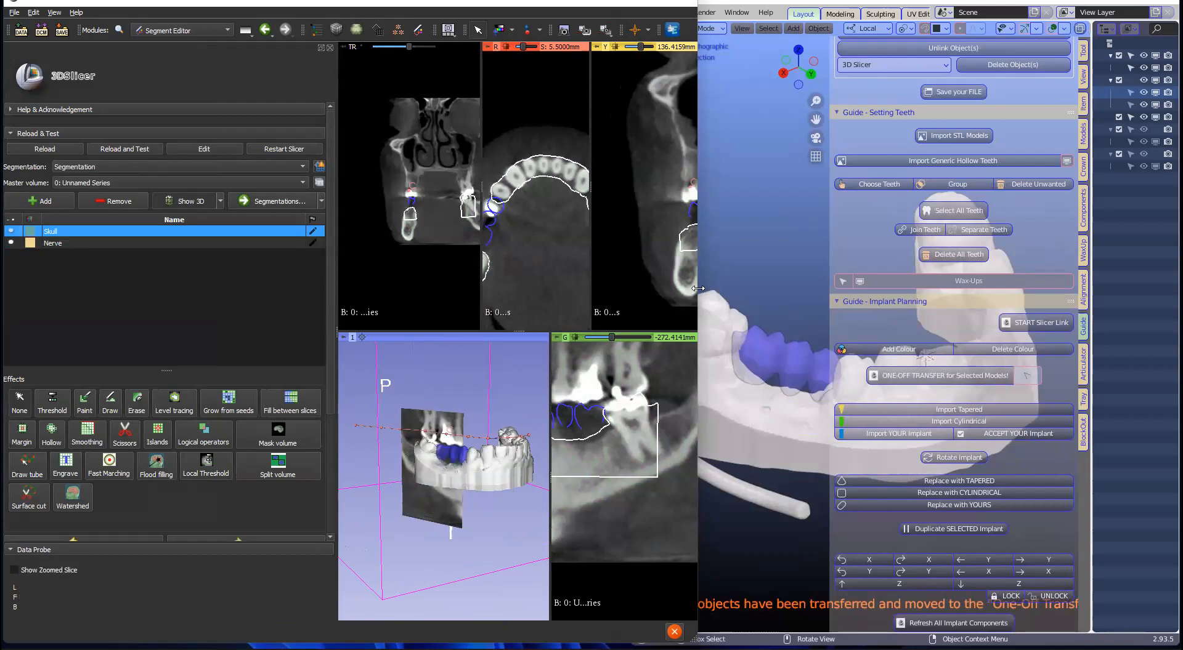
drag(697, 288, 630, 292)
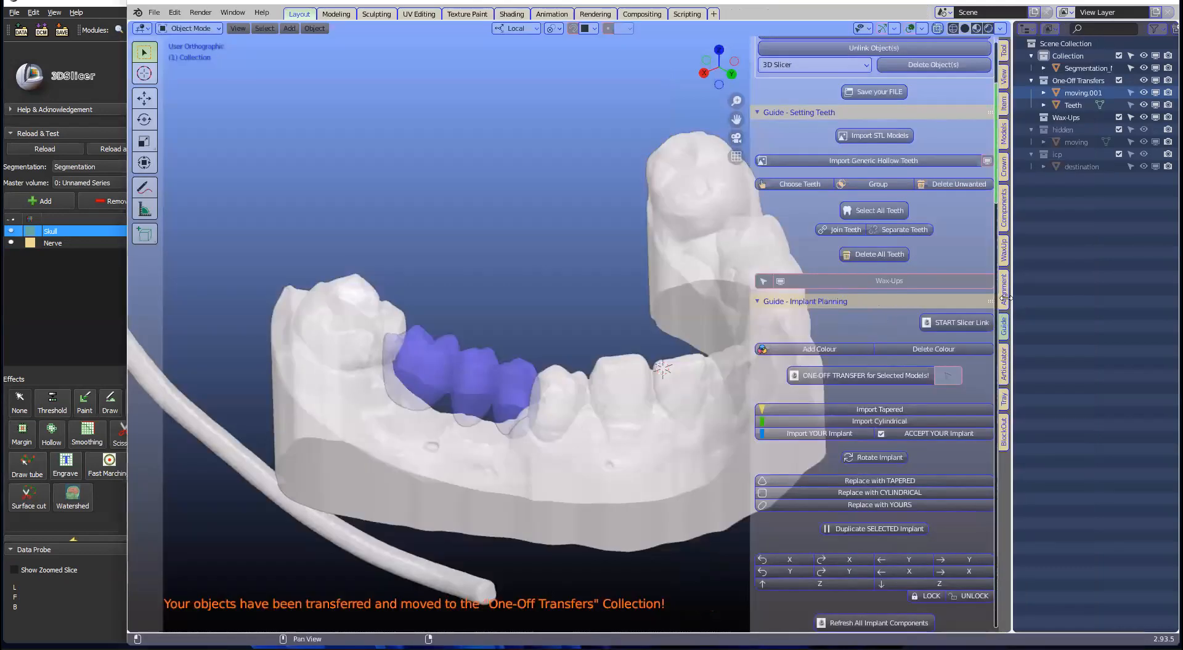
Step: Select the MEDENTIKA - Implants & Guide Inserts library and the Microcone RI line, then show its thumbnail grid
click(1005, 210)
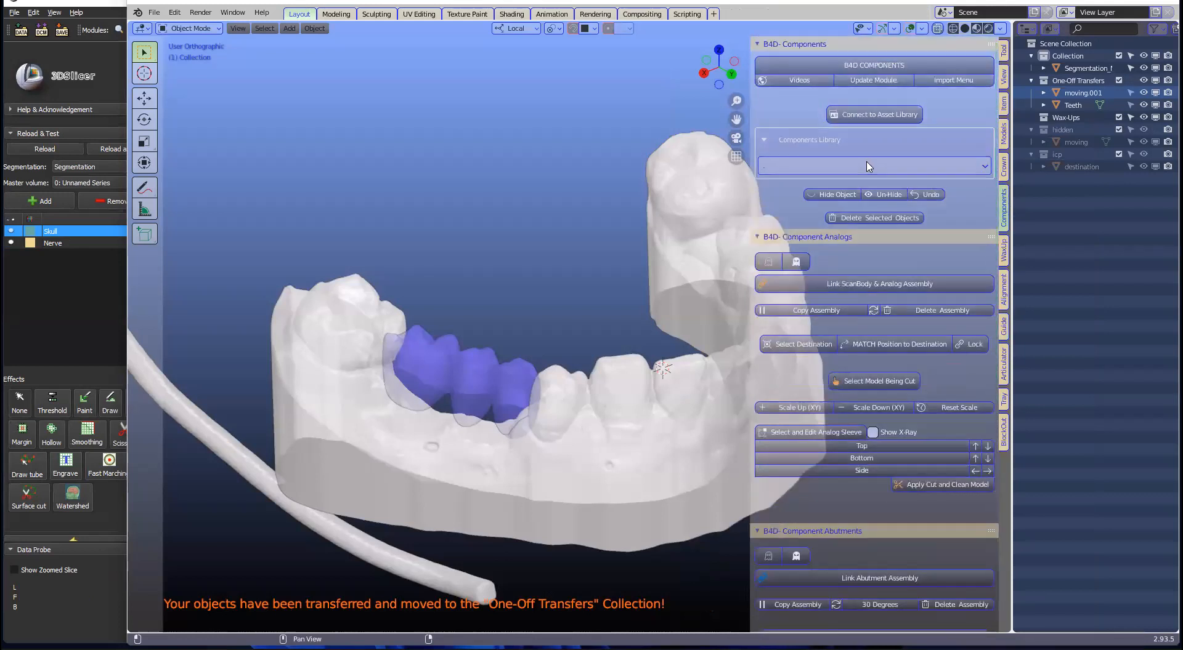
click(831, 167)
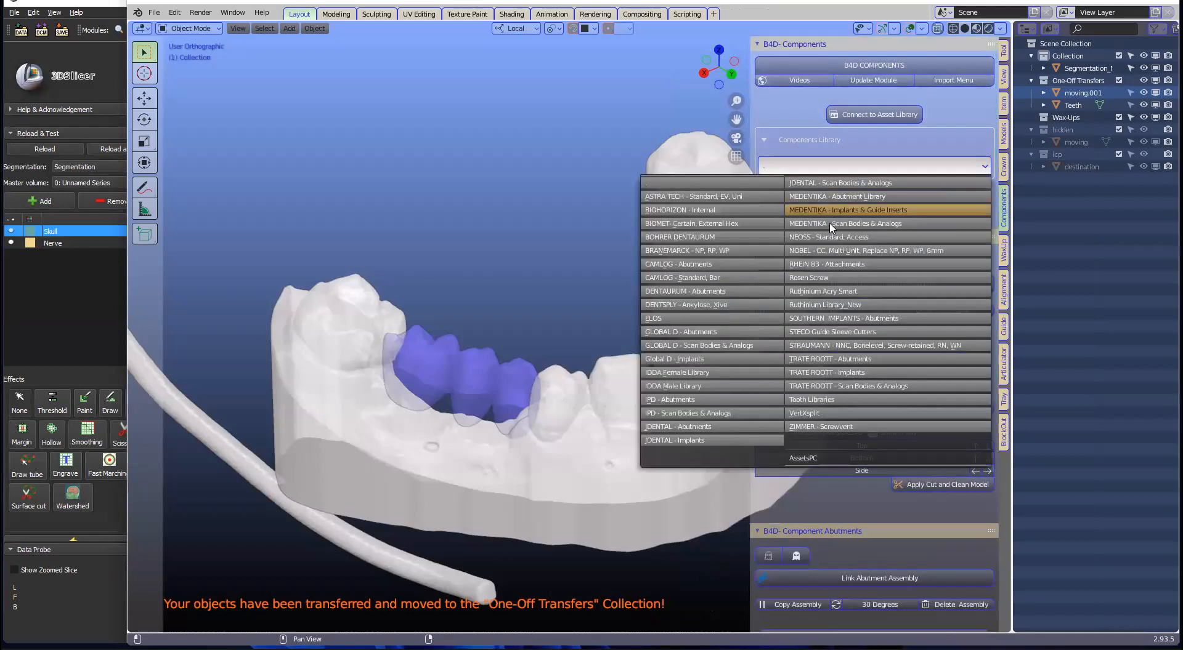
click(867, 210)
click(895, 185)
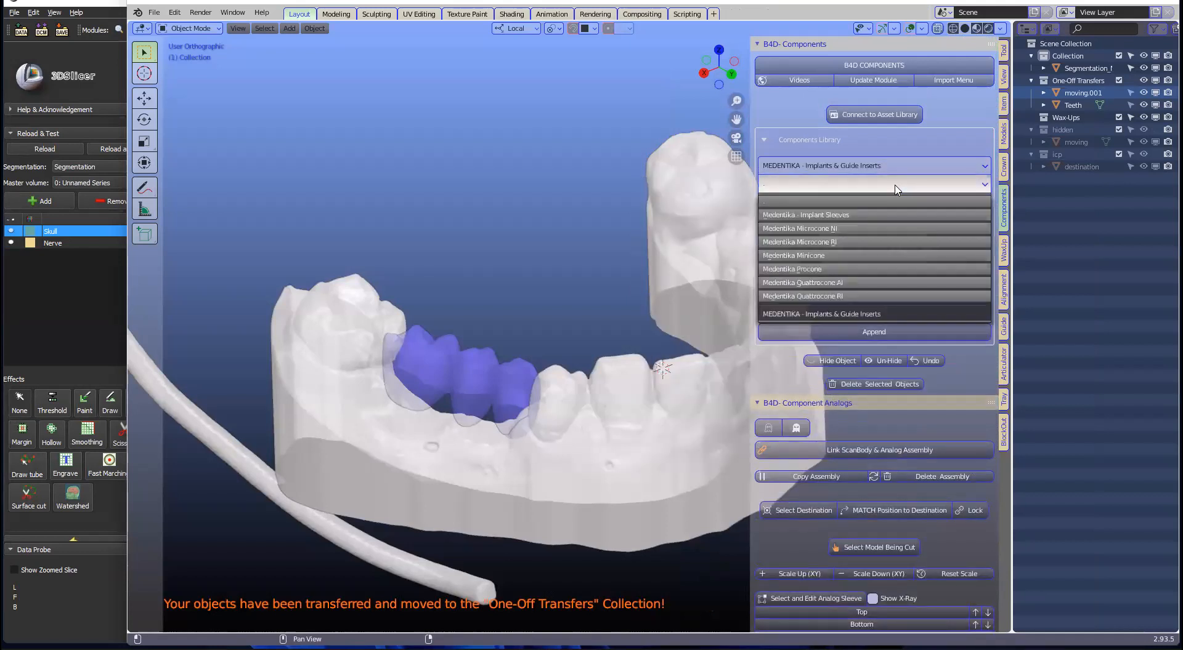
click(845, 243)
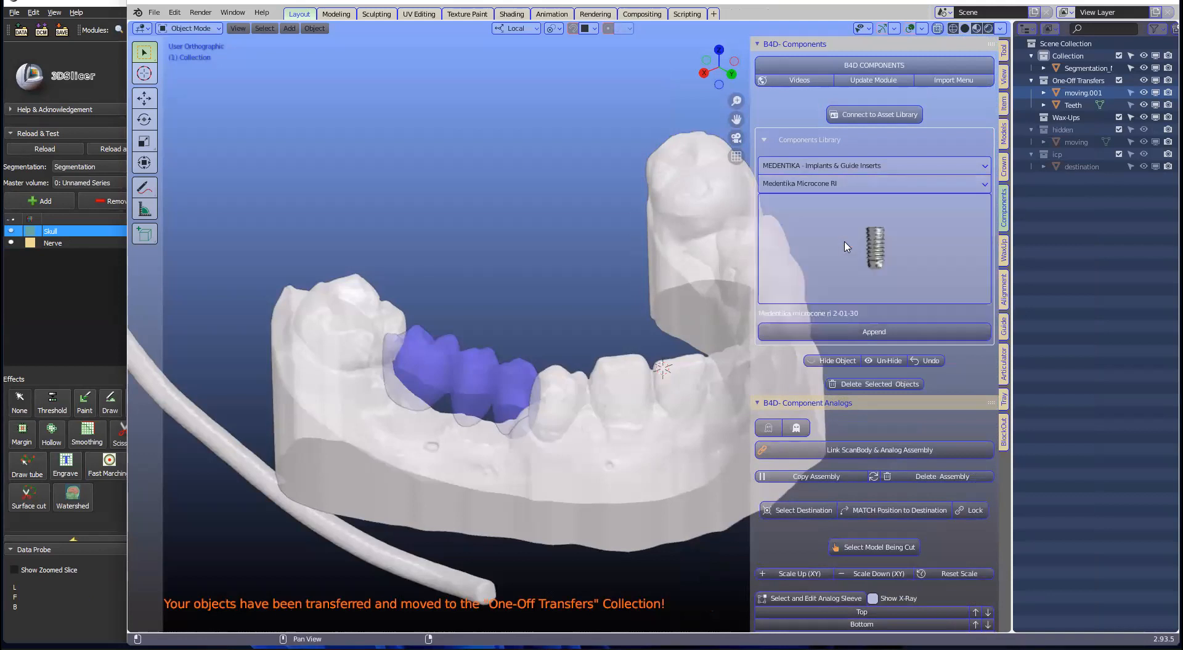
click(881, 236)
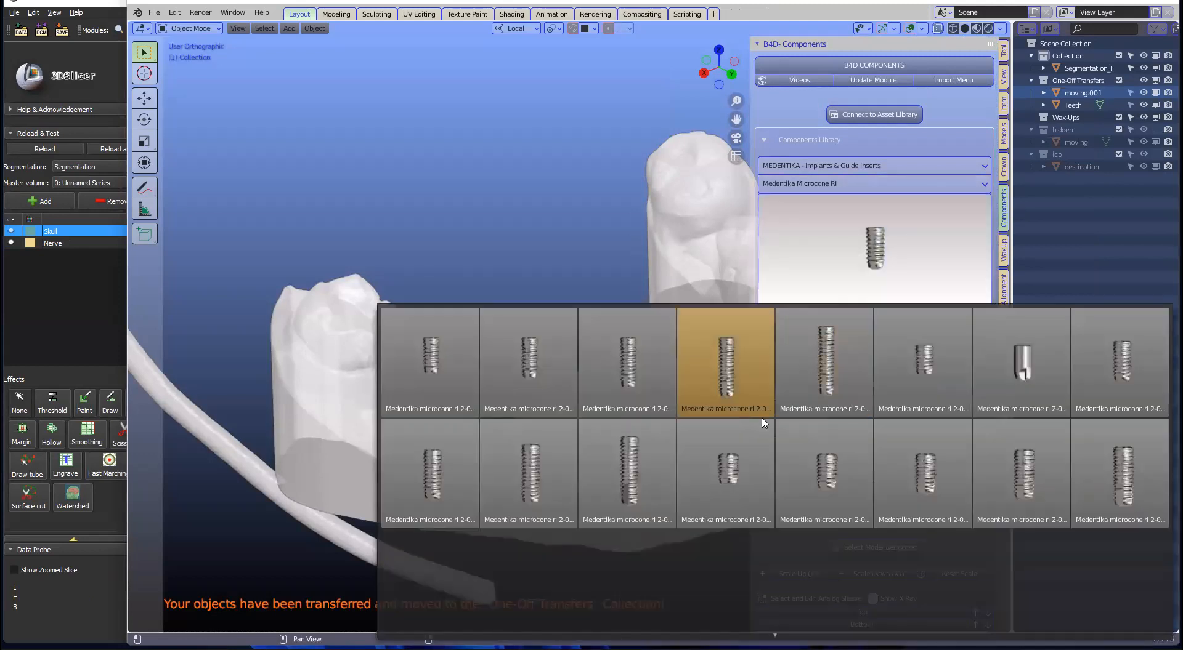
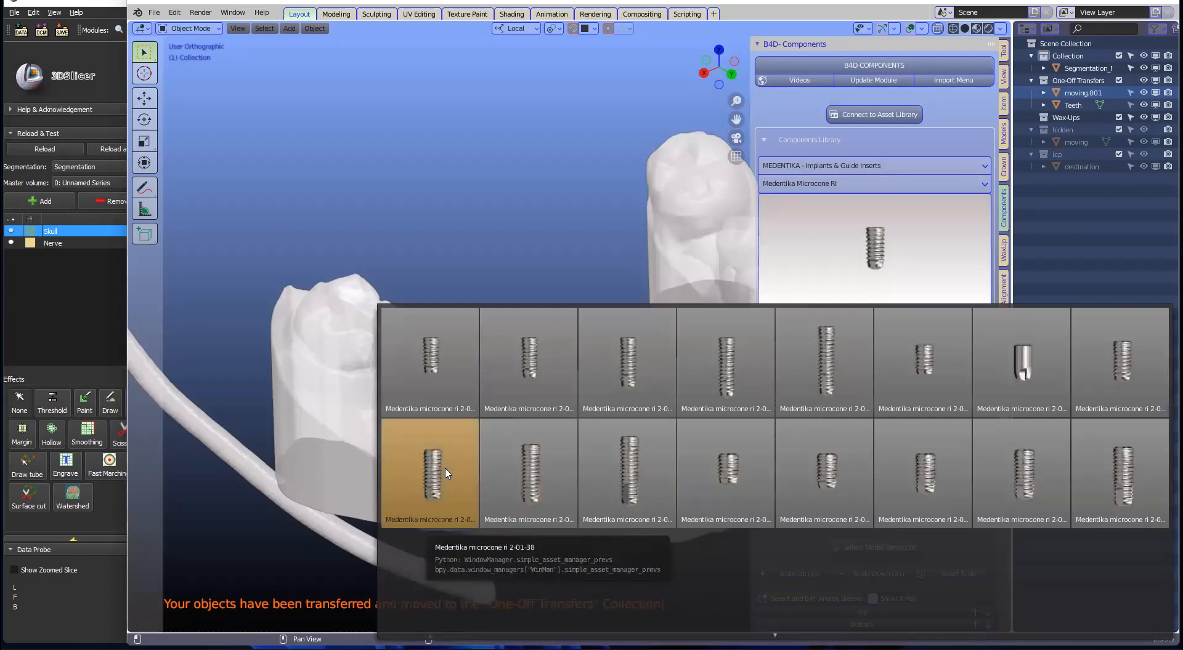
Step: Append the Medentika microcone ri 2-01-38 implant from the library and select it above the jaw
click(477, 462)
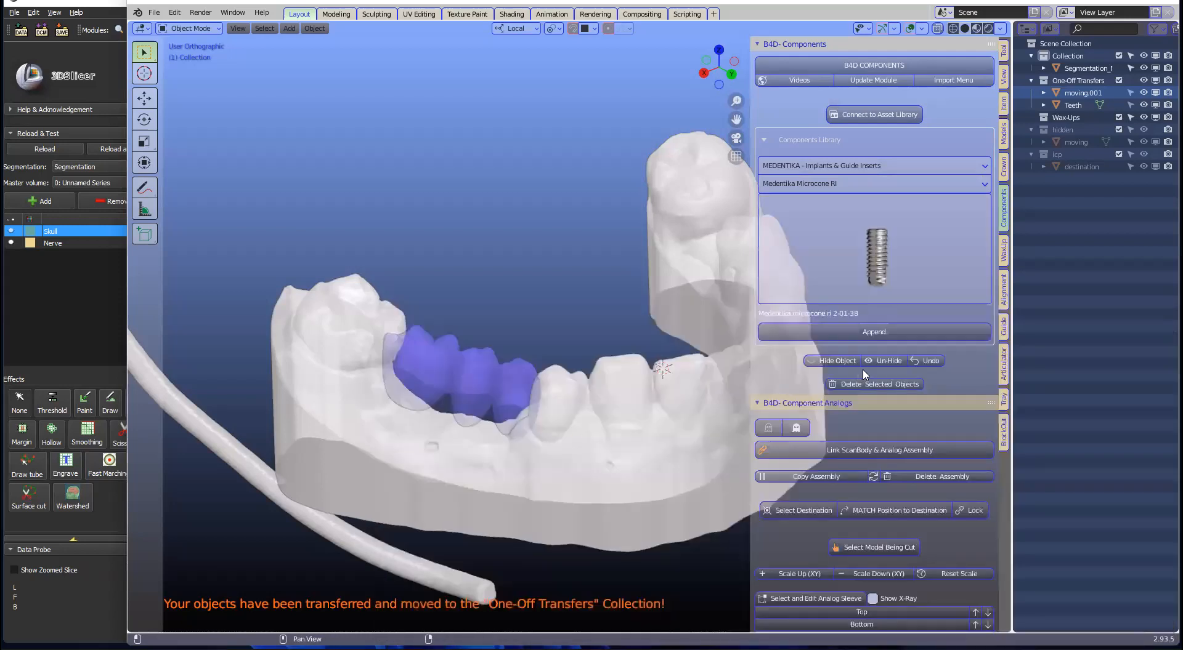
click(892, 333)
scroll(586, 310, down, 4)
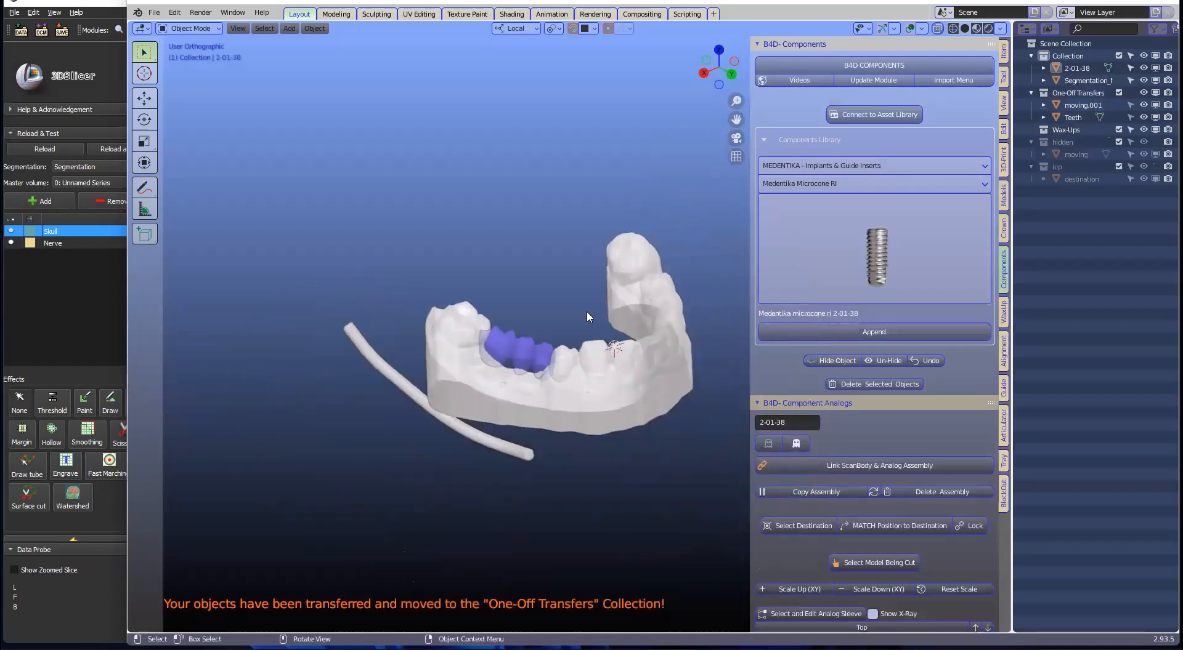
scroll(596, 313, down, 3)
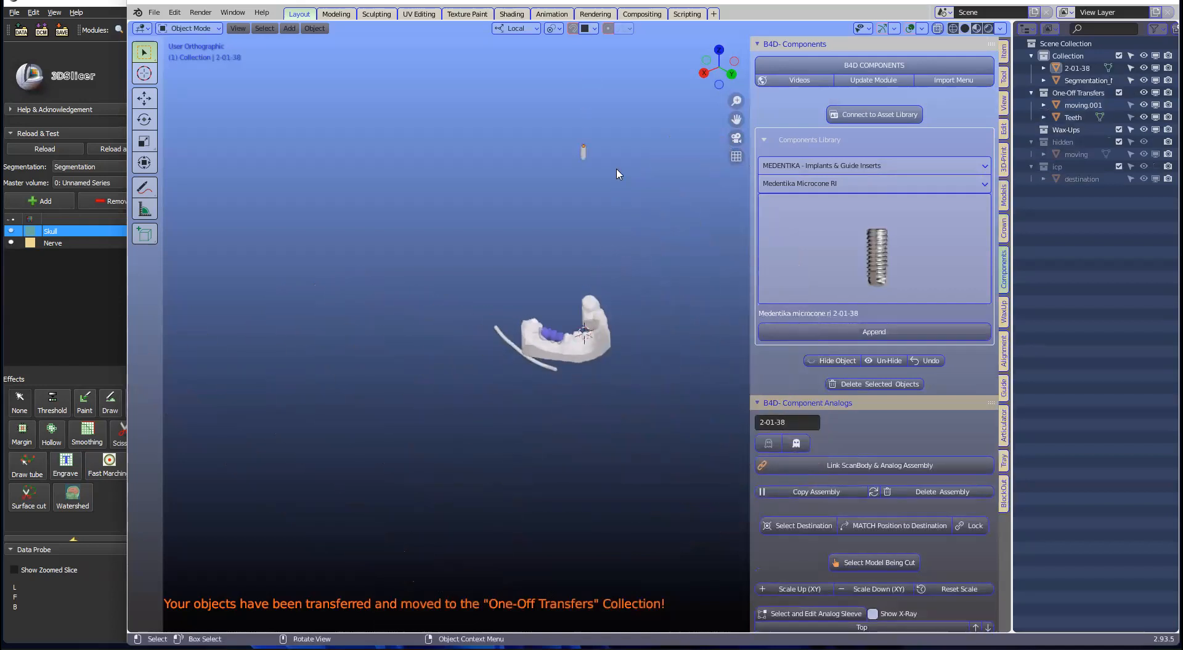
scroll(612, 203, up, 4)
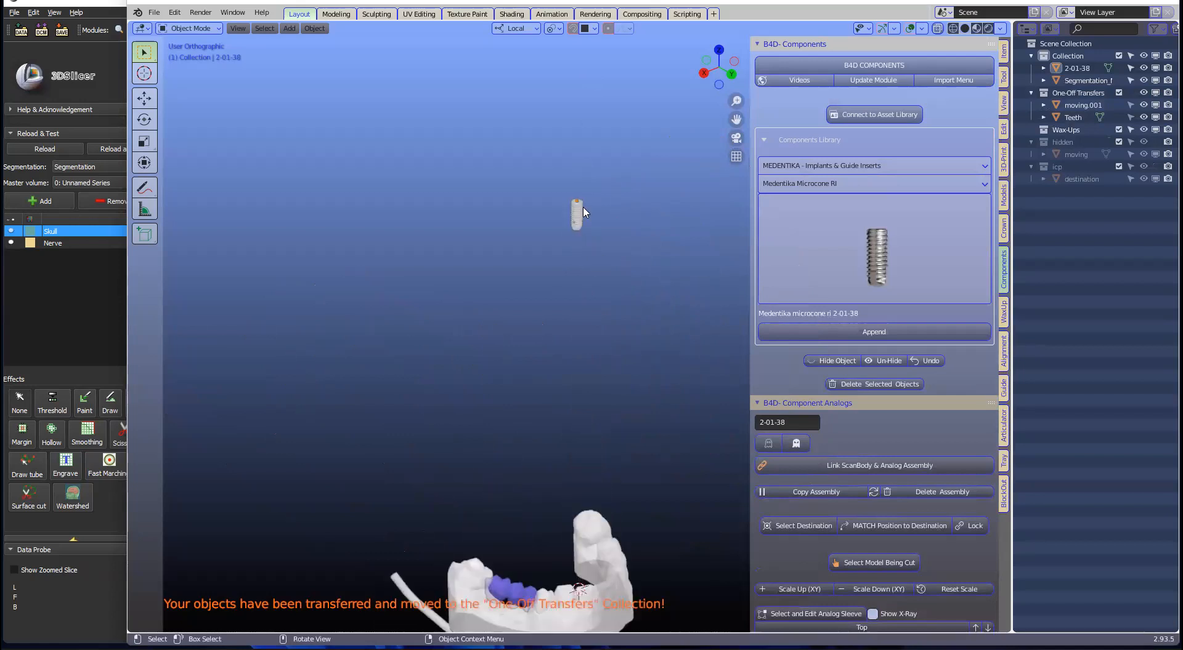
click(577, 213)
middle_drag(602, 330, 543, 396)
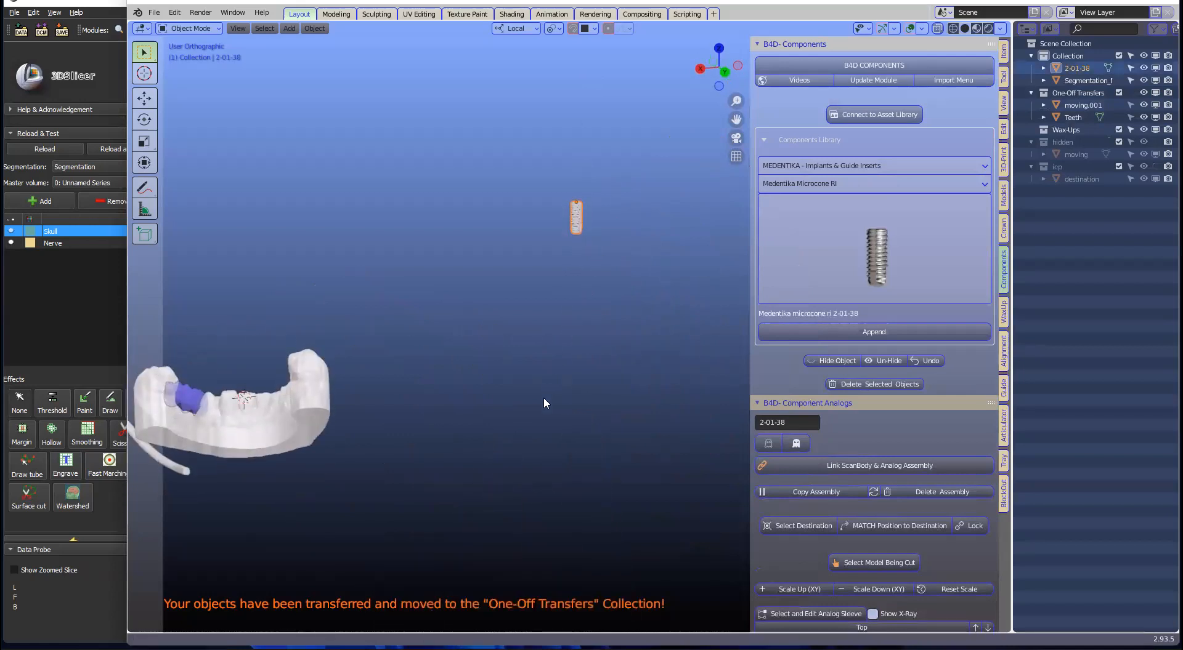
Step: Accept the appended implant as the planning implant in the Guide tab's Implant Planning section
click(1004, 387)
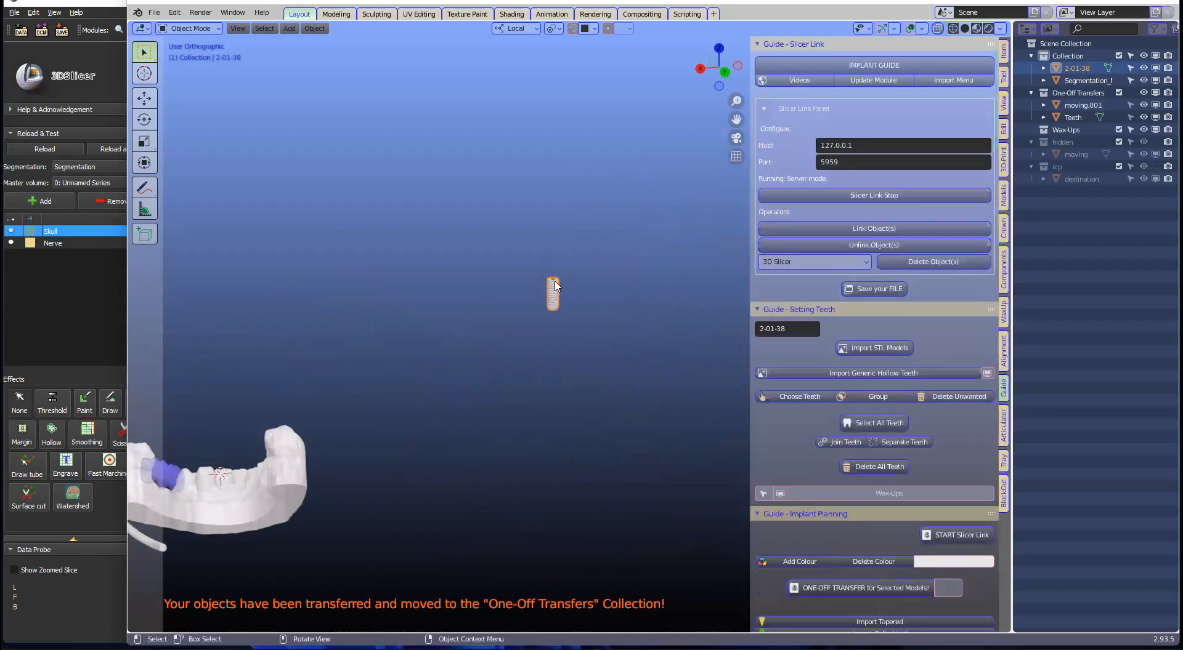
scroll(927, 434, down, 8)
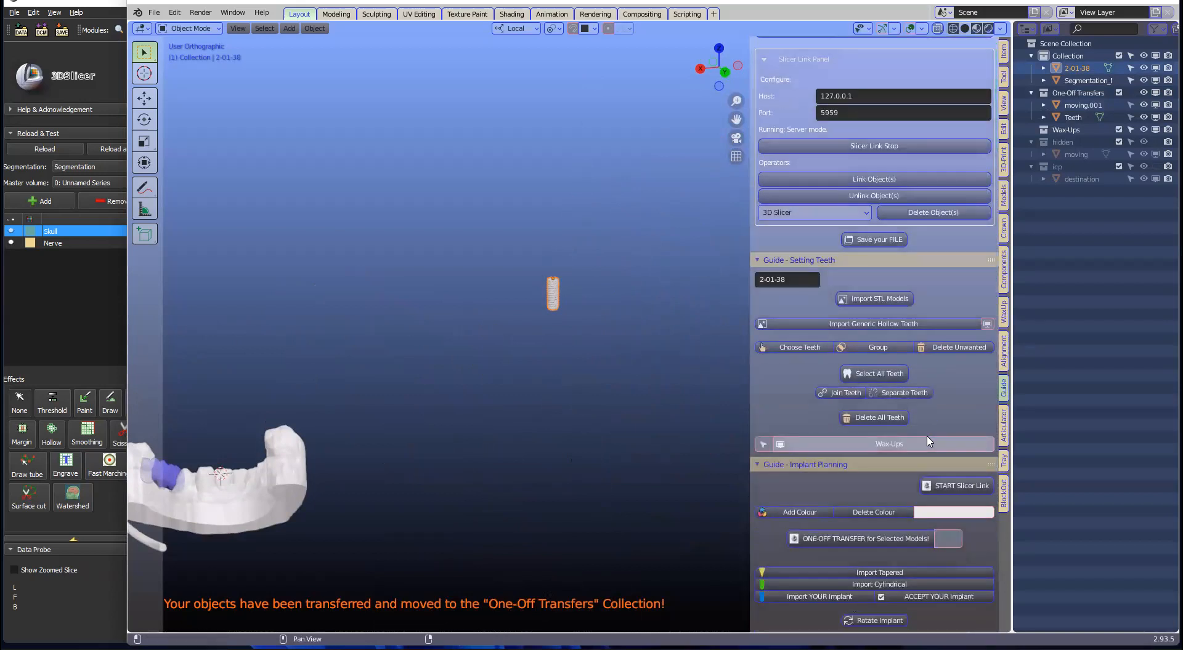
scroll(926, 435, down, 1)
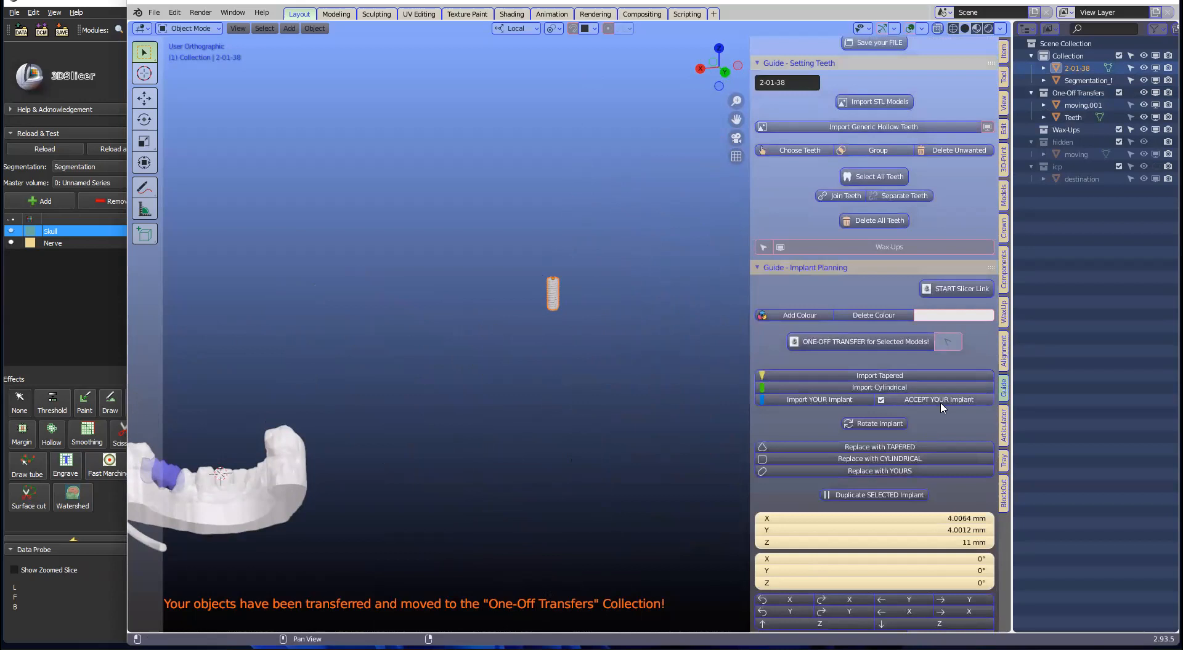
click(944, 400)
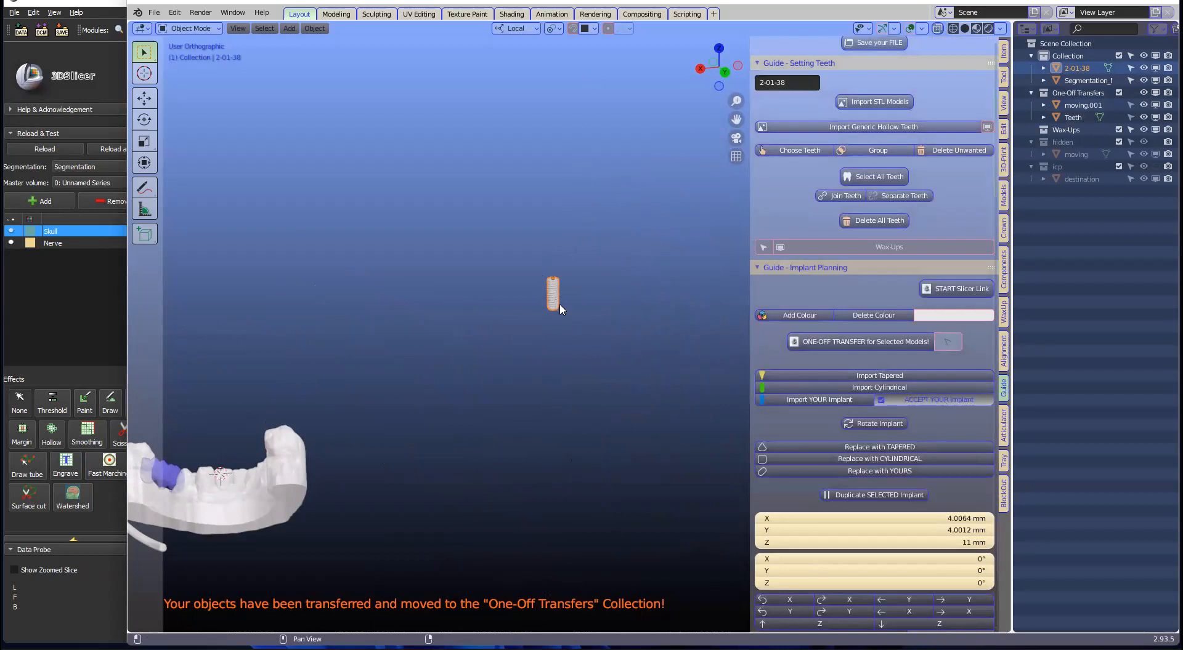
Step: Shift the sleeved implant to the left
shift+middle_drag(567, 248, 585, 439)
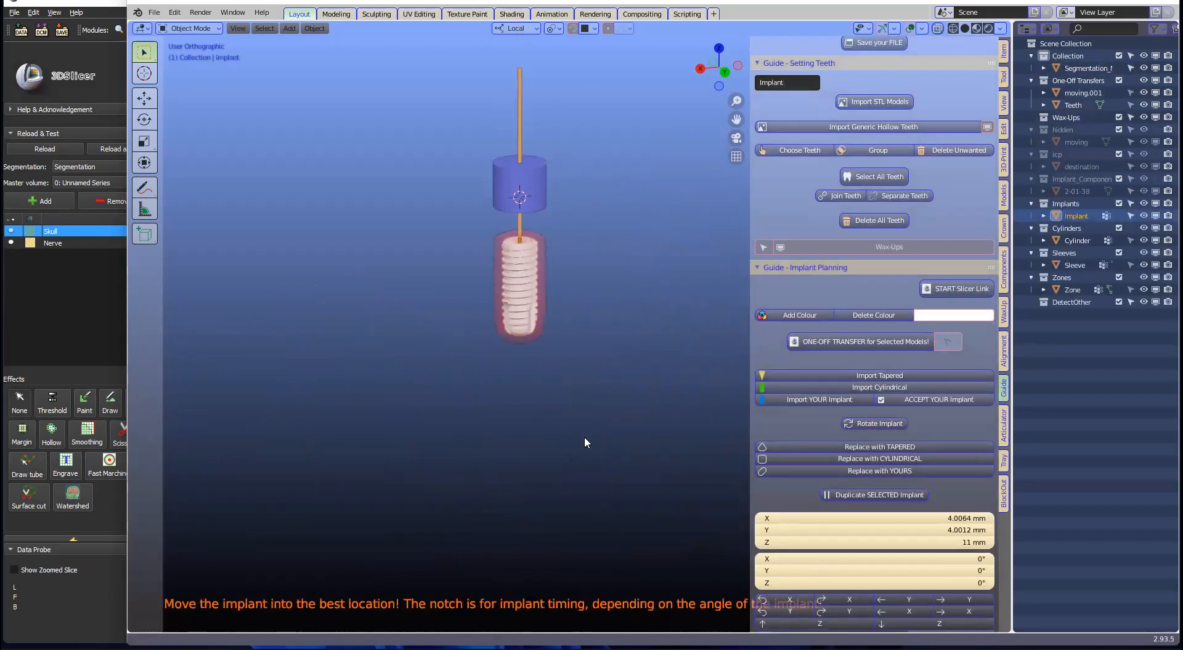
drag(540, 384, 414, 382)
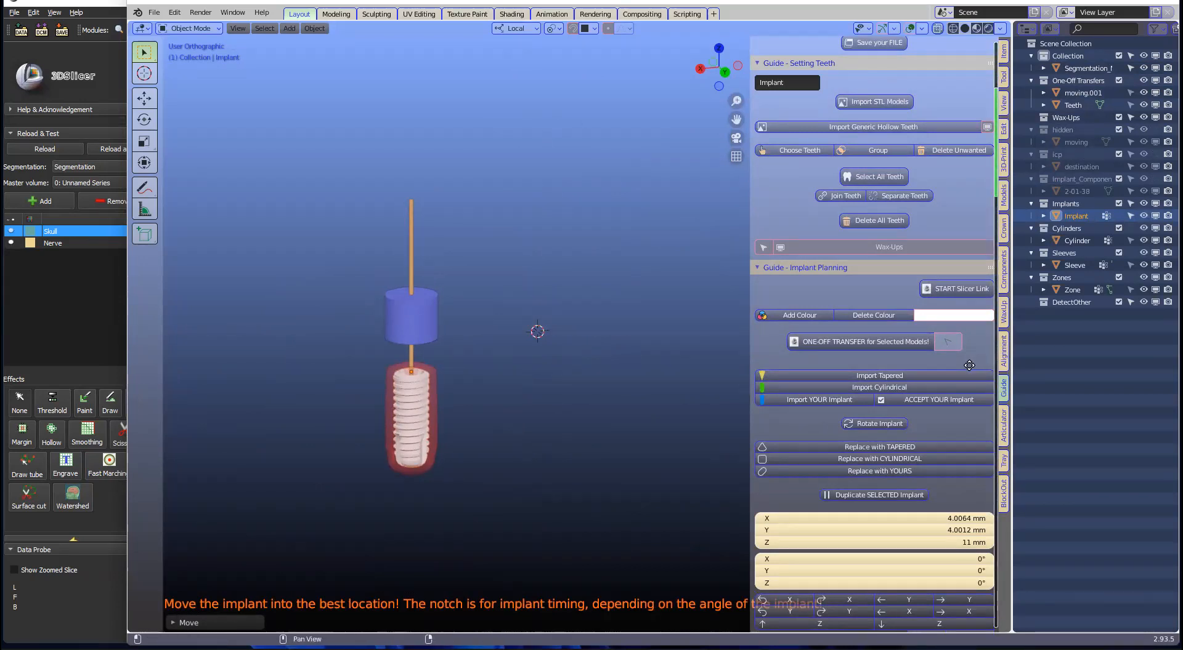
scroll(875, 400, down, 2)
scroll(875, 400, down, 1)
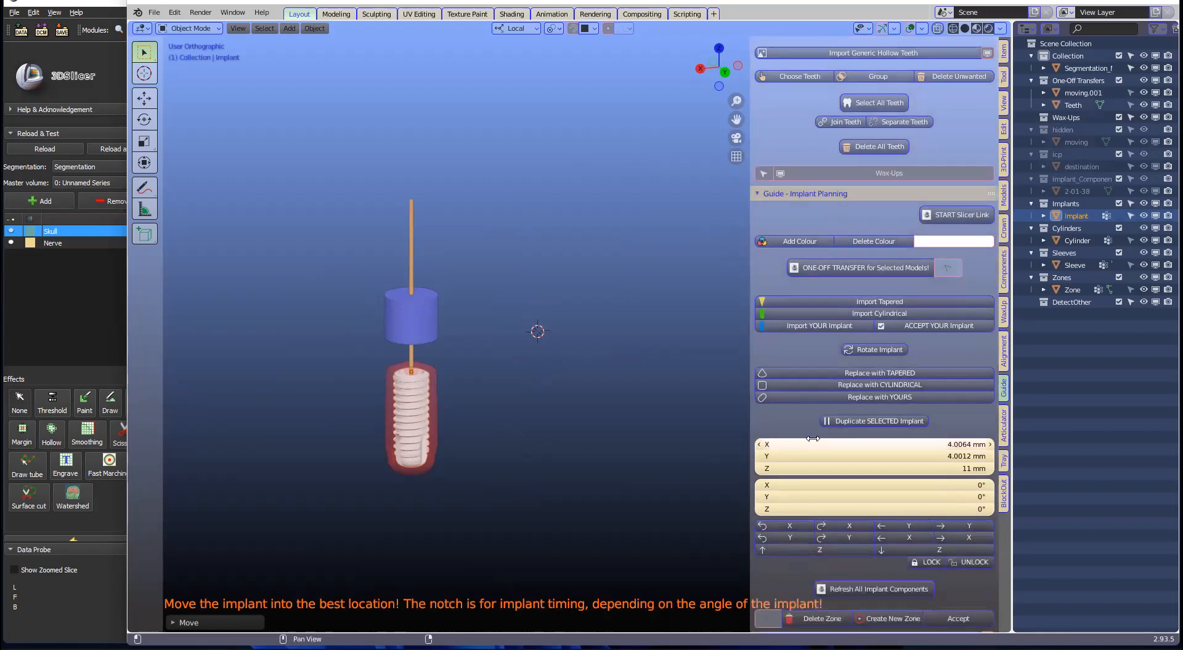
Step: Duplicate the sleeved implant and move the copy beside the original
click(863, 421)
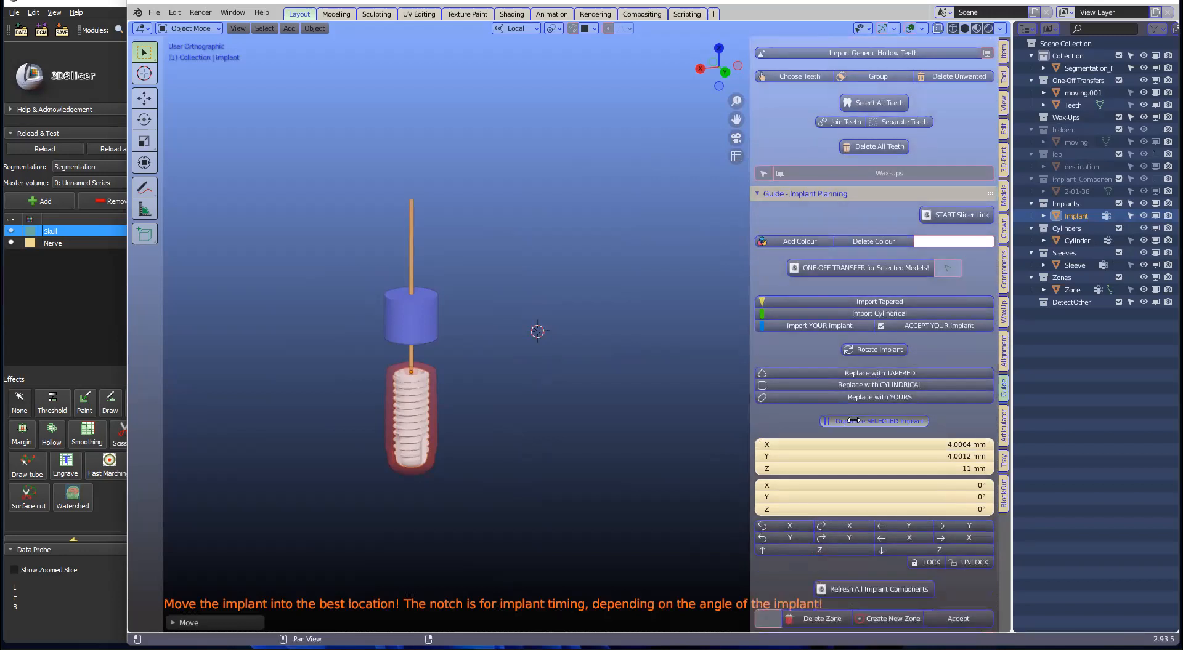
click(433, 381)
drag(431, 381, 380, 380)
scroll(410, 377, down, 7)
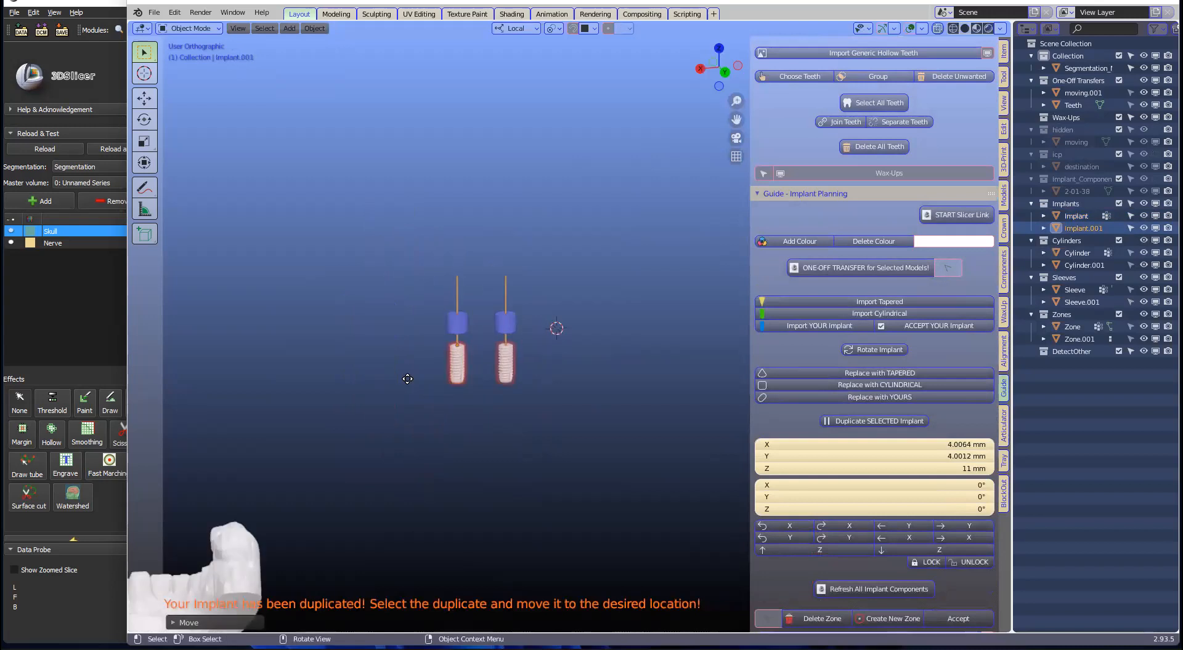
middle_drag(408, 403, 686, 204)
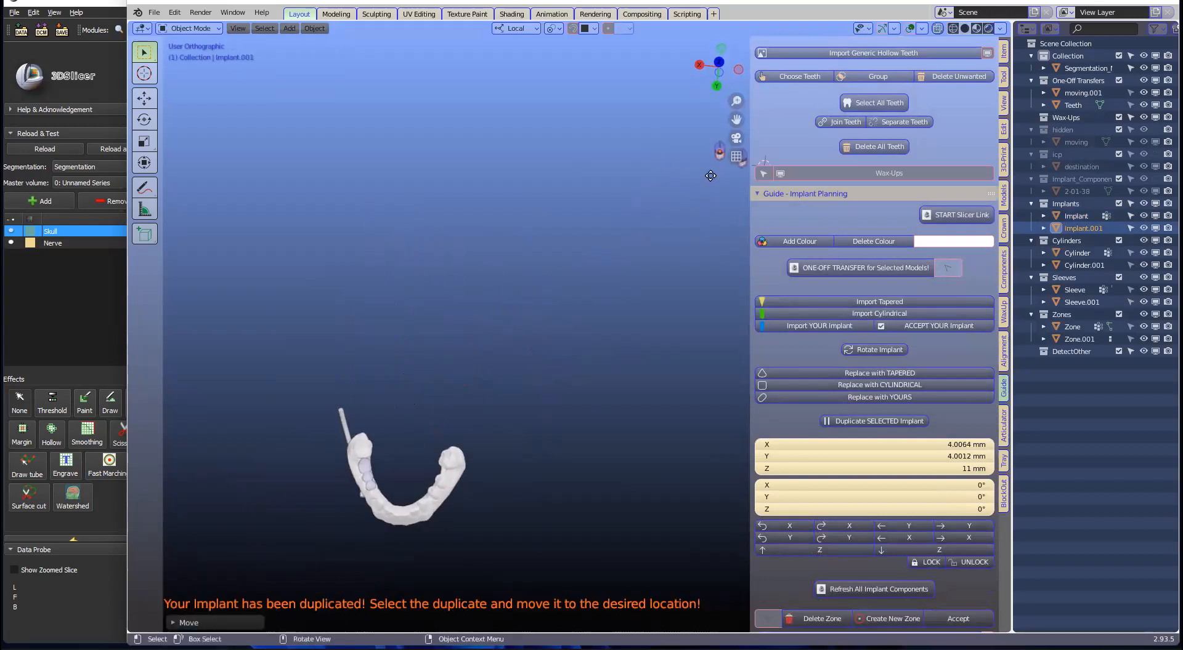
Step: Move the duplicate implant down into the jaw
key(g)
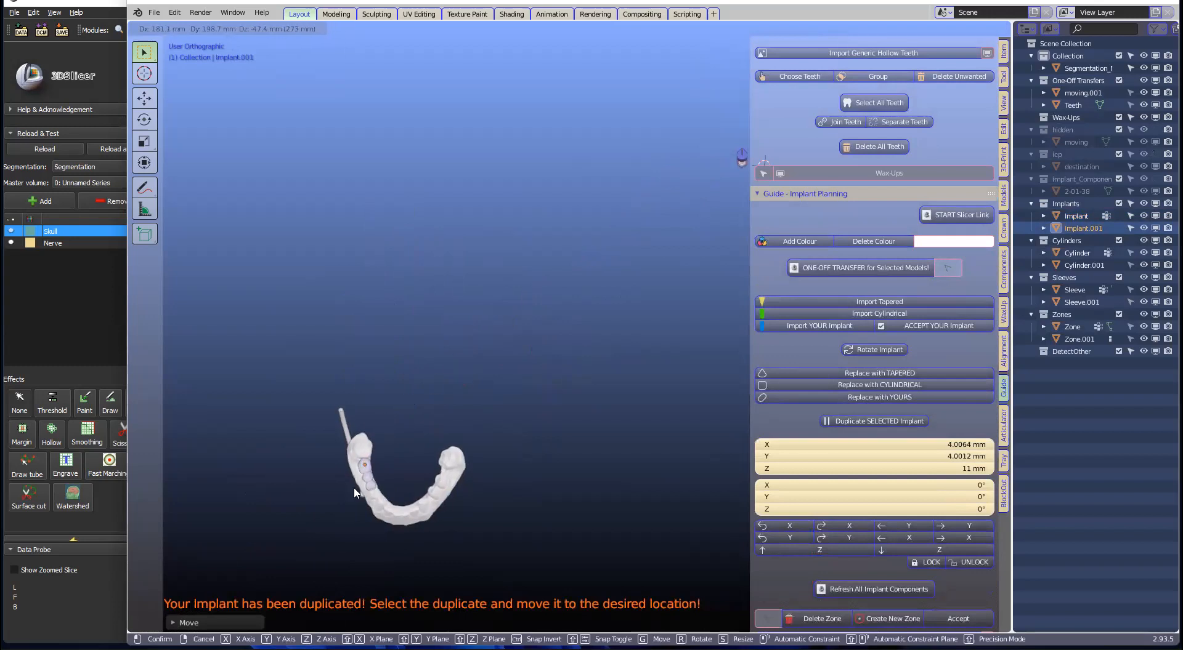
click(355, 488)
scroll(356, 490, up, 4)
shift+middle_drag(356, 489, 687, 267)
mouse_move(513, 407)
middle_down()
mouse_move(600, 307)
mouse_move(547, 342)
mouse_move(518, 411)
middle_up()
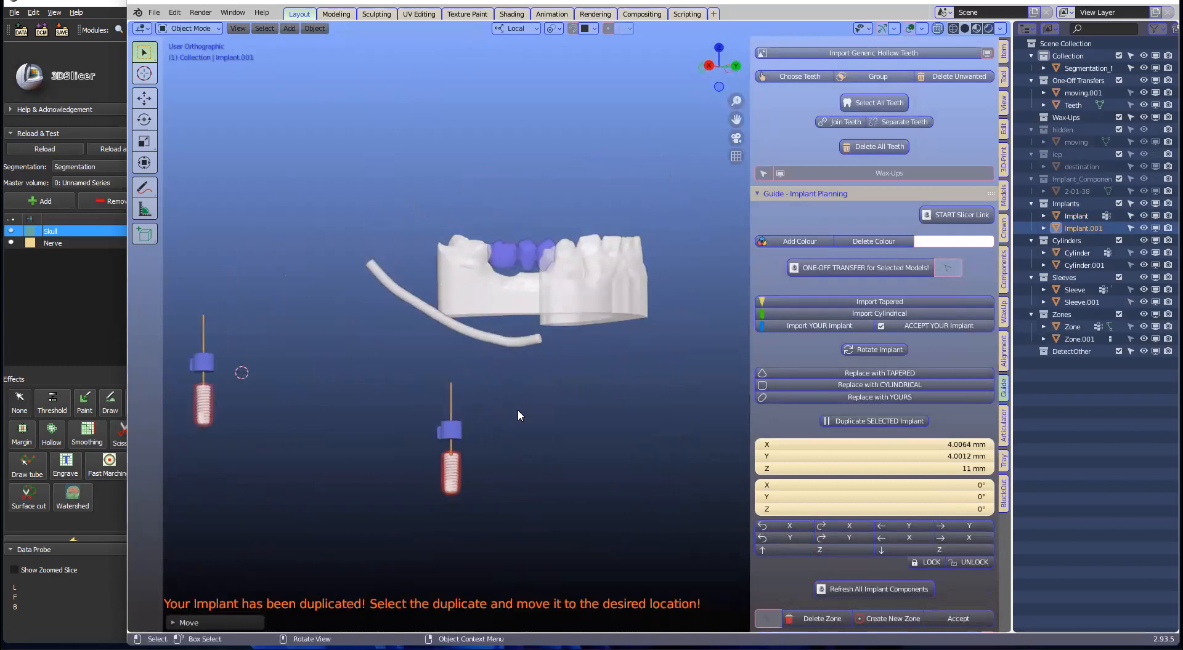
key(g)
click(507, 287)
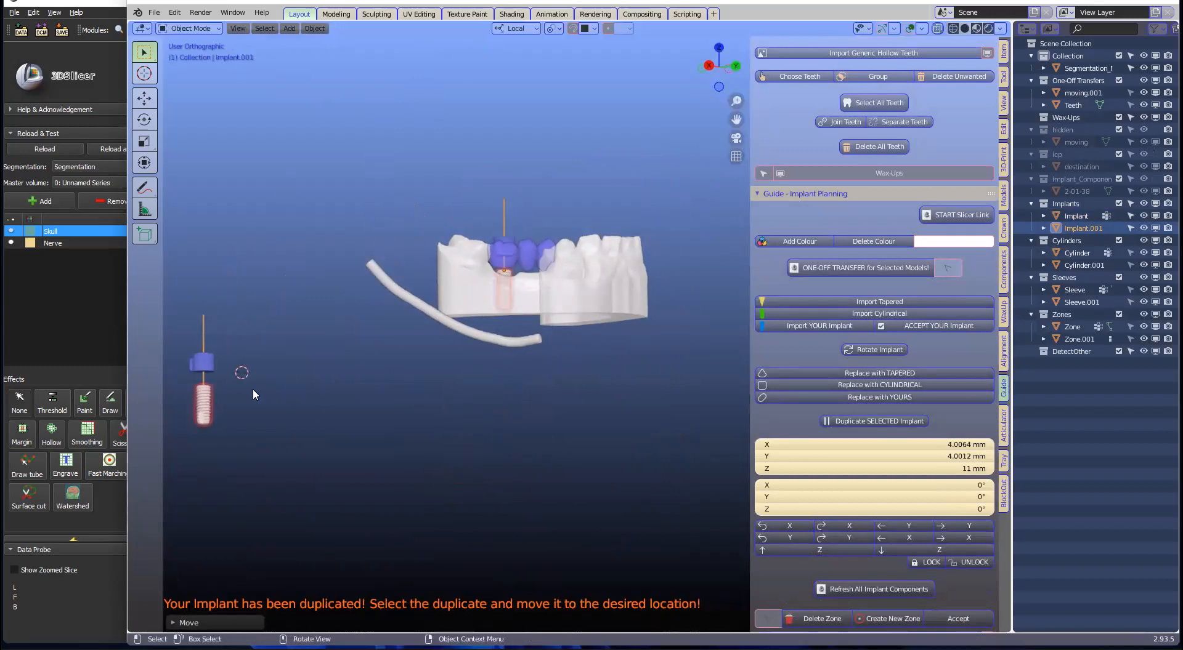
Step: Move the original implant into the jaw and reposition it from a top view
click(208, 405)
key(g)
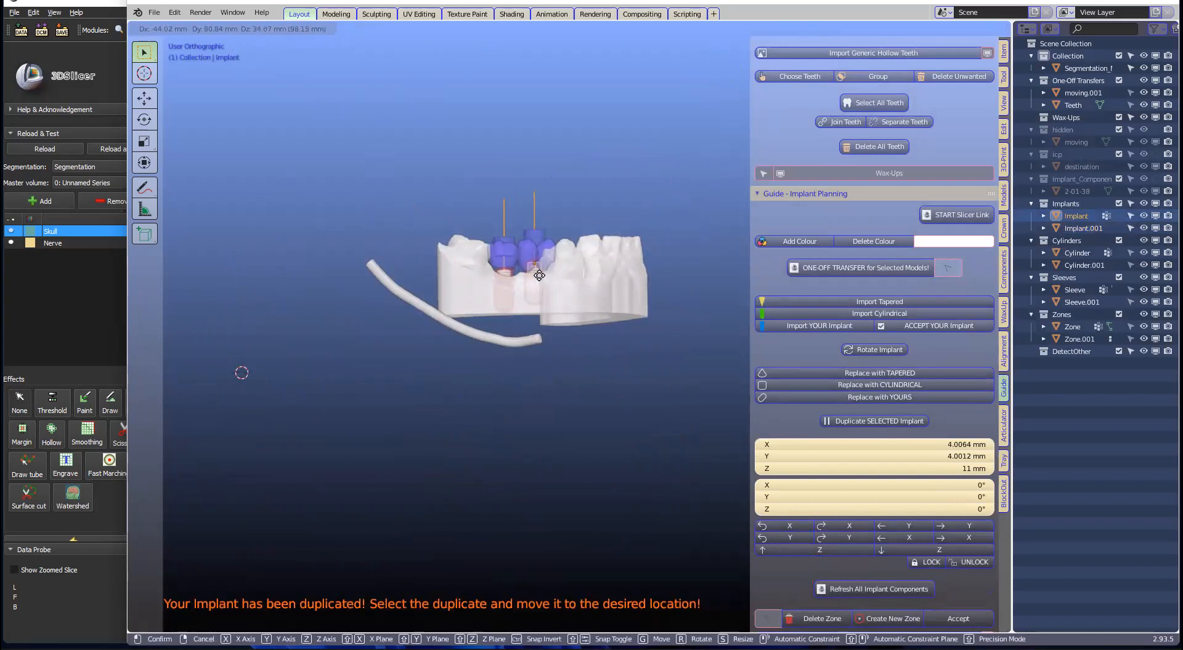
click(561, 268)
middle_drag(561, 268, 519, 351)
scroll(520, 352, down, 5)
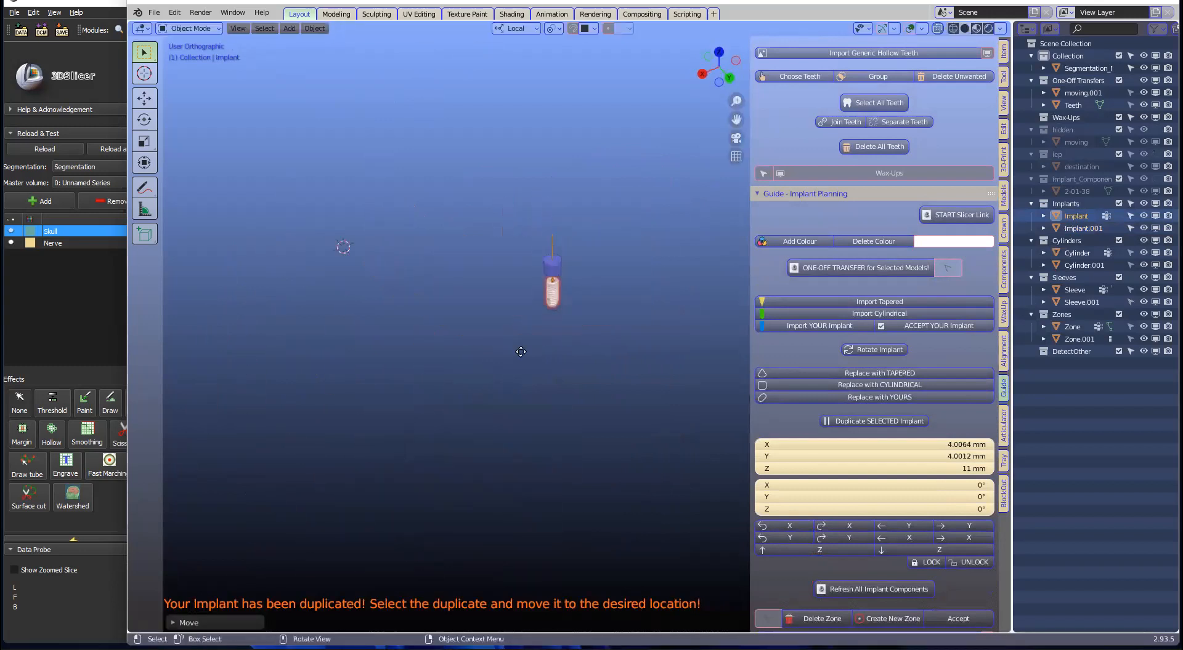
middle_drag(462, 434, 442, 414)
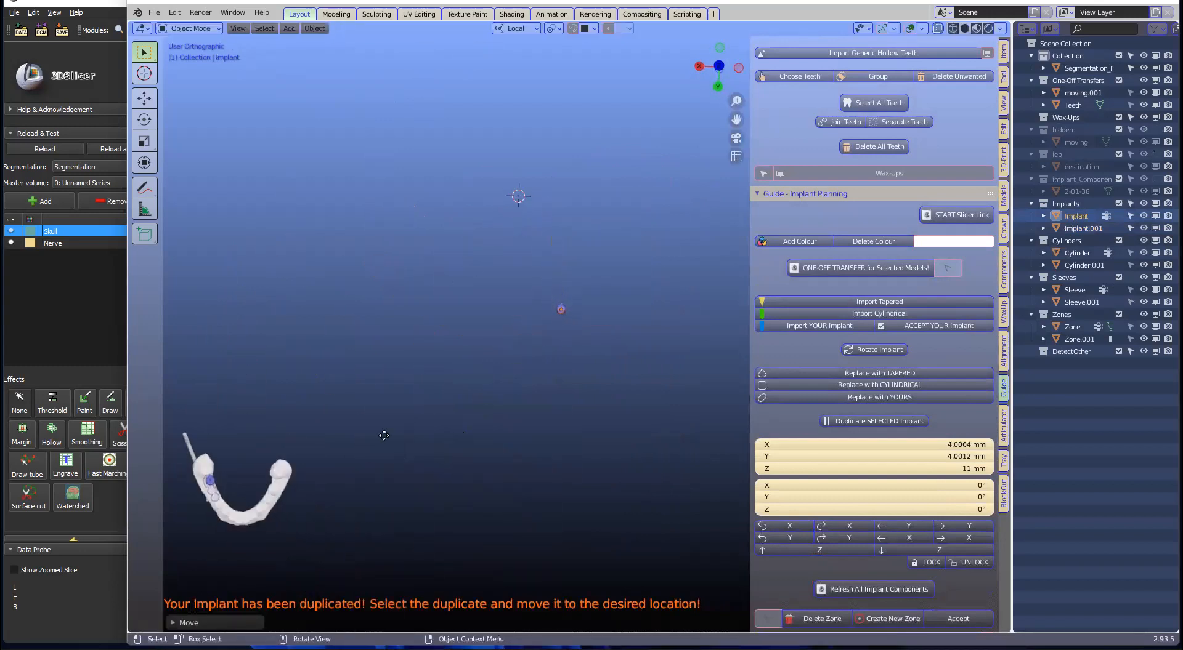
key(g)
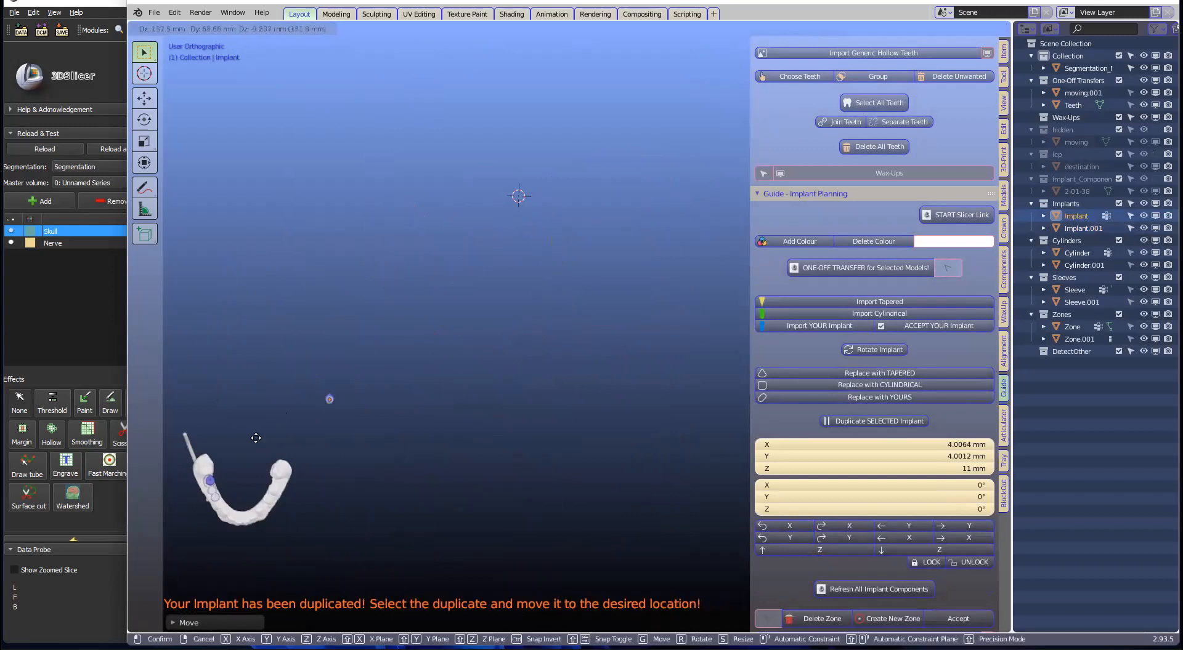
click(214, 493)
Step: Lower the first implant into the missing-tooth gap, checking from a side view
scroll(244, 466, up, 1)
shift+middle_drag(245, 465, 624, 313)
scroll(519, 374, up, 6)
middle_drag(621, 245, 632, 272)
mouse_move(577, 353)
middle_down()
mouse_move(615, 348)
mouse_move(590, 342)
middle_up()
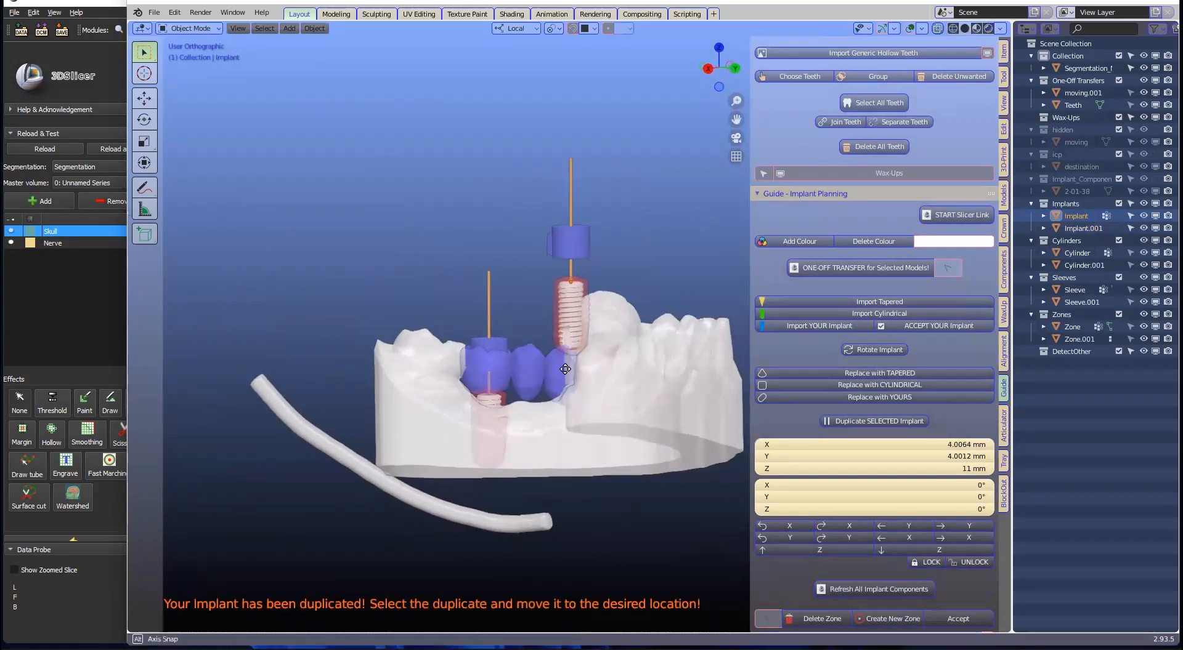
key(g)
click(563, 459)
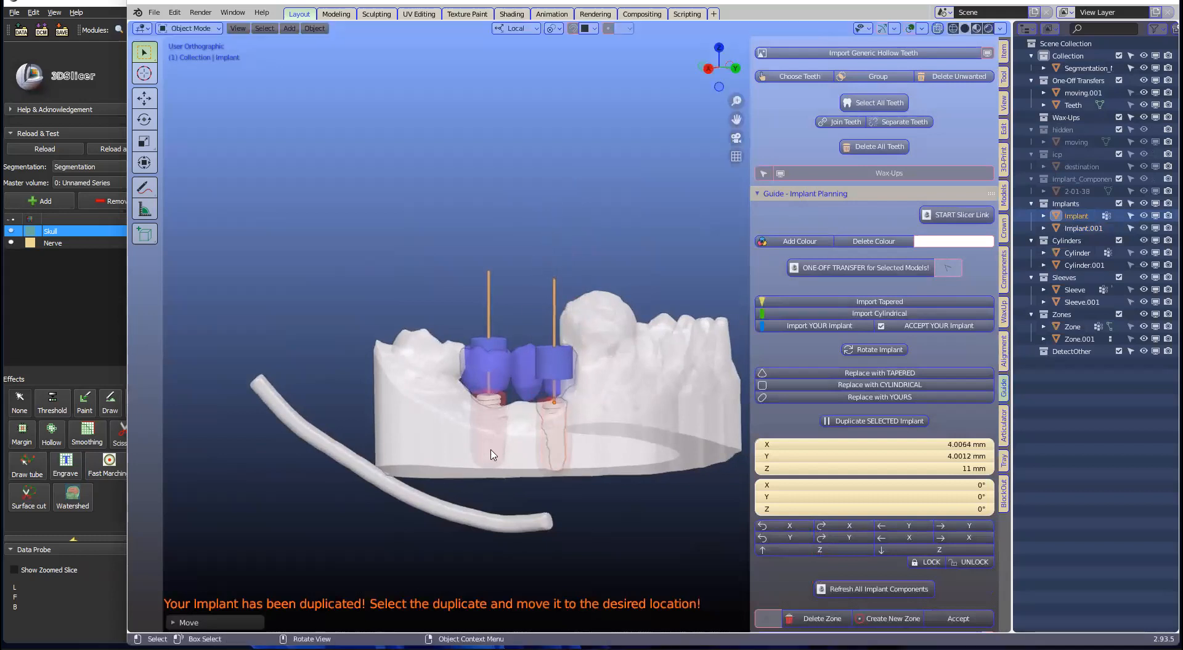
Step: Place Implant.001 in the gap and check it from a near top-down view
click(490, 450)
key(g)
click(491, 441)
middle_drag(491, 441, 521, 437)
scroll(522, 435, up, 3)
middle_drag(550, 347, 593, 264)
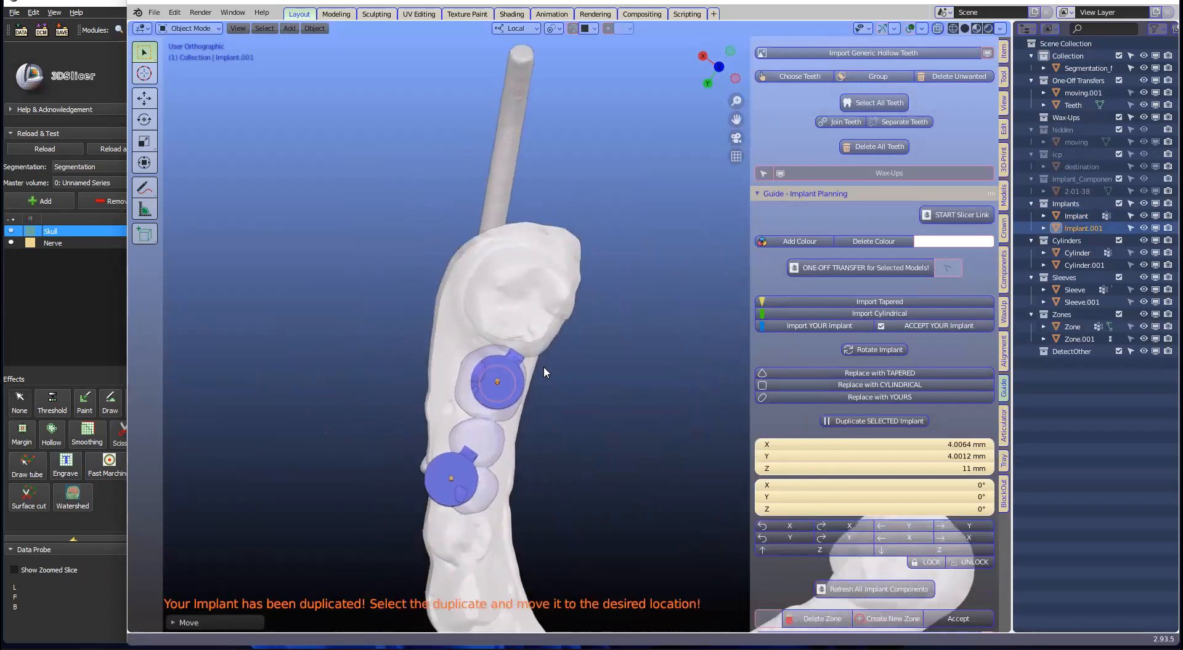
Step: Rotate both implants so their notches face left and nudge the bottom one slightly
key(r)
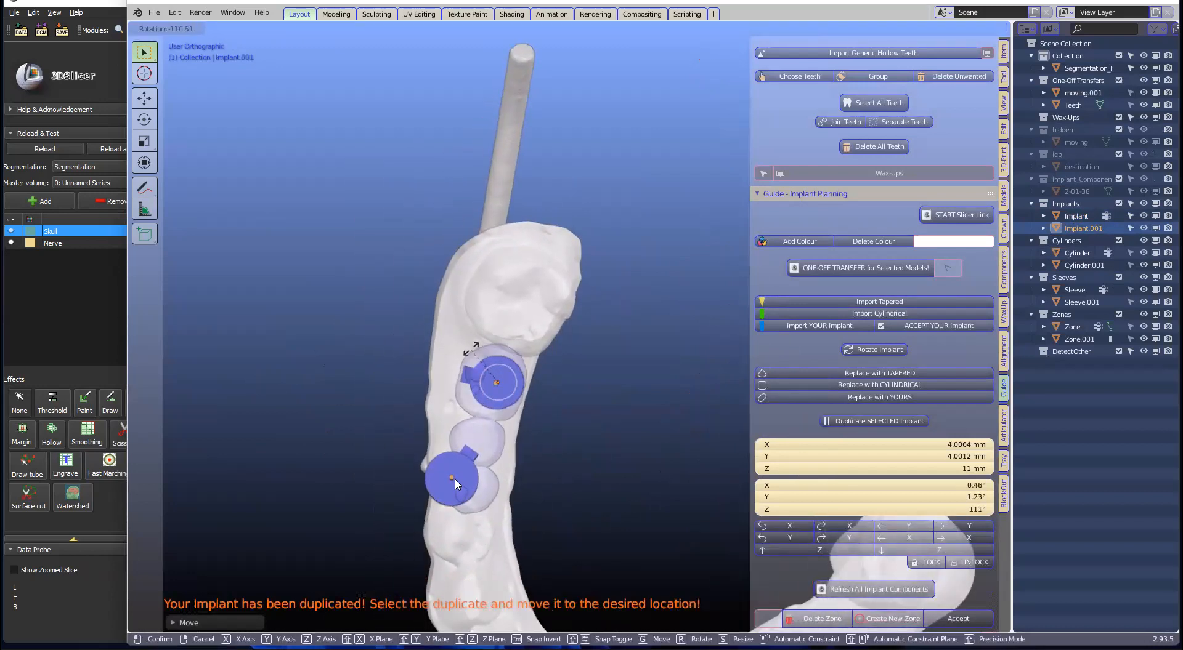
click(470, 352)
click(452, 477)
key(r)
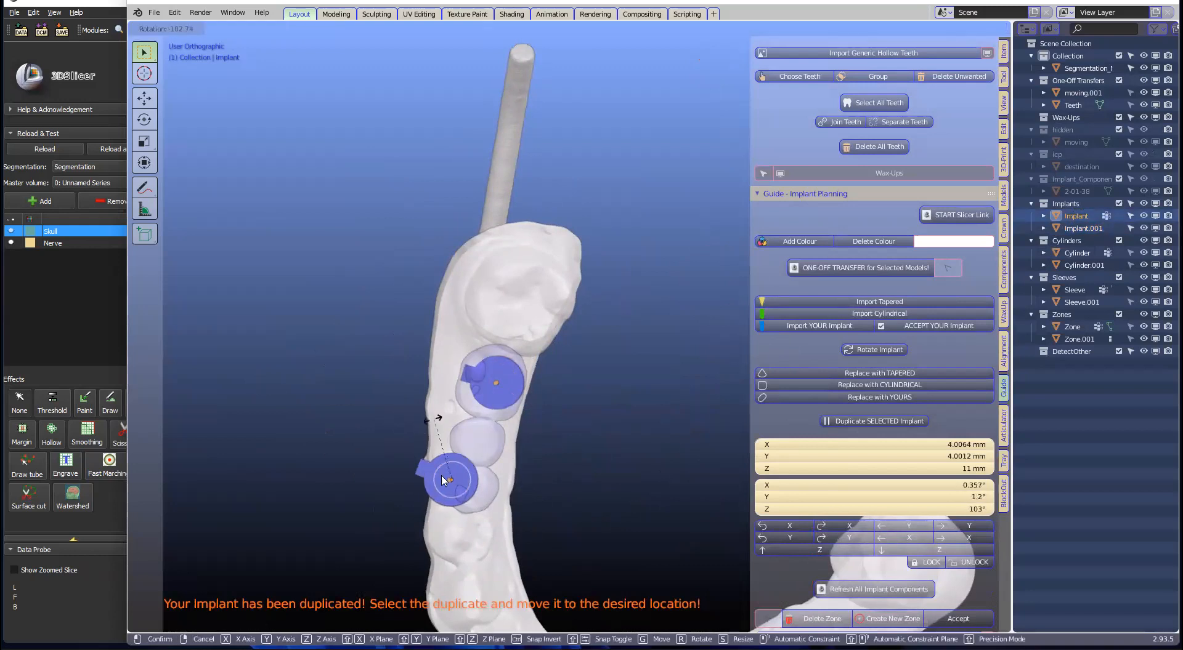
click(478, 495)
key(g)
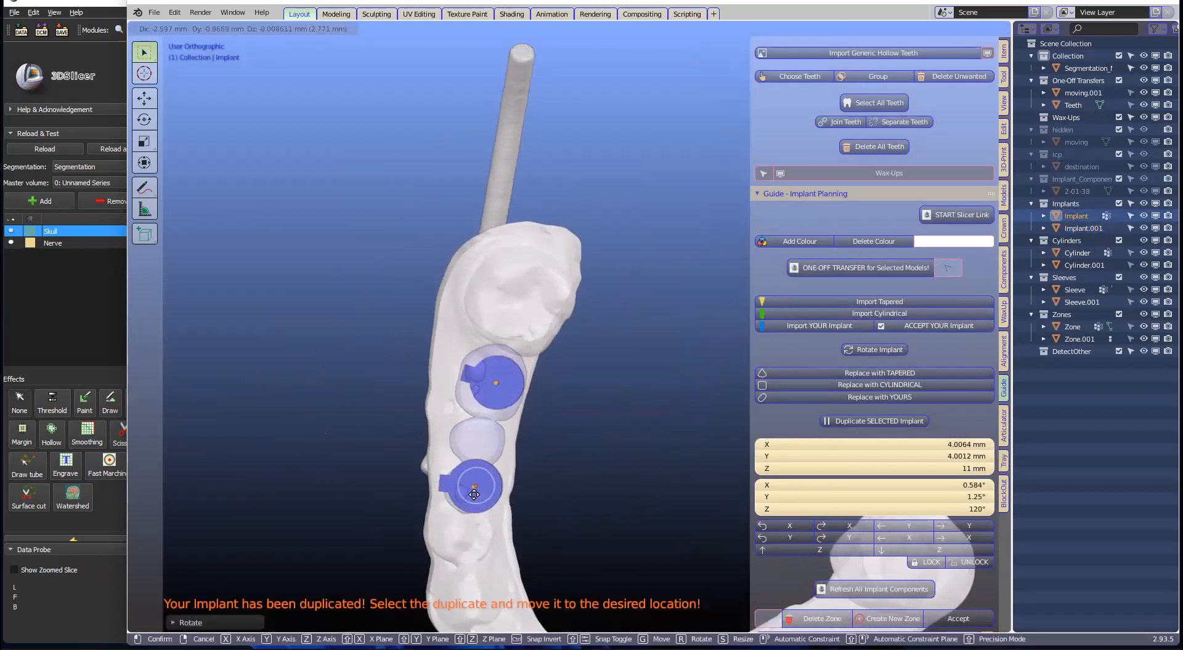
click(527, 478)
Step: Set Implant.001 at the second wax-up tooth site and widen the Blender window
middle_drag(615, 365, 619, 308)
scroll(658, 257, up, 4)
scroll(663, 252, up, 2)
click(413, 352)
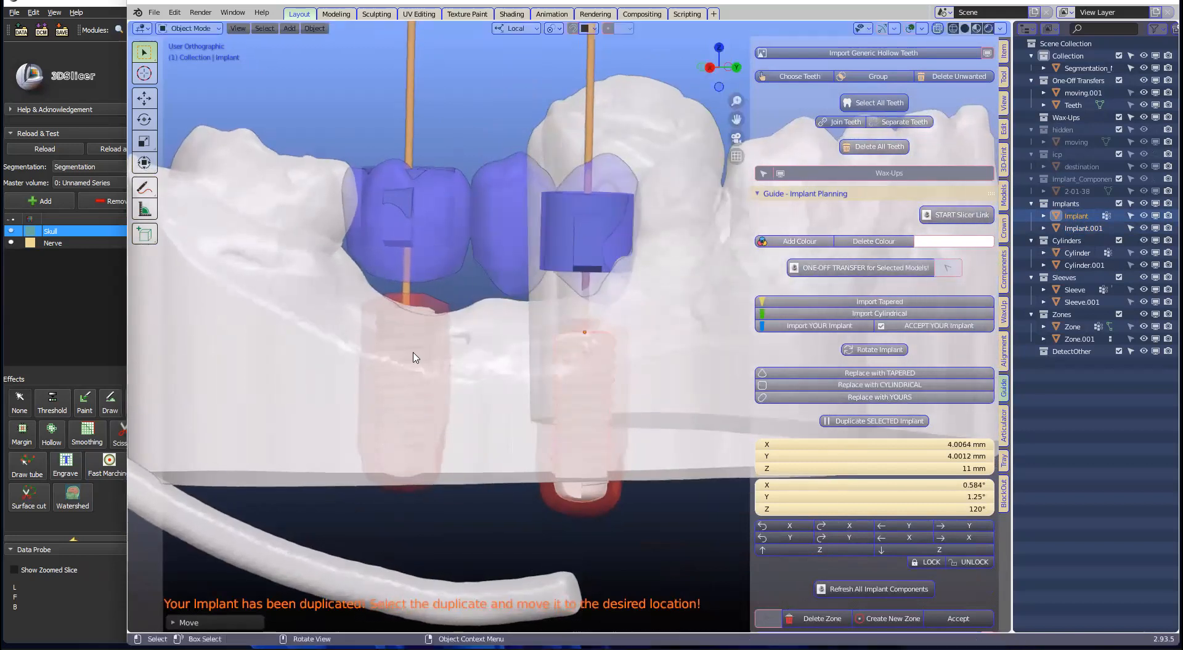
click(416, 371)
key(g)
click(427, 376)
middle_drag(449, 333, 466, 382)
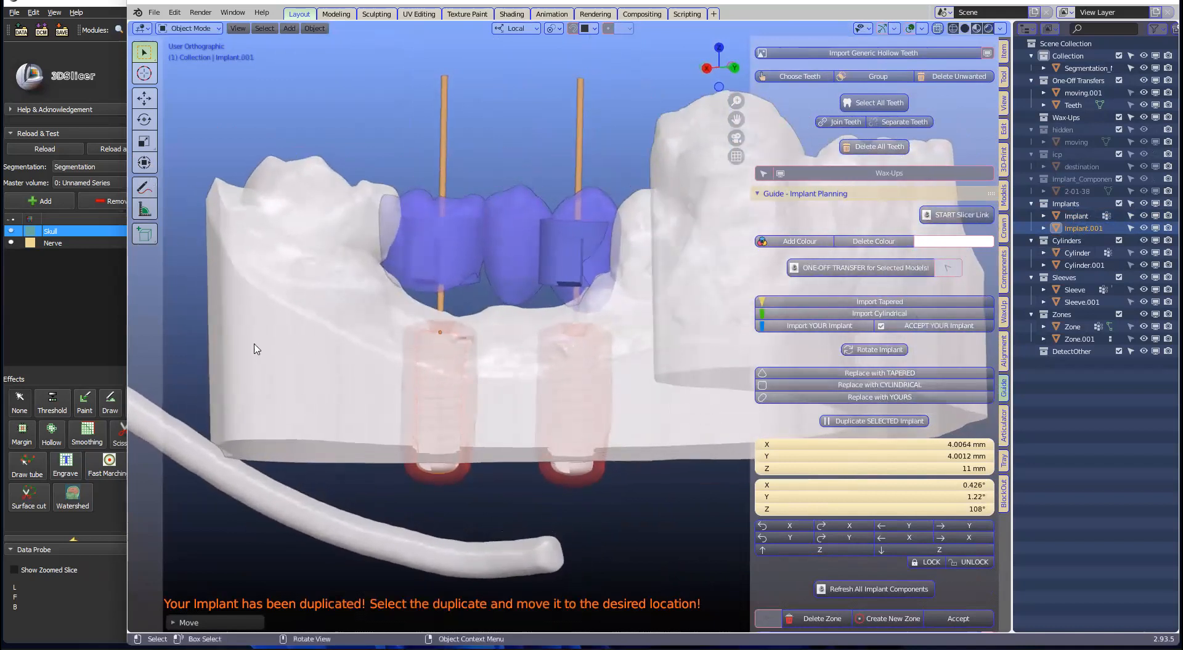
scroll(237, 329, down, 1)
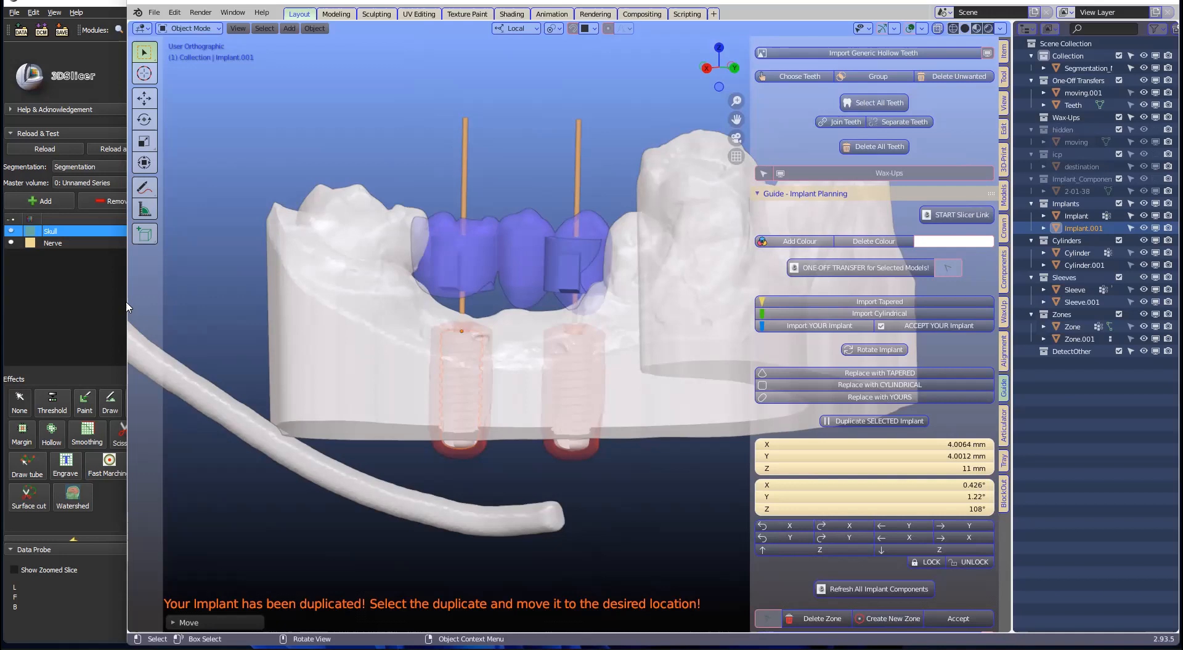
drag(127, 308, 105, 308)
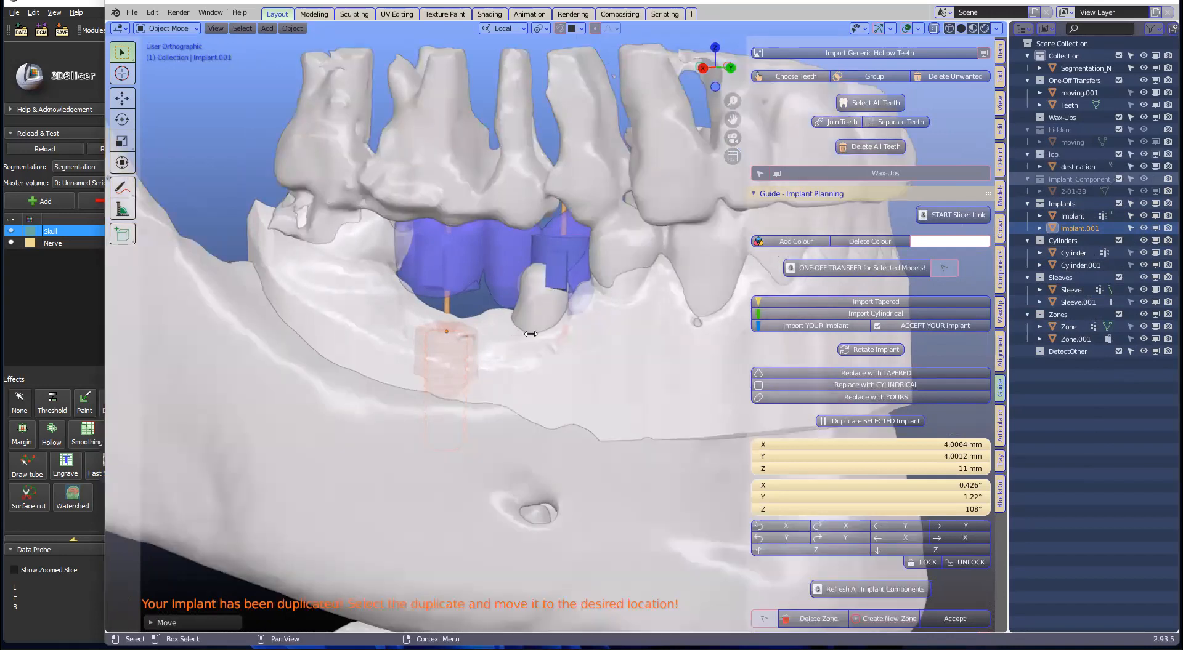
Step: Show the skull and clip a thin face-on slice through Implant.001
middle_drag(531, 335, 462, 223)
key(b)
drag(462, 213, 475, 526)
middle_drag(554, 459, 645, 449)
scroll(523, 438, up, 2)
shift+middle_drag(545, 423, 588, 354)
scroll(520, 424, up, 1)
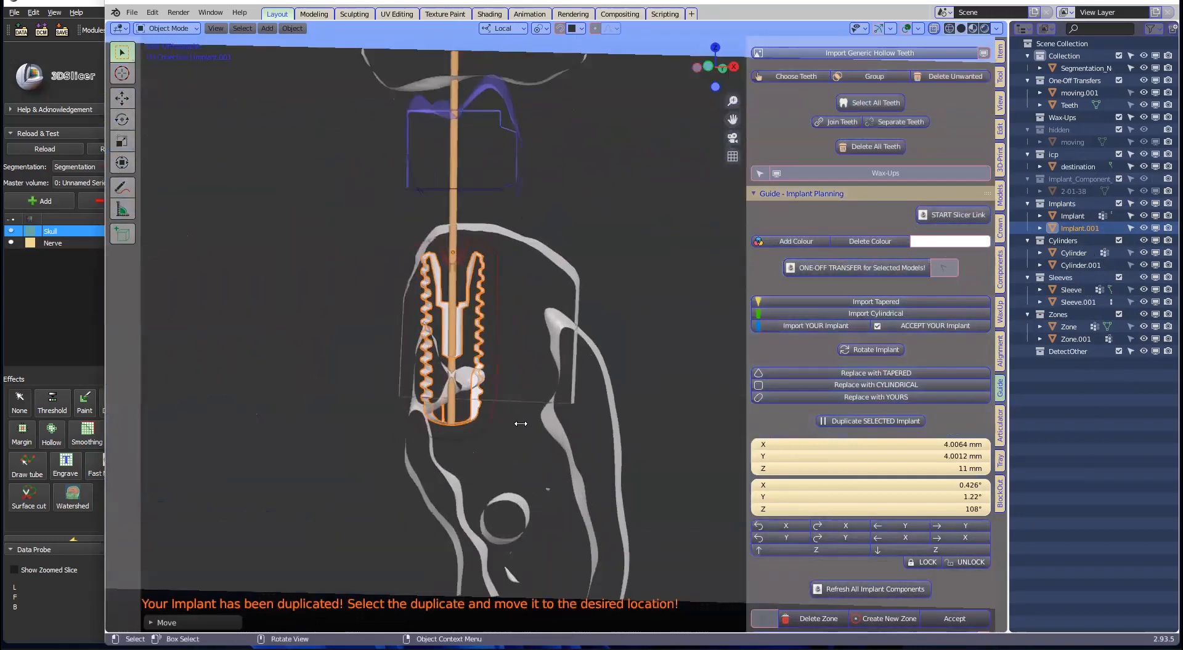
Step: Shift and tilt Implant.001 into the bone, ending at -7.54° X rotation
click(477, 330)
key(ctrl+z)
key(g)
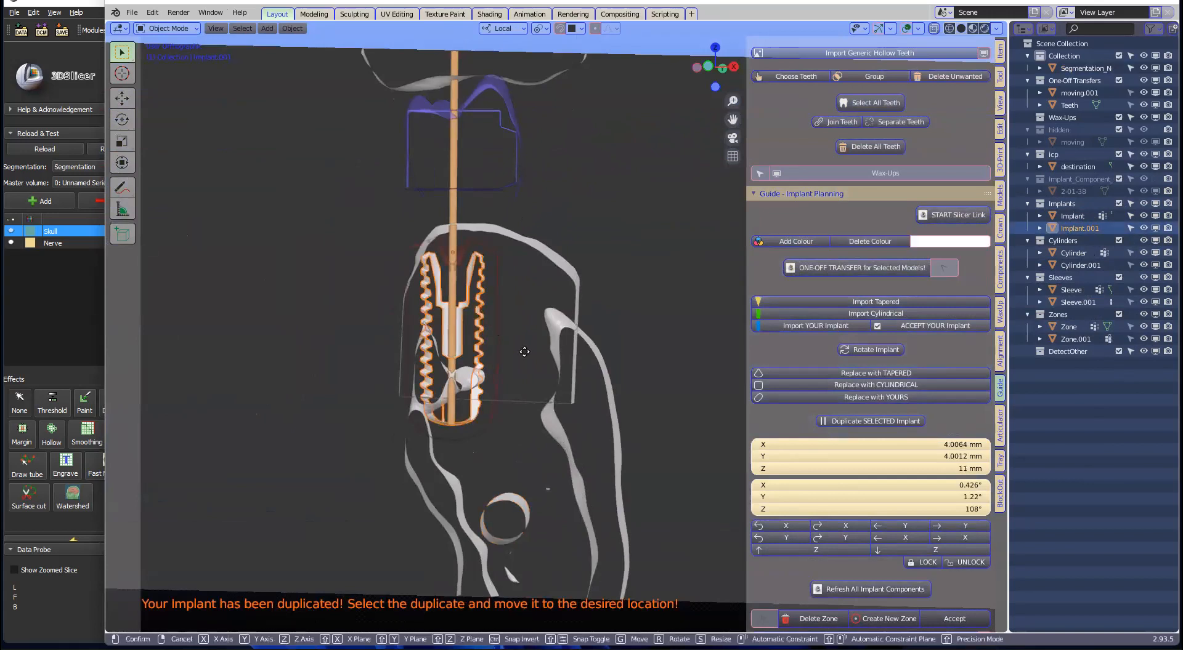
click(530, 364)
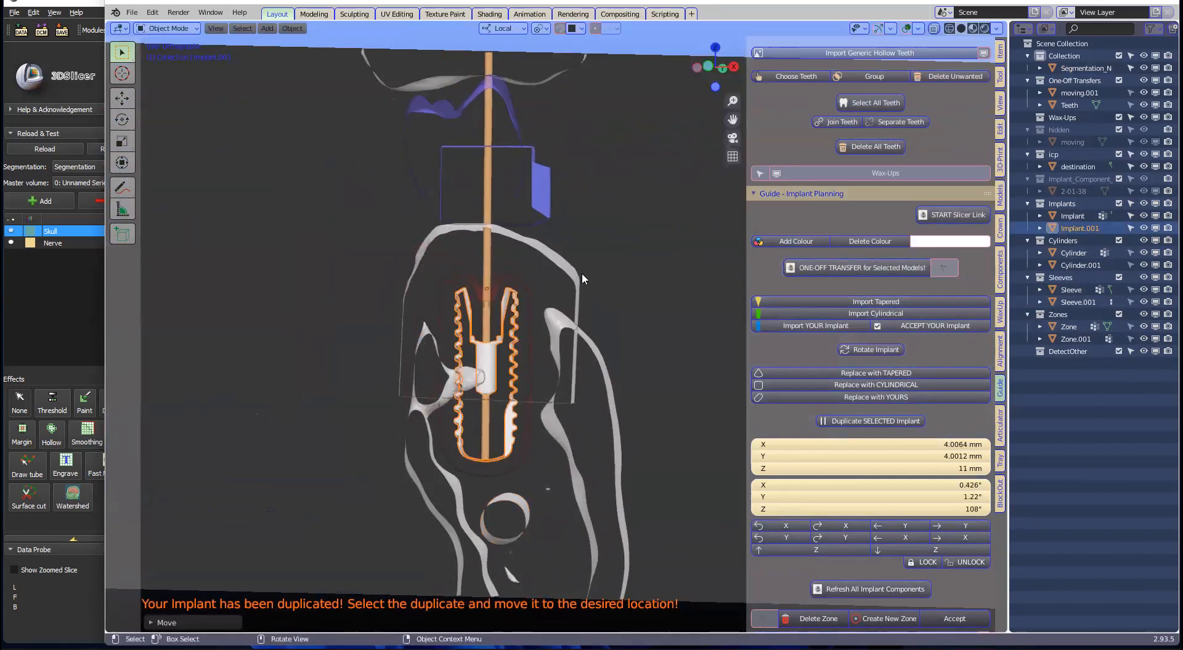
key(t)
key(r)
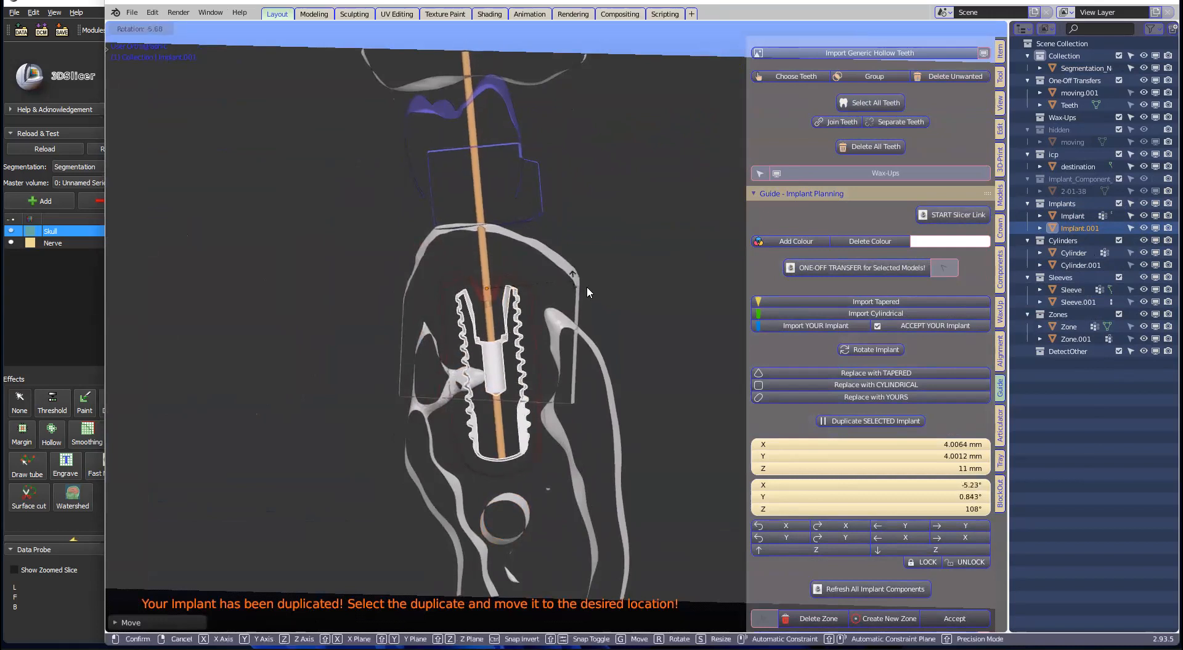
click(586, 286)
key(g)
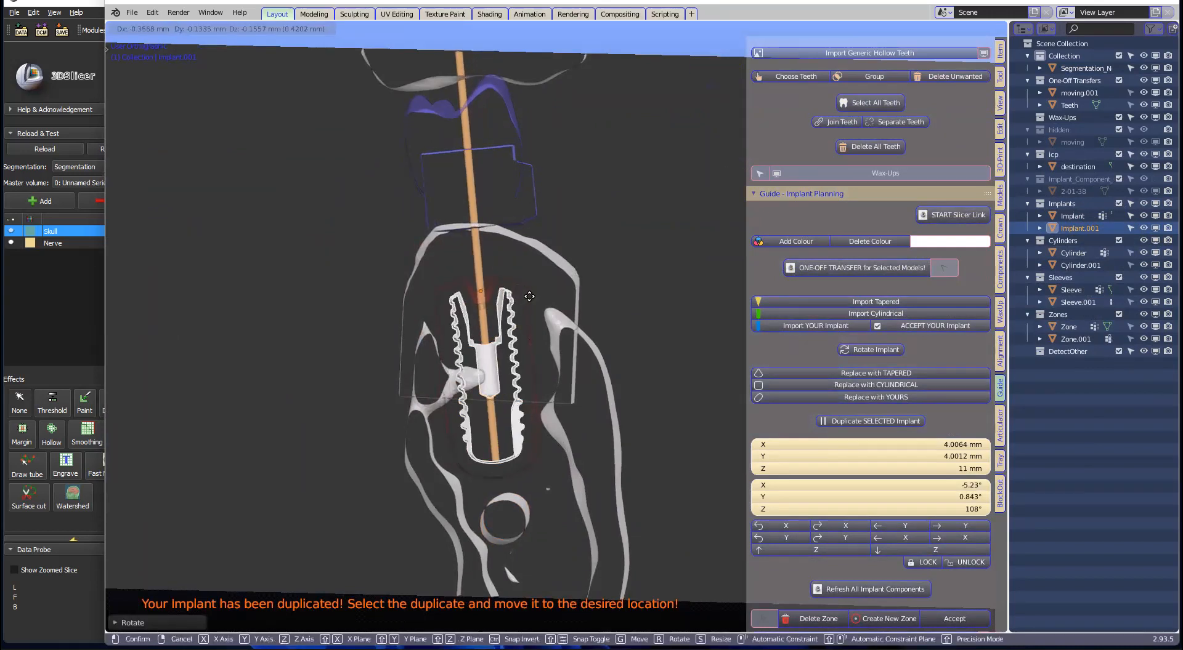
click(567, 288)
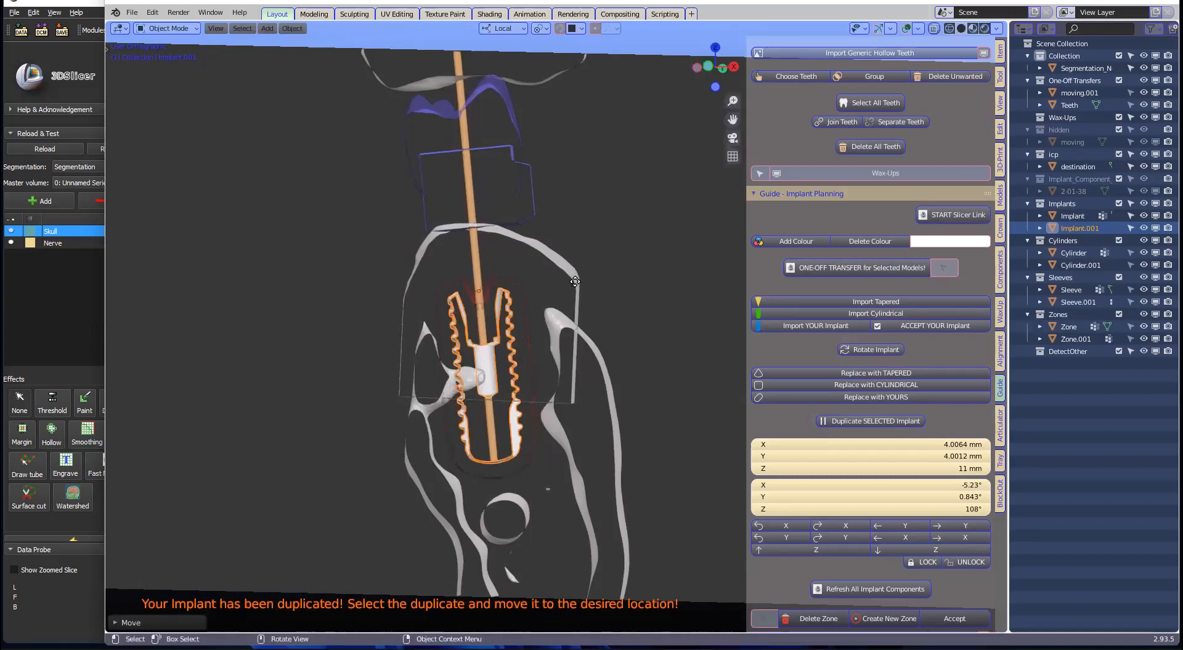
key(r)
click(567, 278)
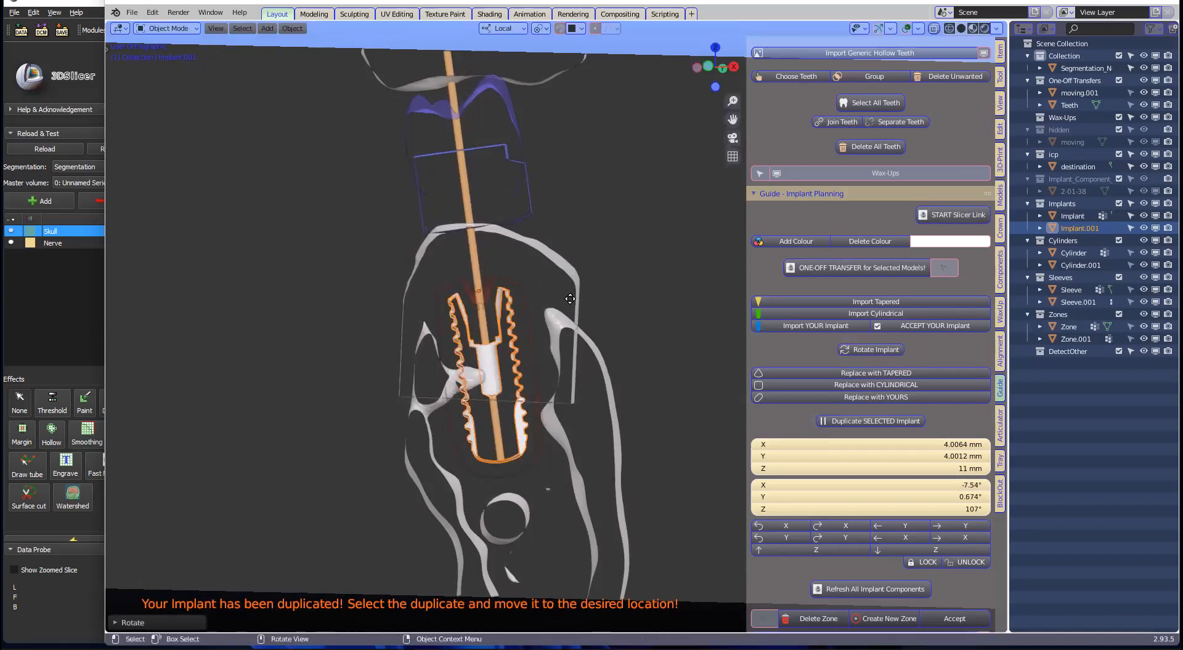
scroll(570, 298, down, 2)
Step: Clear the clipping, select the first implant and clip a face-on slice through it
key(alt+b)
scroll(465, 324, down, 4)
middle_drag(461, 325, 434, 404)
click(583, 342)
click(582, 348)
key(b)
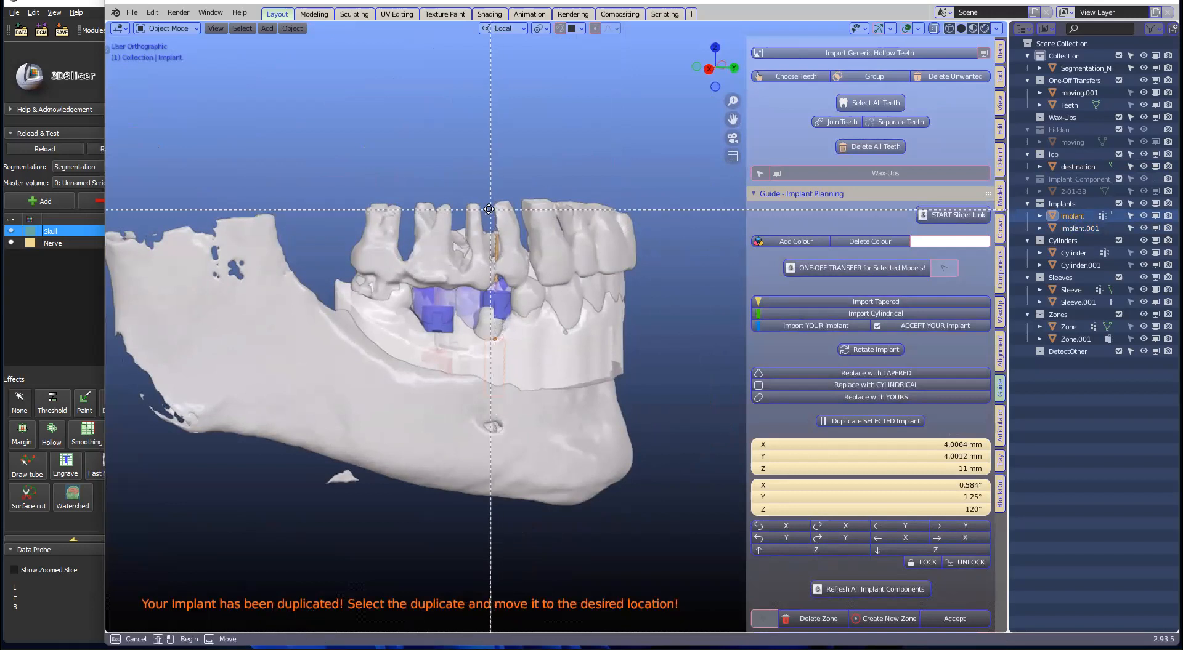
drag(488, 210, 495, 483)
scroll(500, 450, up, 5)
middle_drag(504, 436, 599, 385)
shift+middle_drag(492, 407, 605, 345)
scroll(605, 336, up, 3)
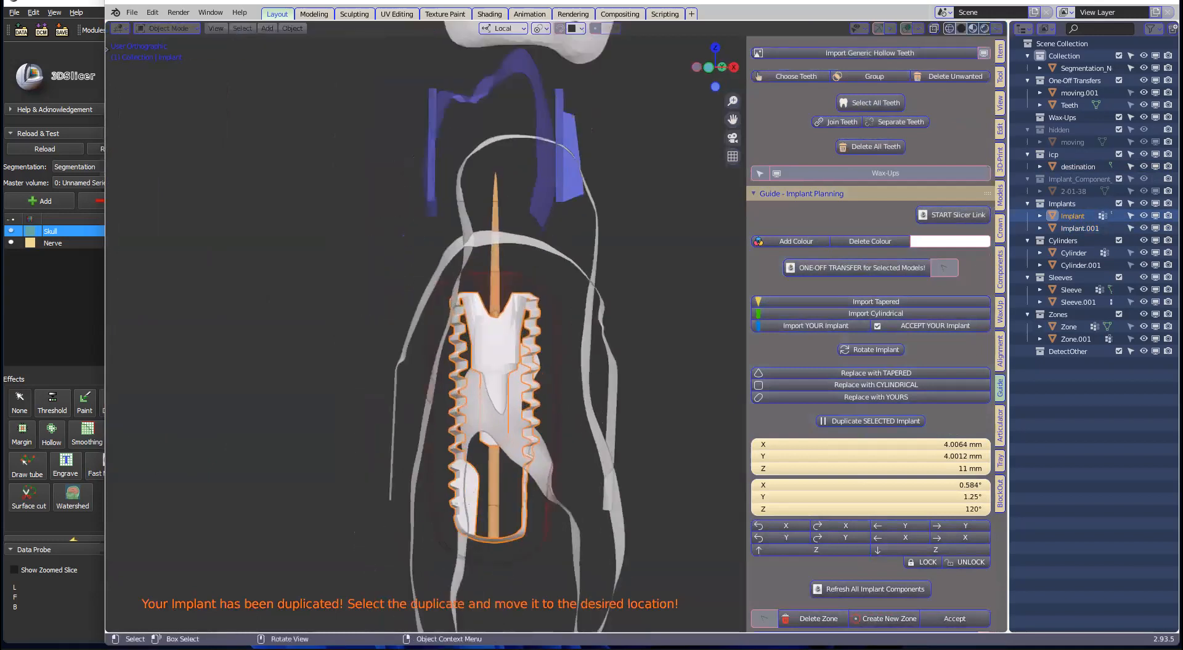
Step: Tilt the first implant to -4.11° X rotation and shift it right
key(r)
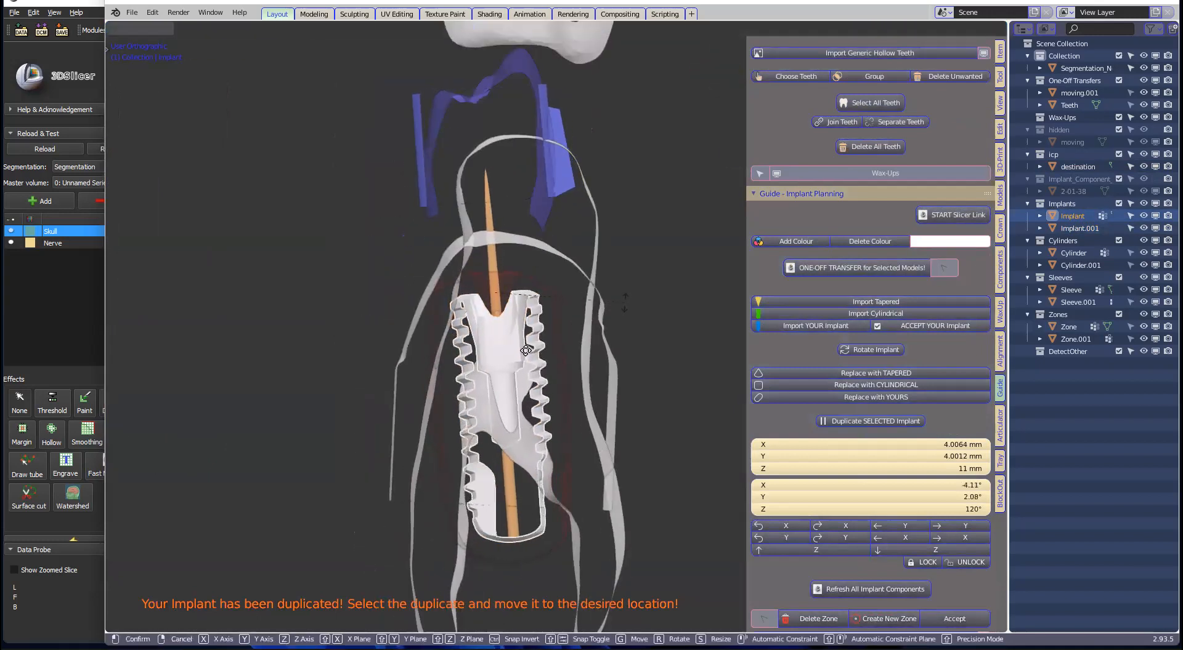
click(525, 351)
key(g)
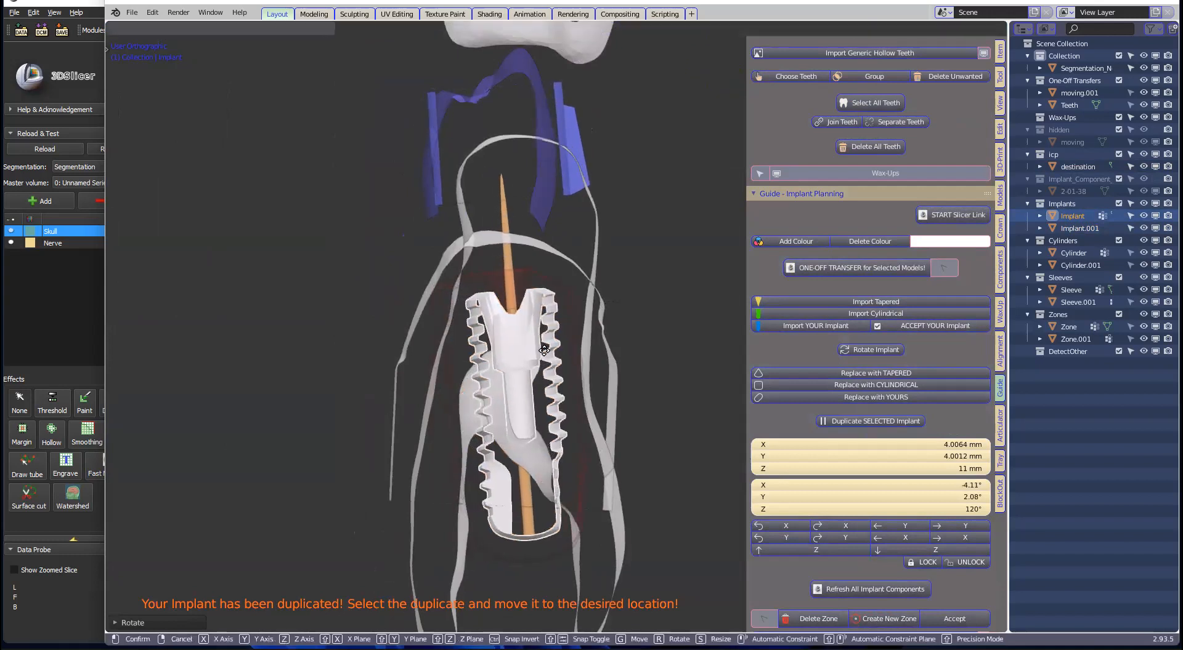
click(581, 353)
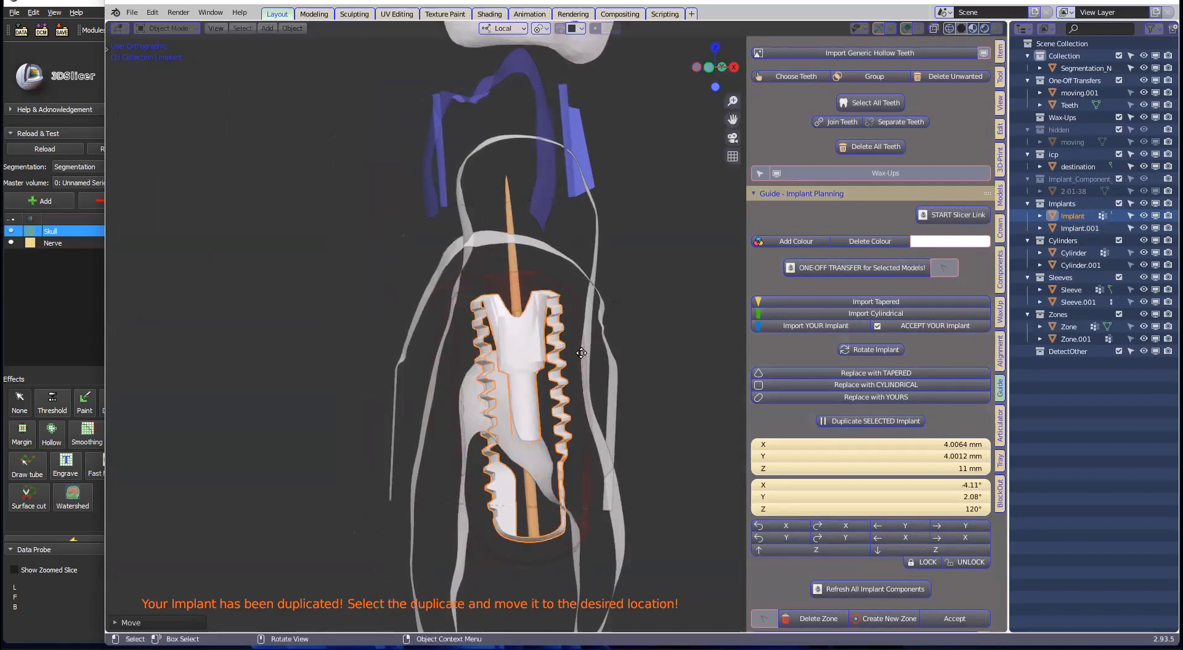
Step: Raise Implant.001 slightly from a side view, then widen 3D Slicer beside Blender
scroll(581, 353, down, 10)
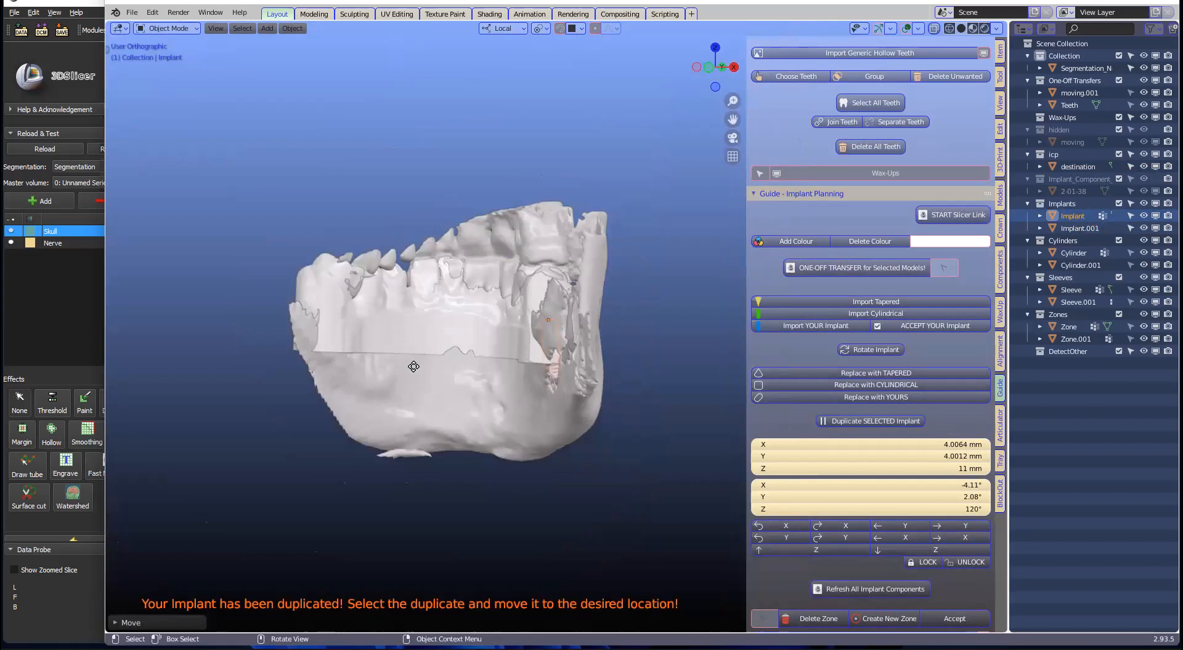
middle_drag(413, 367, 477, 352)
scroll(476, 352, up, 3)
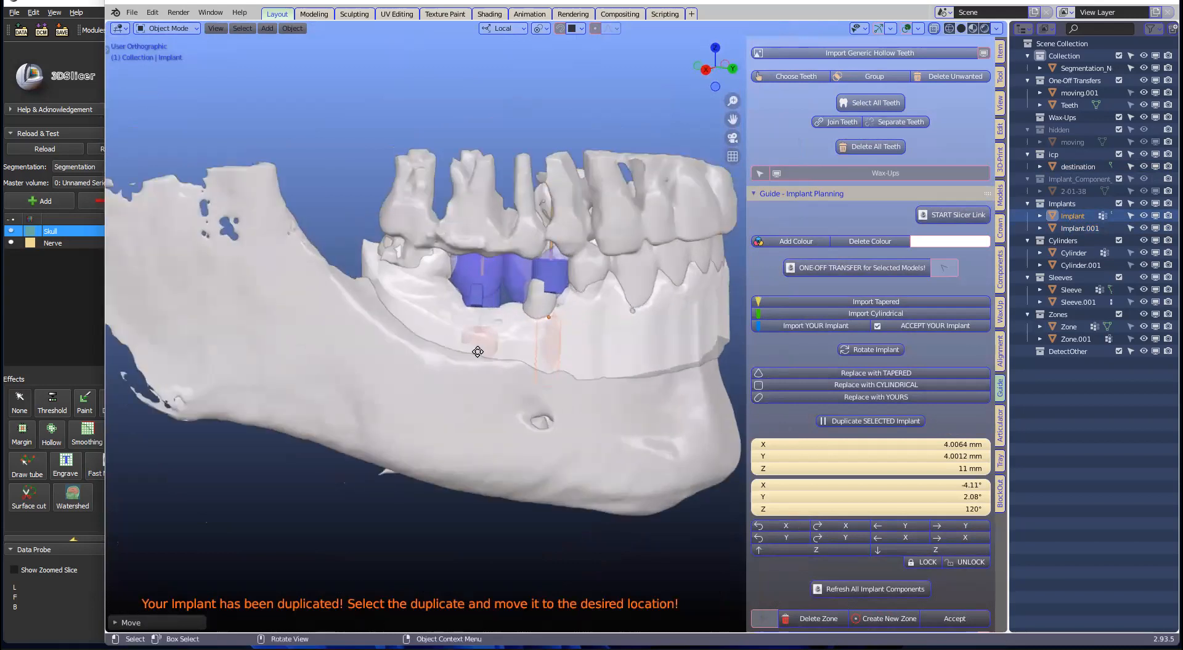
click(478, 352)
drag(477, 340, 477, 327)
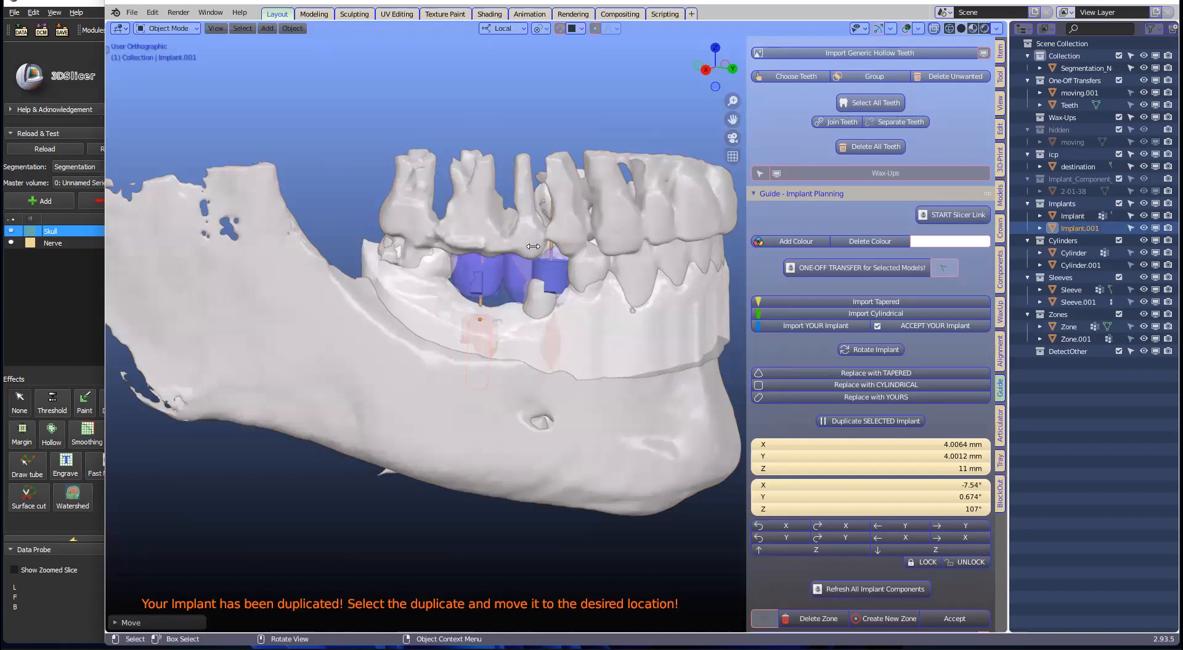
drag(103, 314, 603, 228)
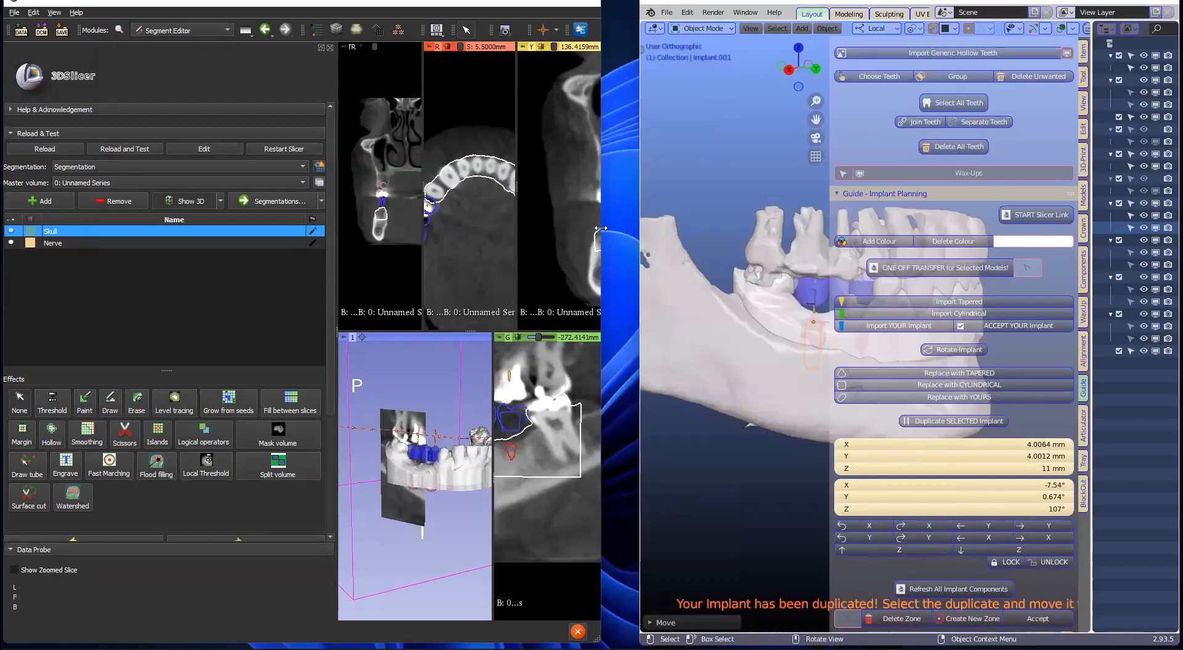
Step: Widen 3D Slicer and pan and zoom the red and green slices to inspect the implants
drag(698, 263, 728, 264)
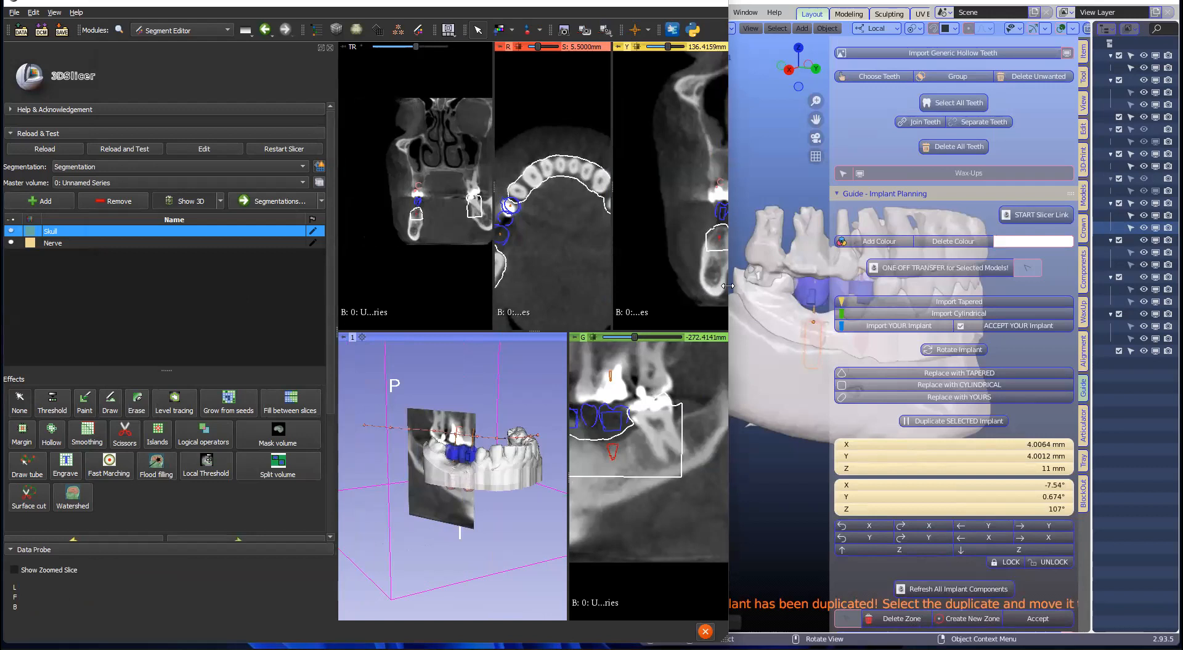
drag(728, 286, 746, 286)
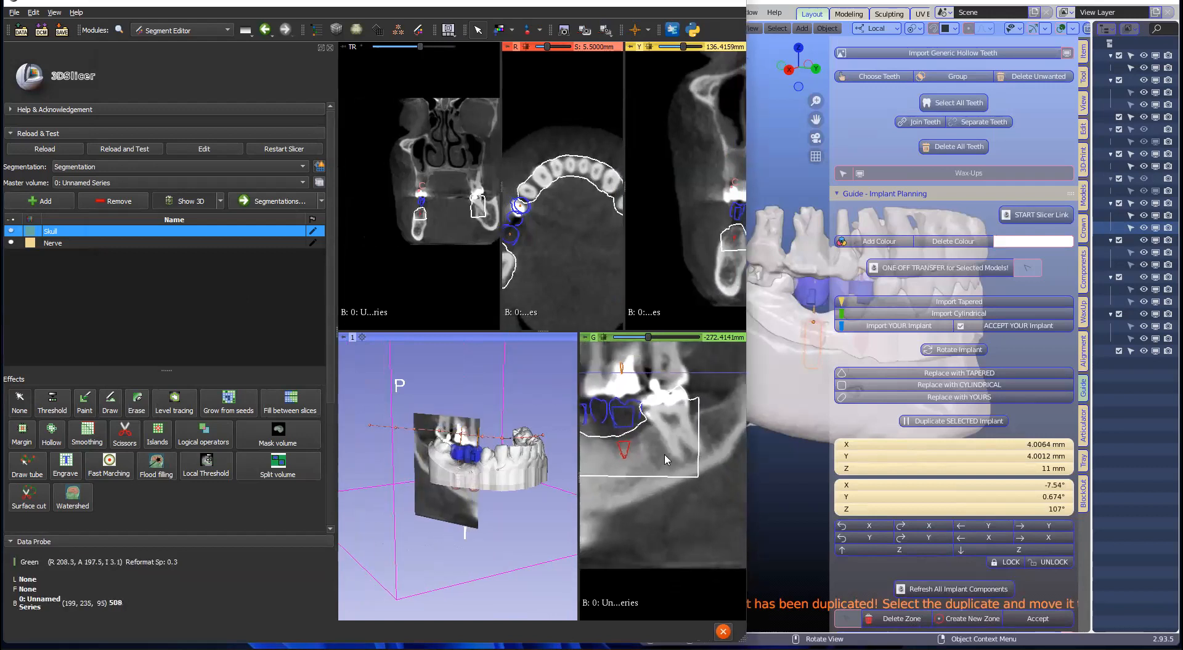
scroll(670, 449, down, 4)
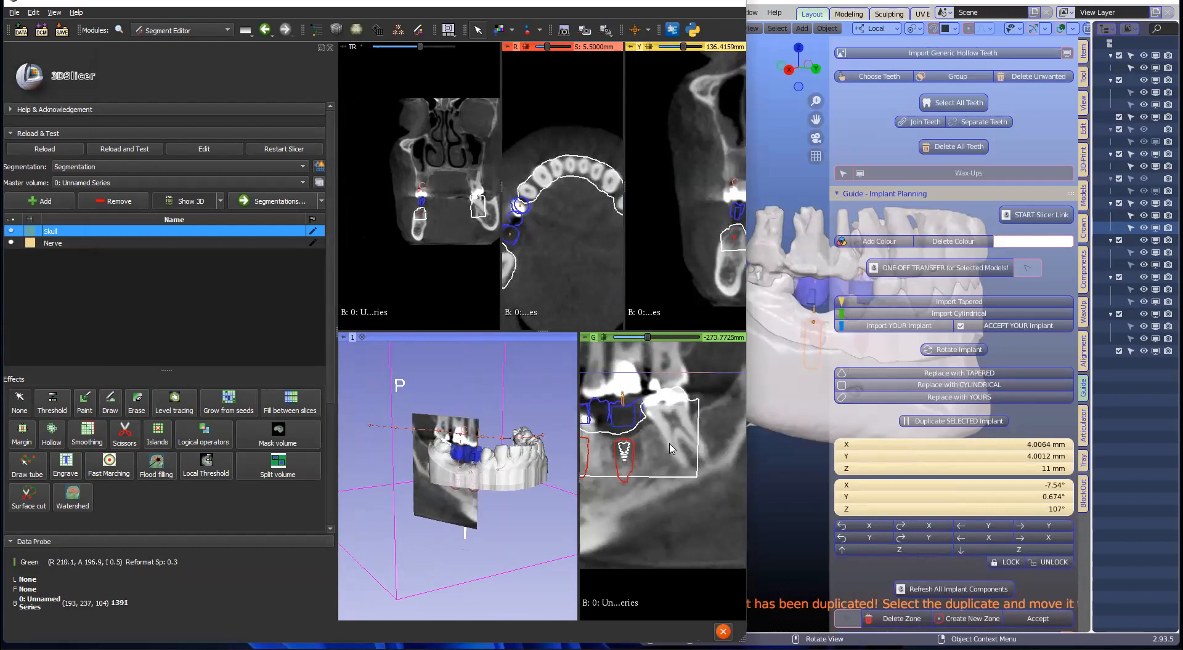
scroll(670, 449, down, 3)
scroll(668, 455, down, 1)
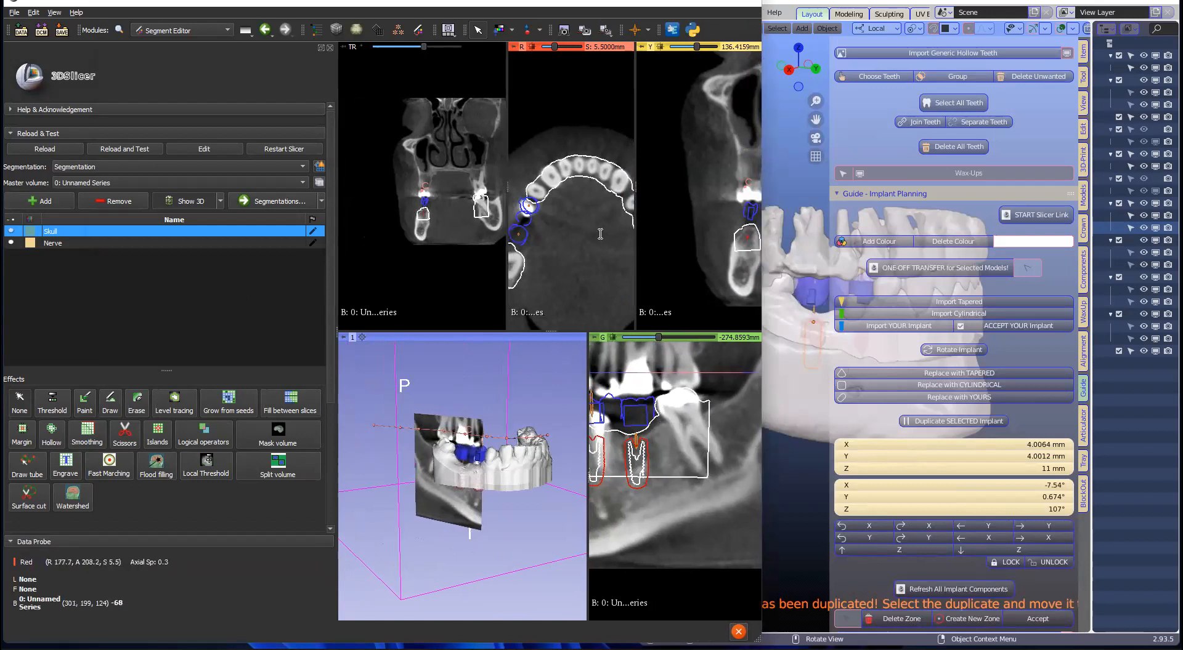
ctrl+scroll(571, 227, up, 1)
ctrl+scroll(554, 225, down, 2)
middle_drag(550, 223, 593, 229)
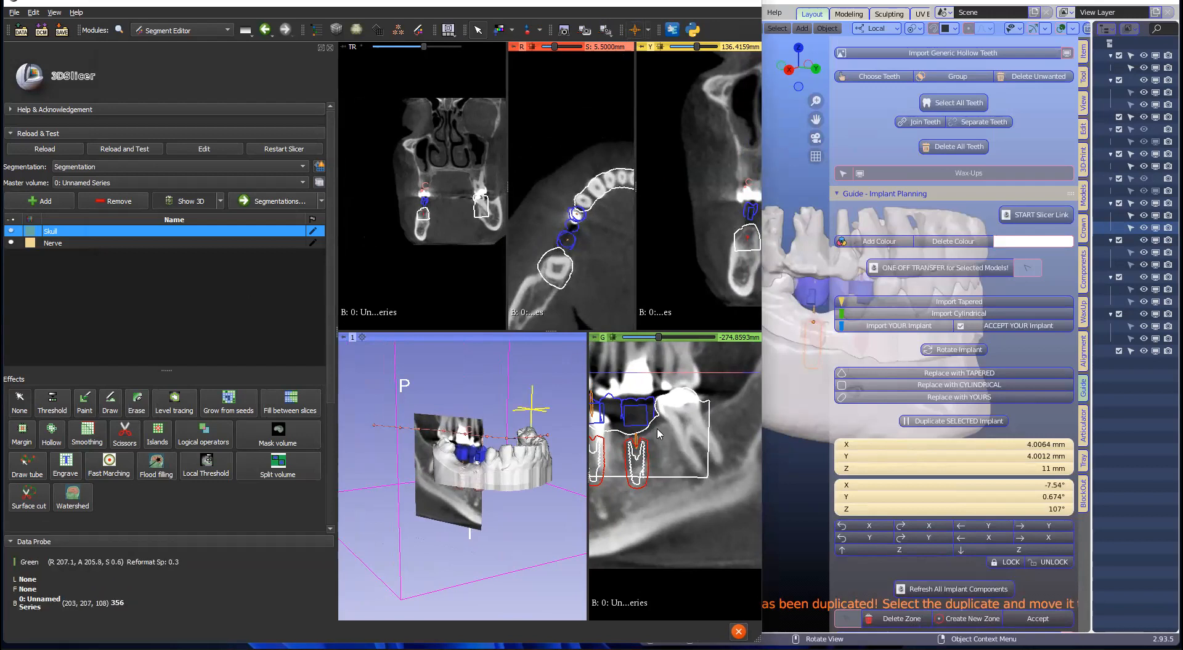
middle_drag(656, 429, 715, 427)
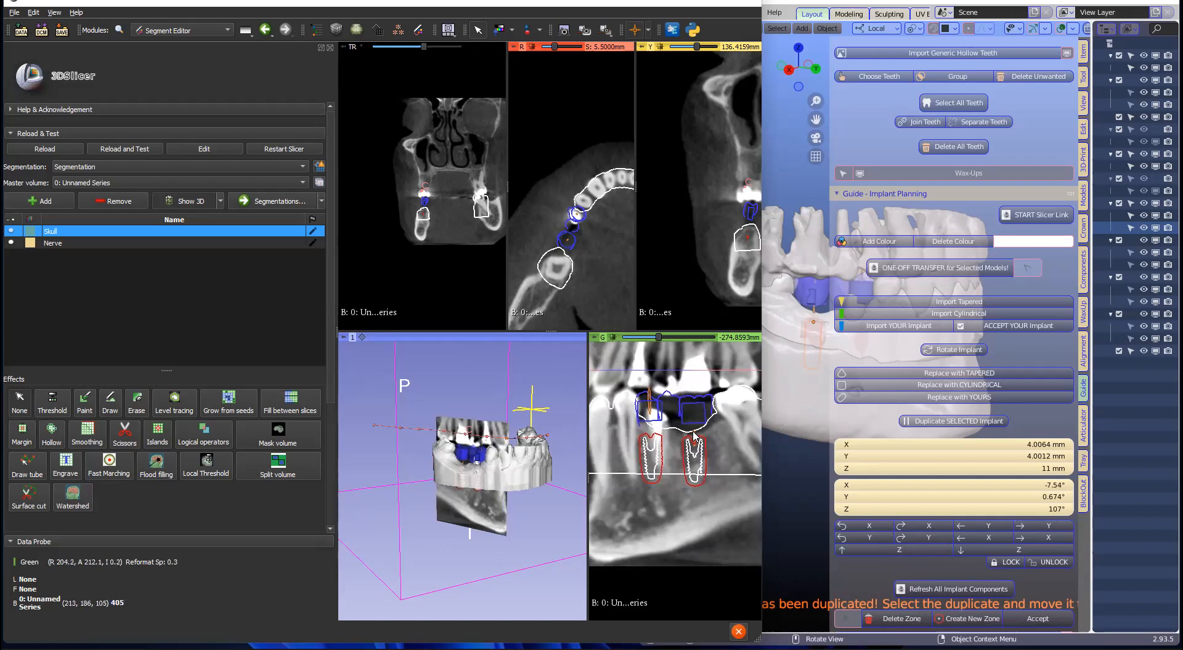
key(shift)
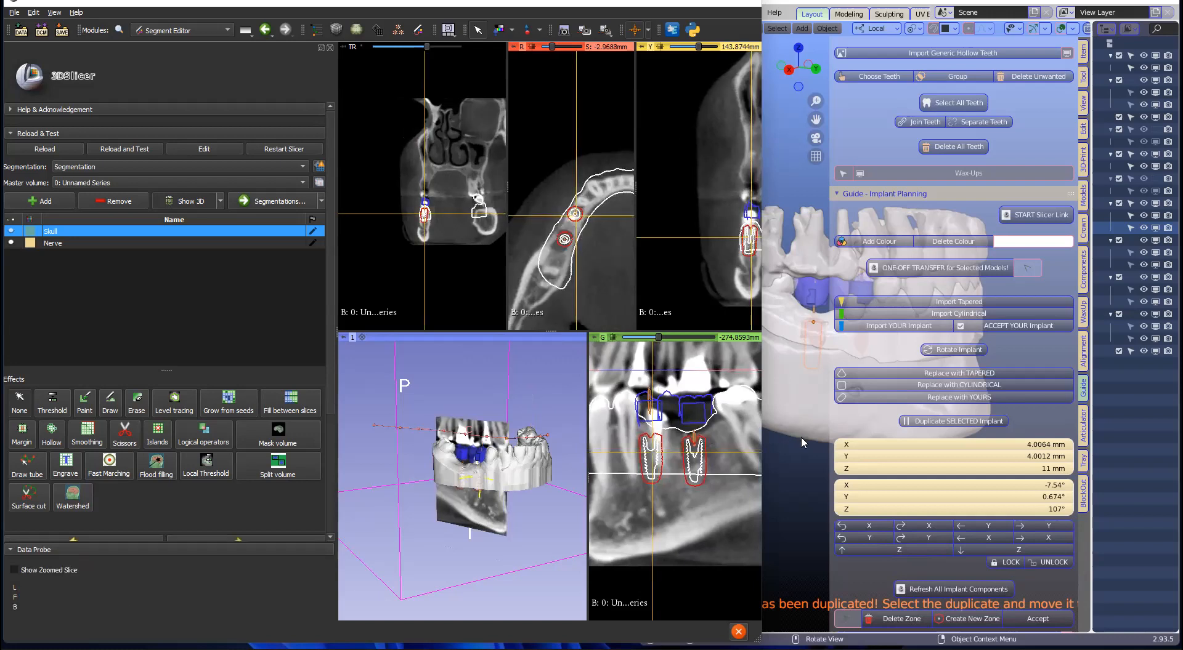
right_drag(662, 471, 685, 564)
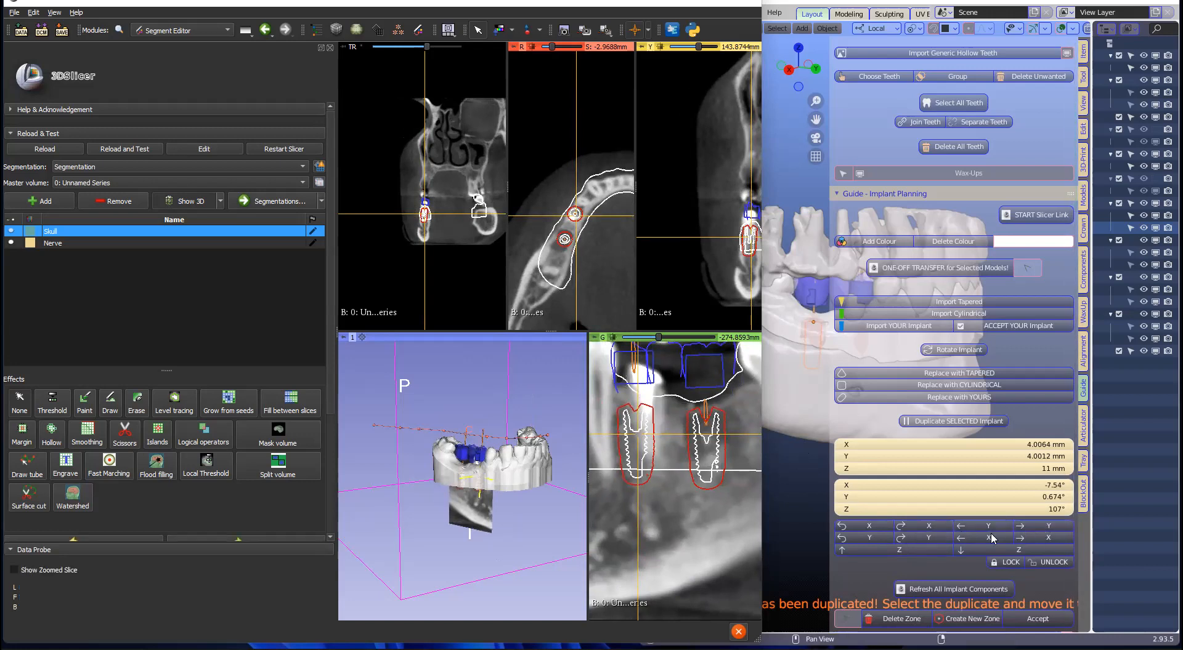
Step: Widen the green slice view and narrow Blender beside the Slicer slice views
click(1034, 527)
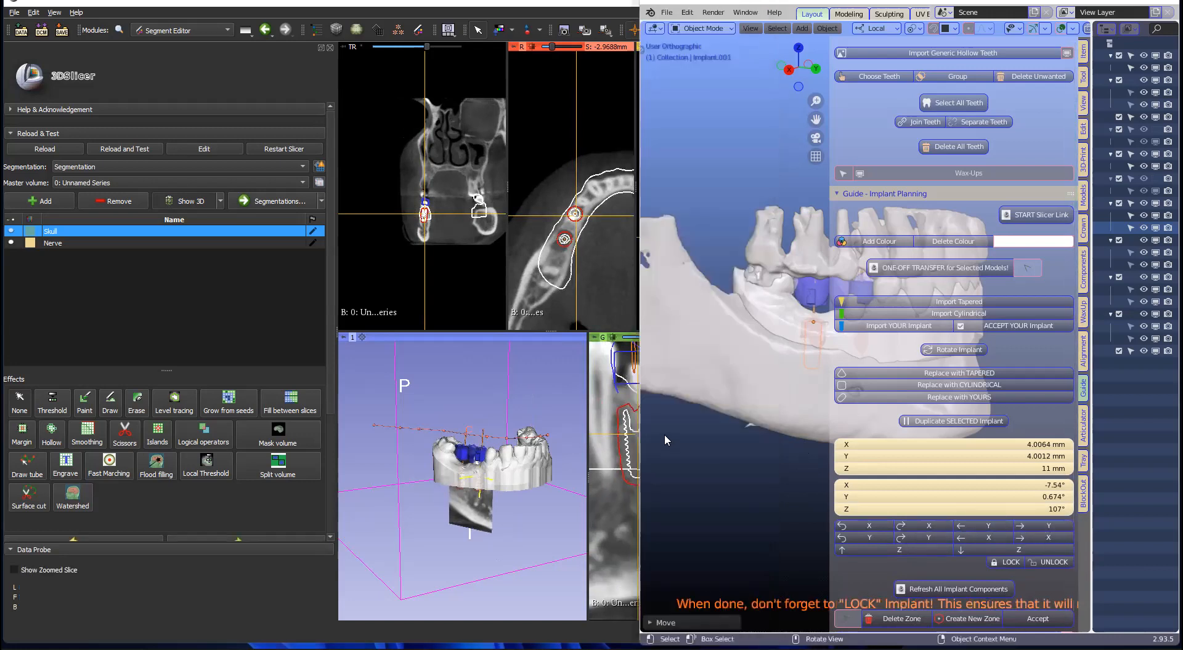
drag(587, 418, 399, 423)
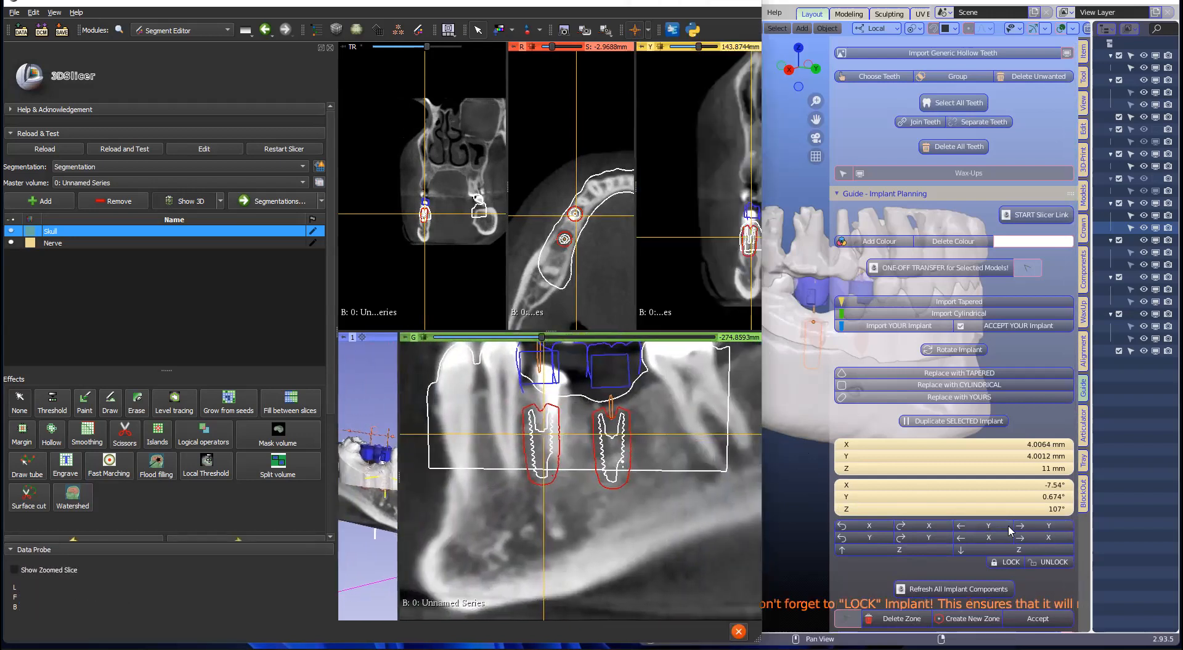
click(1030, 528)
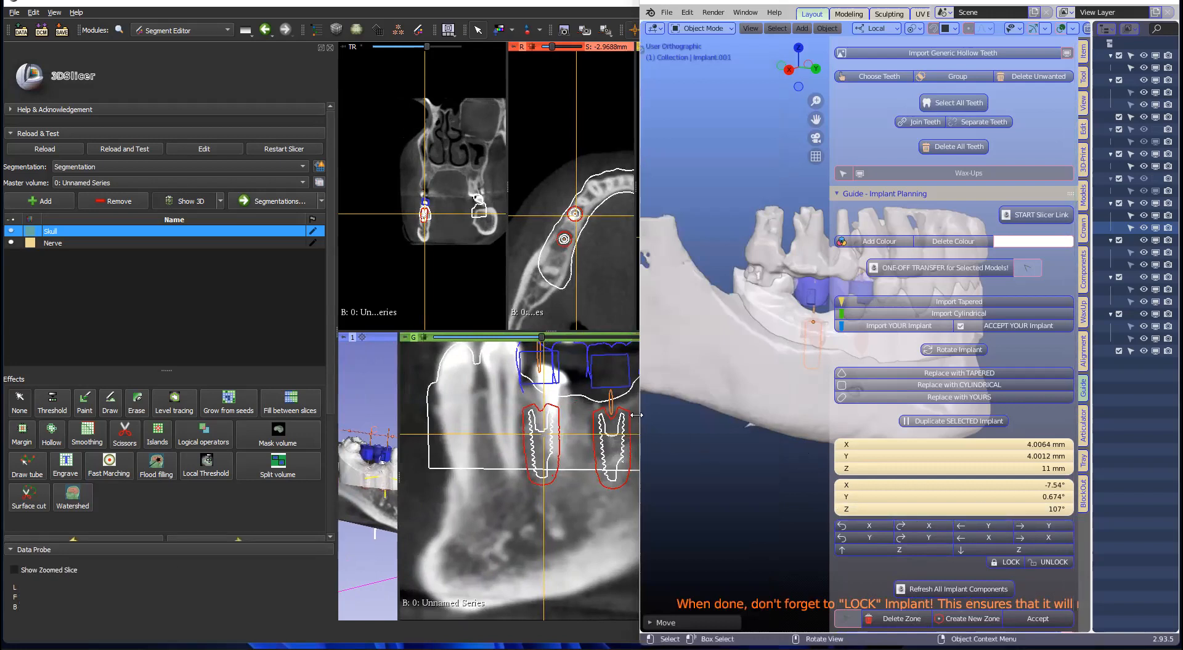
drag(1156, 546, 1060, 526)
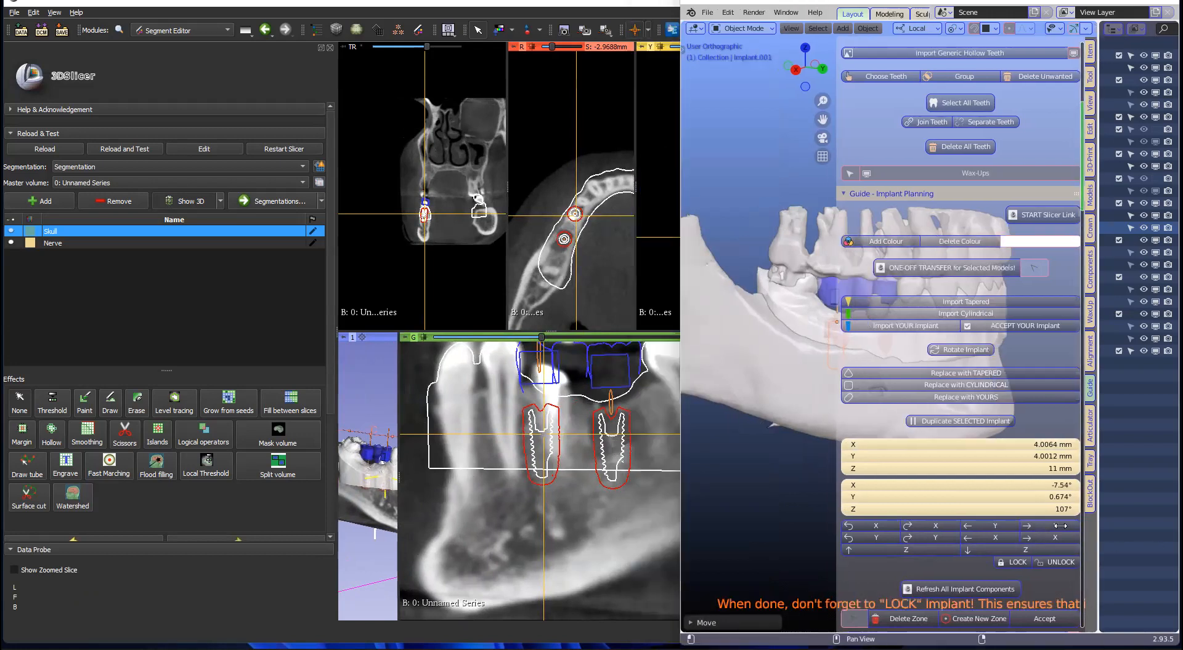
Step: Nudge Implant.001 along X with the Guide panel buttons and tilt it about Y
click(1025, 538)
click(1025, 538)
click(1026, 538)
click(1008, 537)
click(1008, 538)
click(1008, 538)
click(1008, 537)
click(1008, 538)
click(1008, 538)
click(1009, 538)
click(1004, 537)
click(997, 537)
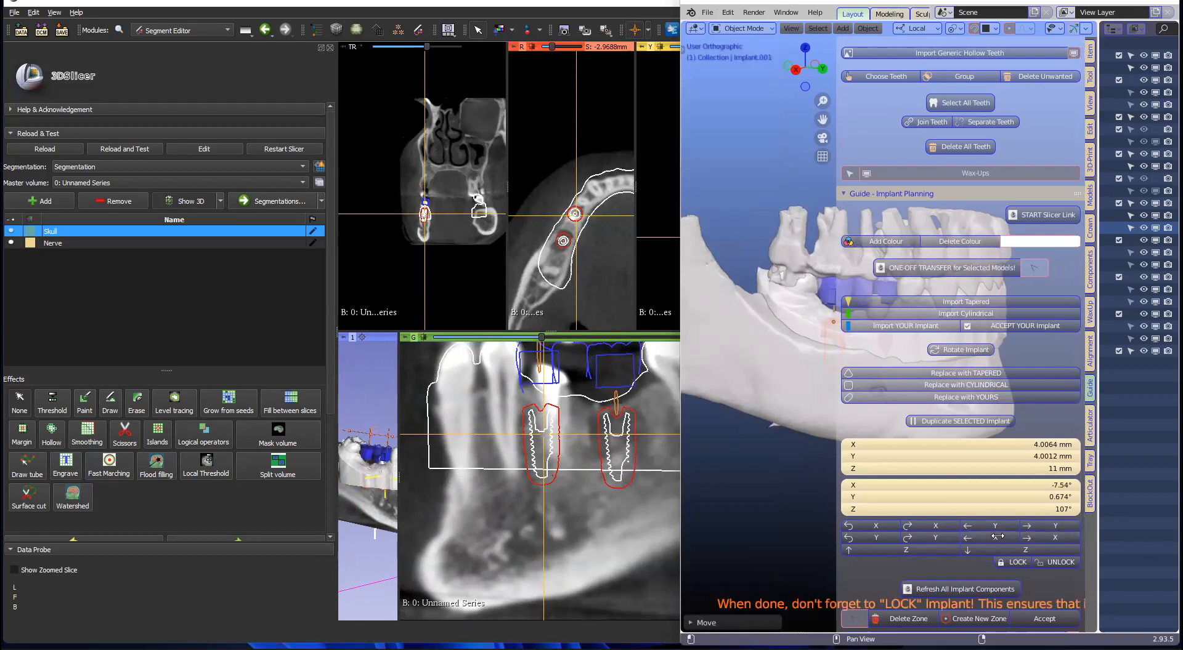
click(942, 537)
click(936, 536)
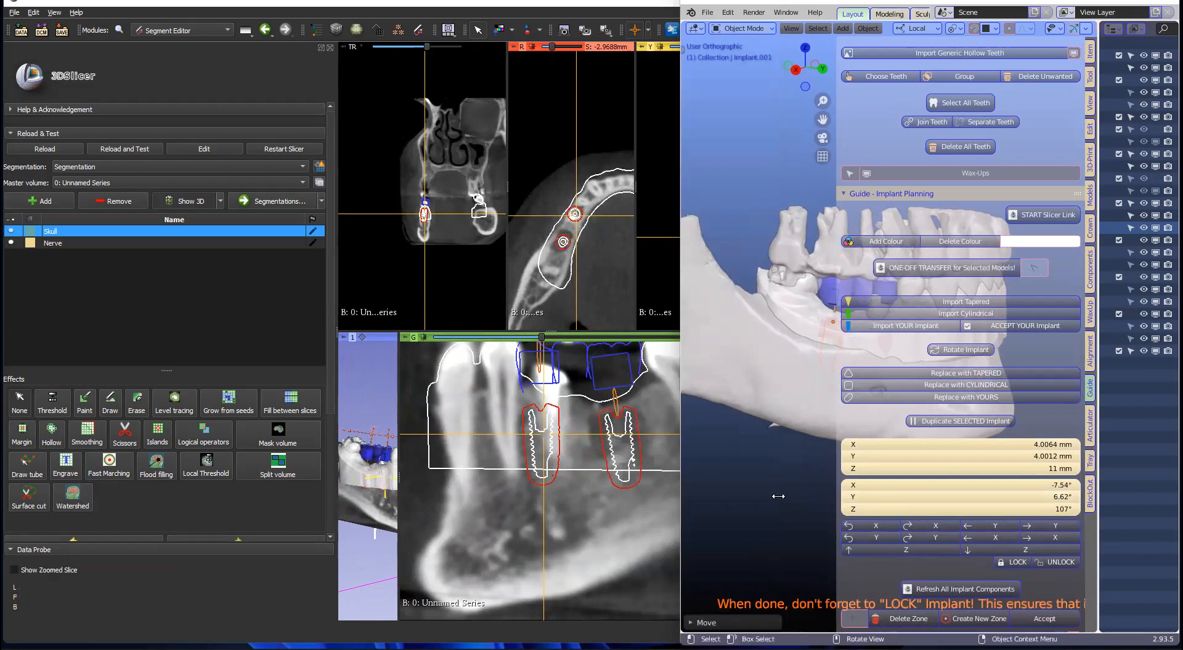
Step: Nudge the first implant along X and Z, then narrow Blender to expose Slicer
middle_drag(815, 392, 787, 366)
click(799, 347)
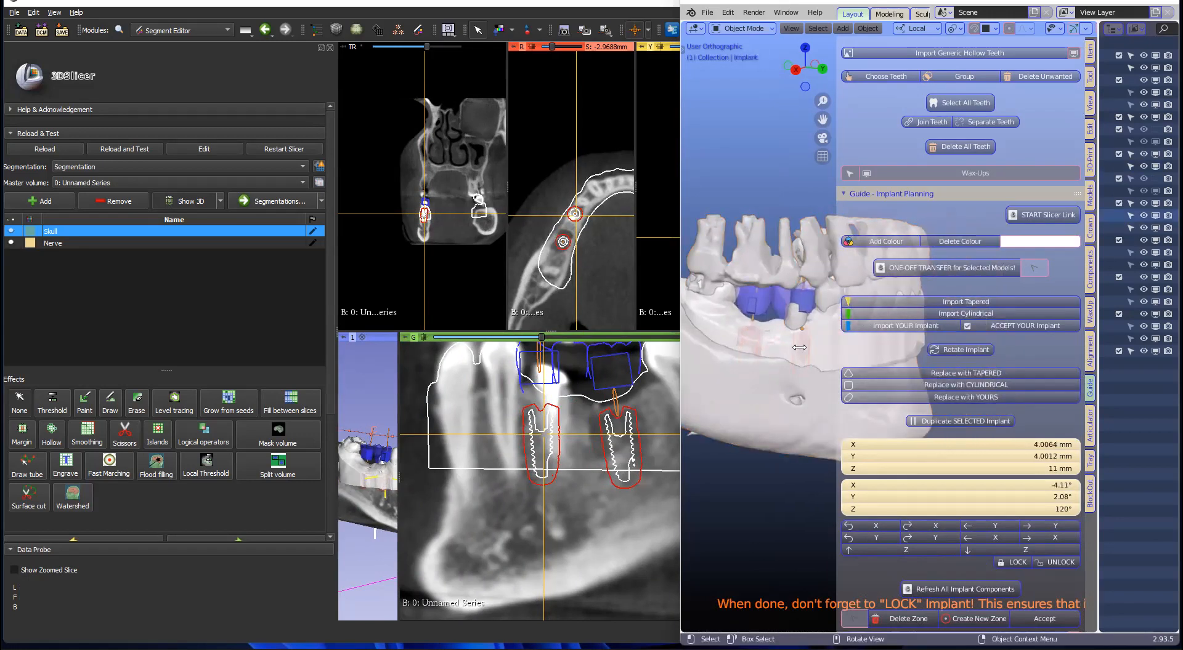
click(981, 537)
click(981, 537)
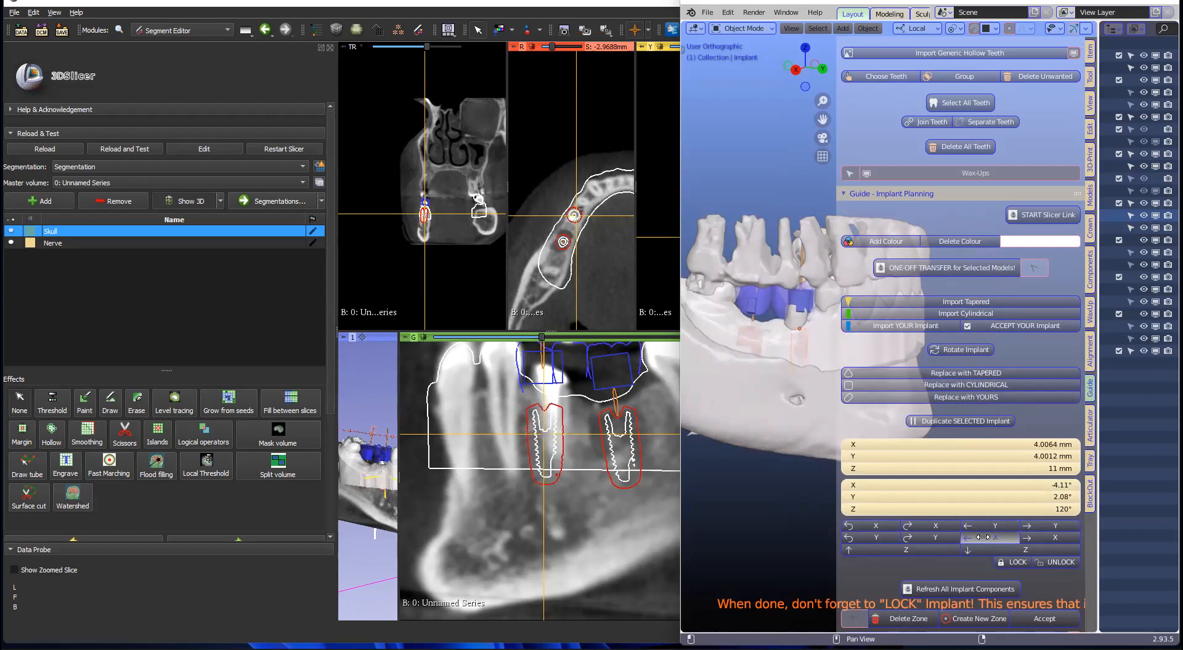
click(982, 538)
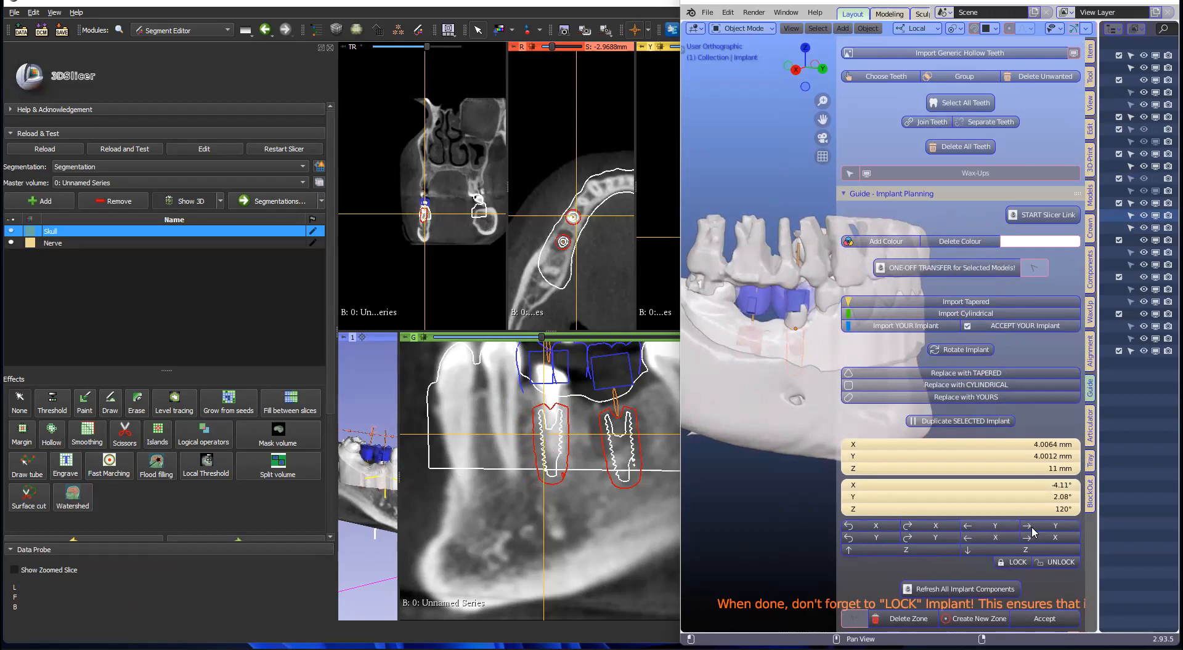
click(868, 548)
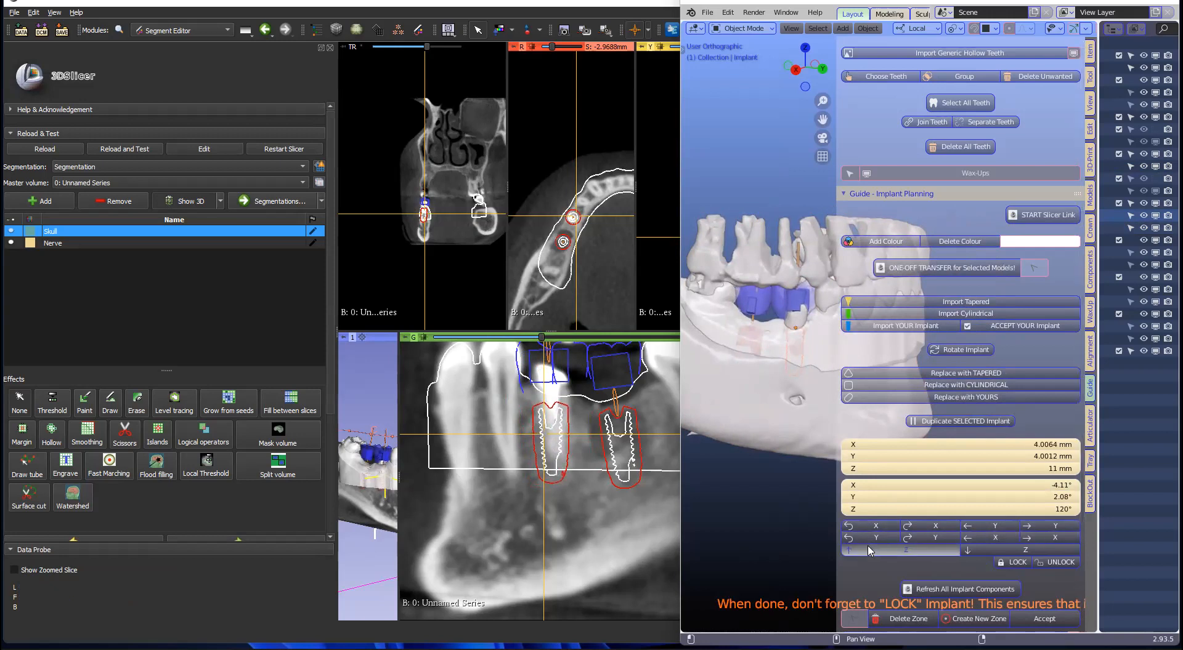
click(977, 554)
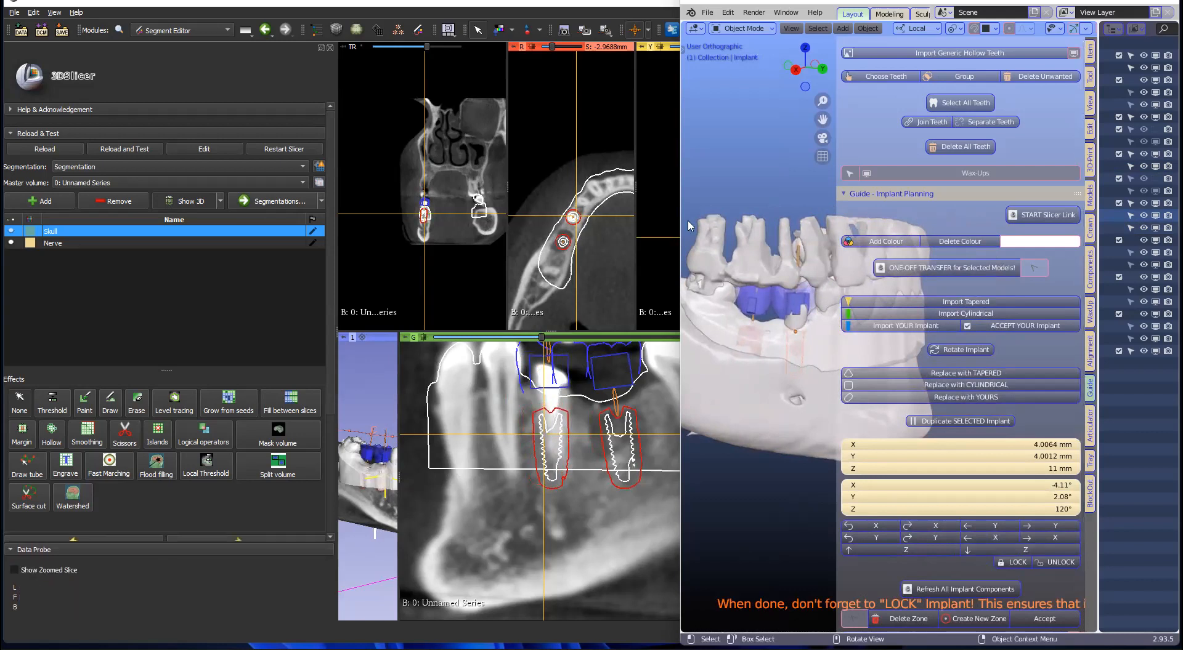
drag(681, 230, 789, 240)
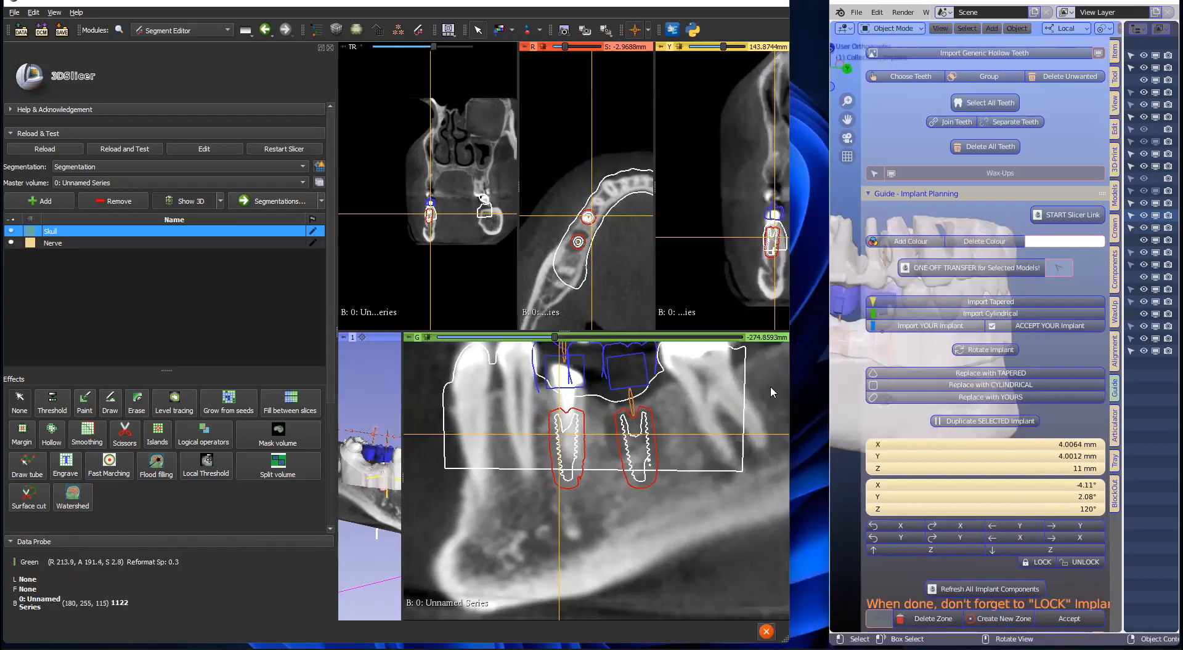
Step: Show the Nerve segment, scroll the Green slices to trace its canal, and widen the 3D view
click(12, 243)
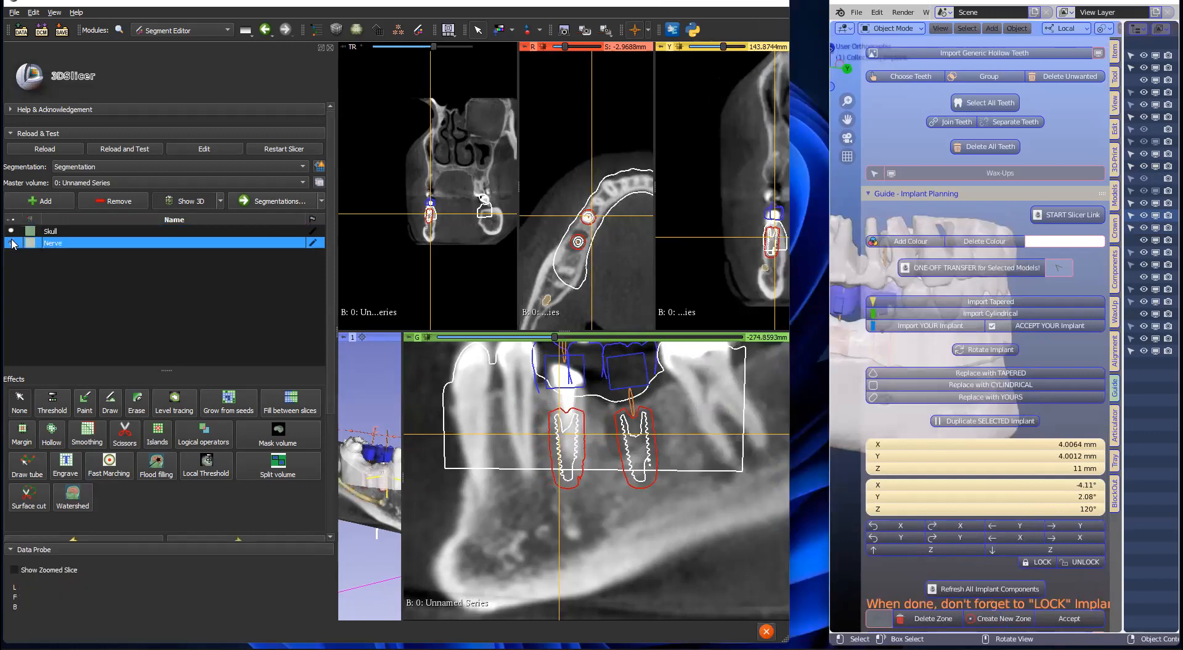
scroll(493, 471, down, 8)
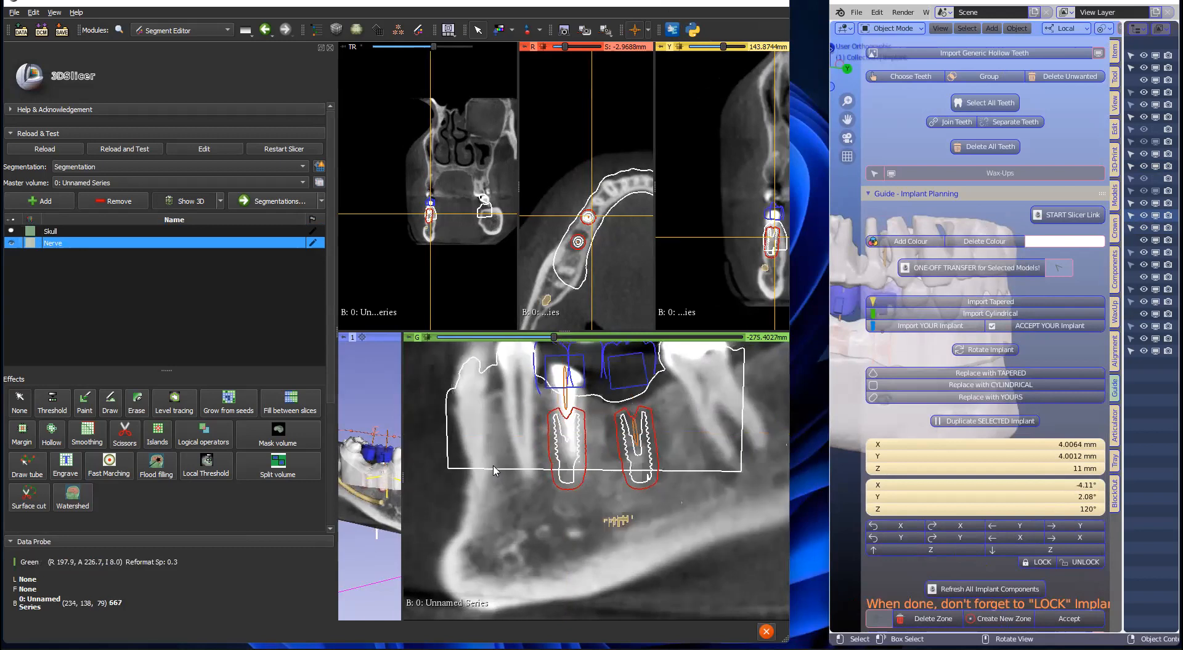
scroll(493, 471, down, 6)
scroll(495, 470, up, 5)
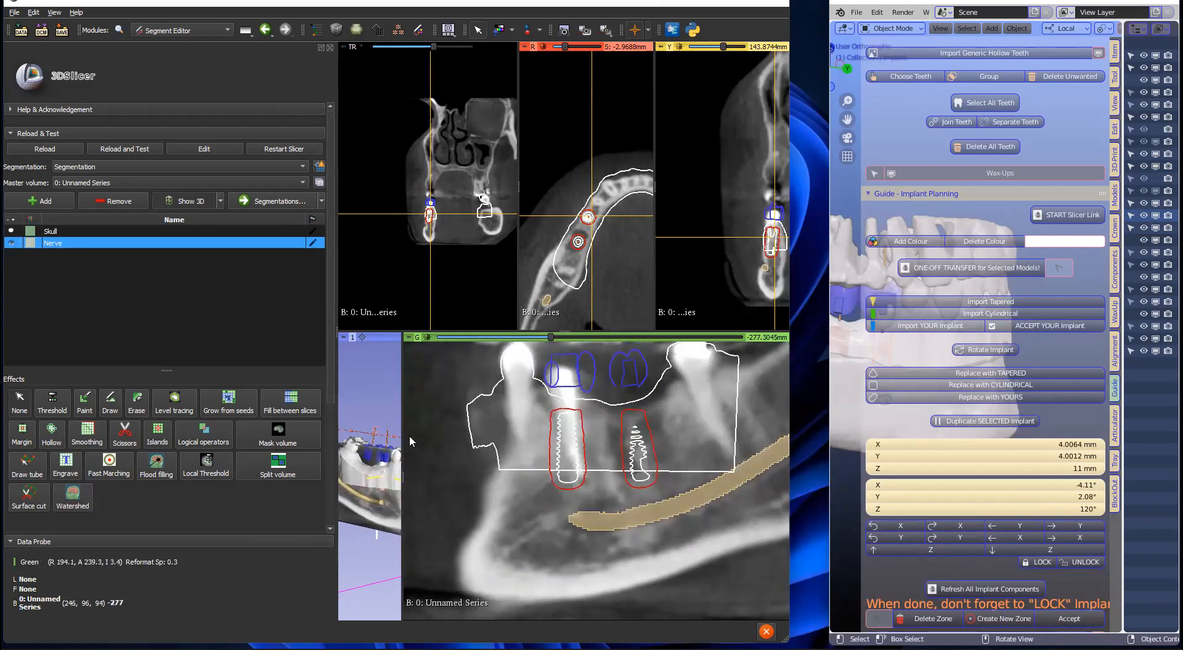
drag(404, 427, 473, 419)
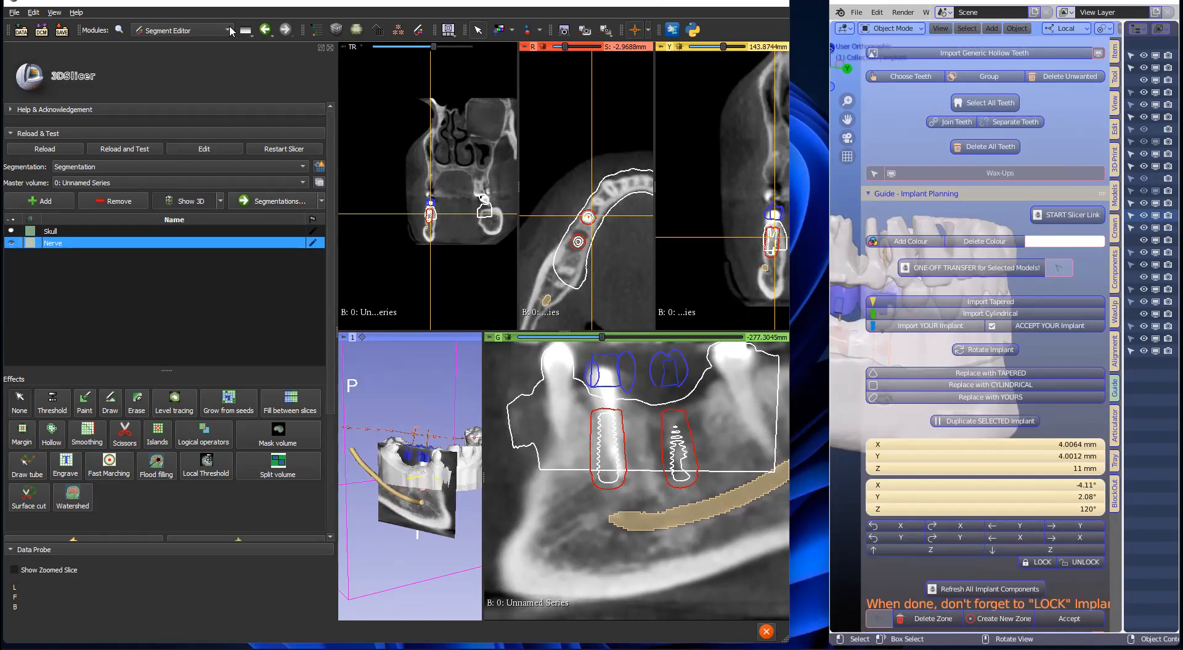
Step: Load the SlicerPano module and adjust the transverse position and tangential angle around the implants
click(179, 30)
mouse_move(237, 225)
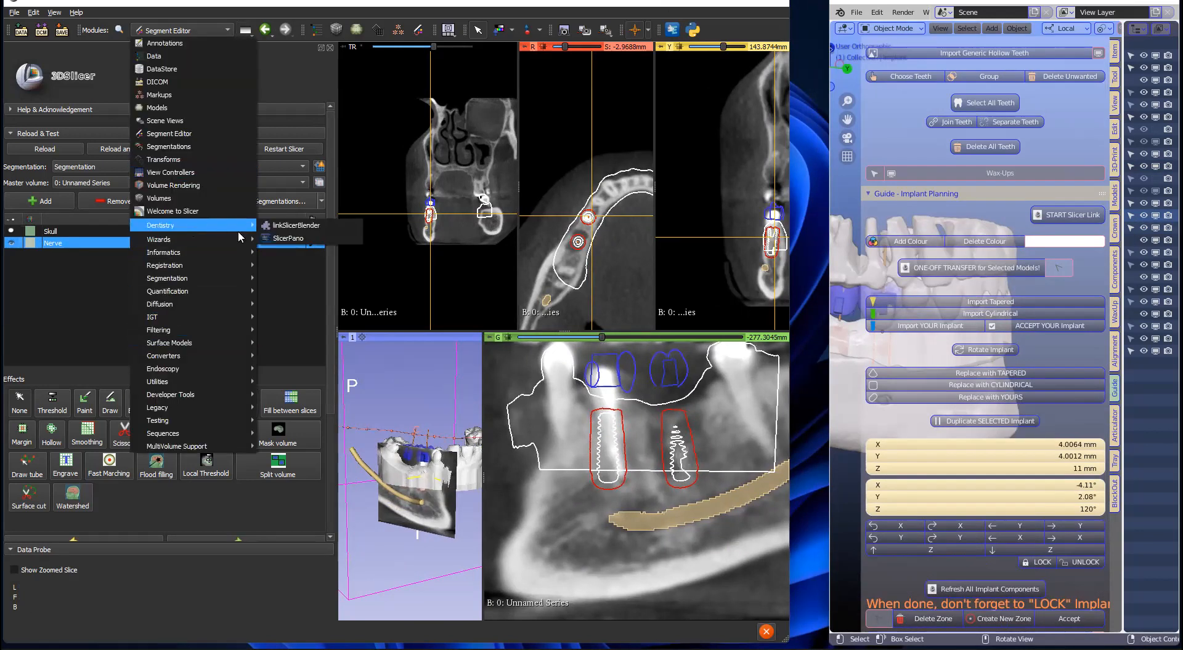
click(289, 239)
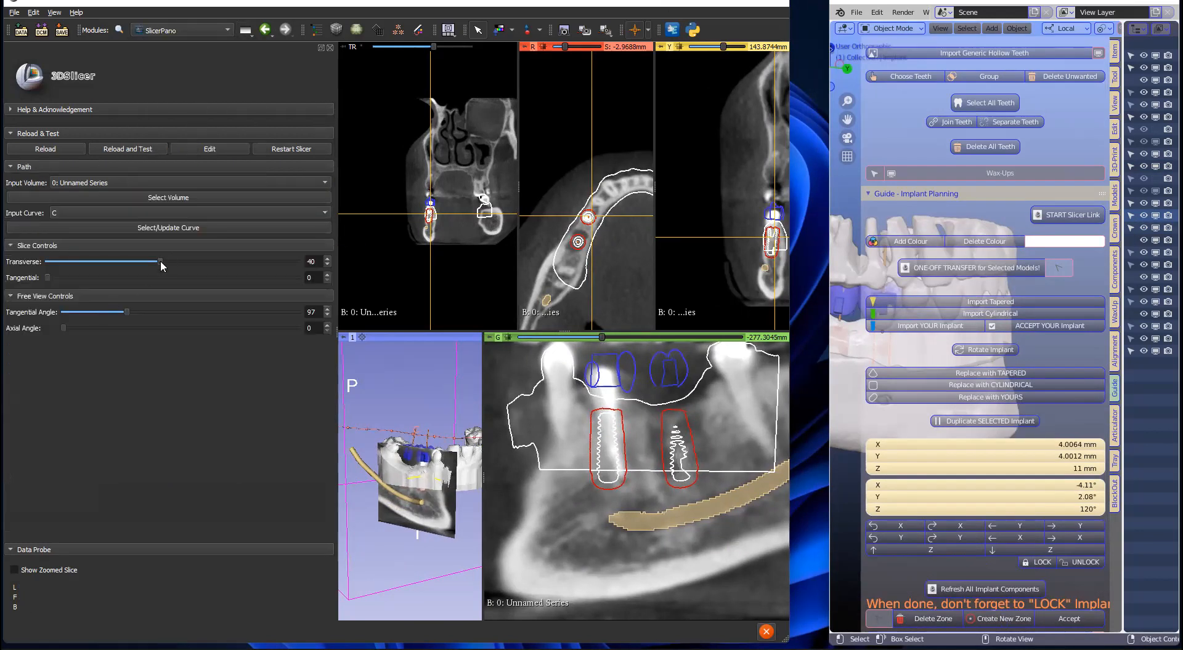
mouse_move(158, 260)
mouse_down()
mouse_move(145, 259)
mouse_move(154, 261)
mouse_up()
mouse_move(148, 306)
mouse_down()
mouse_move(166, 302)
mouse_move(123, 302)
mouse_move(137, 301)
mouse_up()
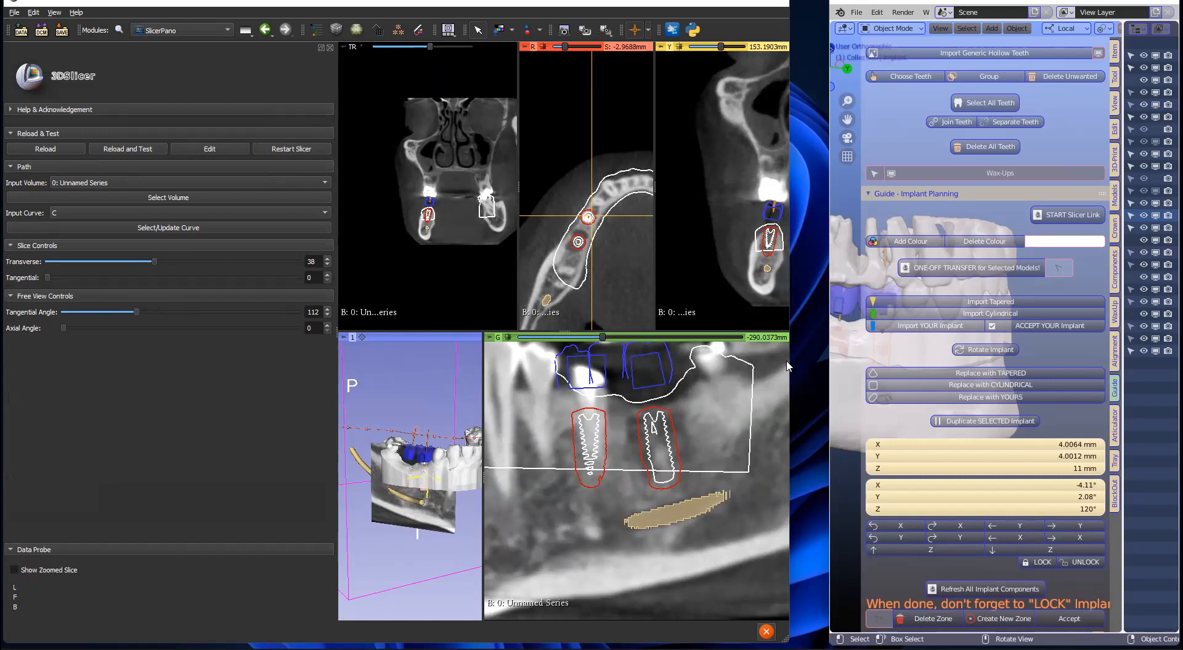
Step: Shrink the 3D Slicer window so Blender fills most of the screen
drag(831, 357, 196, 345)
middle_drag(435, 292, 490, 349)
scroll(492, 350, up, 5)
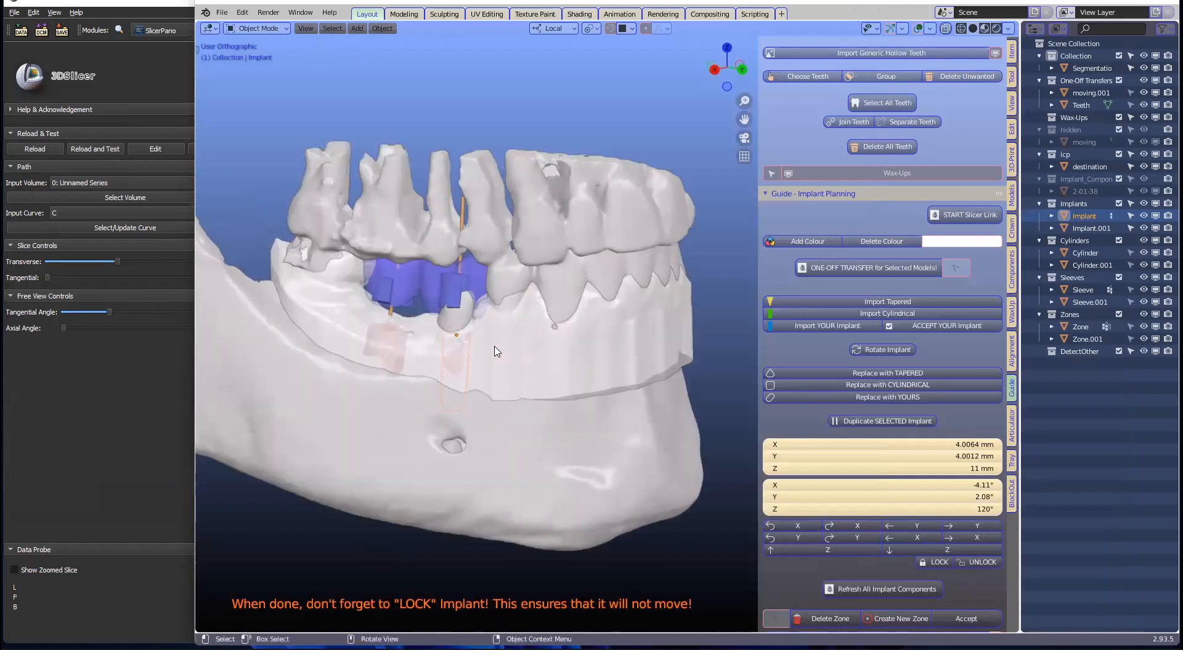
Step: Orbit the jaw slightly and select the destination jaw mesh
middle_drag(529, 380, 528, 414)
click(596, 339)
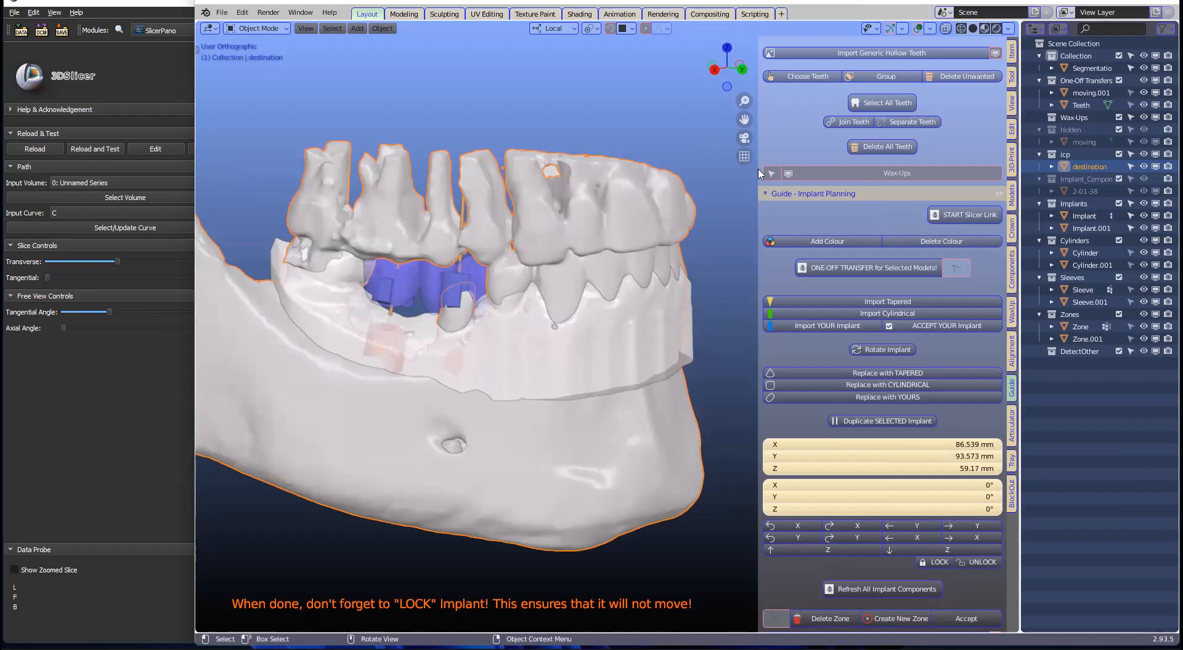
Step: Hide the destination jaw model and reopen the implant planning options in the Guide sidebar
click(1155, 154)
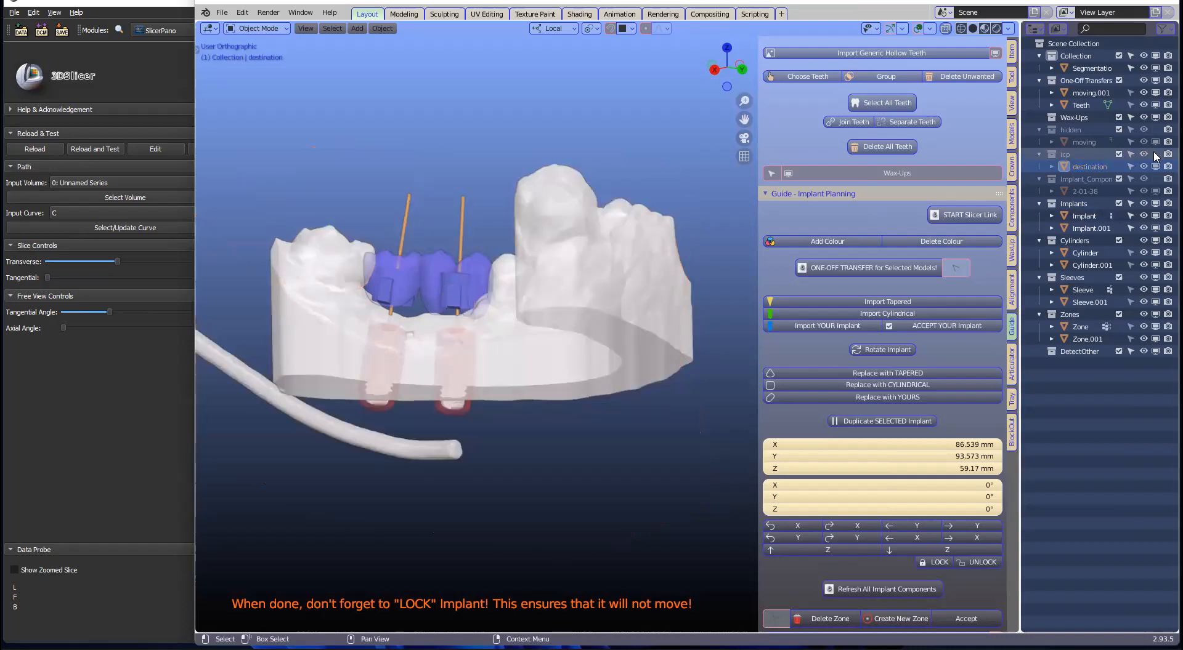
middle_drag(623, 274, 601, 311)
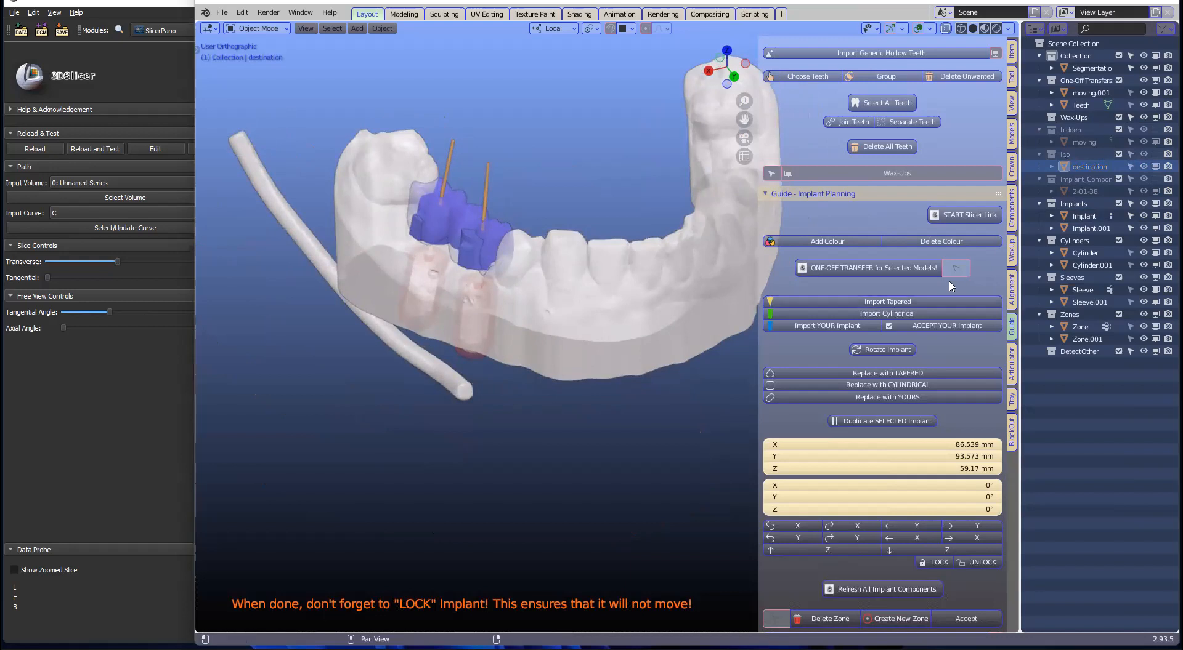
scroll(902, 448, down, 5)
scroll(902, 448, up, 4)
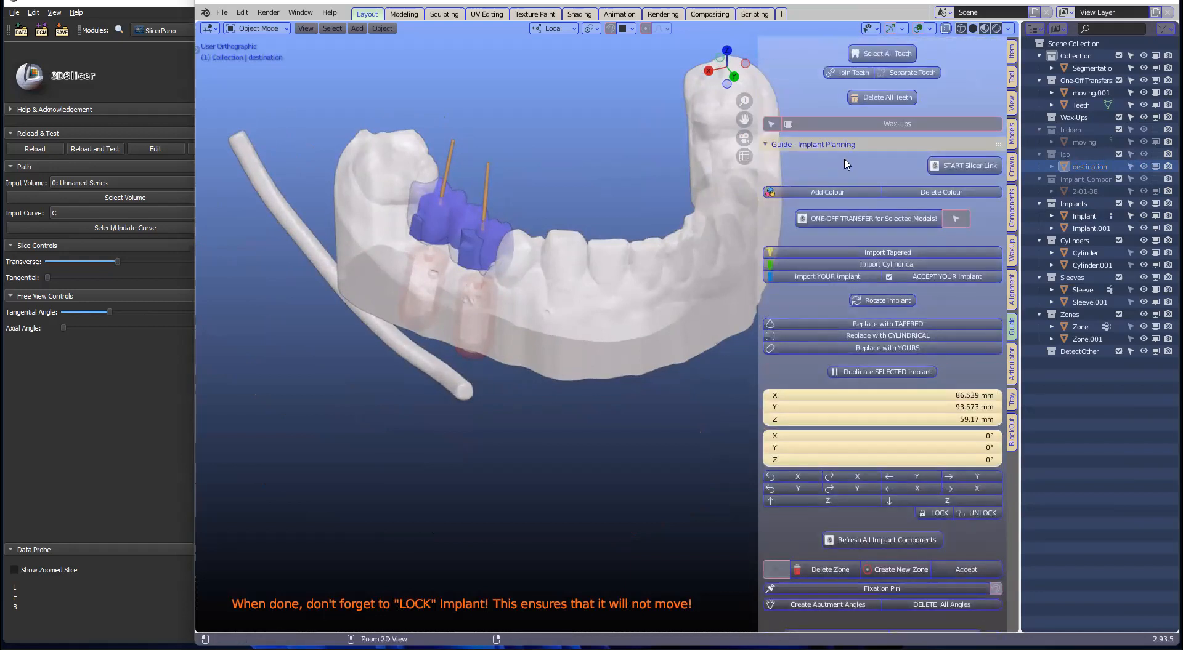
scroll(844, 164, up, 4)
click(829, 59)
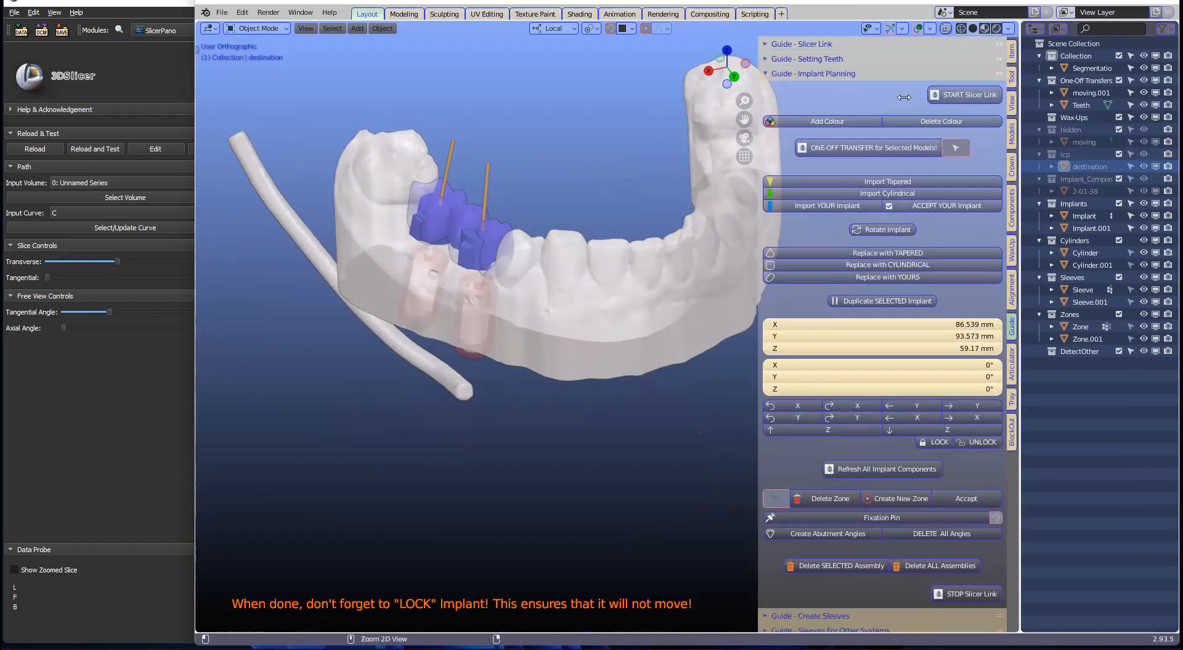
scroll(804, 414, down, 4)
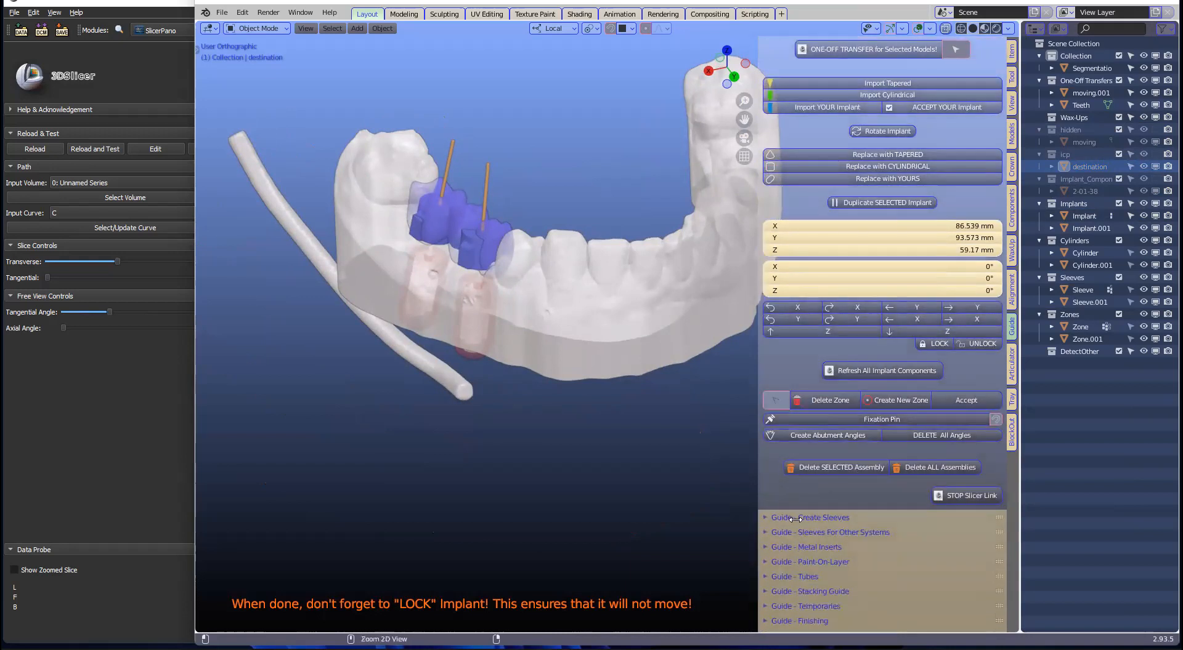
ctrl+click(798, 518)
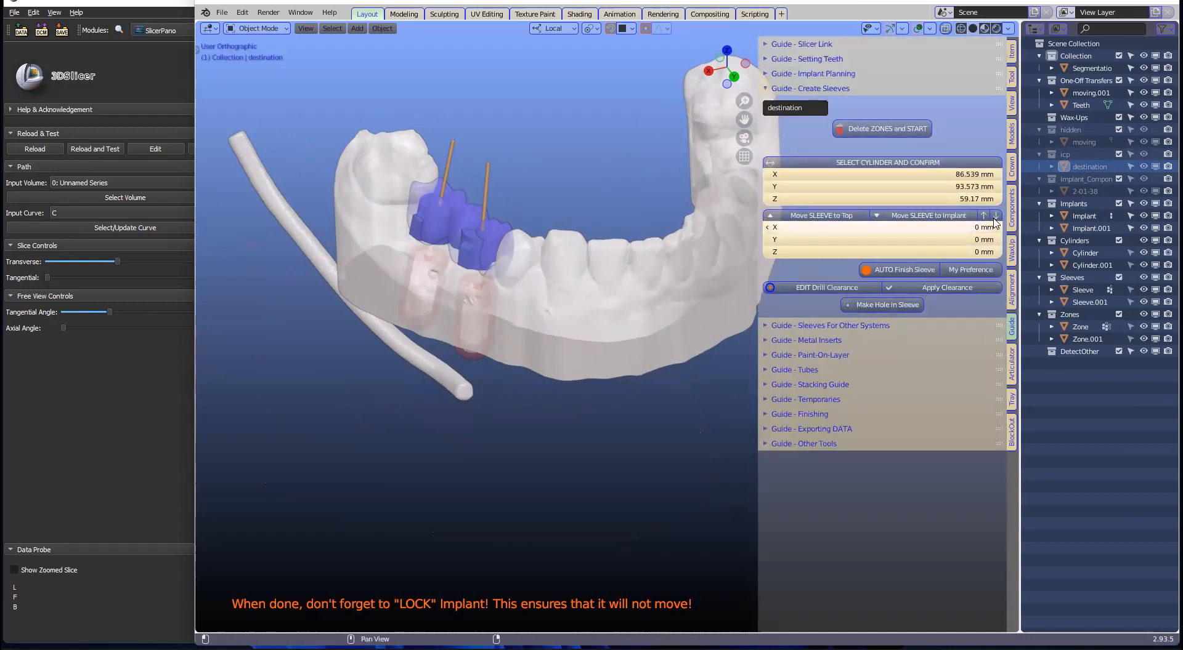
click(768, 76)
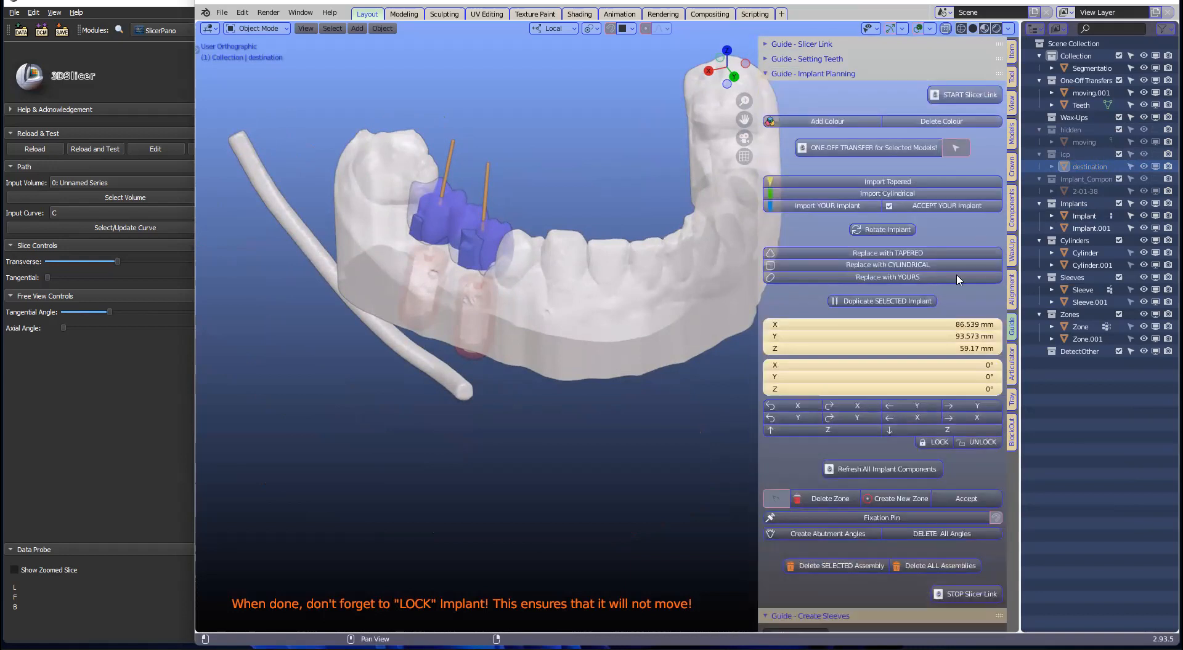
Step: Colour the moving.001 model pale cream and fully opaque, then select the first implant
click(597, 311)
click(961, 121)
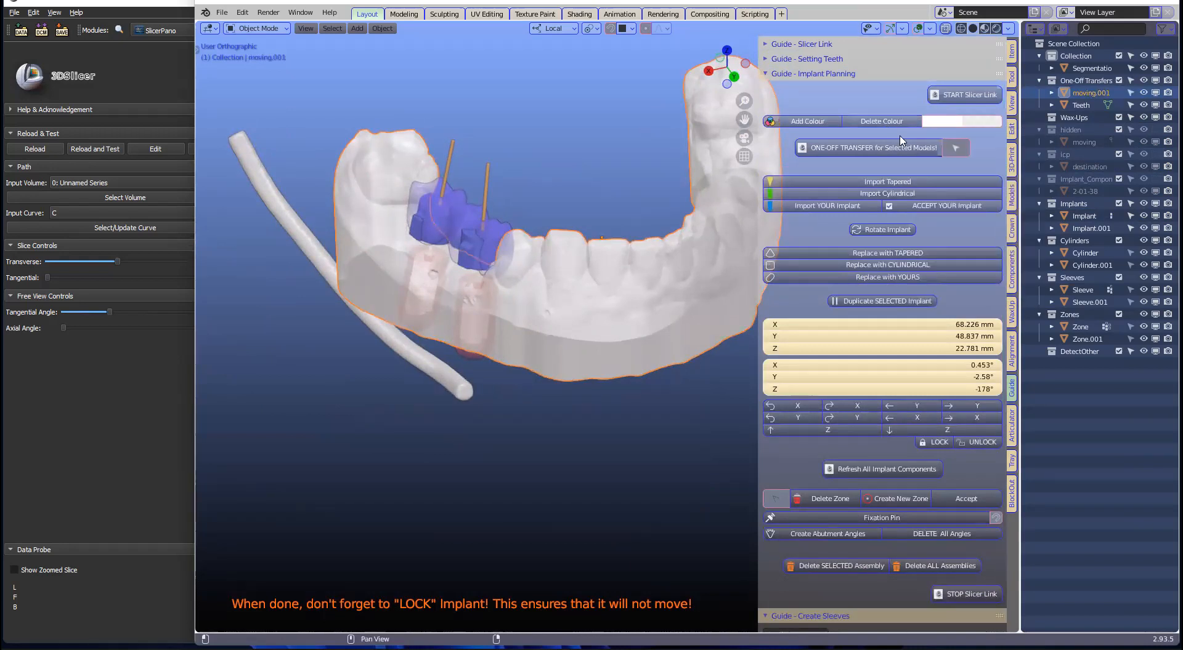
click(961, 121)
click(962, 189)
click(970, 183)
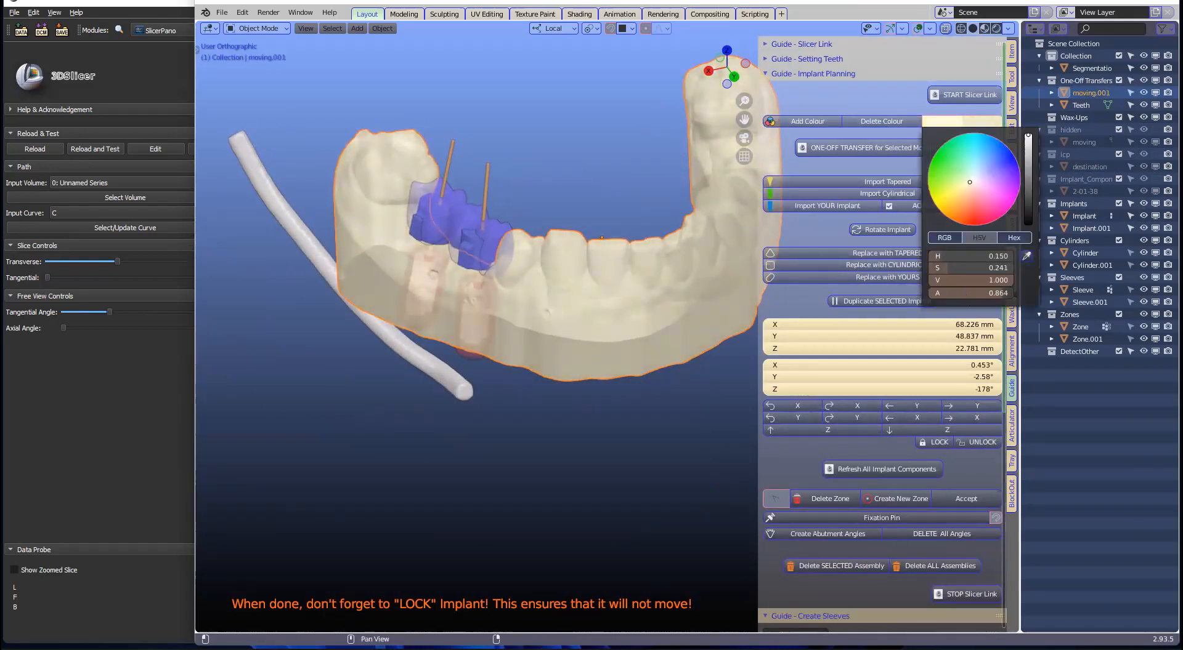
drag(980, 293, 1005, 293)
middle_drag(596, 323, 524, 412)
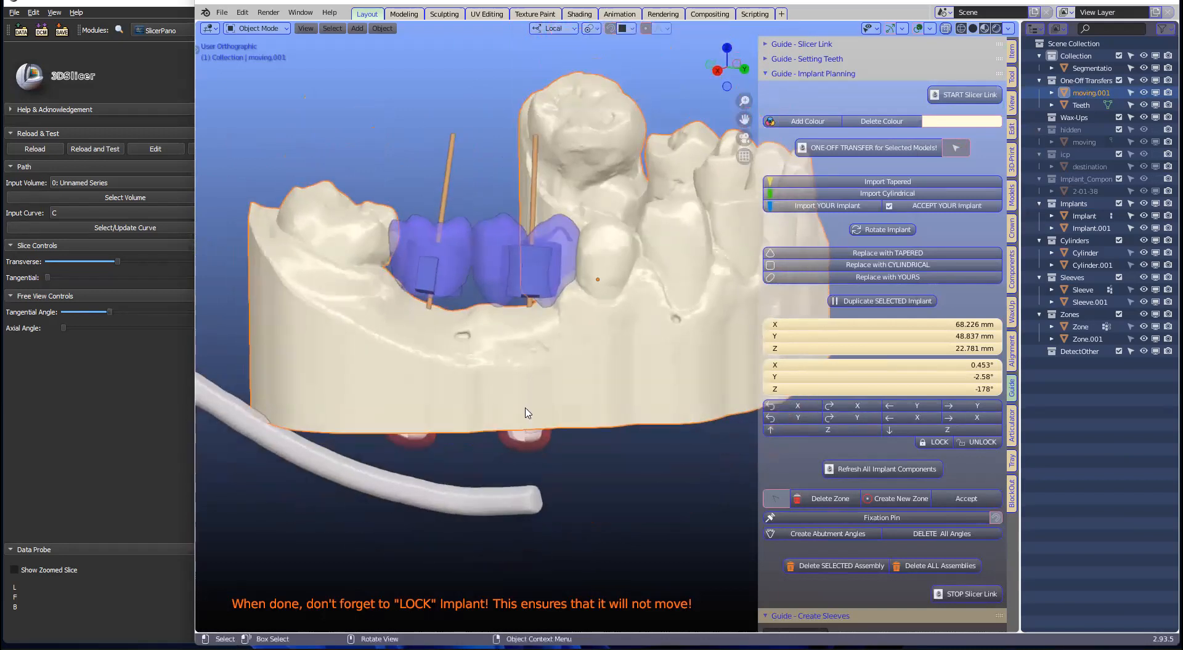
click(528, 419)
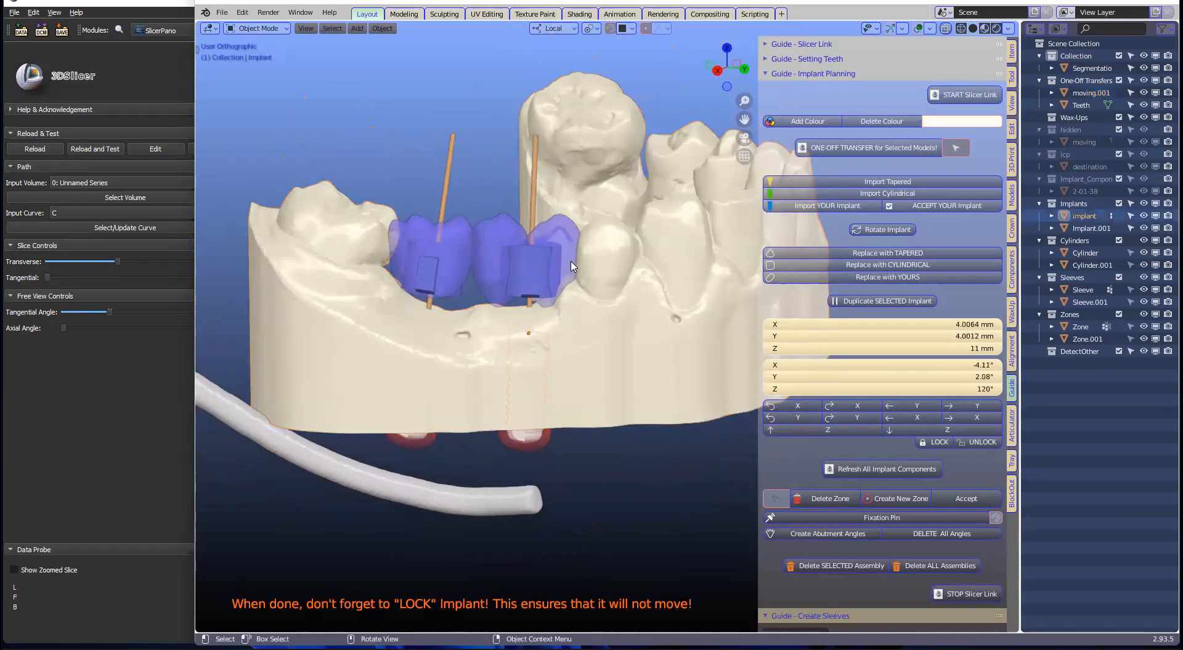
Step: Grab the implant with G and shift it slightly to a new position
key(g)
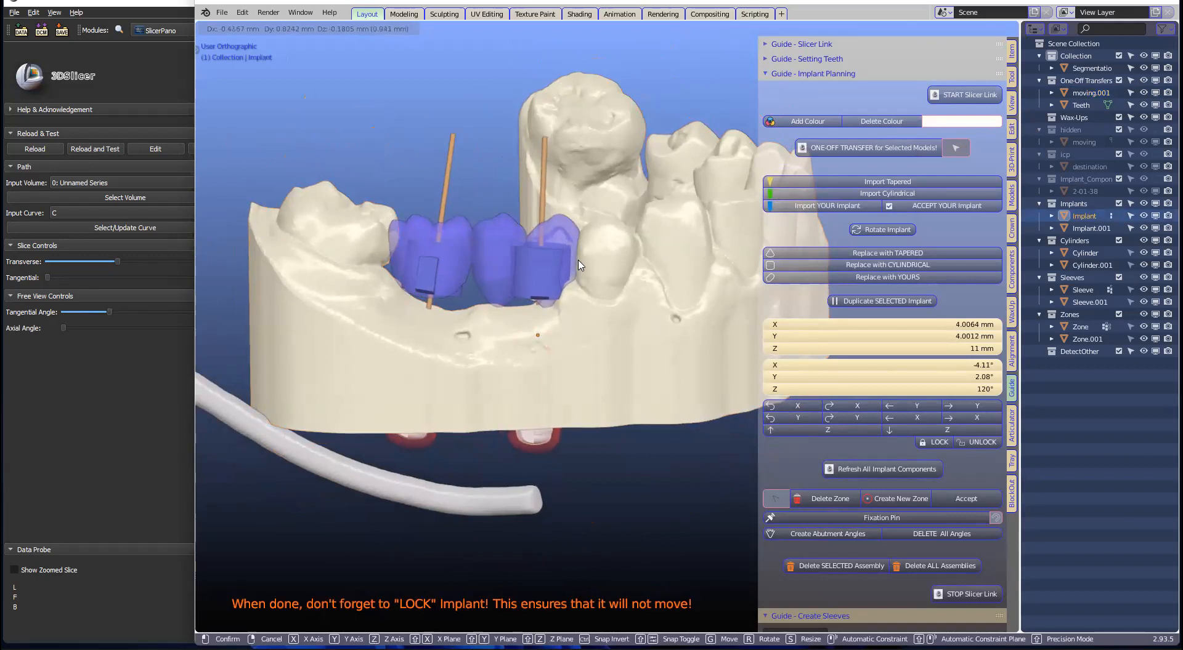
click(585, 213)
scroll(572, 242, down, 1)
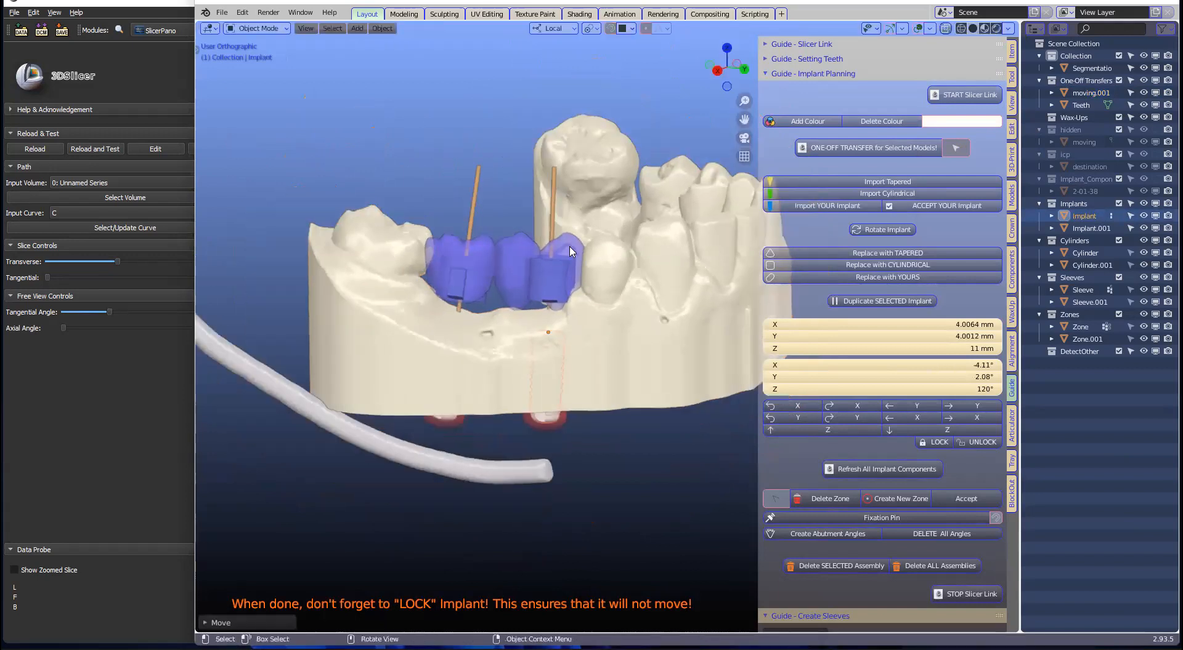
middle_drag(540, 261, 520, 255)
Step: Check the implant's placement from above at several zoom levels, then clear the selection
middle_drag(568, 292, 587, 227)
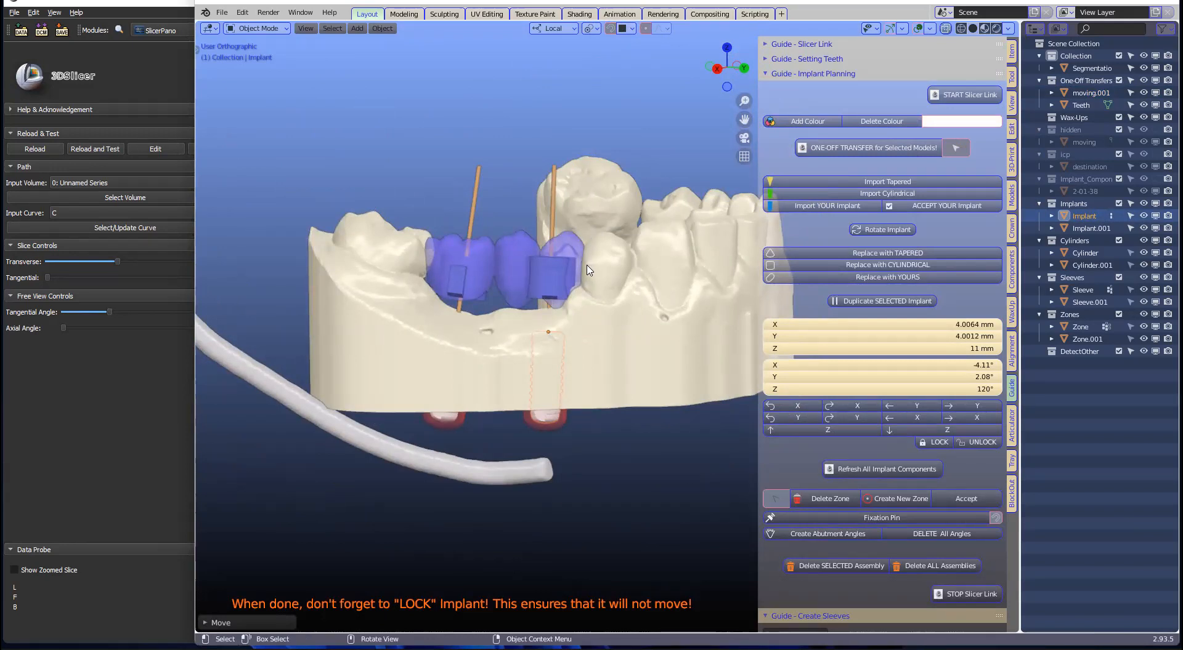
scroll(590, 274, up, 2)
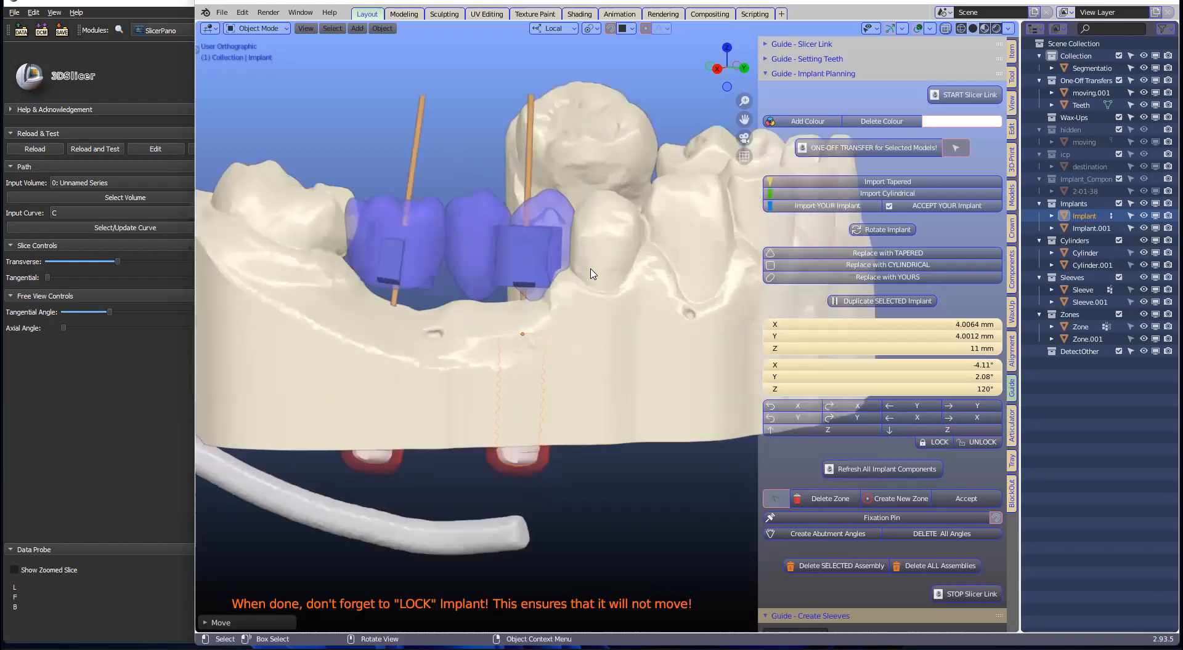
scroll(590, 273, down, 1)
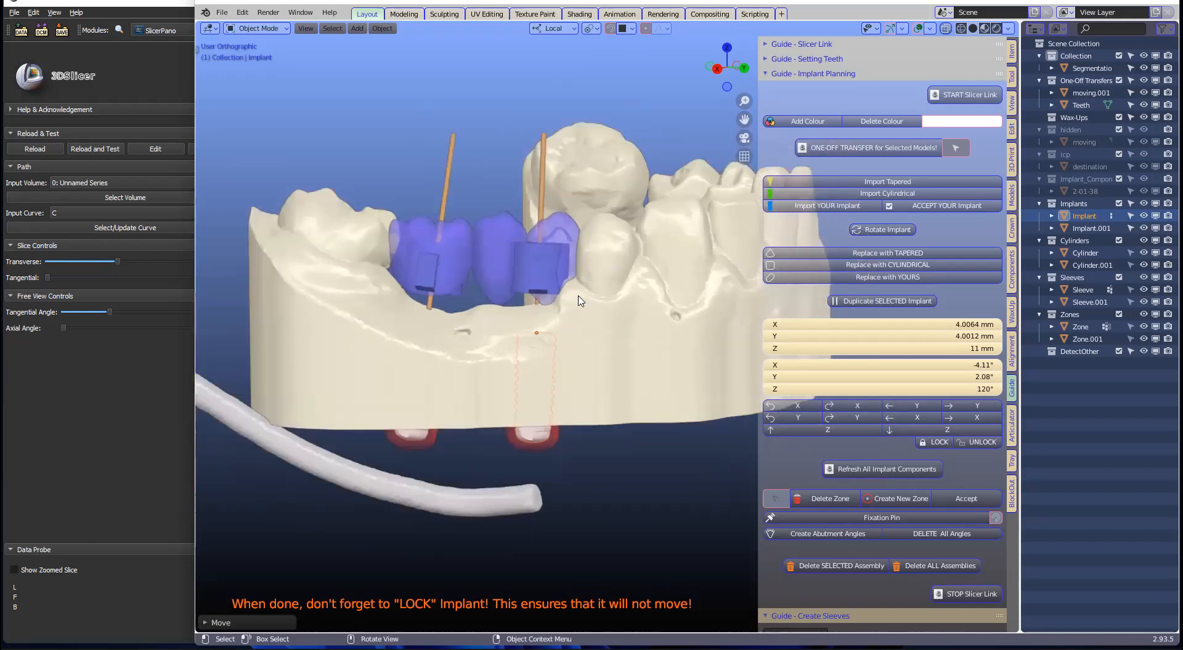
scroll(558, 355, down, 2)
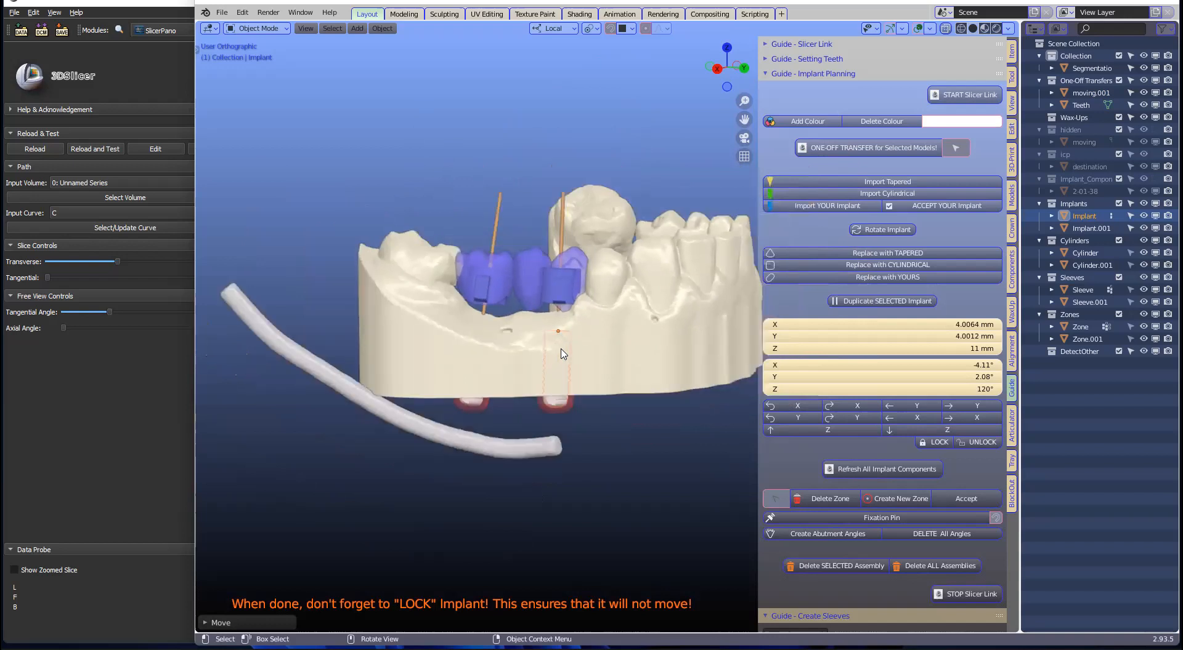
scroll(573, 345, up, 1)
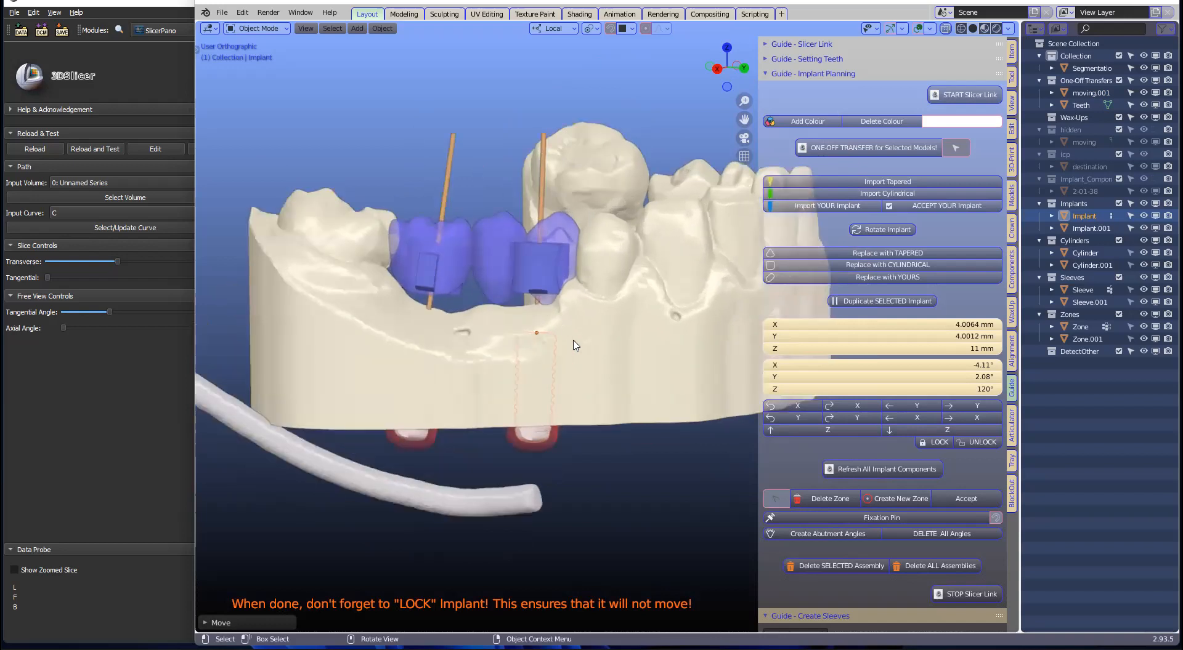
scroll(574, 346, down, 5)
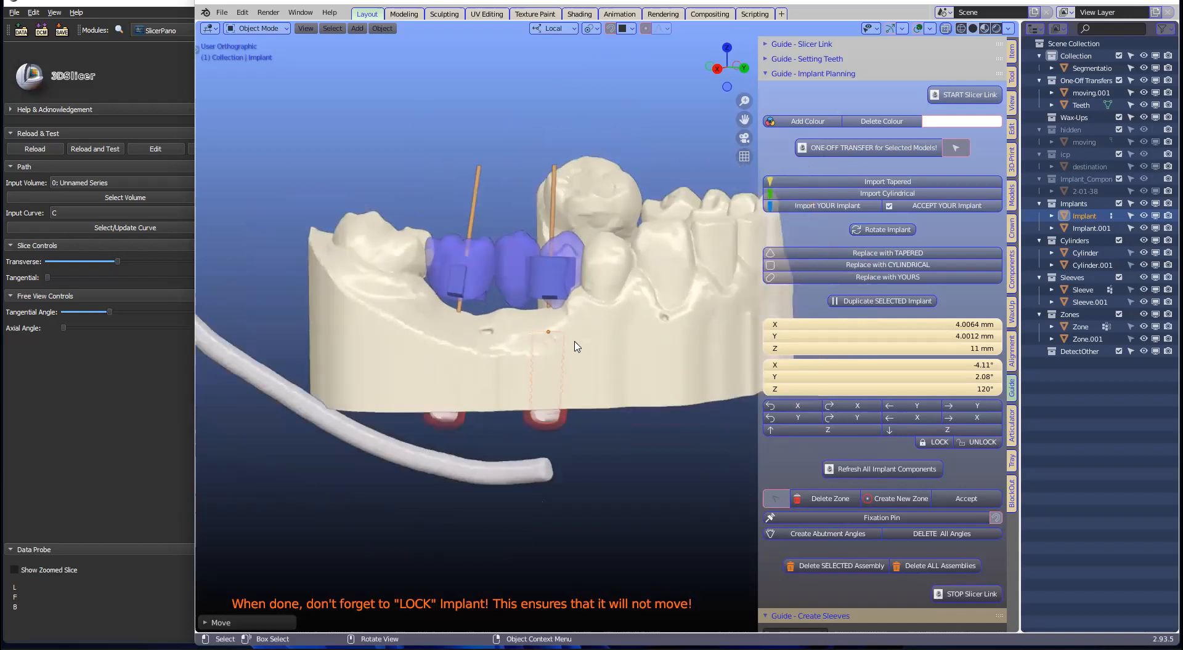
middle_drag(579, 347, 584, 380)
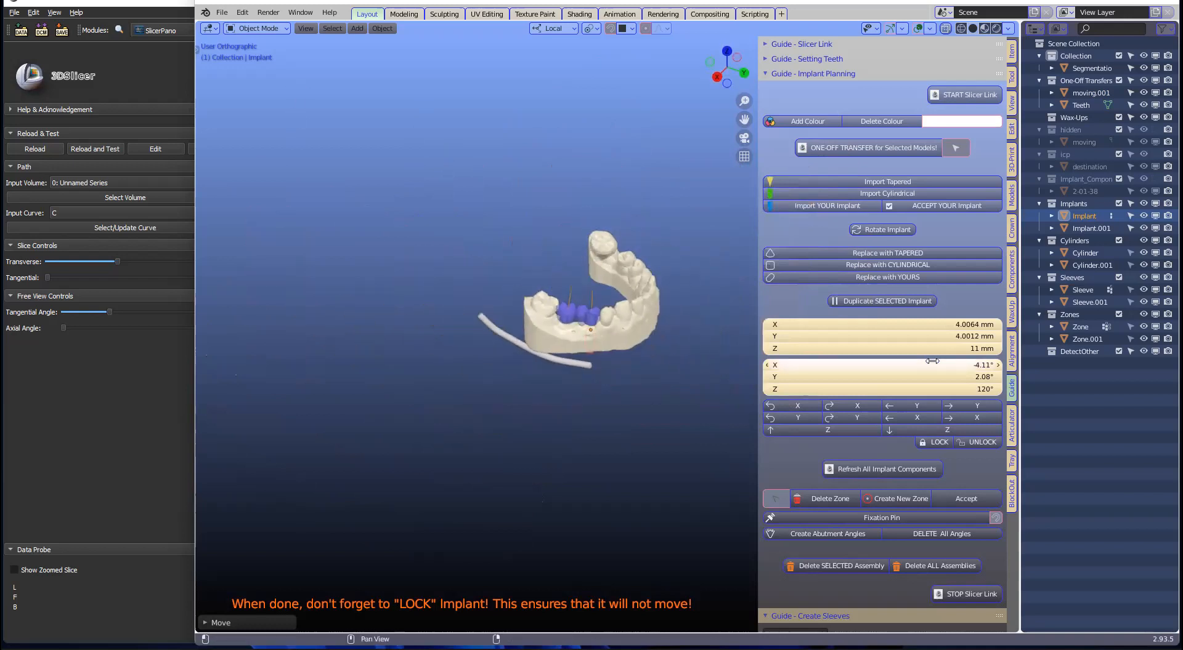
click(701, 195)
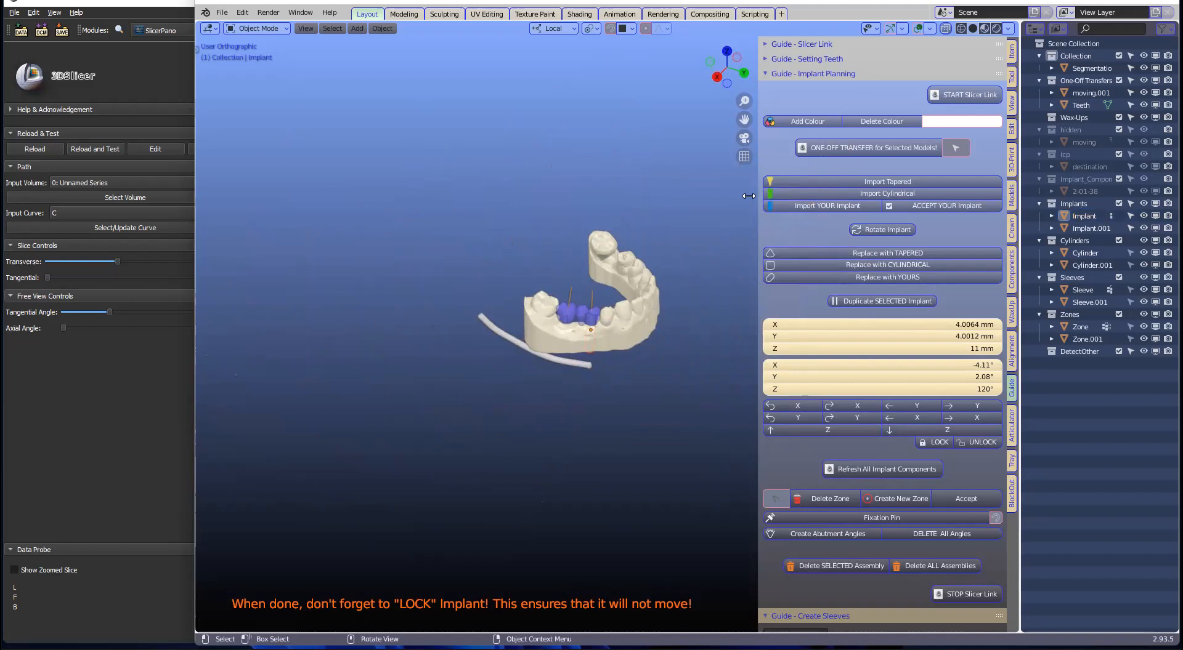
click(856, 181)
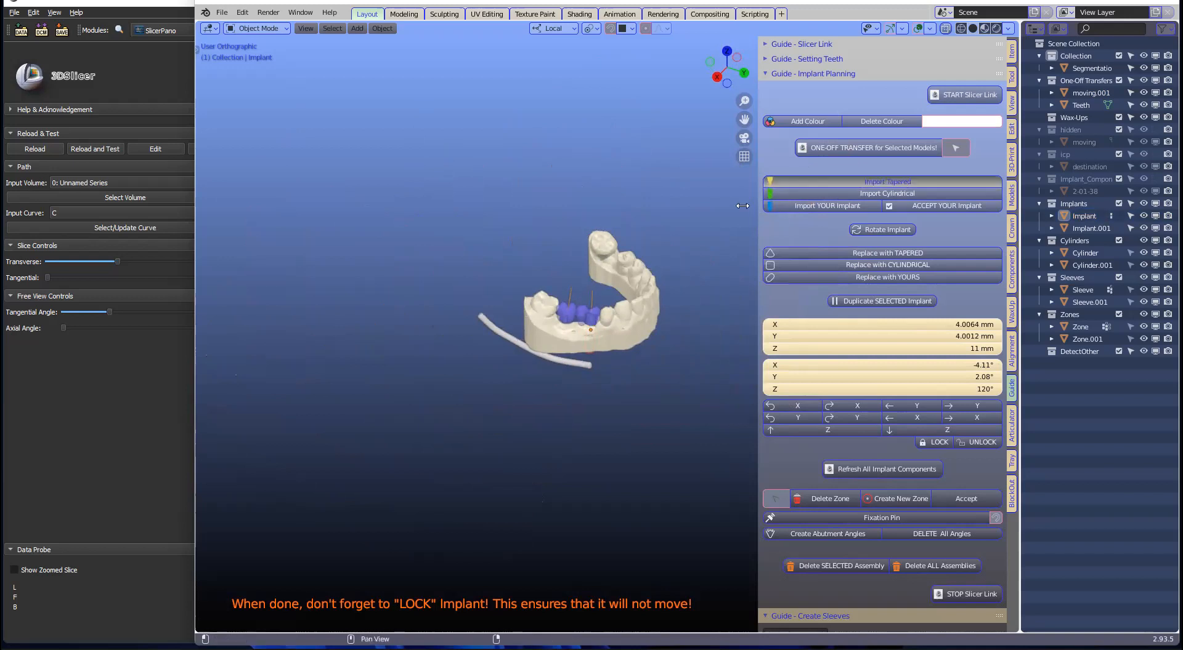
scroll(594, 216, down, 5)
middle_drag(588, 198, 588, 151)
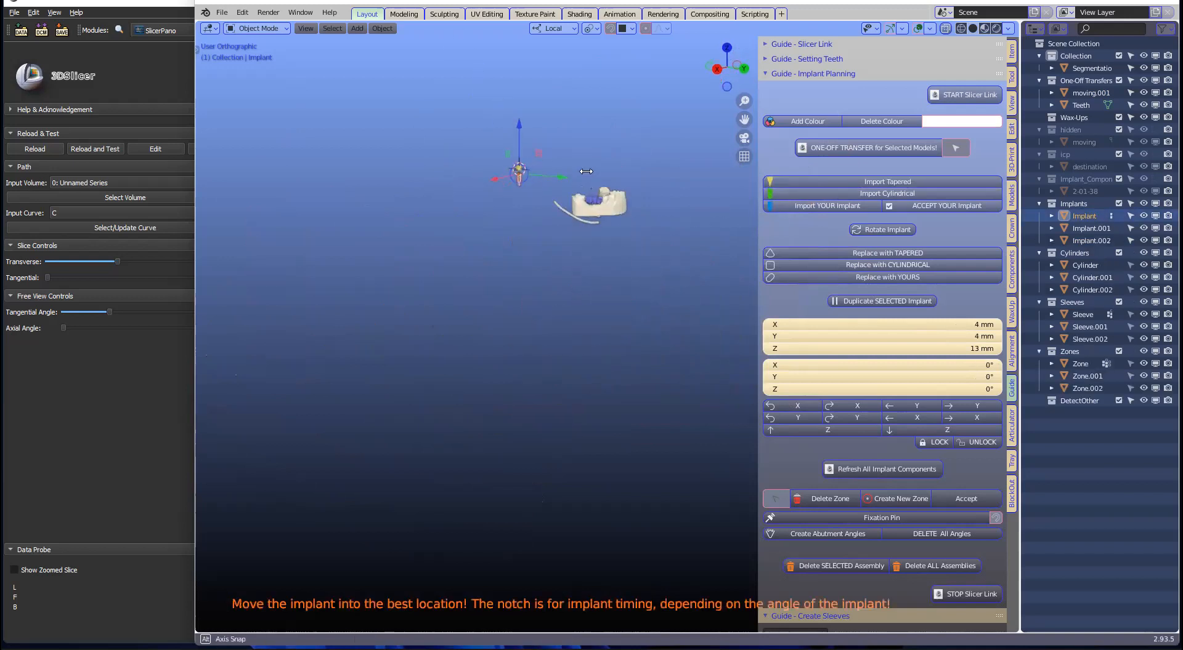
scroll(607, 206, up, 3)
shift+middle_drag(607, 207, 554, 491)
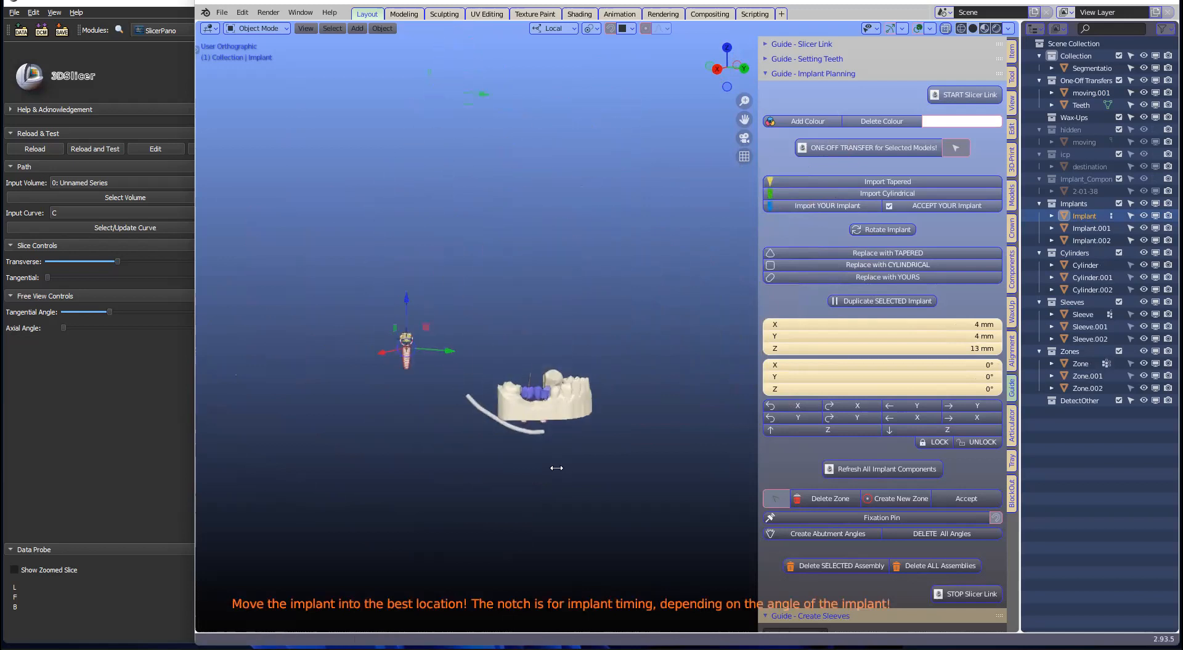
scroll(553, 469, up, 4)
scroll(518, 478, down, 1)
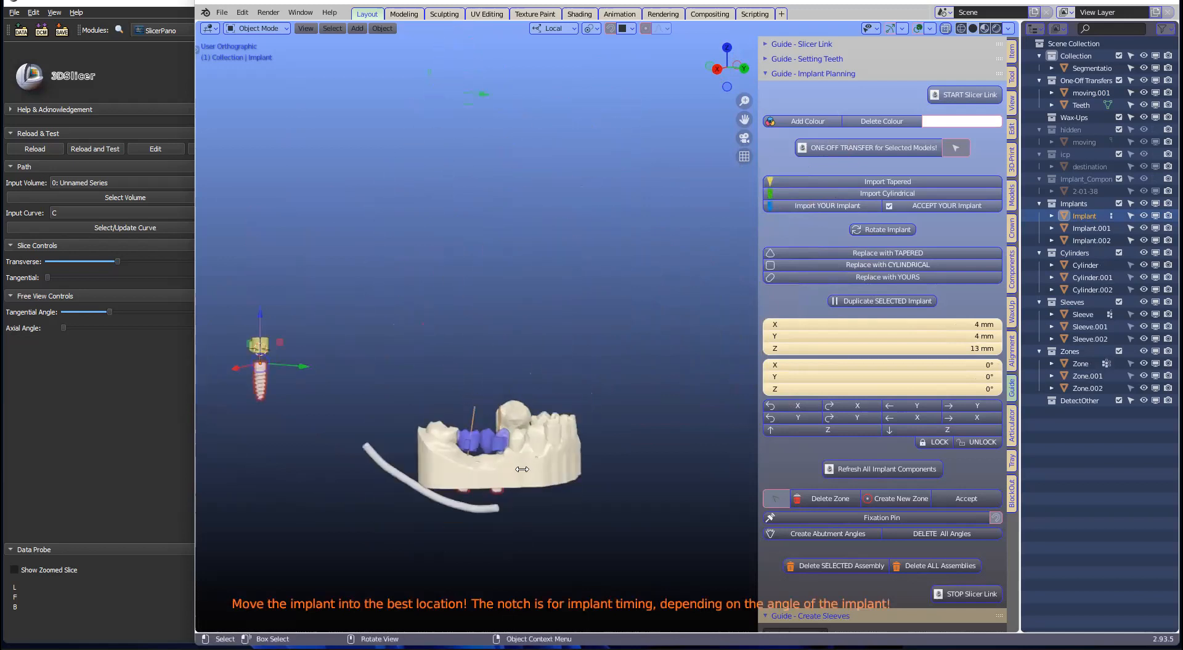
shift+right_click(522, 468)
key(shift)
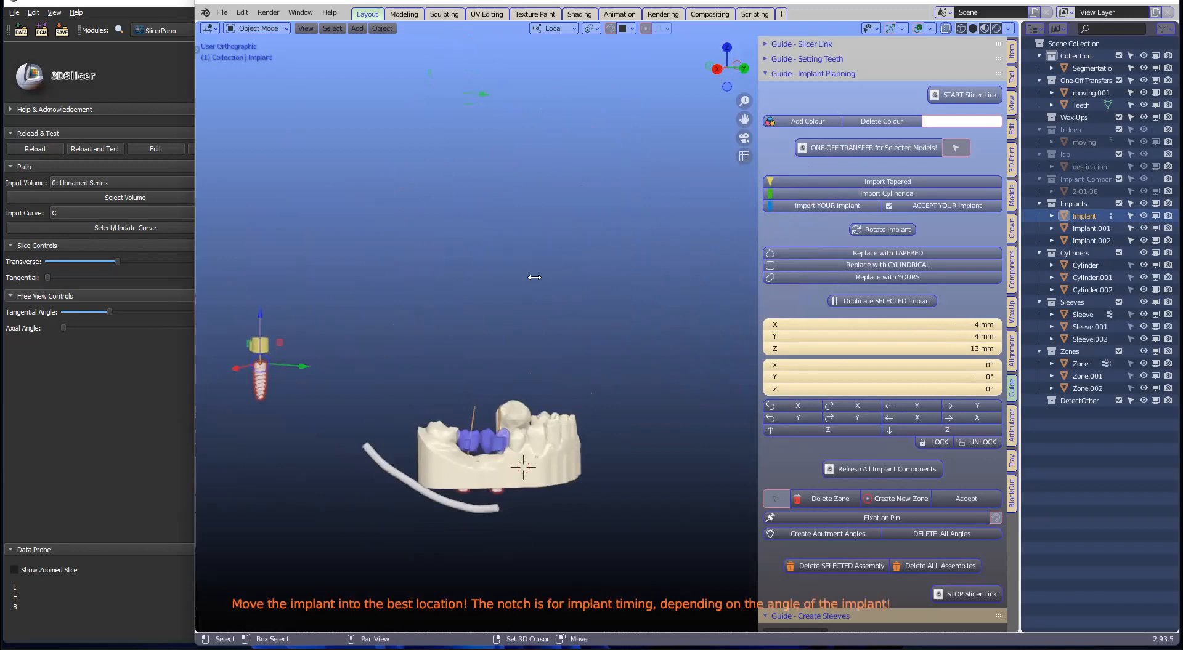
key(shift+s)
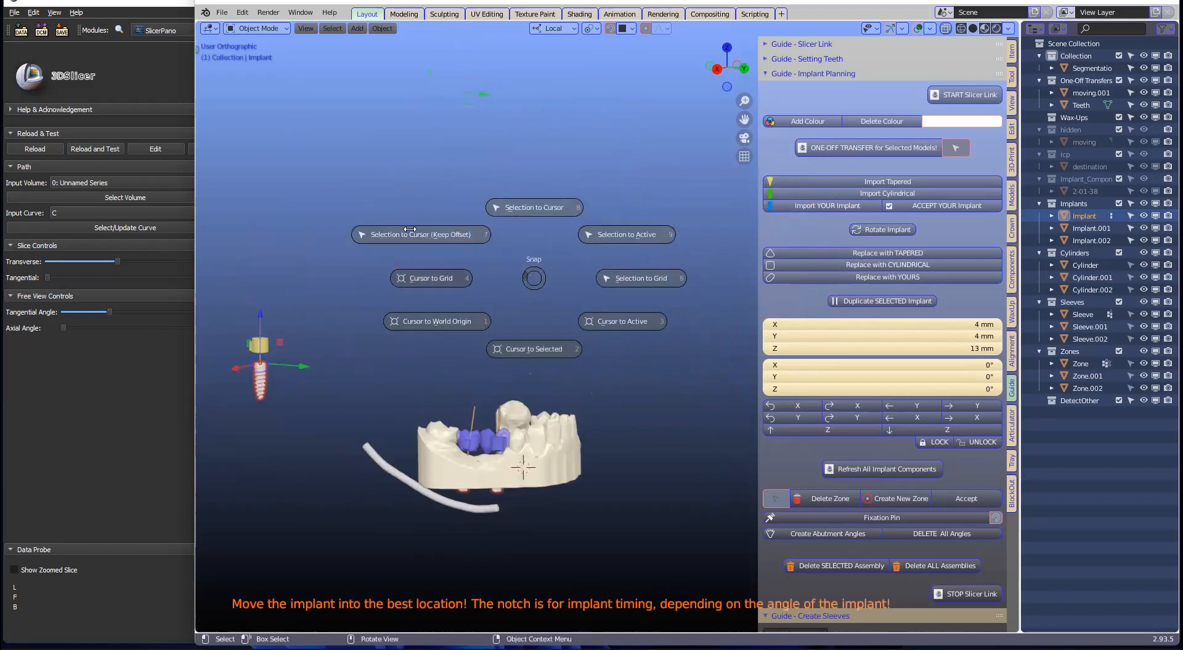
click(533, 208)
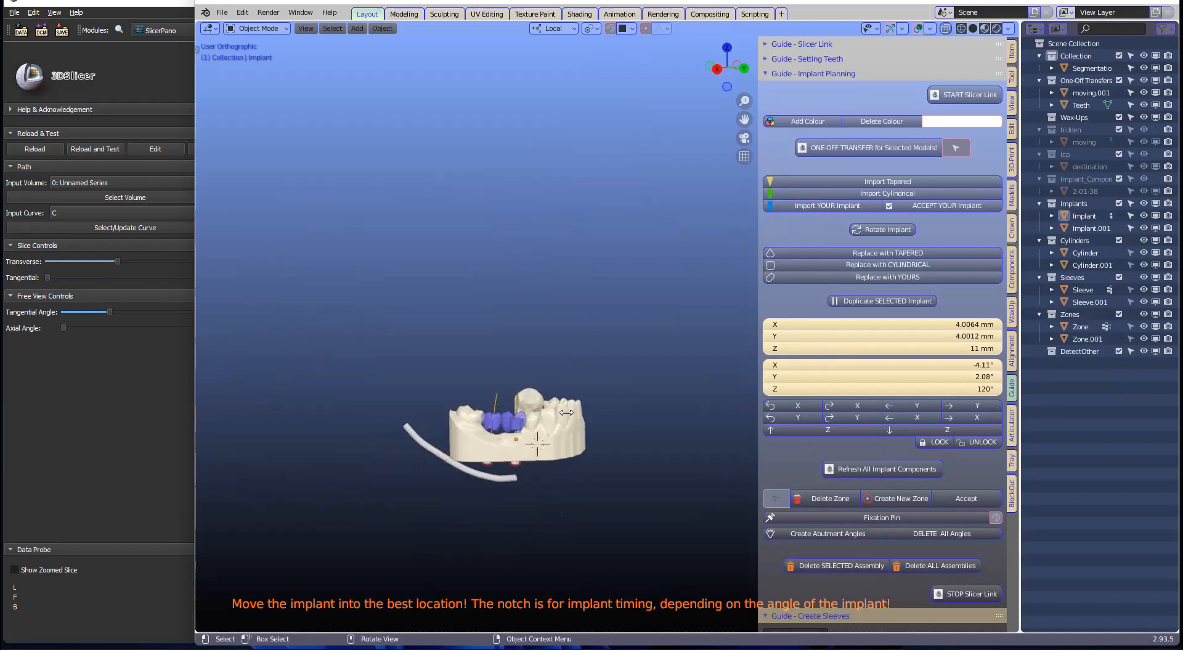
scroll(566, 412, up, 4)
shift+middle_drag(463, 448, 604, 256)
scroll(604, 257, up, 2)
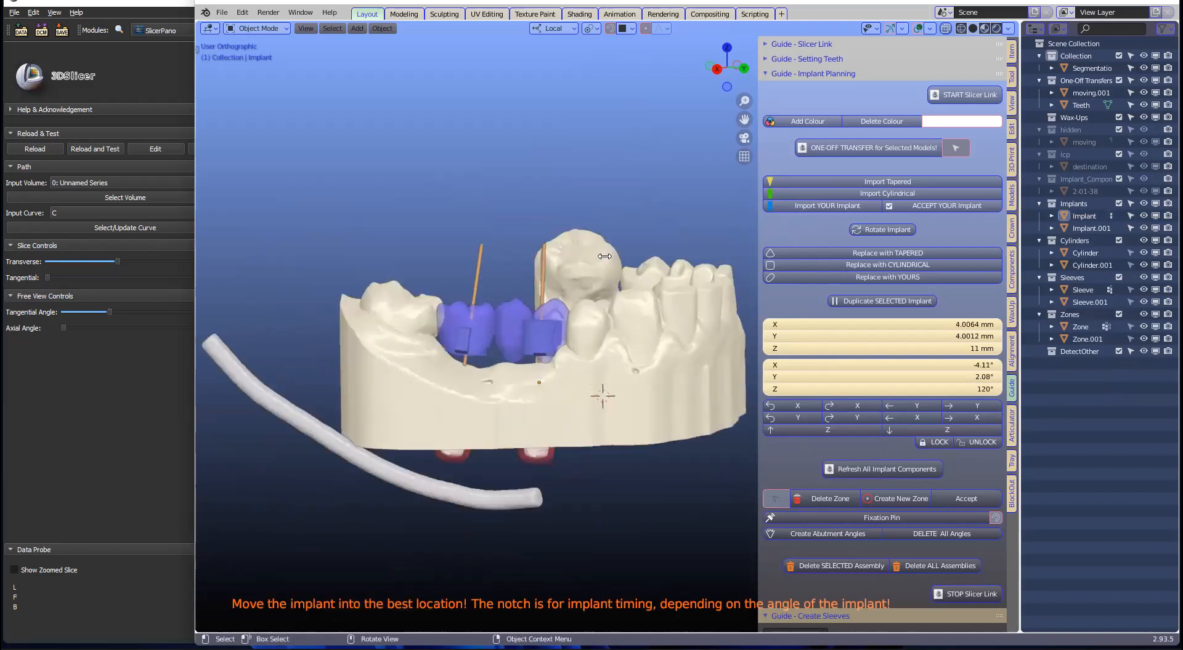
scroll(604, 256, up, 3)
scroll(606, 260, down, 2)
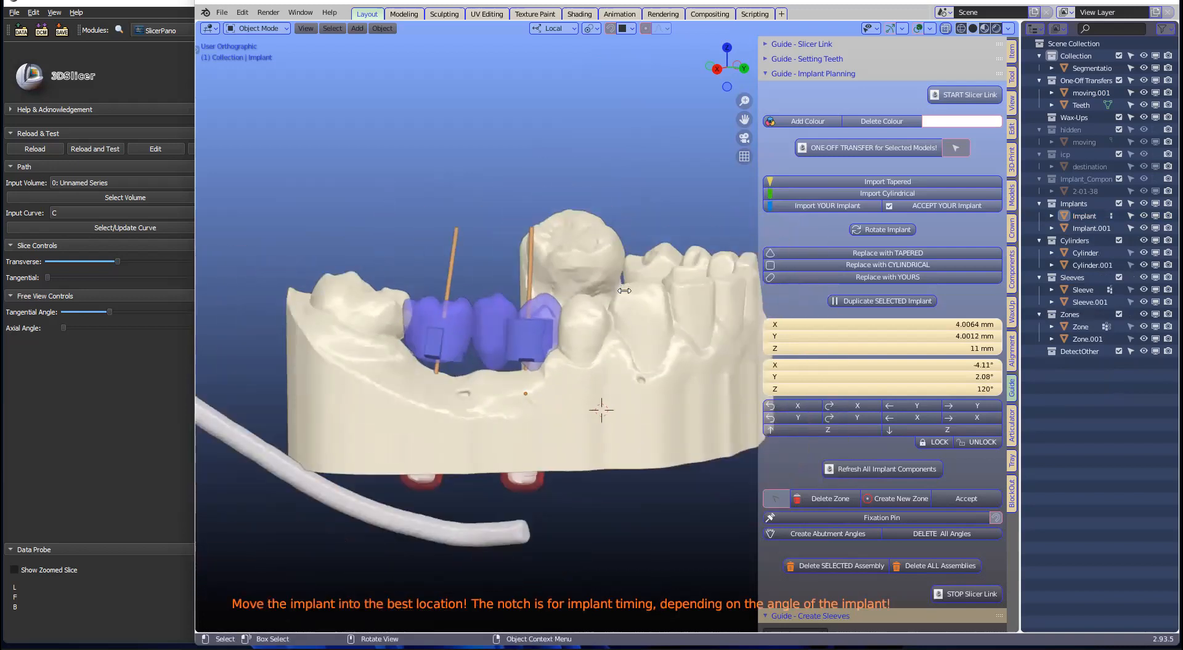
Step: Select the blue crowns, move them to a collection, delete them, and expand Guide - Setting Teeth
click(472, 326)
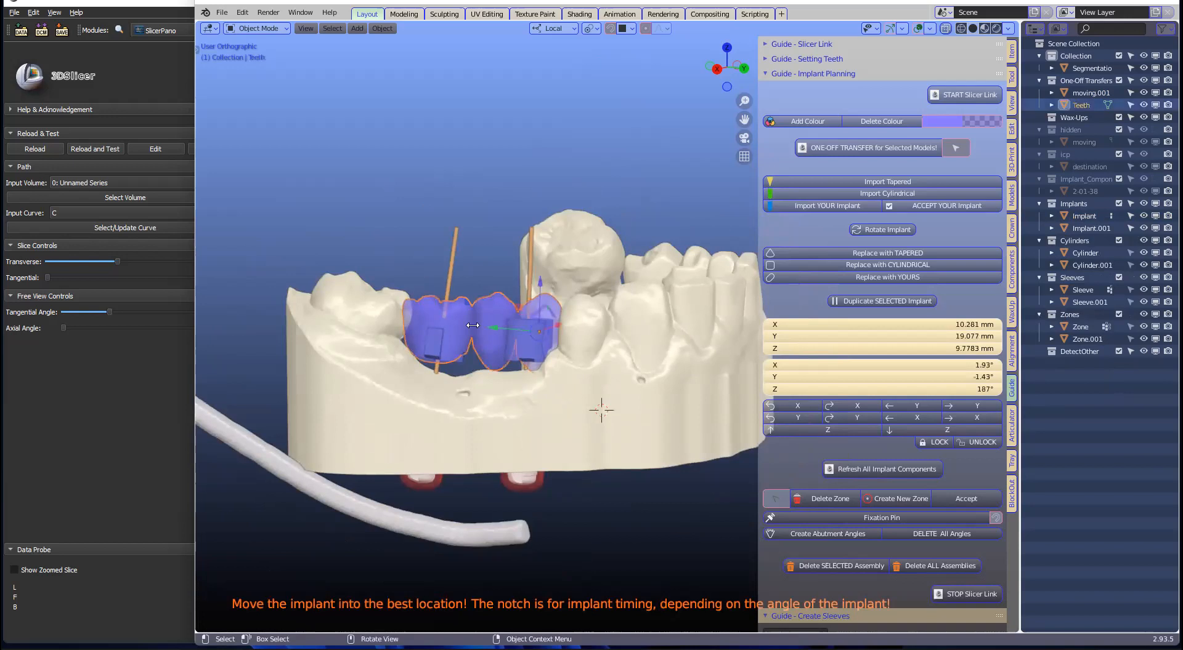
key(m)
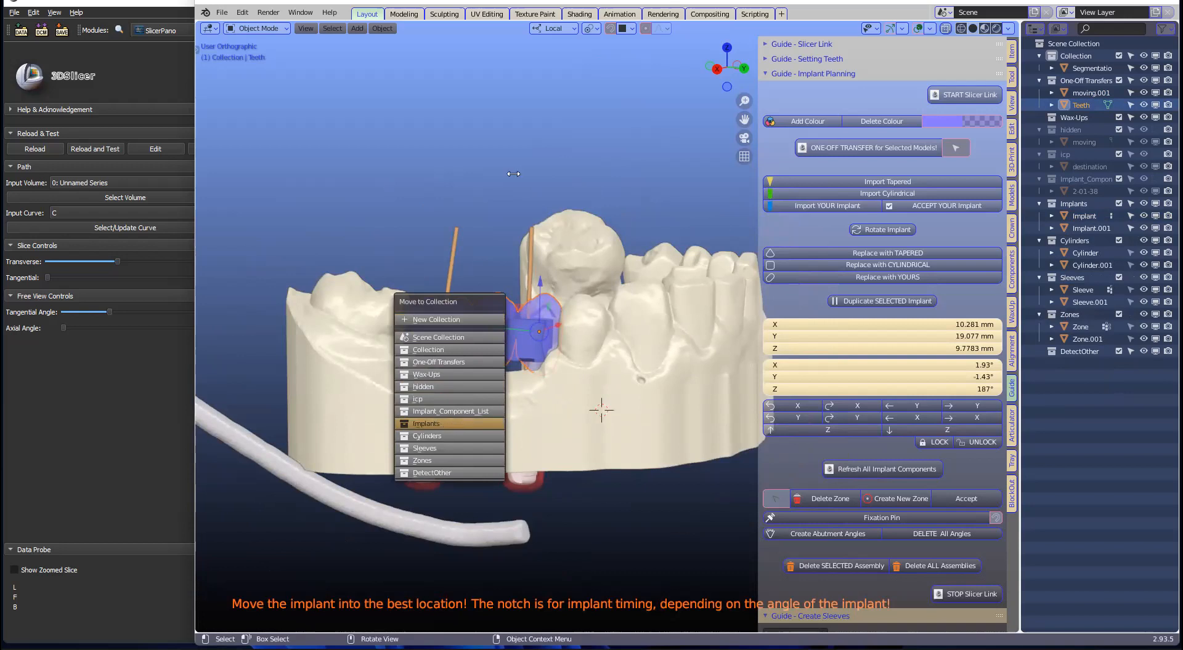
click(459, 420)
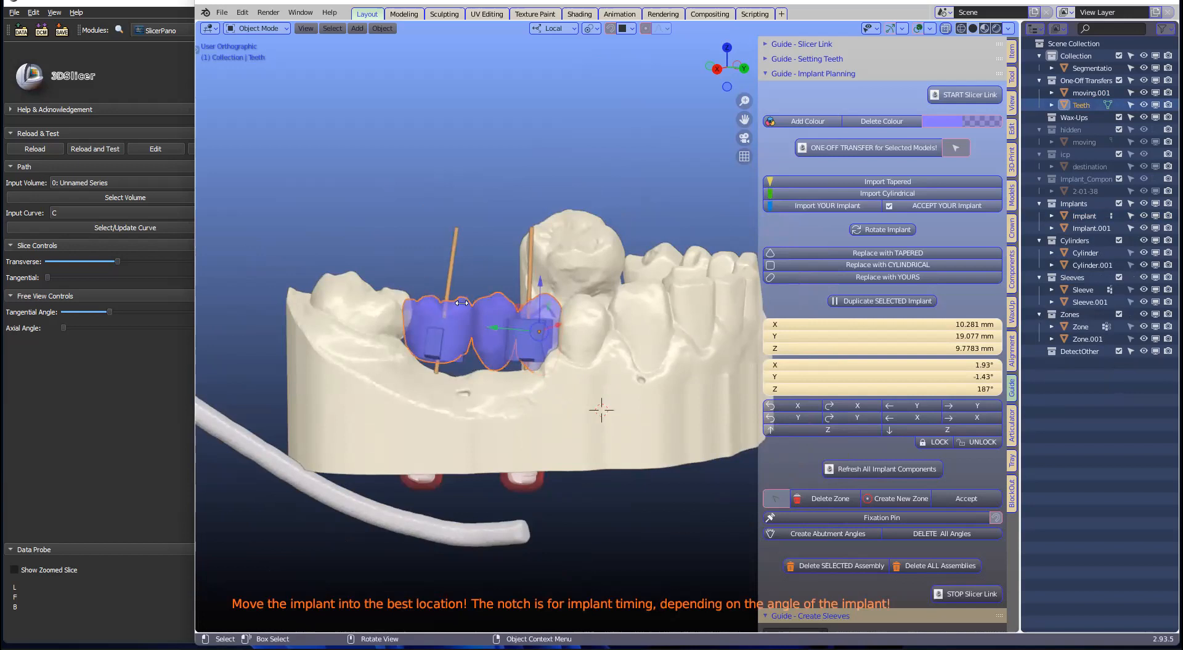
middle_drag(461, 297, 473, 306)
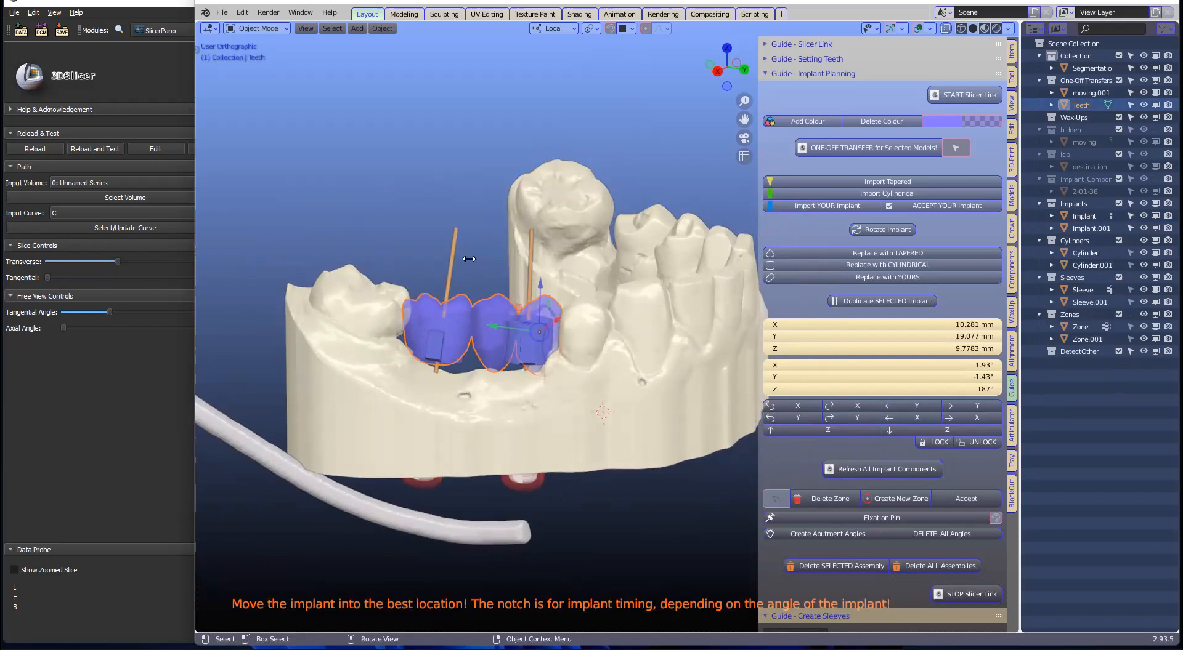
key(x)
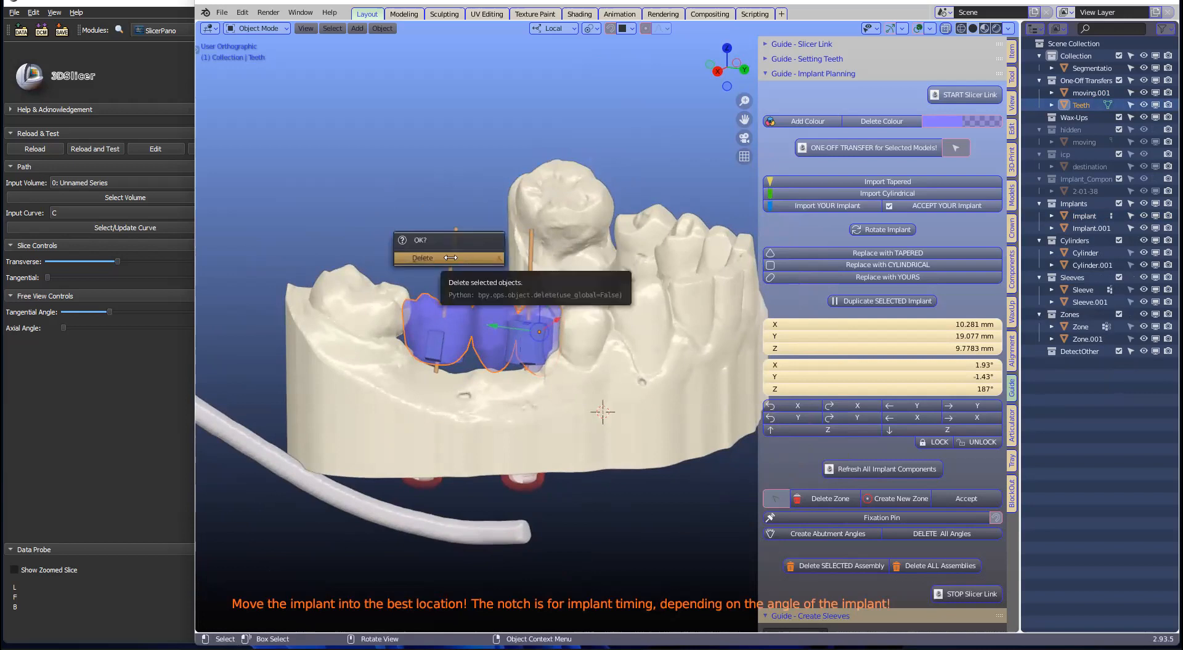
click(450, 257)
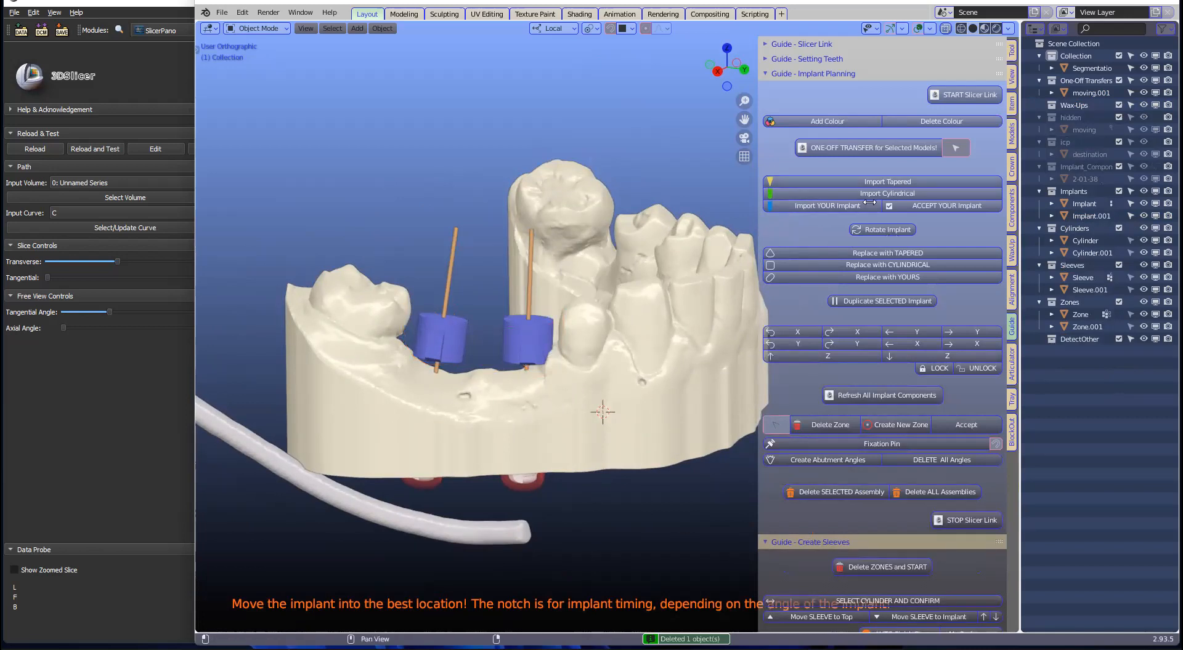
click(776, 59)
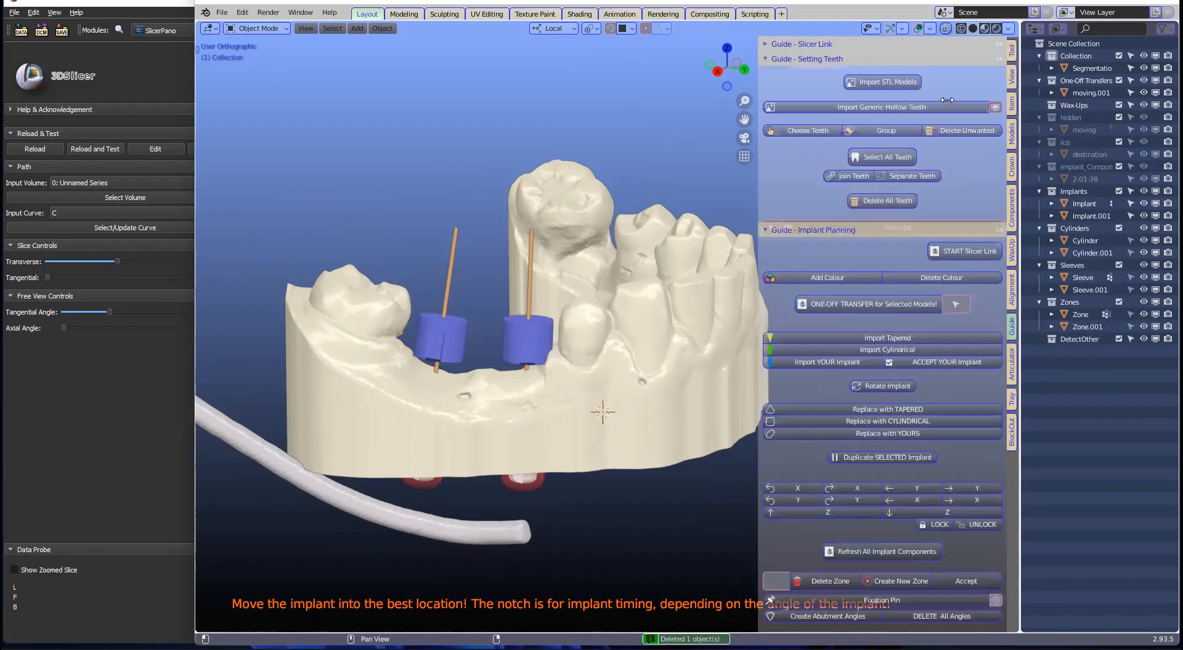
Step: Delete the Teeth object and inspect the jaw with its two blue sleeves from several angles
click(894, 107)
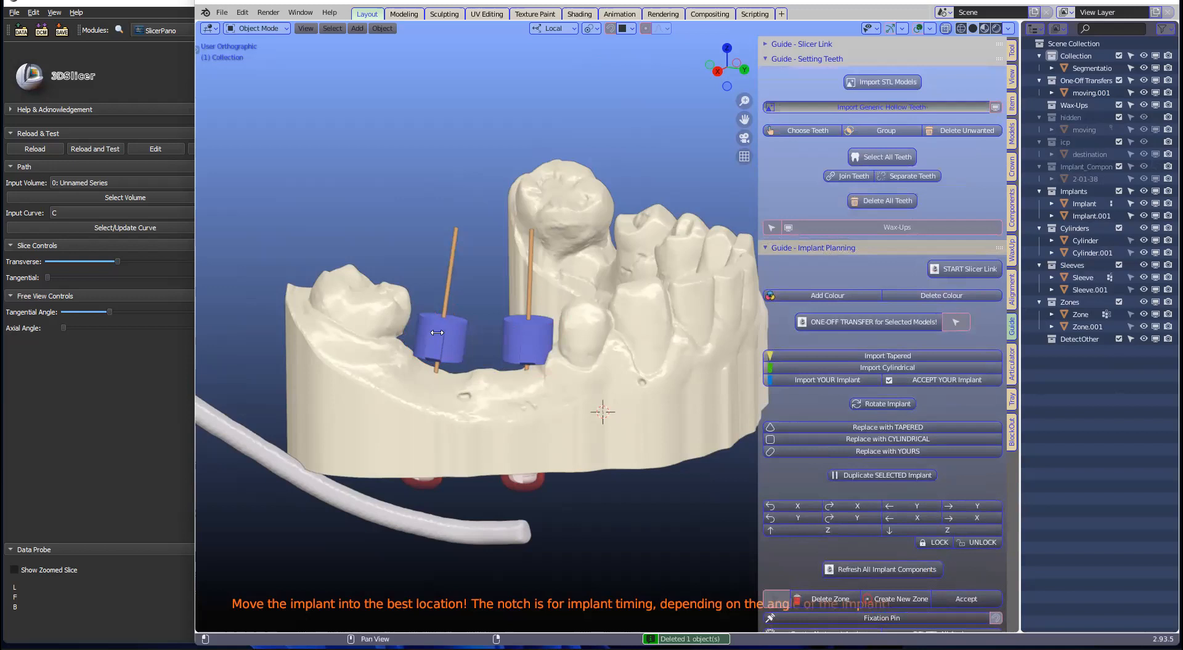
scroll(548, 311, down, 7)
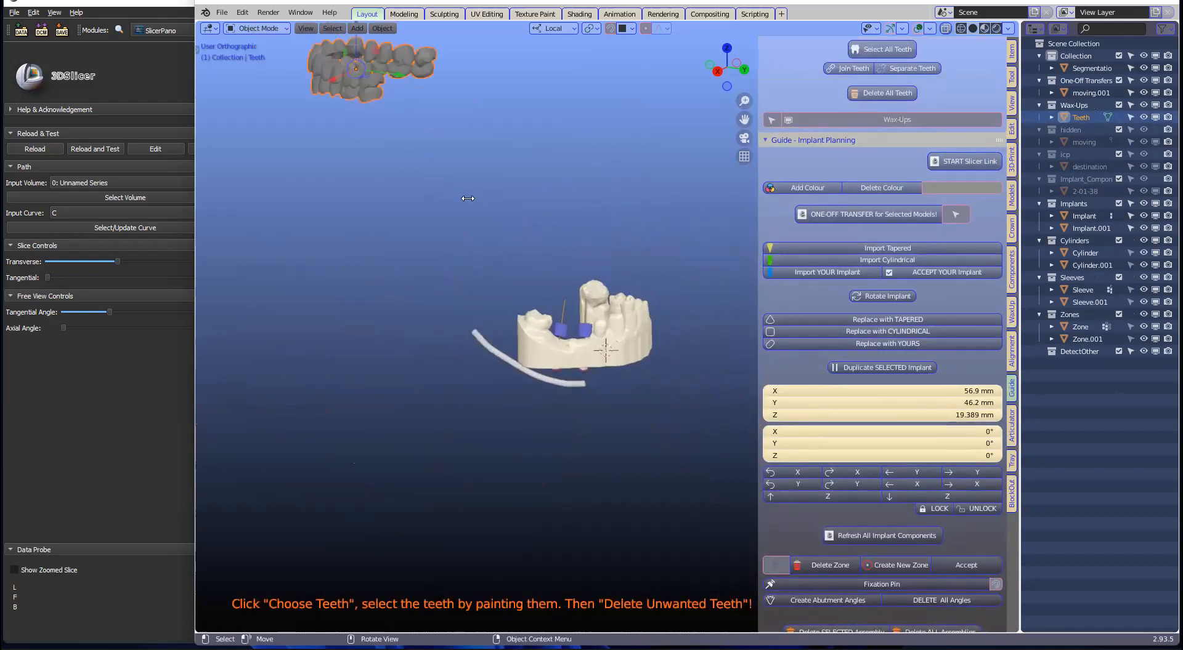
key(Delete)
scroll(589, 332, up, 3)
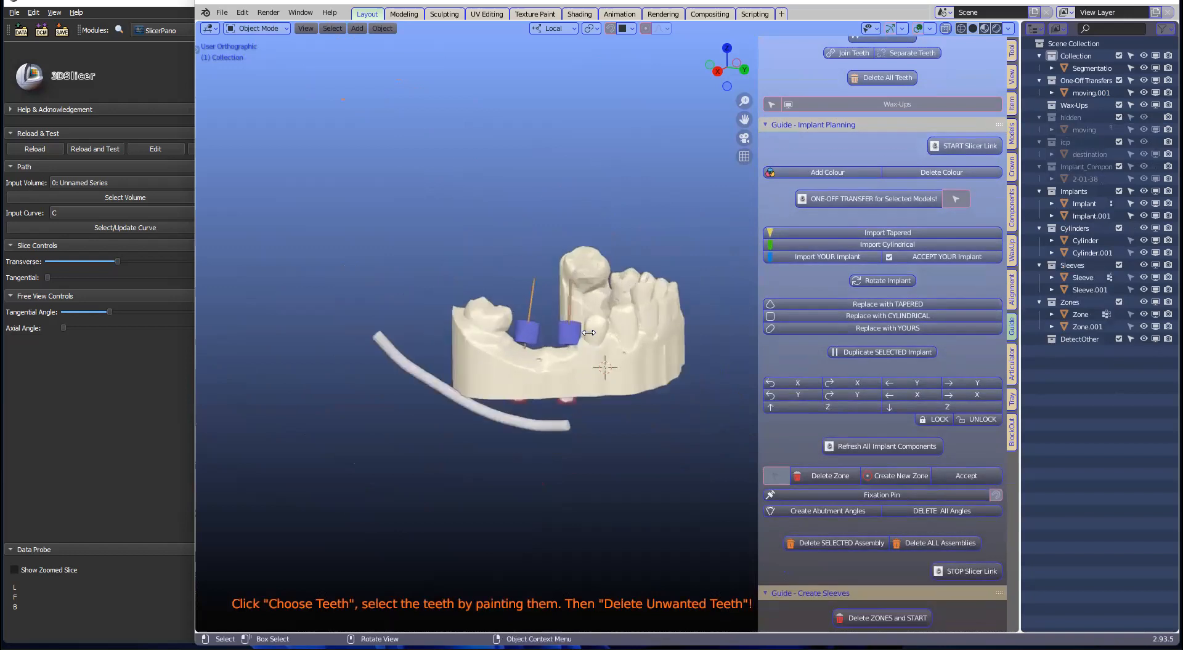
scroll(589, 333, up, 3)
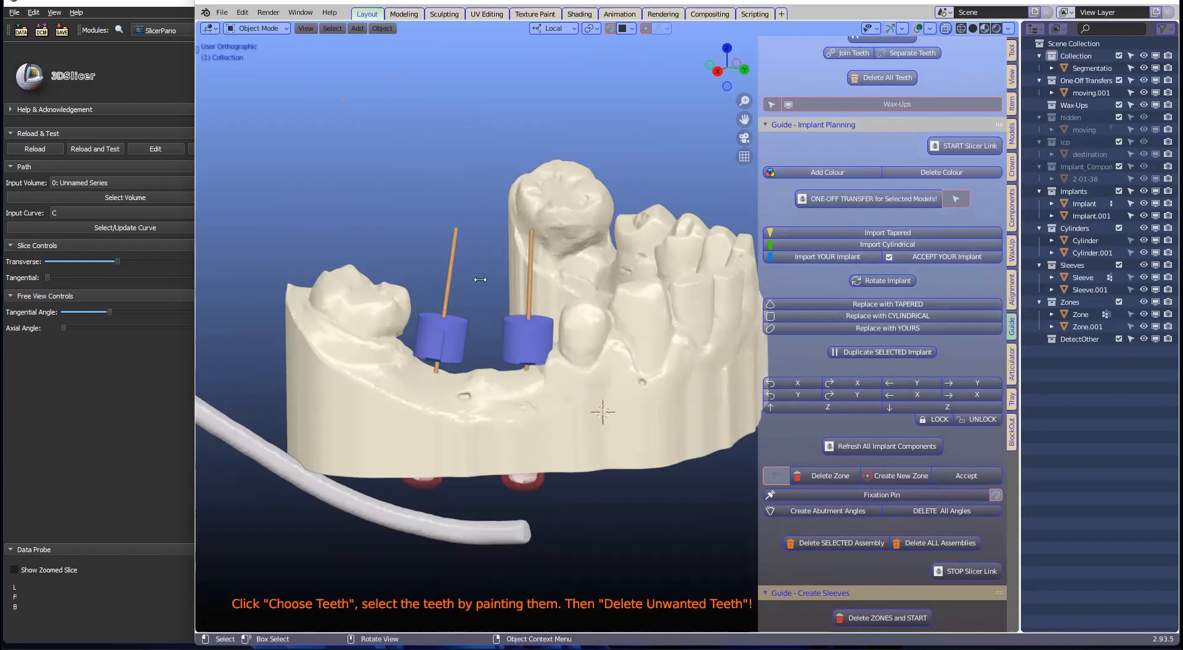
scroll(550, 277, down, 3)
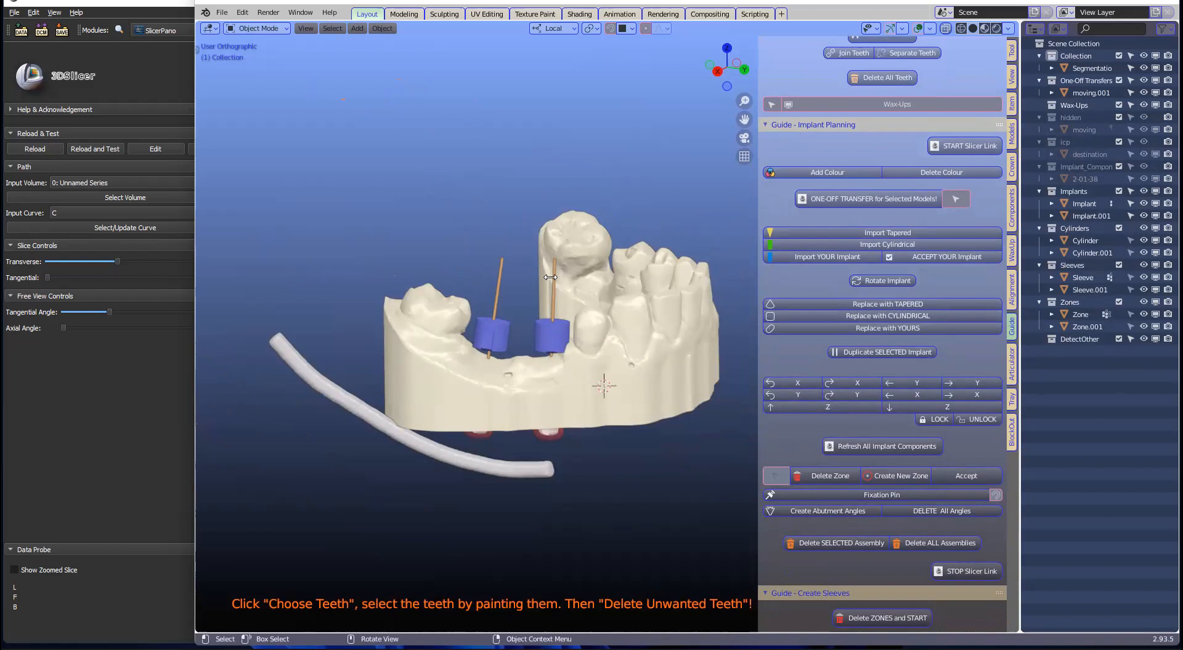
middle_drag(550, 277, 566, 335)
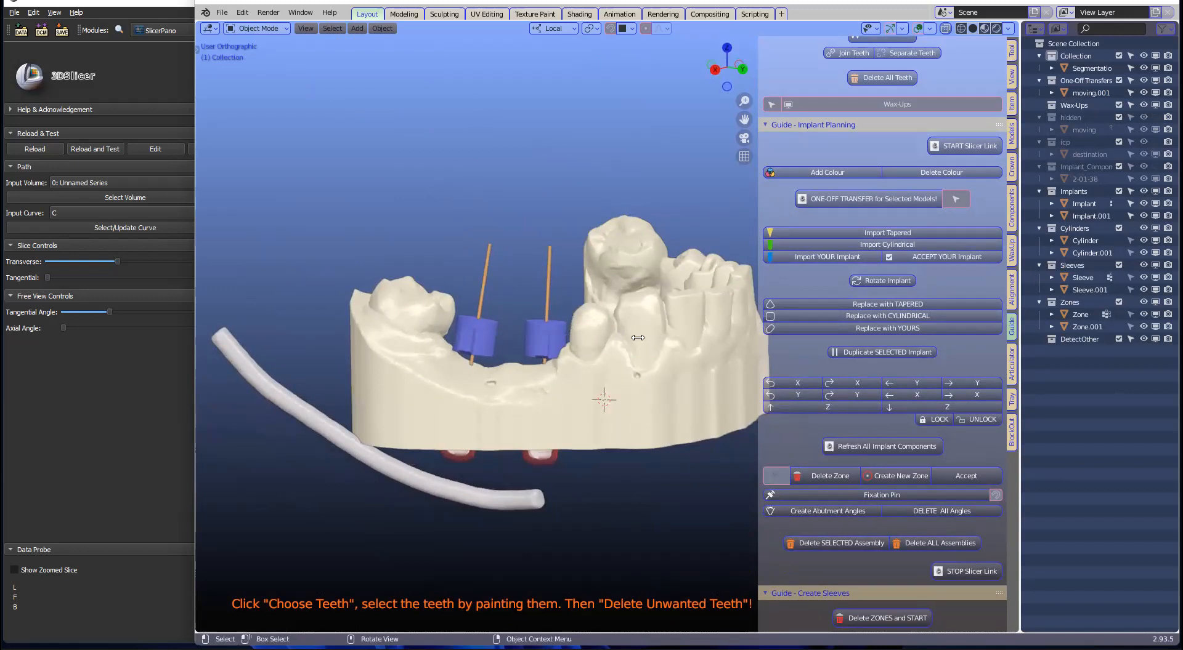
scroll(638, 337, down, 2)
scroll(639, 341, up, 3)
scroll(644, 345, down, 2)
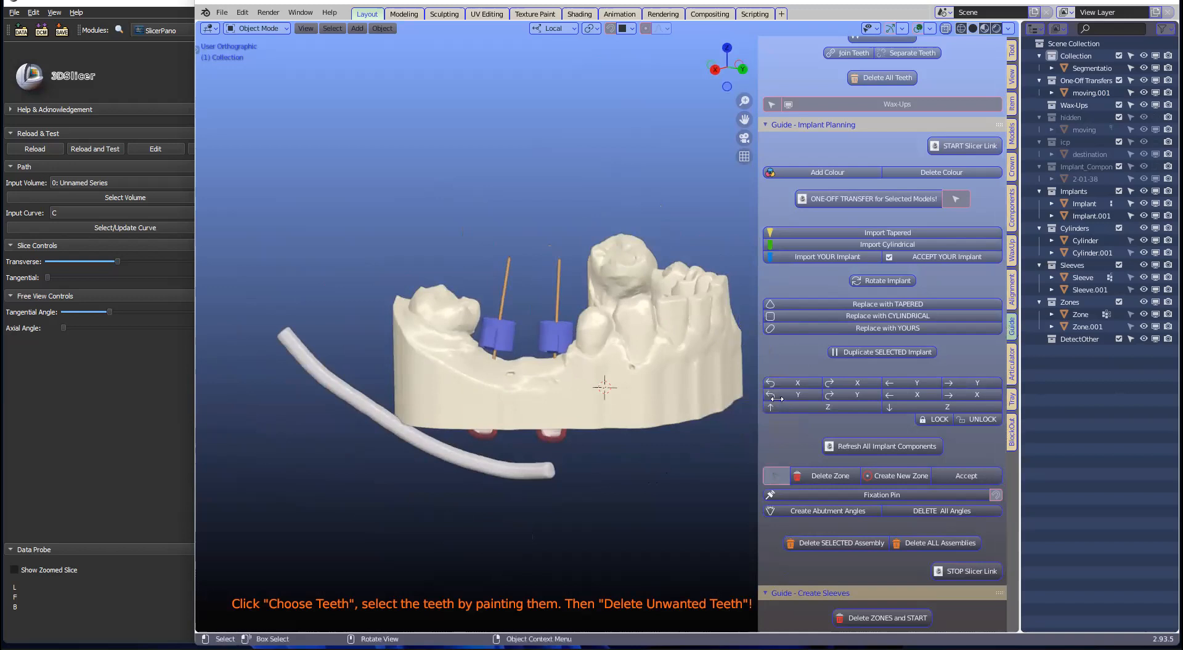
click(1010, 197)
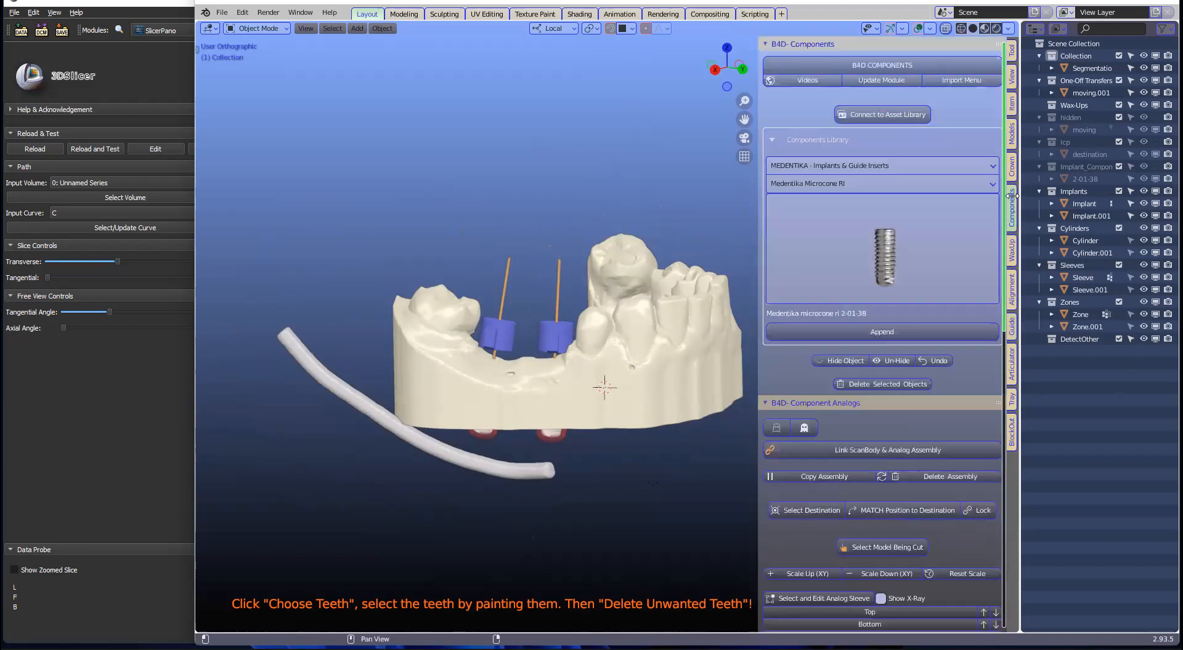
click(951, 209)
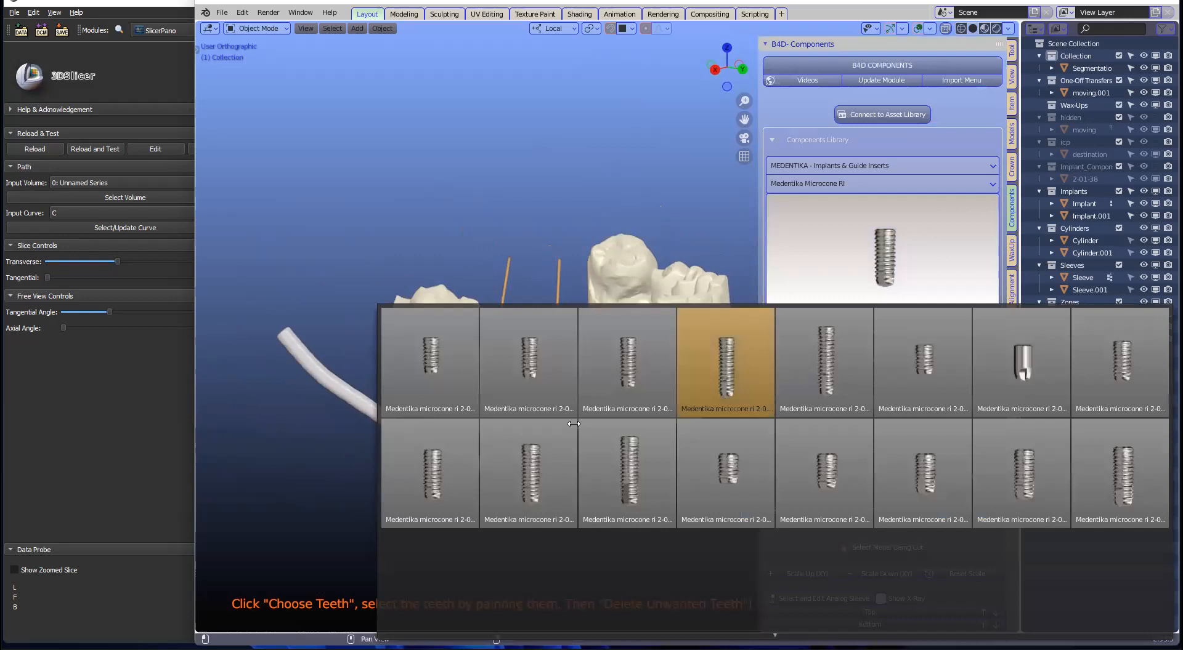
click(628, 439)
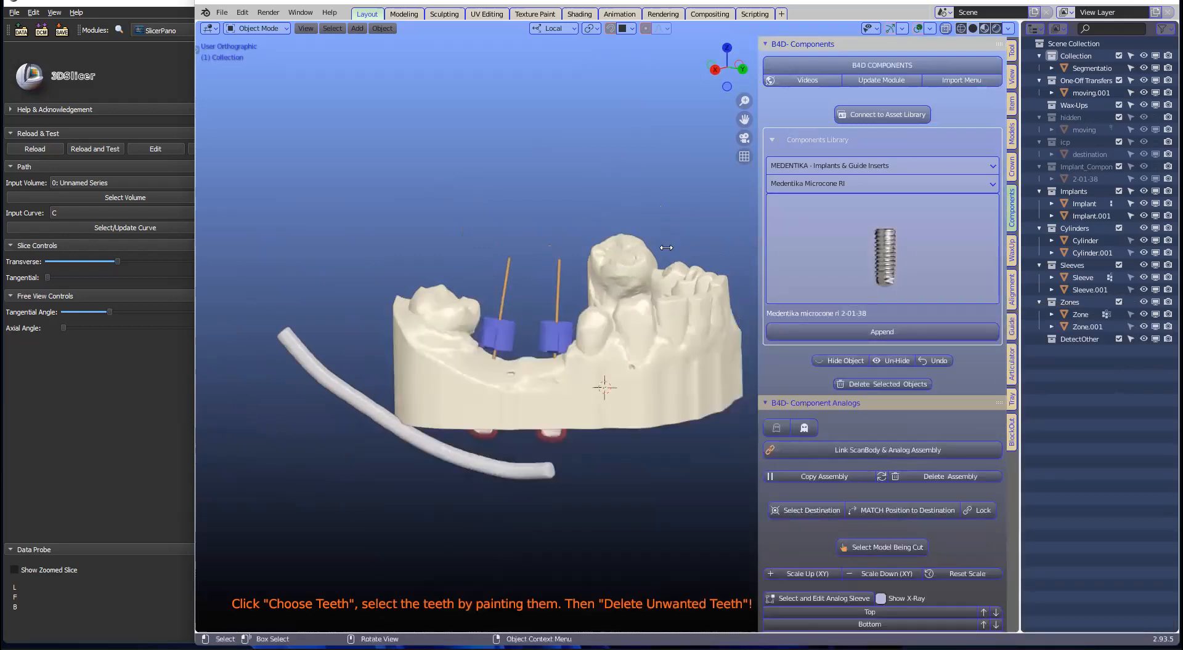
scroll(890, 454, down, 2)
scroll(887, 431, up, 2)
scroll(846, 479, down, 5)
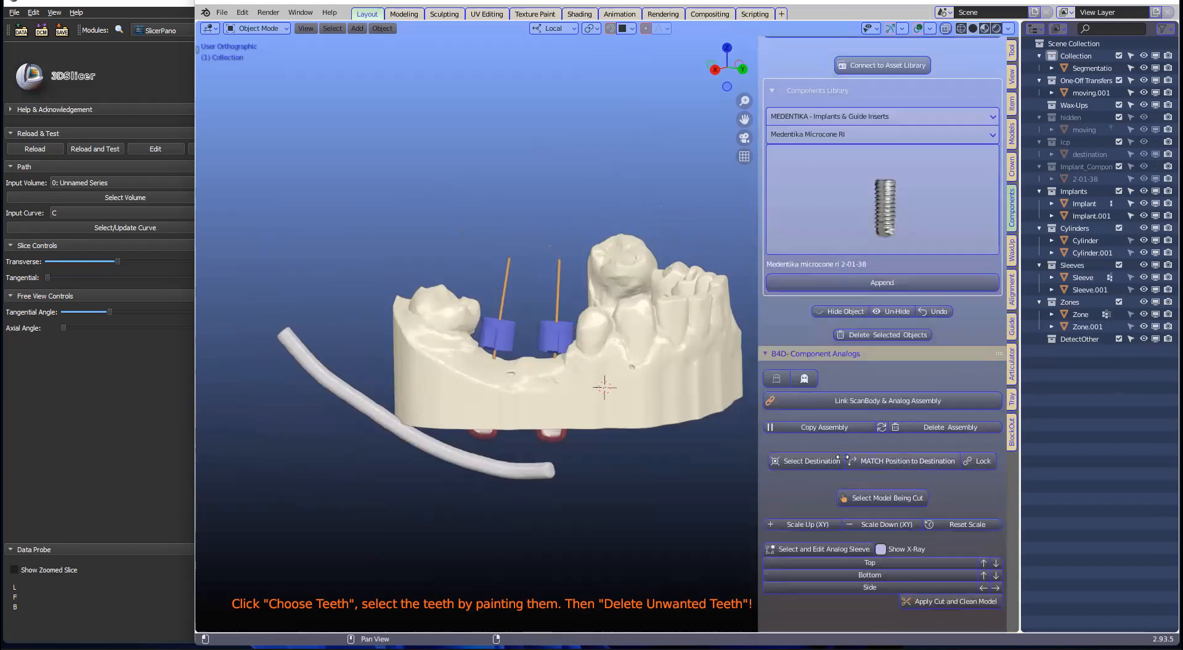
scroll(846, 484, down, 13)
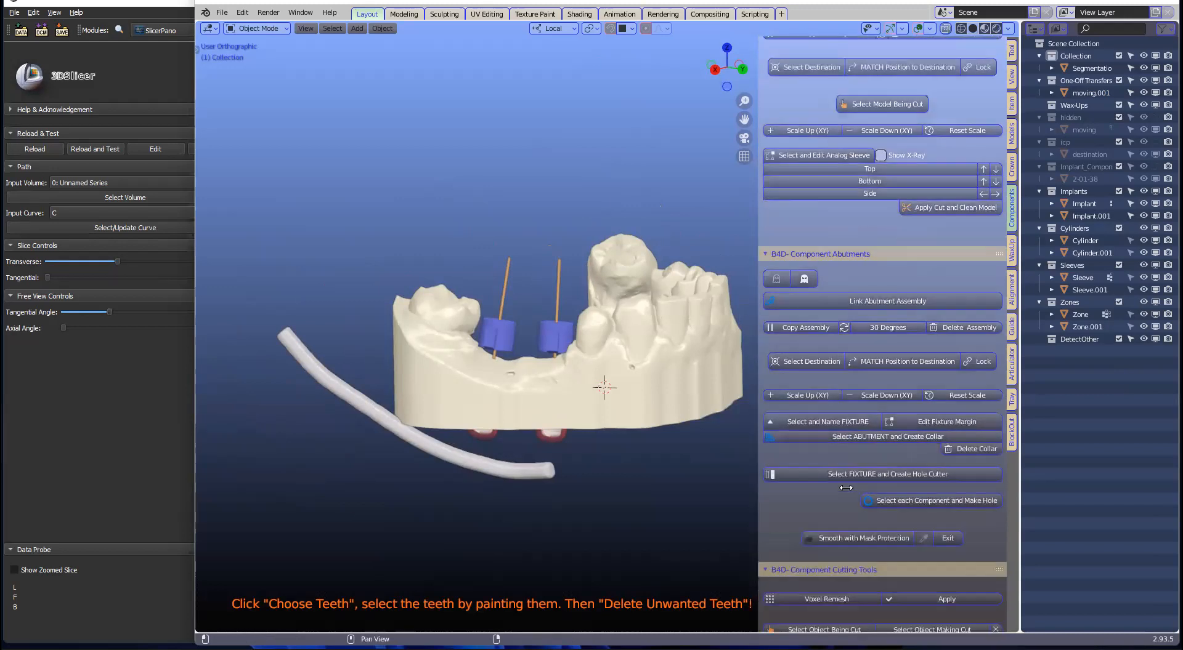
scroll(842, 251, up, 18)
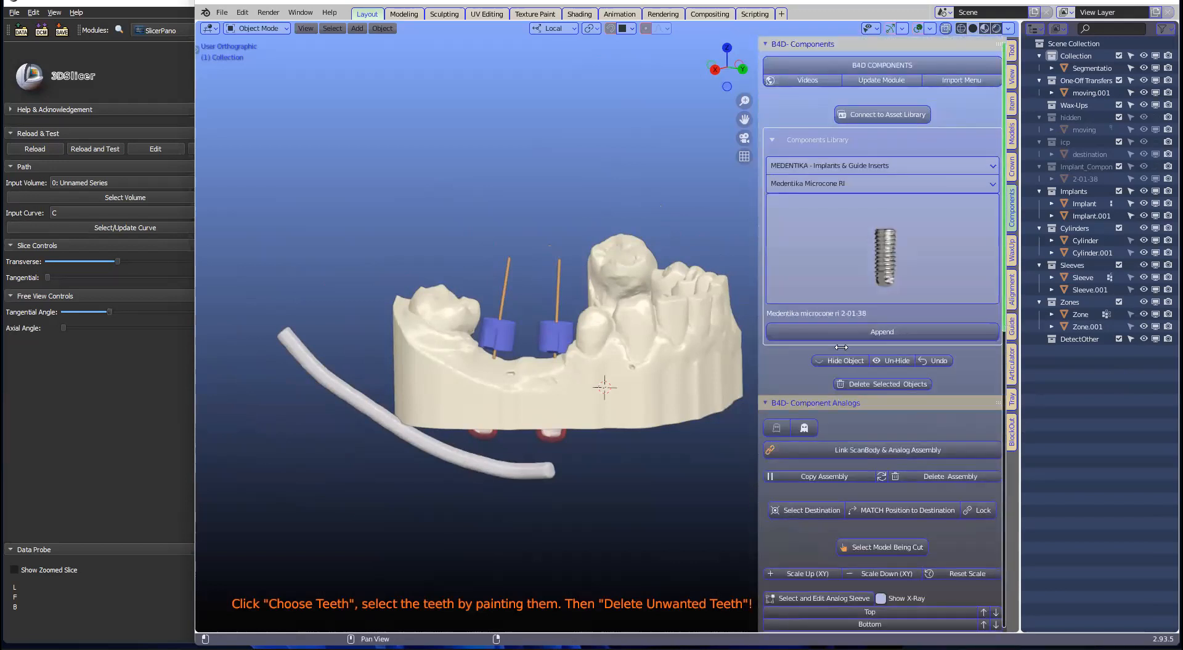
click(1011, 324)
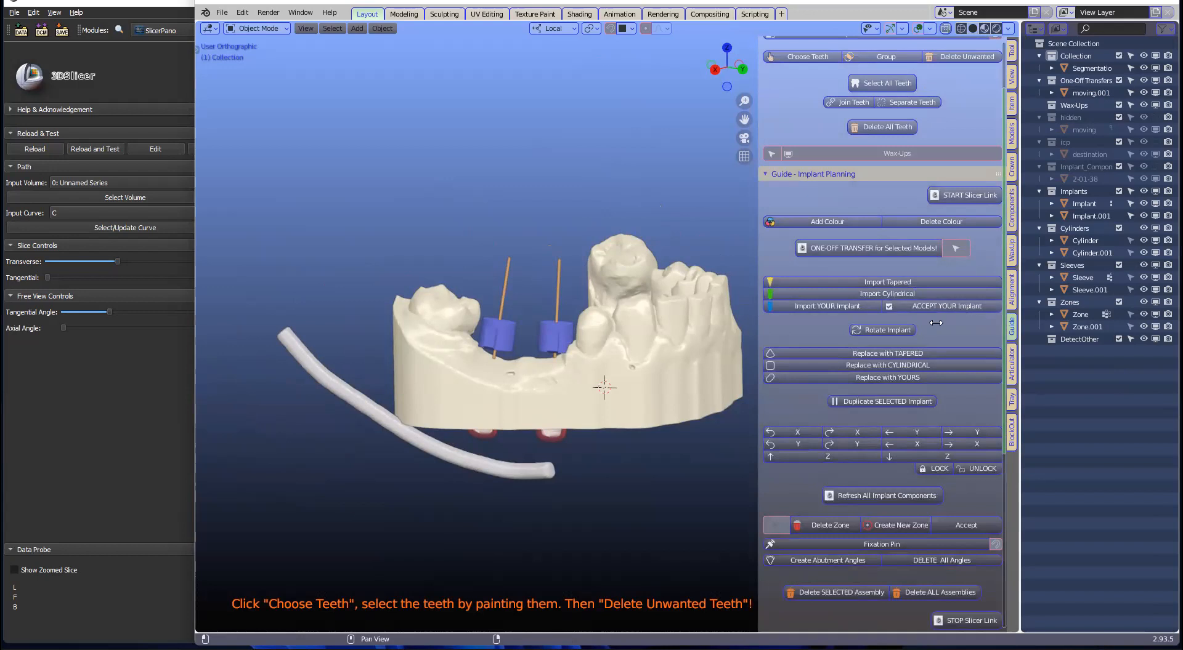
Step: Scroll through the Guide sidebar and select the jaw model
scroll(935, 323, down, 2)
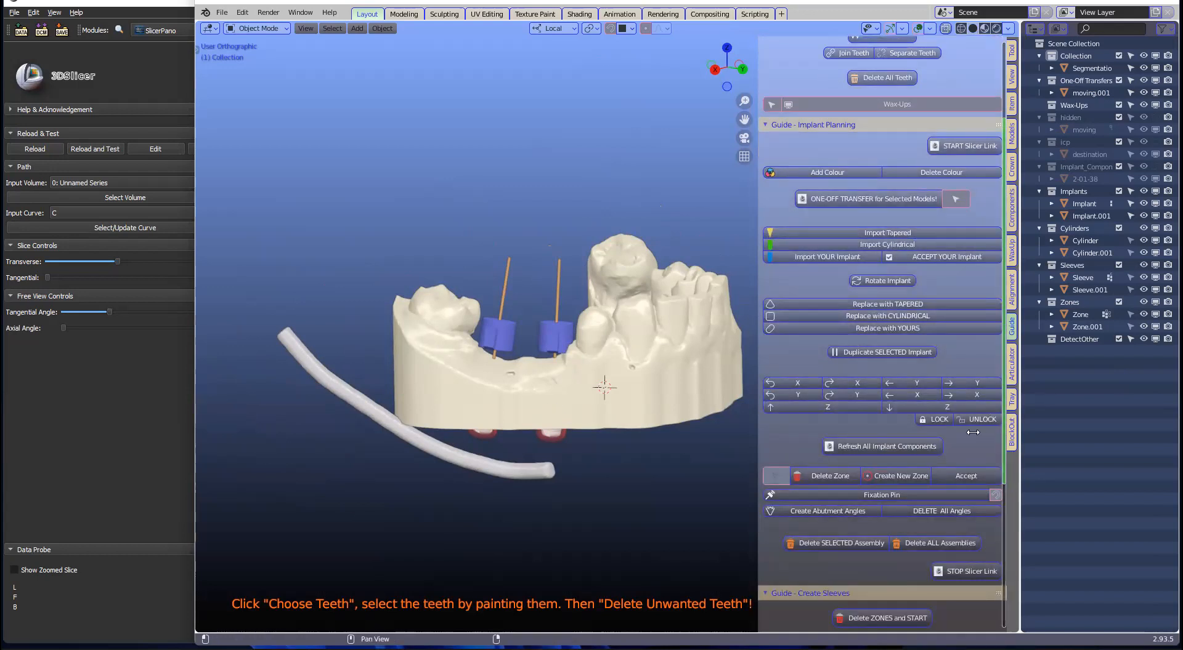
scroll(823, 278, down, 2)
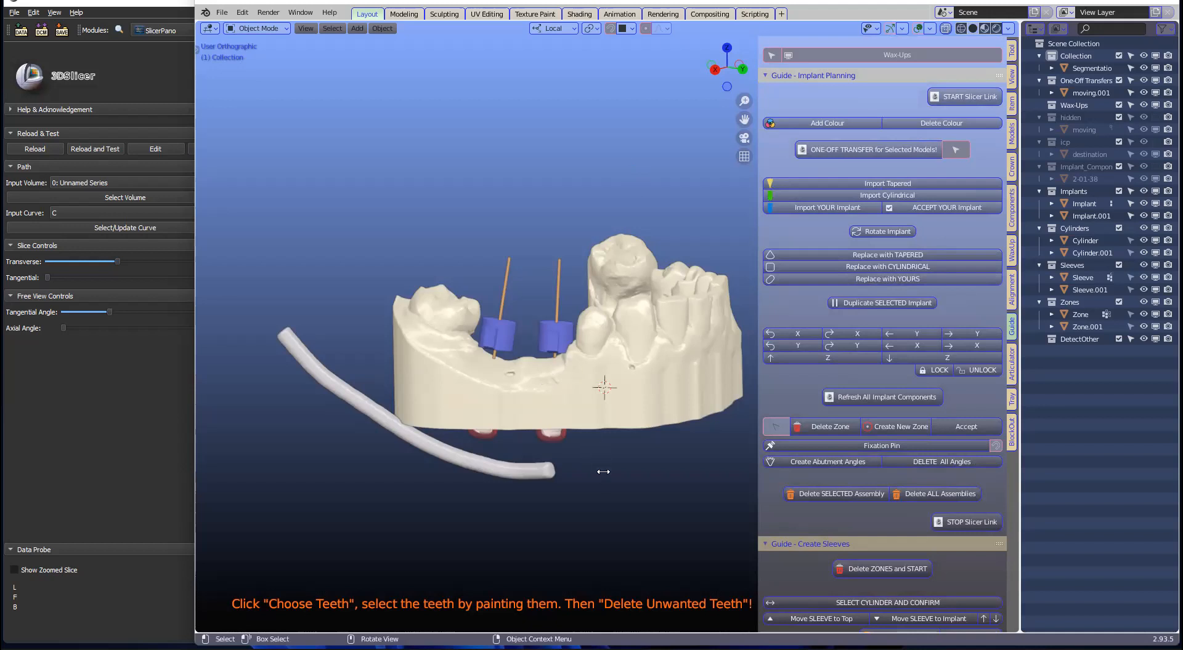
scroll(618, 498, up, 3)
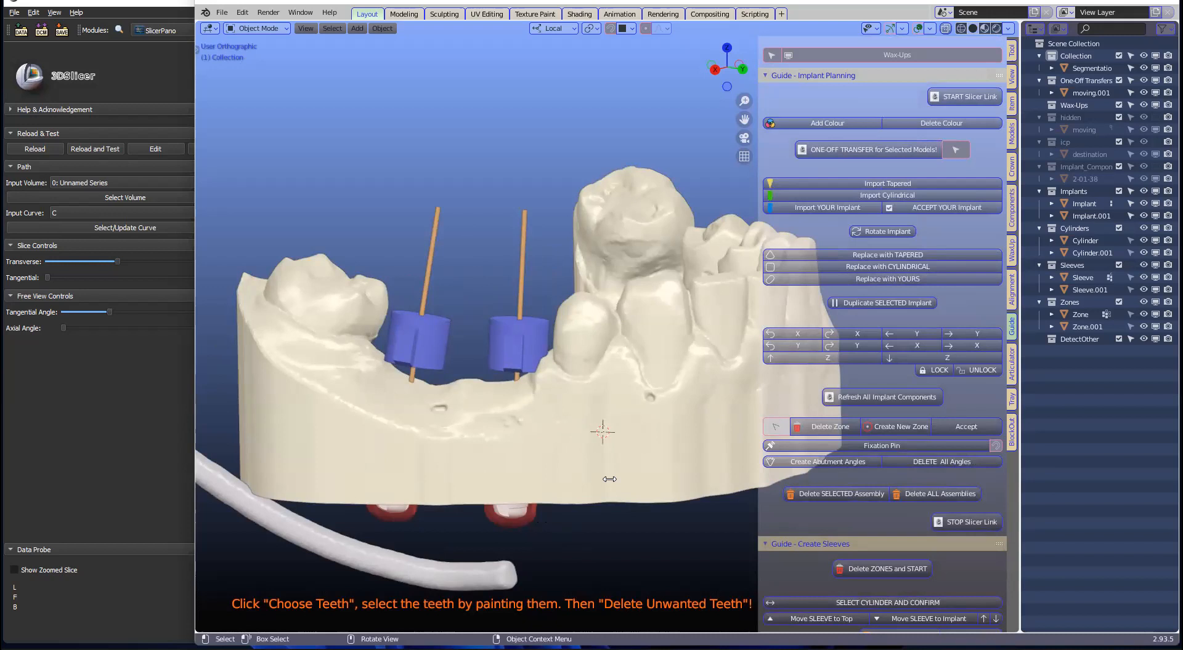
scroll(610, 479, down, 2)
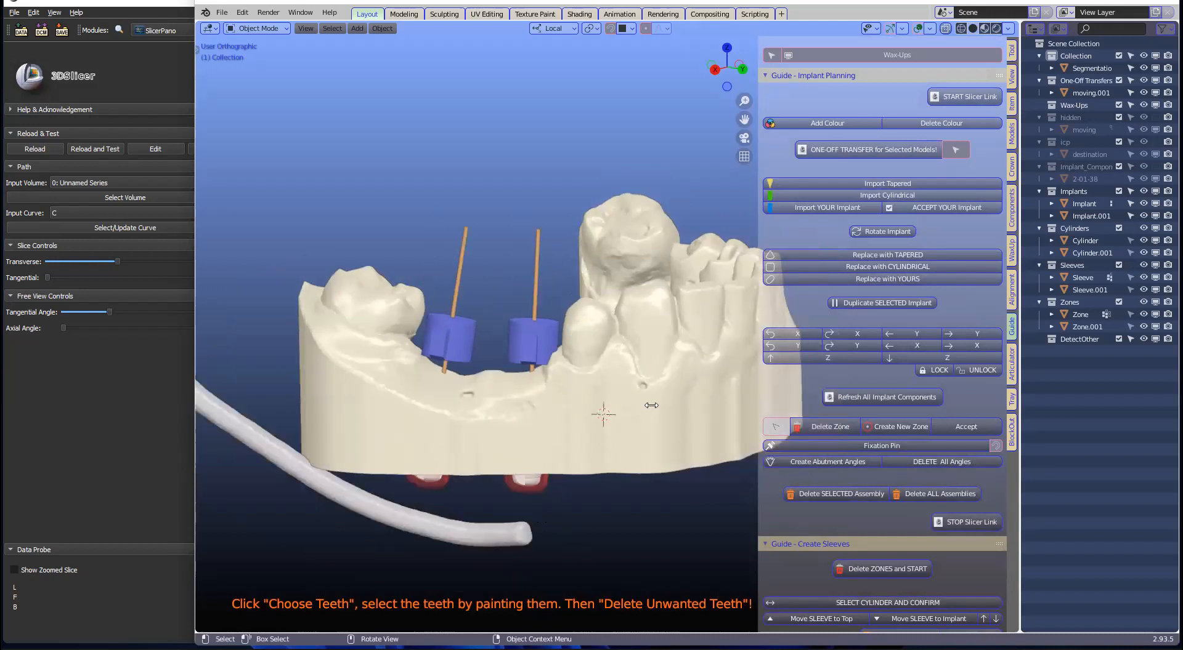
click(691, 395)
Step: Bring up Guide - Create Sleeves and enable X-Ray to reveal the implants under the sleeves
scroll(916, 366, down, 3)
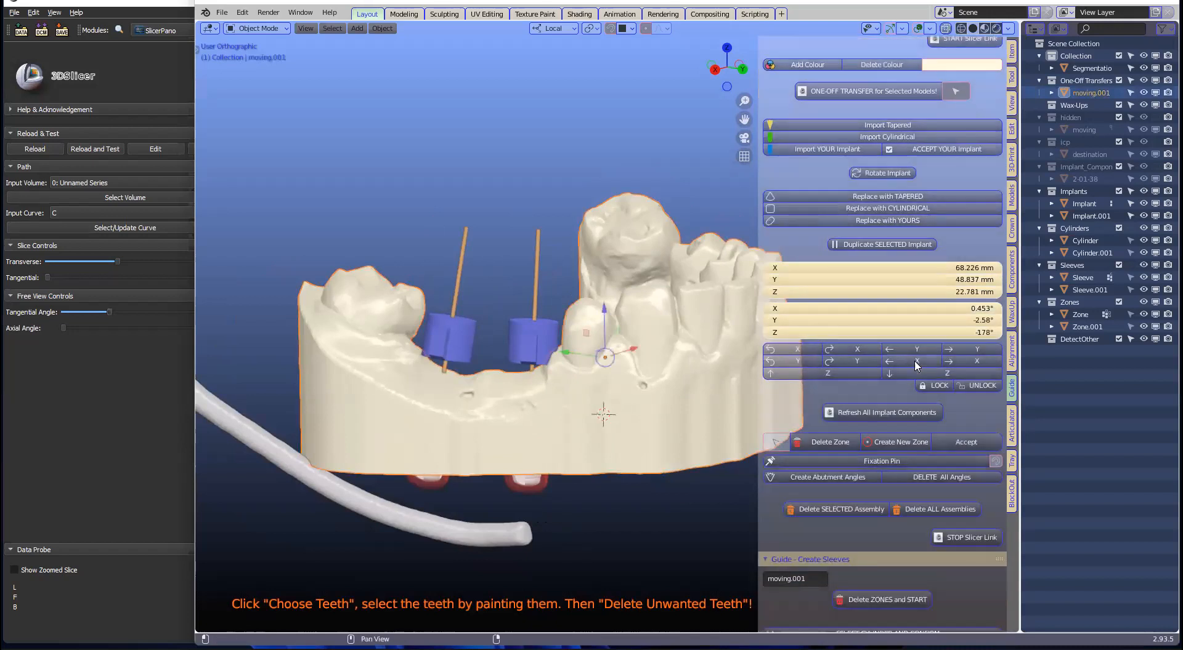
scroll(916, 366, down, 4)
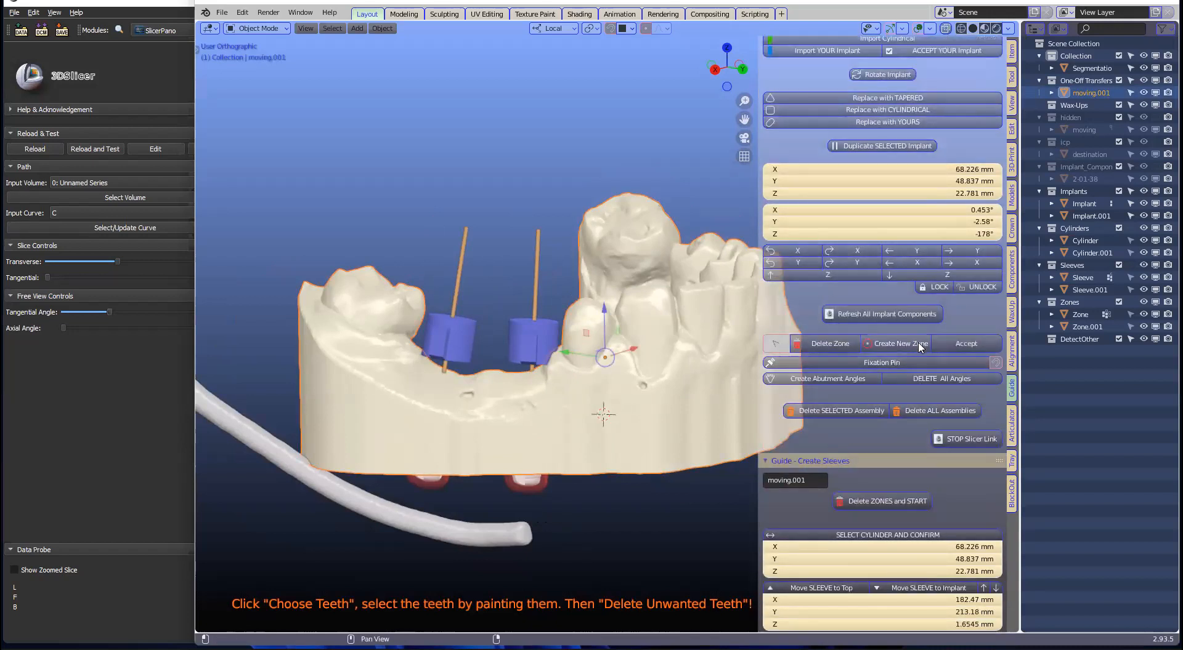
scroll(920, 364, down, 4)
scroll(863, 425, down, 12)
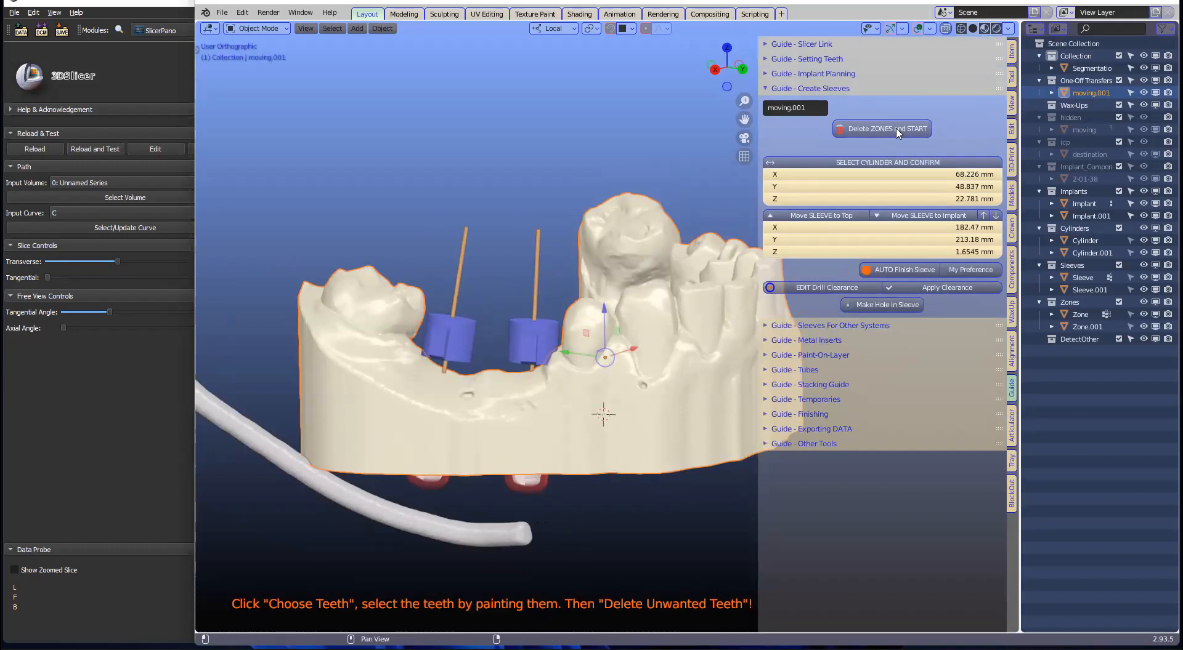
click(945, 29)
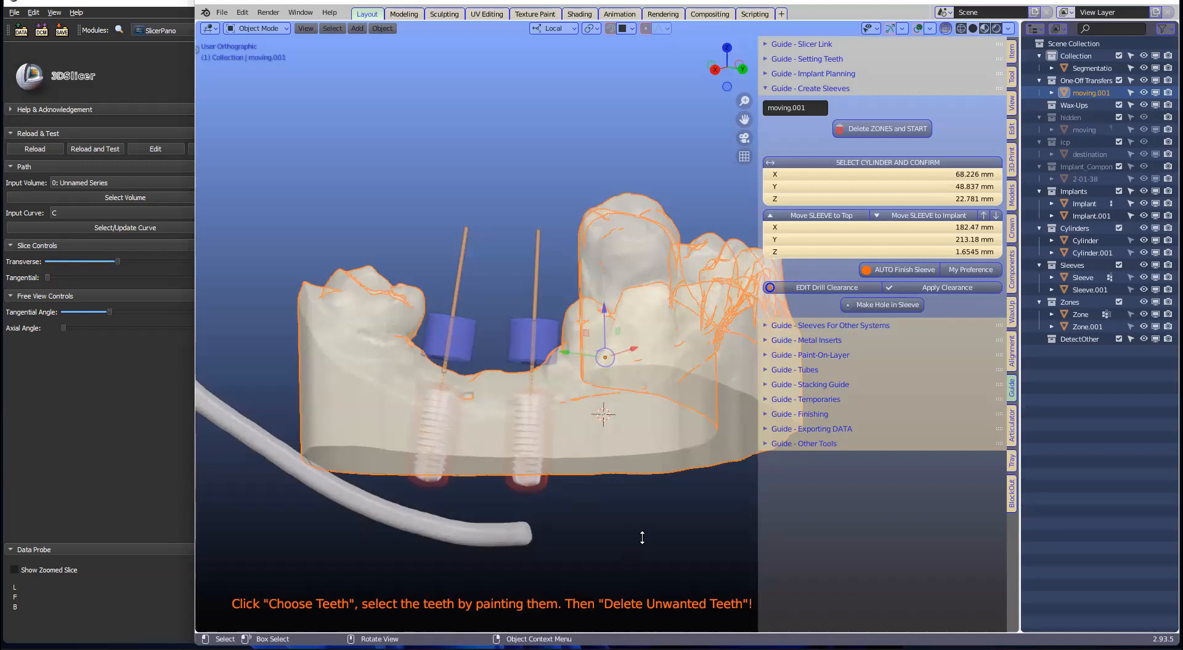
Step: Delete the zones to start sleeve creation, pick the right-hand drill rod, and turn X-Ray off
click(635, 518)
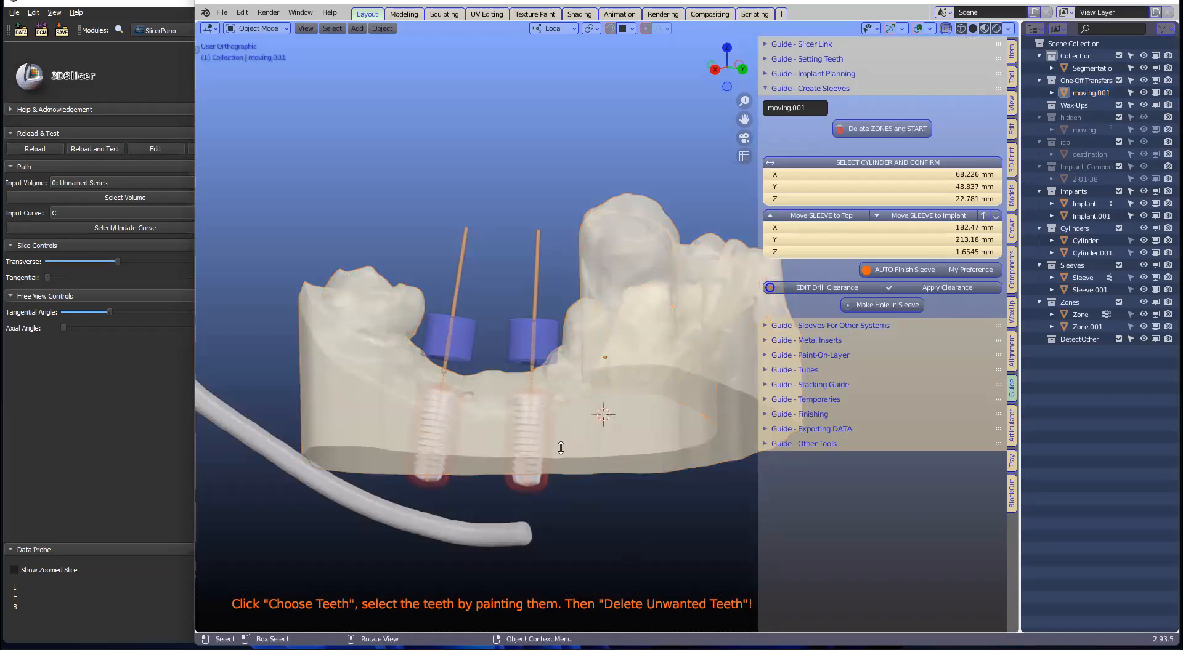
click(882, 135)
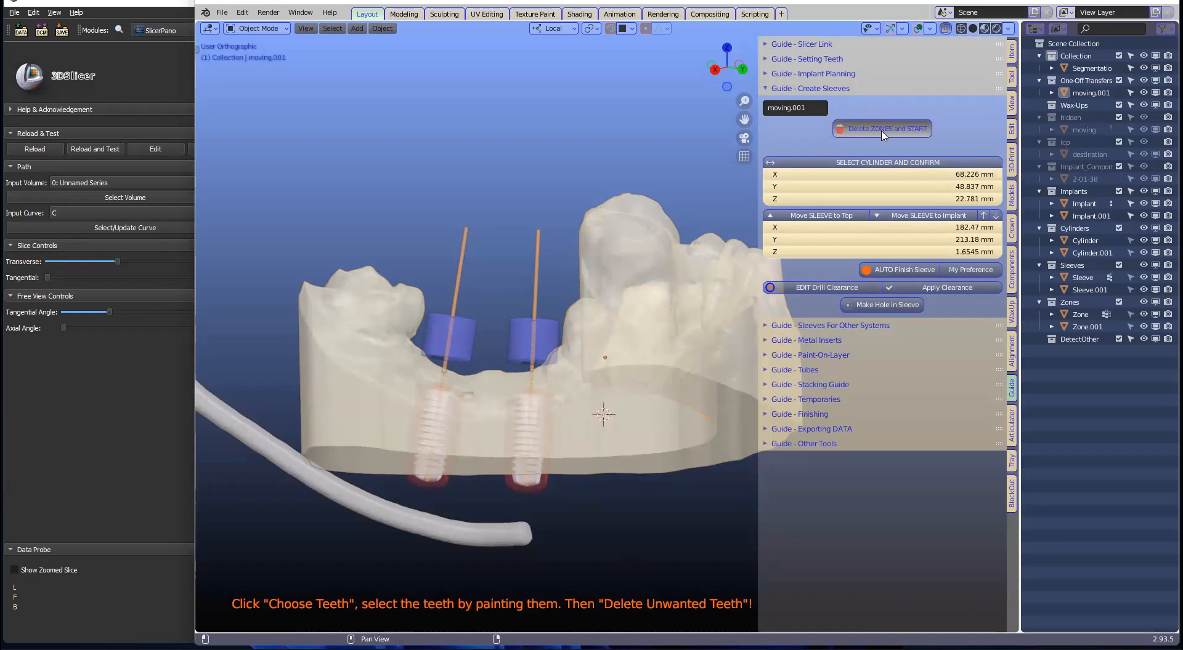
click(540, 270)
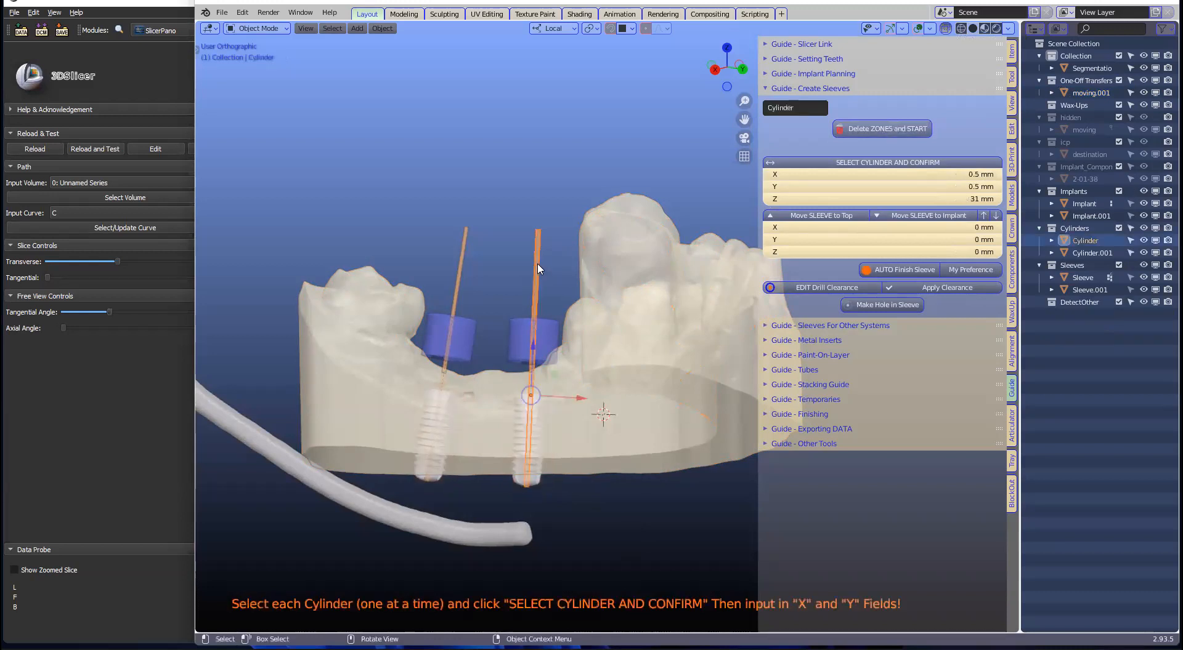
click(947, 29)
middle_drag(590, 292, 588, 327)
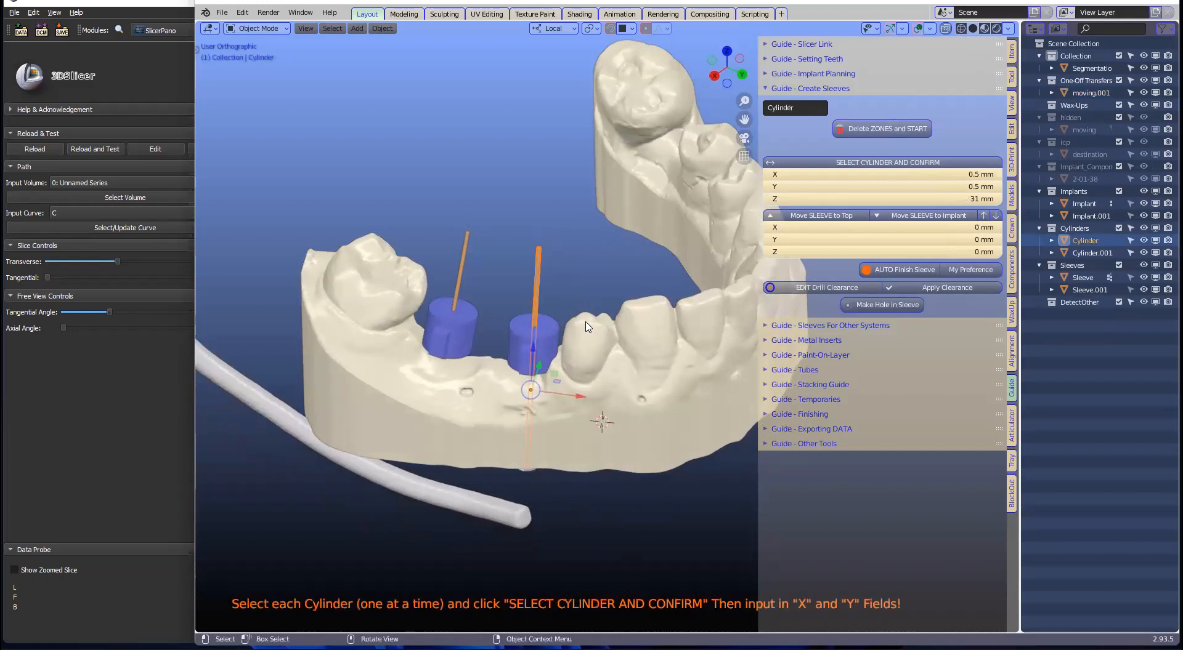
scroll(587, 327, up, 2)
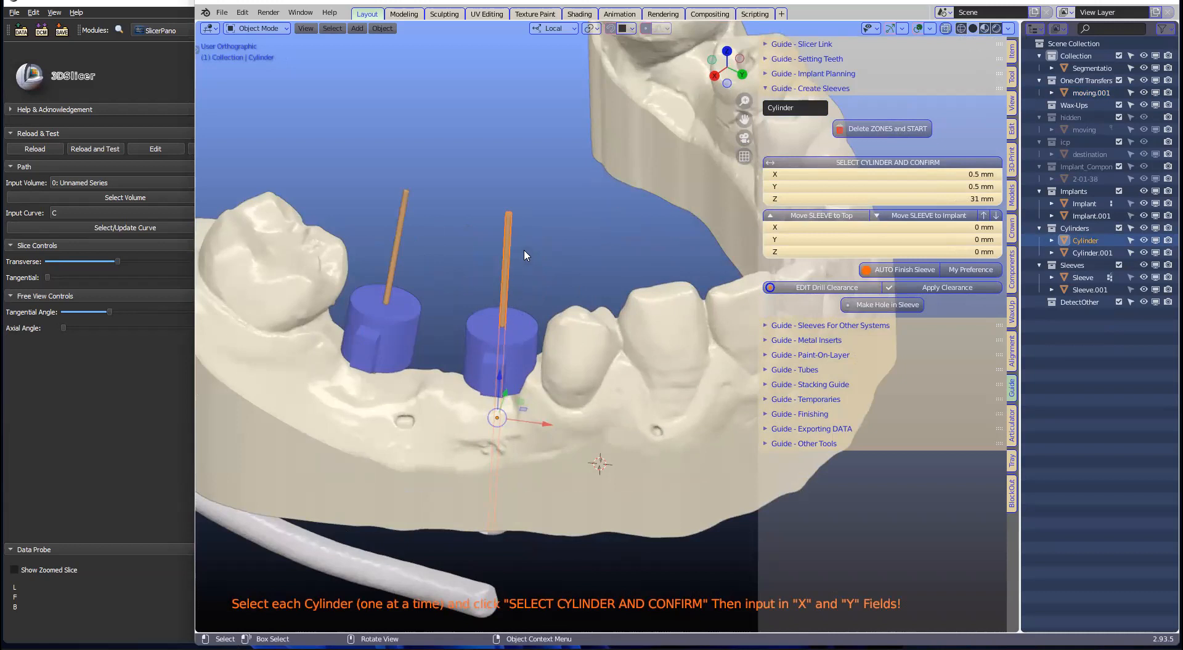
Step: Change the drill cylinder's X and Y diameters from 0.5 mm to 3 mm
click(867, 162)
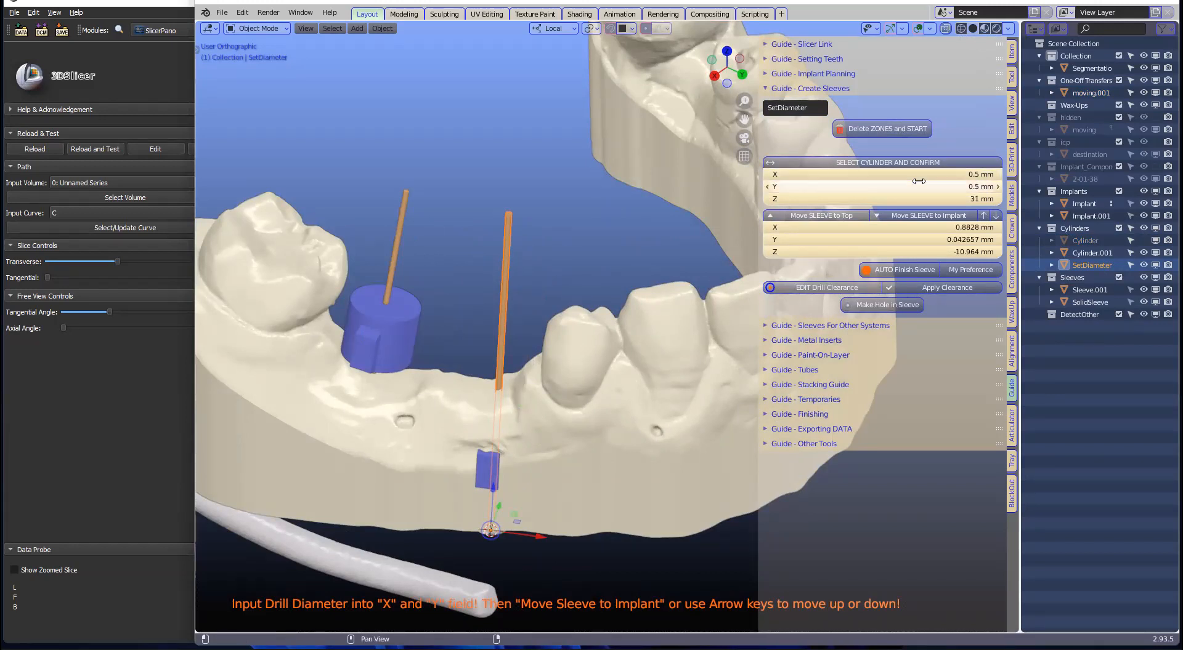
click(949, 173)
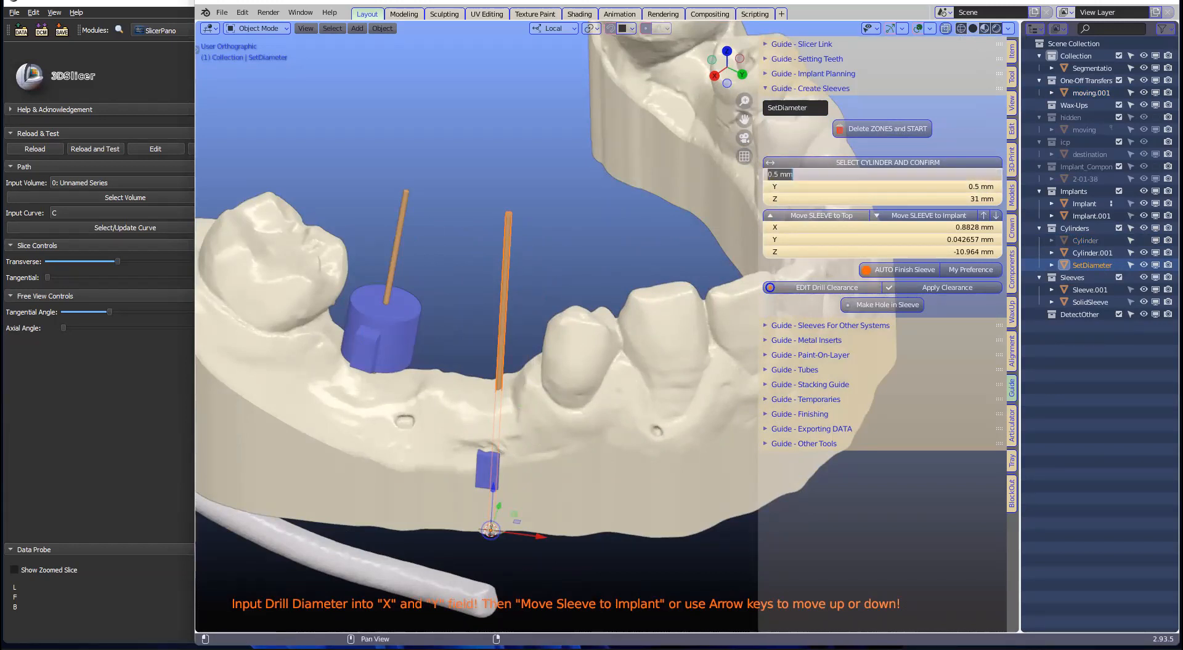
key(BackSpace)
text(3)
key(Return)
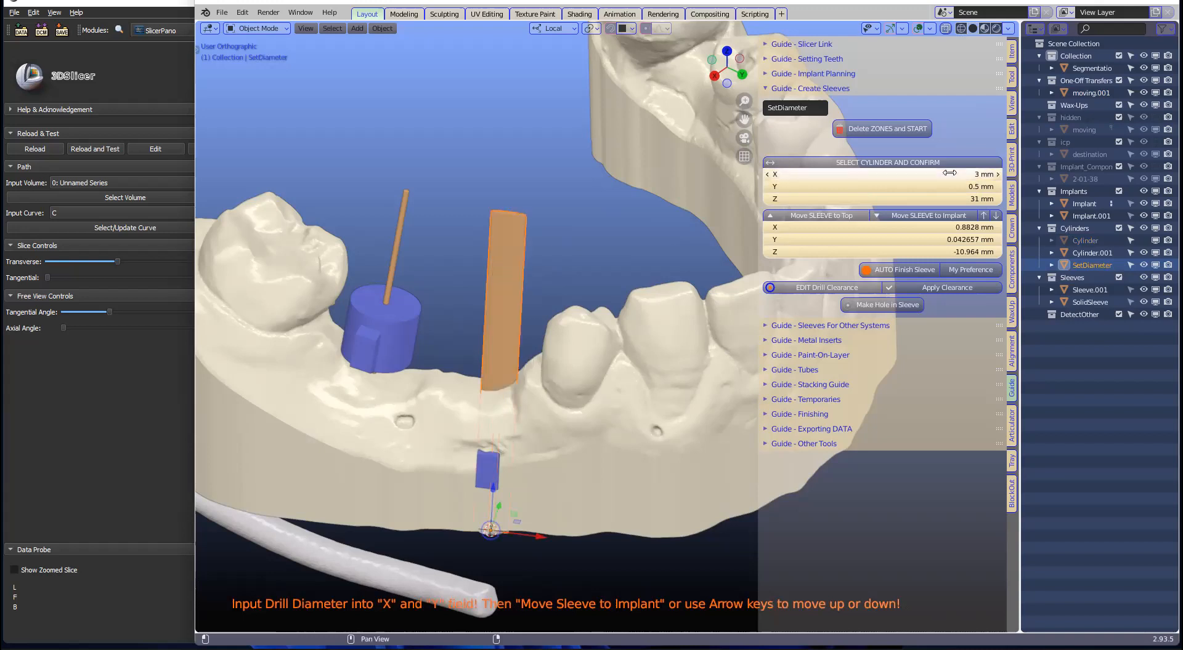
click(948, 188)
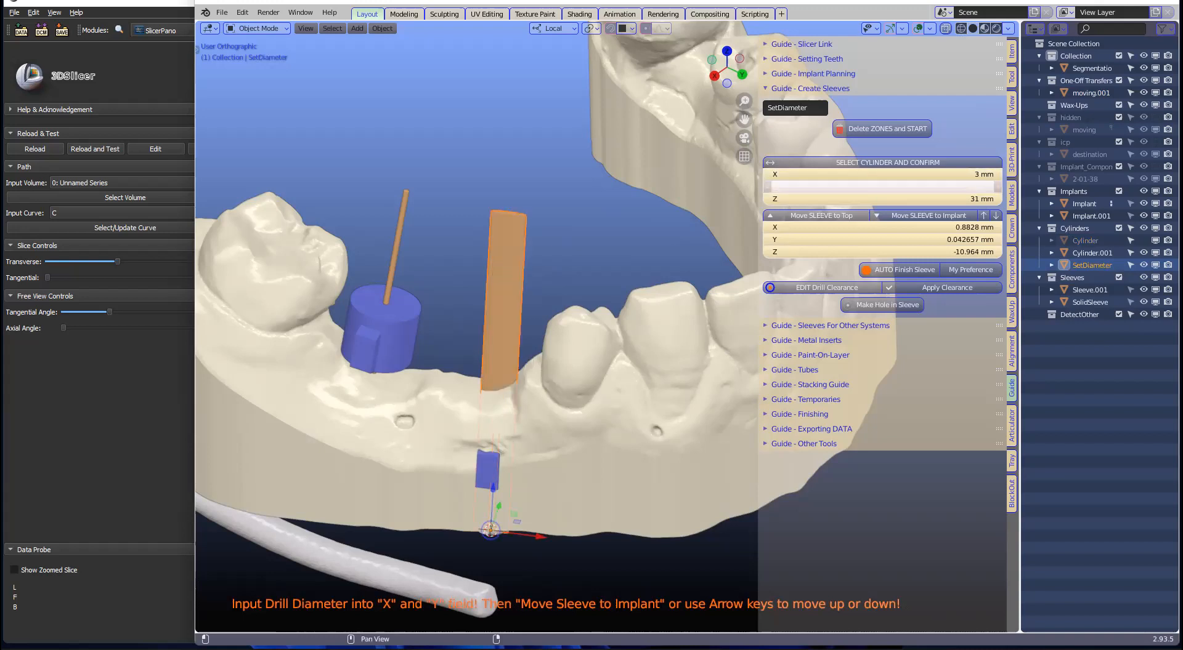
text(3)
key(Return)
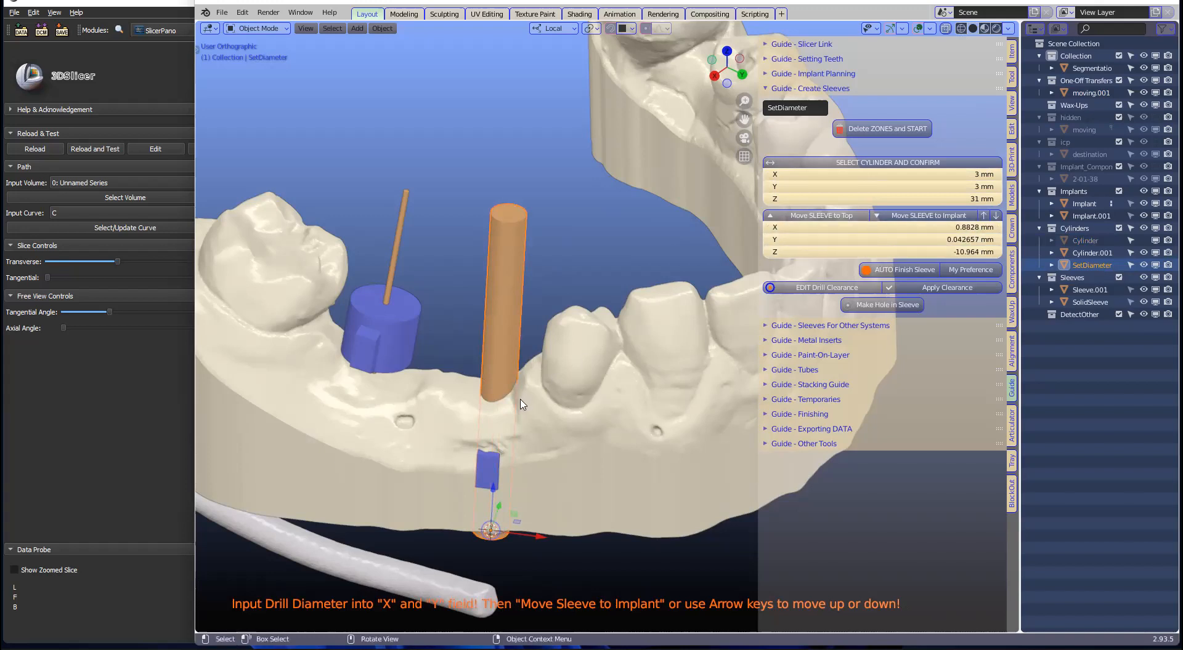
Step: Place the SolidSleeve on the second implant and step it down to a 0 mm Z offset
click(982, 216)
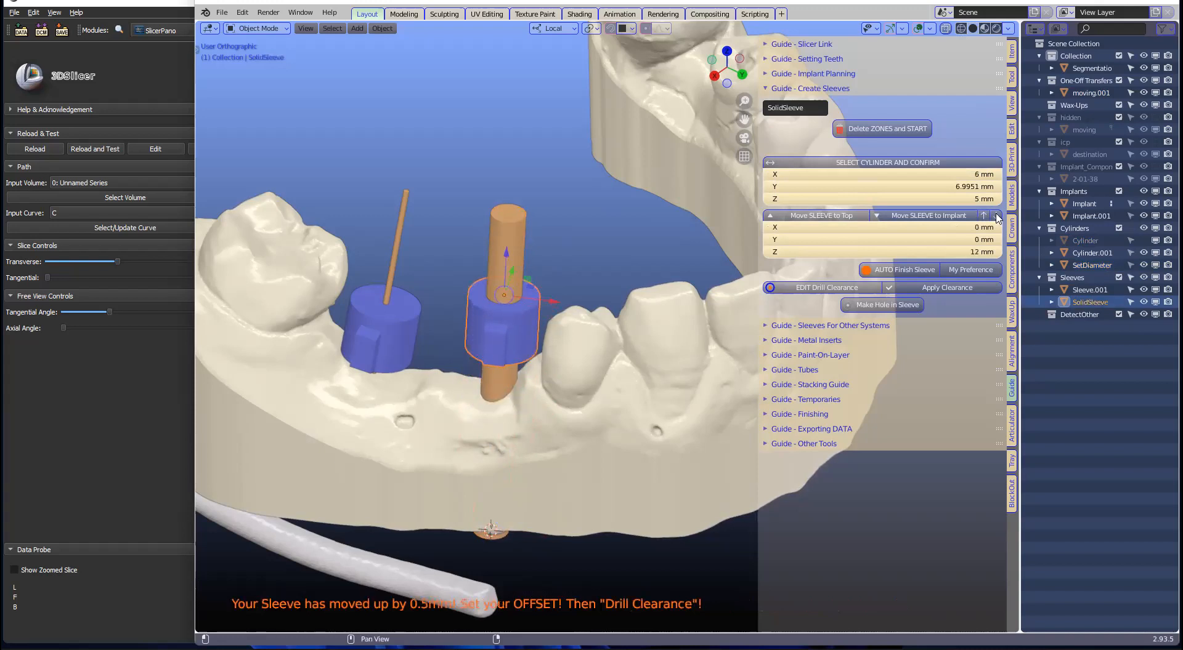
click(995, 217)
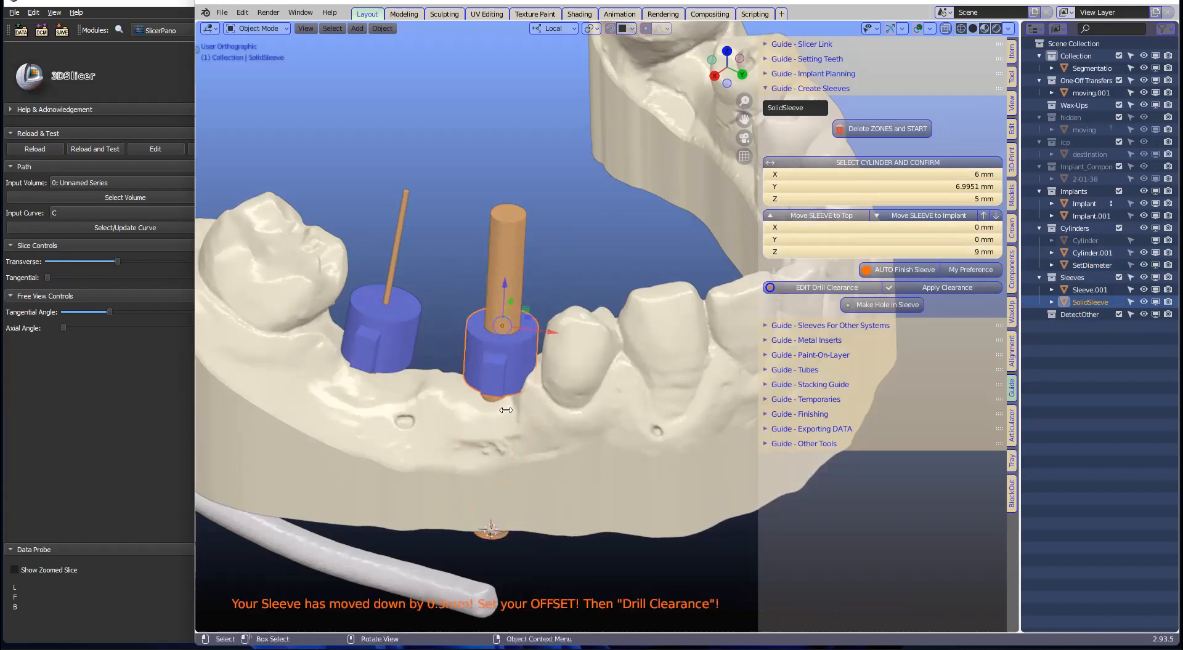
middle_drag(503, 403, 566, 348)
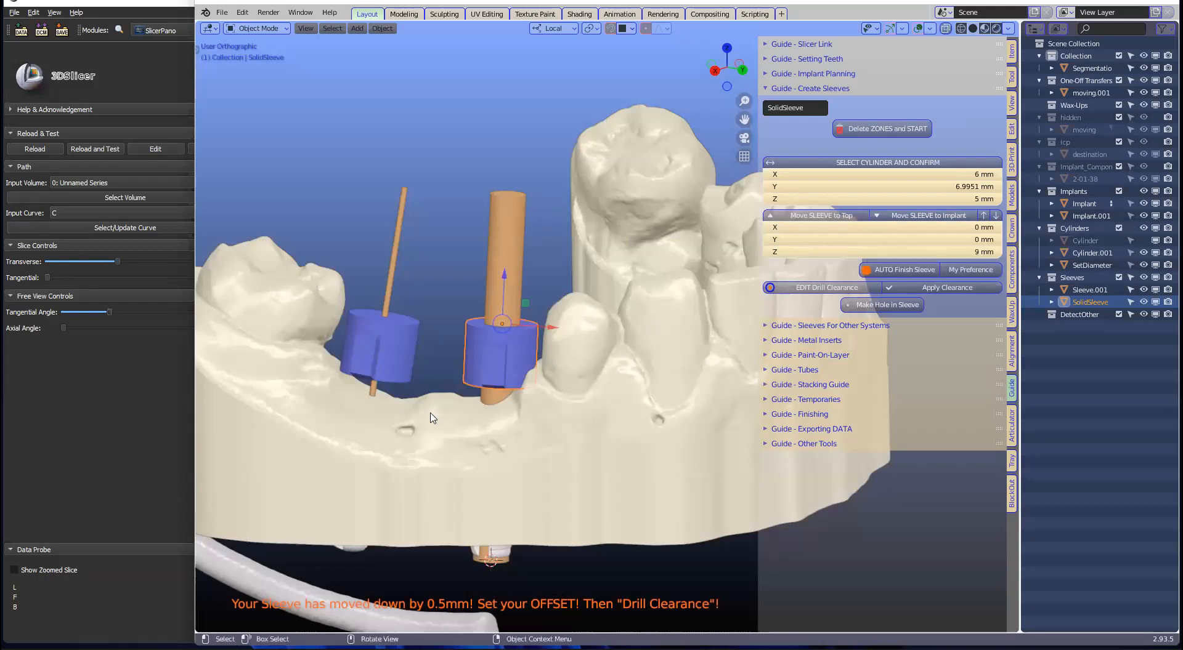
click(905, 221)
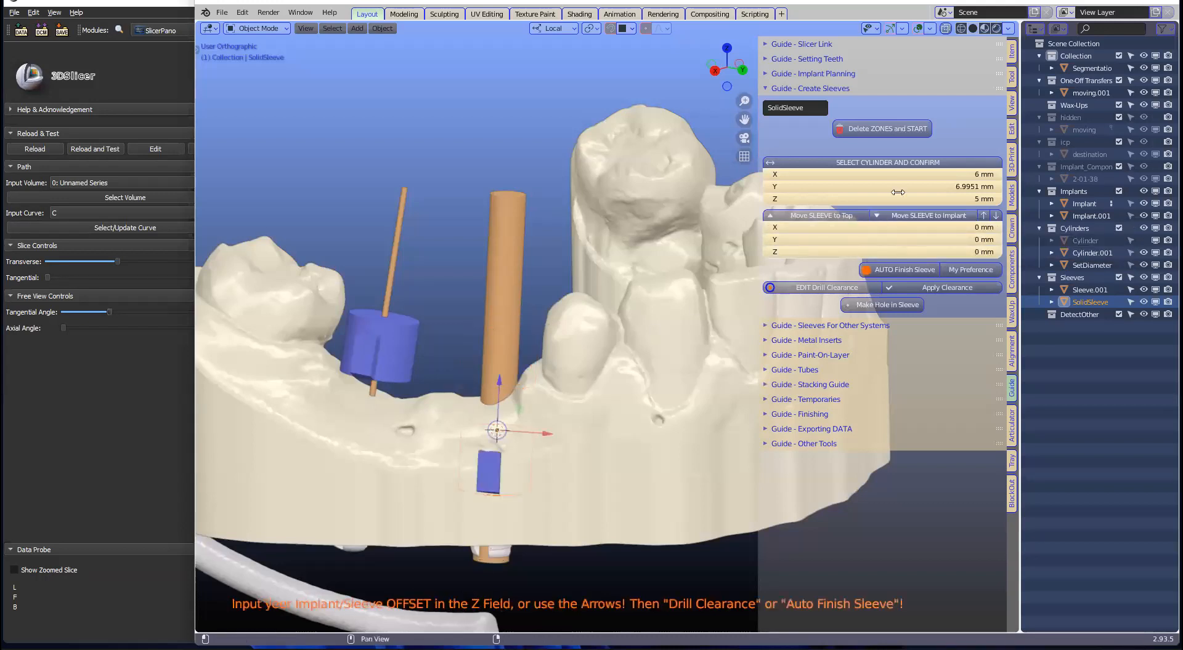
Step: With X-ray on, test jumping the sleeve to the cylinder top and back onto the implant
click(945, 28)
scroll(499, 425, up, 4)
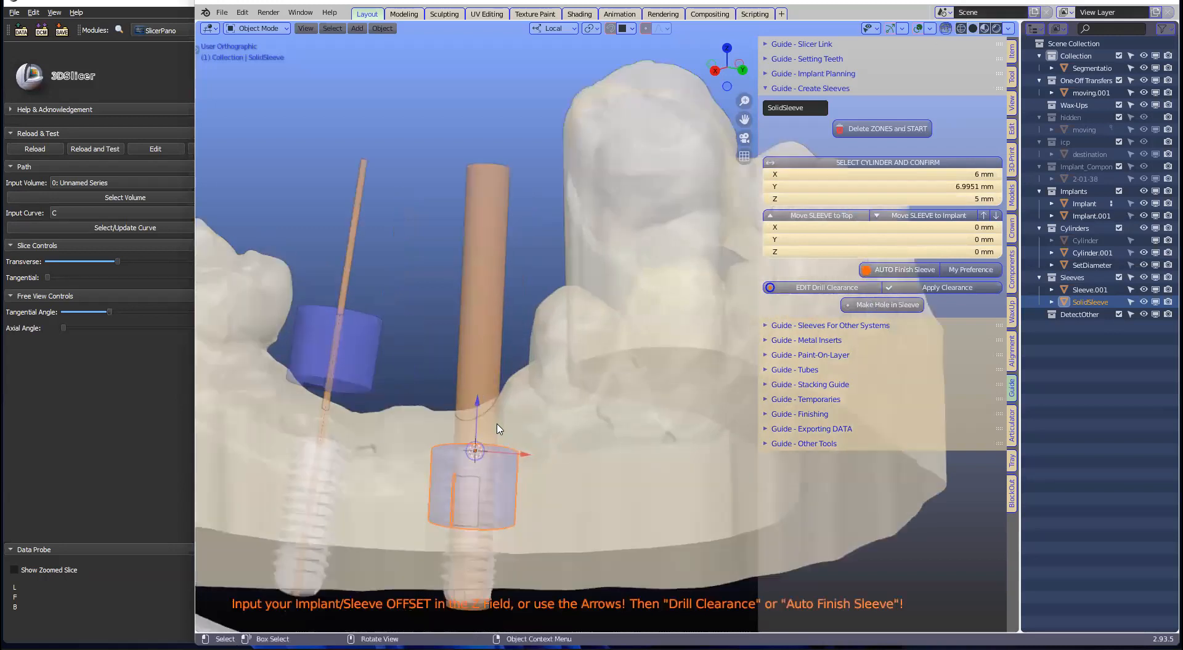
scroll(509, 372, up, 5)
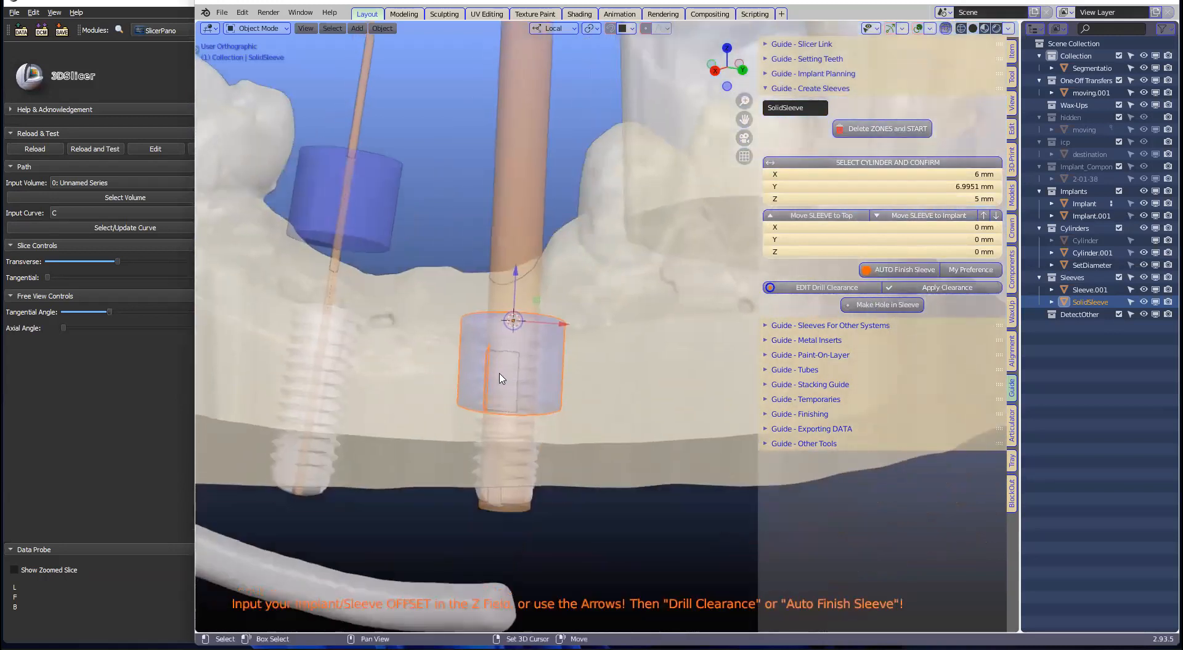
middle_drag(500, 358, 725, 336)
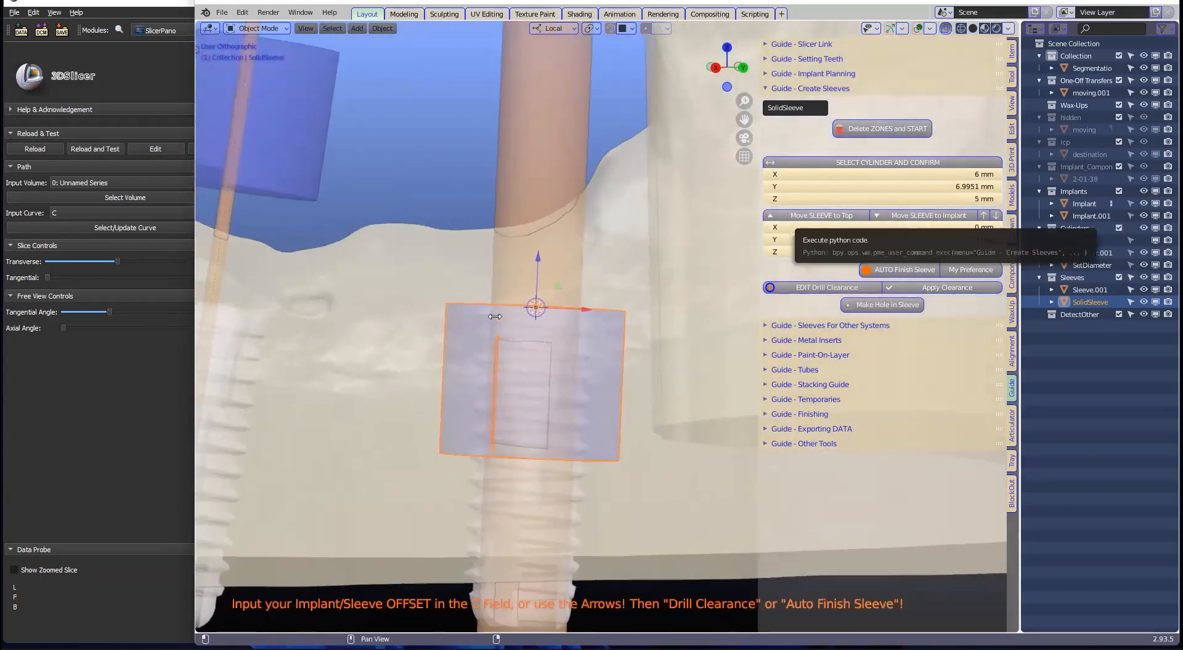
scroll(526, 278, down, 6)
scroll(593, 141, down, 2)
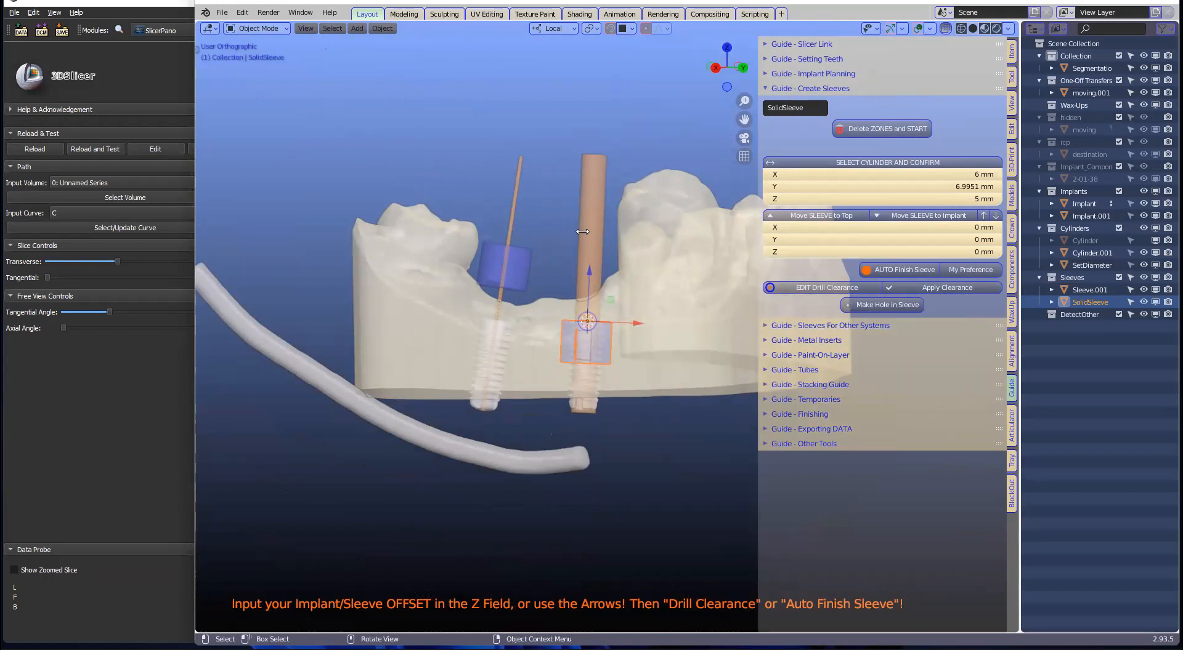
click(821, 215)
click(901, 216)
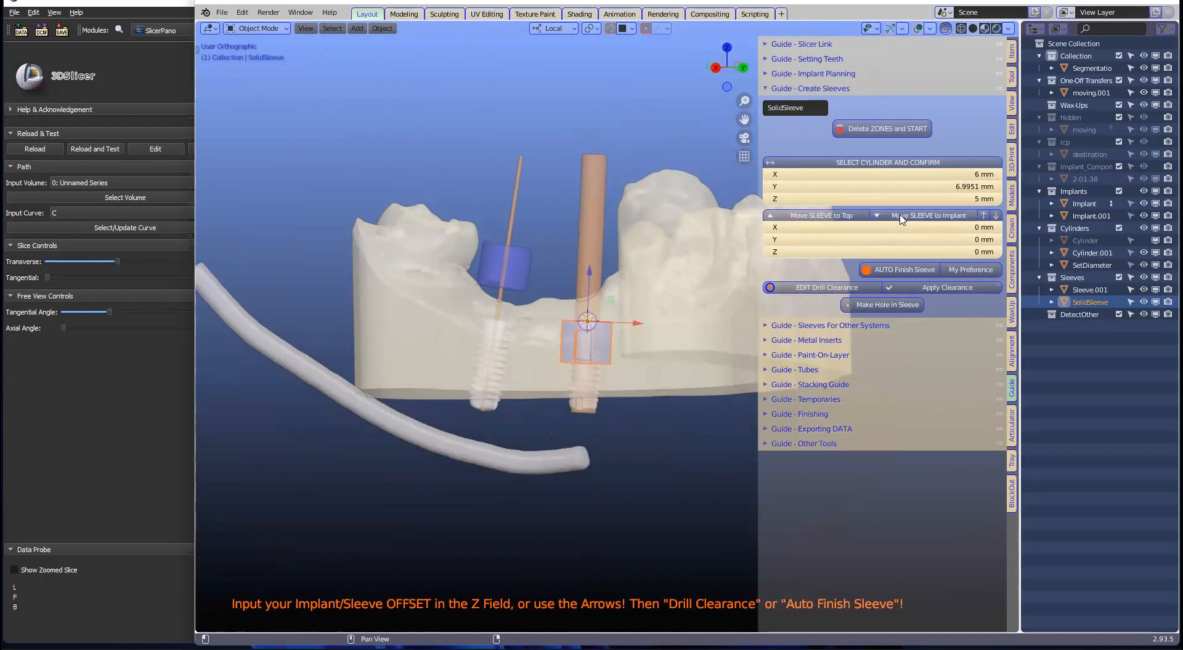
scroll(597, 239, up, 4)
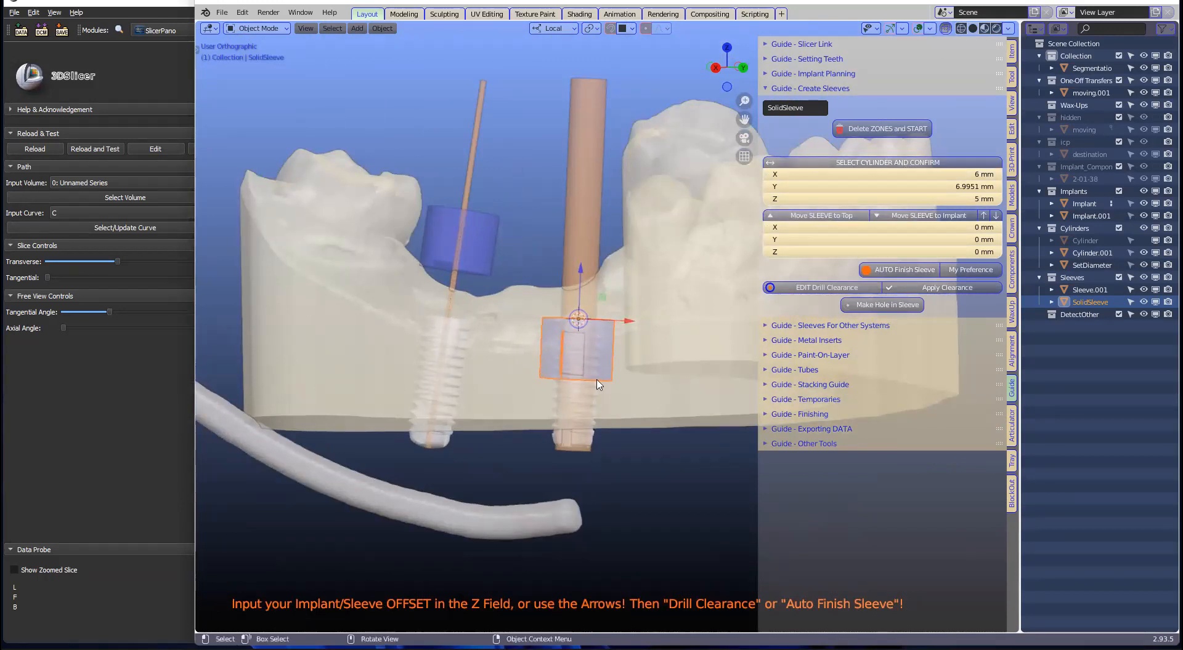
Step: Raise the sleeve in 0.5 mm steps, then set its Z offset to 9 mm
click(984, 218)
click(984, 218)
click(984, 218)
click(984, 218)
click(985, 218)
click(984, 218)
click(985, 218)
click(984, 218)
click(945, 255)
text(9)
key(Return)
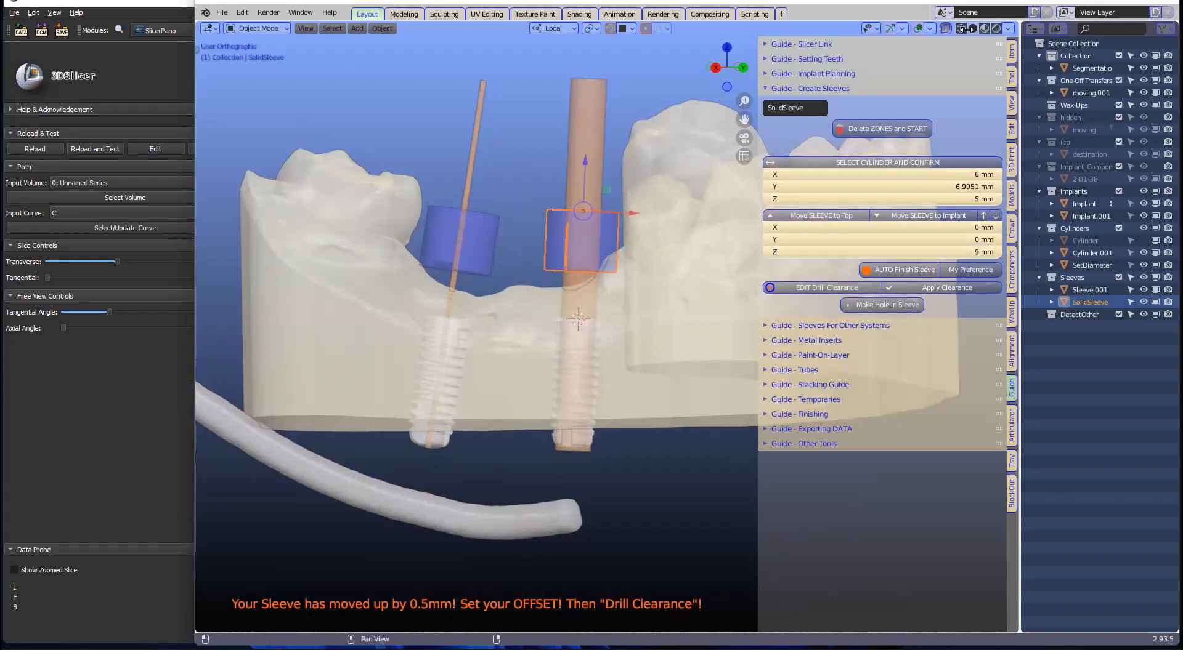
Step: Turn X-ray off, shorten the sleeve along Z and enlarge it slightly overall
key(alt+z)
middle_drag(658, 251, 666, 260)
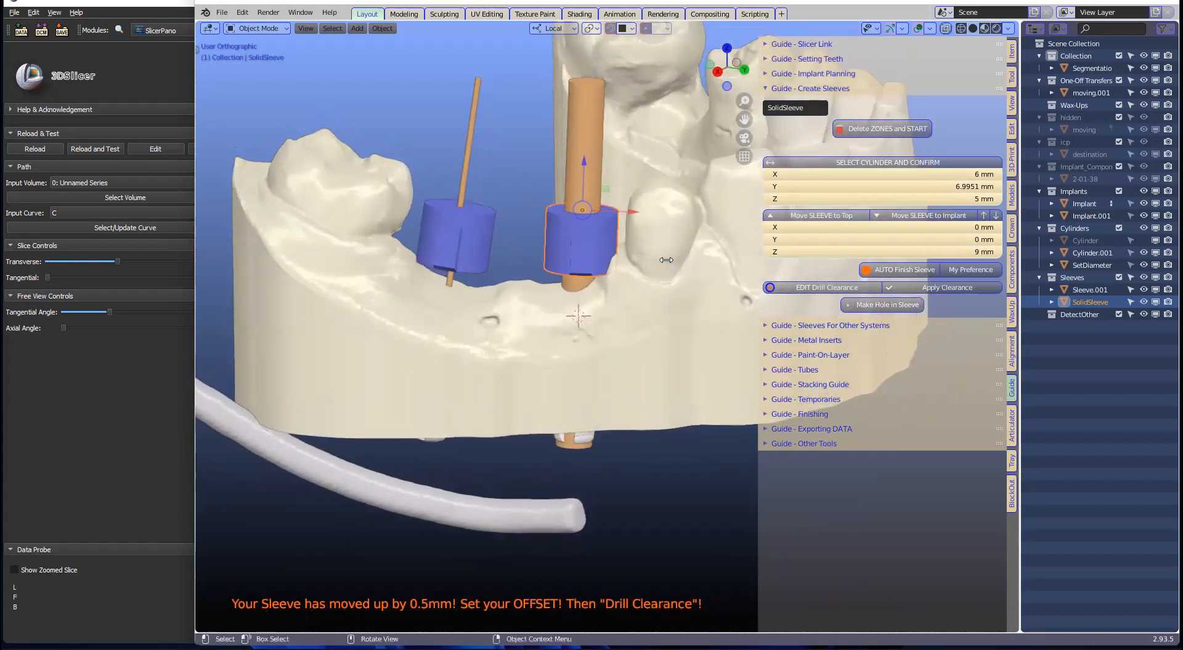
scroll(666, 260, up, 2)
key(s)
key(z)
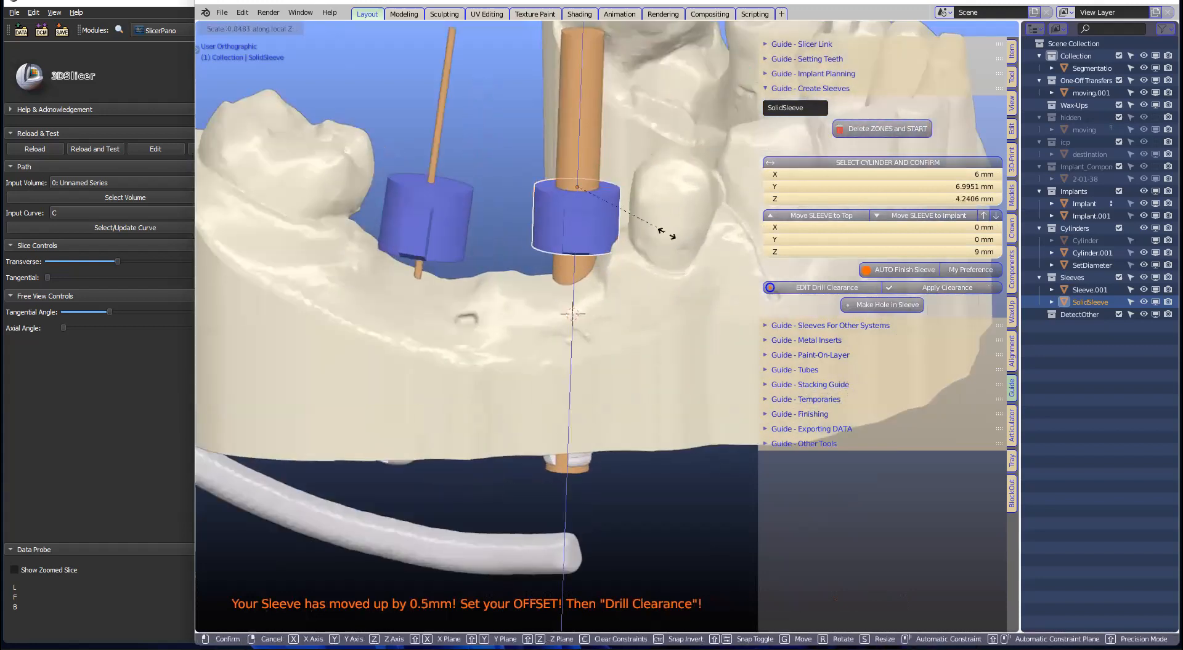
click(660, 227)
key(s)
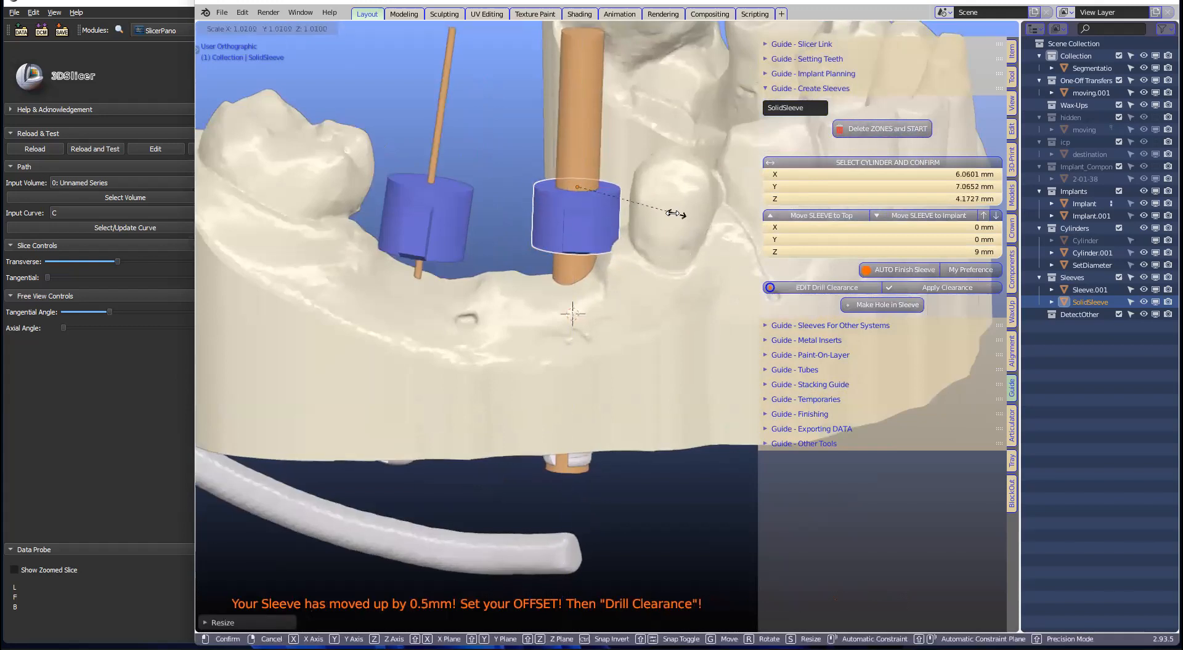
click(679, 208)
Step: Try widening the sleeve along Y, undo it, then reposition the Blender window
mouse_move(678, 208)
middle_down()
mouse_move(624, 280)
mouse_move(538, 289)
mouse_move(708, 185)
mouse_move(693, 194)
middle_up()
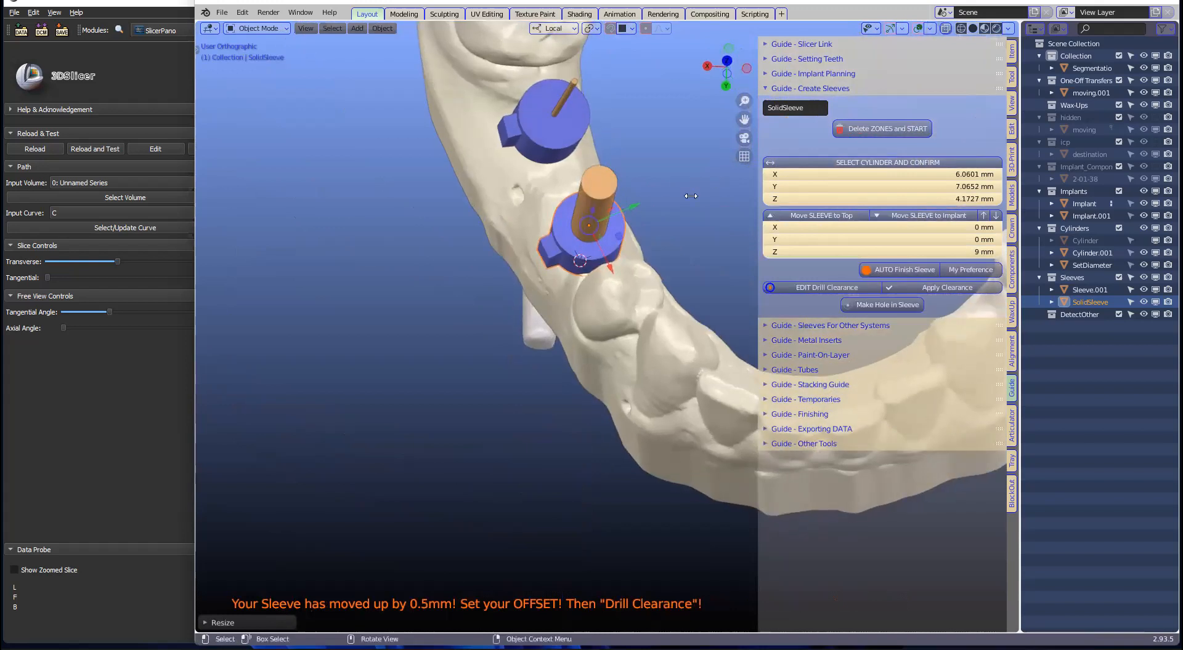
key(s)
key(y)
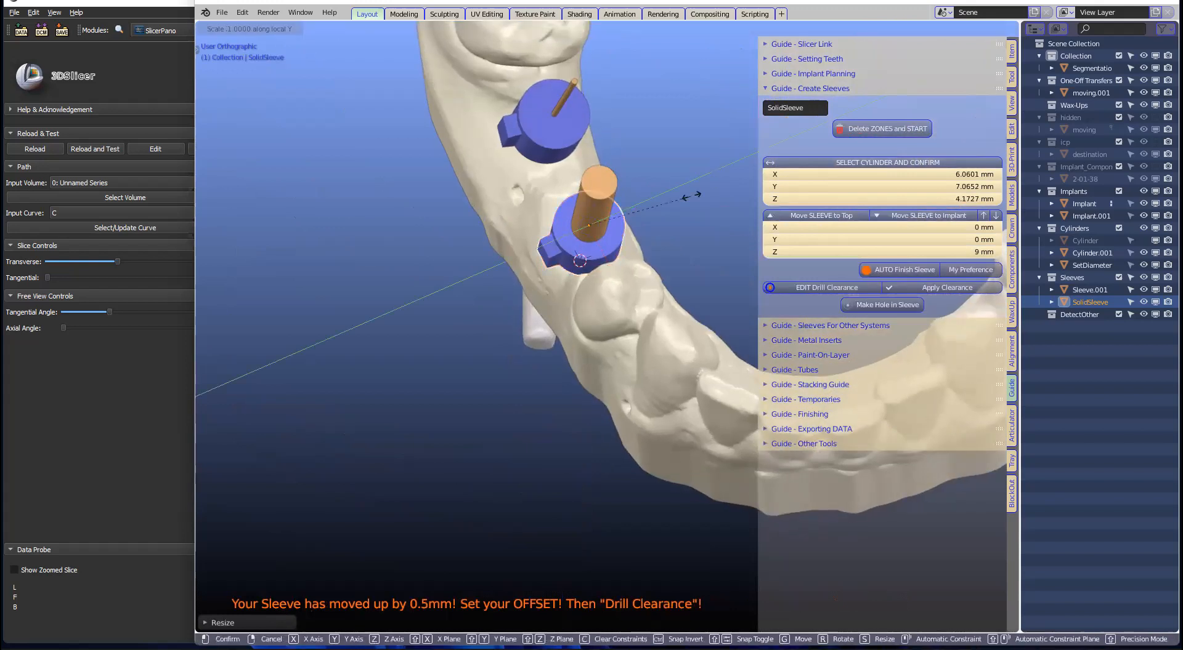
click(710, 192)
key(ctrl+z)
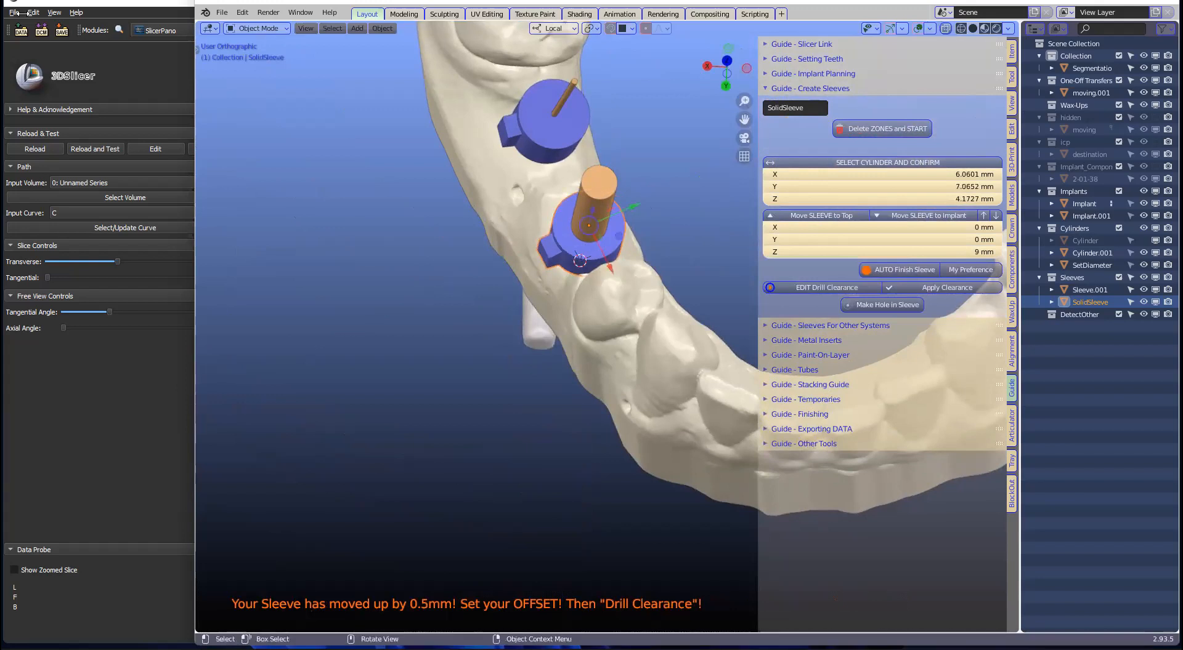
click(218, 13)
drag(1075, 2, 1061, 24)
Step: Maximize Blender and save the scene as a new .blend file on the Desktop
click(1122, 16)
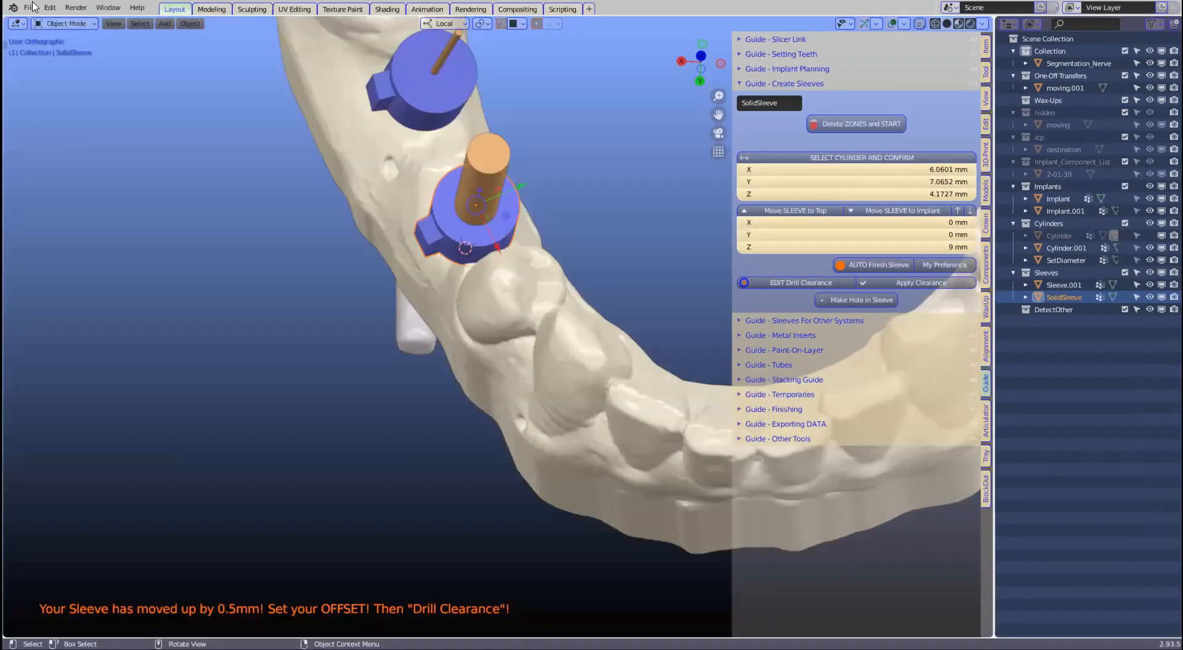
click(28, 7)
click(49, 101)
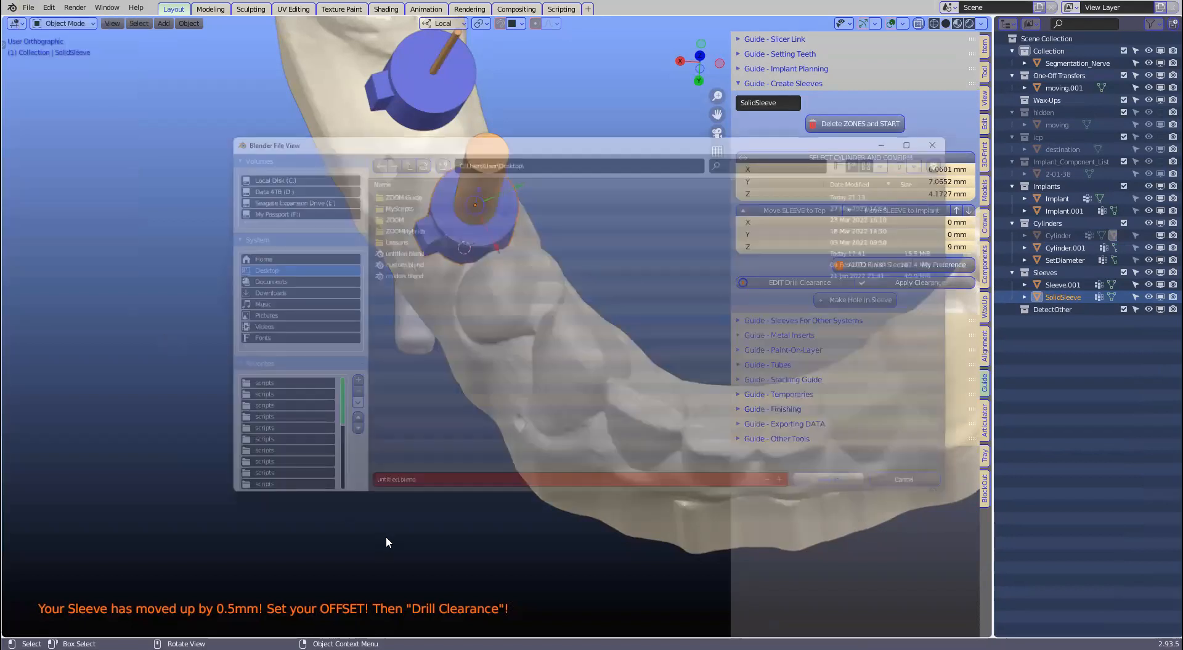
text(test)
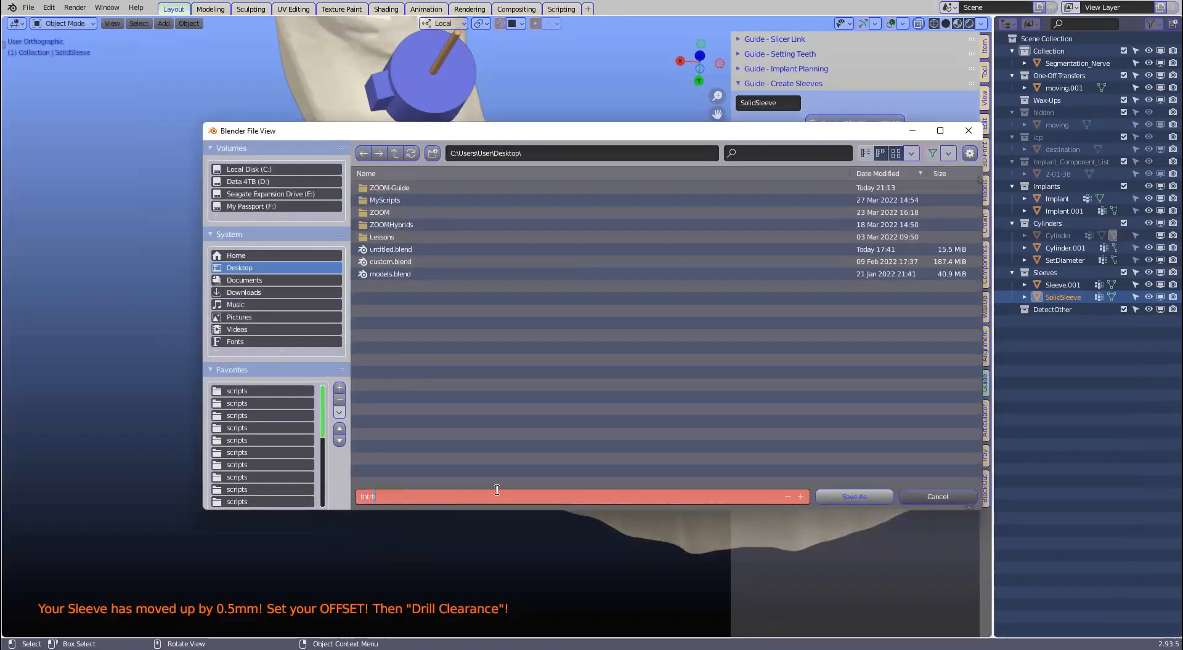
click(846, 496)
click(845, 497)
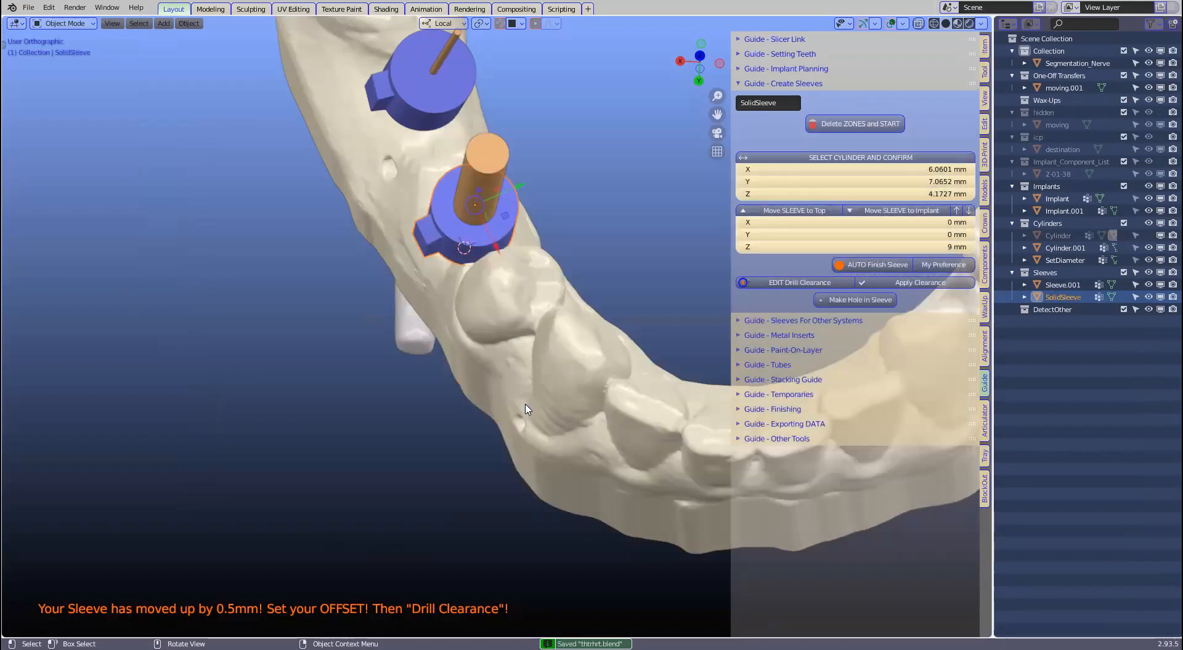
middle_drag(520, 407, 604, 487)
Step: Shorten the SolidSleeve along Z to about 3.24 mm height
scroll(604, 487, up, 2)
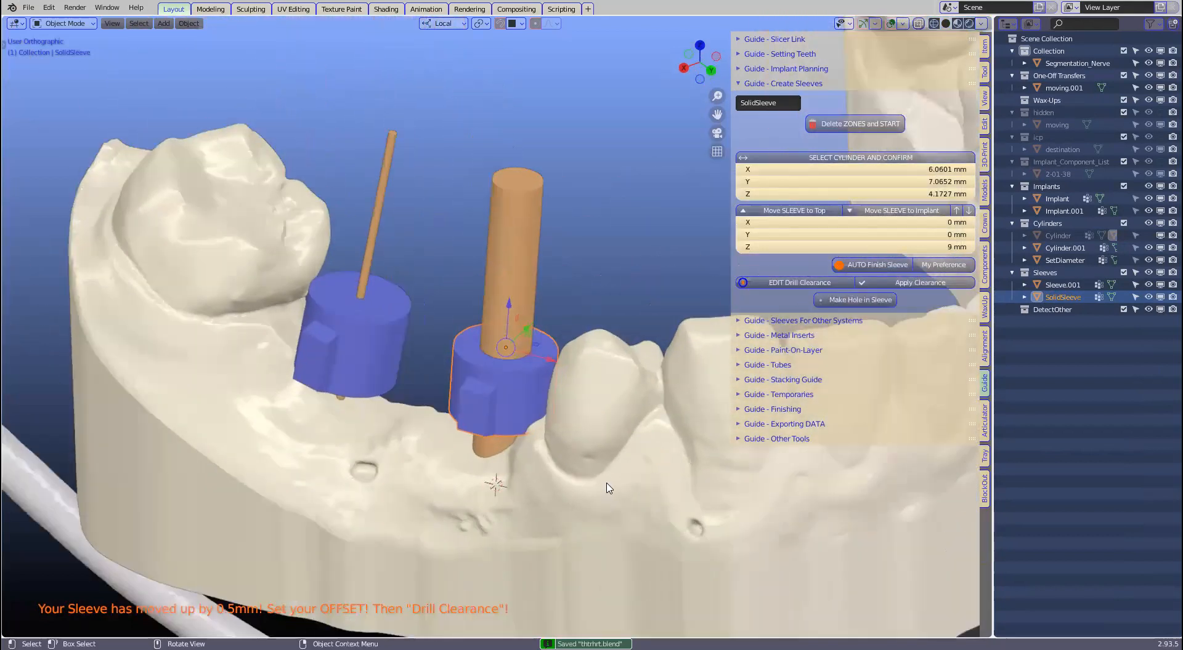
scroll(558, 383, up, 3)
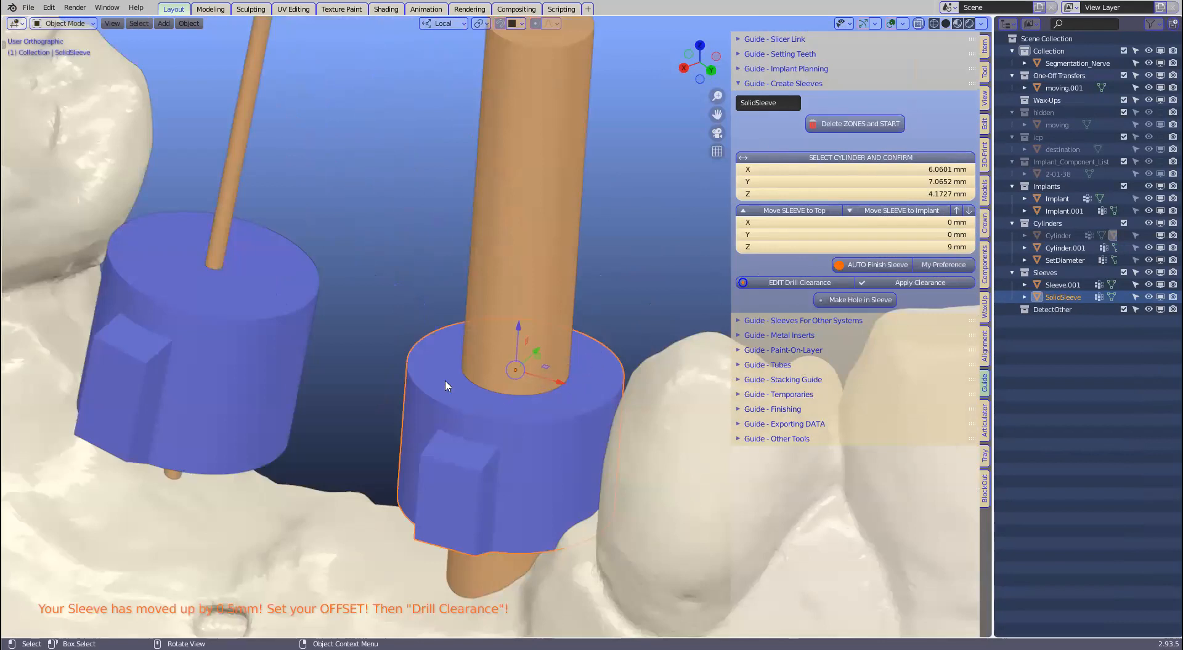
scroll(444, 404, up, 3)
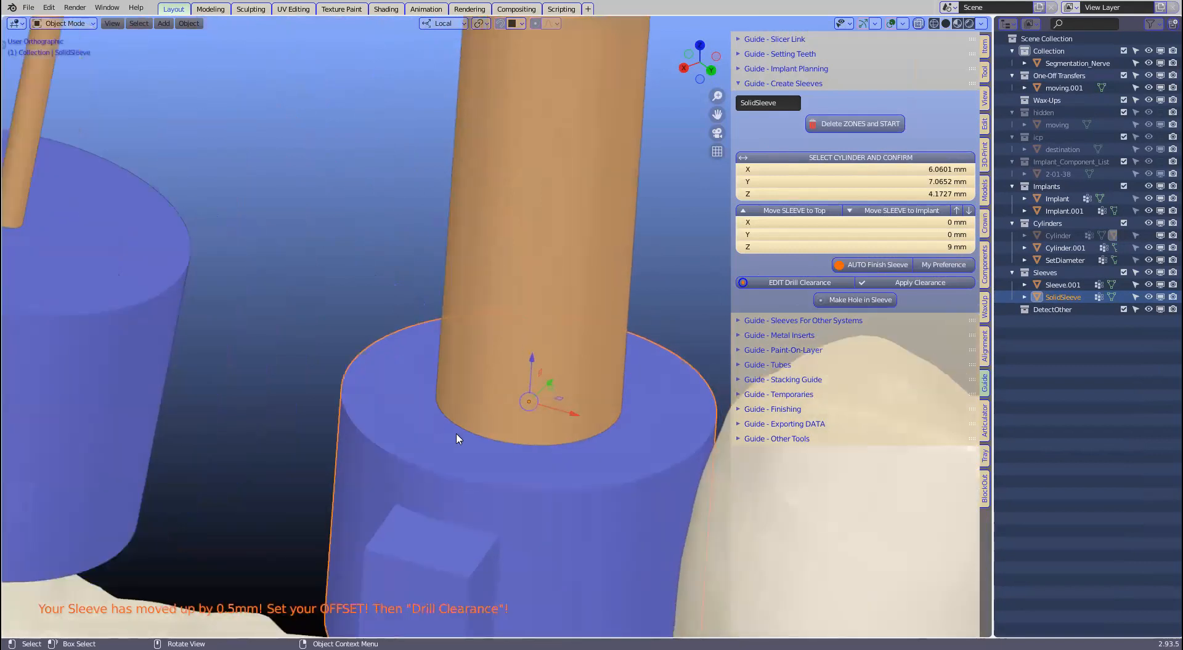
scroll(447, 417, down, 3)
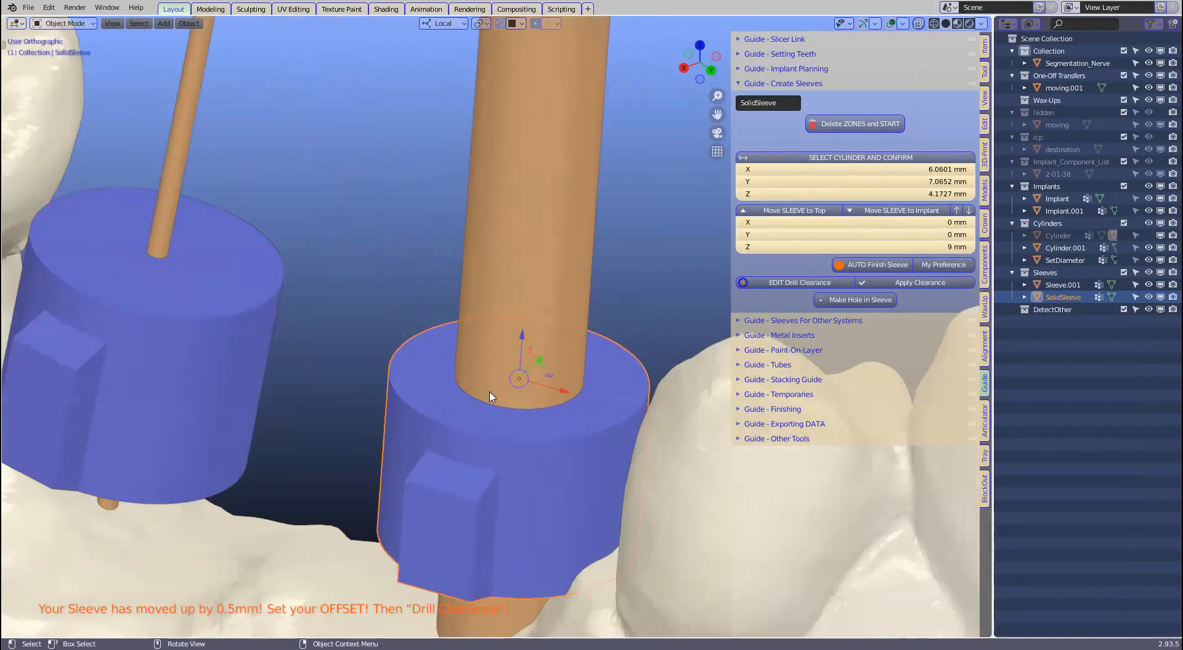
middle_drag(491, 401, 542, 362)
key(s)
key(z)
key(z)
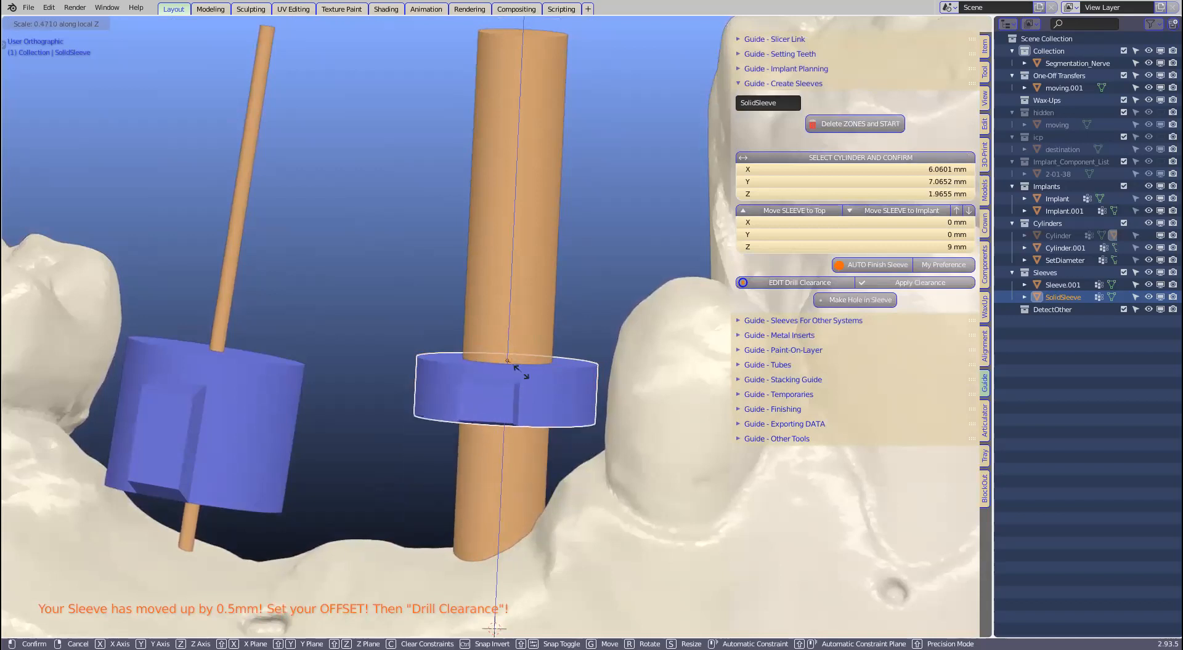
click(522, 385)
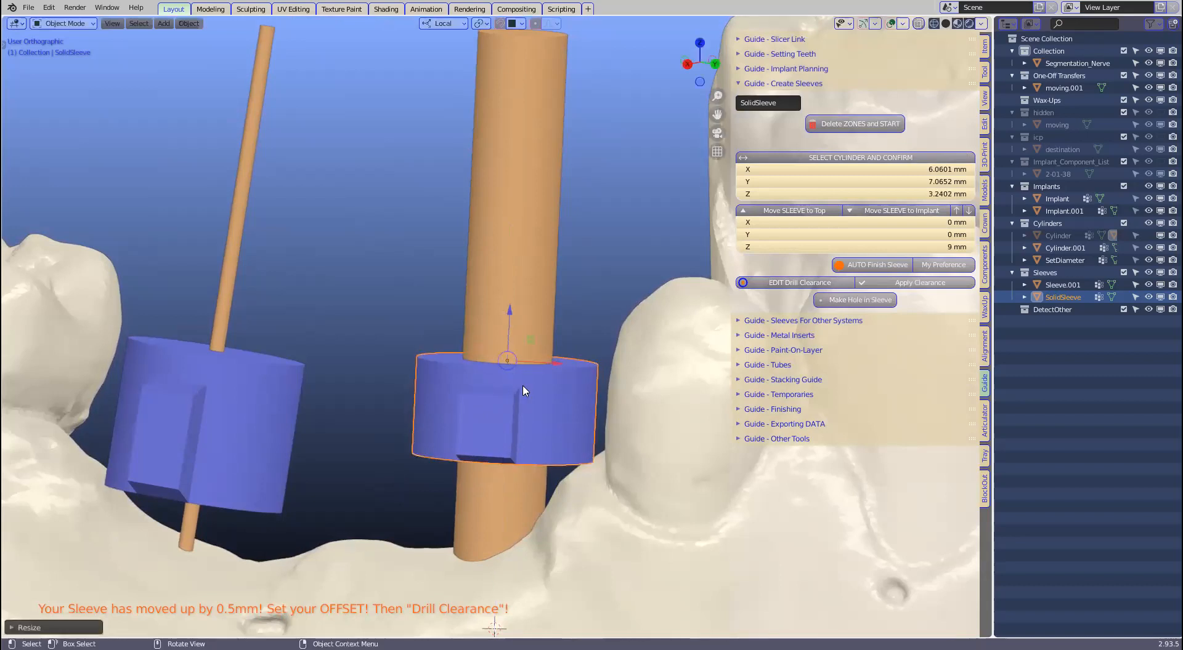
Step: Try stretching the sleeve along Y and rescaling it, then undo to keep it round
scroll(521, 385, down, 1)
middle_drag(514, 397, 483, 425)
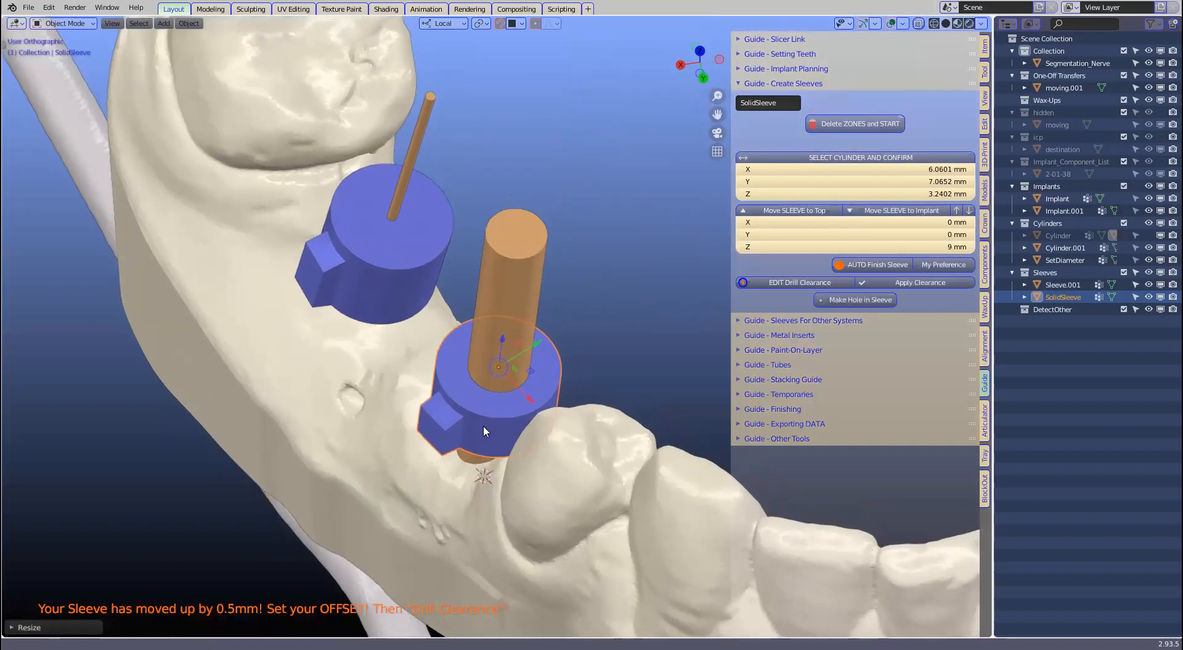
middle_drag(507, 373, 548, 345)
key(s)
key(y)
key(y)
click(634, 281)
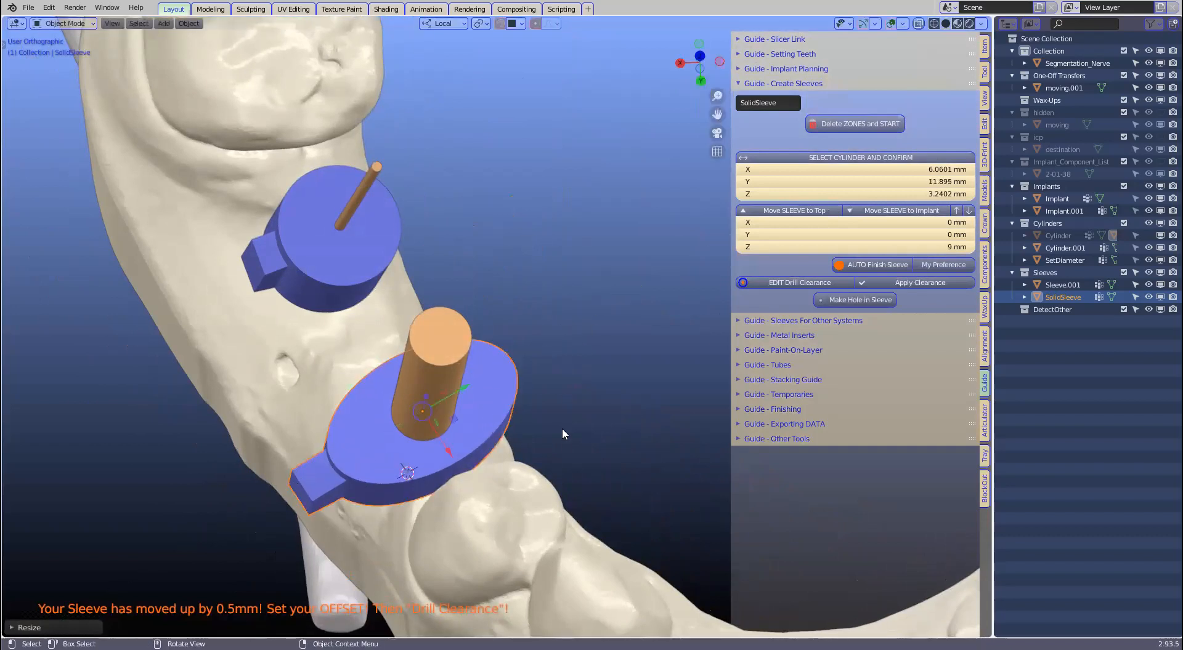
key(s)
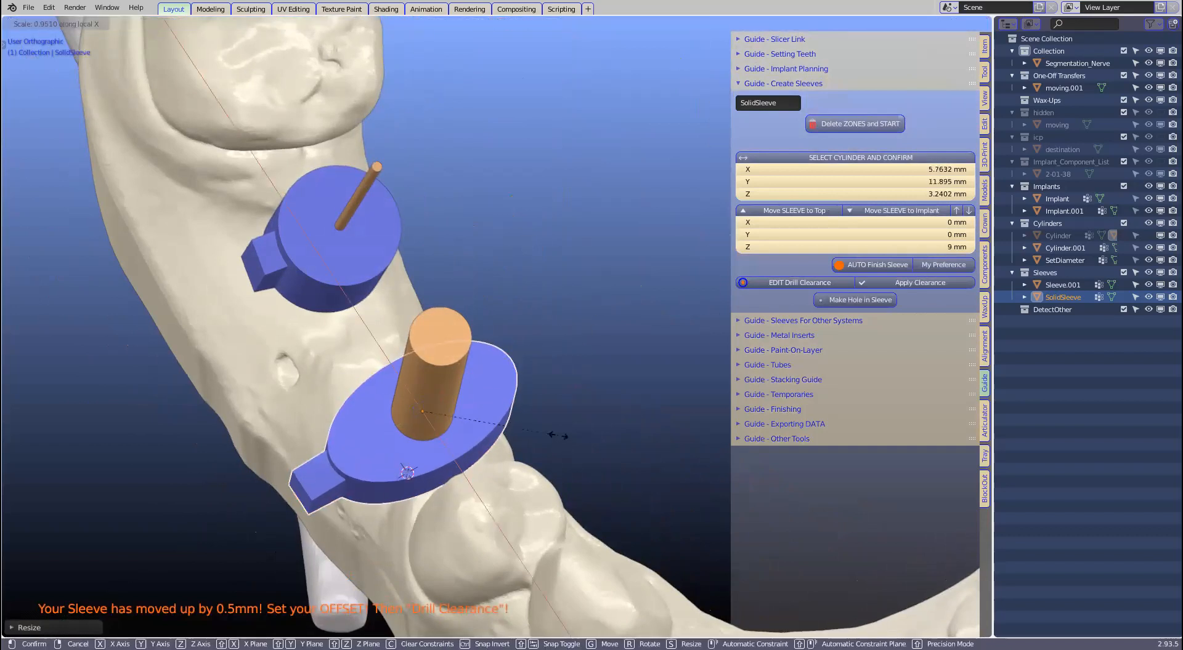
click(576, 404)
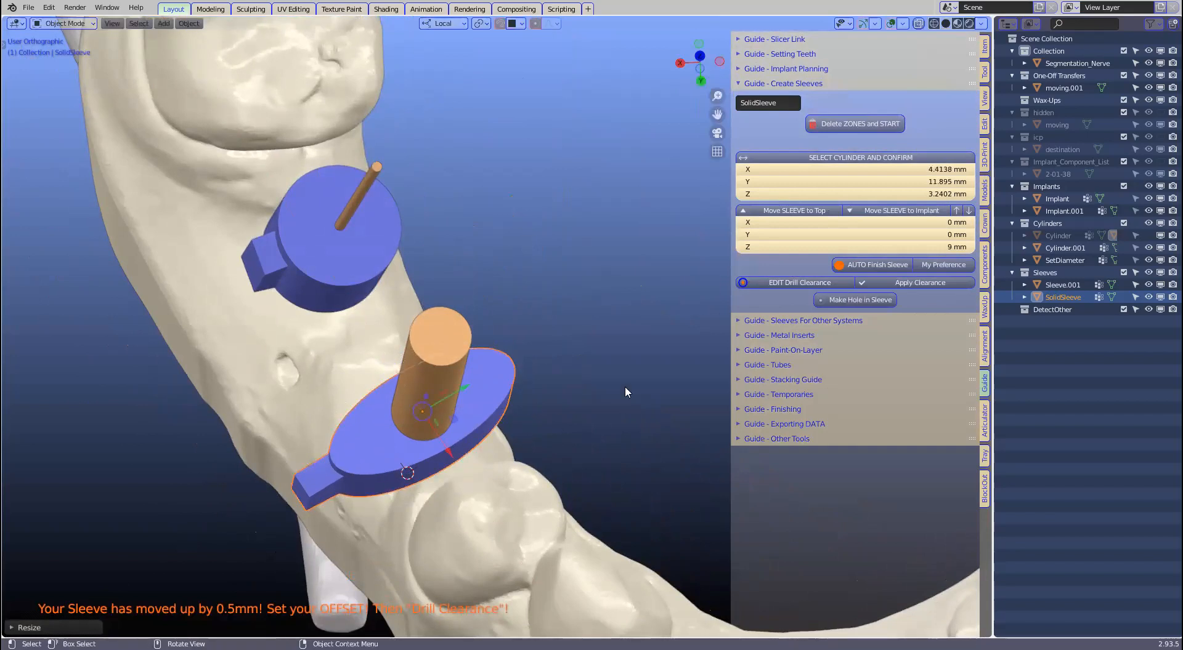
key(ctrl+z)
key(ctrl+z)
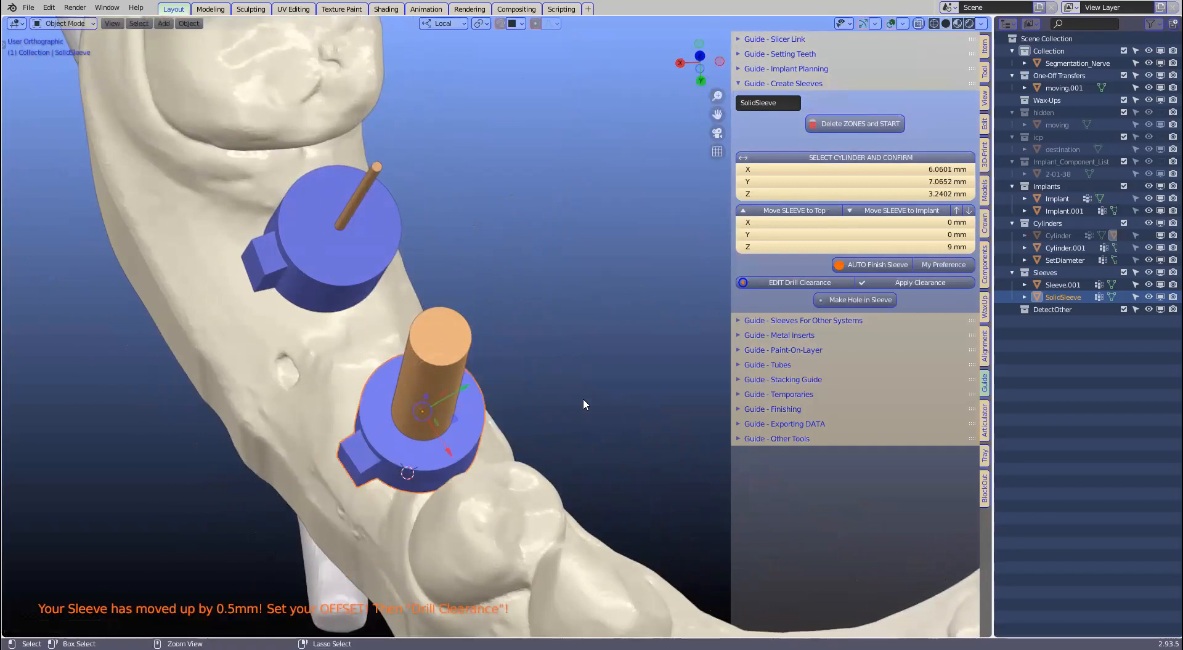
Step: Widen the sidebar and add a DrillOffset cylinder with 0.1 mm clearance around the drill
middle_drag(562, 403, 429, 459)
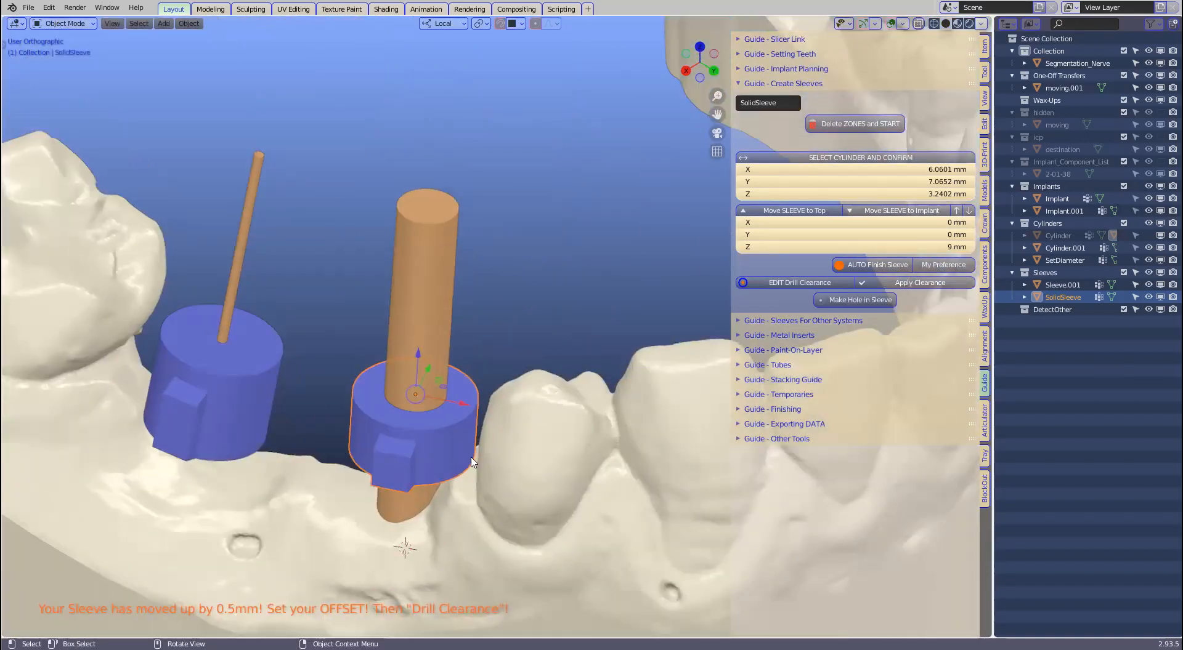
shift+middle_drag(465, 439, 496, 423)
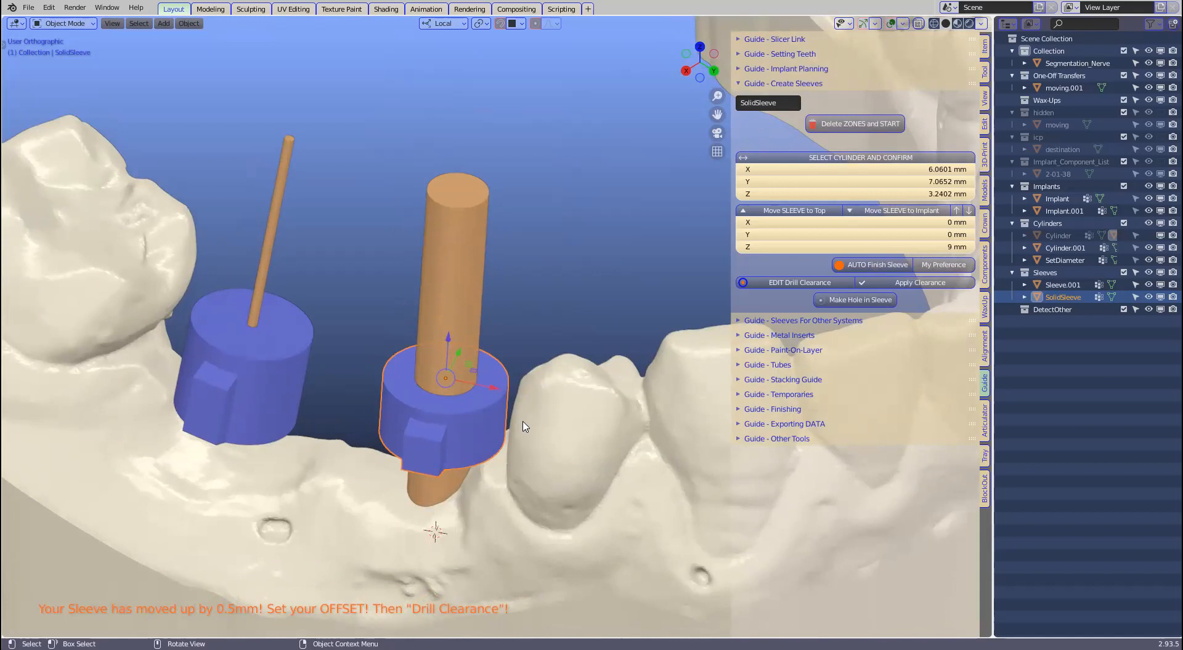
middle_drag(498, 349, 520, 348)
middle_drag(527, 291, 541, 305)
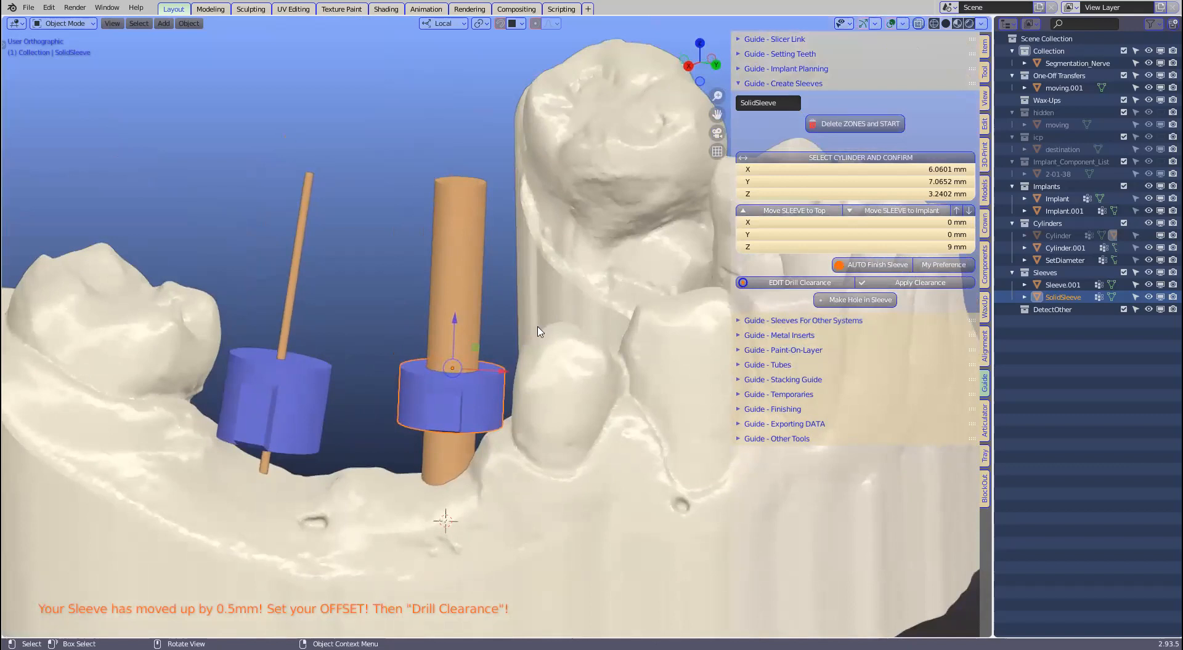
scroll(518, 363, up, 3)
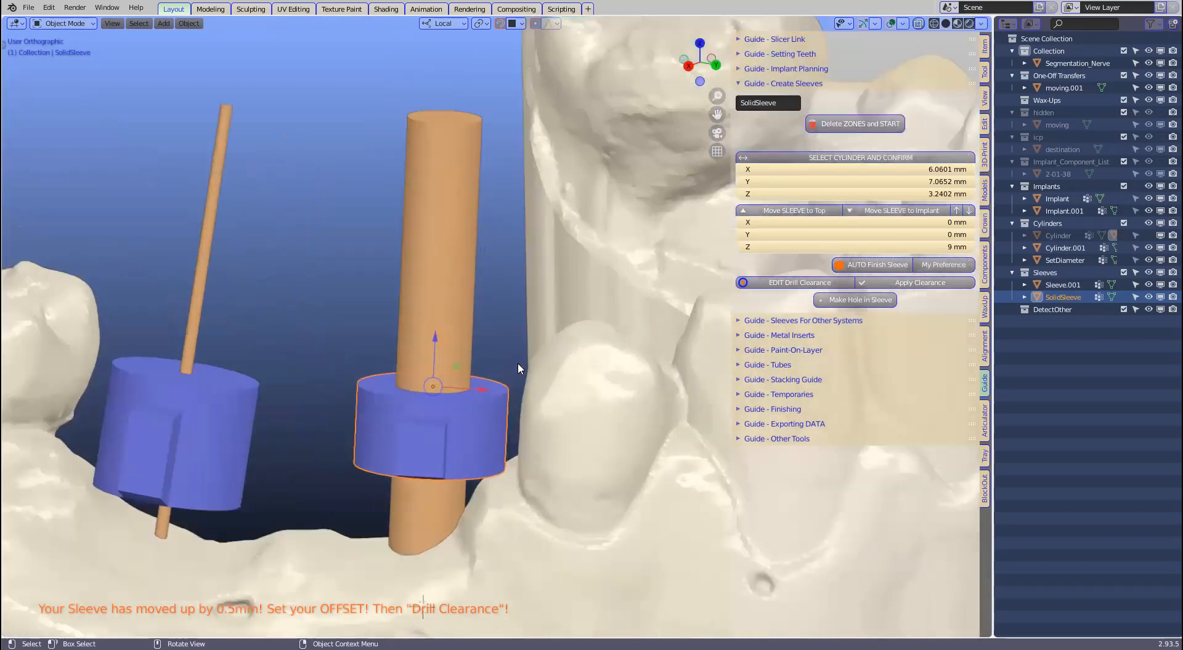
middle_drag(524, 331, 507, 393)
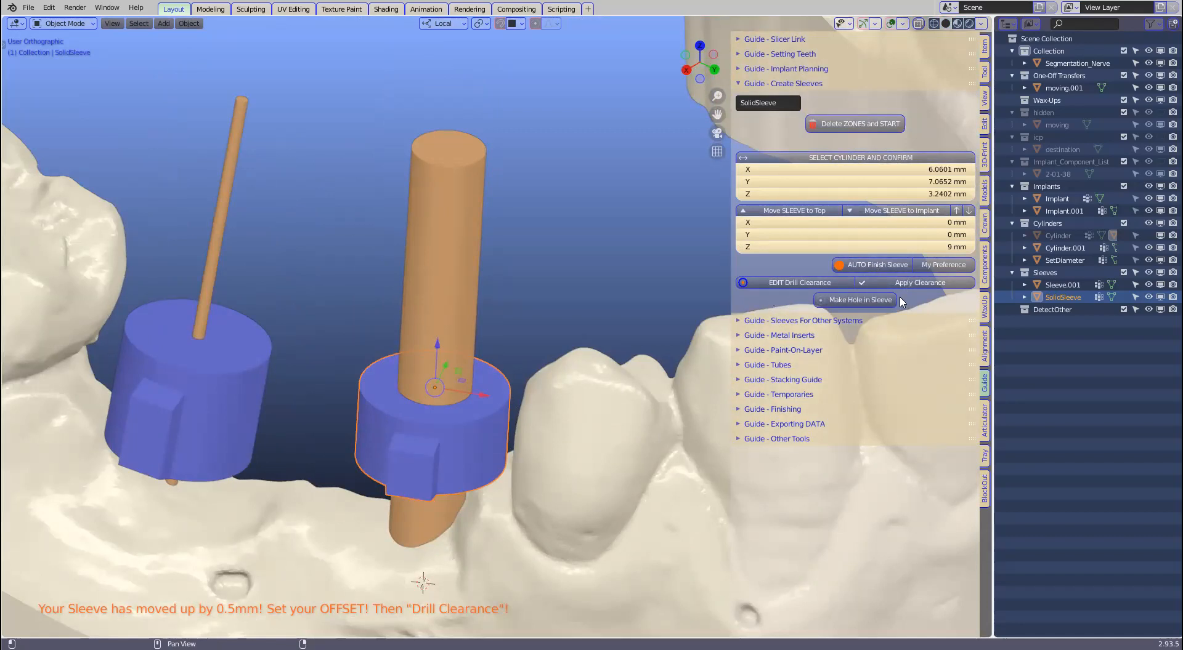
drag(729, 302, 702, 302)
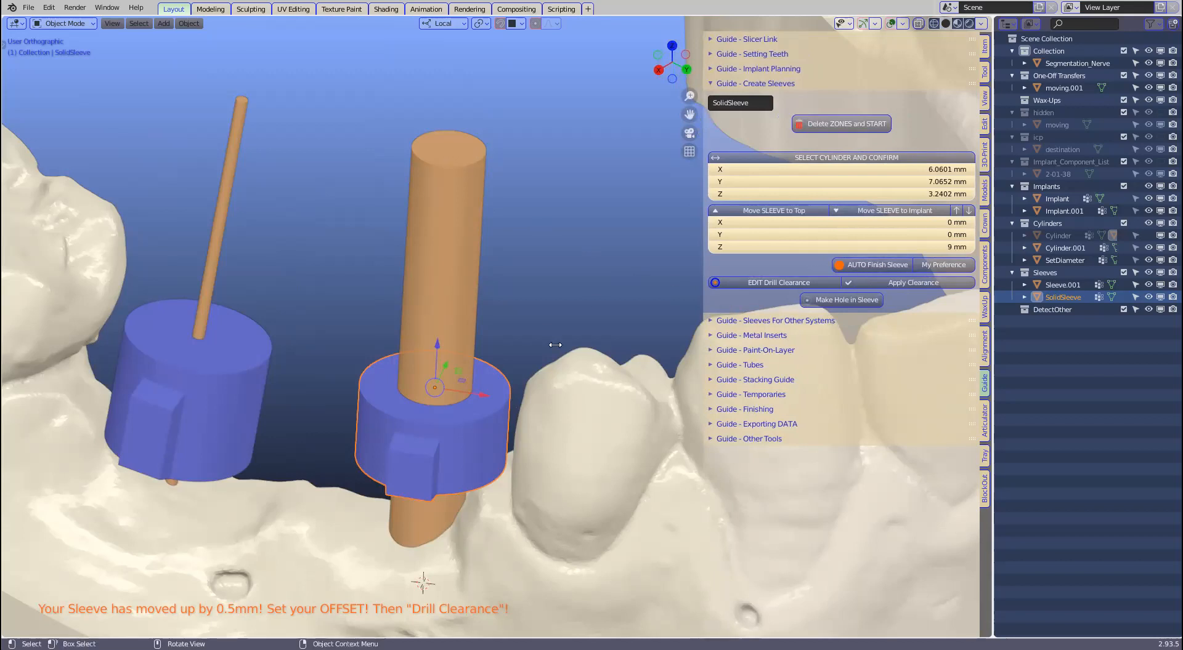
middle_drag(564, 333, 574, 359)
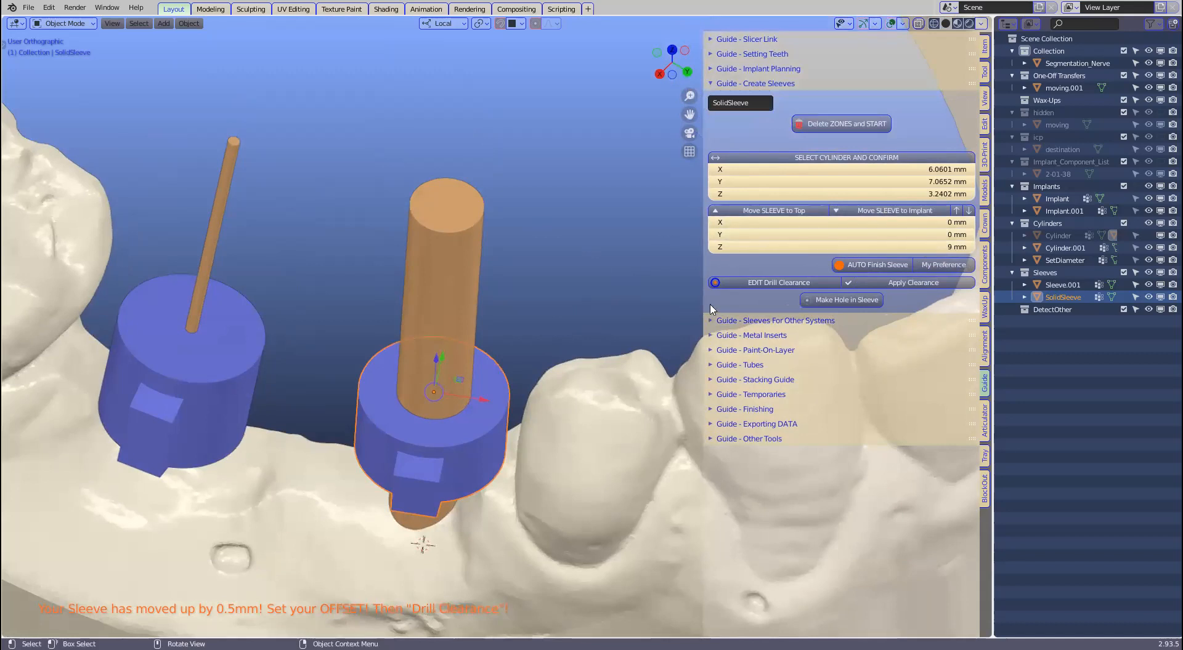
click(775, 283)
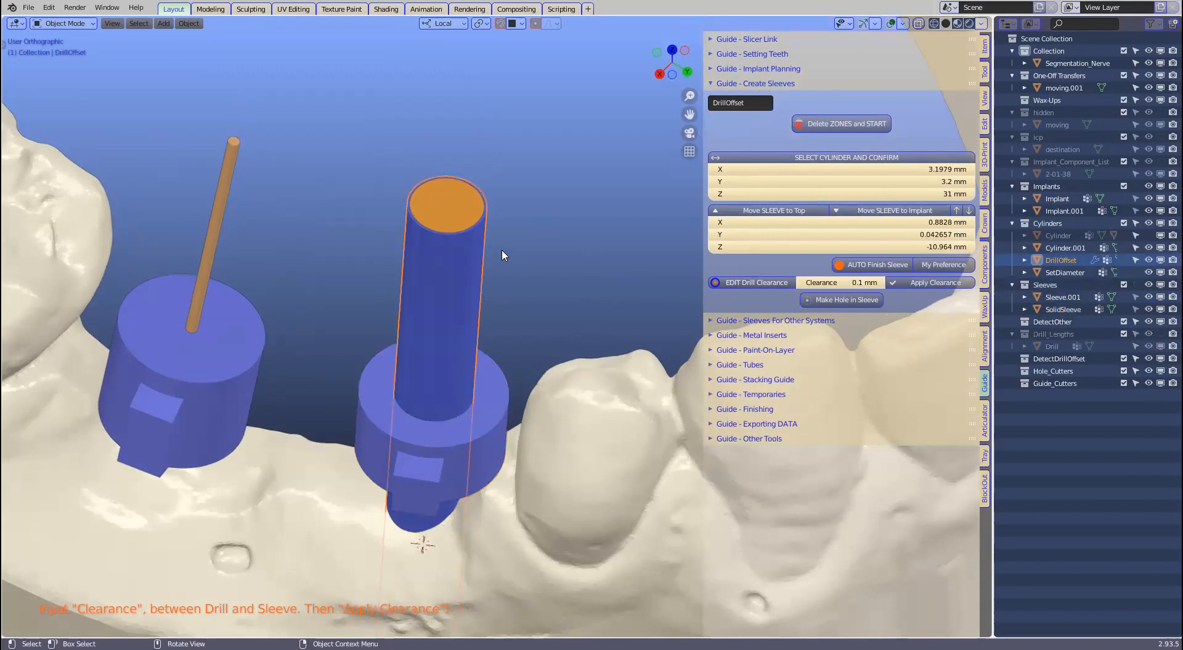
scroll(515, 415, up, 4)
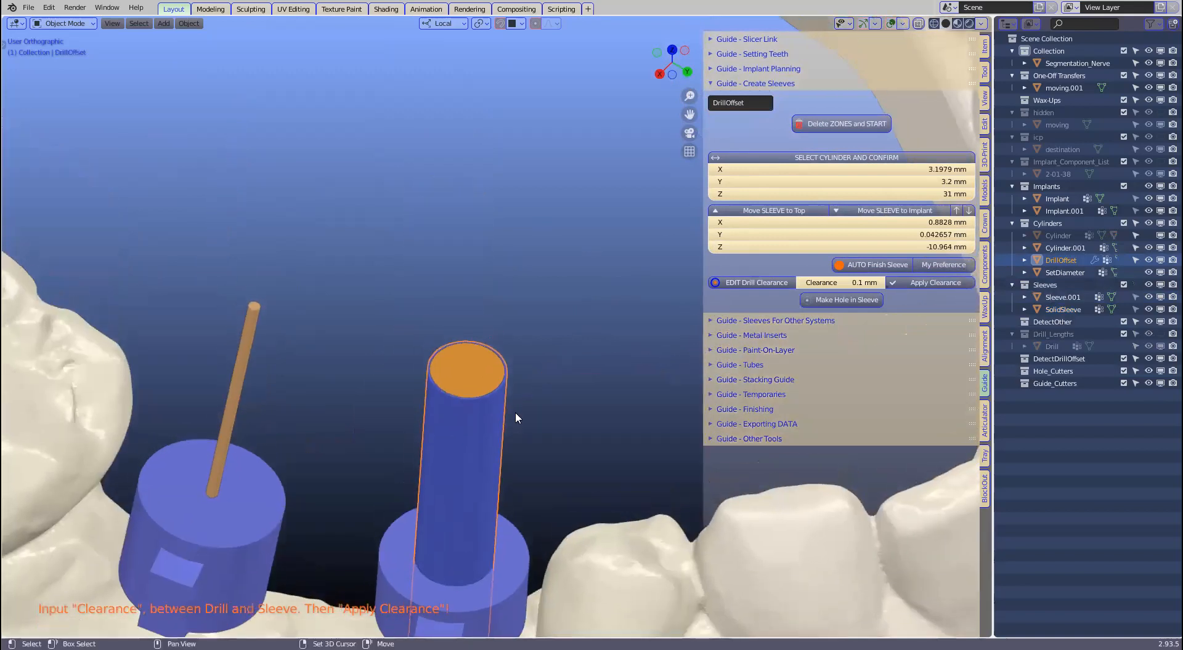
scroll(516, 417, up, 2)
shift+middle_drag(516, 416, 476, 257)
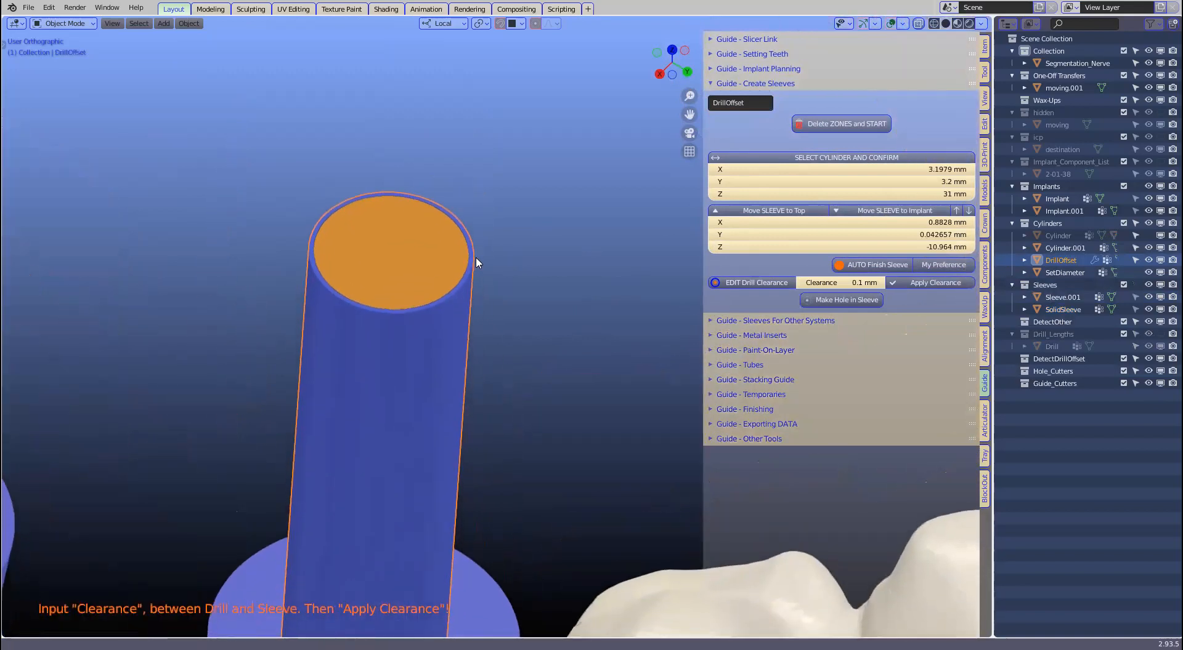
scroll(492, 265, down, 1)
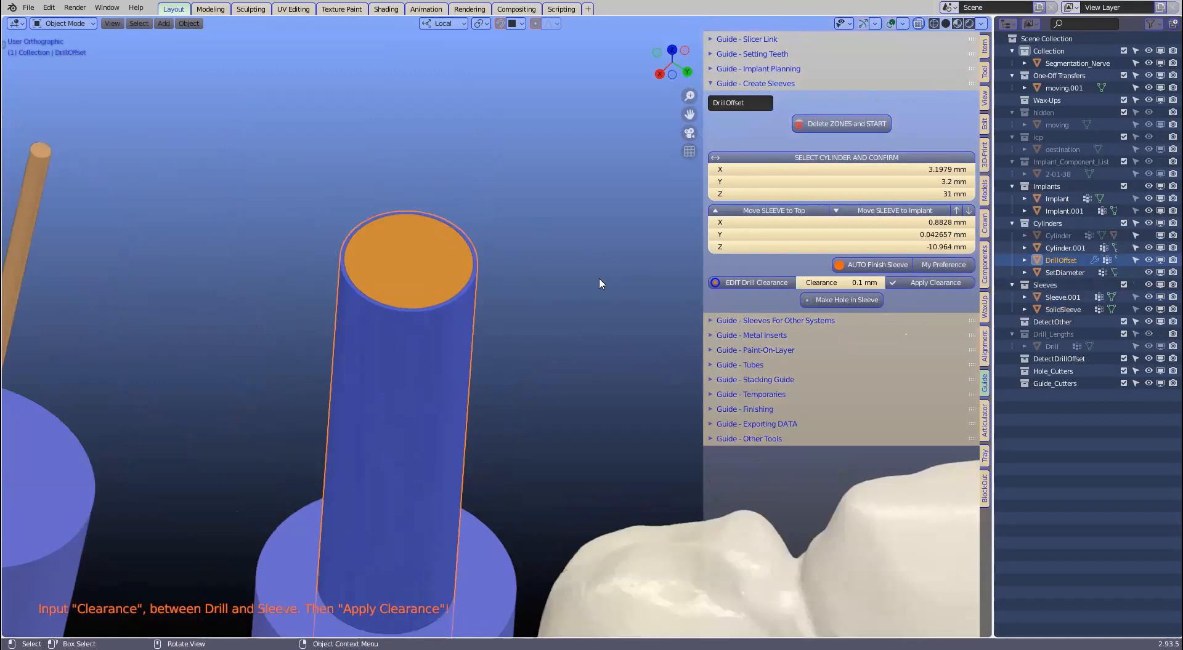
middle_drag(599, 279, 566, 293)
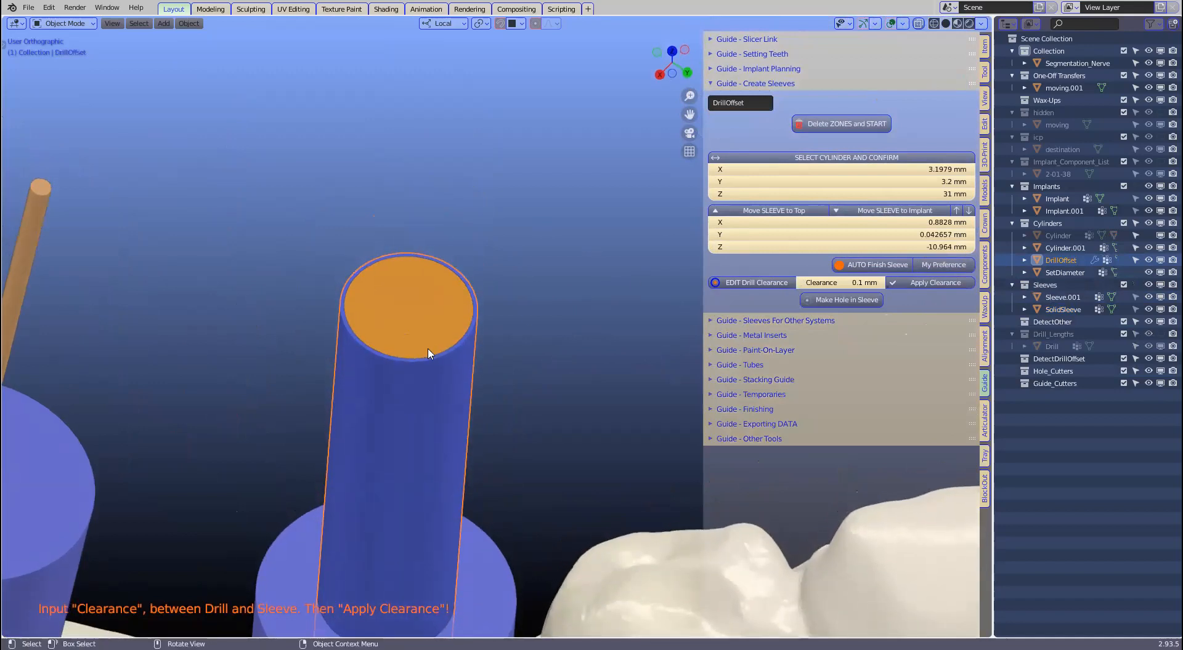
scroll(383, 376, up, 2)
scroll(384, 376, up, 1)
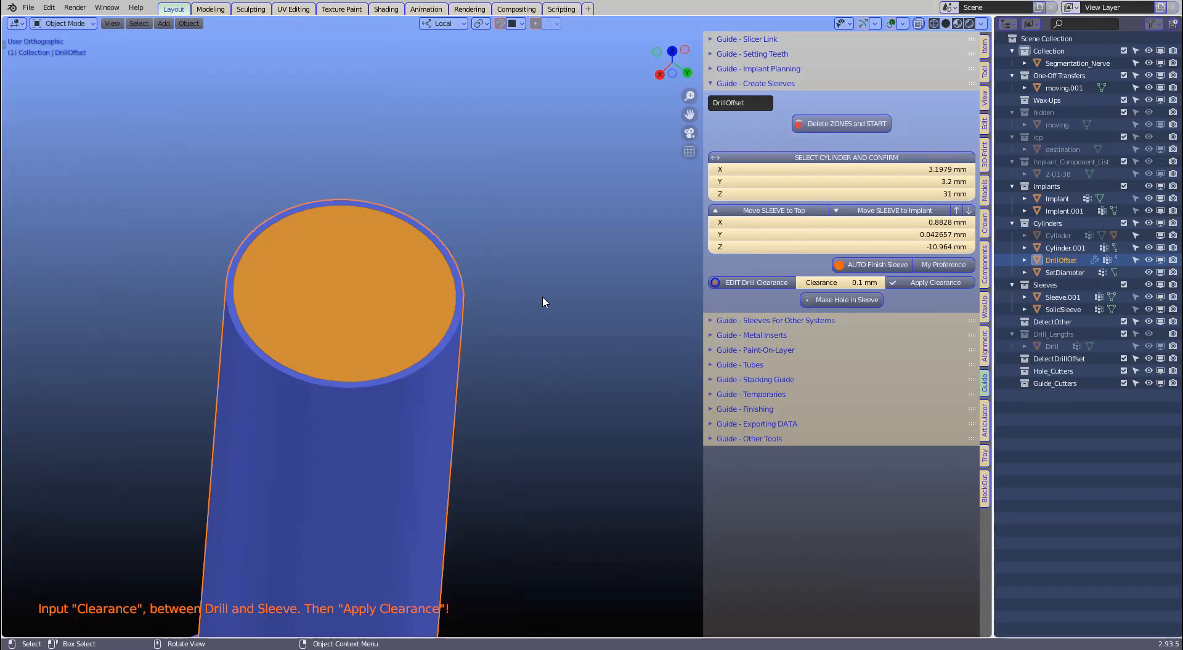
scroll(542, 302, down, 1)
scroll(542, 302, down, 1)
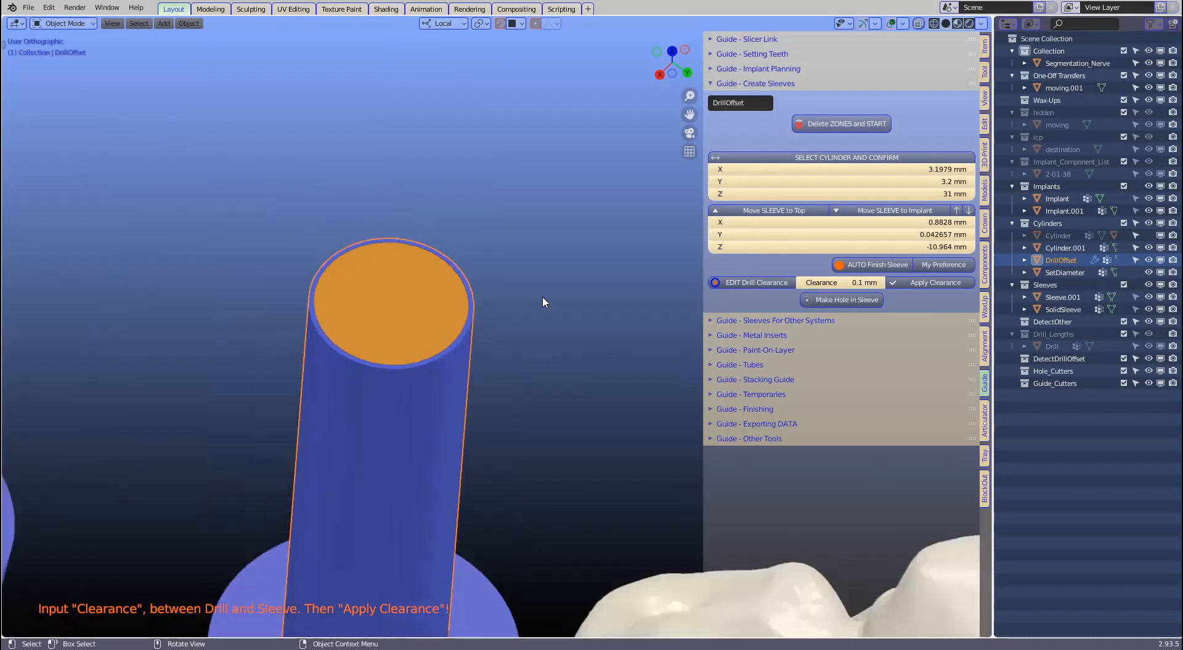
scroll(542, 302, down, 1)
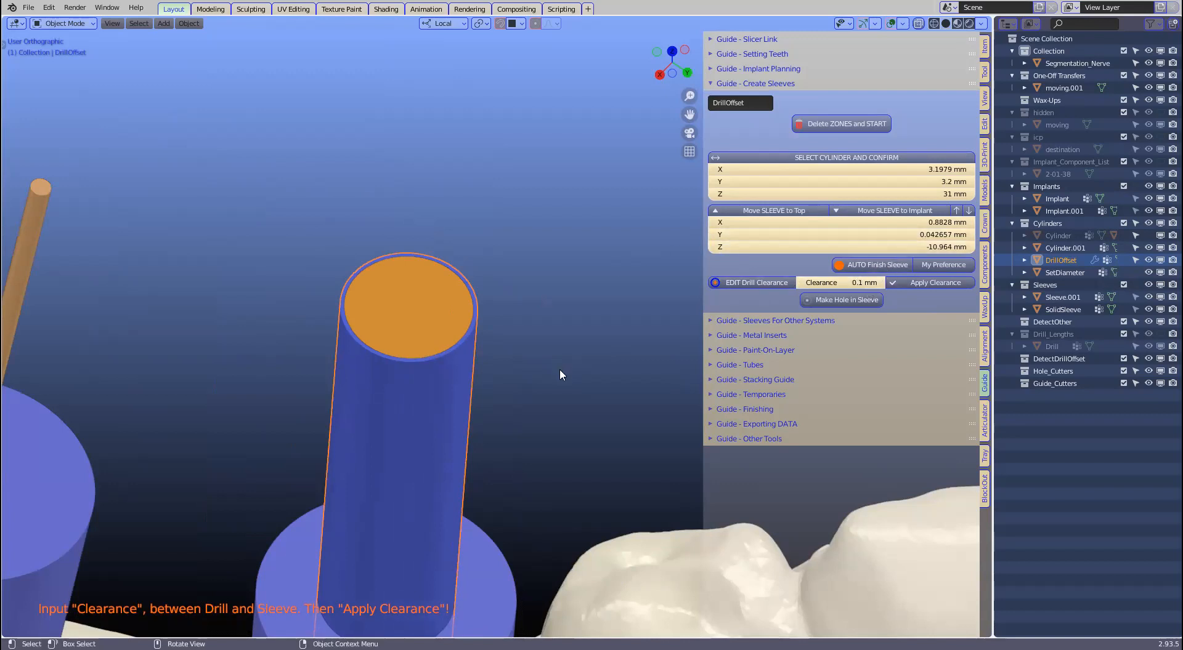
Step: Apply the 0.1 mm drill clearance and cut the drill hole through the sleeve
click(928, 285)
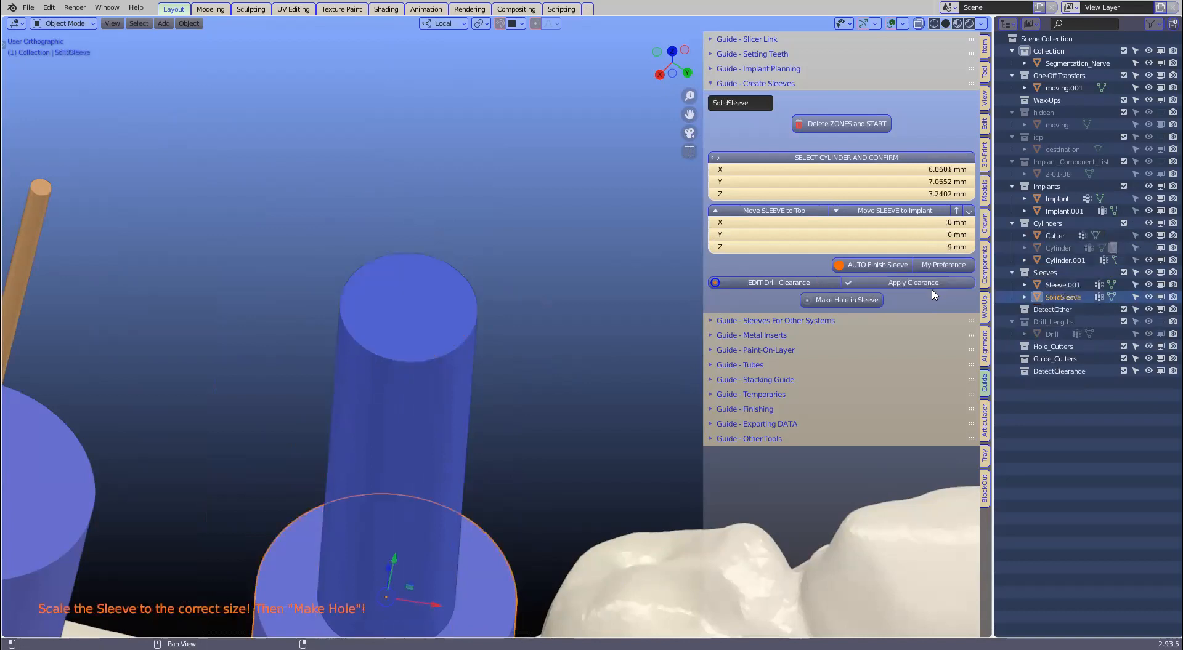
click(822, 302)
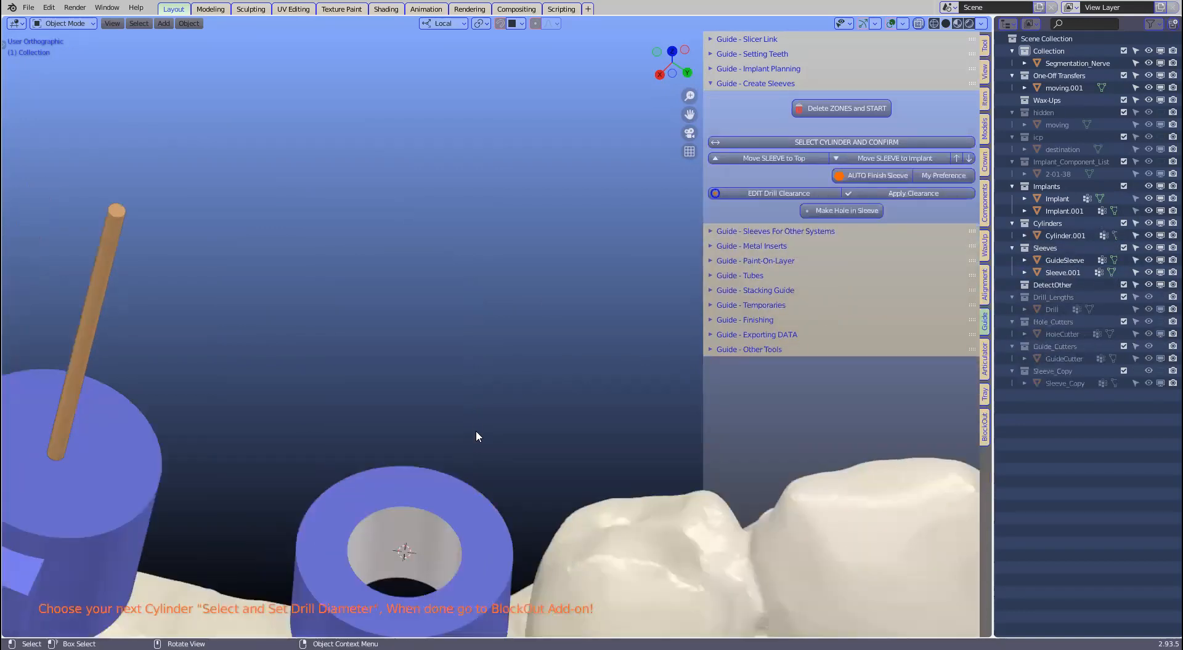
middle_drag(495, 253, 341, 262)
scroll(341, 262, down, 2)
shift+middle_drag(440, 296, 507, 368)
Step: Select Cylinder.001, the thin drill rod of the other implant
click(341, 268)
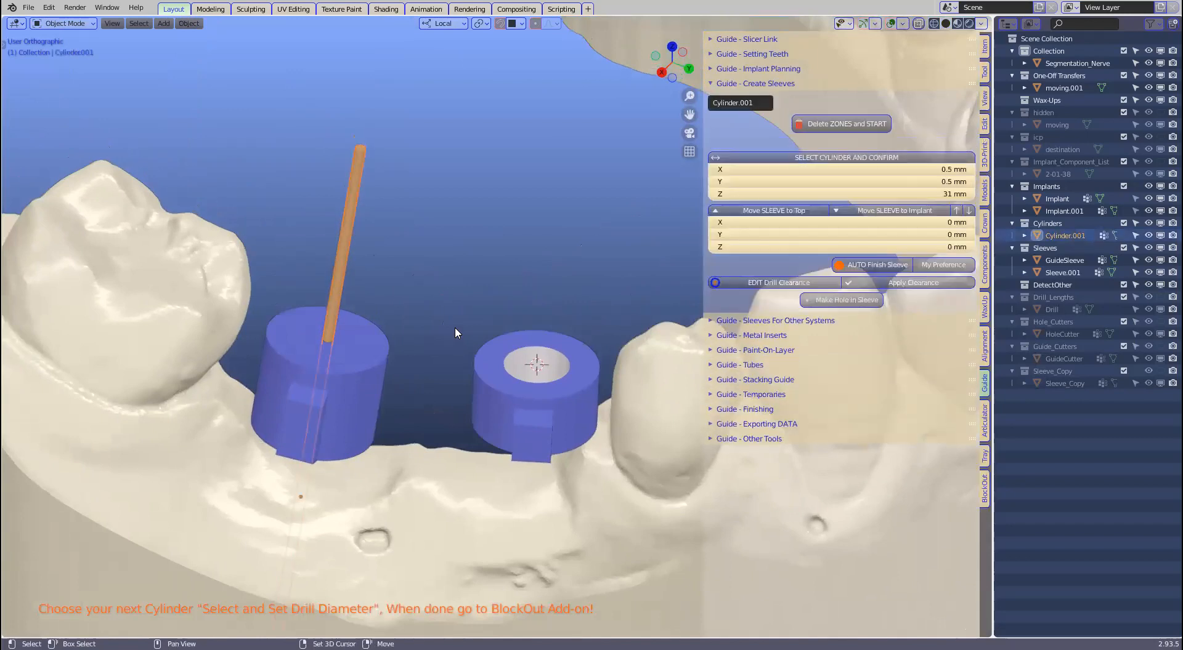
shift+middle_drag(454, 328, 467, 360)
scroll(329, 376, up, 1)
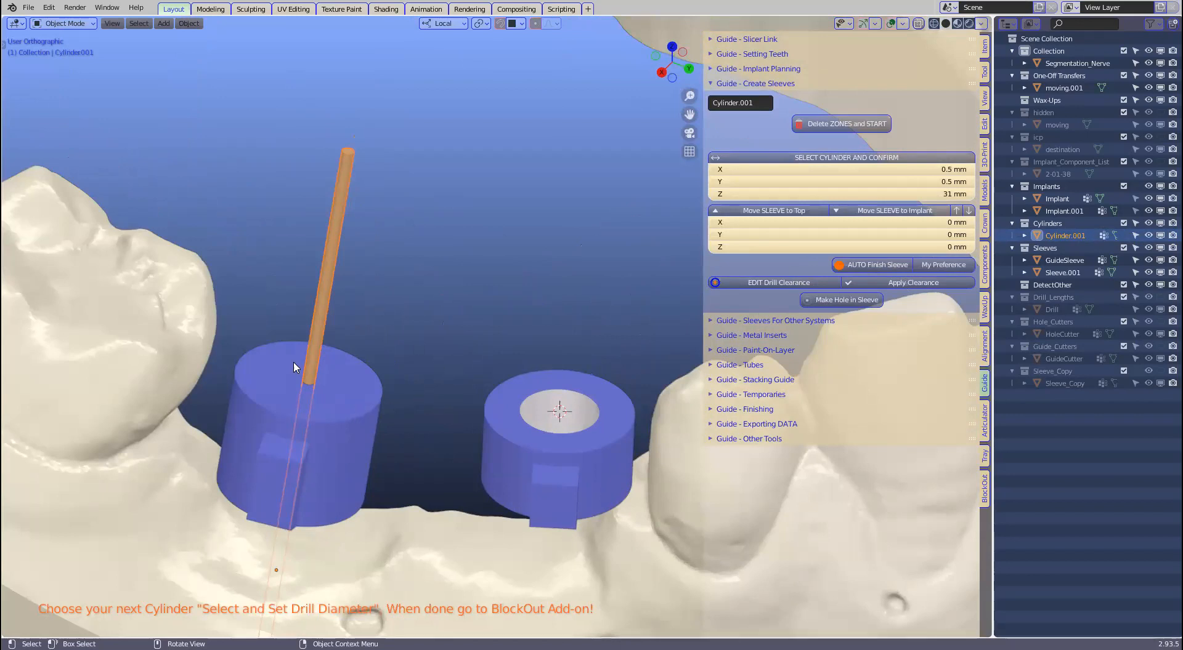
middle_drag(366, 341, 362, 237)
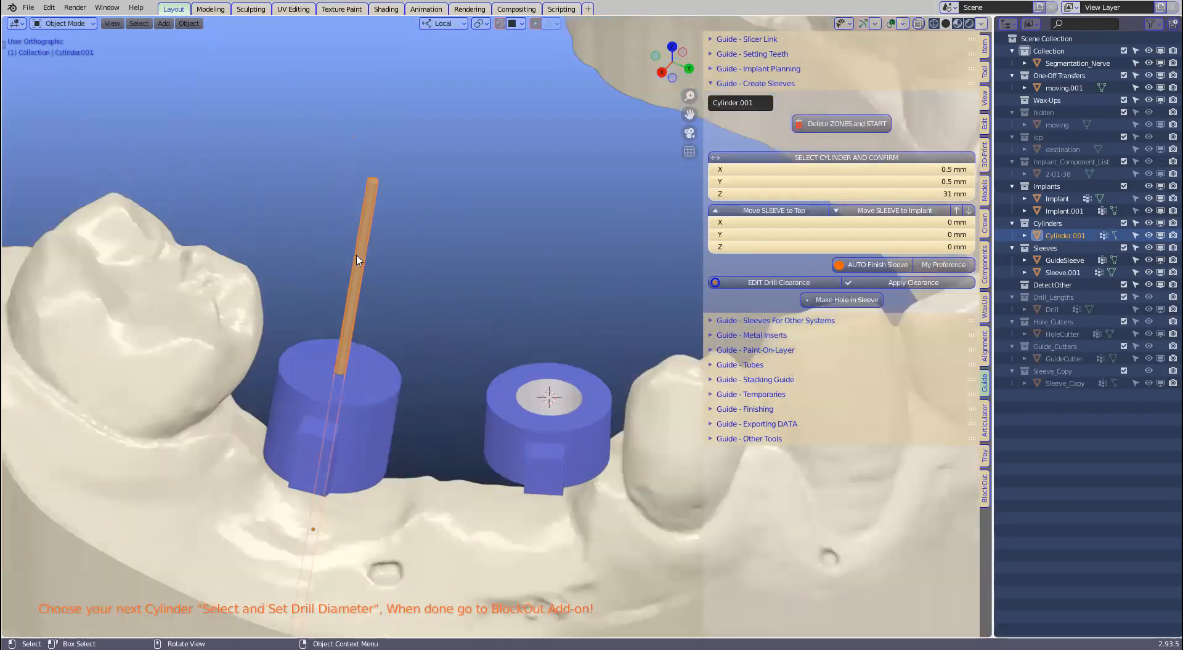
Step: Confirm Cylinder.001 as the drill, offset a new sleeve 9 mm above the implant, and auto-finish it
click(865, 161)
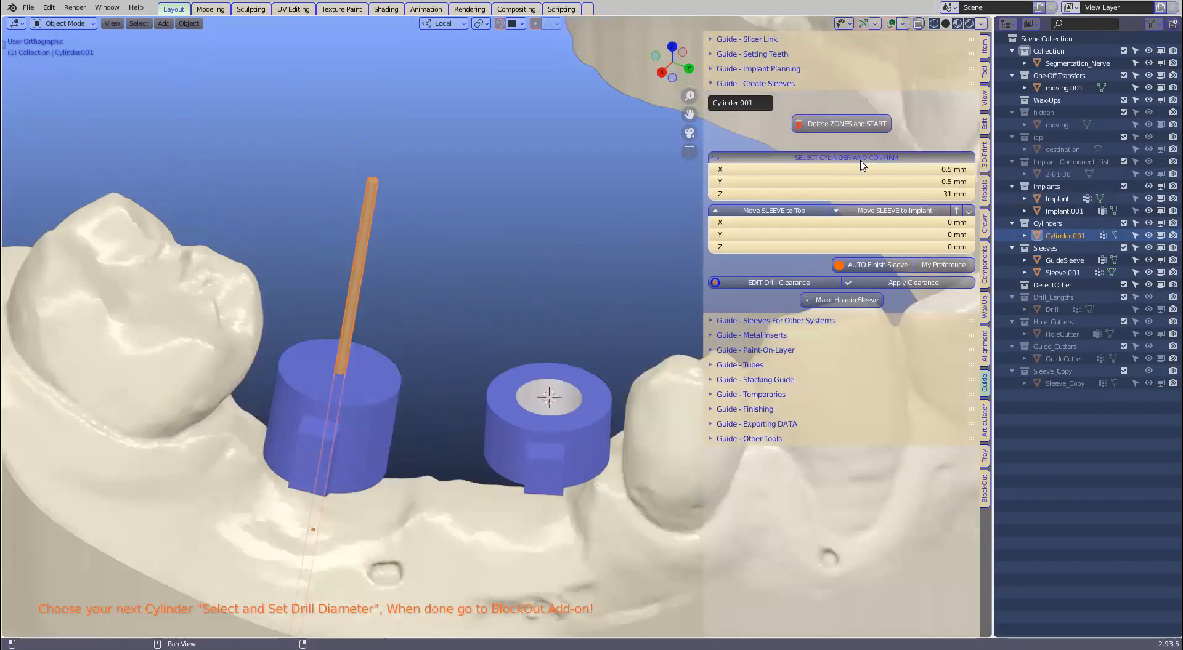
click(957, 210)
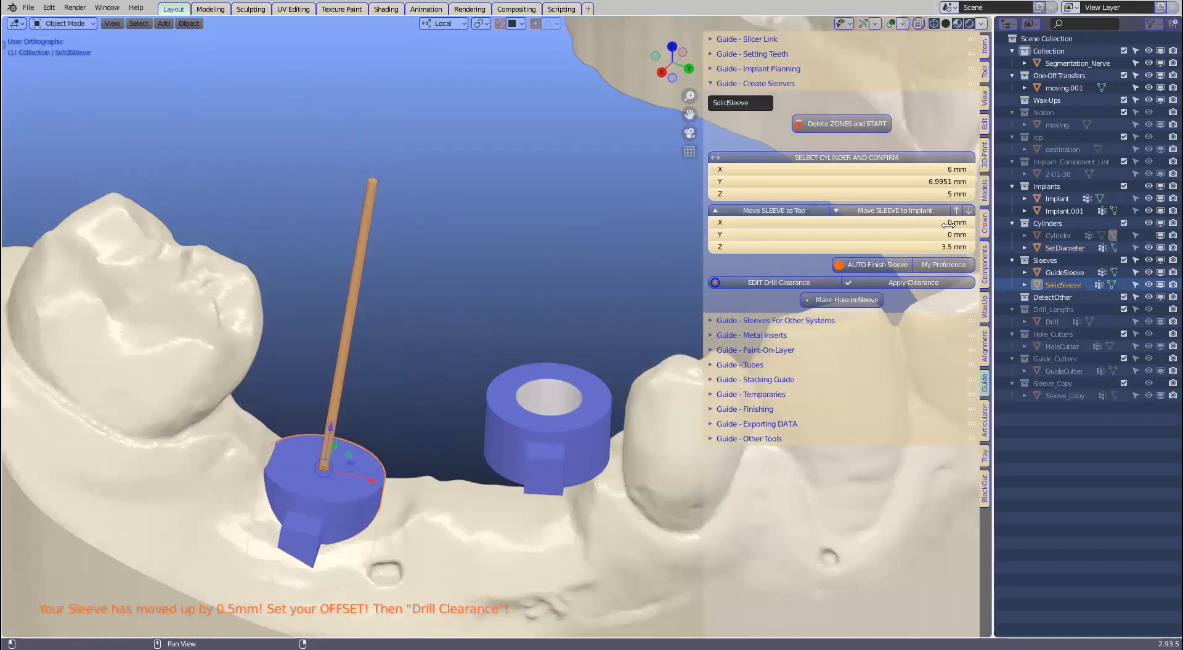
click(937, 247)
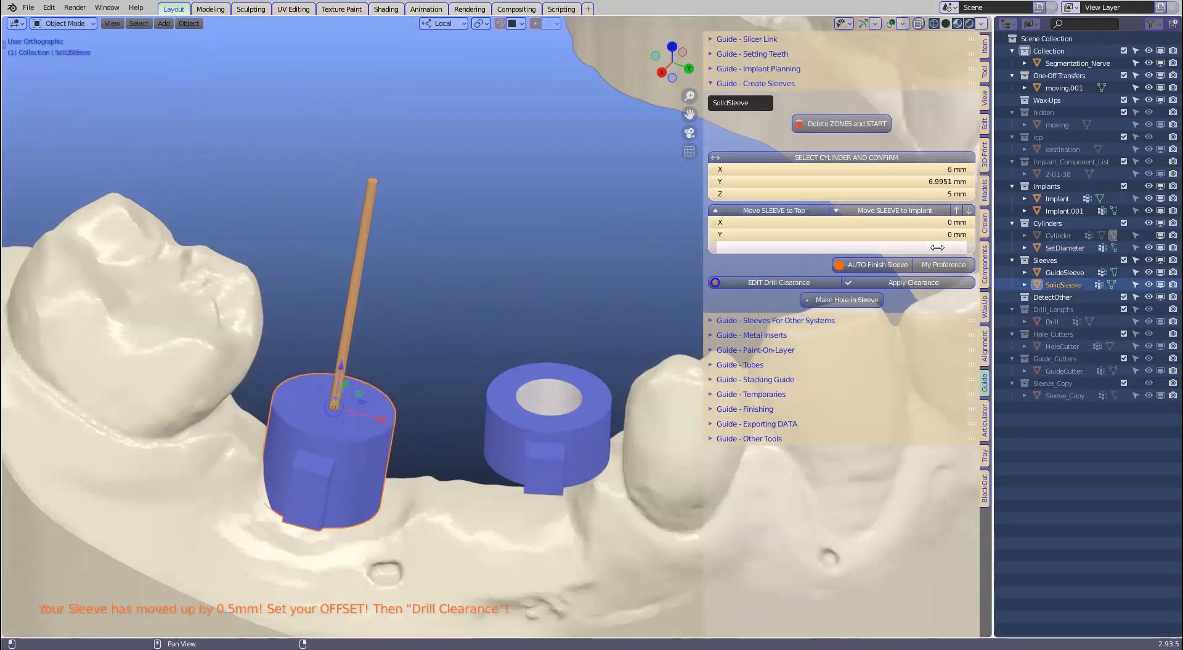
text(9)
key(Return)
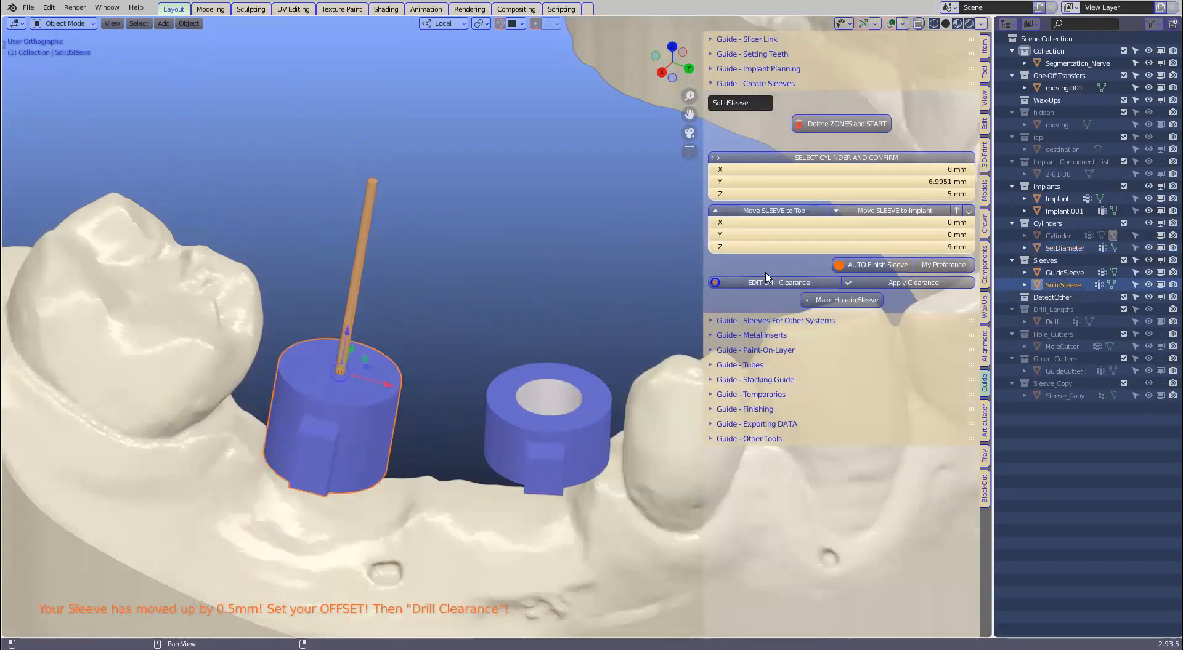
click(877, 265)
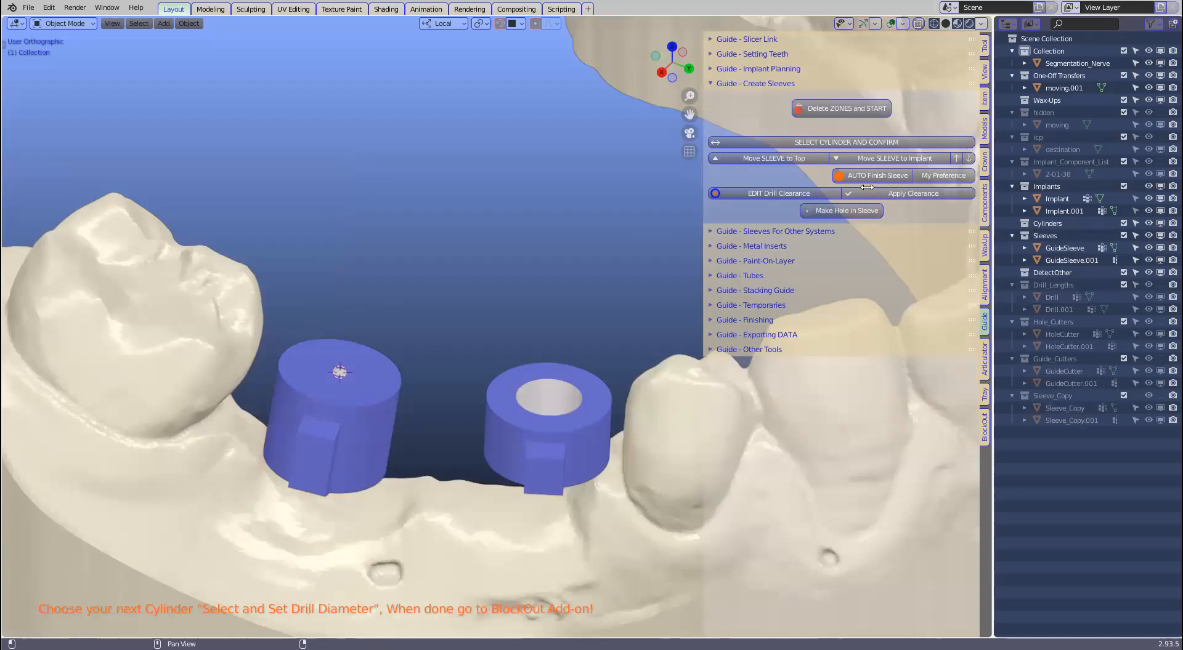
middle_drag(521, 323, 1010, 274)
click(984, 203)
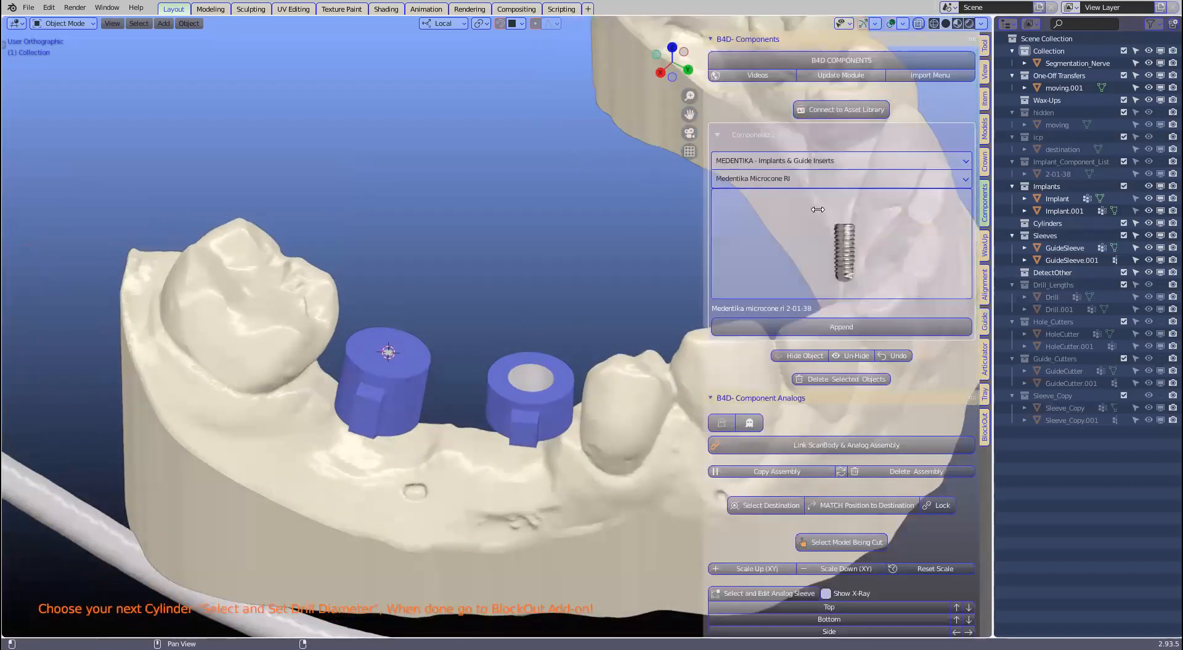
Step: Append the Medentika sleeves 0-32-07 from the MEDENTIKA Implant Sleeves library
click(834, 162)
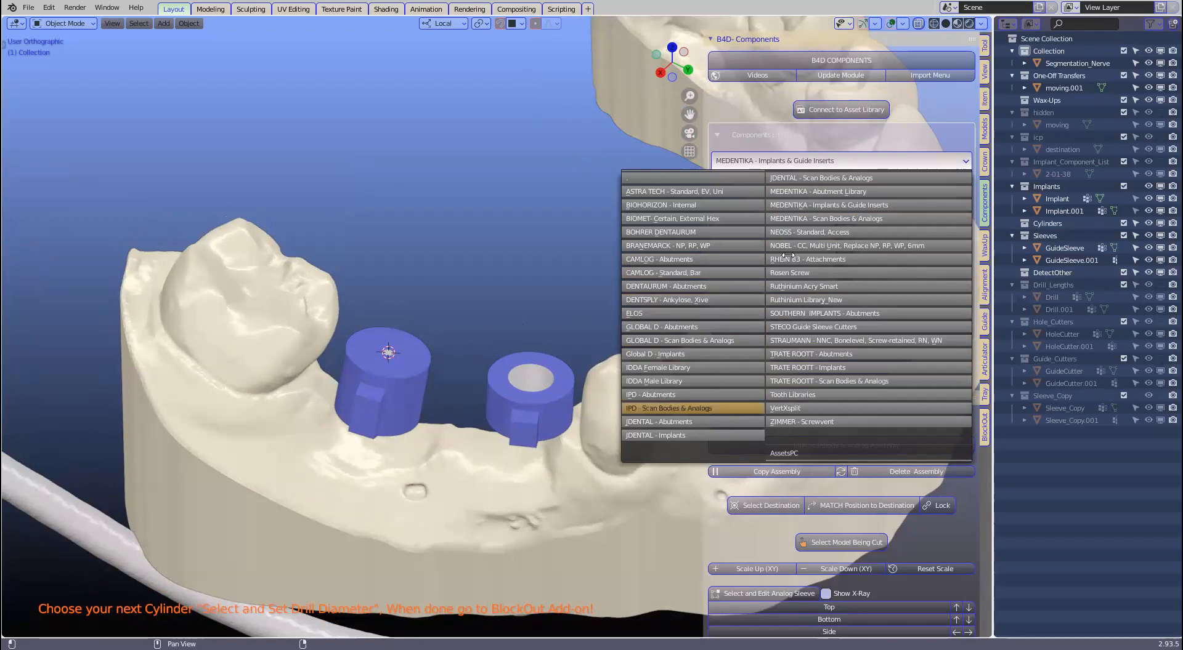
click(865, 205)
click(820, 180)
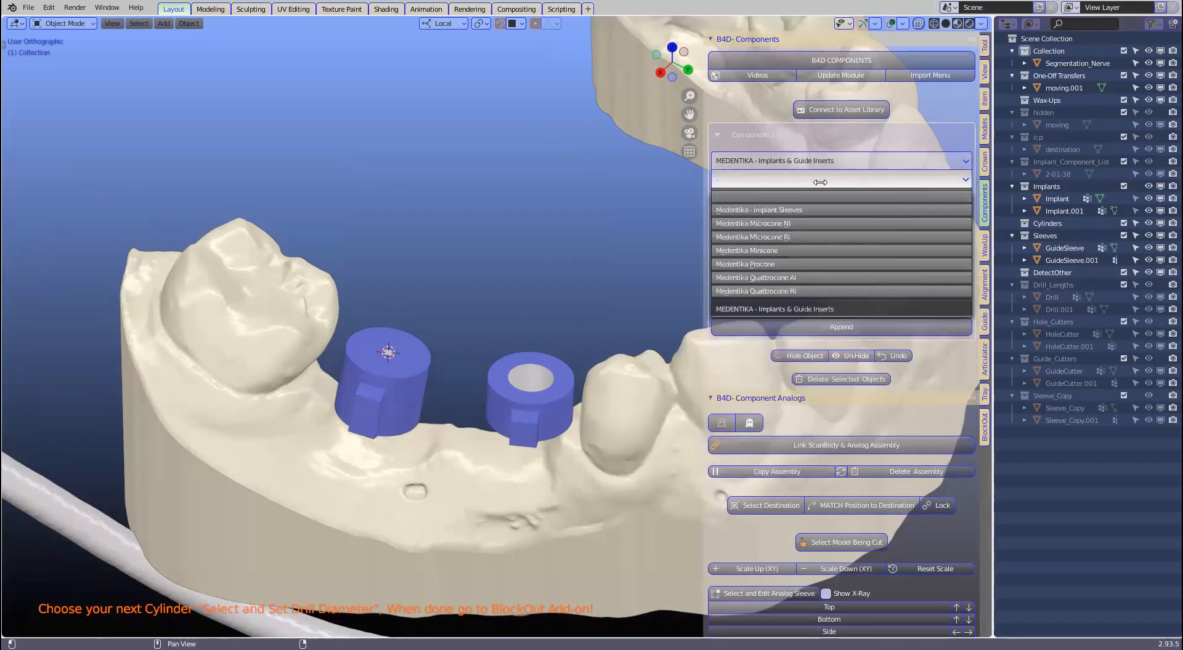
click(803, 210)
click(796, 229)
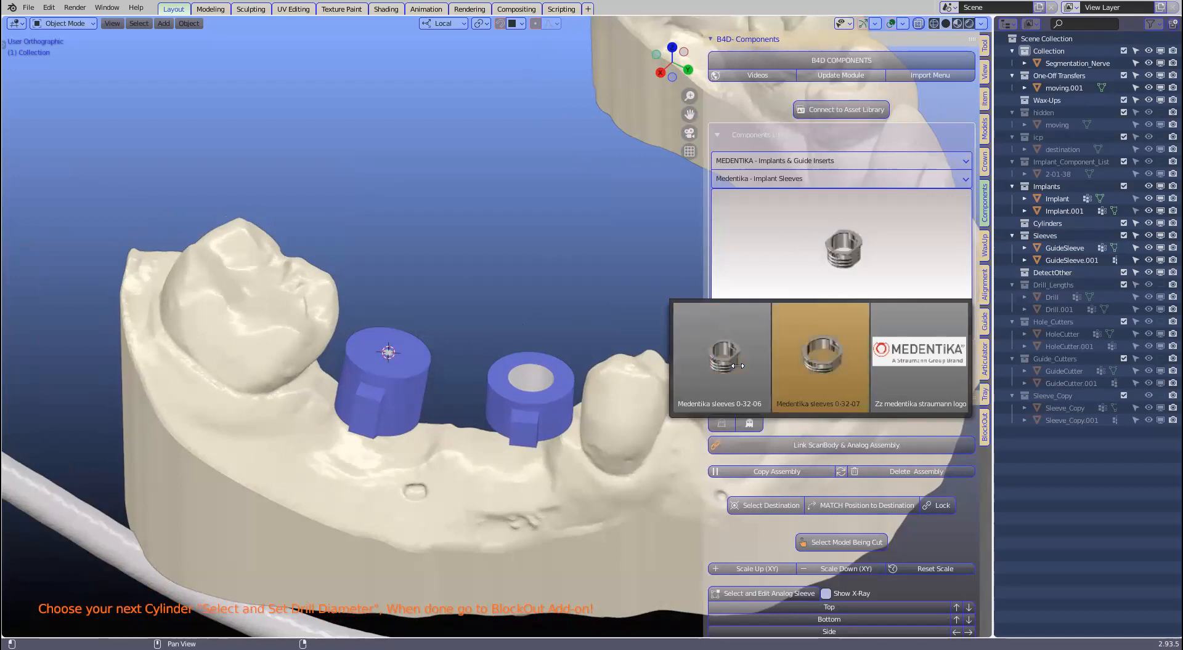
click(818, 353)
click(841, 327)
Step: Select the appended 0-32-07.001 object and switch to the Guide tab
middle_drag(478, 351, 451, 360)
scroll(455, 333, down, 8)
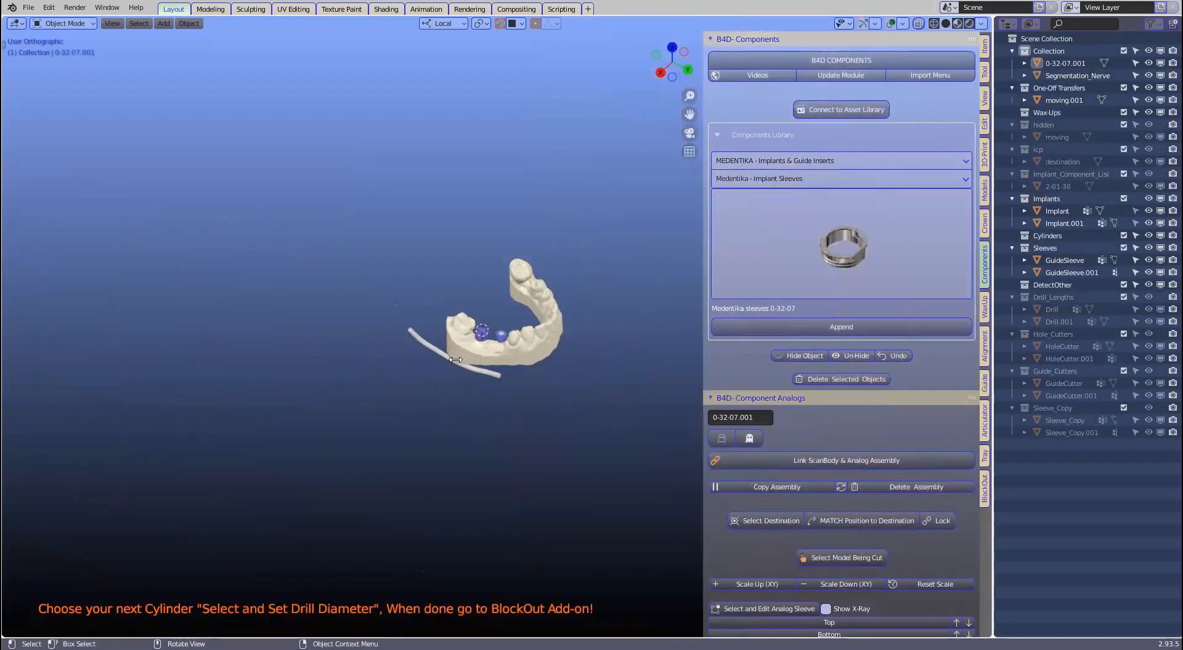
shift+middle_drag(463, 285, 454, 396)
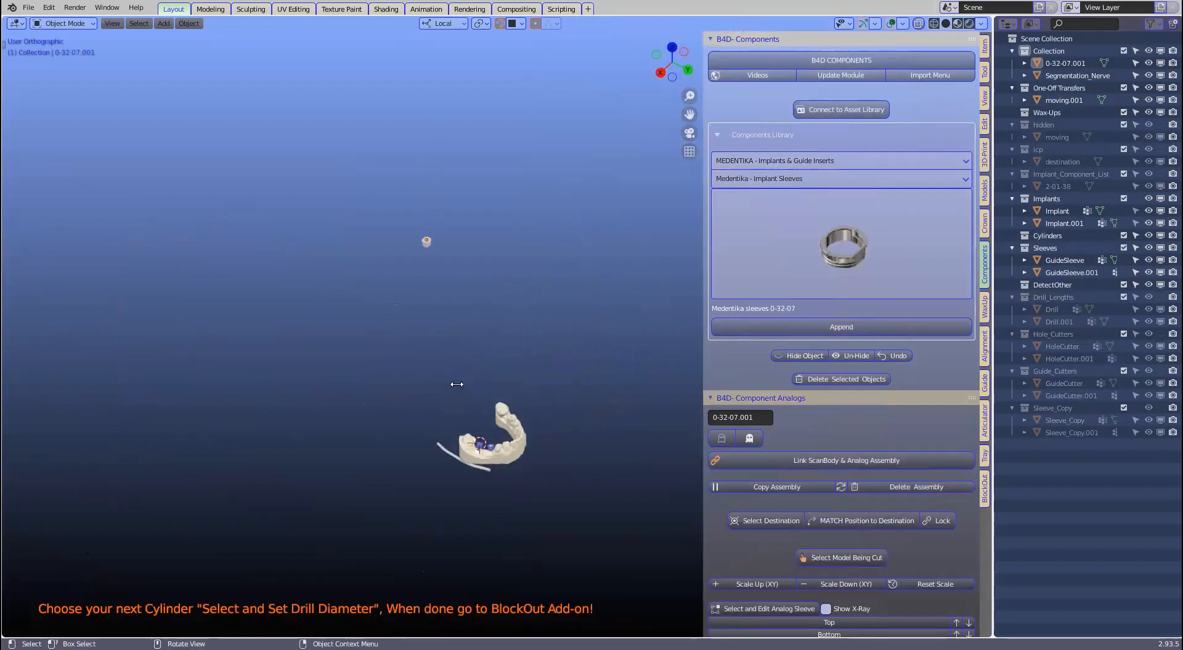
scroll(455, 377, up, 3)
click(374, 178)
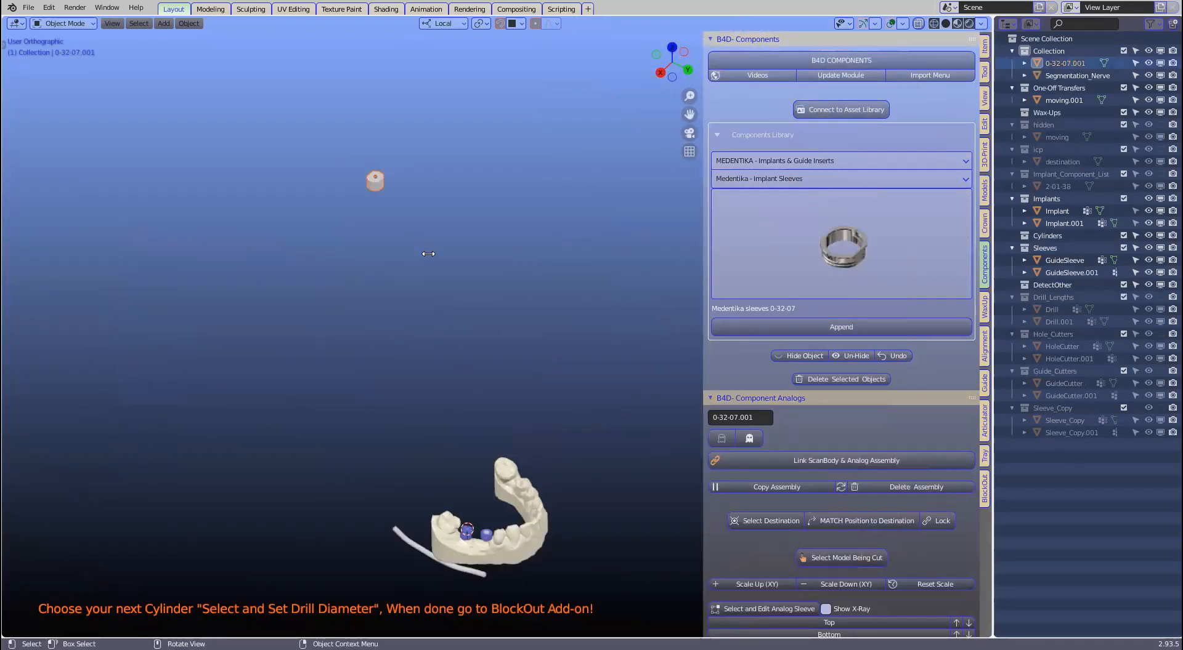
scroll(834, 409, down, 5)
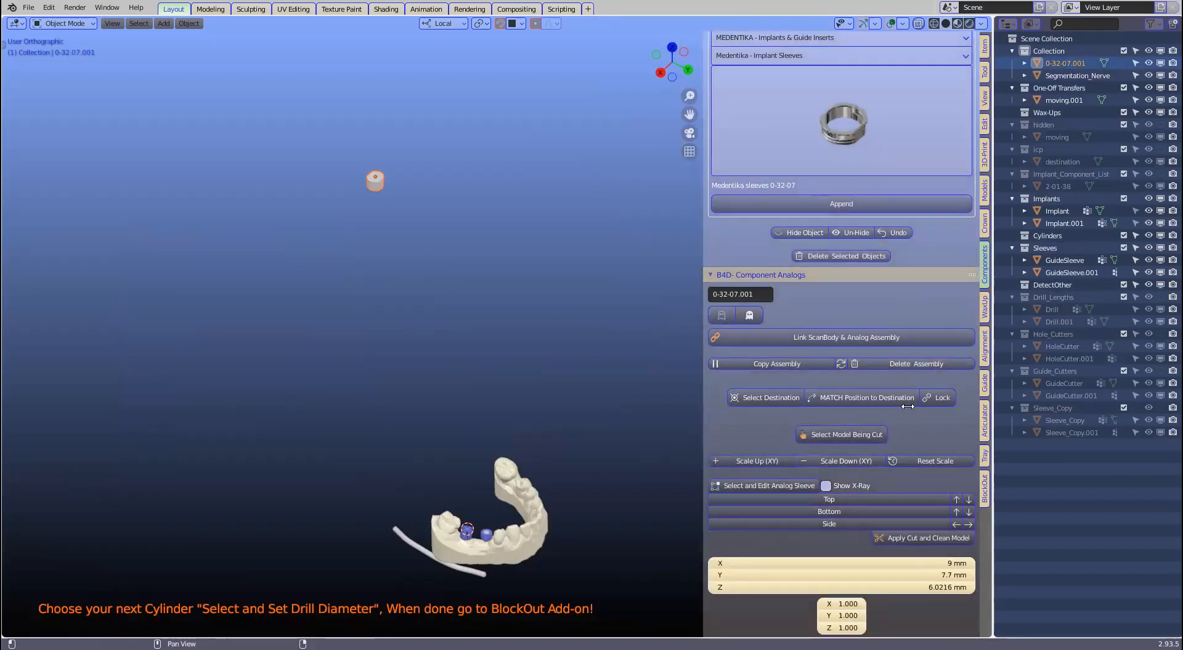
click(984, 379)
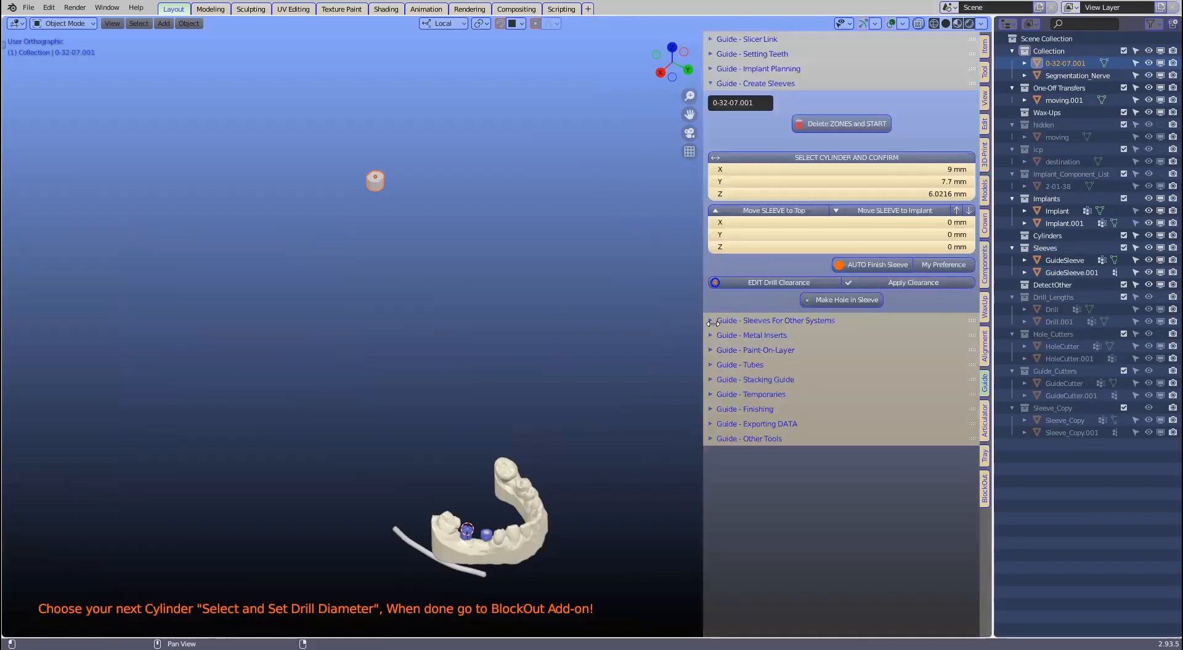
Step: Expand Guide - Metal Inserts and set the left sleeve as the insert destination, Sleeve_For_Insert
click(726, 335)
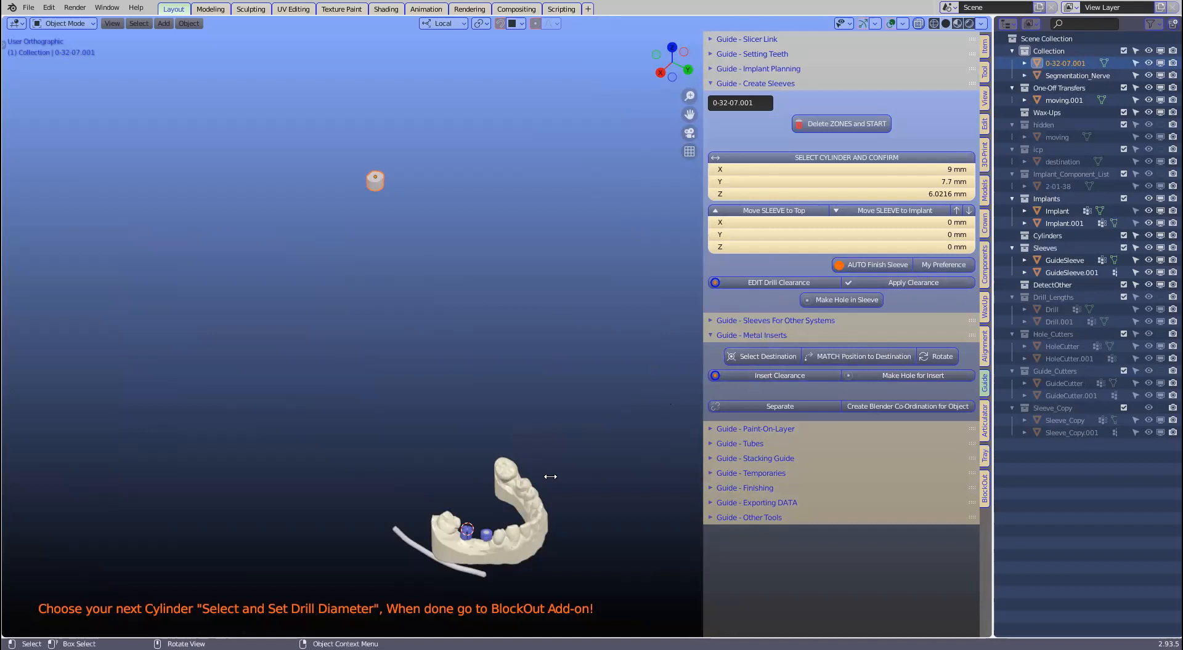
shift+middle_drag(499, 490, 505, 389)
scroll(489, 451, up, 4)
click(451, 536)
scroll(456, 530, down, 4)
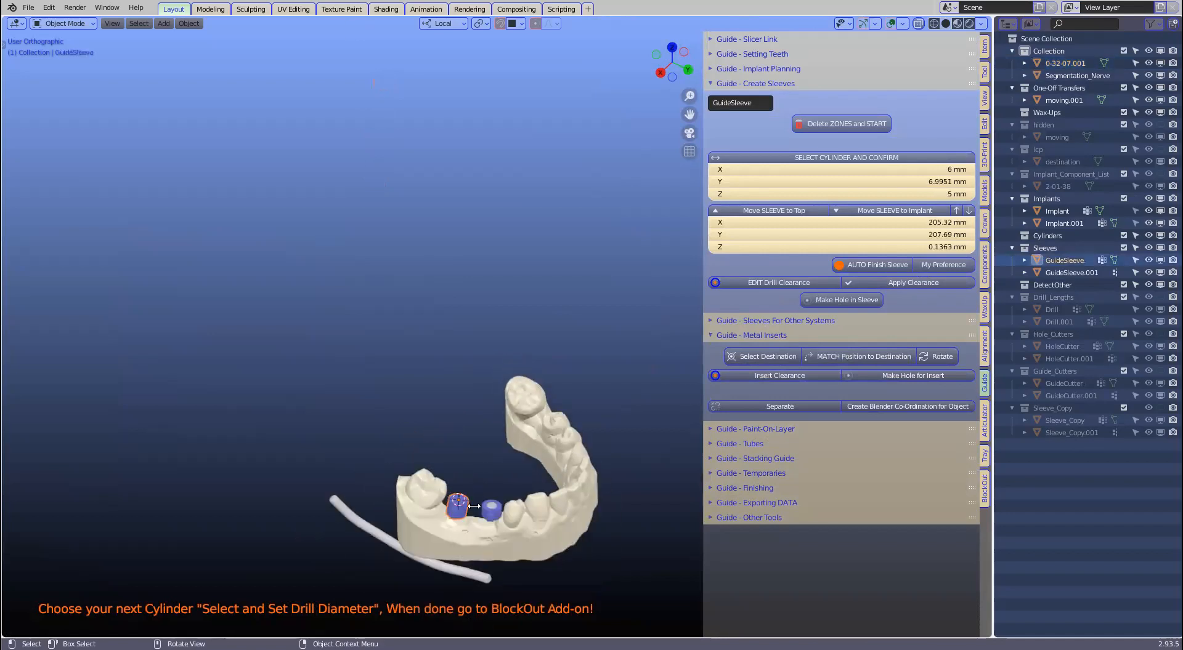
click(766, 357)
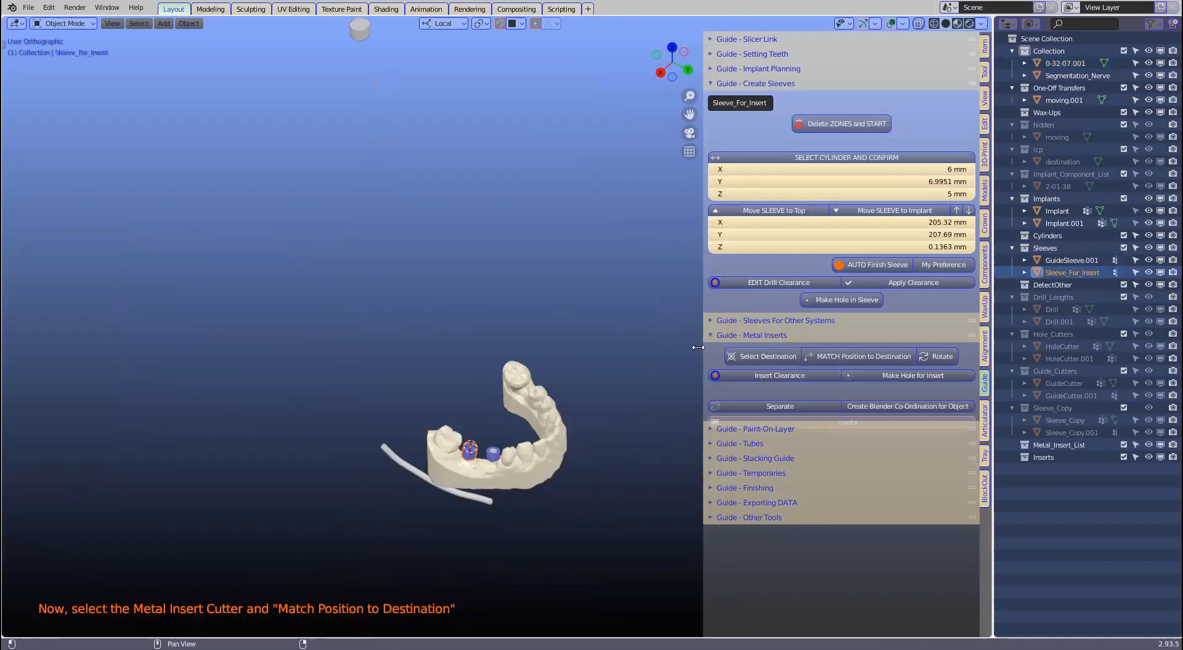
Step: Match the 0-32-07 insert's position to the destination sleeve and inspect the fit
scroll(556, 277, down, 3)
shift+middle_drag(547, 253, 557, 343)
scroll(518, 302, up, 1)
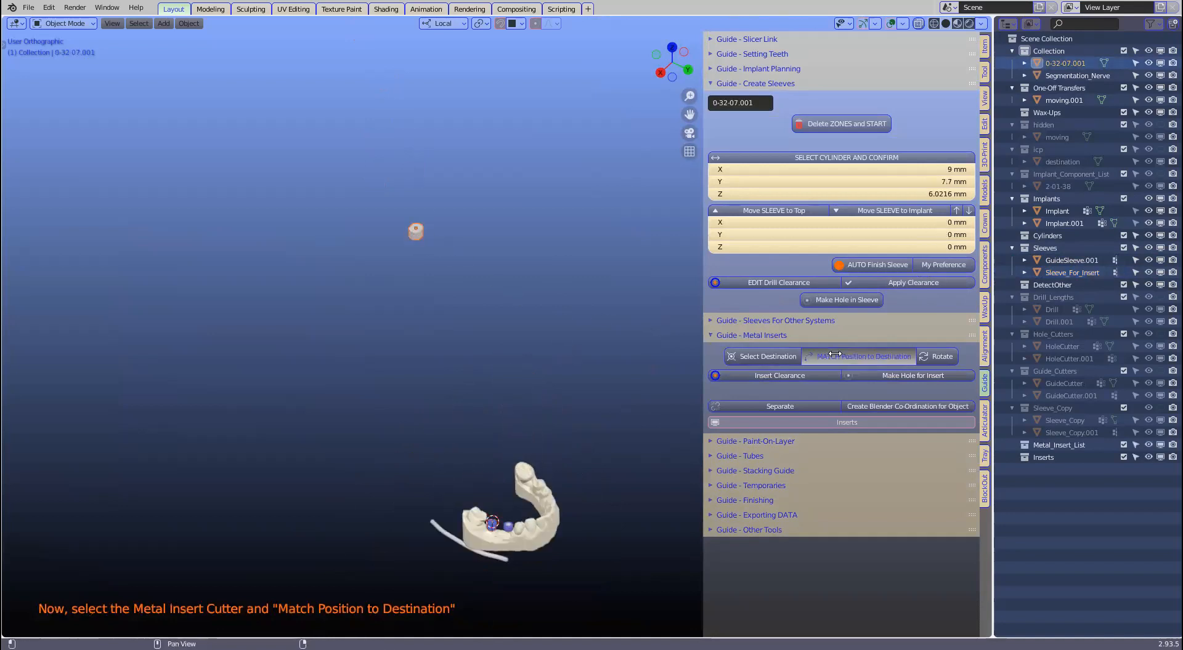
click(862, 357)
scroll(546, 527, up, 4)
shift+middle_drag(528, 533, 542, 207)
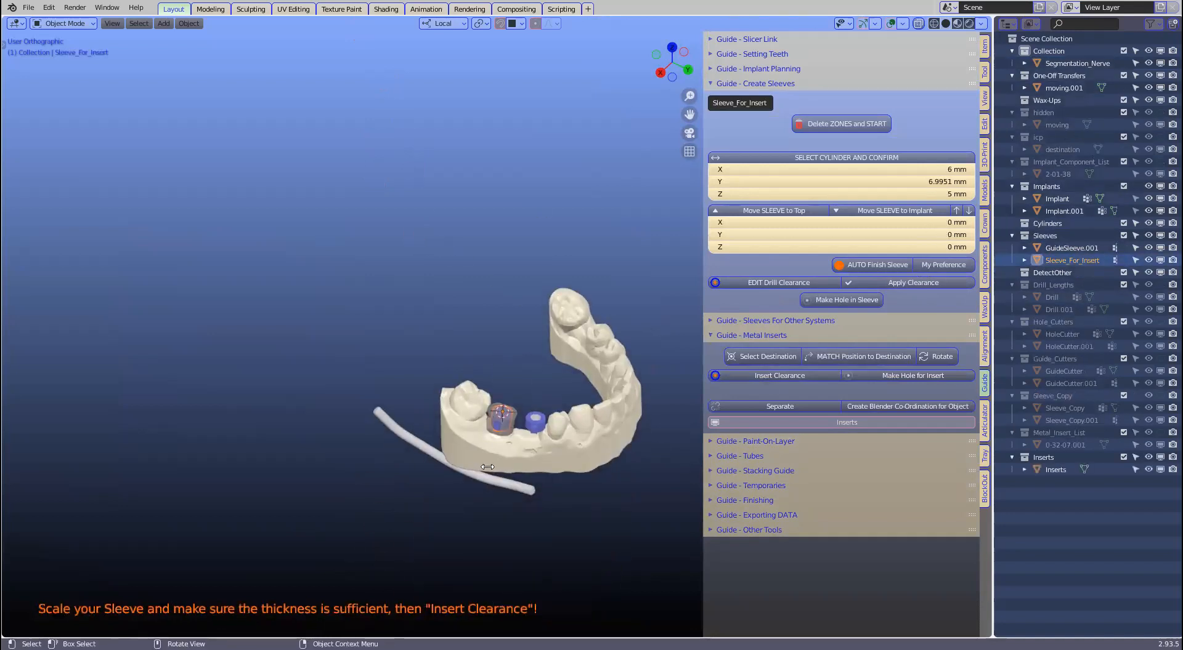
scroll(498, 503, up, 4)
scroll(498, 503, up, 2)
shift+middle_drag(481, 451, 456, 216)
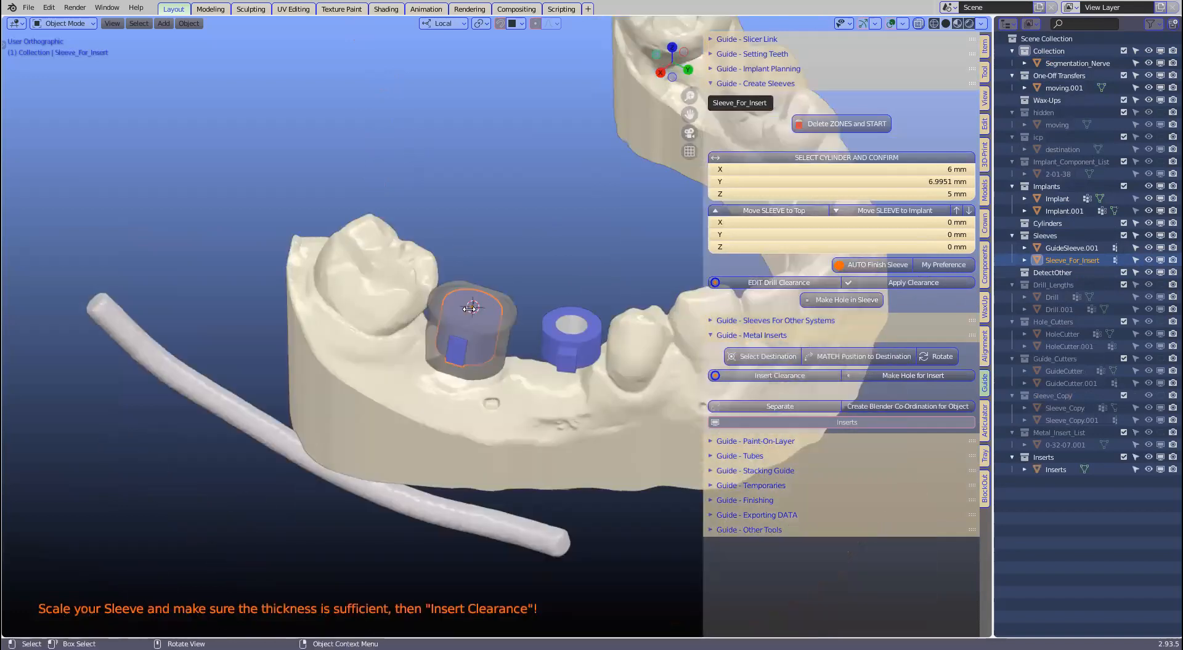
scroll(477, 317, up, 2)
scroll(478, 317, up, 1)
middle_drag(505, 270, 426, 236)
Step: Undo the insert match, leaving the 0-32-07.001 insert unplaced beside the sleeve
scroll(356, 277, up, 2)
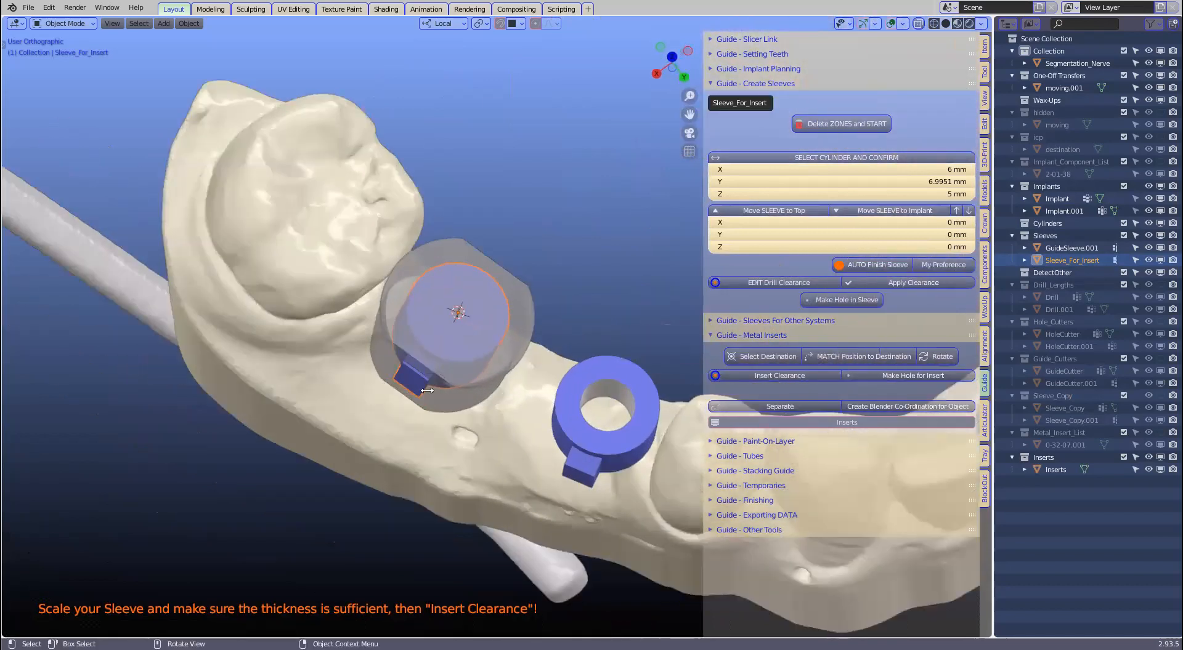
scroll(492, 309, down, 2)
middle_drag(537, 328, 548, 287)
scroll(547, 287, down, 2)
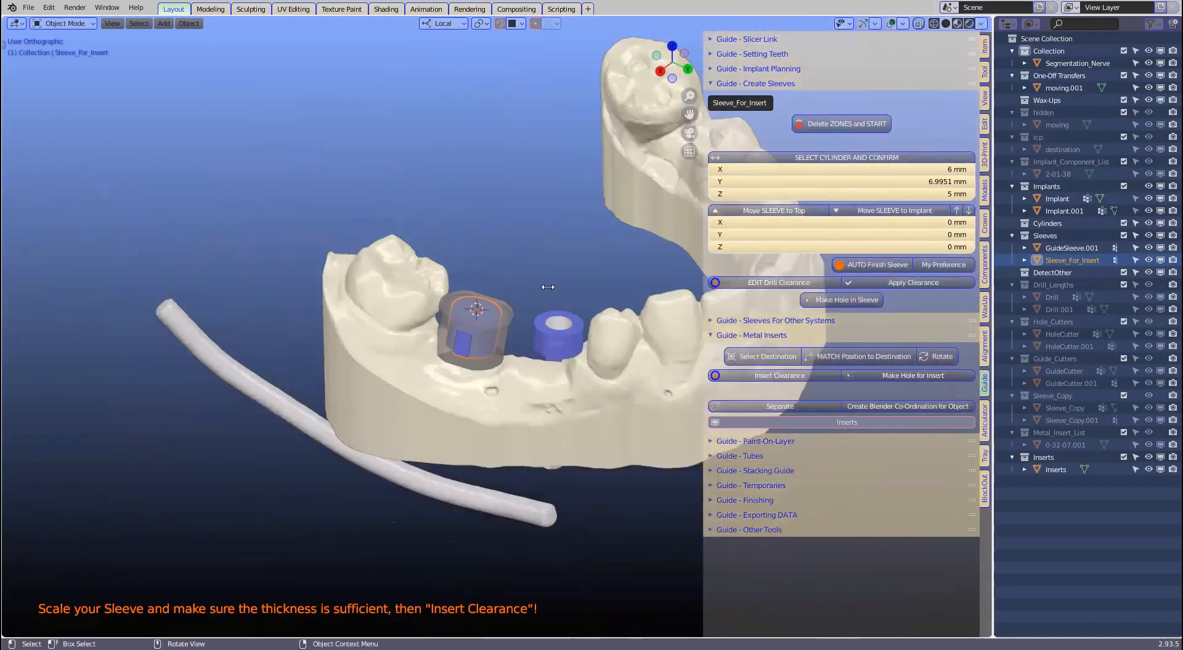
key(ctrl+z)
key(ctrl+z)
scroll(547, 287, down, 8)
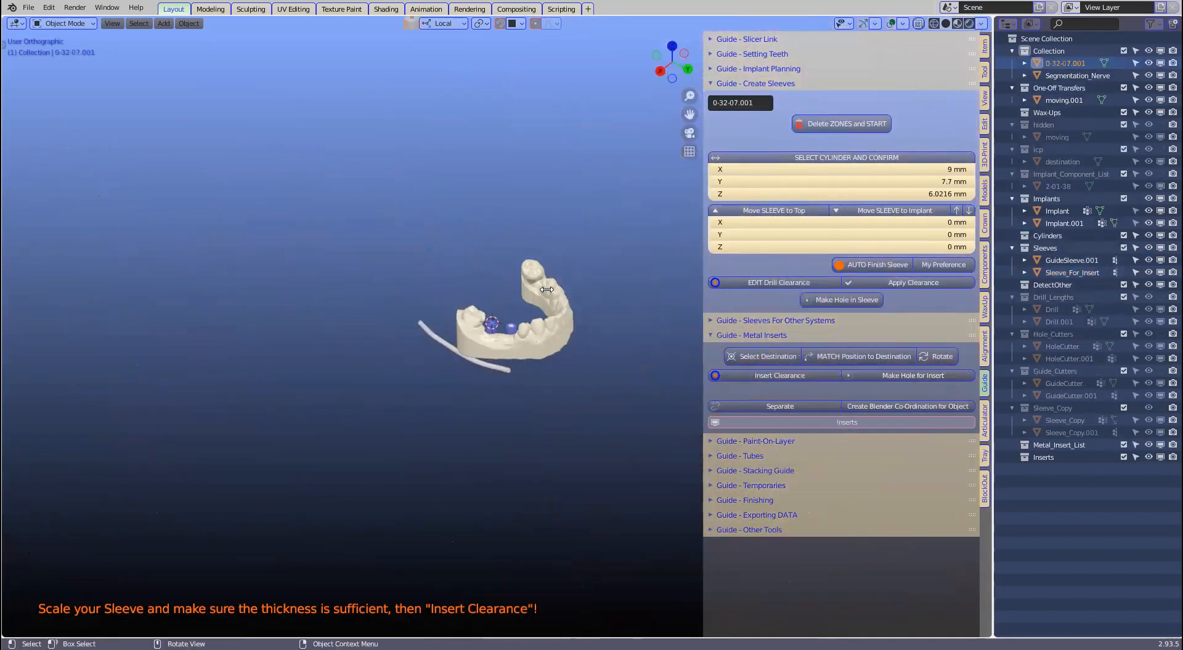
Step: Delete the 0-32-07.001 insert object
key(ctrl+z)
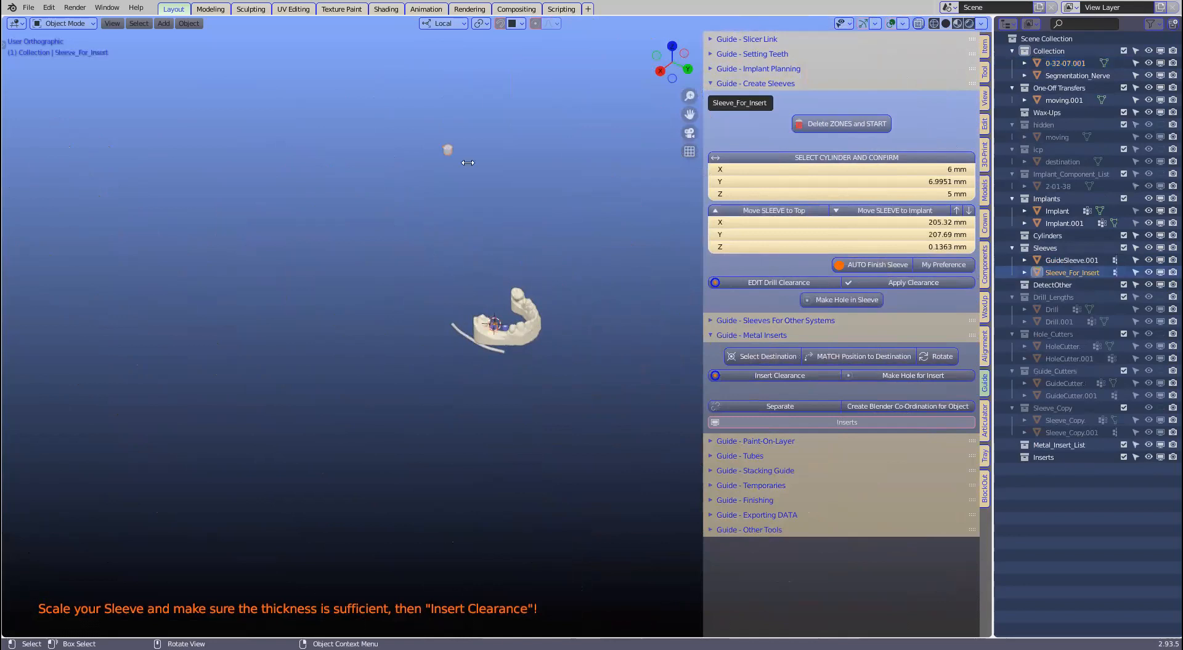
key(x)
click(481, 174)
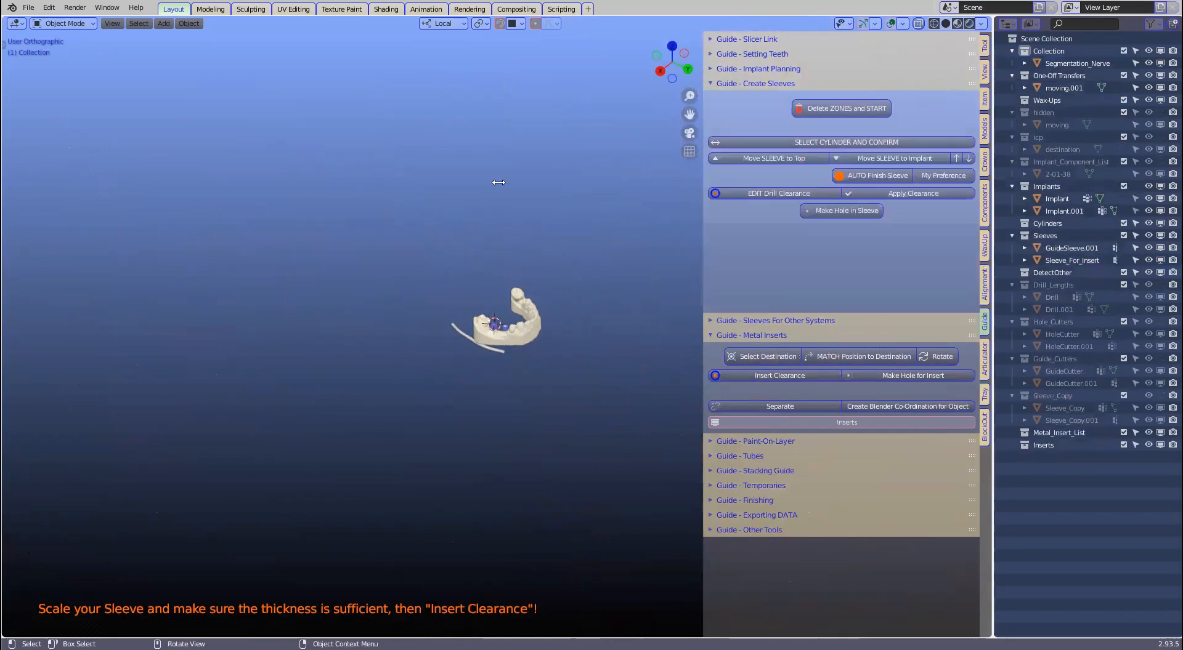
scroll(502, 289, up, 5)
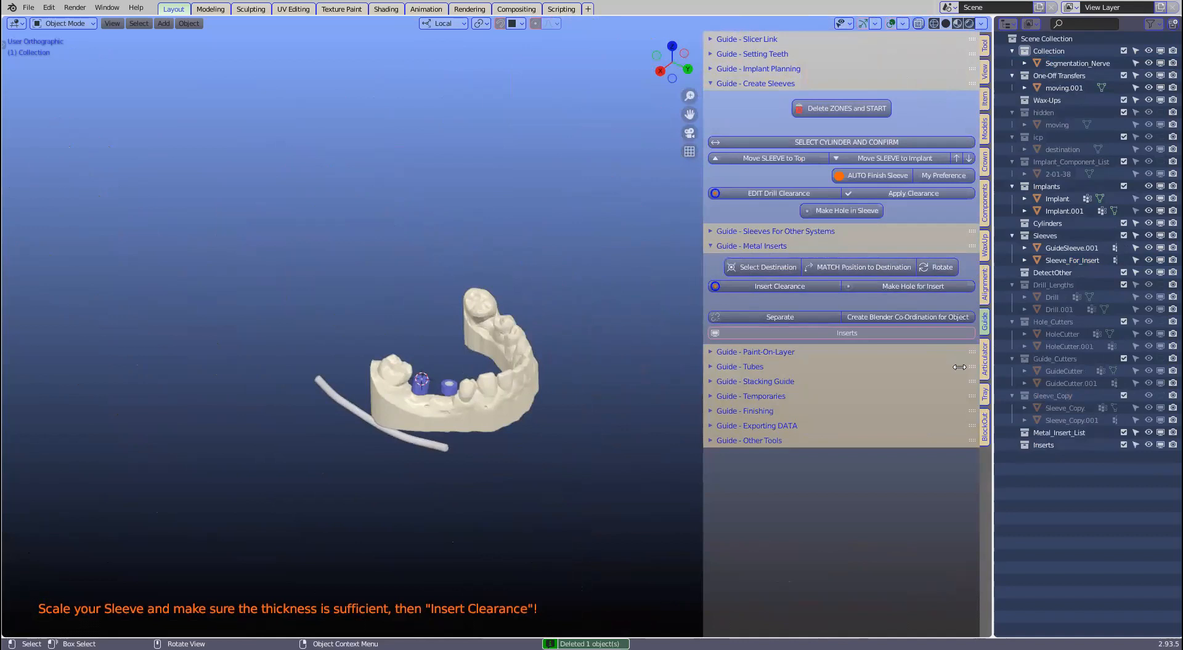
Step: Append the STECO Mis - Standard, Narrow sleeve m,27,15,d400 from the components library
click(984, 202)
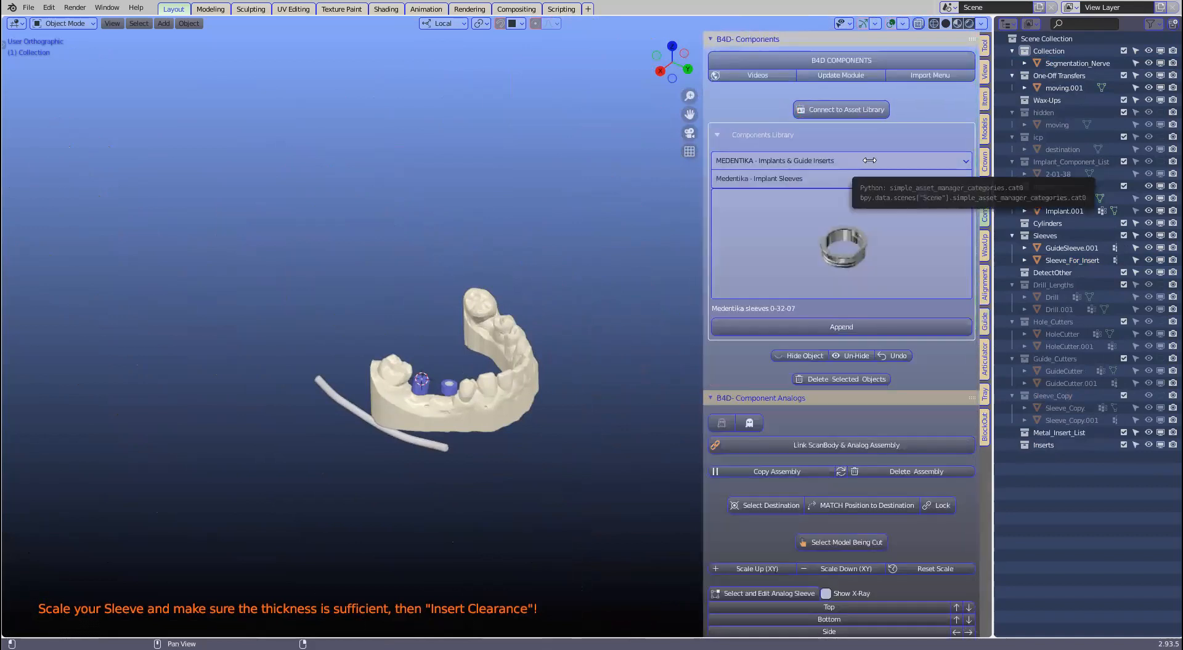
click(869, 160)
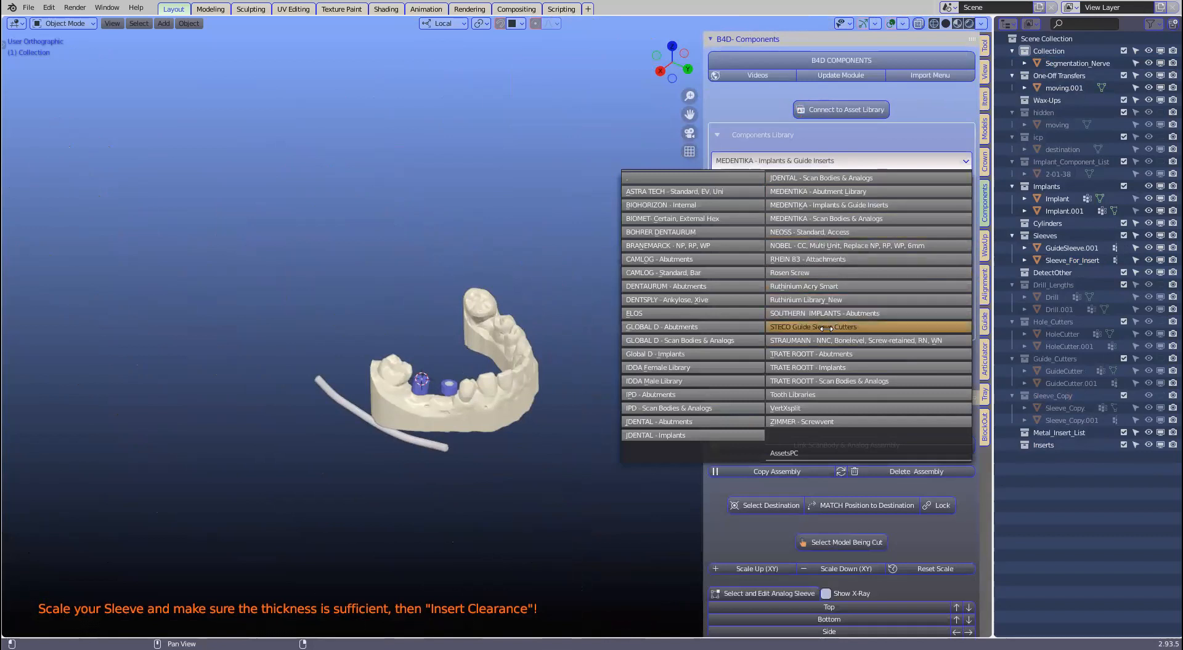
click(807, 327)
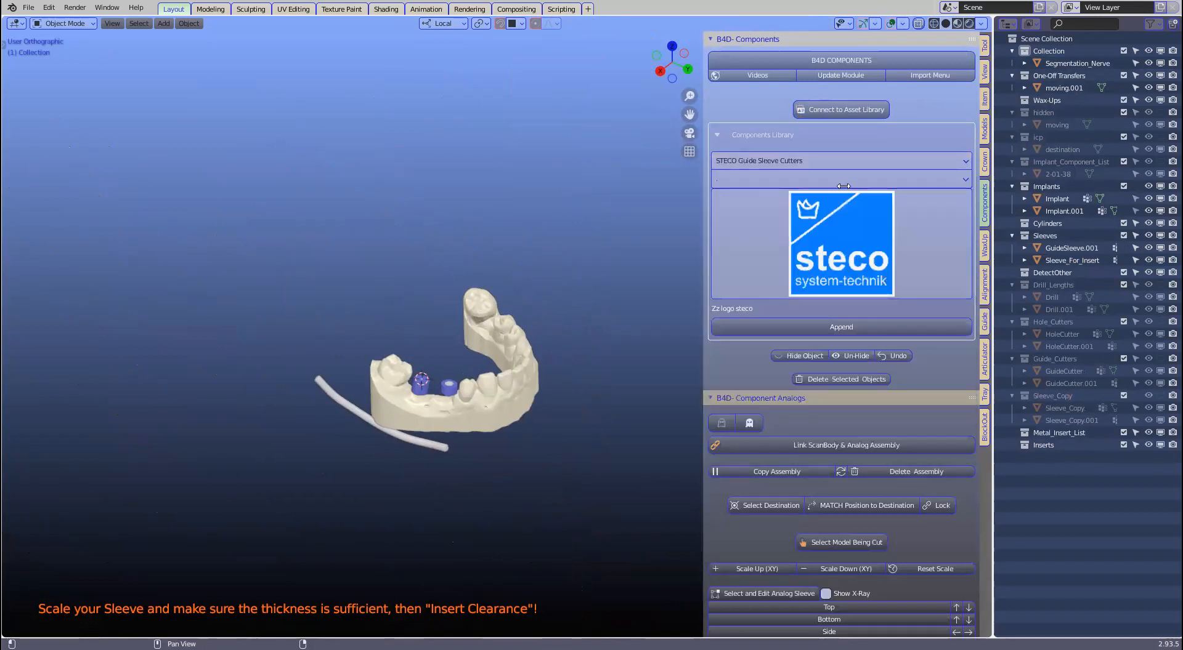
click(841, 180)
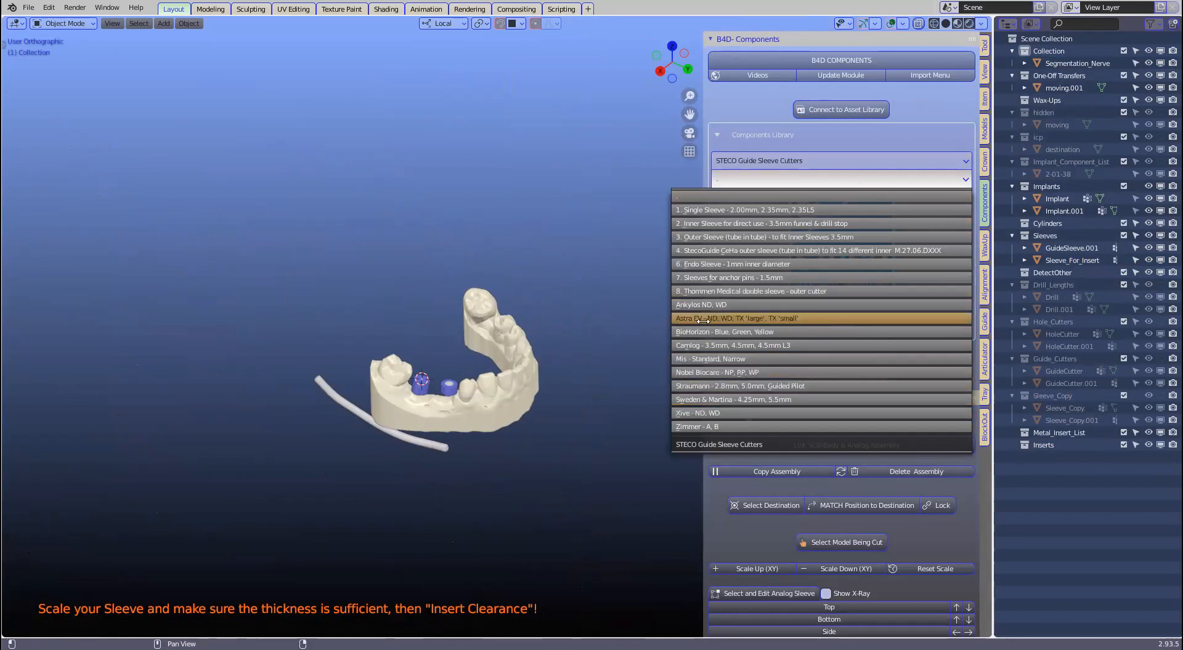
click(746, 359)
click(797, 291)
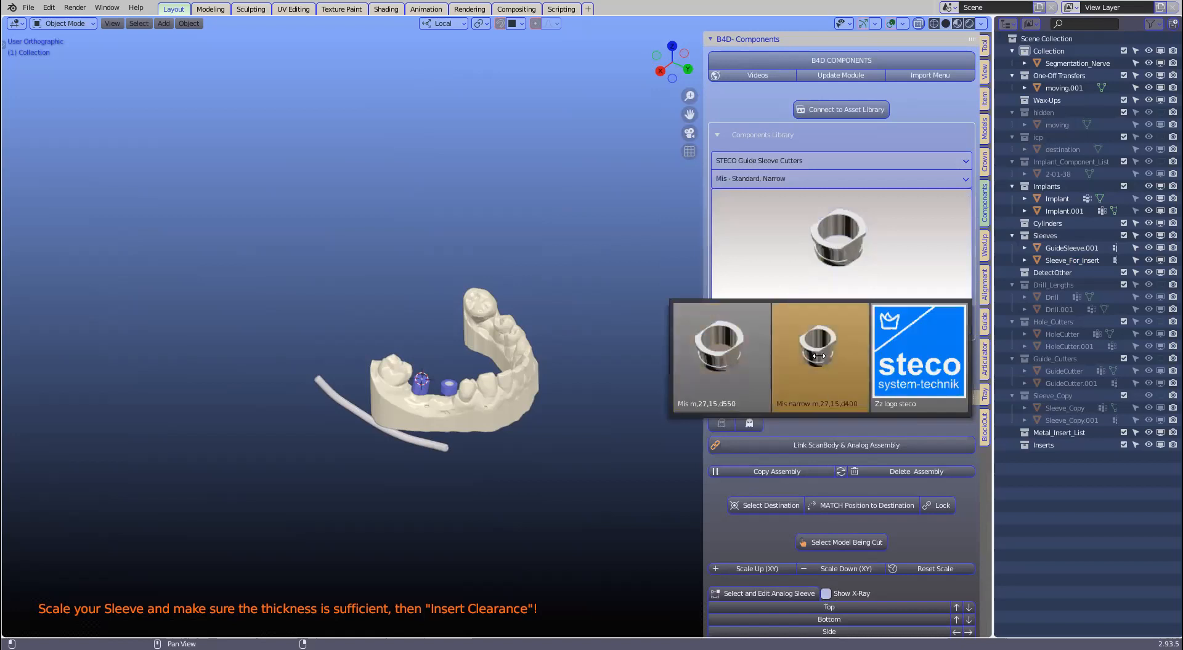
click(809, 335)
click(809, 331)
Step: Frame the jaw and select the newly appended Mis narrow sleeve
scroll(546, 320, down, 3)
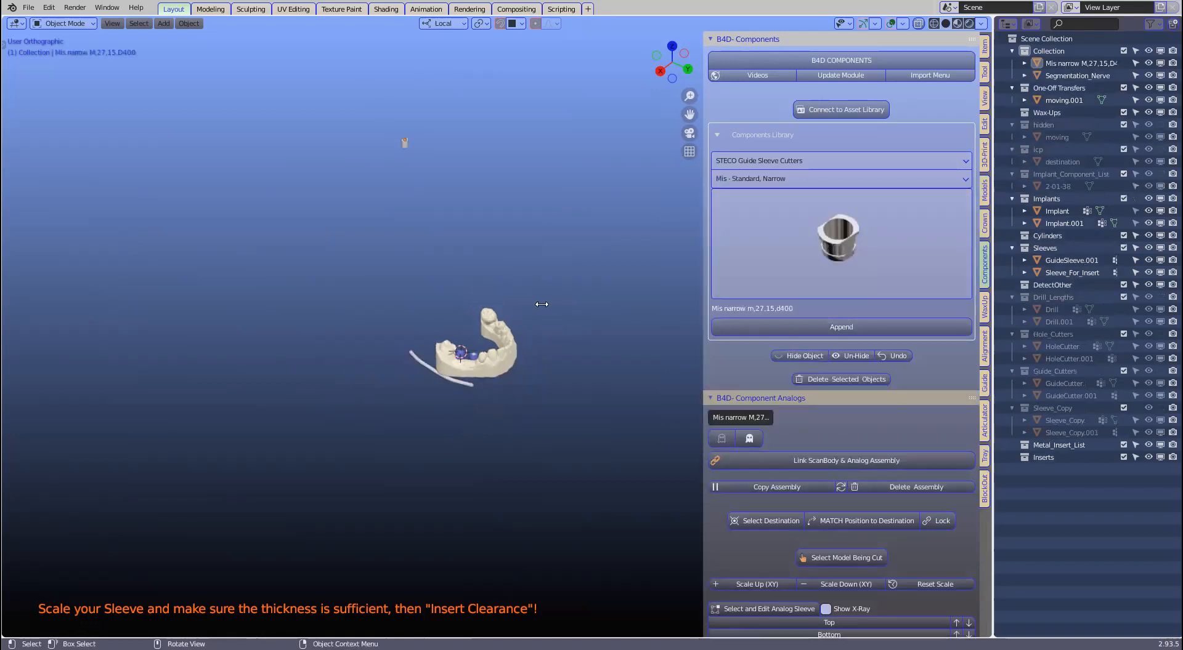
scroll(394, 153, up, 1)
shift+middle_drag(394, 153, 424, 300)
click(417, 250)
shift+middle_drag(500, 341, 491, 264)
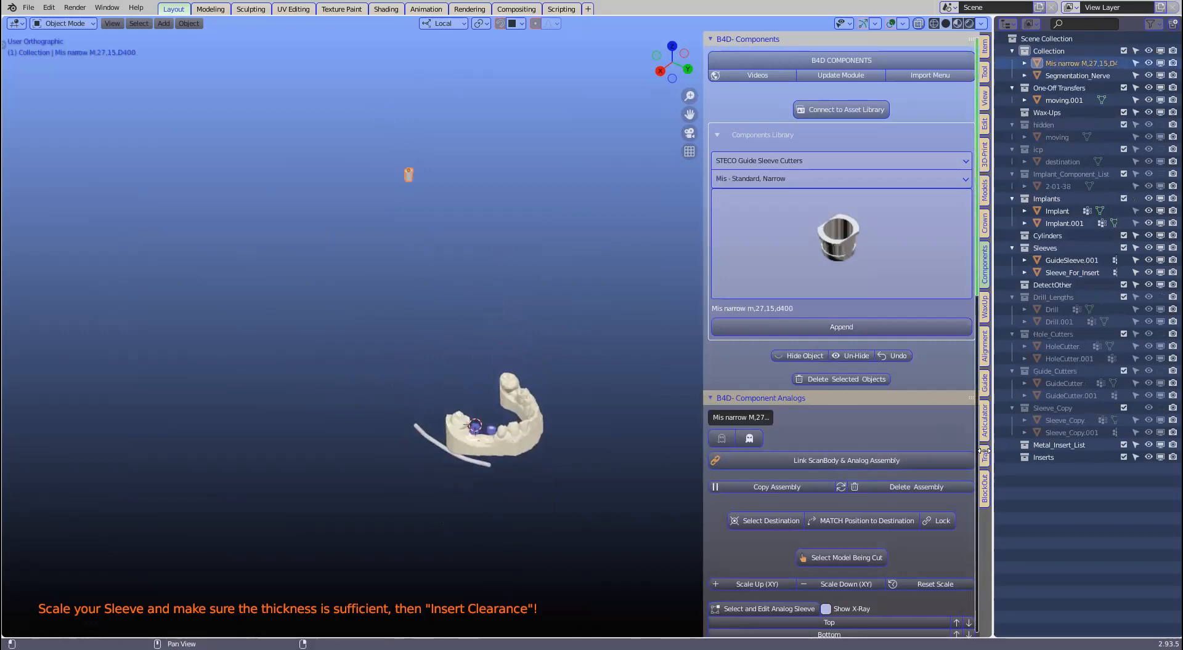
Step: Match the STECO Mis narrow insert's position to Sleeve_For_Insert and zoom in to check the fit
click(984, 384)
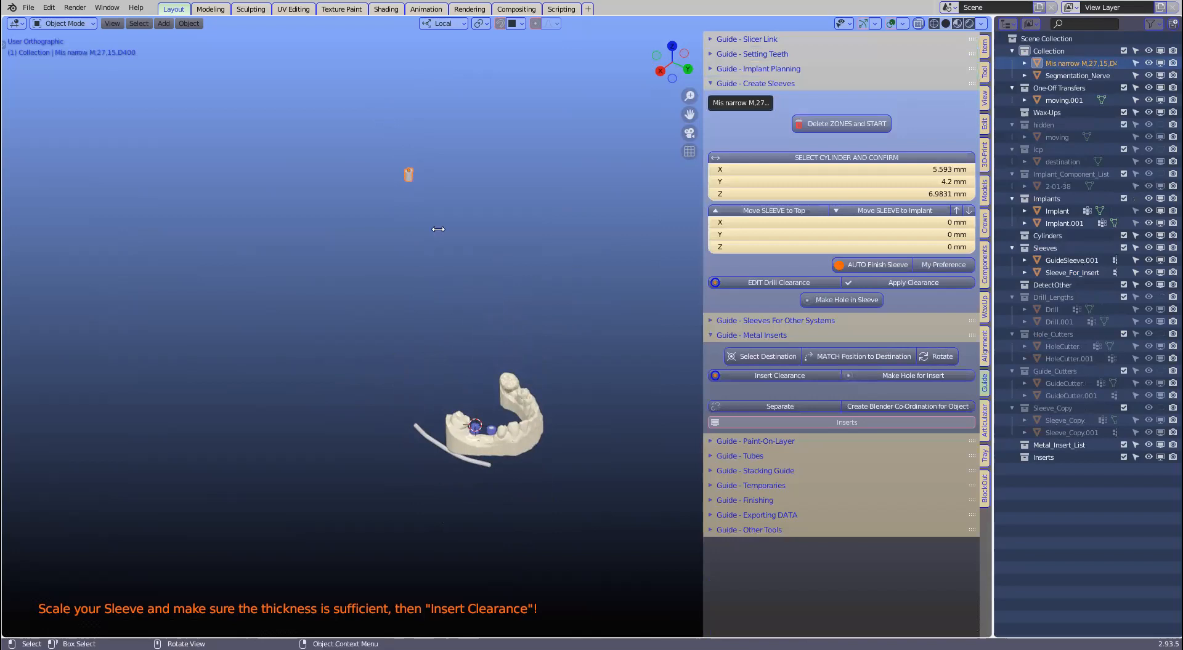
click(491, 419)
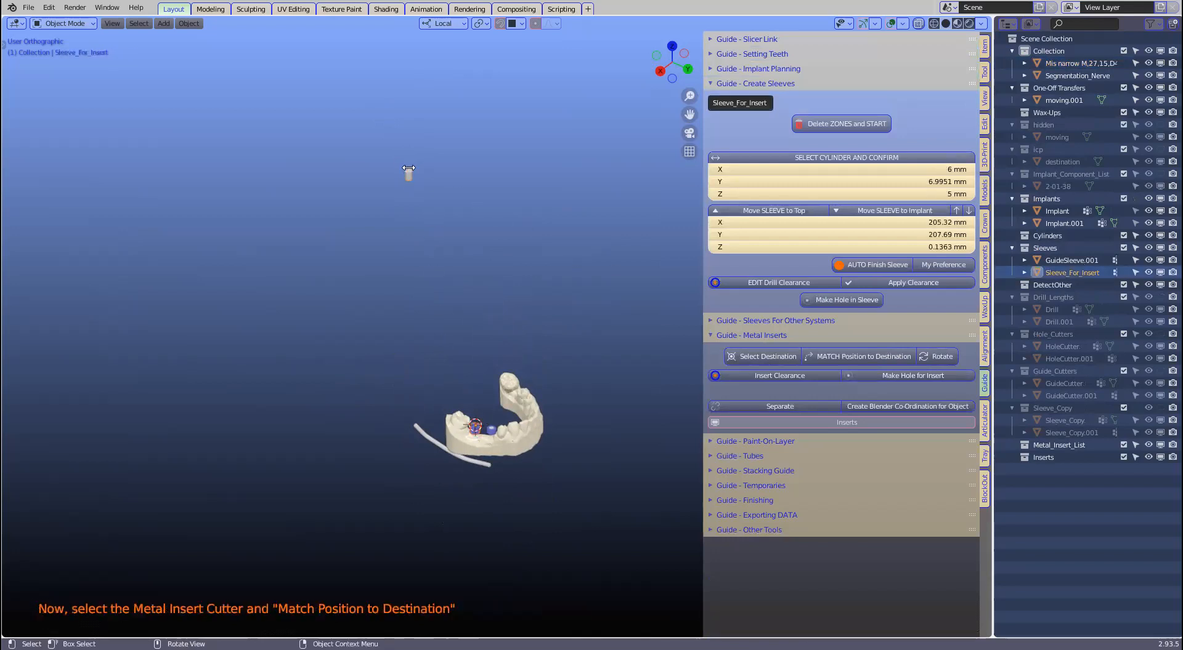
click(407, 170)
click(842, 353)
scroll(579, 438, up, 5)
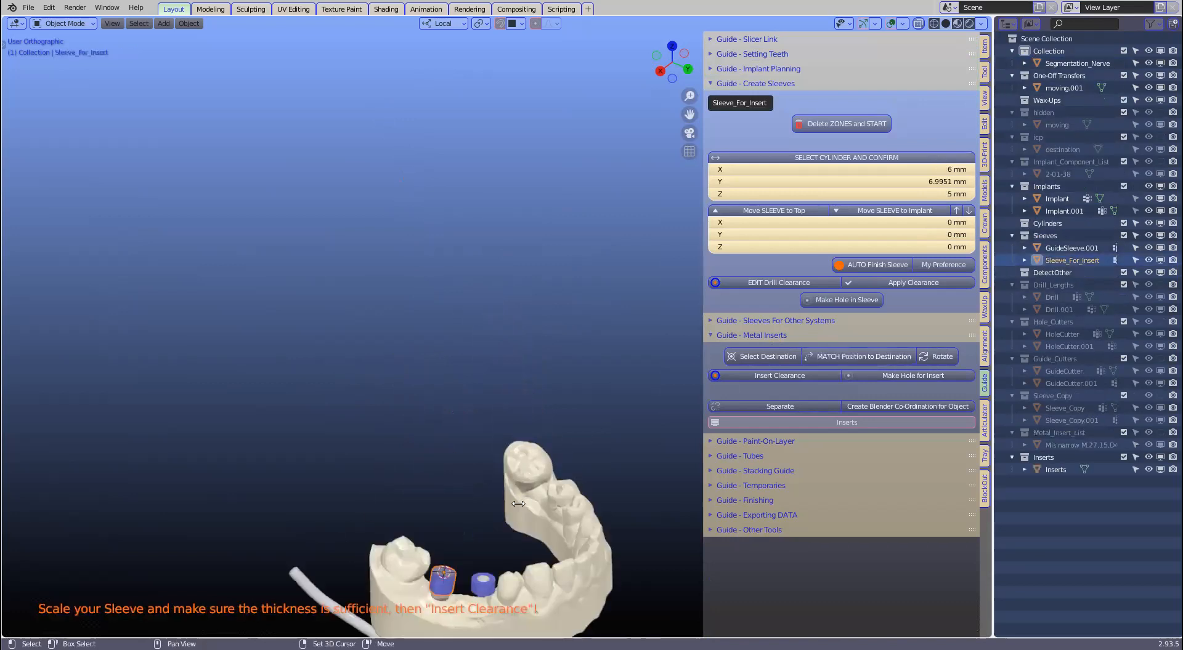
shift+middle_drag(484, 588, 525, 342)
scroll(526, 344, up, 2)
scroll(525, 343, up, 5)
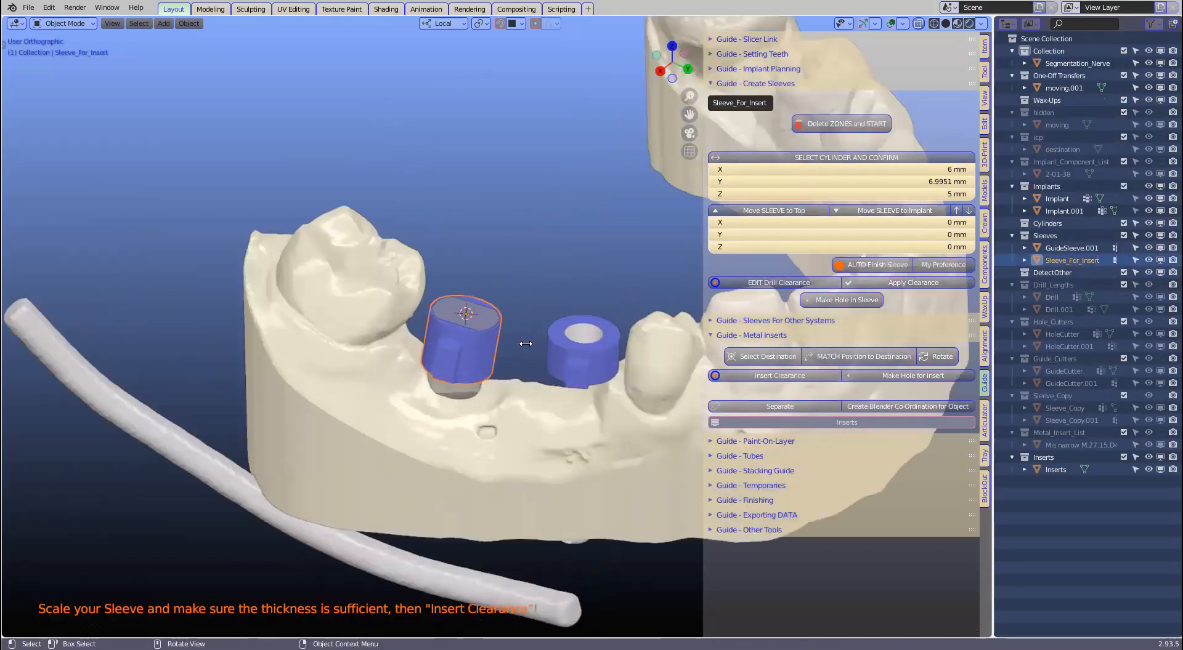
scroll(569, 344, up, 1)
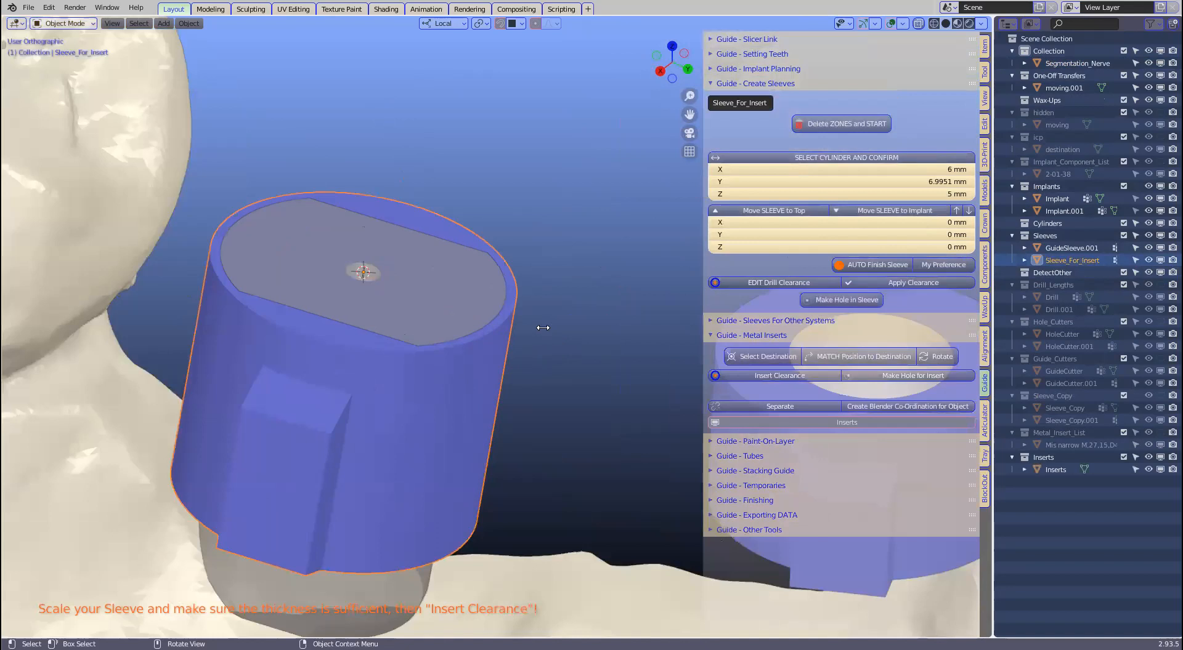
scroll(528, 365, up, 4)
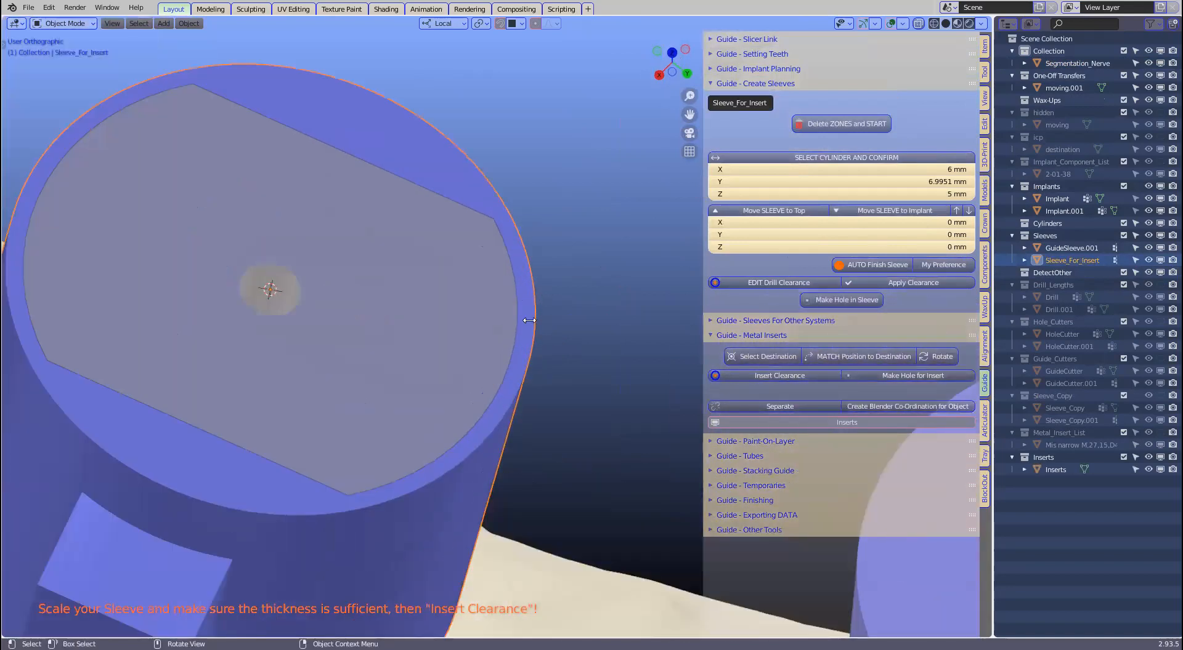
scroll(526, 318, down, 3)
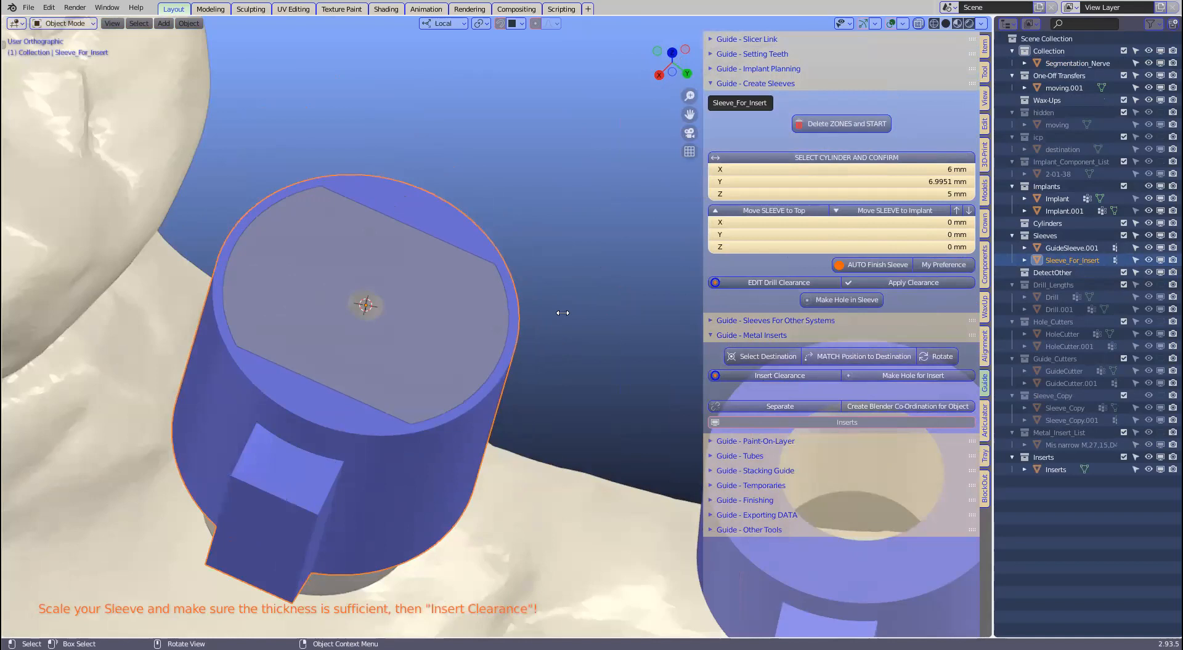
Step: Scale Sleeve_For_Insert up evenly so its wall encloses the metal insert
key(s)
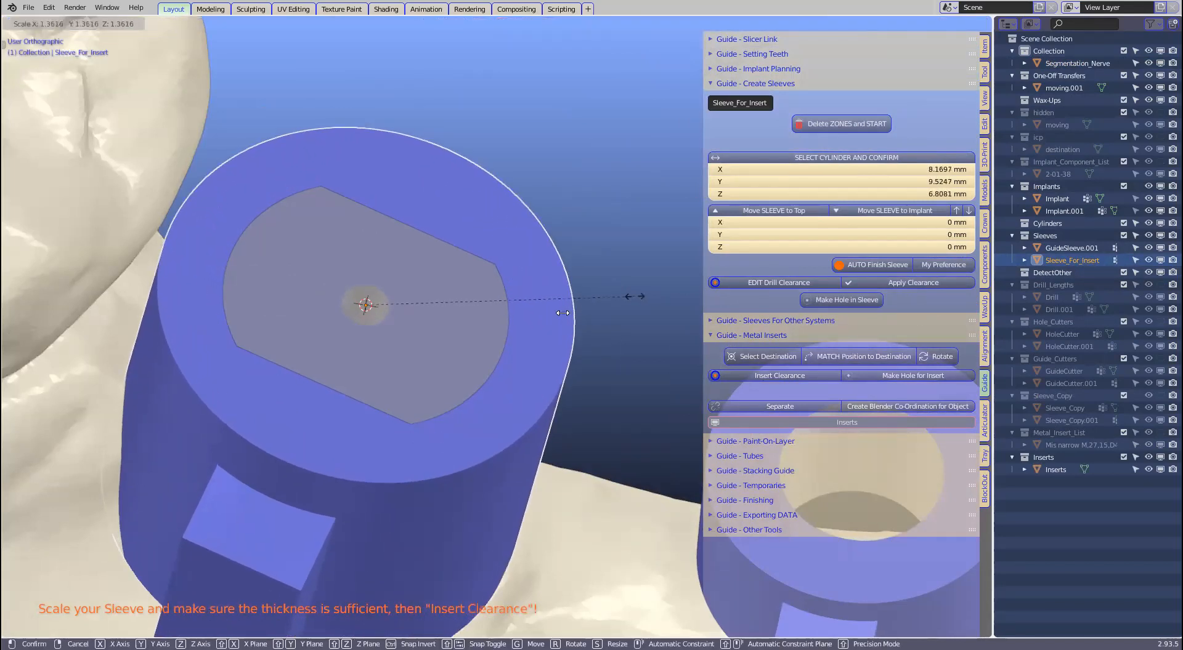
click(540, 310)
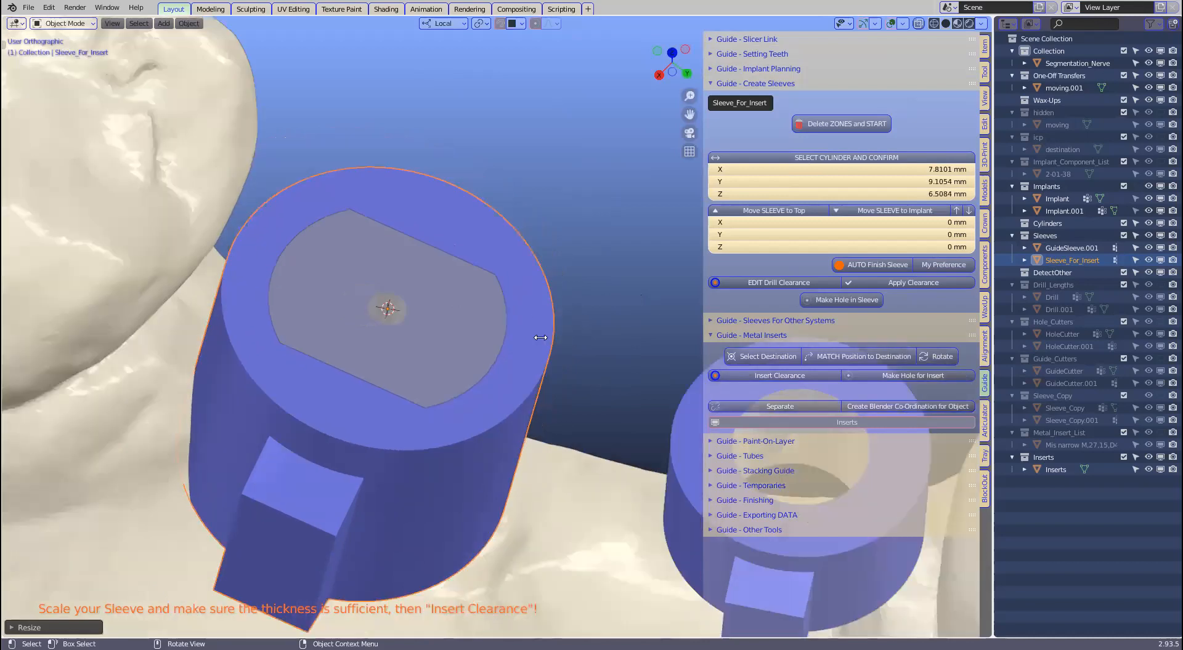
scroll(536, 341, down, 3)
middle_drag(556, 338, 592, 316)
Step: Scale the sleeve down along its local Z axis to about 3.95 mm tall
key(s)
key(z)
key(z)
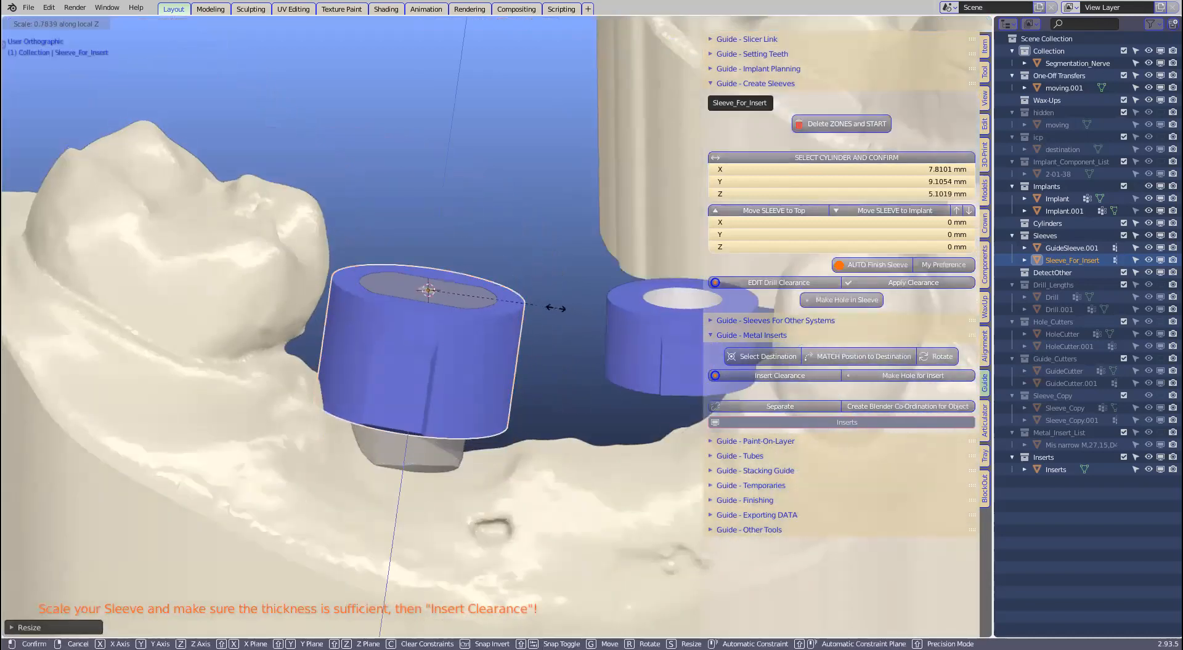
click(528, 303)
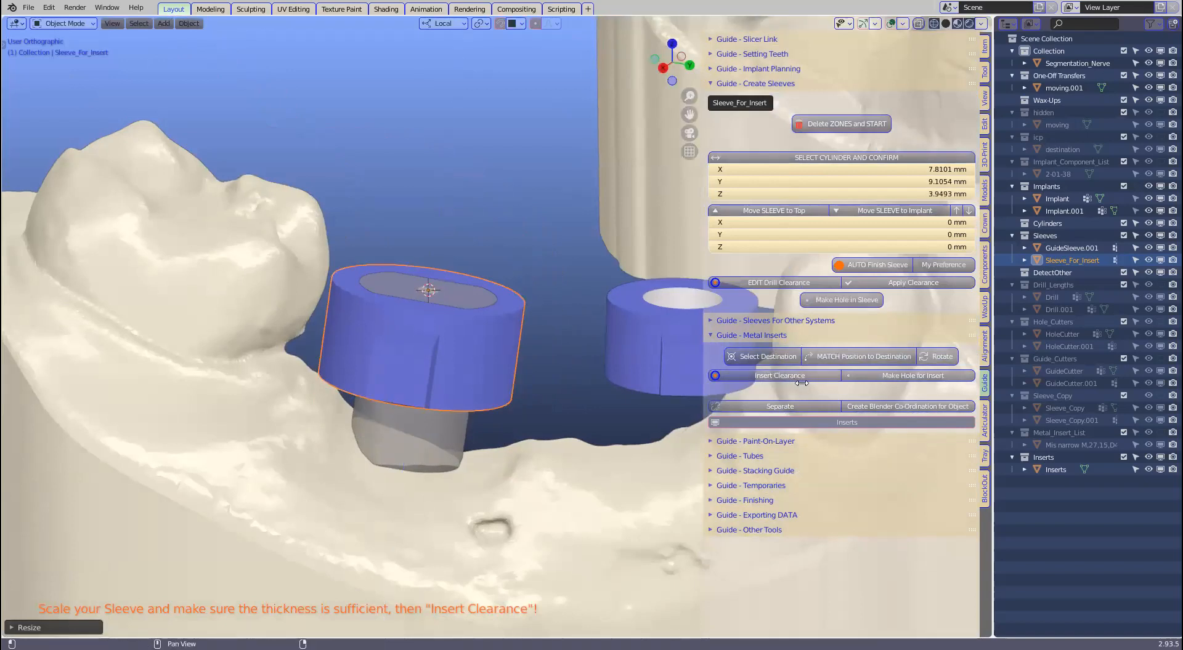
middle_drag(557, 320, 550, 355)
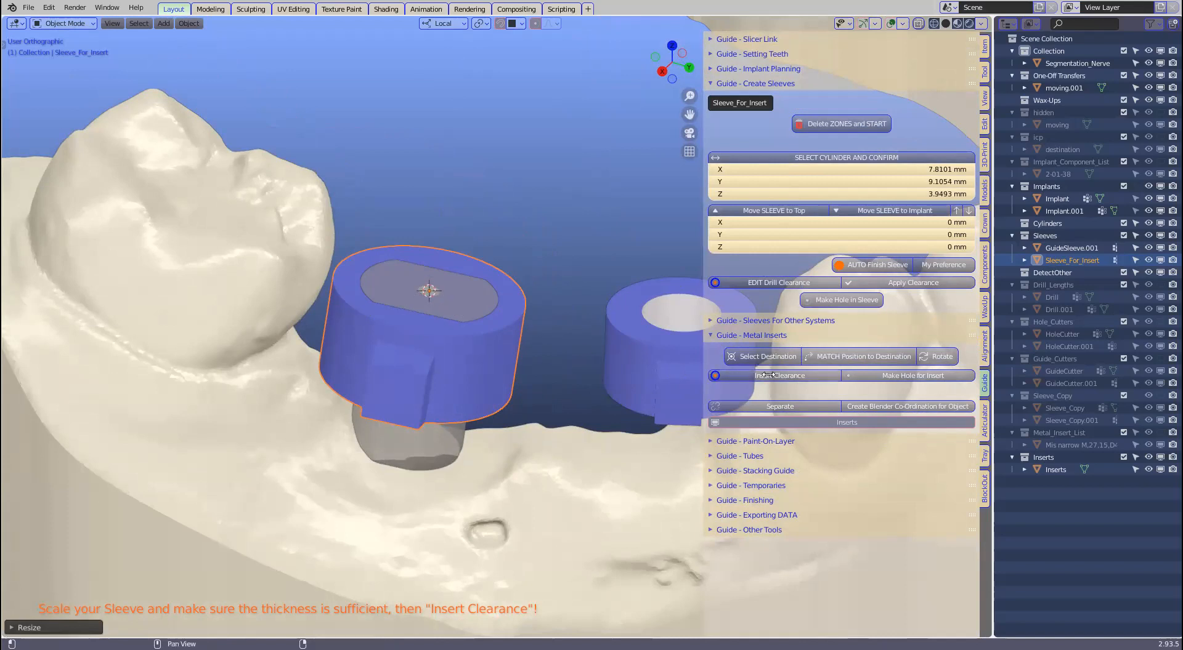
Step: Create a 0.1 mm clearance cutter around the metal insert
click(735, 374)
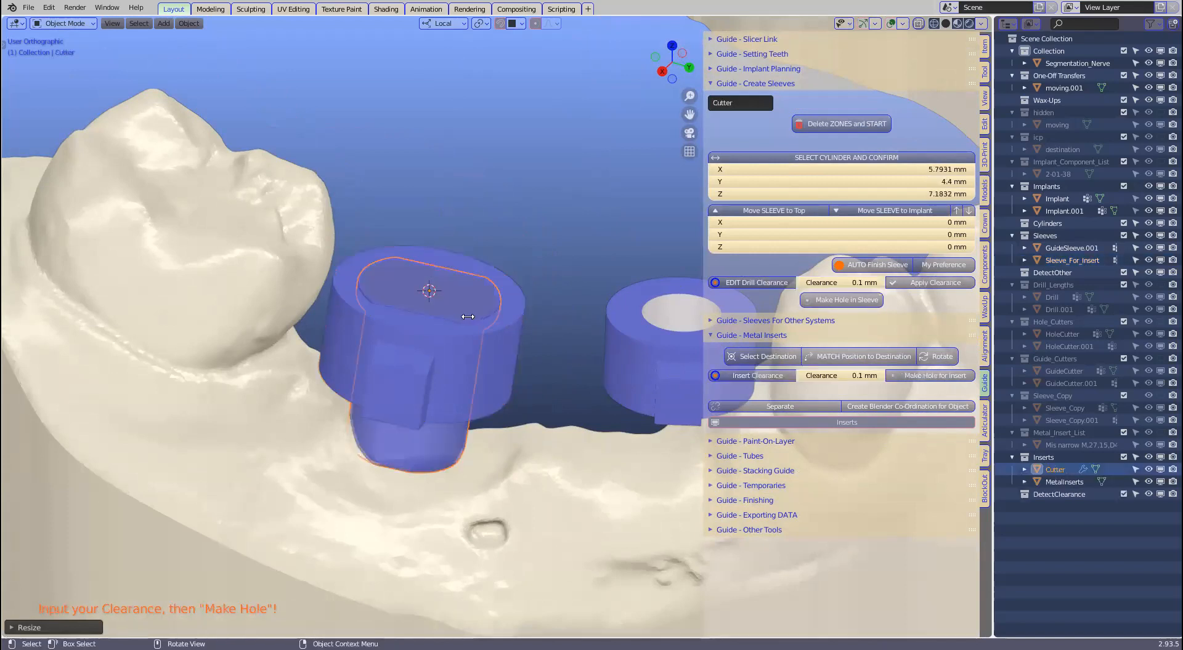
scroll(460, 310, up, 2)
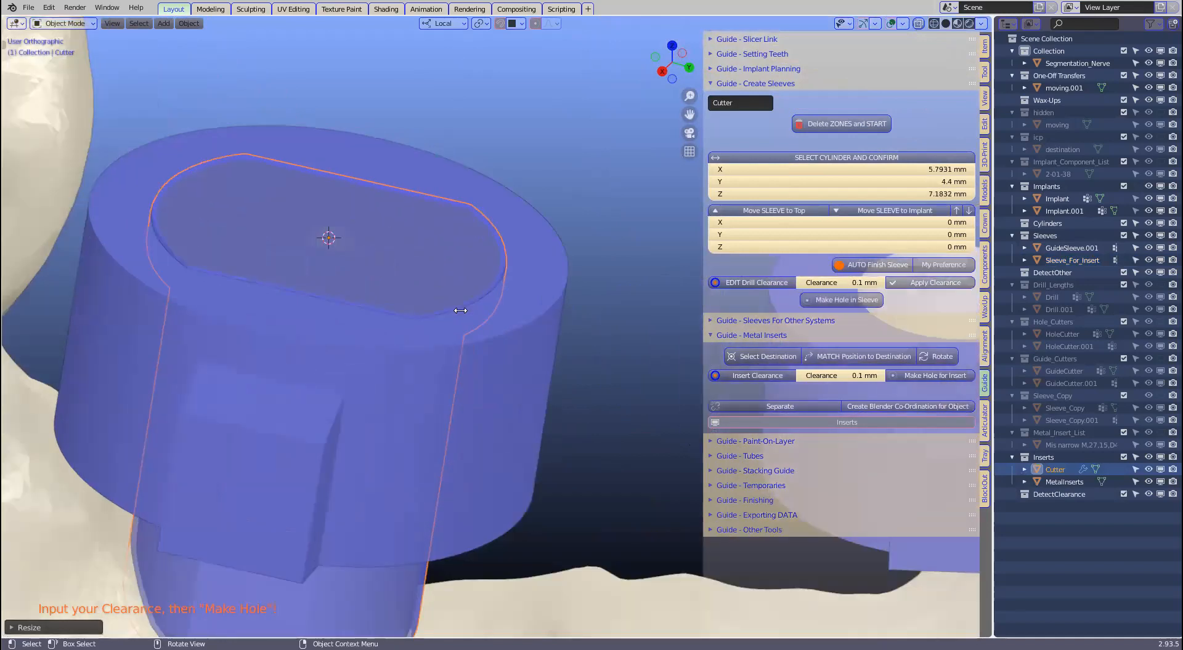
scroll(460, 310, down, 1)
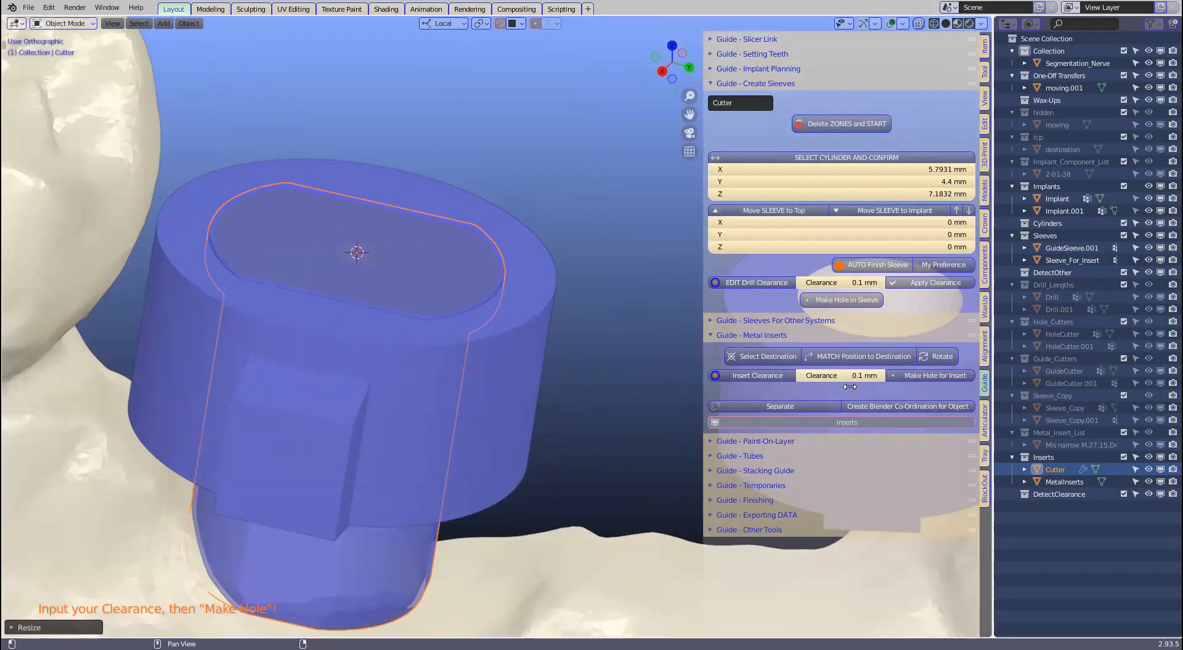
Step: Cut the insert slot into the sleeve, producing GuideSleeve, and inspect the hole from above
click(922, 374)
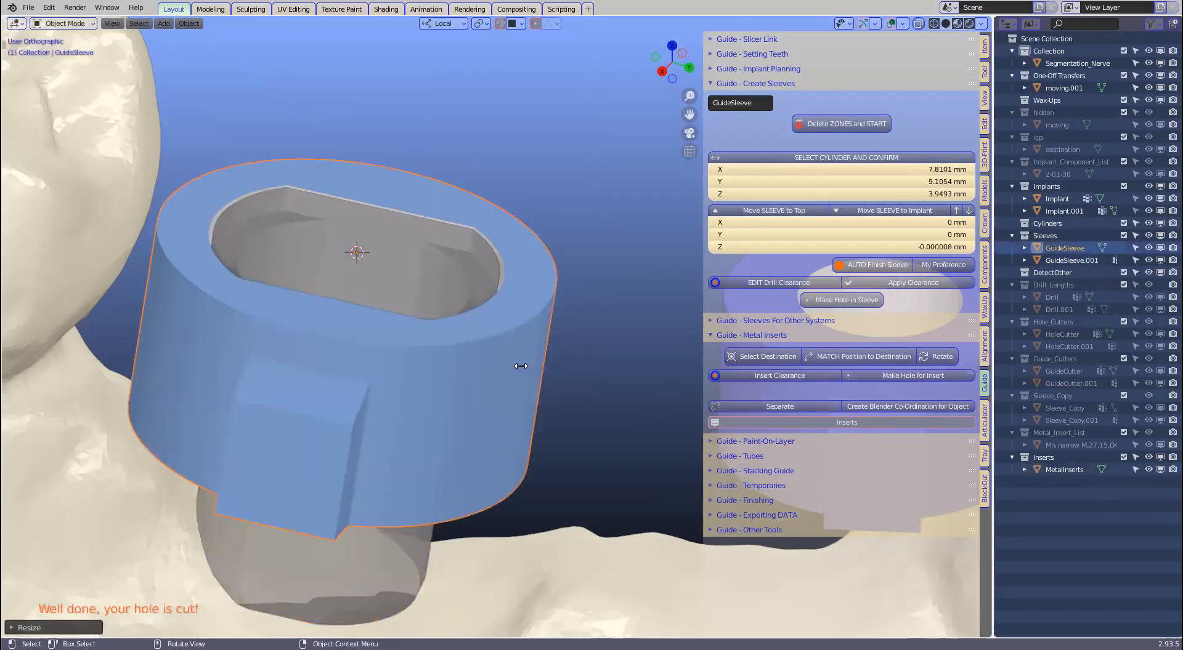
middle_drag(499, 342, 450, 404)
middle_drag(446, 473, 454, 287)
scroll(495, 362, up, 4)
scroll(373, 338, down, 5)
mouse_move(714, 331)
middle_down()
mouse_move(696, 318)
mouse_move(646, 323)
mouse_move(711, 331)
mouse_move(709, 315)
mouse_move(709, 327)
middle_up()
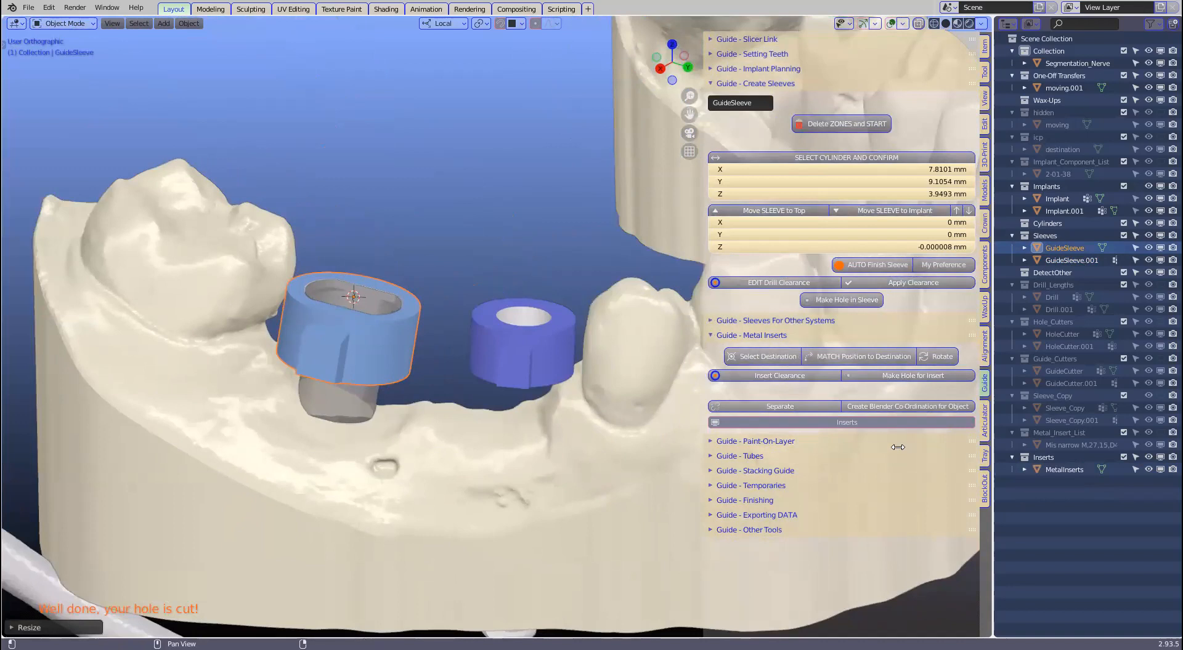
Step: Move MetalInserts into the 'hidden' collection, then select the jaw model
click(334, 395)
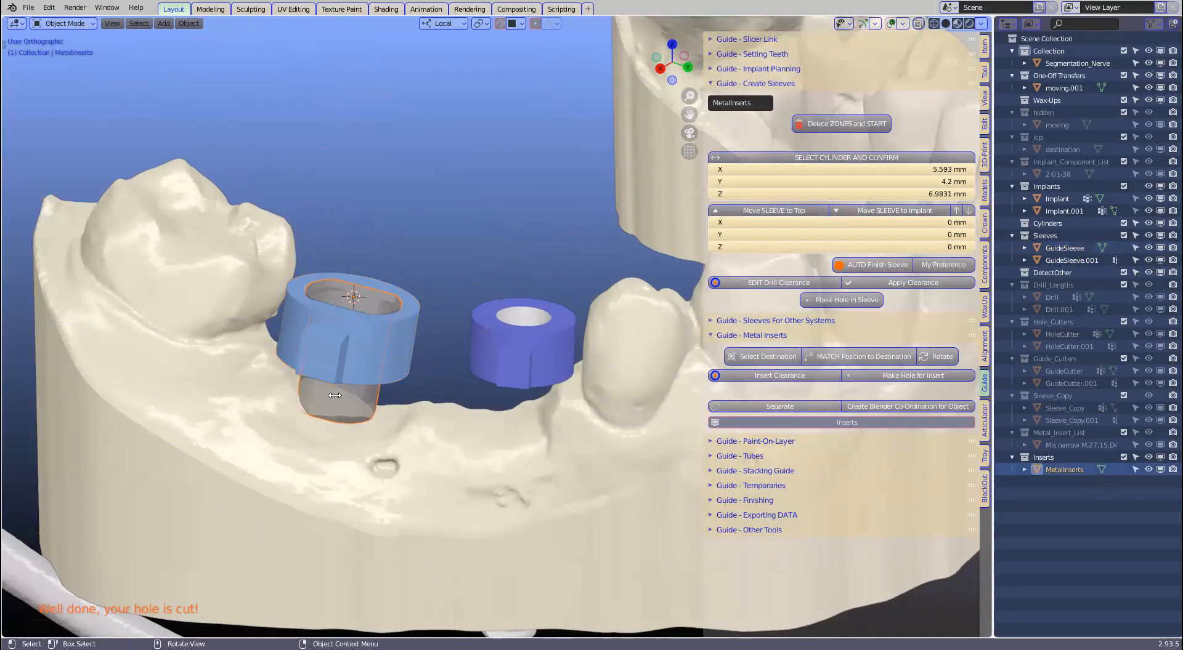
key(m)
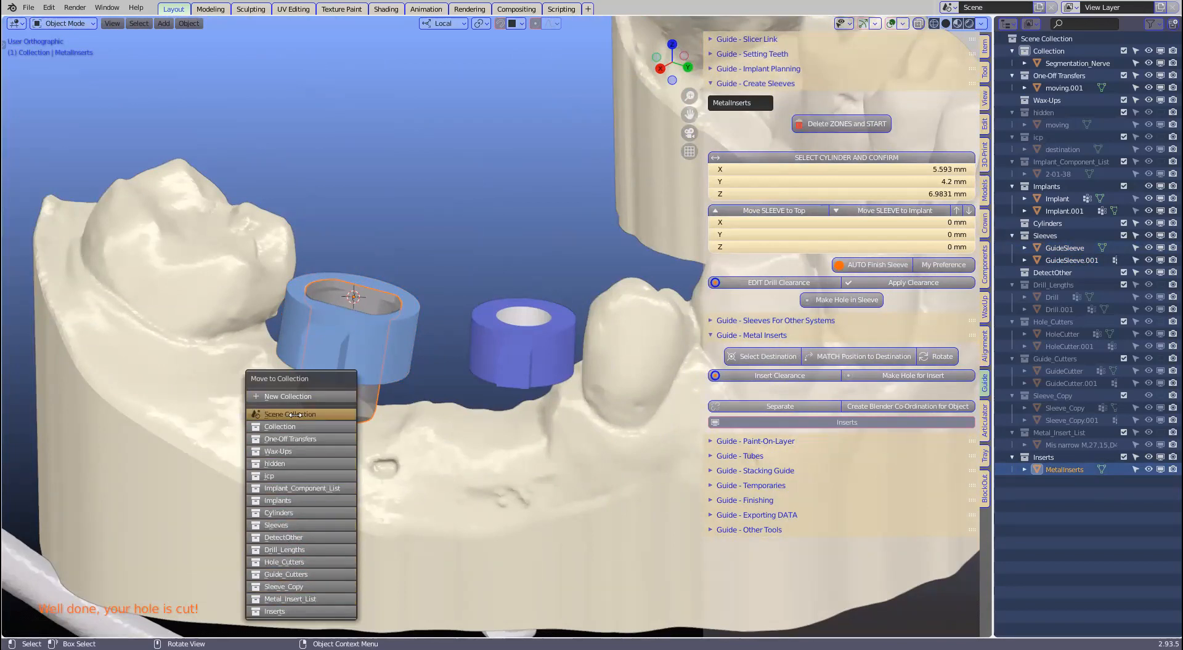
click(283, 460)
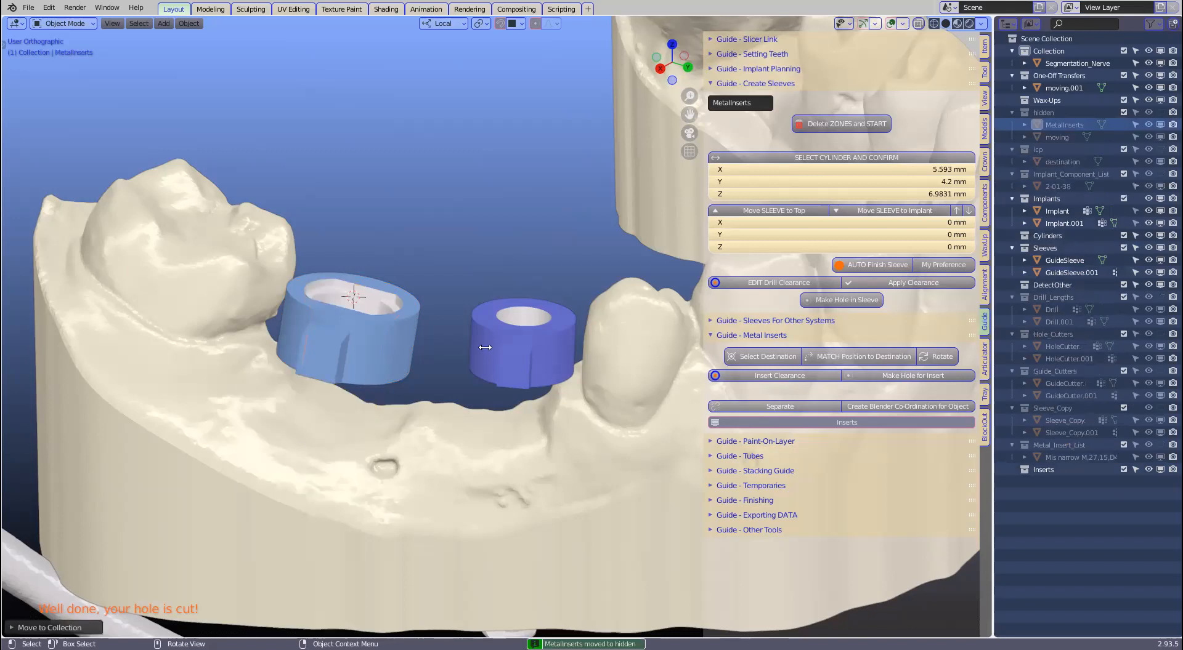
scroll(484, 347, down, 2)
middle_drag(526, 388, 506, 399)
mouse_move(385, 417)
middle_down()
mouse_move(253, 484)
mouse_move(388, 418)
middle_up()
scroll(511, 443, down, 1)
click(511, 444)
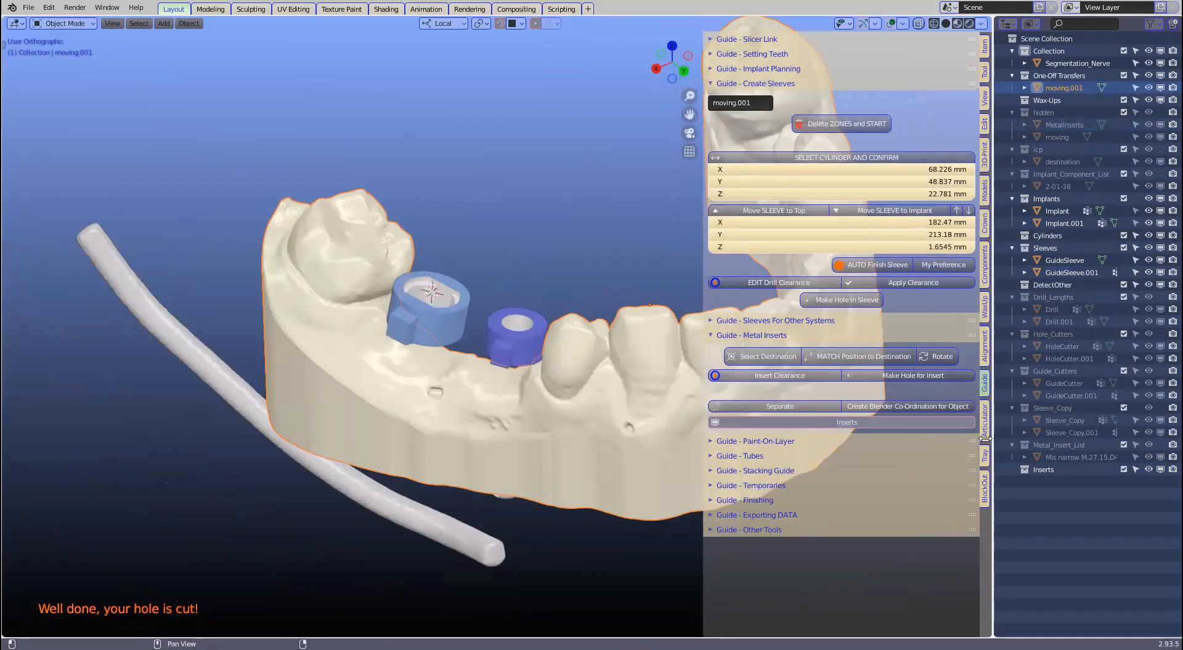
Step: In BlockOut, name the jaw lower and create a 0.2 mm Offset_Model, widening the sidebar
click(985, 486)
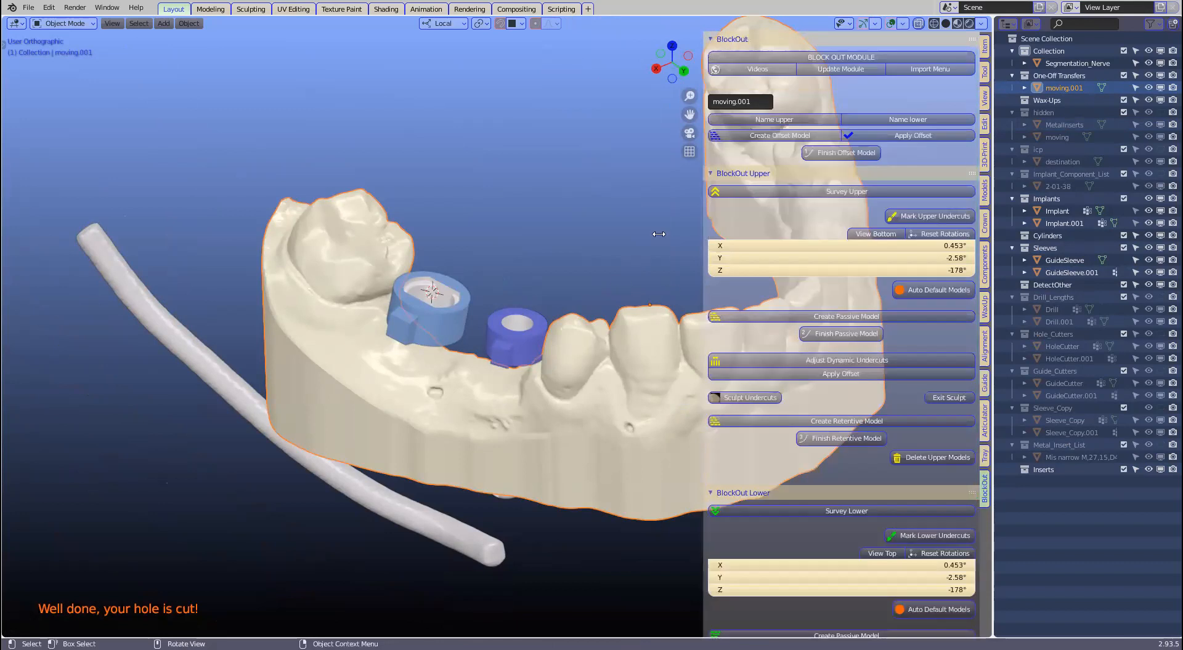
click(907, 119)
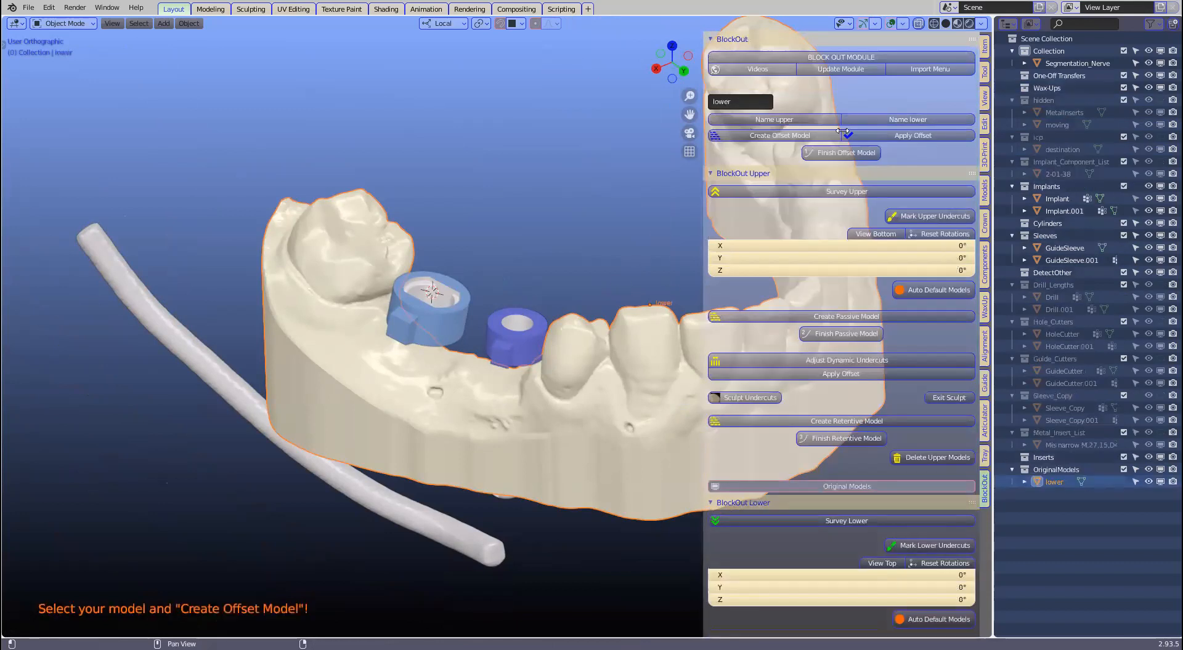
click(784, 135)
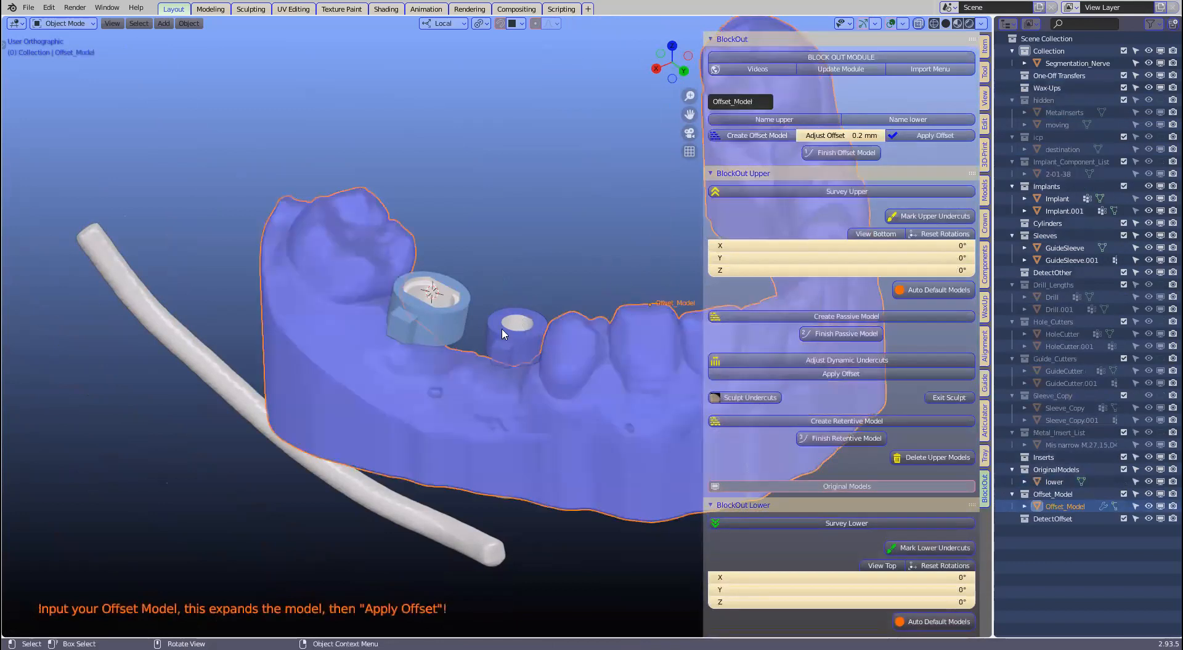
scroll(409, 404, up, 5)
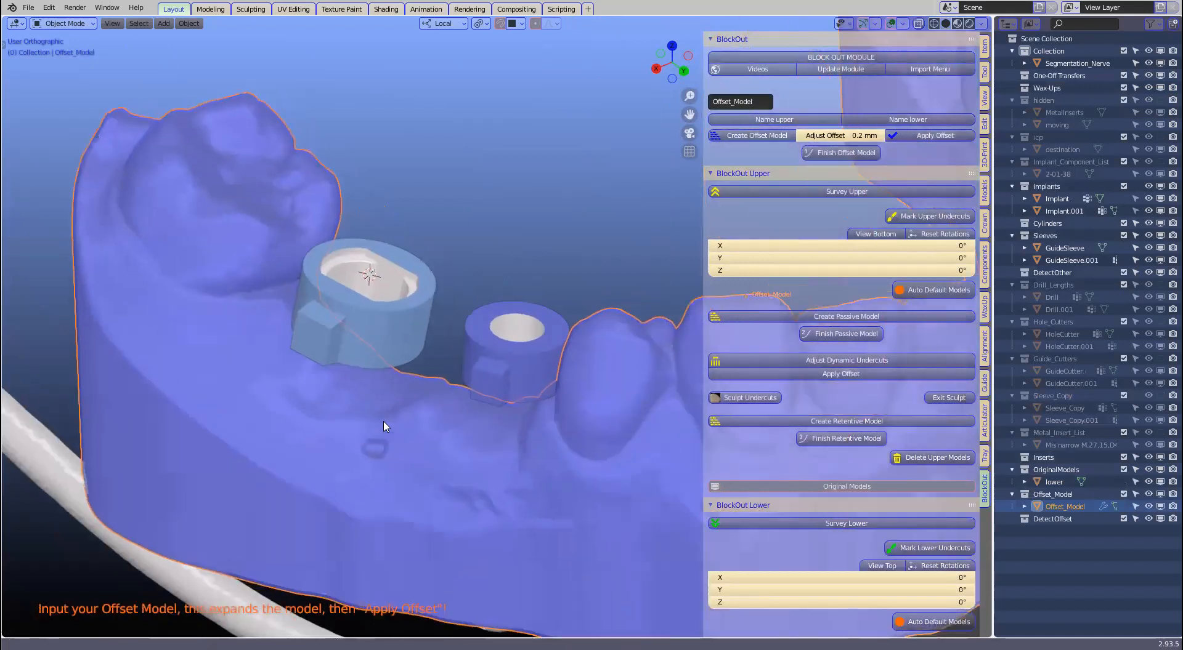
shift+middle_drag(418, 405, 337, 449)
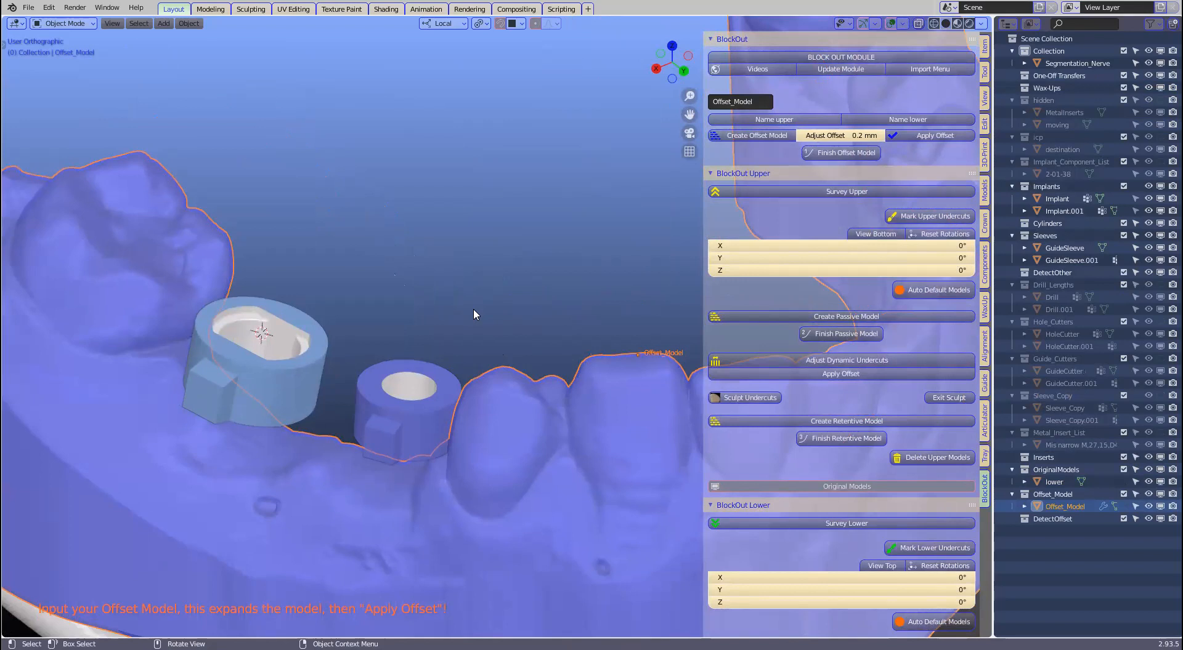
scroll(449, 368, down, 1)
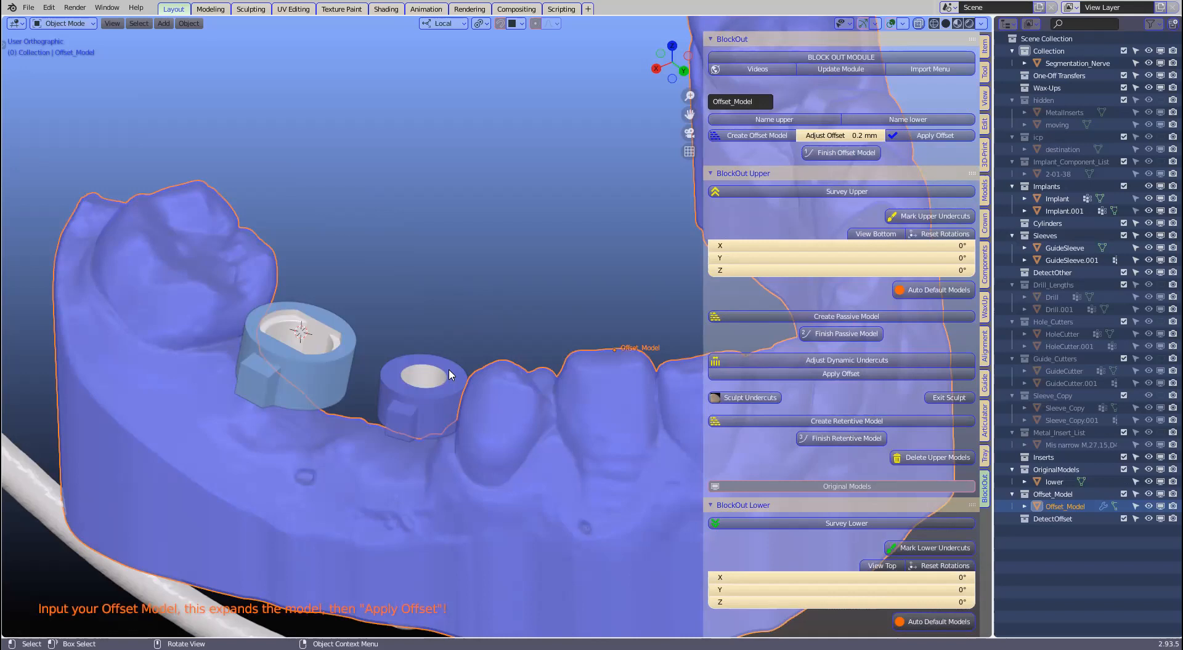
drag(981, 206, 1146, 205)
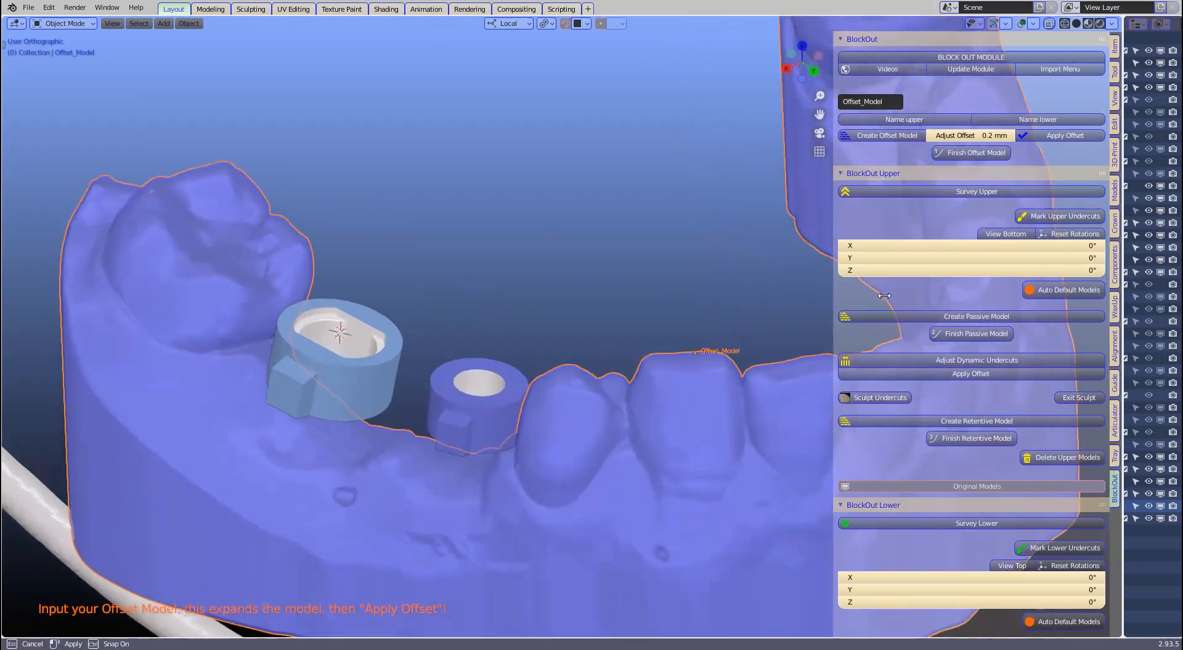
drag(865, 299, 735, 331)
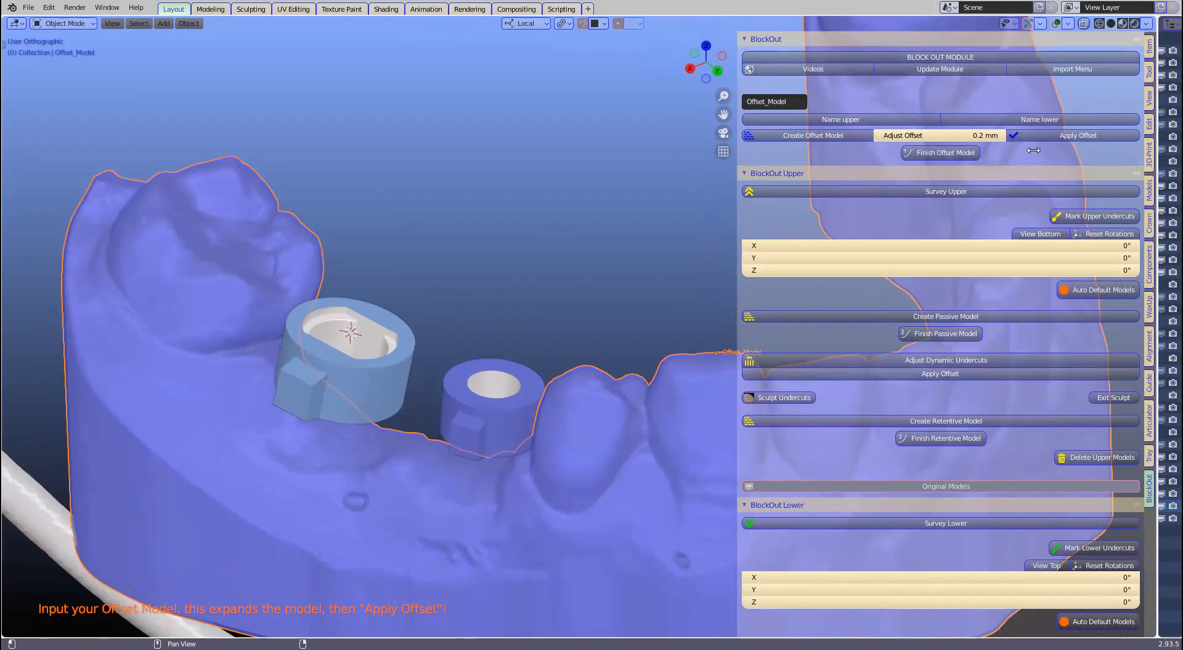
Step: Apply the 0.2 mm offset to the jaw and finish the OffsetMODEL at 0.2 mm voxel size
click(1061, 133)
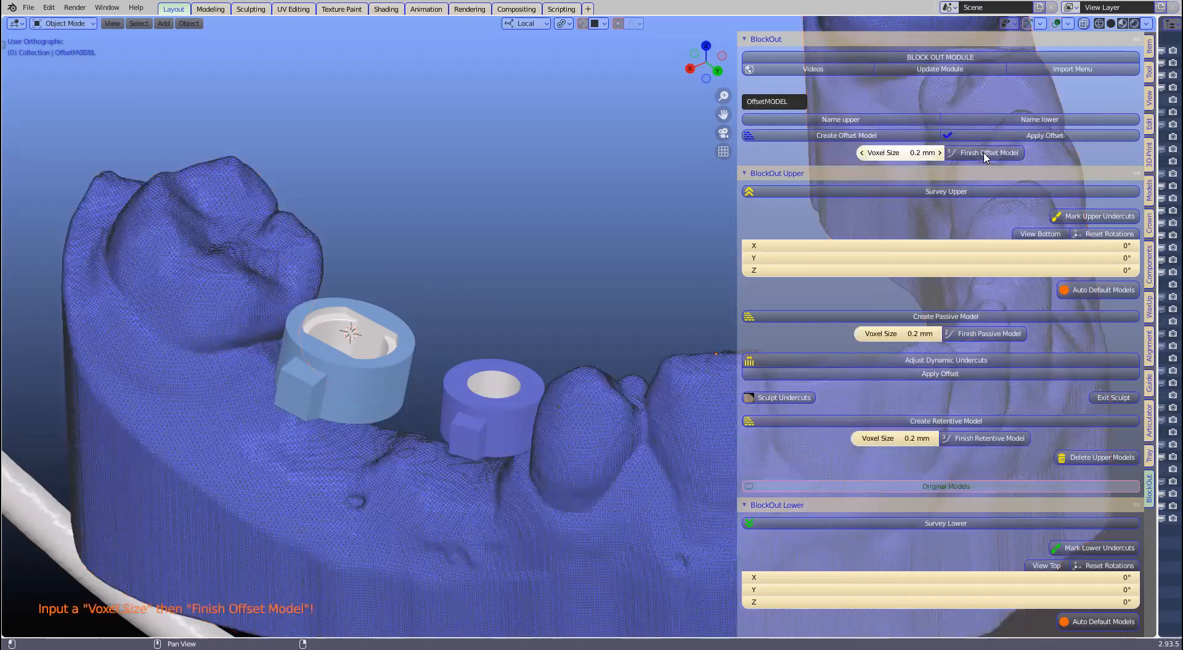
click(953, 154)
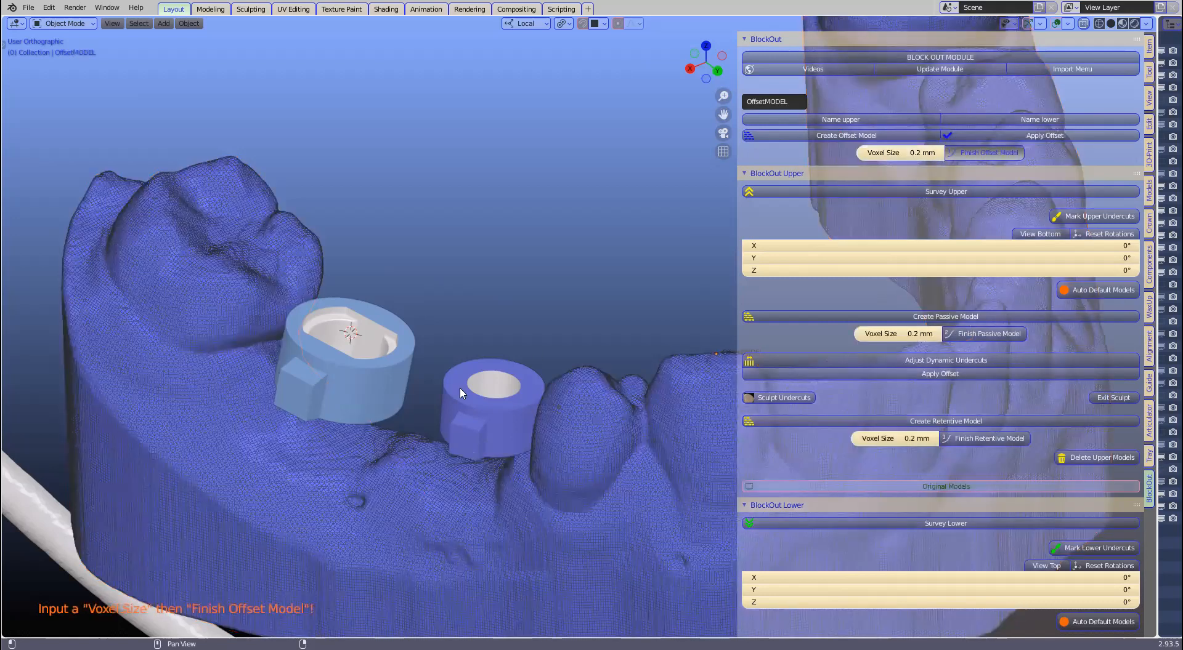
scroll(463, 393, down, 2)
Step: Survey the lower model and tilt it to about X 0.576°, Y 6.88°, Z 0.0346°
scroll(967, 319, down, 5)
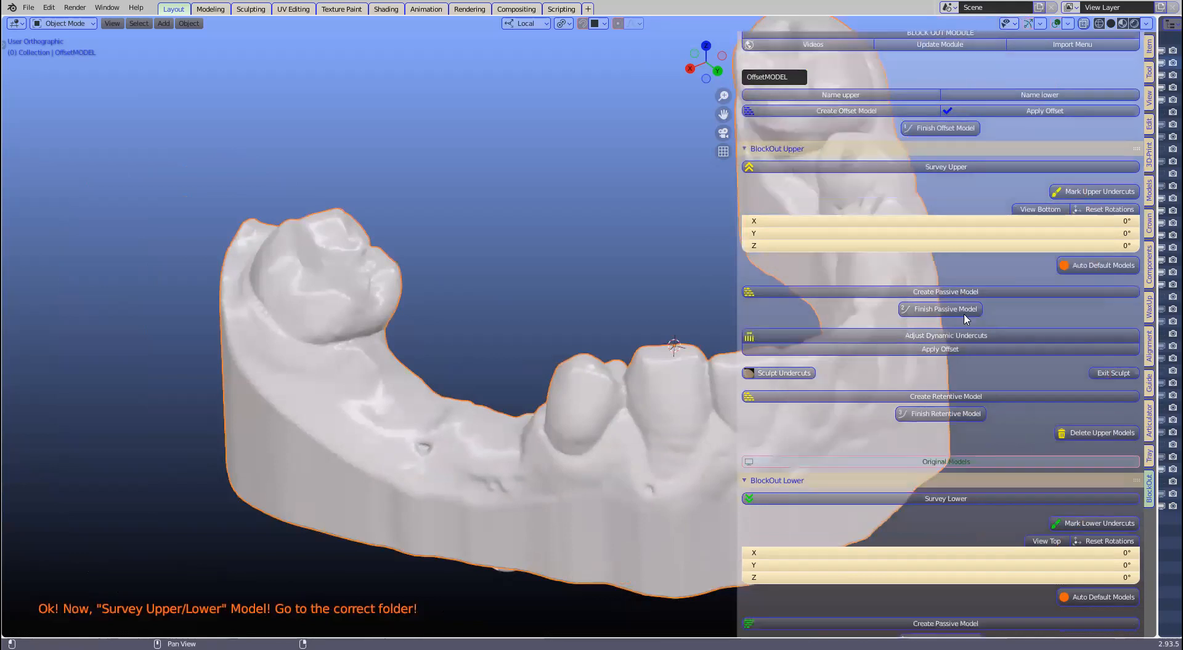
scroll(965, 319, down, 3)
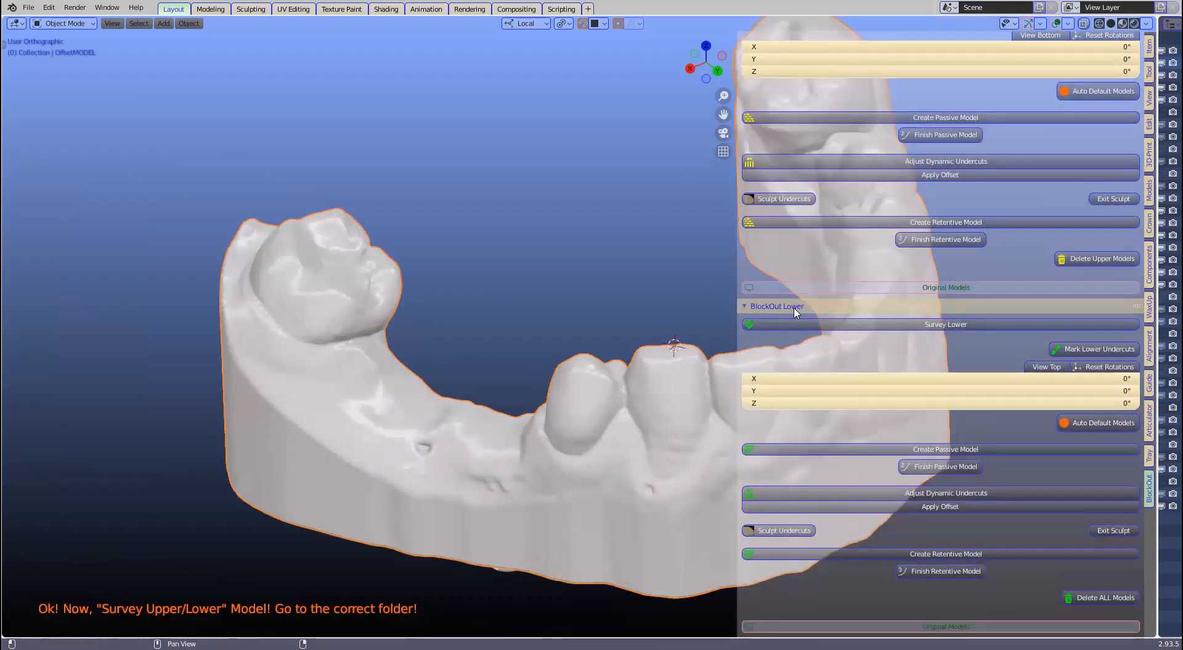
click(926, 326)
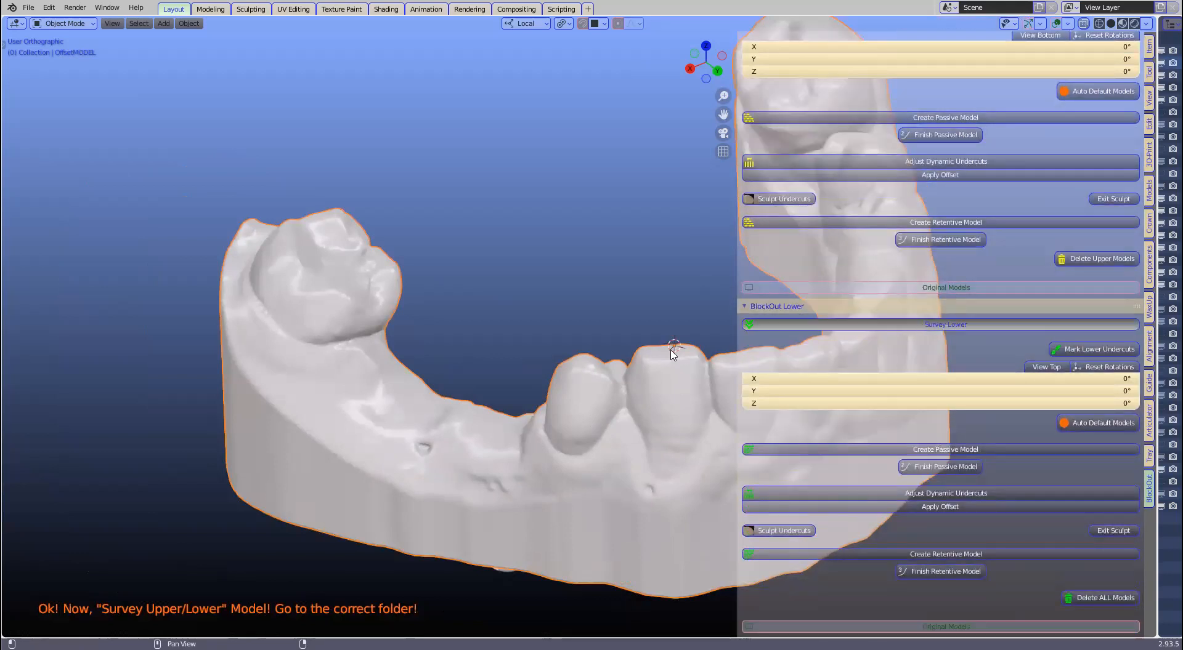
shift+middle_drag(718, 352, 602, 356)
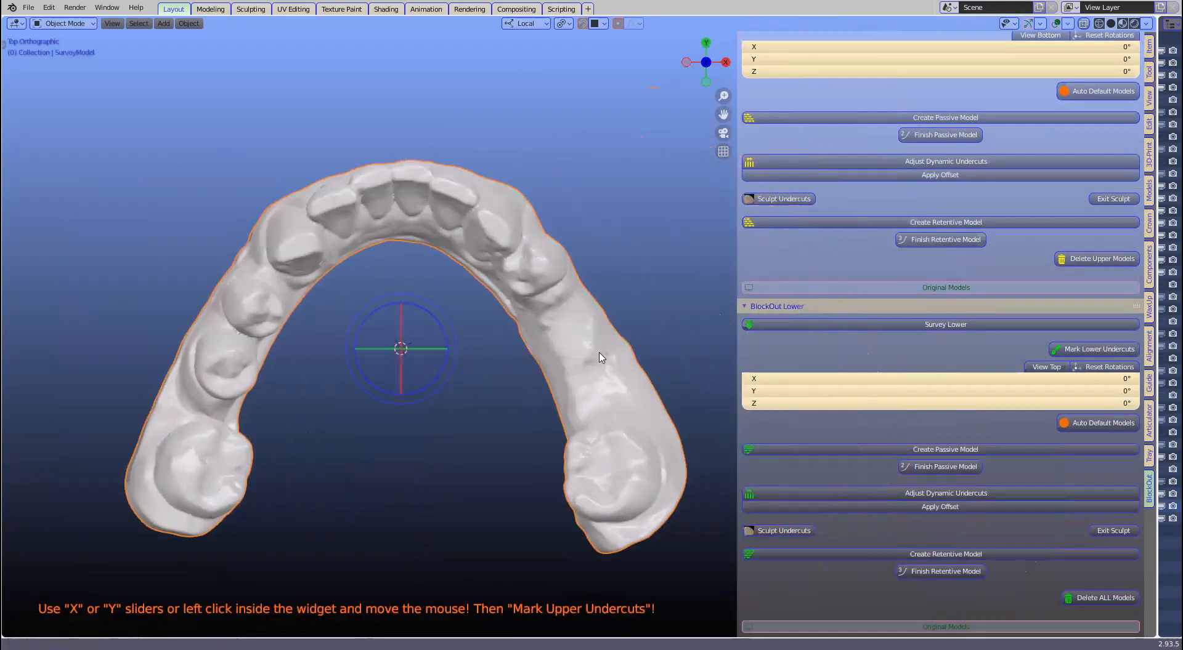
scroll(599, 346, up, 2)
scroll(505, 174, down, 1)
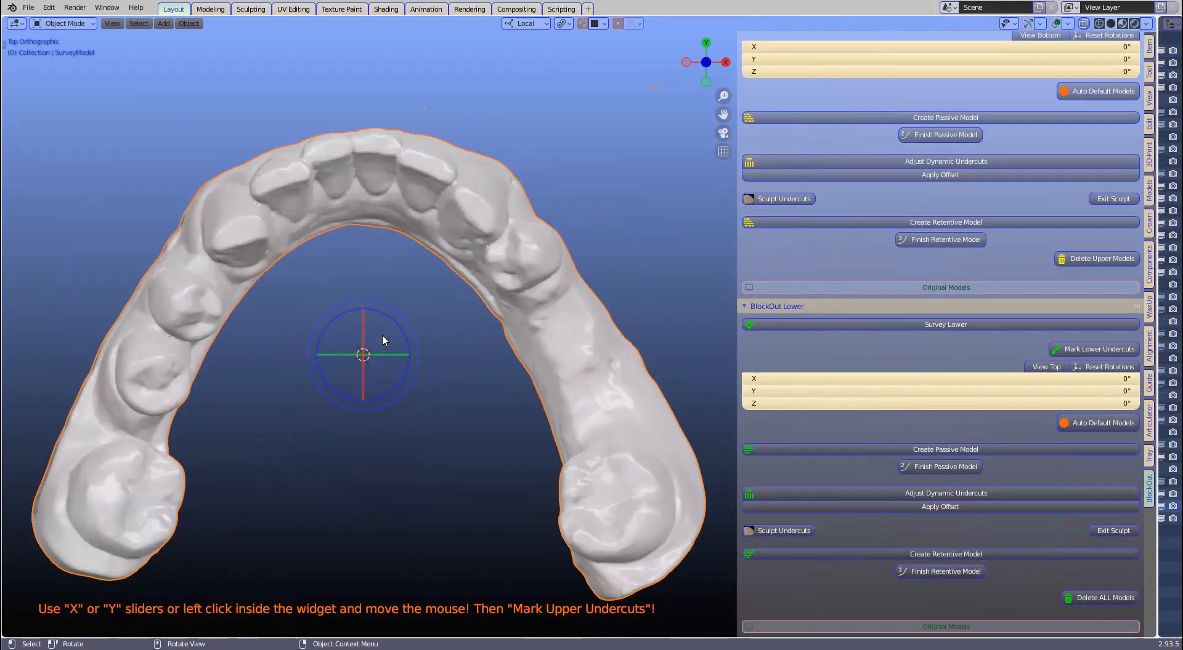
drag(377, 338, 387, 337)
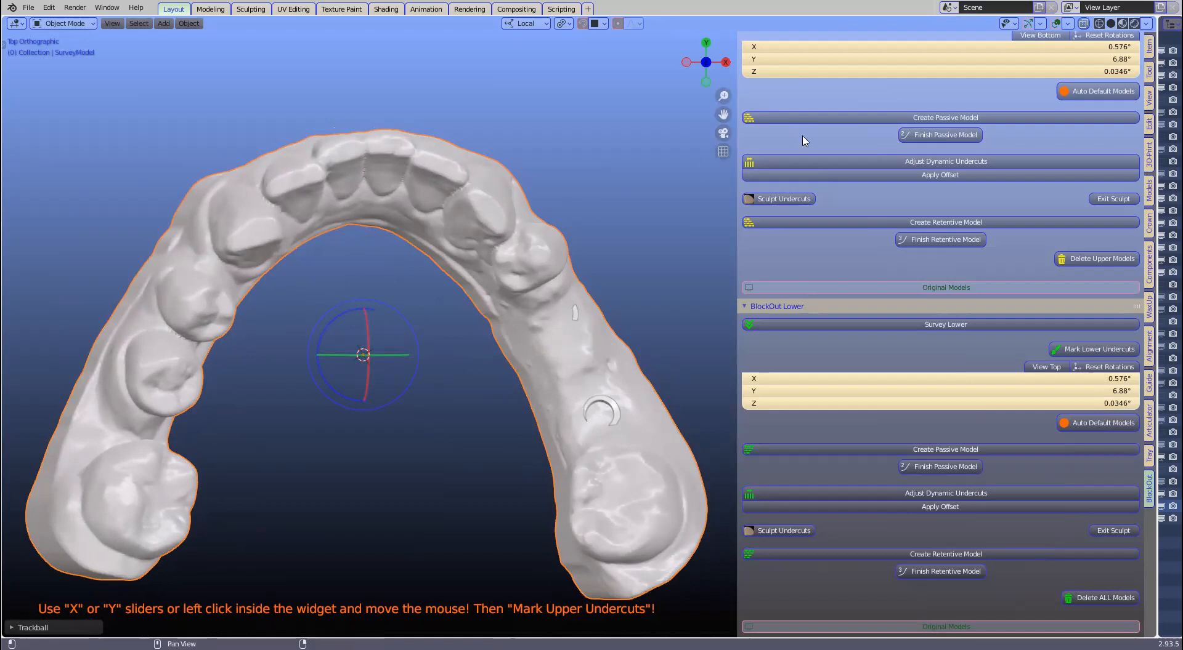
Step: Split off a wider second 3D view showing the model from the side
drag(1149, 16, 1094, 37)
drag(1093, 382, 877, 446)
middle_drag(1017, 454, 301, 324)
Step: Refine the survey tilt to X -1.15°, Y 5.15°, Z -0.172°
drag(300, 326, 300, 321)
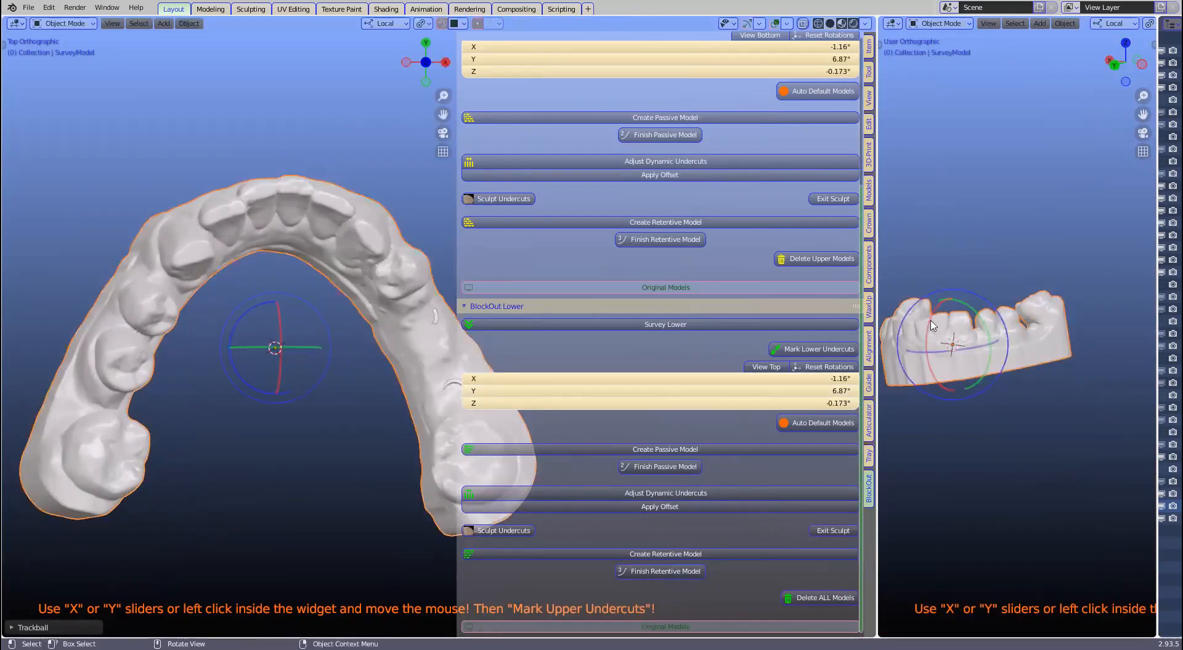
drag(301, 365, 298, 360)
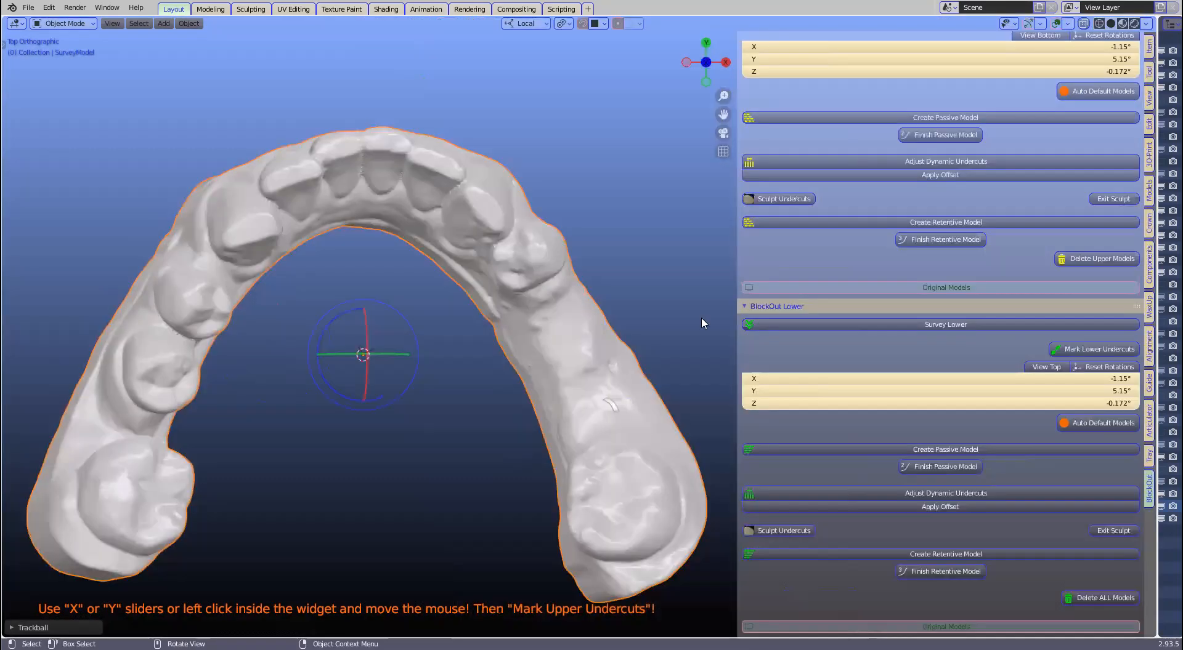
scroll(1003, 370, down, 1)
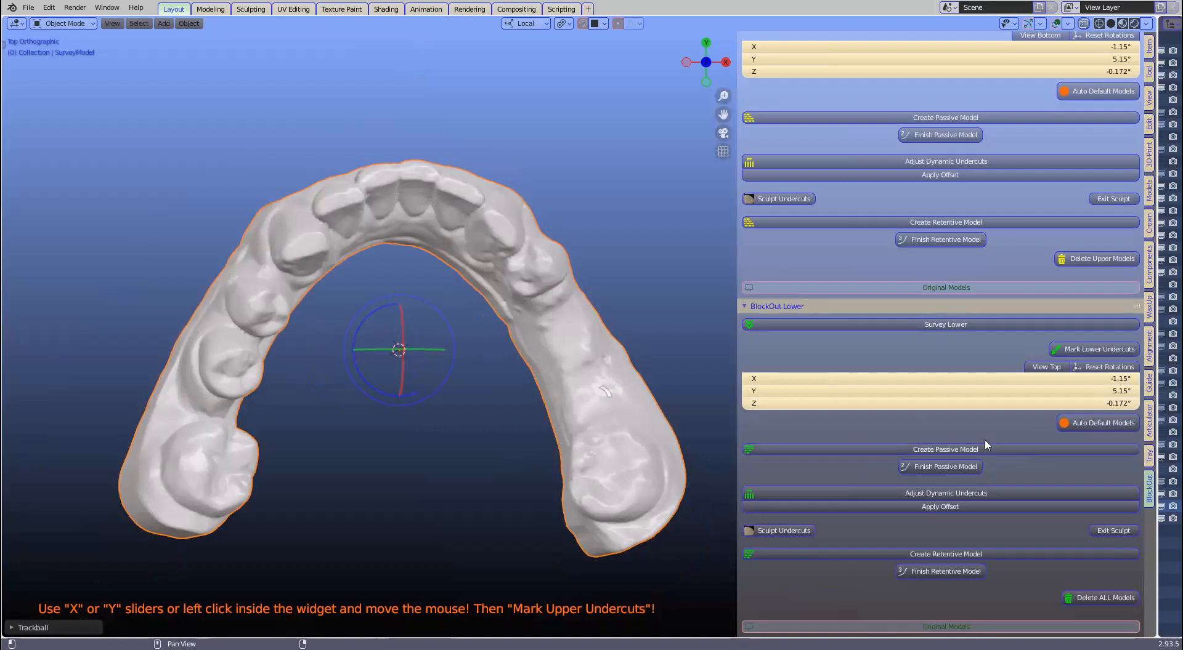
Step: Create and finish the blocked-out passive lower model at 0.2 mm voxel size
click(901, 450)
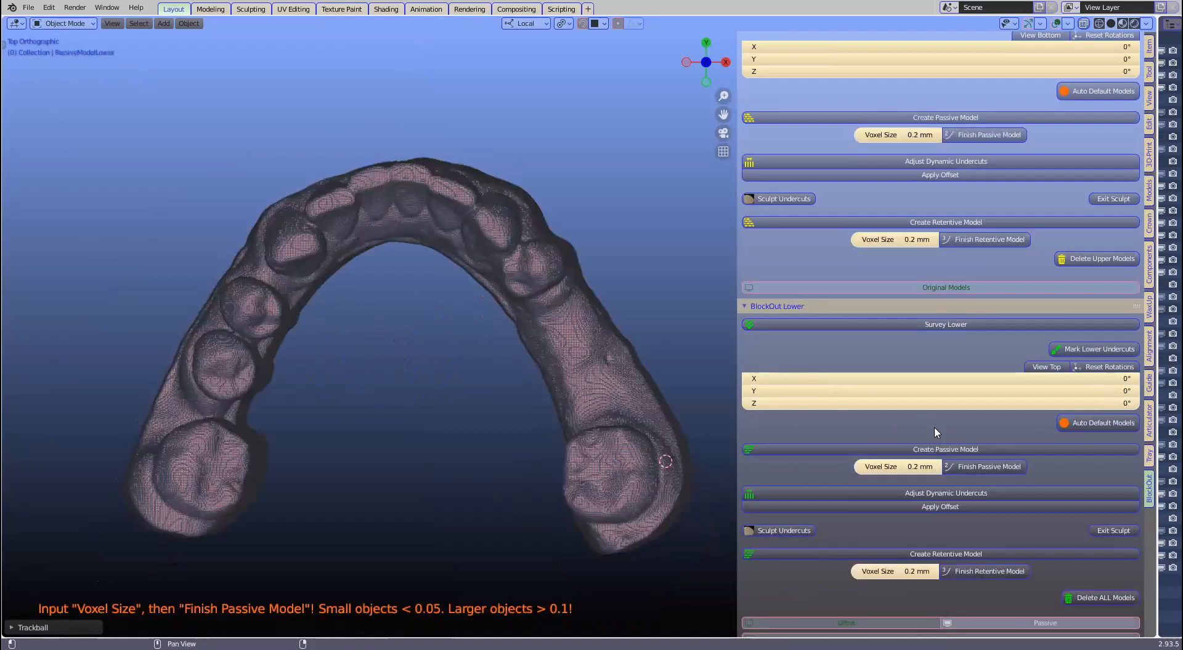
click(974, 467)
middle_drag(680, 475, 475, 372)
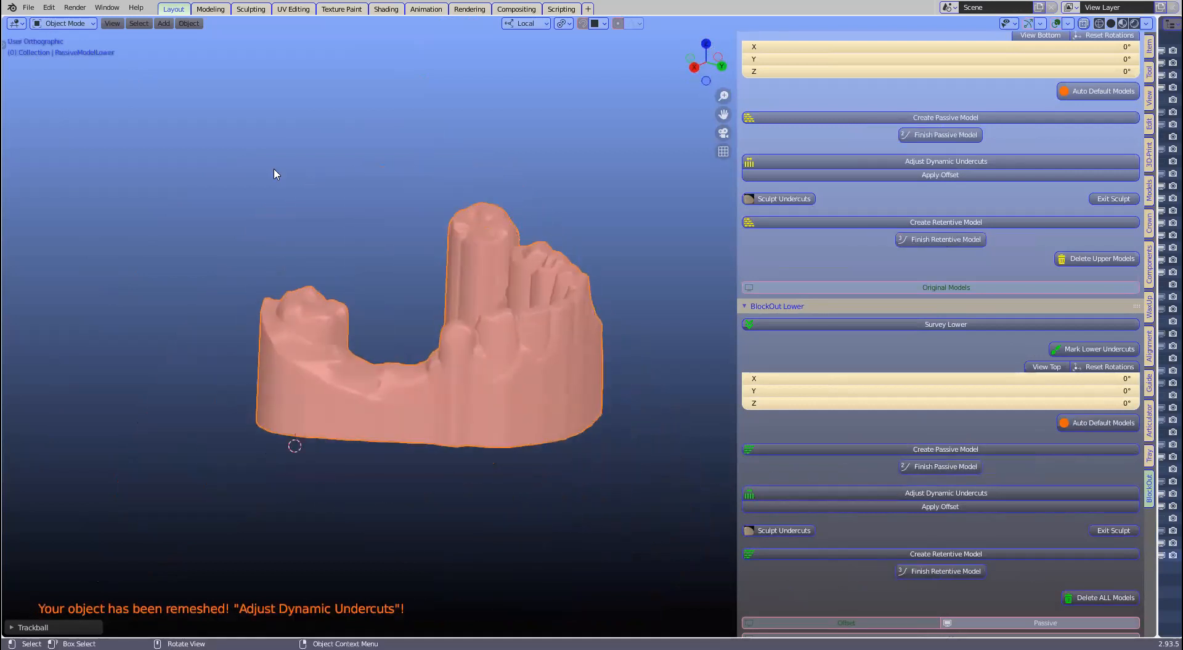
scroll(275, 174, up, 3)
Step: Save the project as htrhrt.blend
click(26, 8)
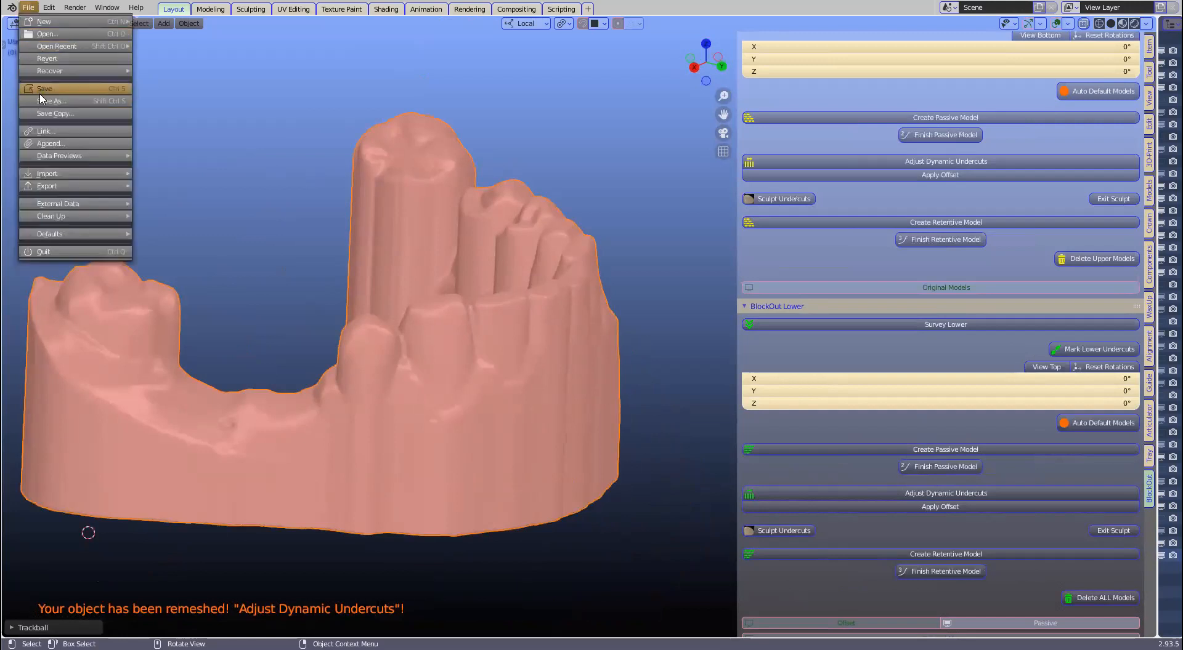
click(43, 102)
click(494, 496)
text(htrhrt)
click(863, 495)
click(864, 495)
scroll(378, 448, down, 1)
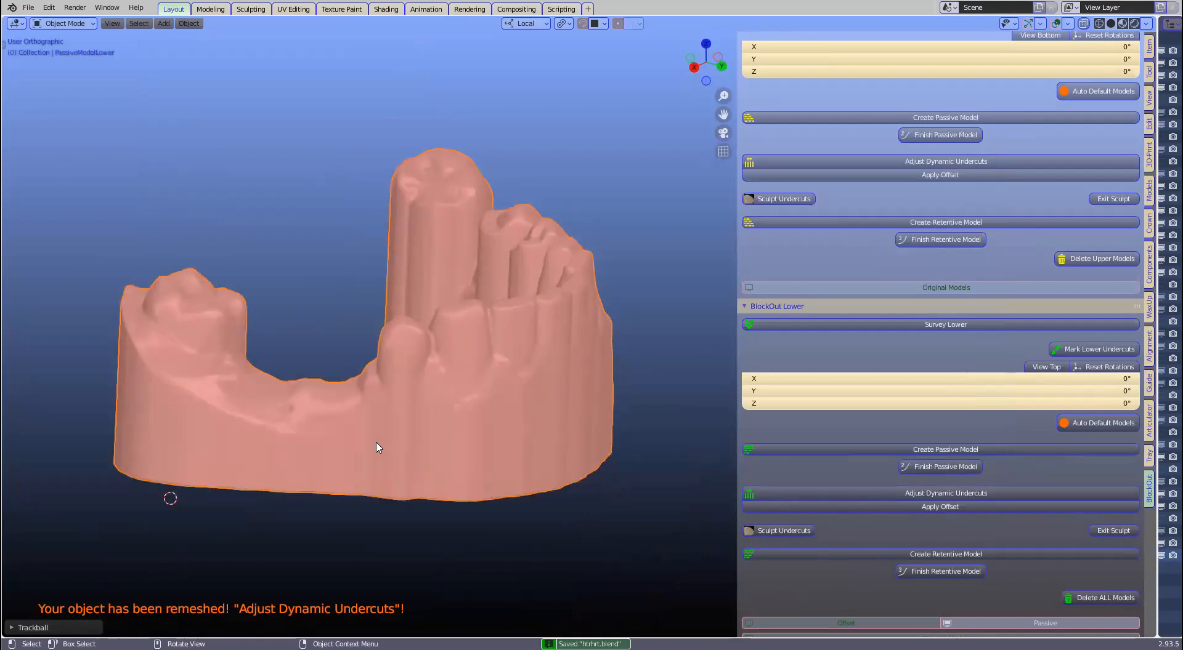
shift+middle_drag(378, 448, 421, 447)
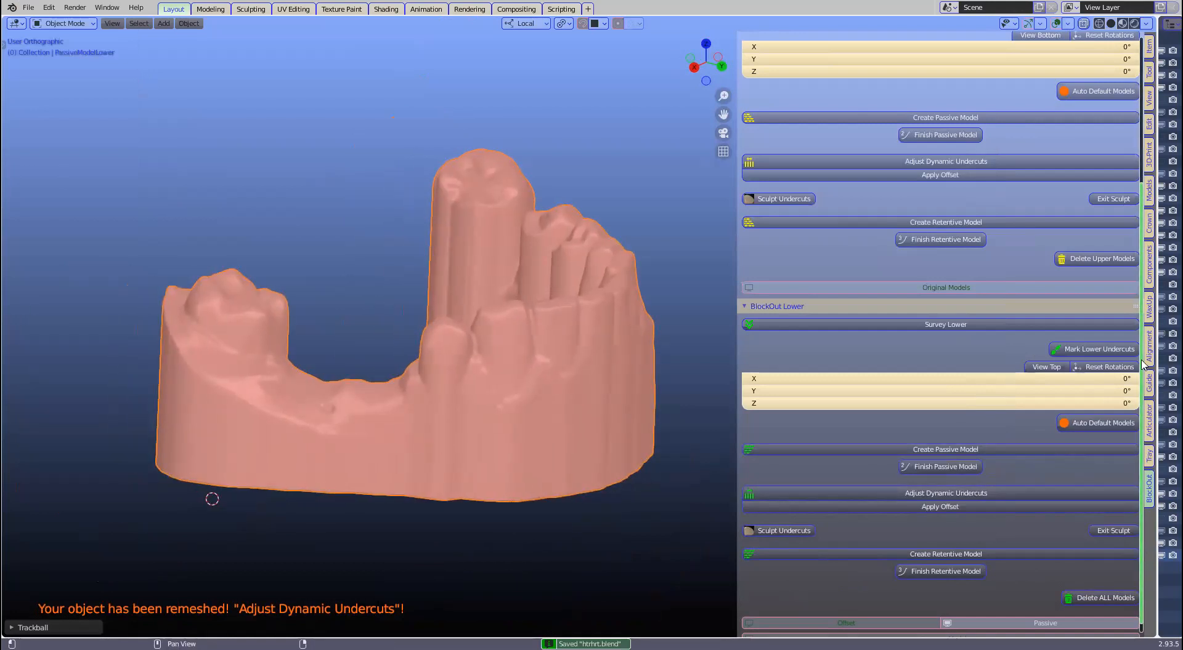
Step: Open the Guide - Tubes tools and name the blocked-out model TargetModel
click(1149, 383)
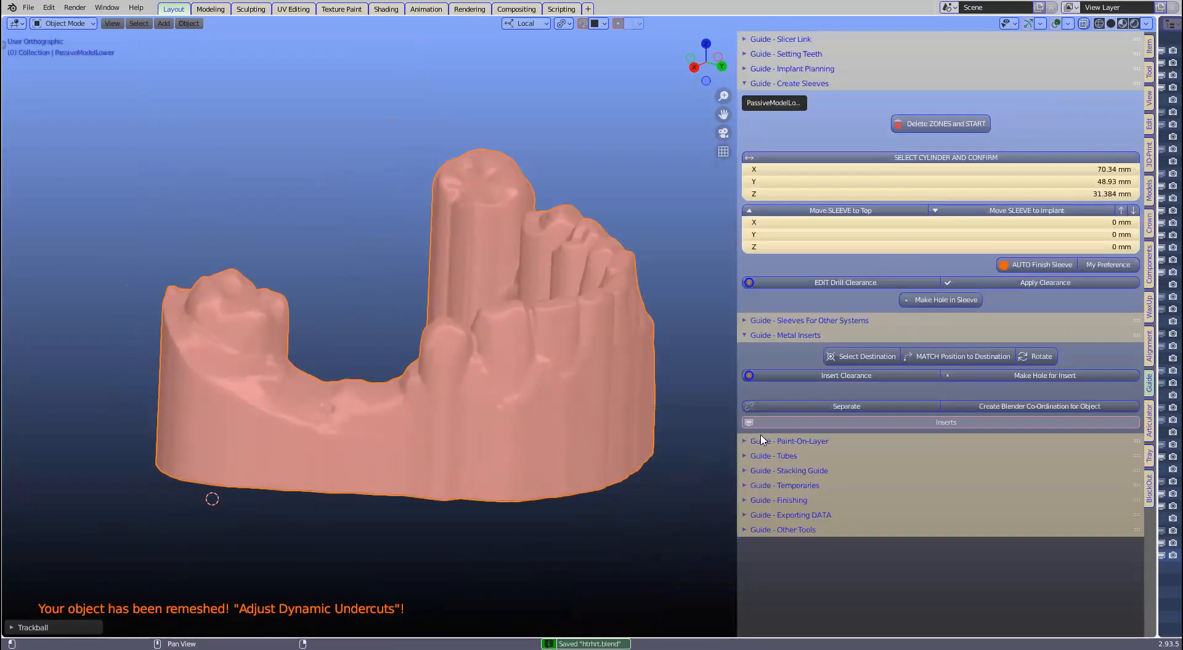
click(750, 457)
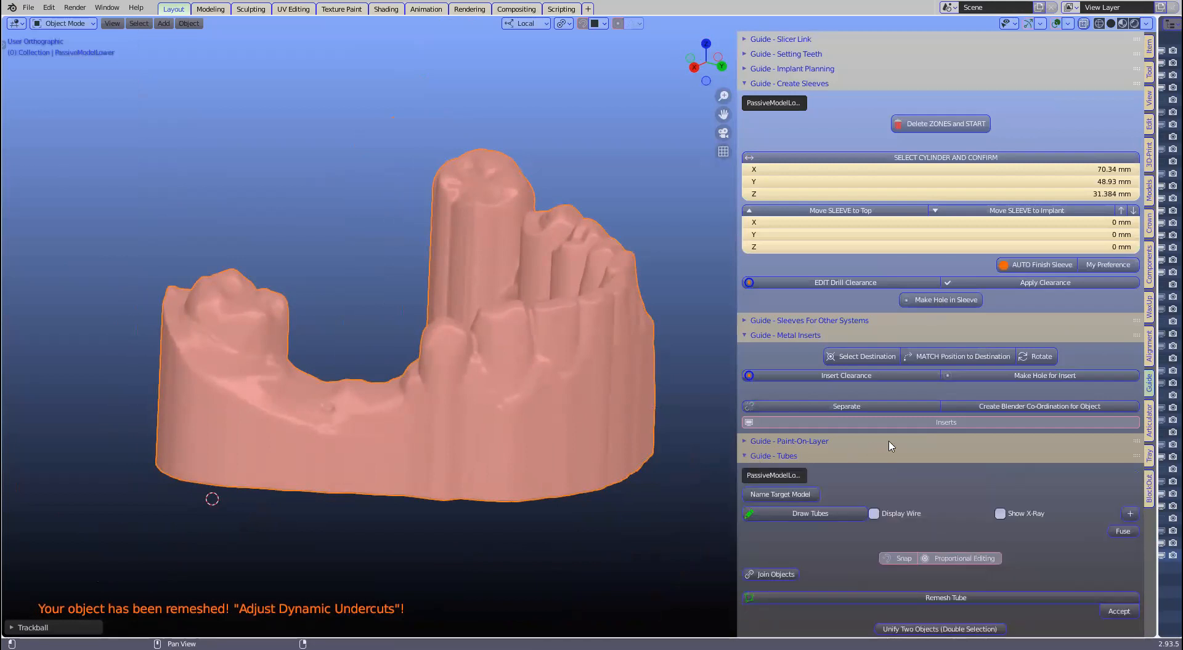
scroll(889, 446, down, 3)
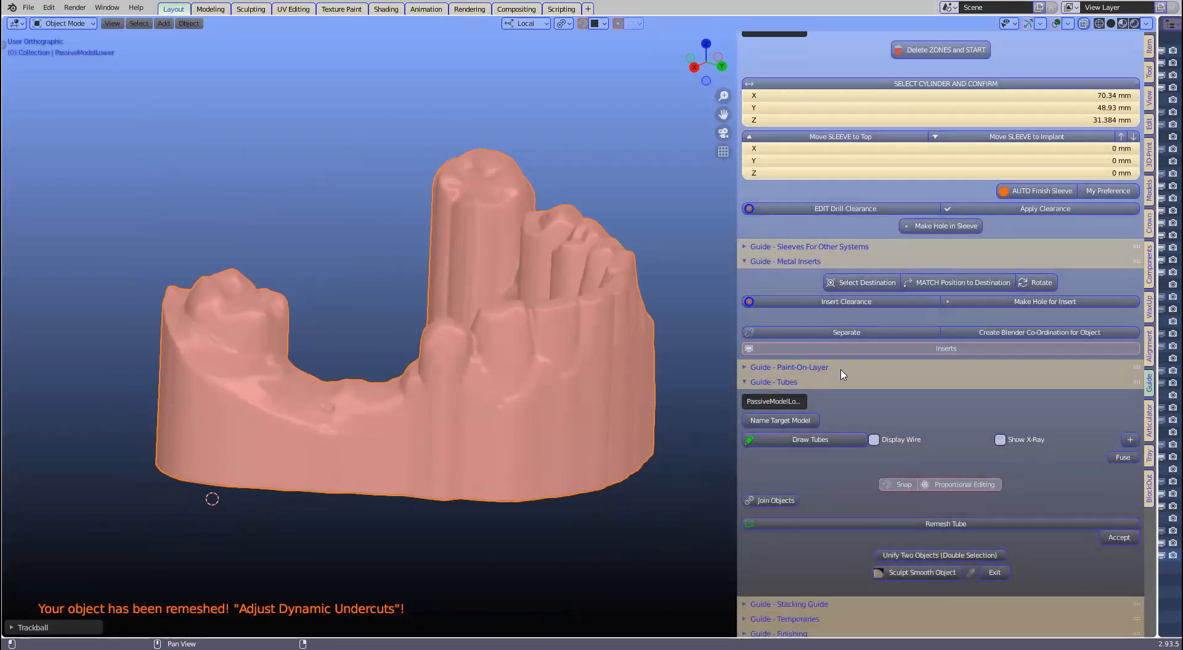
scroll(842, 375, down, 1)
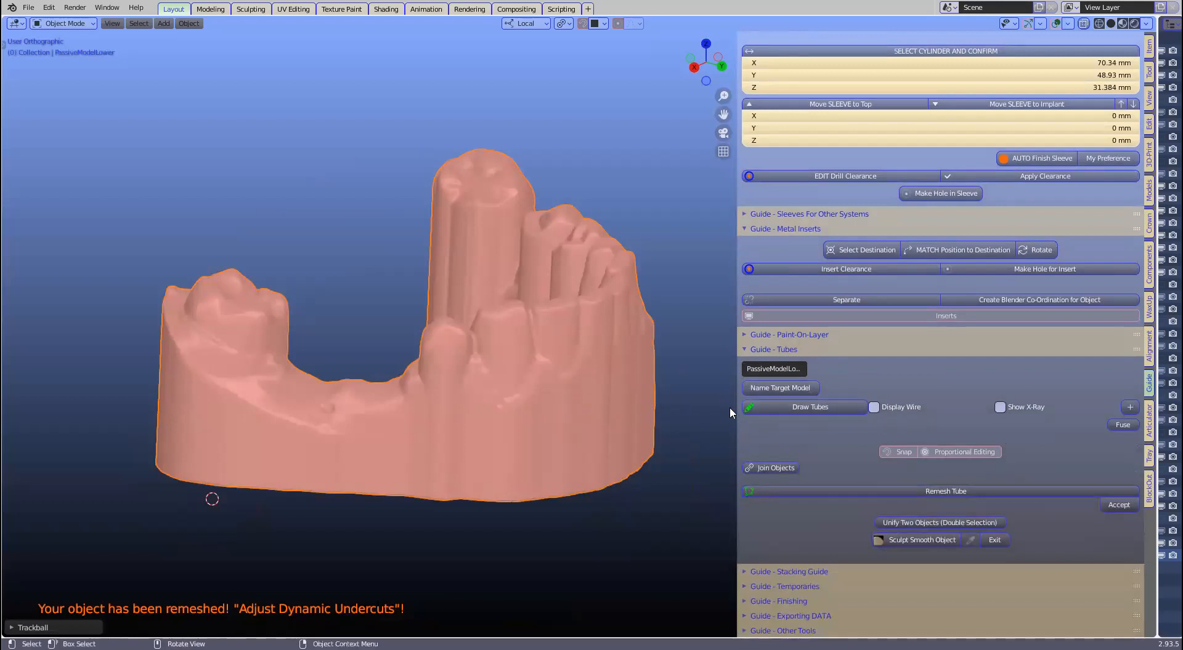
click(604, 404)
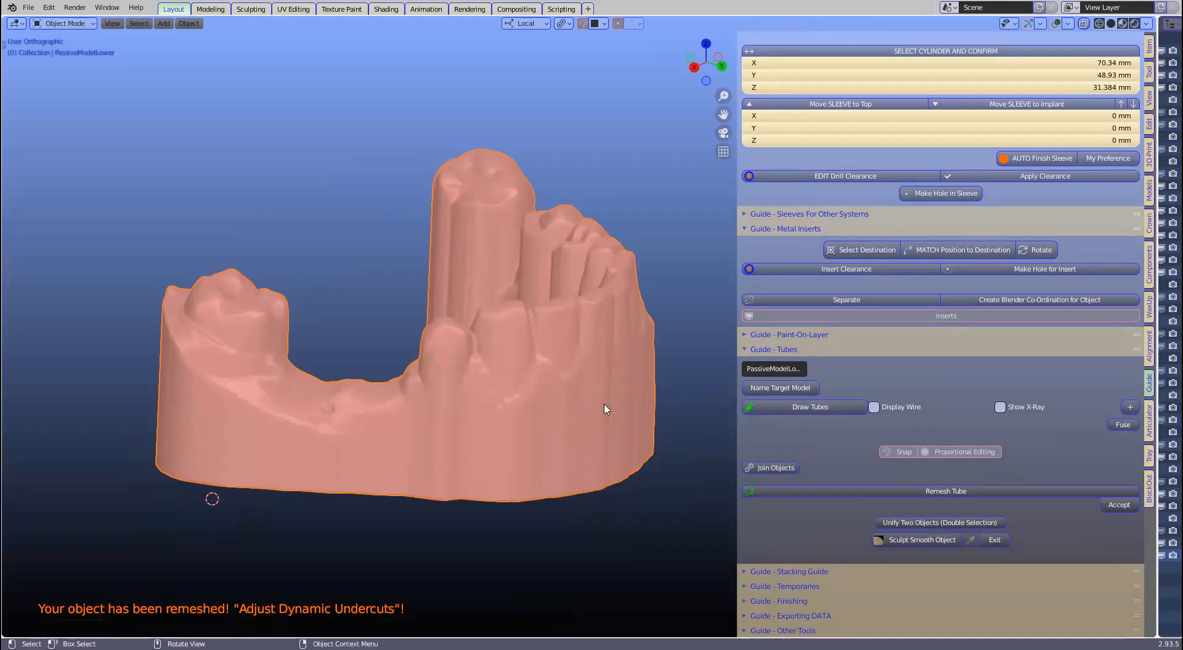
click(812, 389)
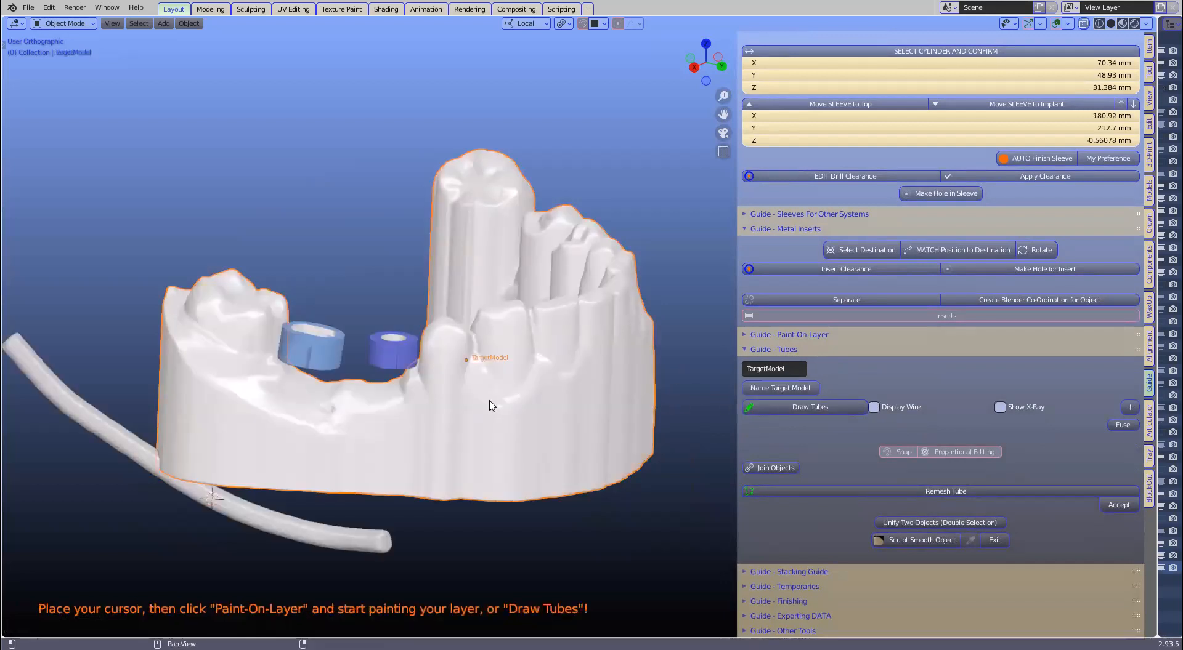
Step: Add a new tube at the back molar, offset from the TargetModel surface
shift+right_click(210, 327)
shift+middle_drag(226, 342, 278, 368)
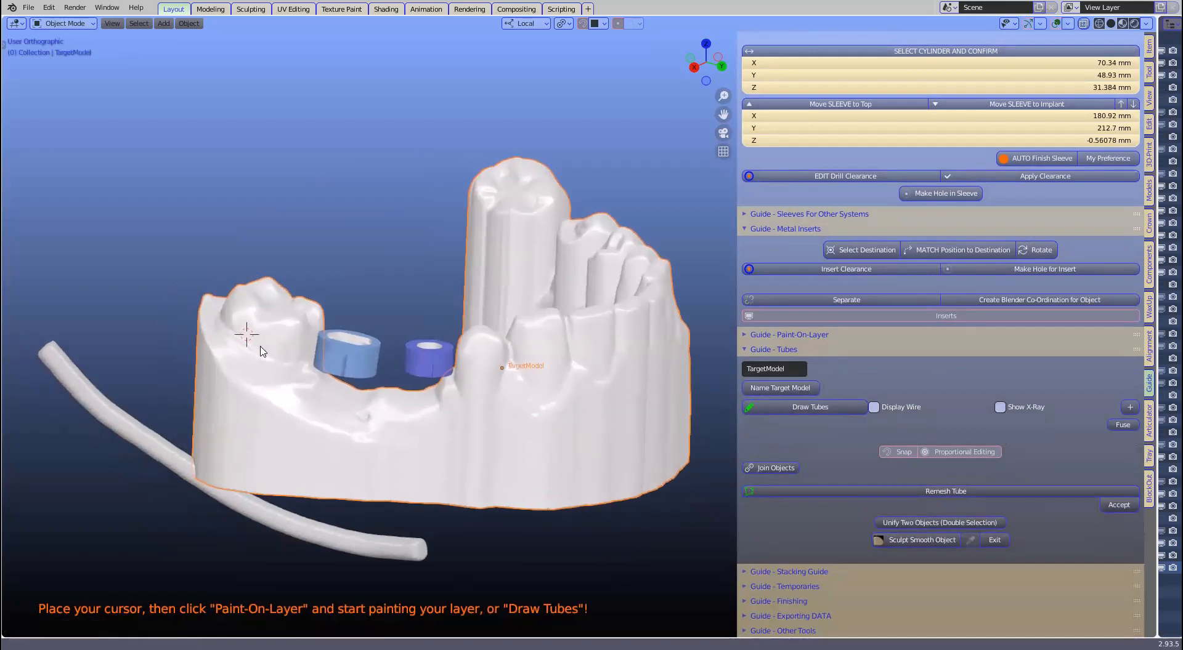
click(811, 407)
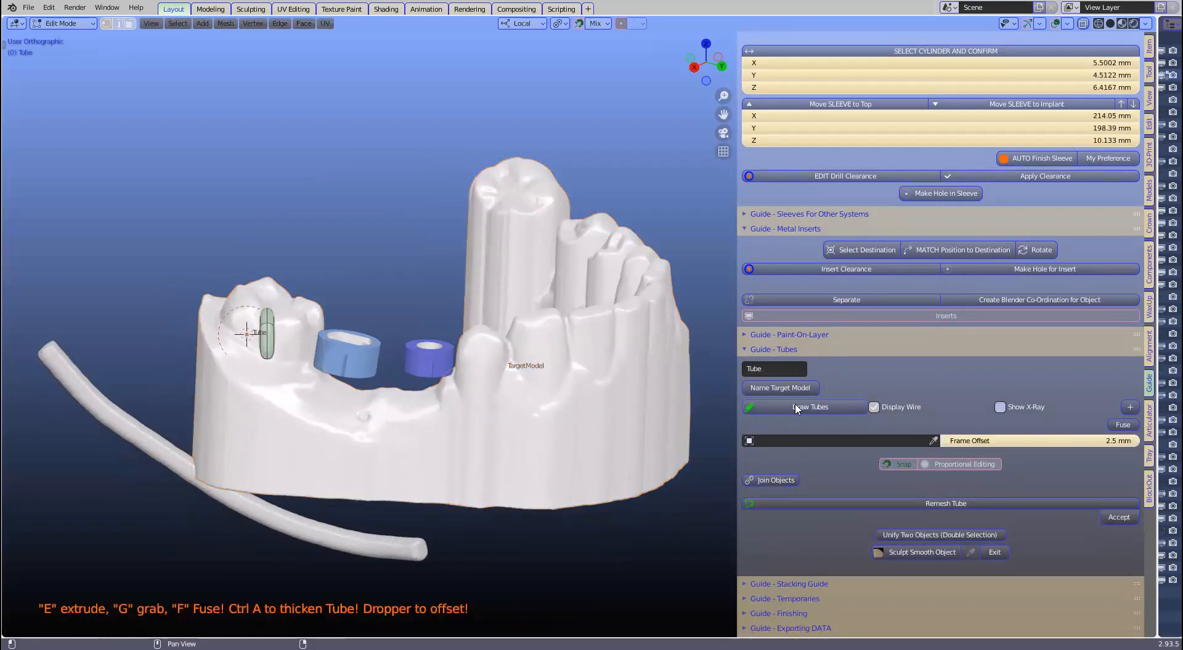
click(934, 441)
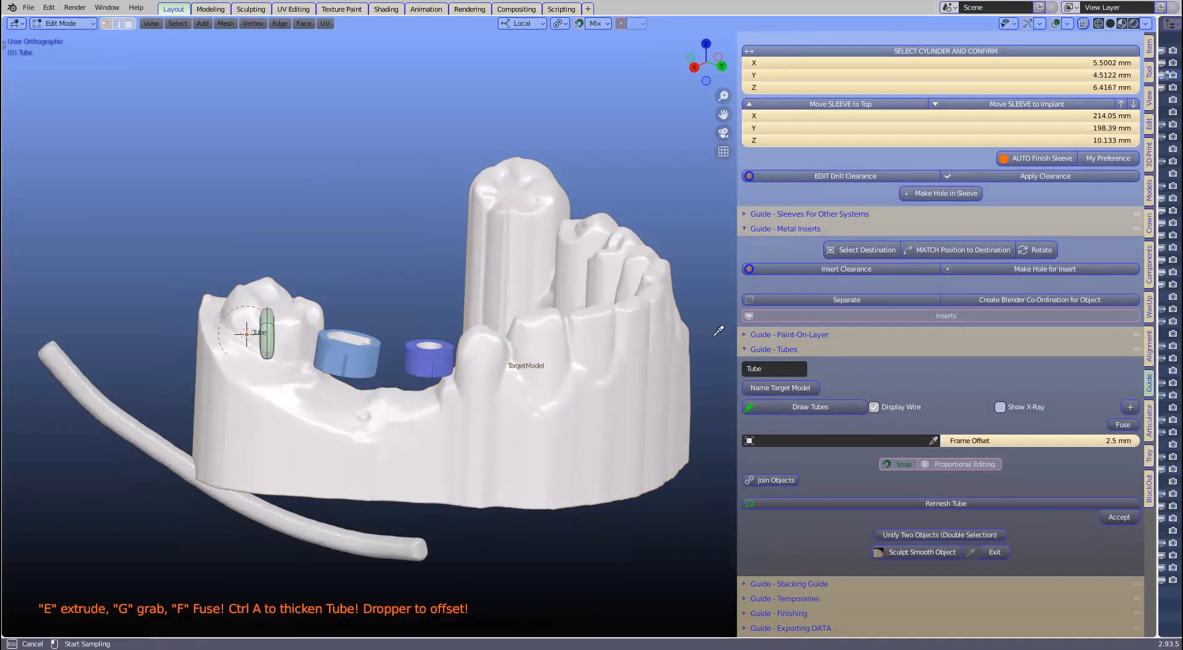
click(602, 335)
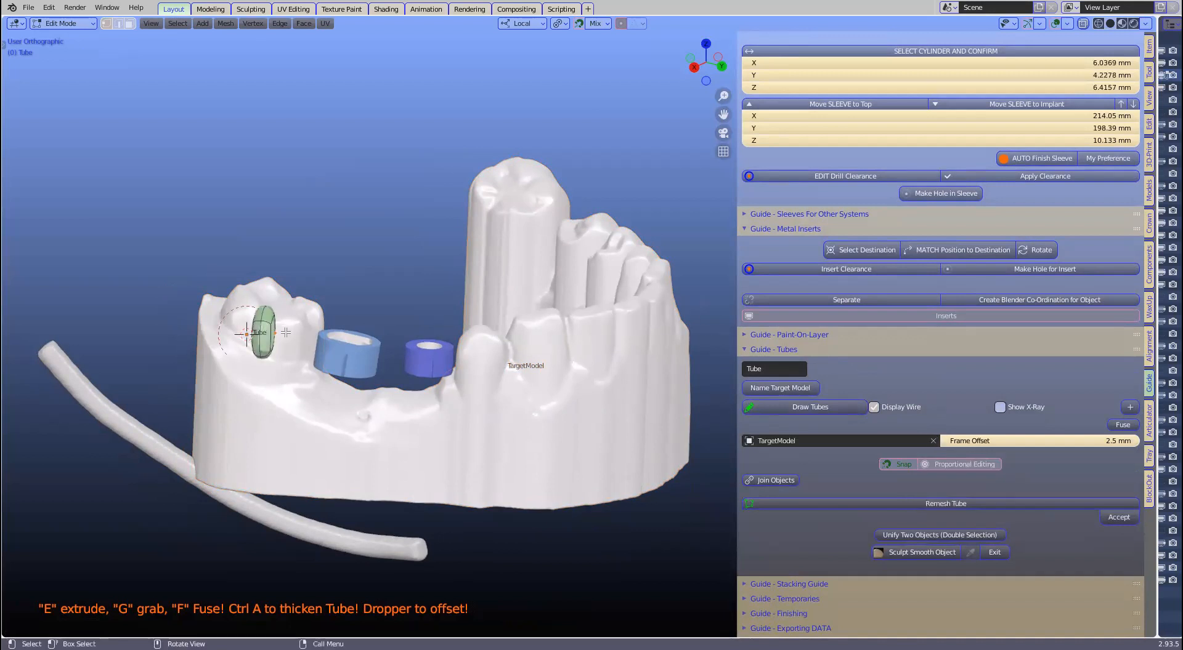
Step: Extrude the tube in five segments along the left teeth past the sleeves
key(e)
click(304, 382)
key(e)
click(363, 405)
key(e)
click(423, 404)
key(e)
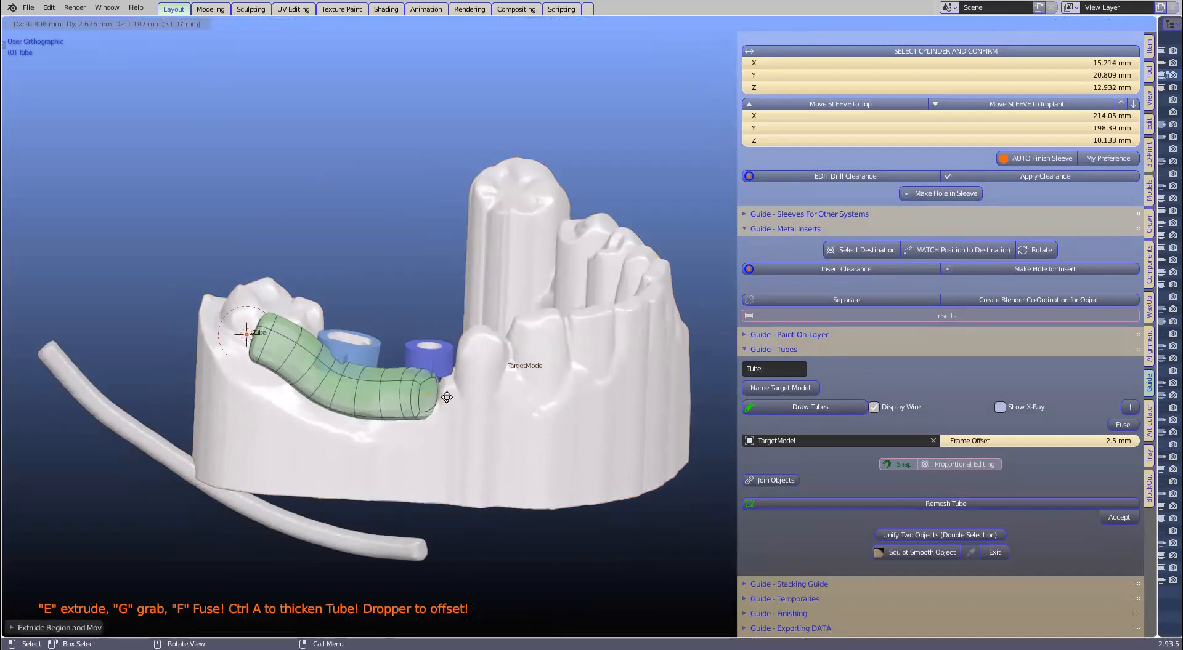
click(467, 392)
key(e)
click(510, 376)
Step: Make the whole tube thinner with a skin resize in X-ray view
middle_drag(511, 375, 424, 498)
scroll(423, 496, up, 1)
scroll(510, 489, up, 2)
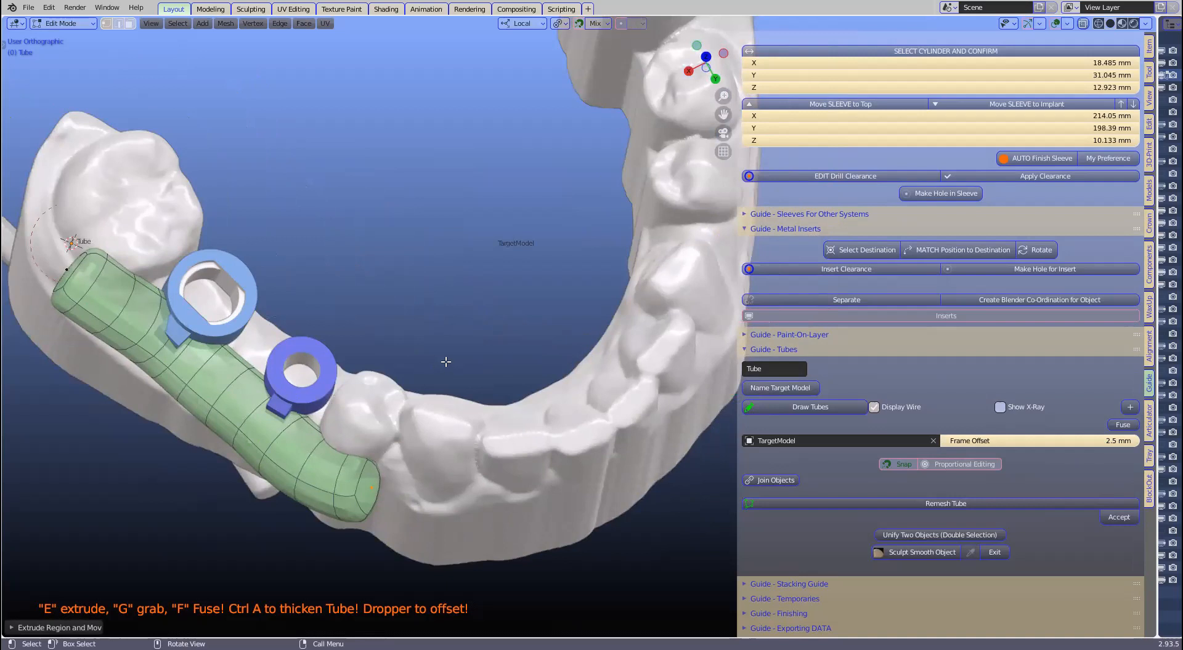
scroll(446, 362, down, 1)
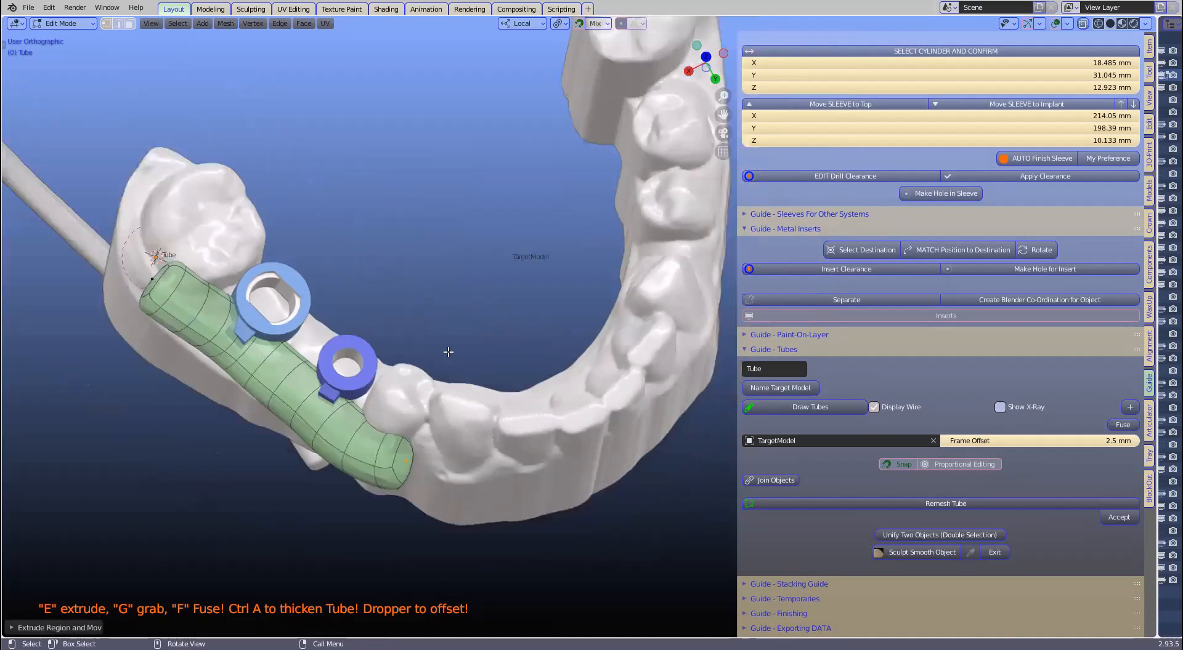
click(1083, 24)
key(a)
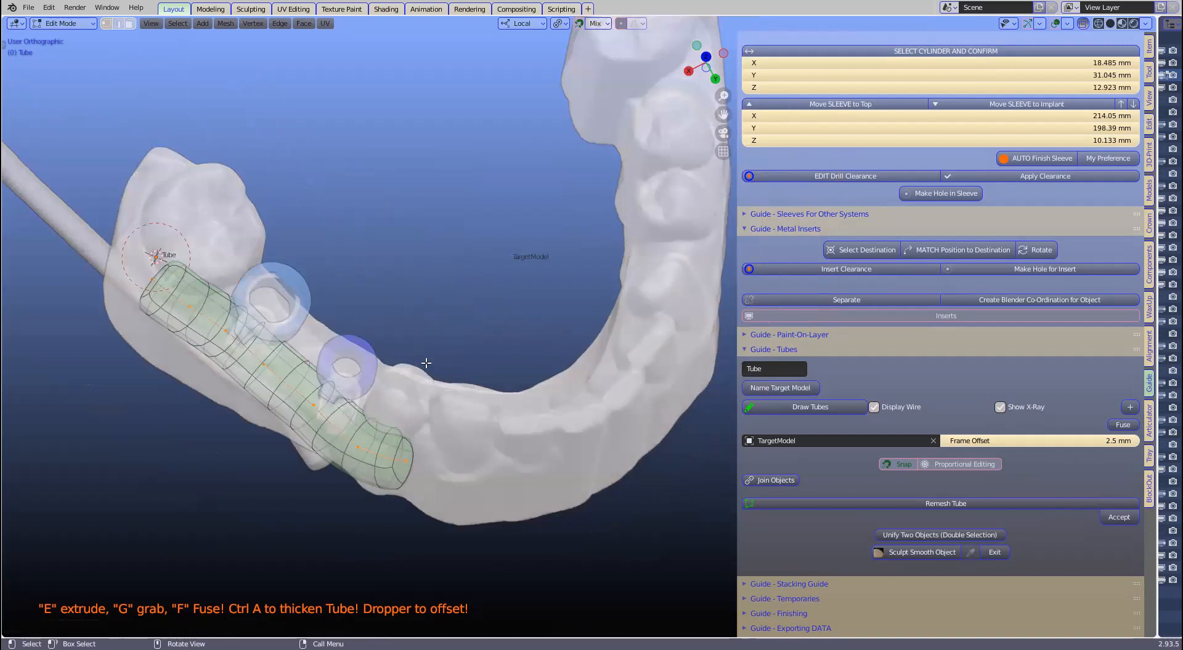
key(ctrl+a)
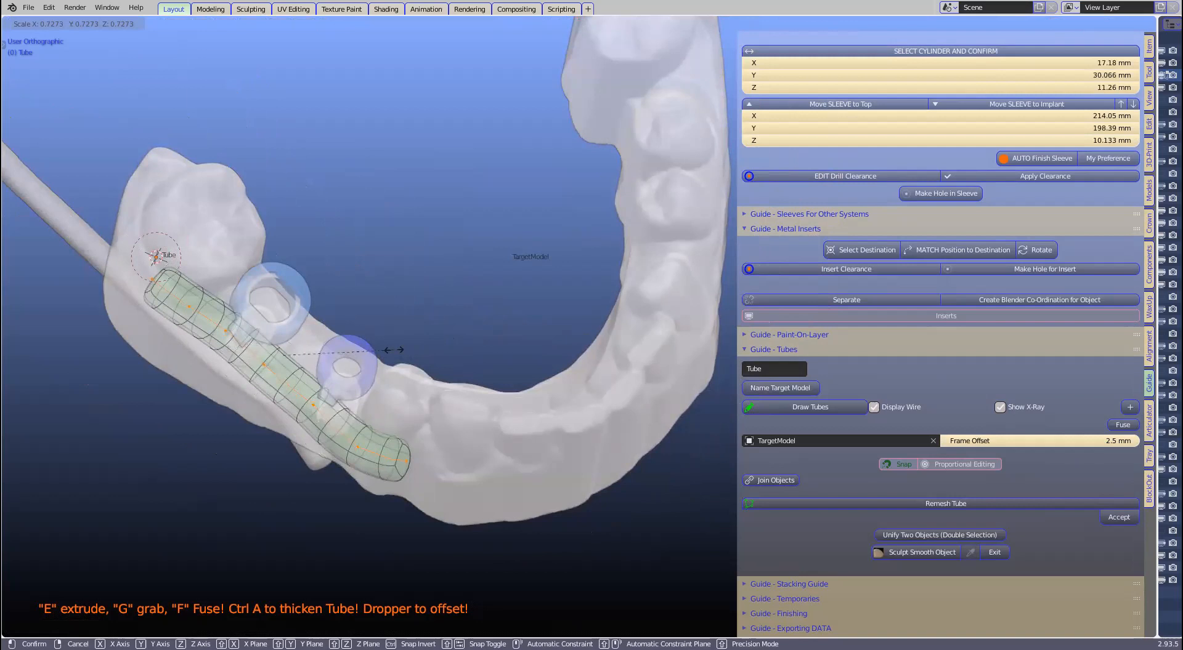
click(396, 343)
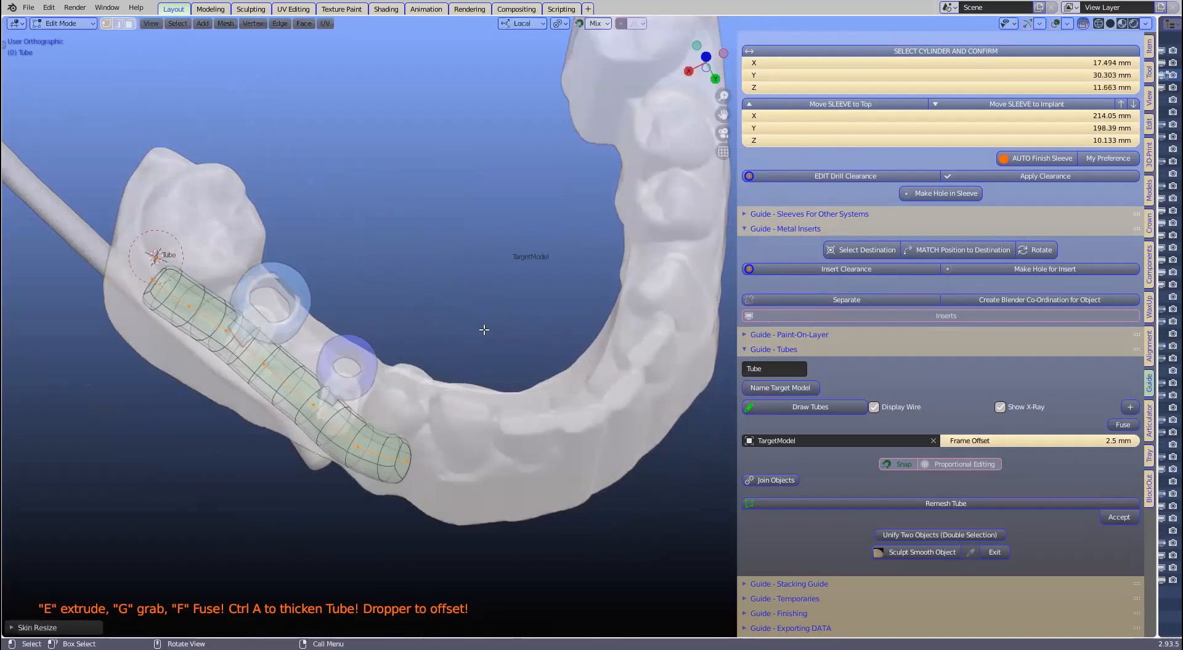
click(1086, 27)
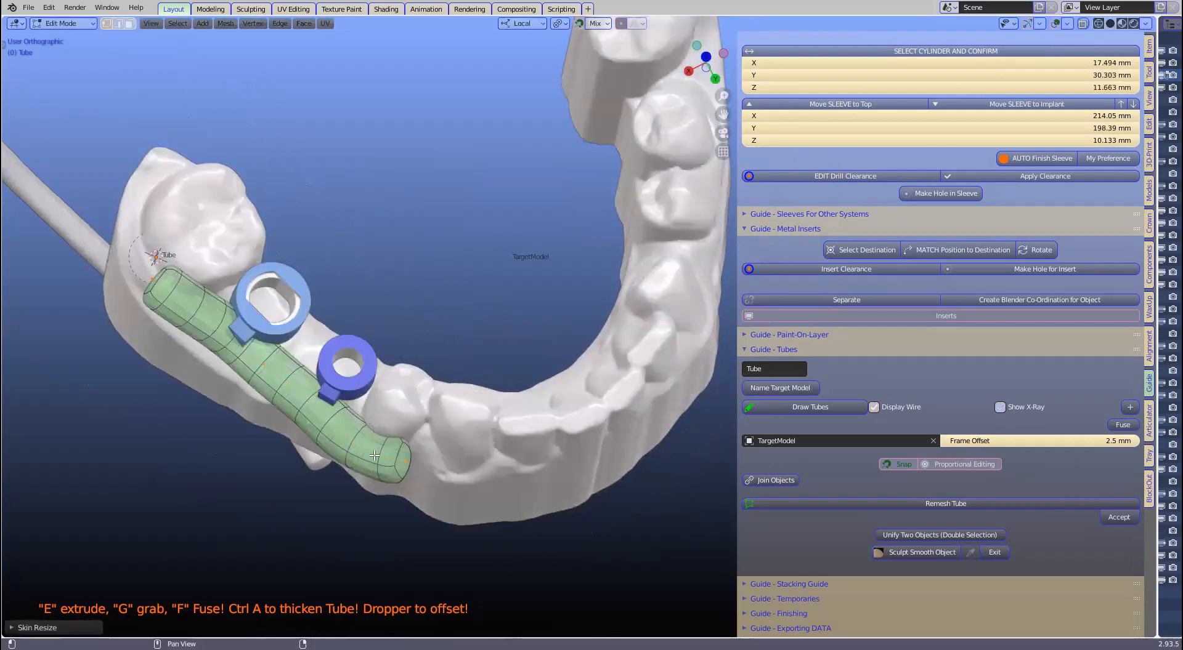
Step: Set the tube's frame offset from the jaw to 2.9 mm
middle_drag(381, 385, 424, 416)
scroll(603, 471, down, 1)
middle_drag(604, 471, 598, 482)
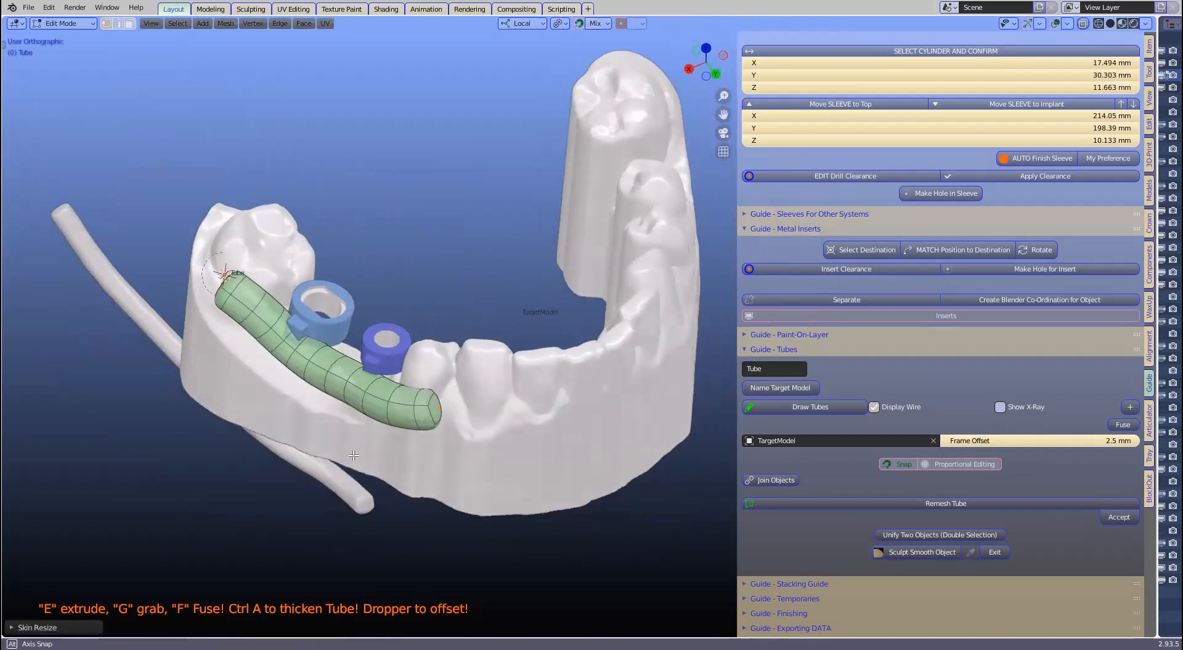
scroll(597, 482, up, 2)
middle_drag(598, 482, 570, 502)
mouse_move(1039, 441)
mouse_down()
mouse_move(1001, 441)
mouse_move(1031, 441)
mouse_up()
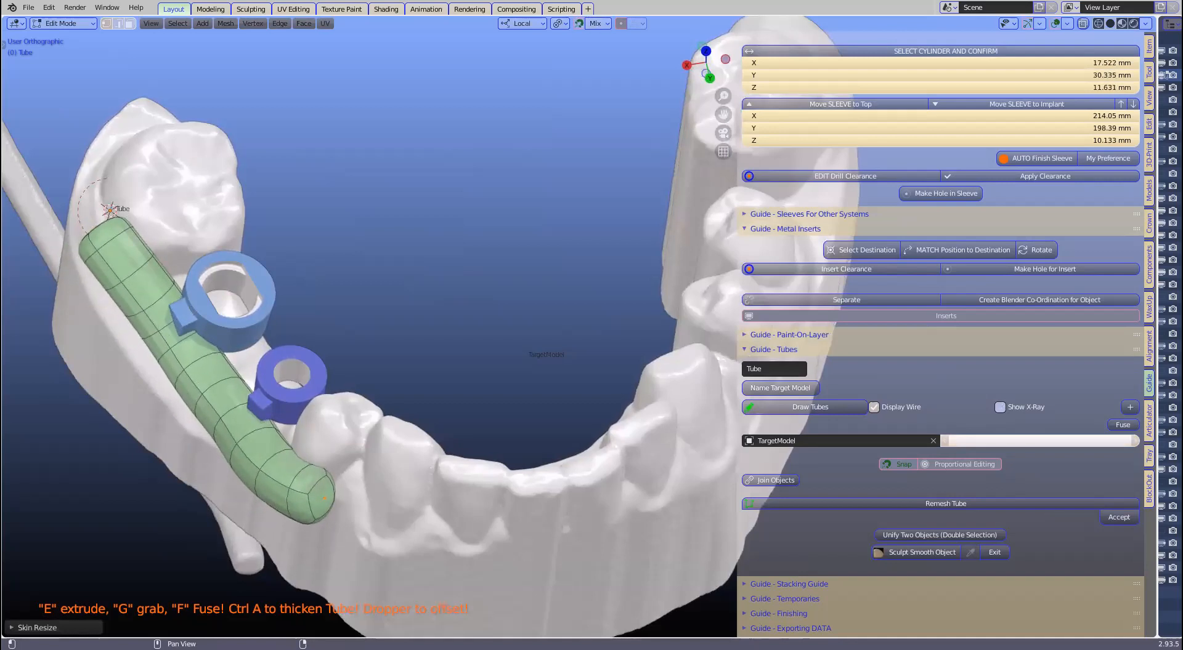
middle_drag(468, 469, 549, 408)
Step: Extrude the tube further along the front teeth in several segments
key(e)
click(665, 415)
key(e)
click(714, 417)
key(e)
click(656, 360)
key(e)
click(715, 358)
key(e)
click(726, 351)
key(e)
click(709, 357)
Step: Extend the tube around the arch toward the opposite side
key(e)
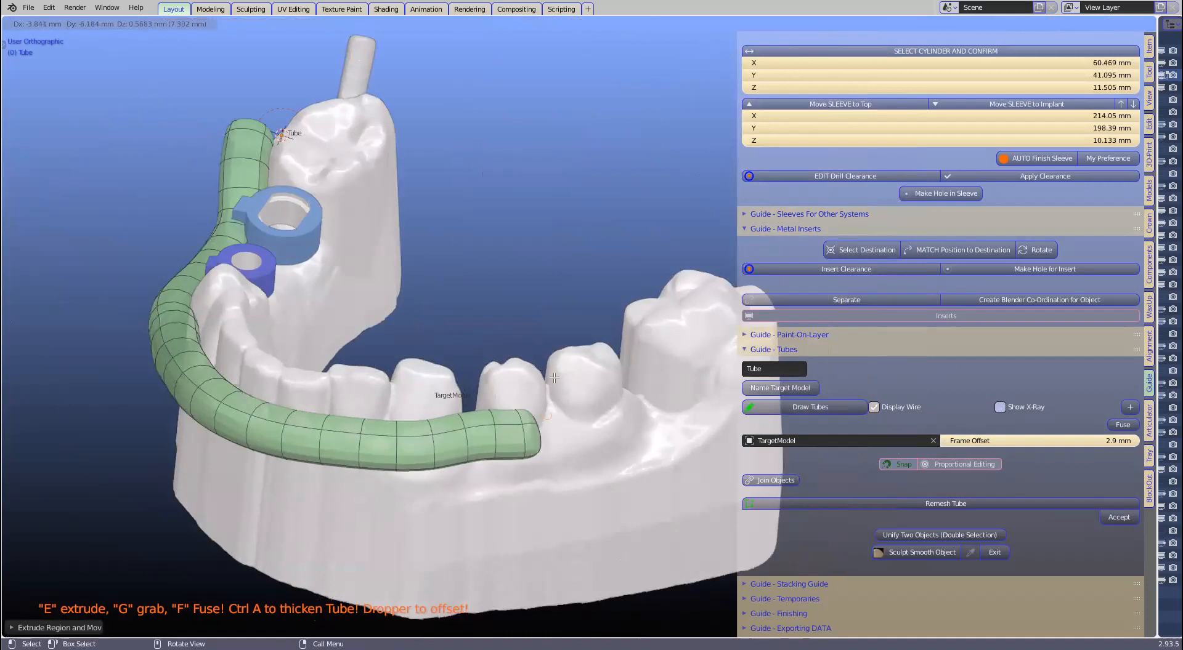
click(585, 355)
middle_drag(585, 355, 265, 429)
key(e)
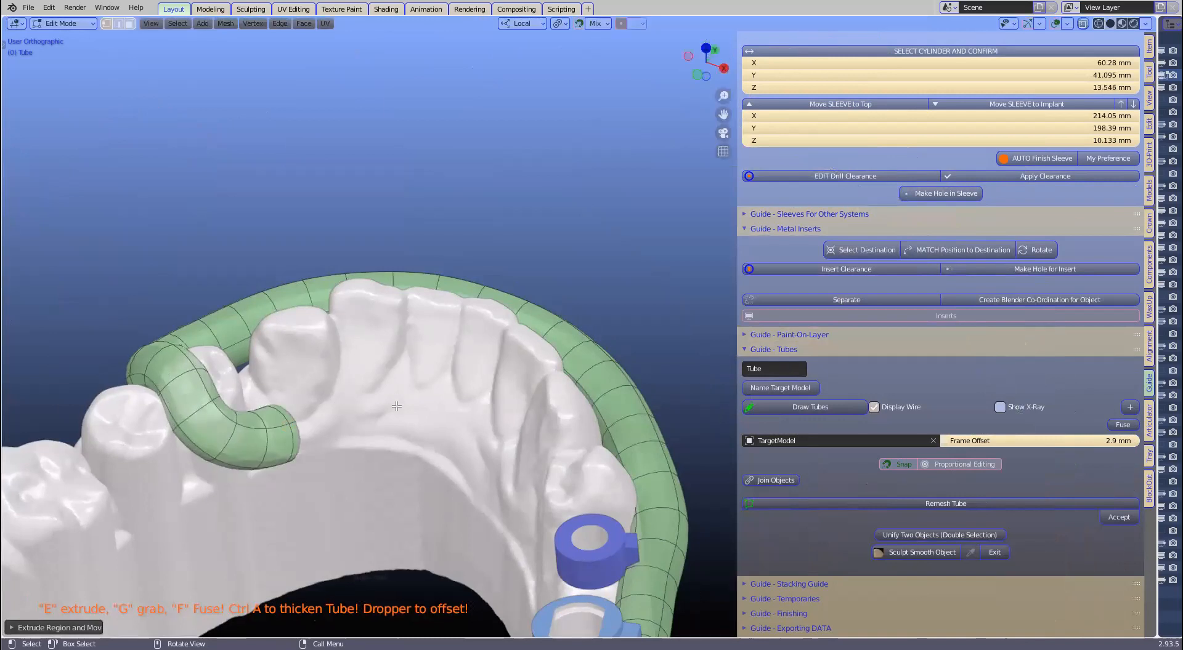
click(479, 432)
middle_drag(479, 433, 451, 408)
key(e)
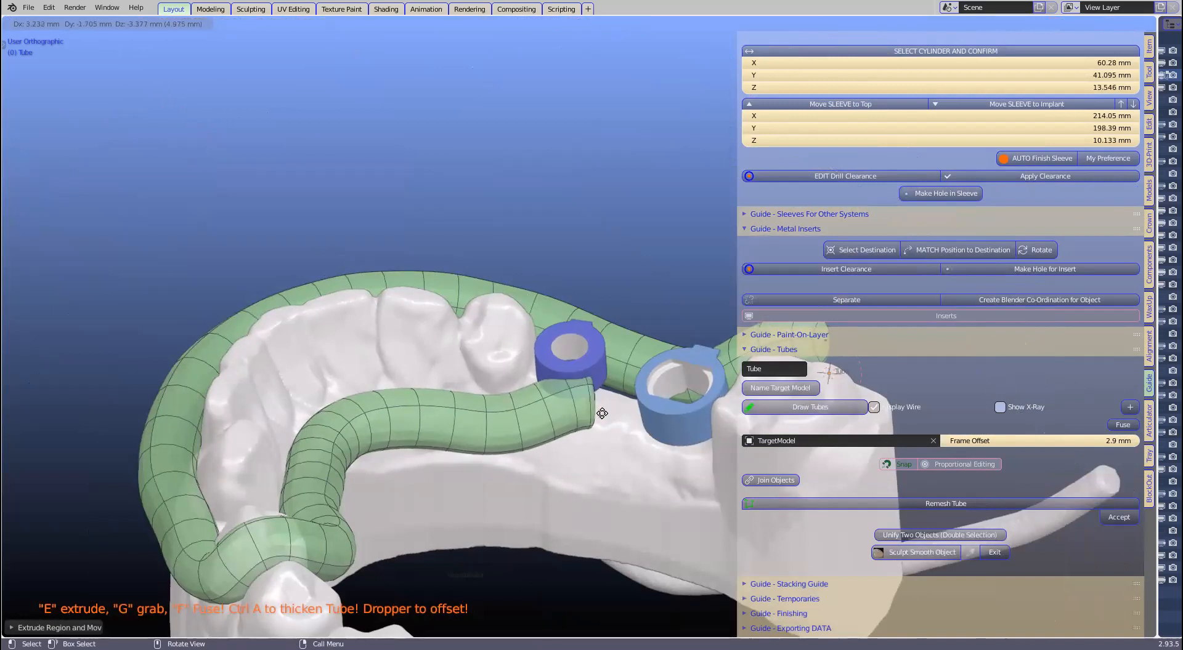
click(692, 467)
middle_drag(691, 468, 394, 446)
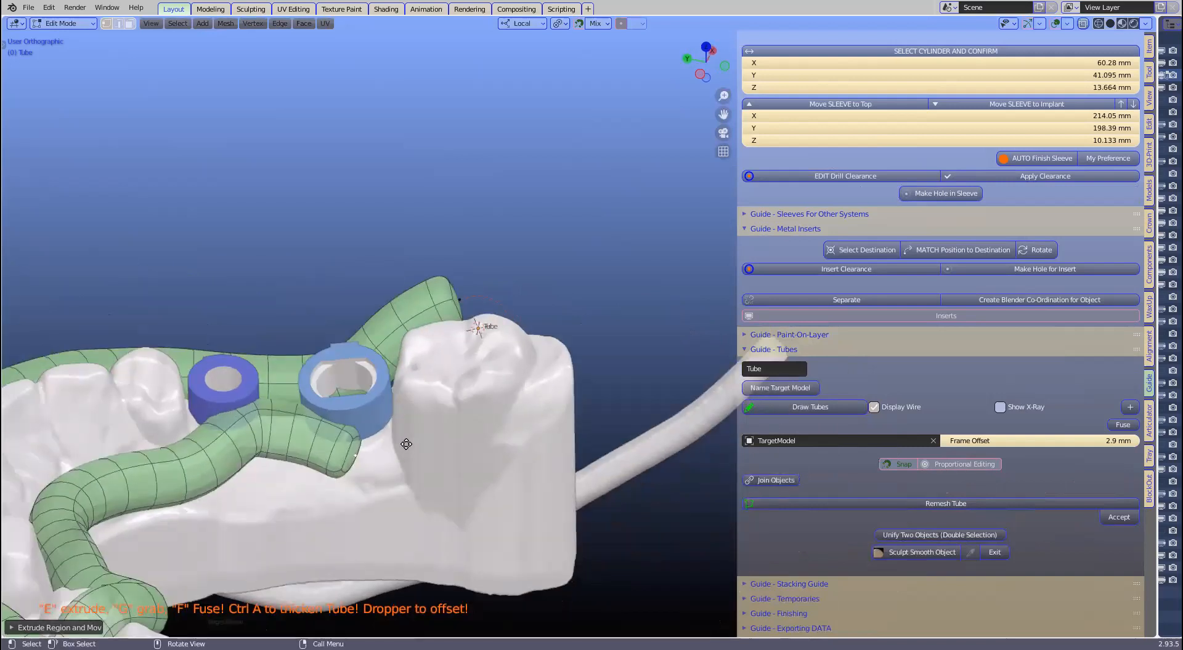
Step: Wrap the tube around the back molar up to the other tube end
key(e)
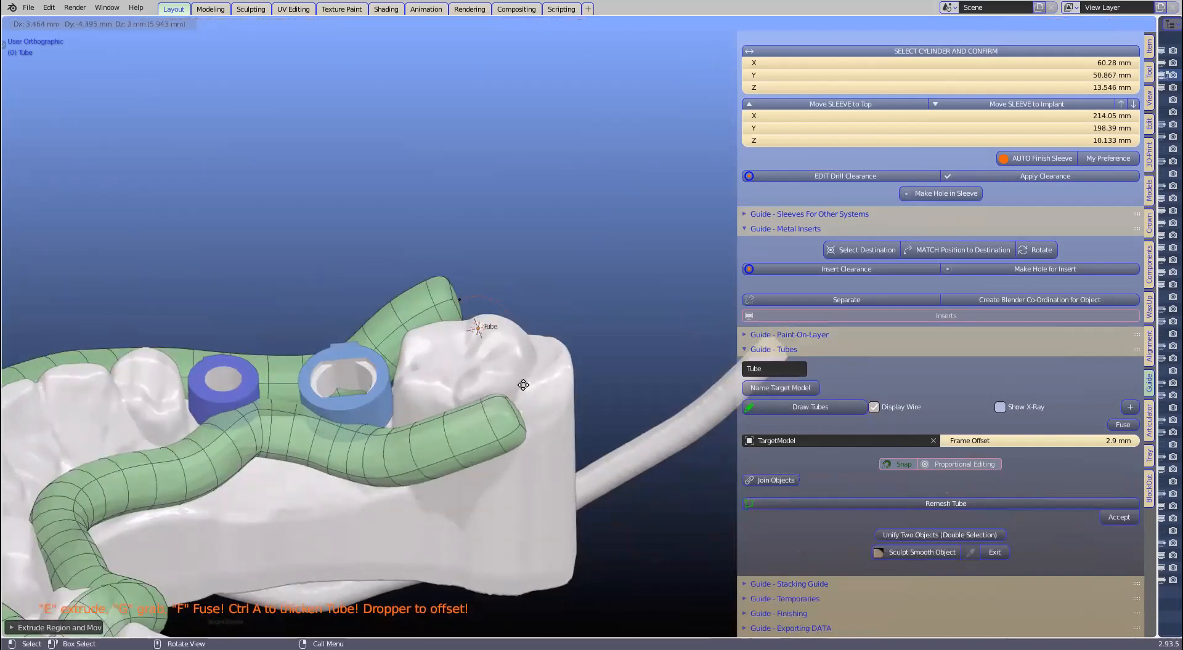
click(523, 385)
key(e)
click(504, 386)
middle_drag(501, 375, 654, 399)
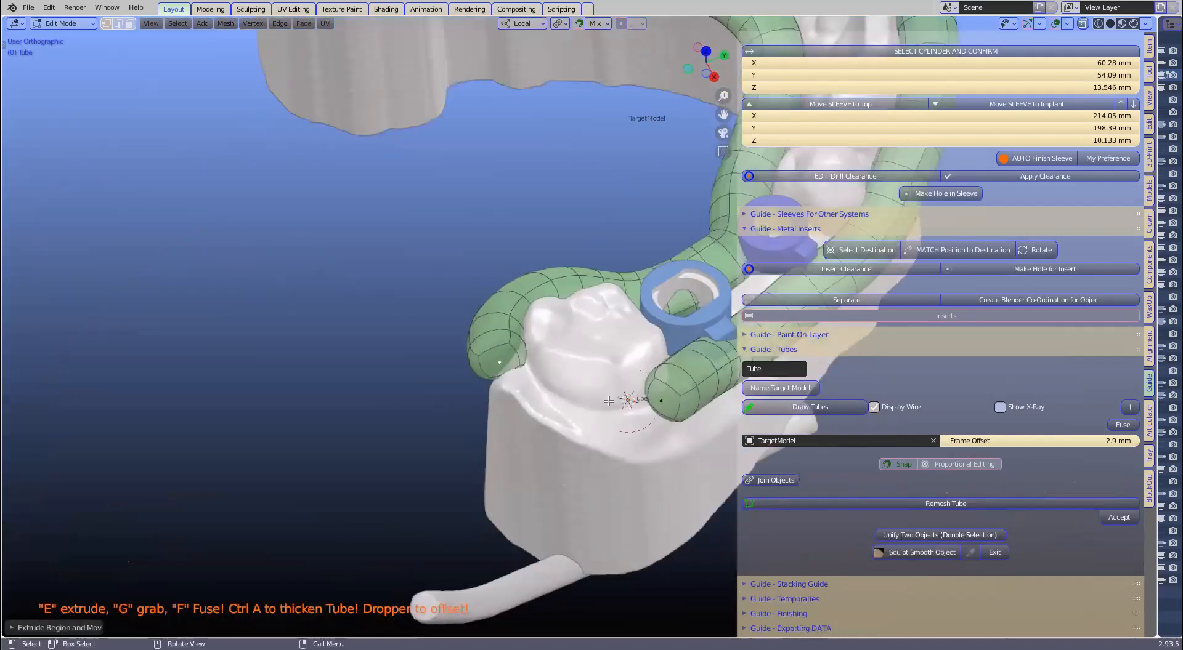
key(e)
click(535, 397)
key(e)
click(572, 411)
Step: Fuse the two tube ends into a closed loop
shift+click(661, 401)
key(f)
scroll(117, 407, down, 2)
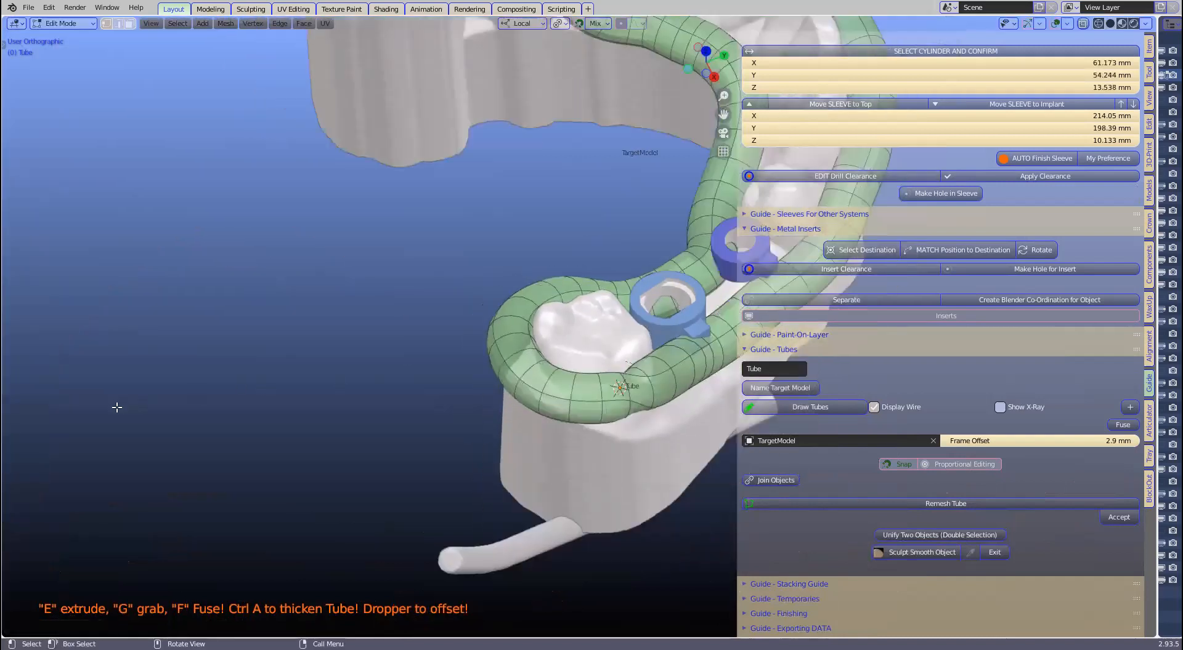
middle_drag(486, 391, 383, 394)
shift+middle_drag(720, 492, 474, 465)
Step: Extrude a cross branch off the loop across the arch
key(e)
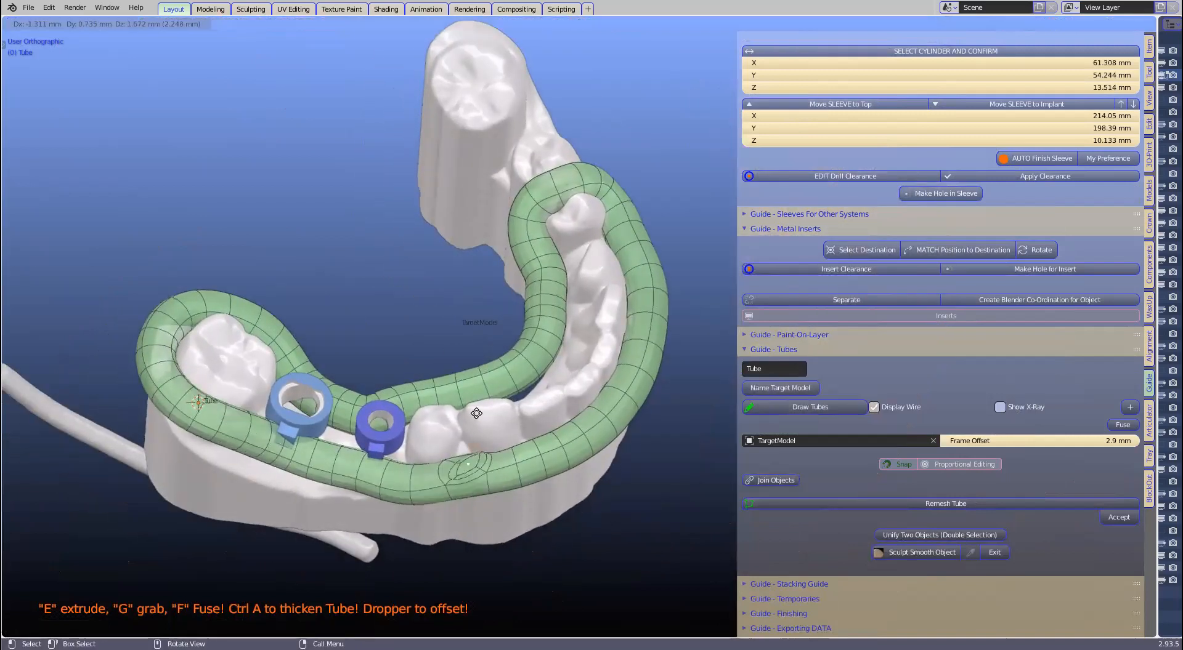
click(466, 414)
key(e)
click(456, 405)
middle_drag(457, 406, 296, 370)
scroll(727, 502, up, 2)
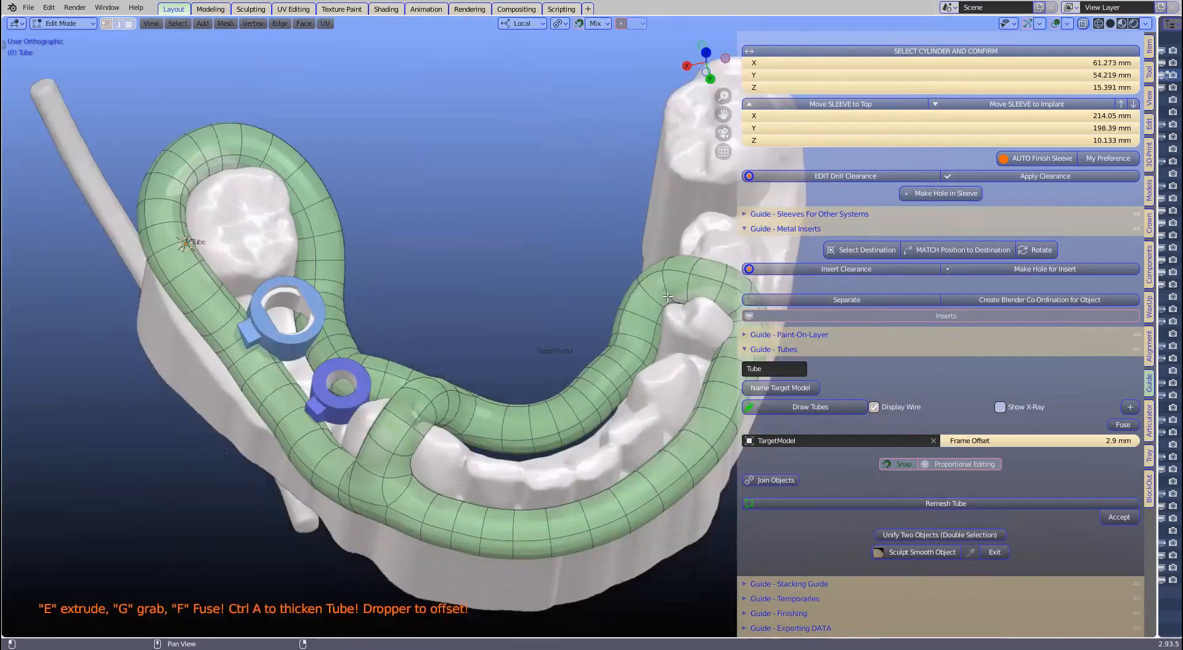
Step: Reduce the tube's frame offset to 2.5 mm and start remeshing the tube
click(1082, 25)
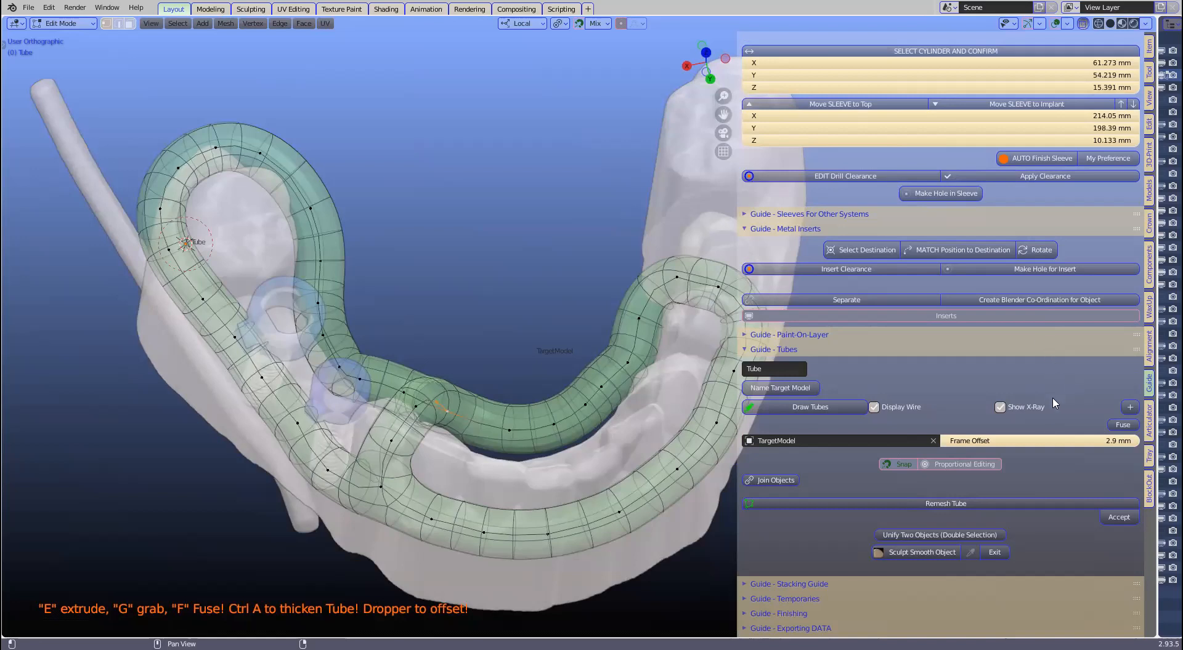
drag(1046, 441, 1021, 441)
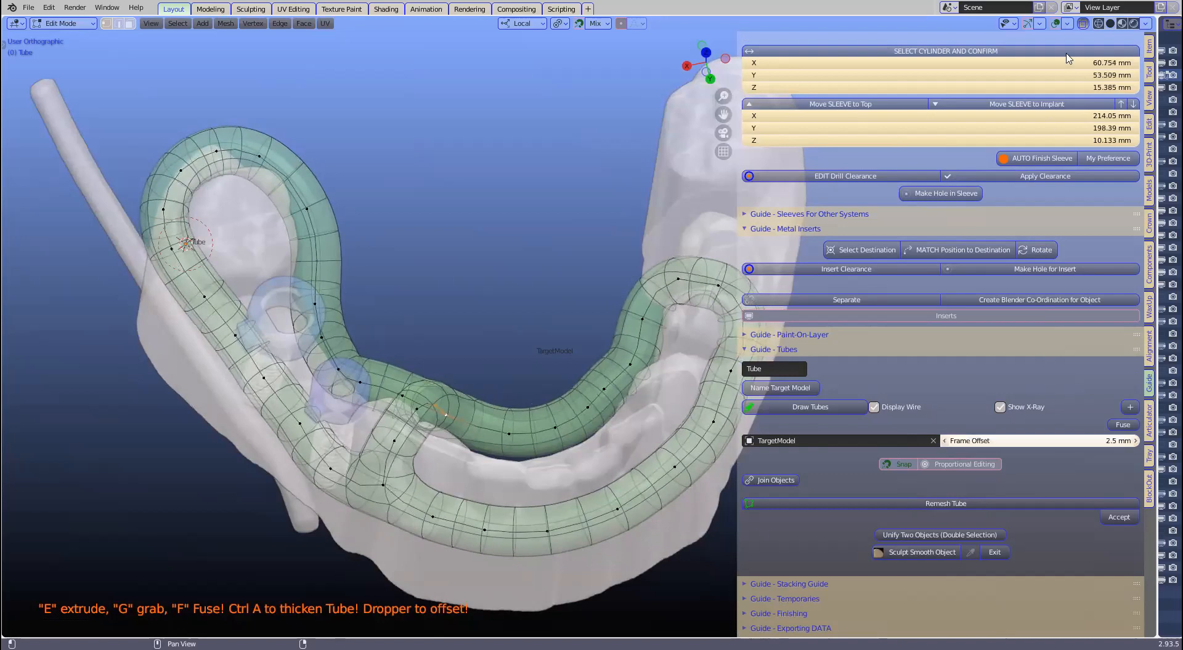
click(1083, 25)
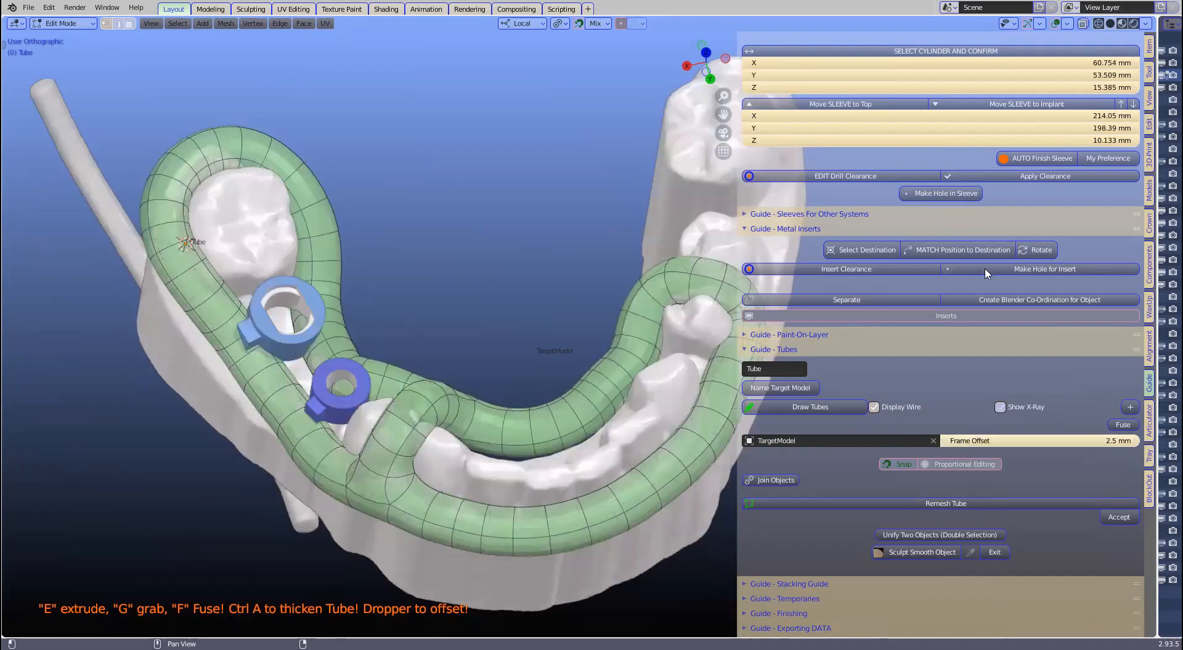
click(919, 504)
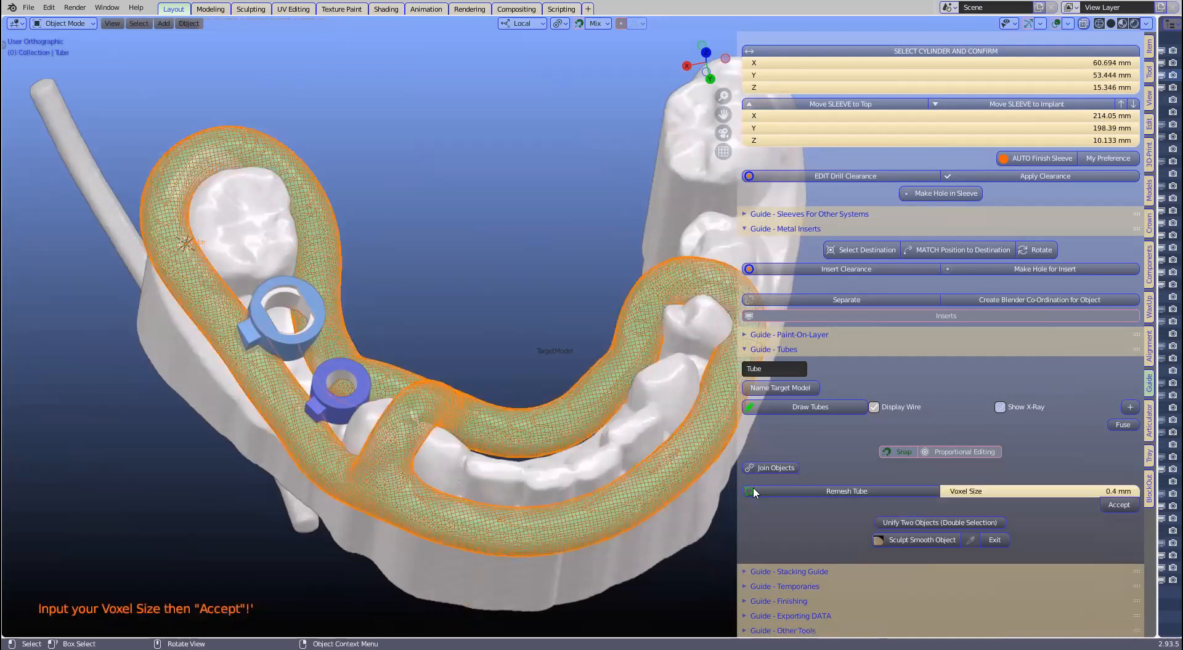
Step: Accept the tube remesh so the frame becomes a smooth solid loop
click(1113, 506)
middle_drag(554, 395, 600, 365)
click(1119, 505)
middle_drag(536, 458, 314, 293)
Step: Select the jaw model TargetModel
click(334, 334)
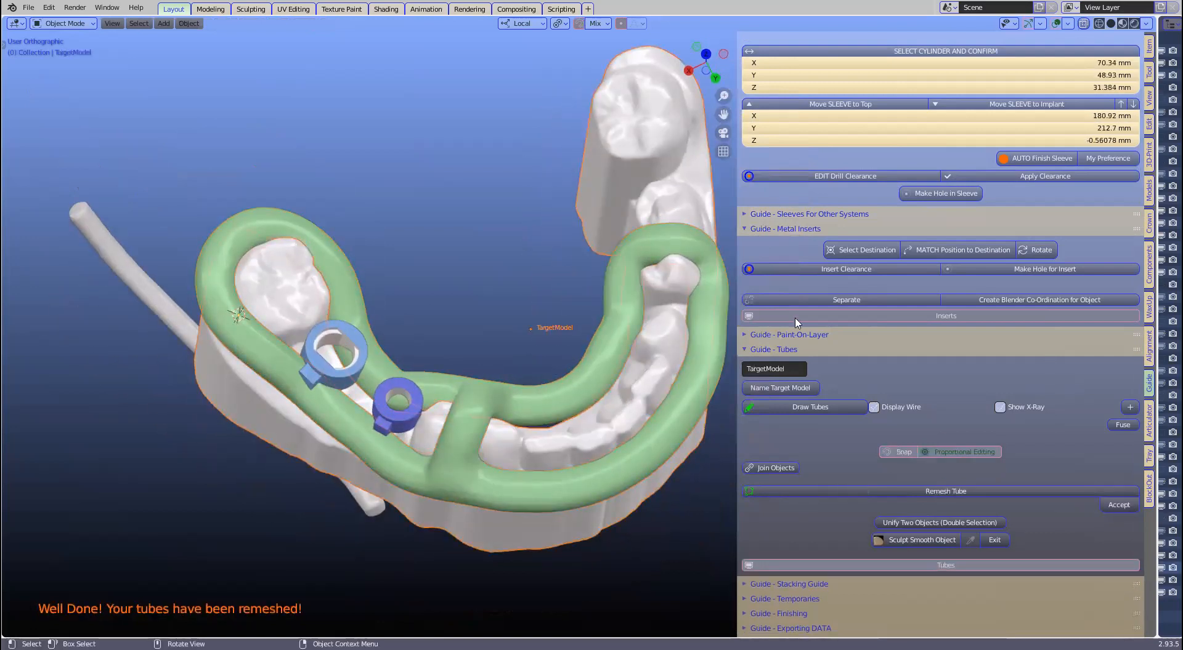
shift+middle_drag(334, 335, 366, 379)
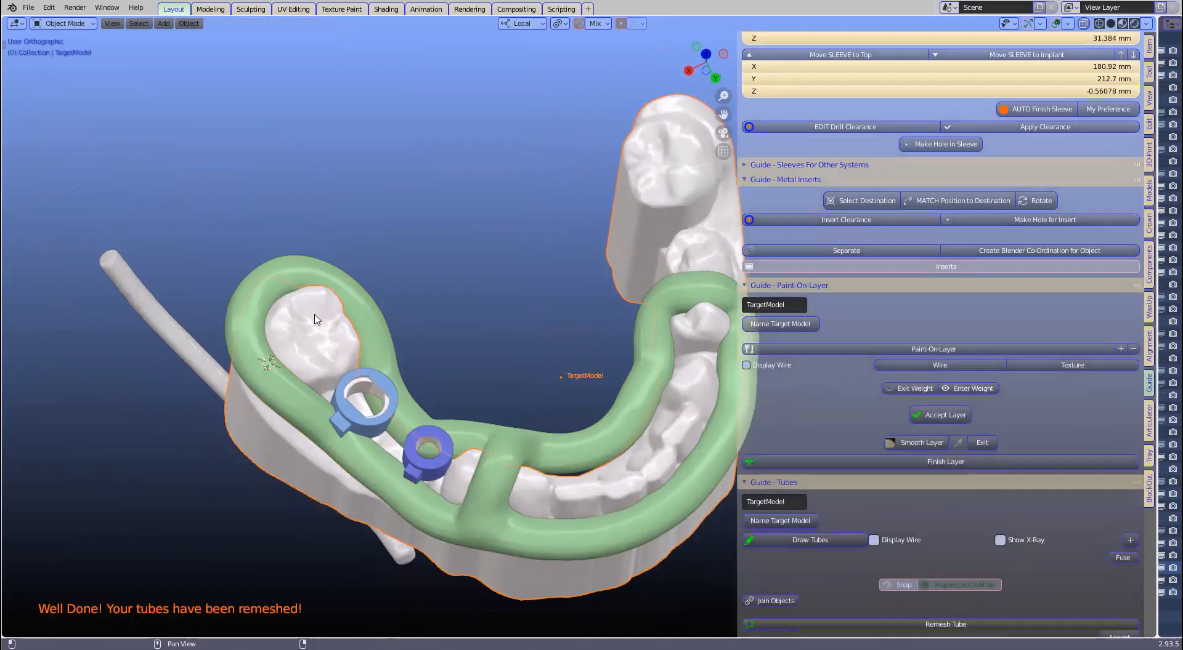
middle_drag(288, 285, 180, 163)
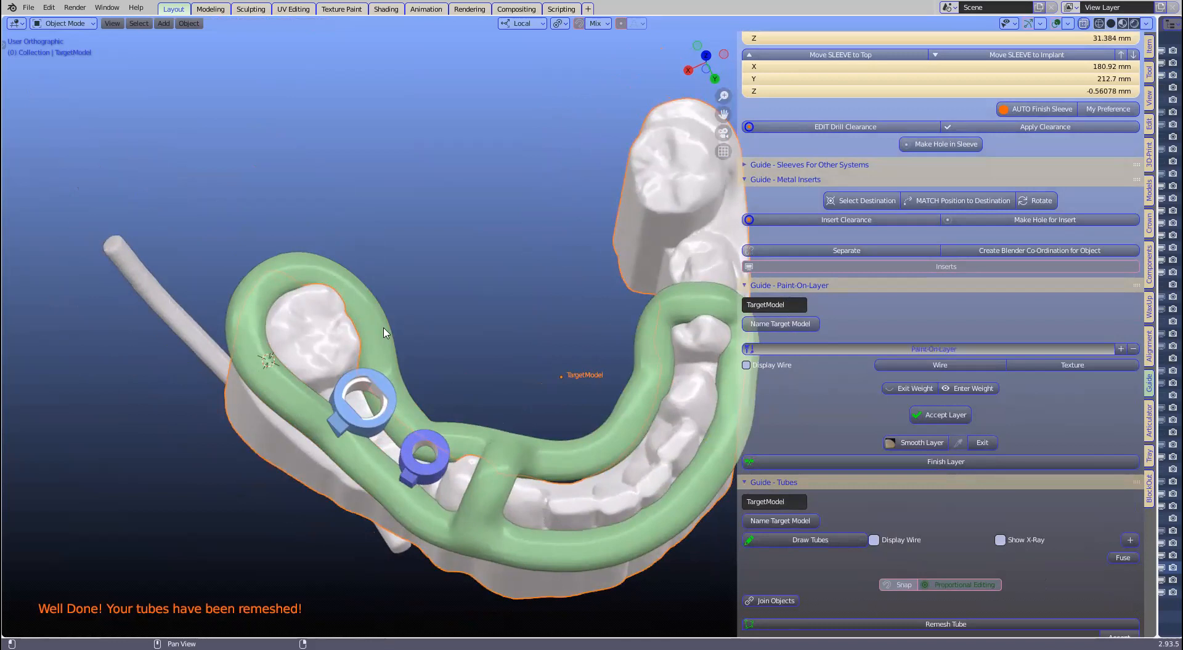
Step: Paint layer pads over the left molar and right-side teeth
scroll(183, 308, up, 1)
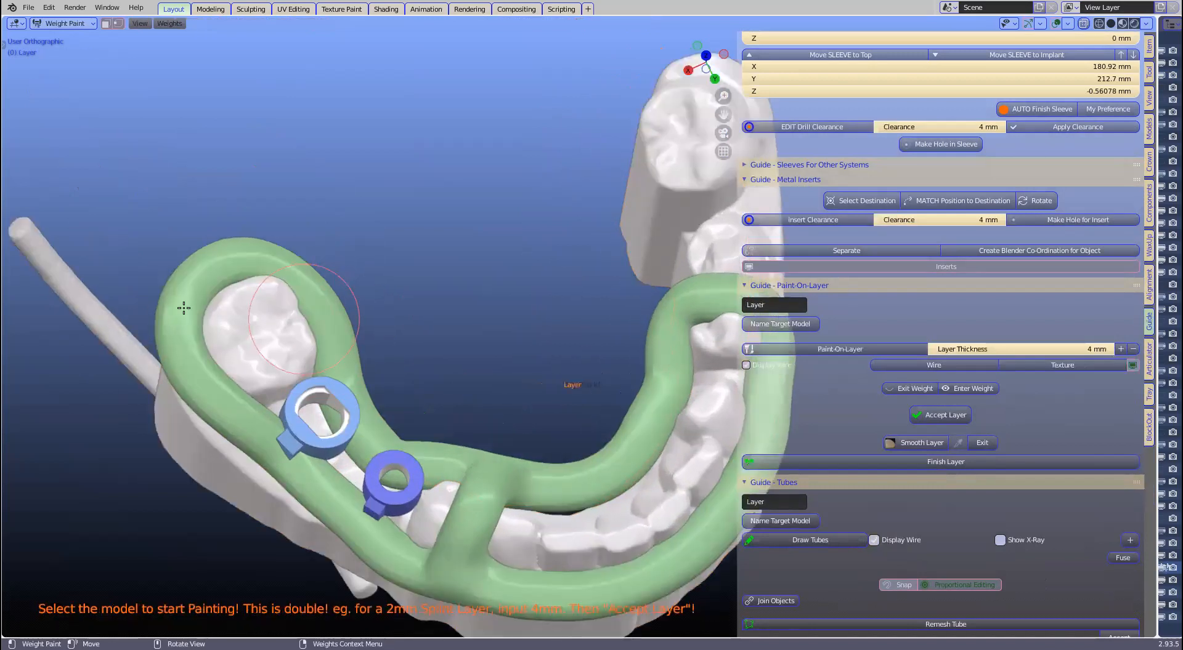
scroll(180, 311, up, 1)
mouse_move(198, 296)
mouse_down()
mouse_move(174, 308)
mouse_move(185, 347)
mouse_move(237, 313)
mouse_move(223, 352)
mouse_move(196, 370)
mouse_up()
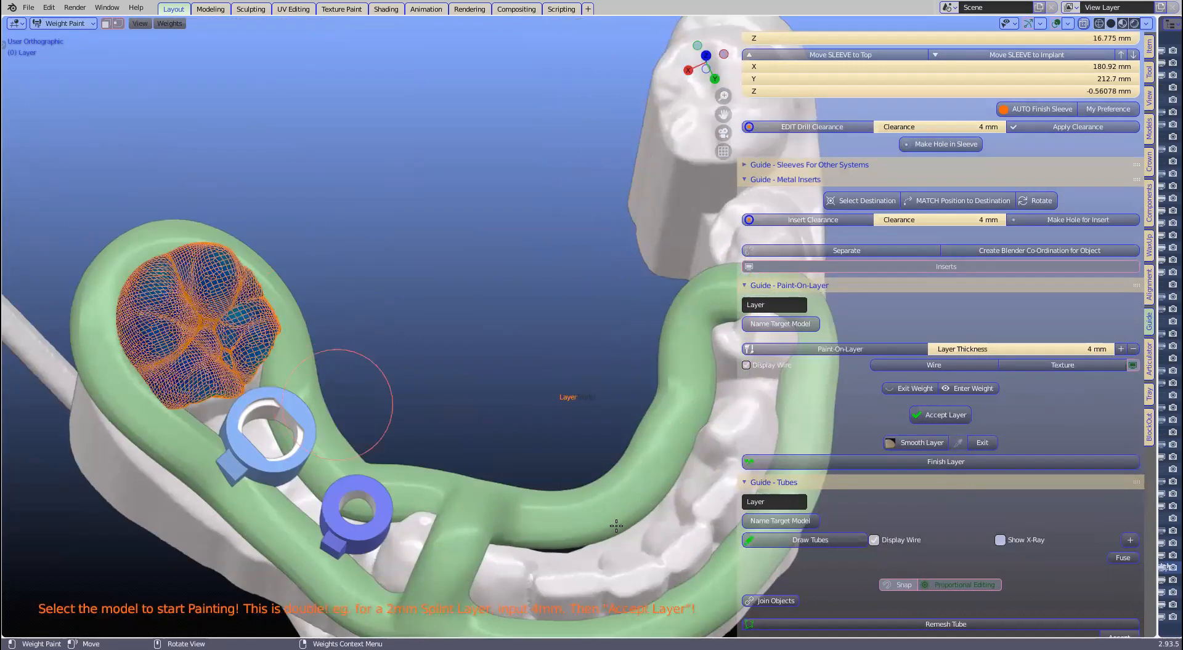
scroll(641, 529, down, 1)
mouse_move(685, 448)
mouse_down()
mouse_move(705, 421)
mouse_move(607, 554)
mouse_move(612, 476)
mouse_move(596, 525)
mouse_up()
middle_drag(613, 500, 589, 367)
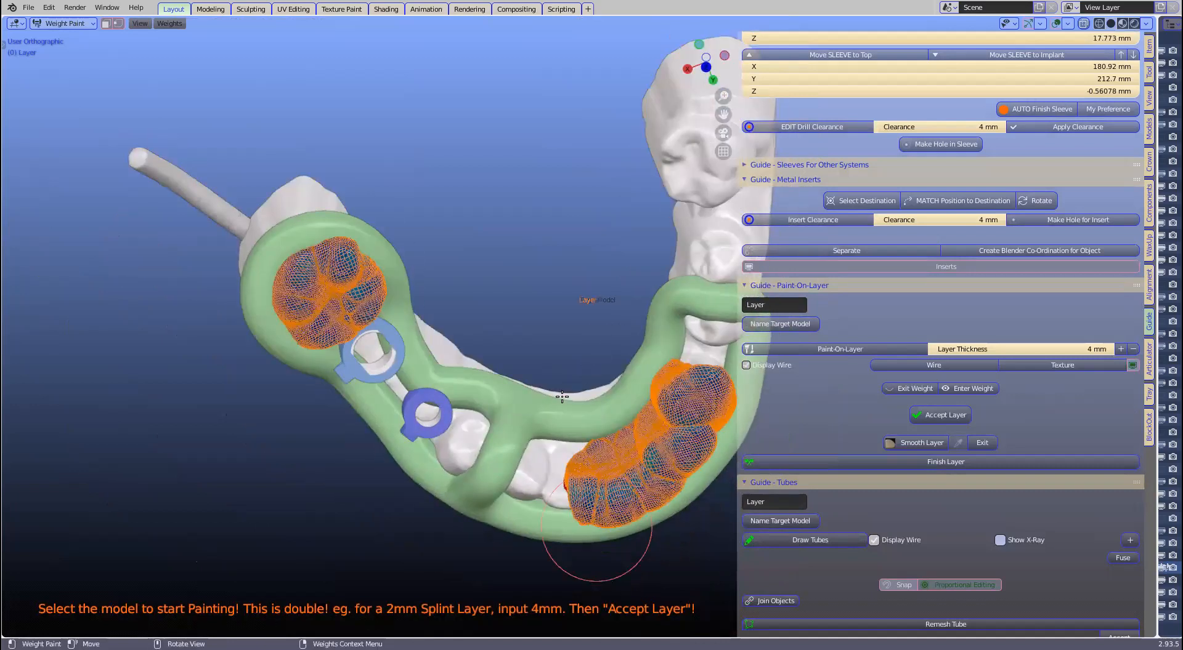
middle_drag(715, 496, 863, 440)
middle_drag(826, 403, 816, 439)
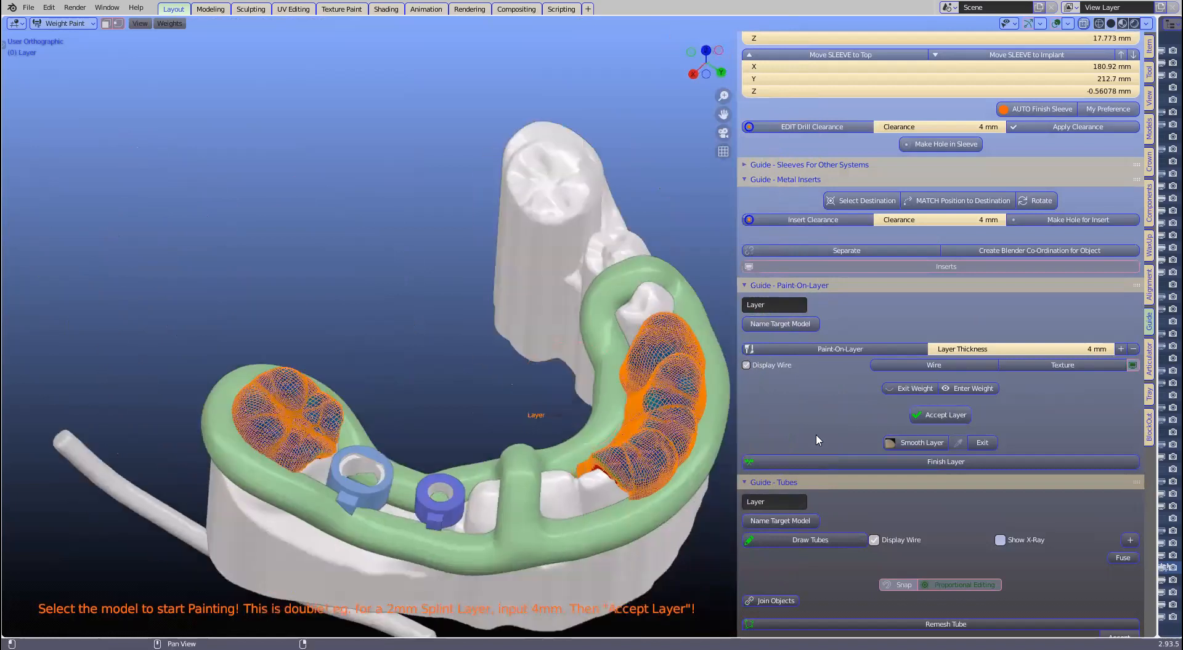
Step: Finish the painted layer and join it with the green tube frame
click(943, 415)
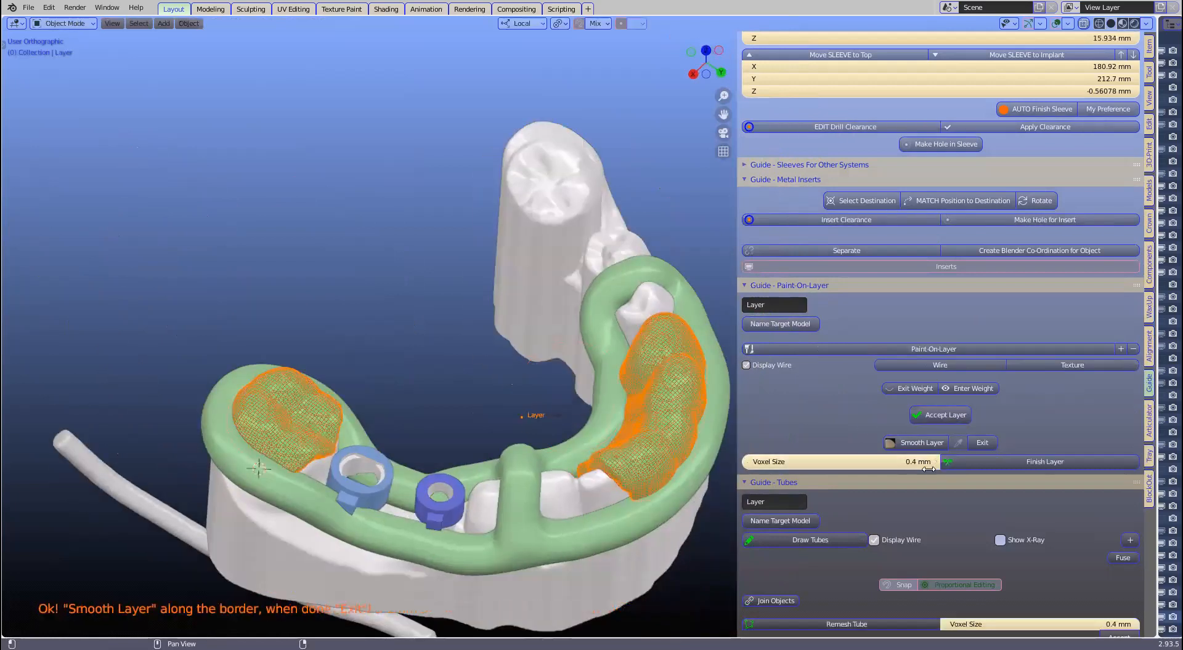
click(1004, 467)
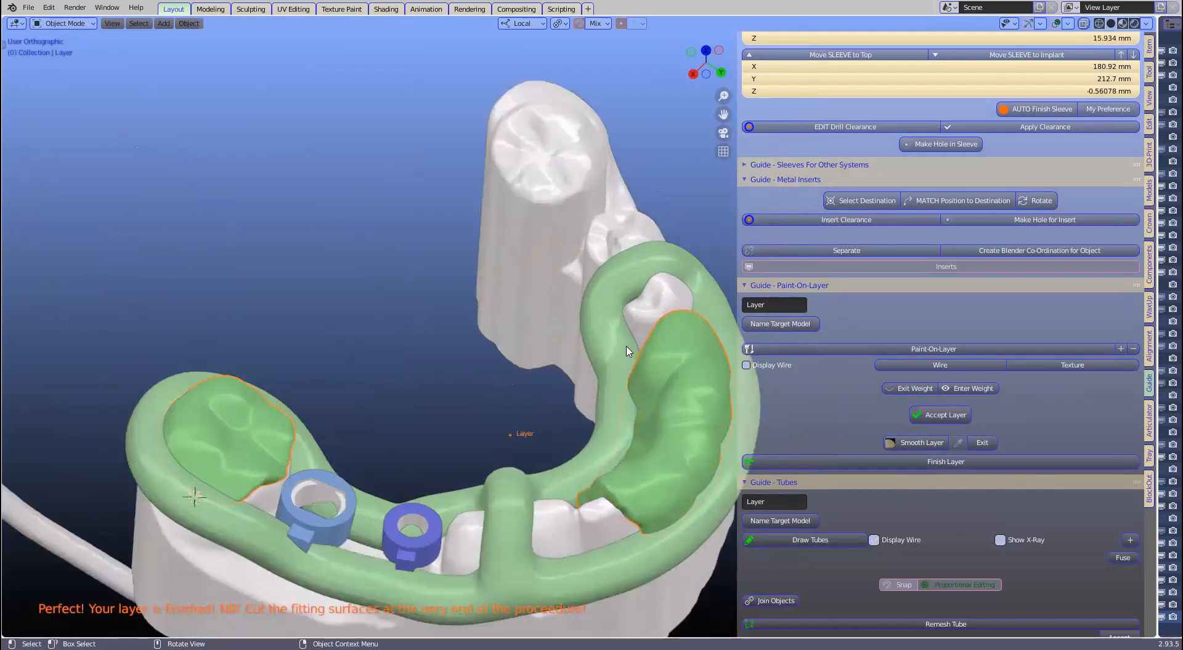
click(607, 327)
shift+middle_drag(516, 389, 437, 366)
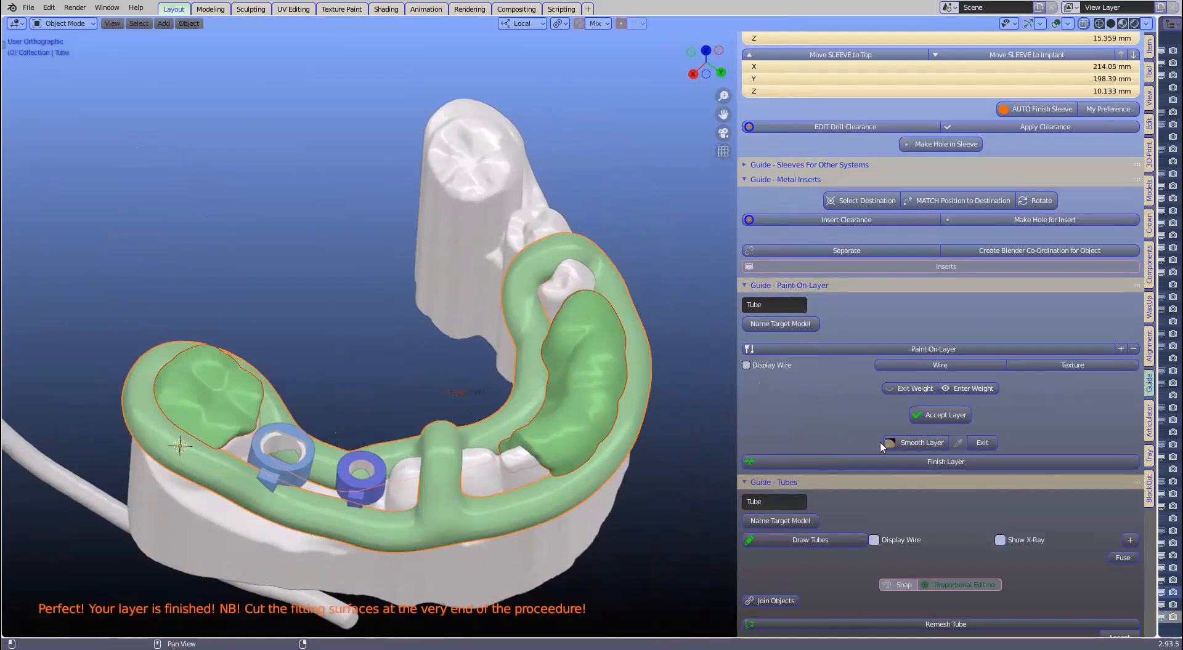
scroll(787, 557, down, 2)
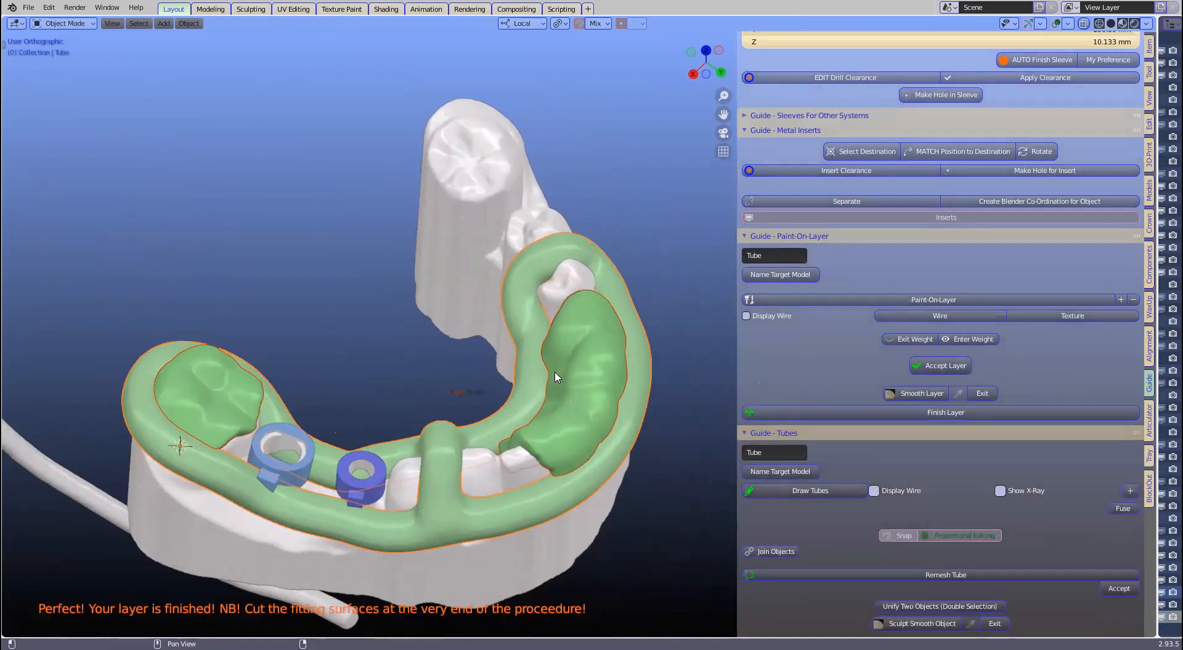
click(767, 557)
middle_drag(591, 422, 557, 397)
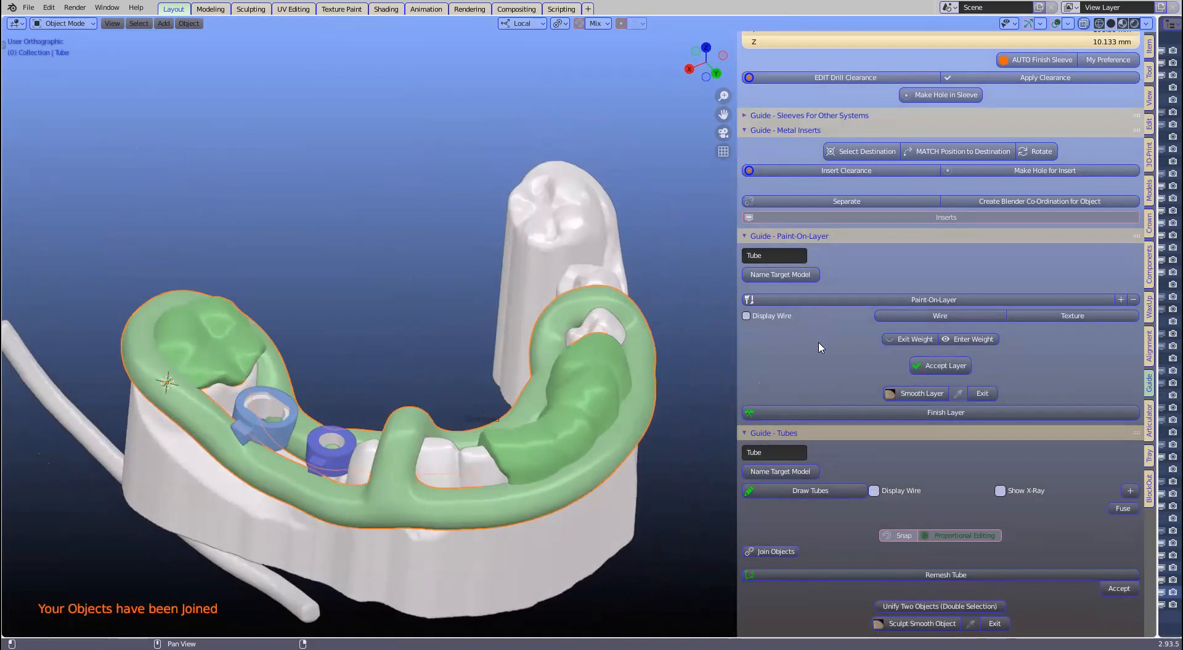
Step: Remesh the joined guide with a 0.3 mm voxel size
scroll(892, 496, down, 1)
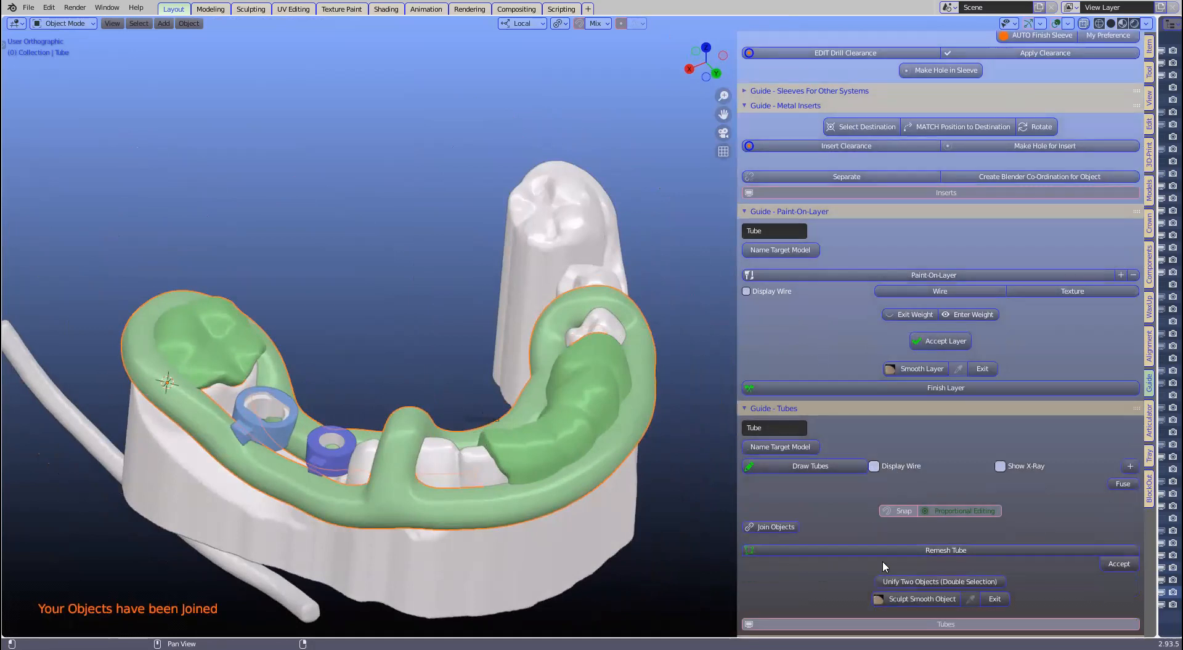
click(929, 550)
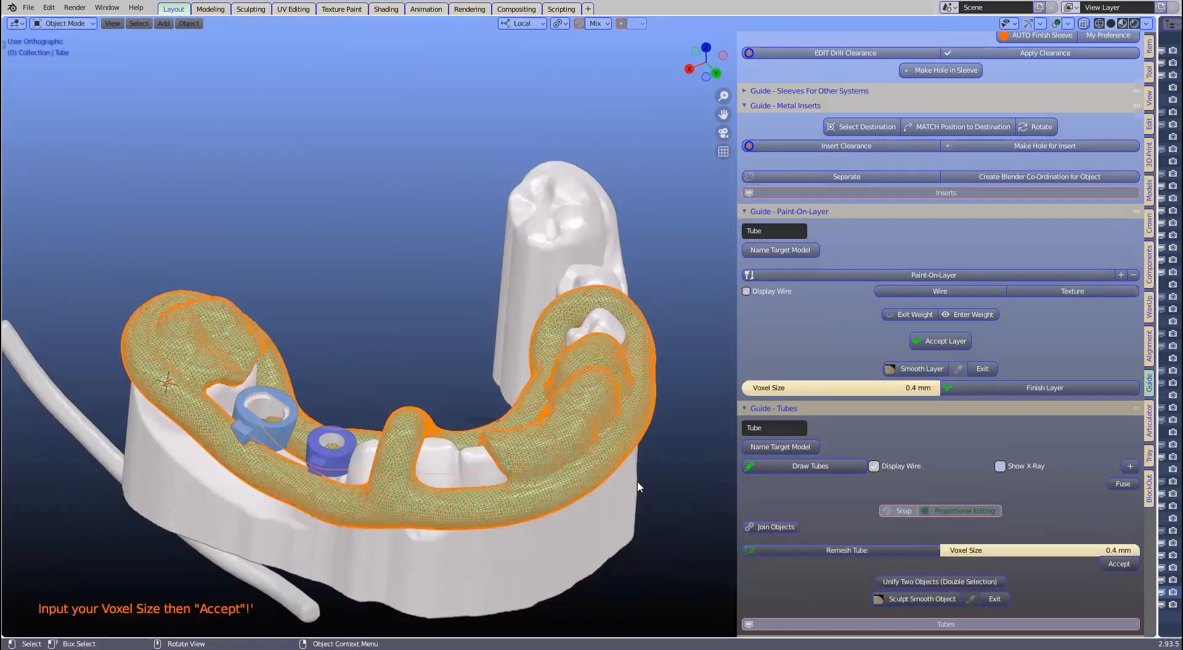
scroll(709, 484, up, 1)
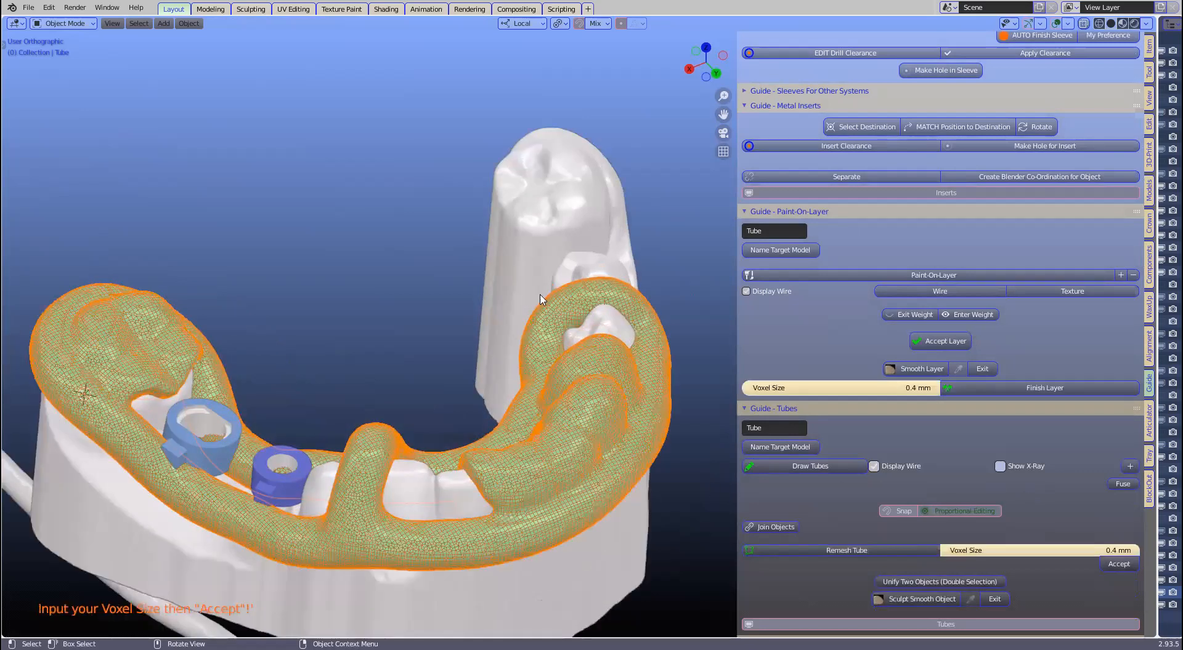
scroll(659, 425, up, 3)
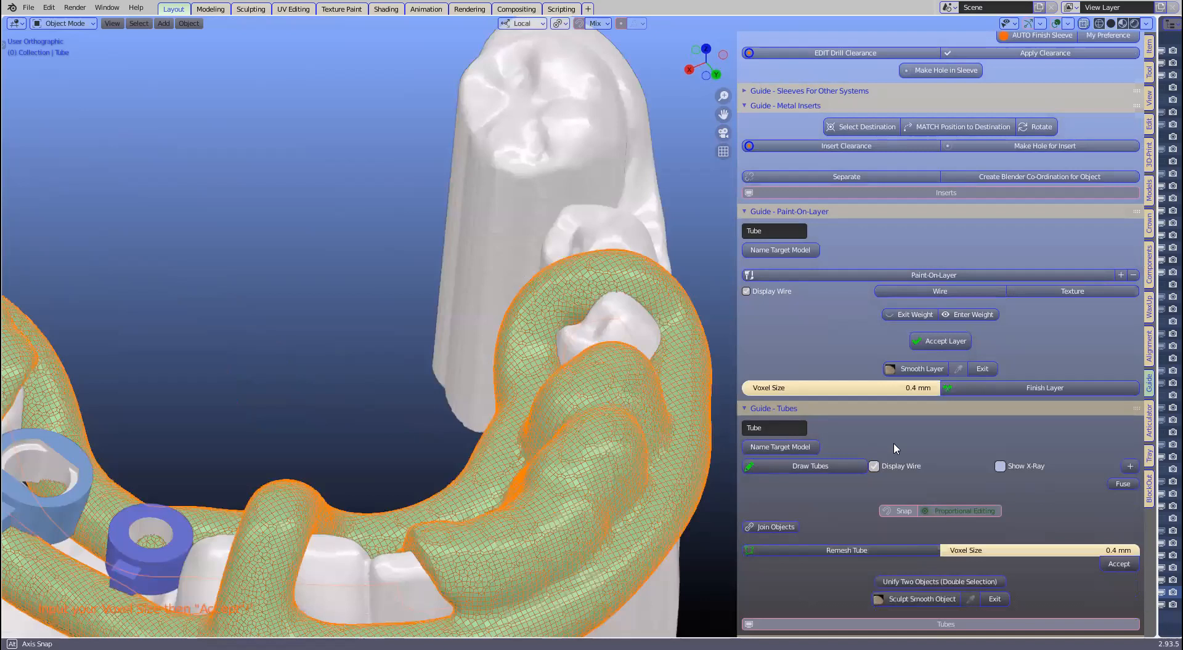
middle_drag(572, 491, 559, 398)
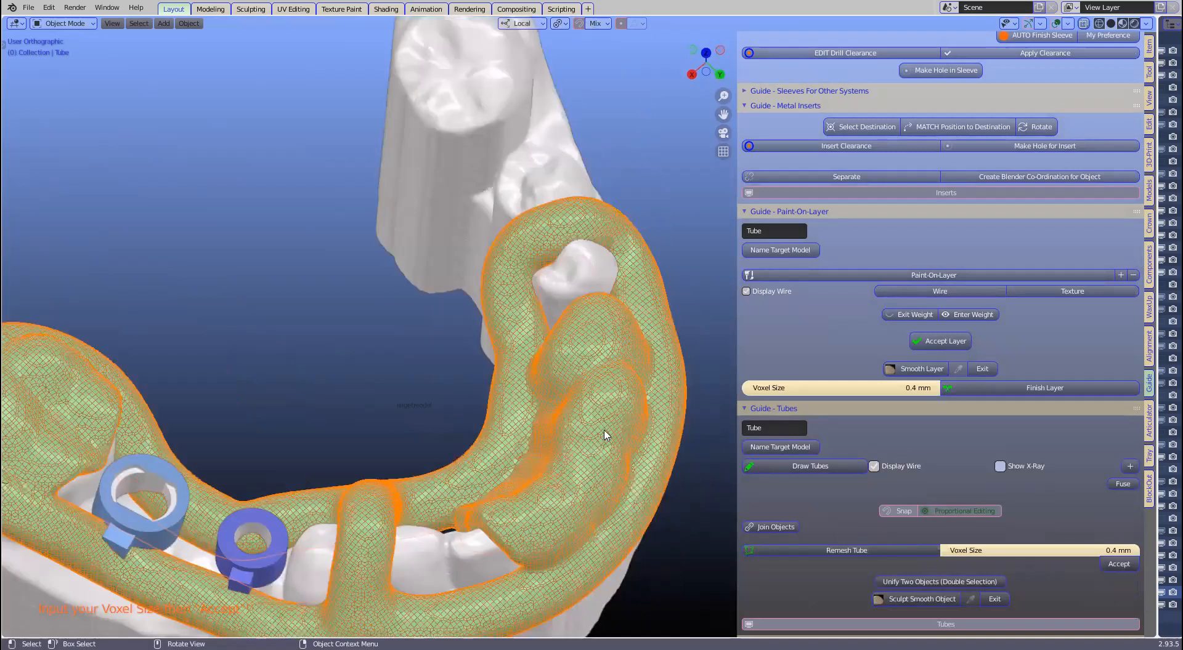
scroll(559, 398, down, 1)
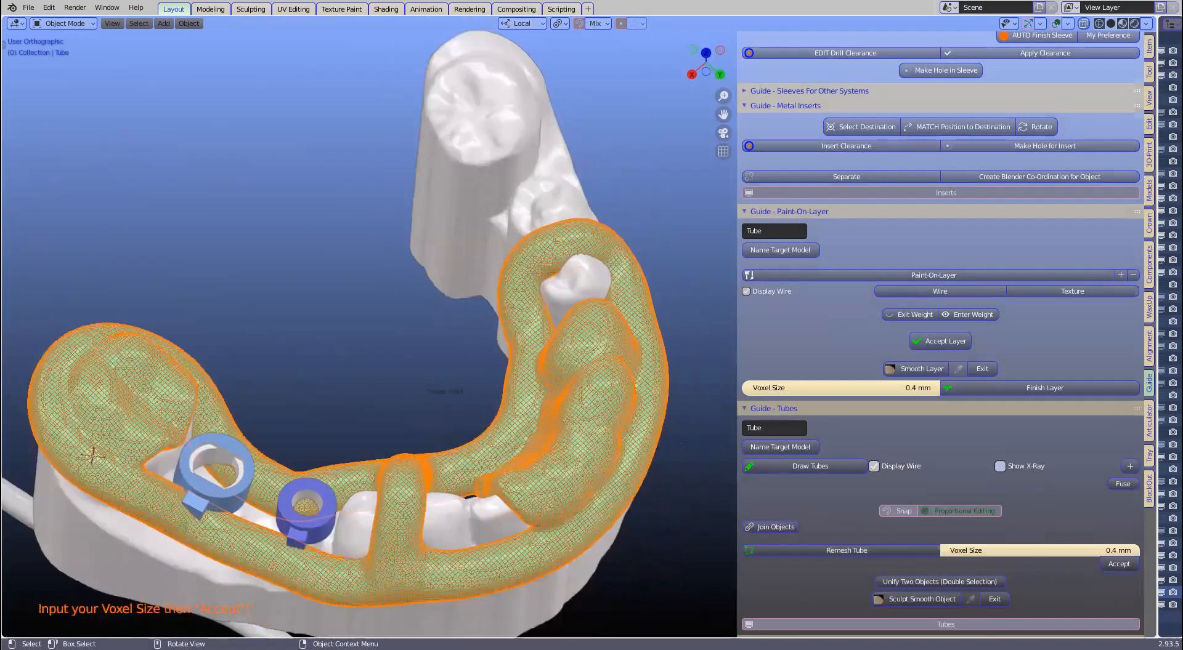
click(945, 550)
click(1118, 564)
drag(737, 354, 815, 353)
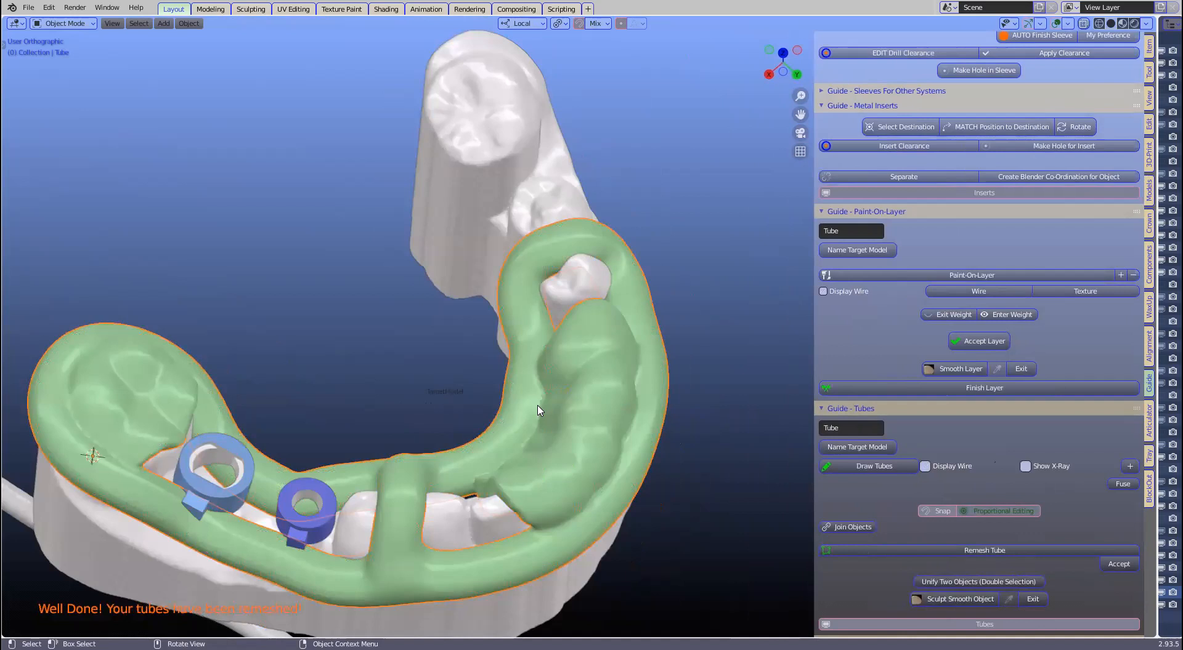
Step: Orbit around the remeshed guide to inspect the fused green splint
scroll(515, 421, down, 3)
middle_drag(536, 402, 373, 463)
scroll(353, 406, up, 2)
middle_drag(329, 396, 435, 489)
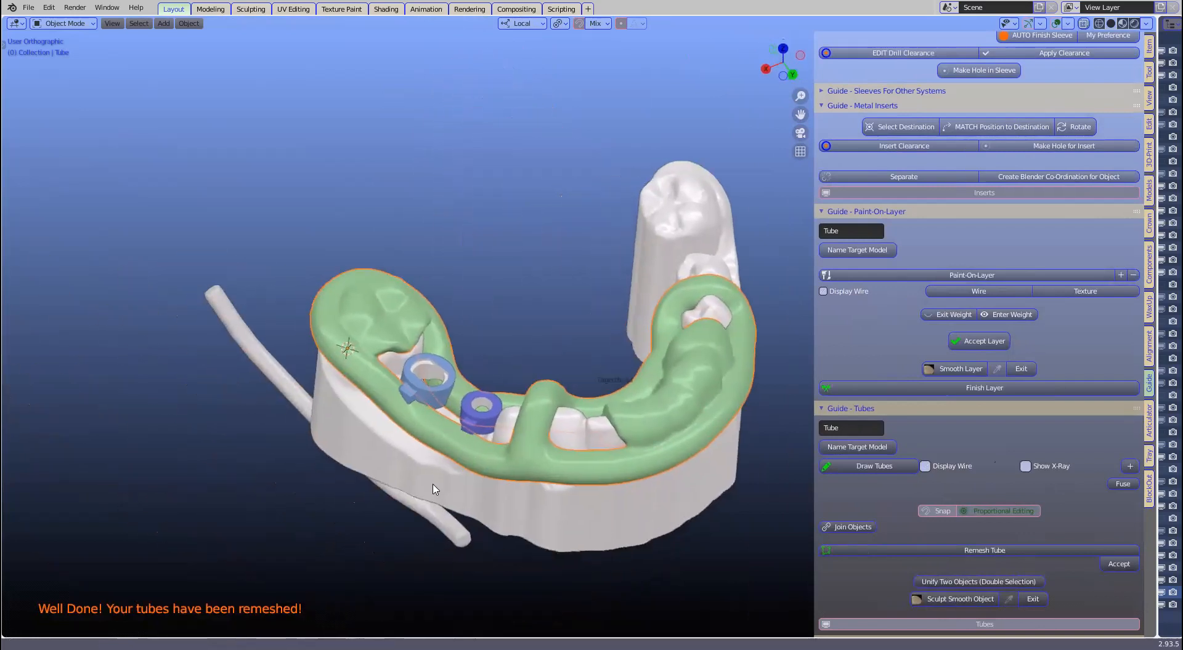
middle_drag(343, 397, 558, 370)
scroll(333, 309, up, 2)
scroll(356, 242, up, 1)
scroll(597, 408, up, 2)
Step: Paint a layer on TargetModel over the tooth beside the darker sleeve
click(597, 411)
scroll(572, 394, down, 4)
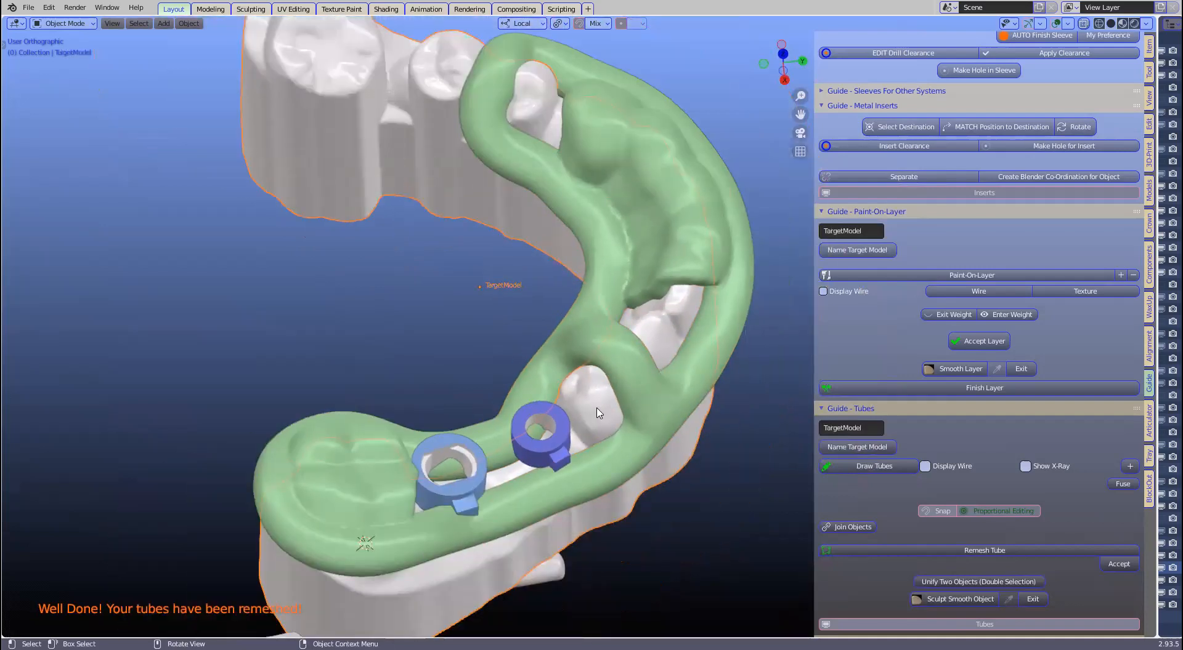
scroll(1028, 251, up, 2)
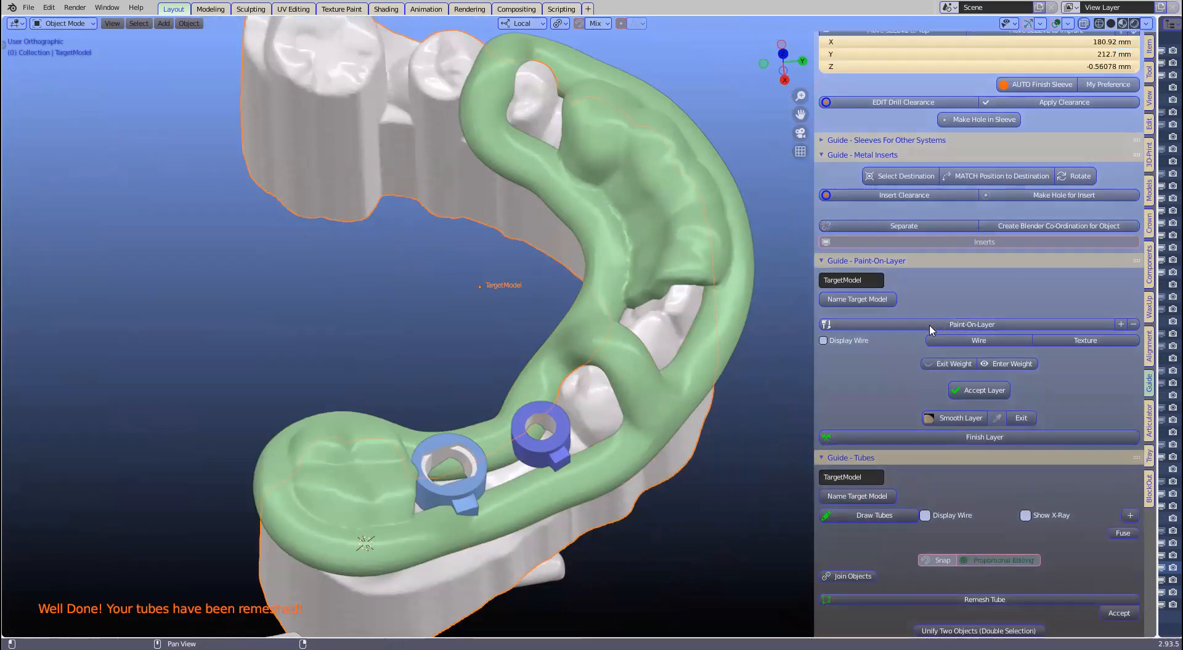
click(930, 326)
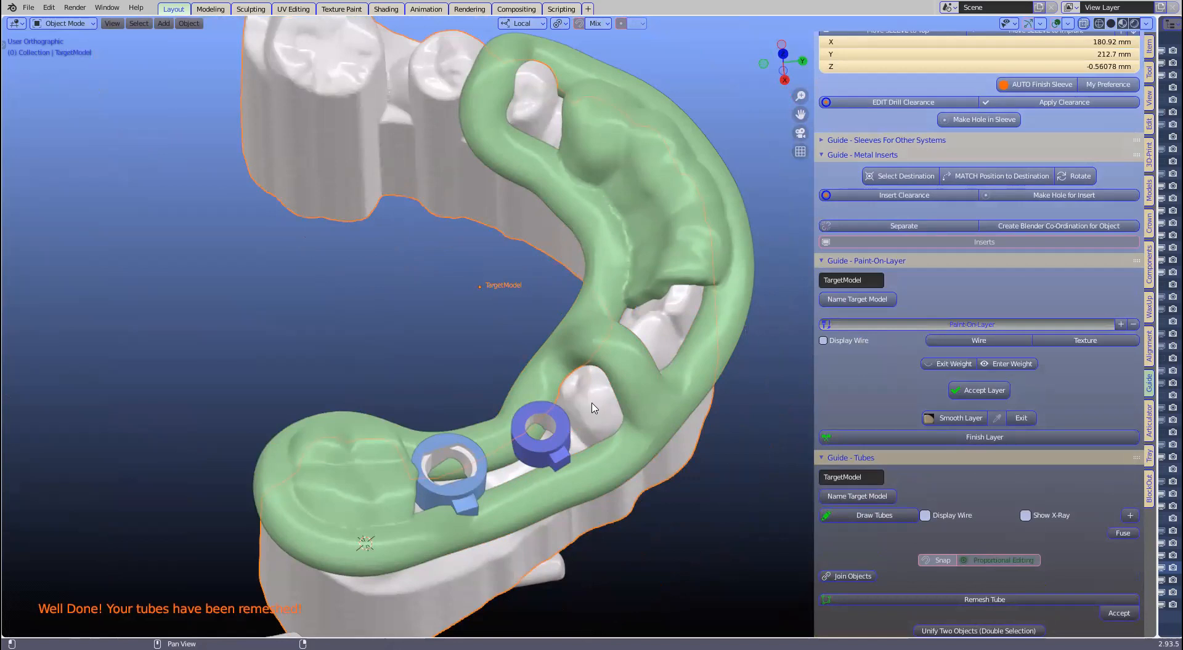
scroll(592, 404, up, 1)
drag(592, 403, 577, 432)
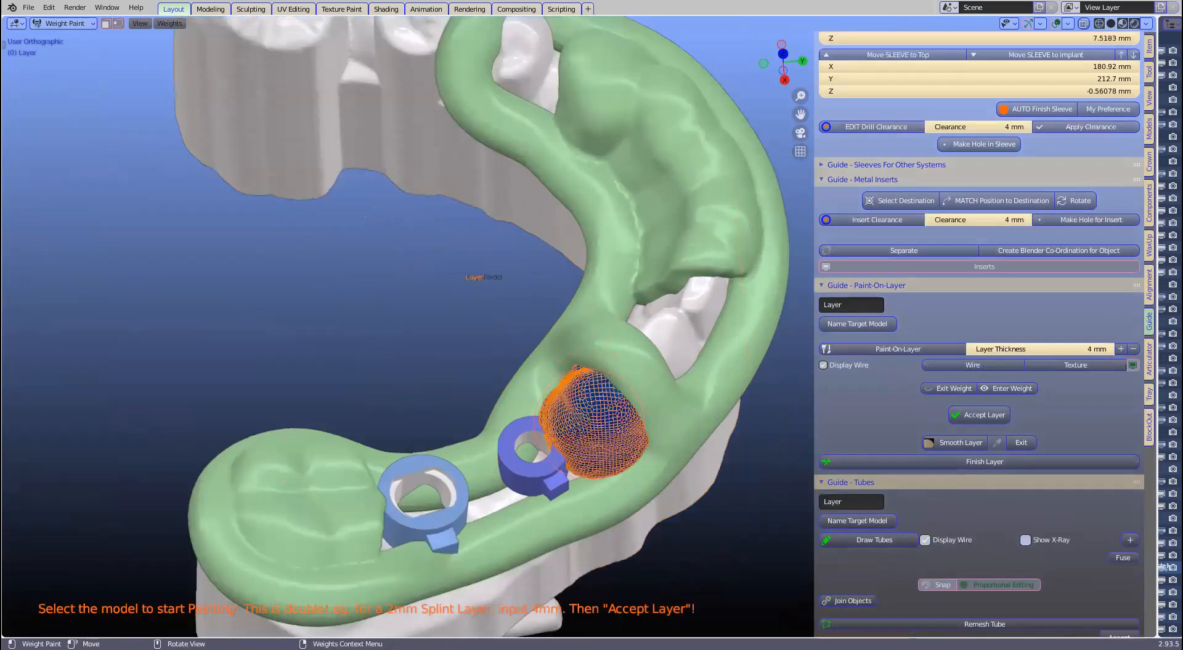
mouse_move(576, 431)
middle_down()
mouse_move(676, 415)
mouse_move(544, 421)
mouse_move(635, 447)
mouse_move(550, 409)
middle_up()
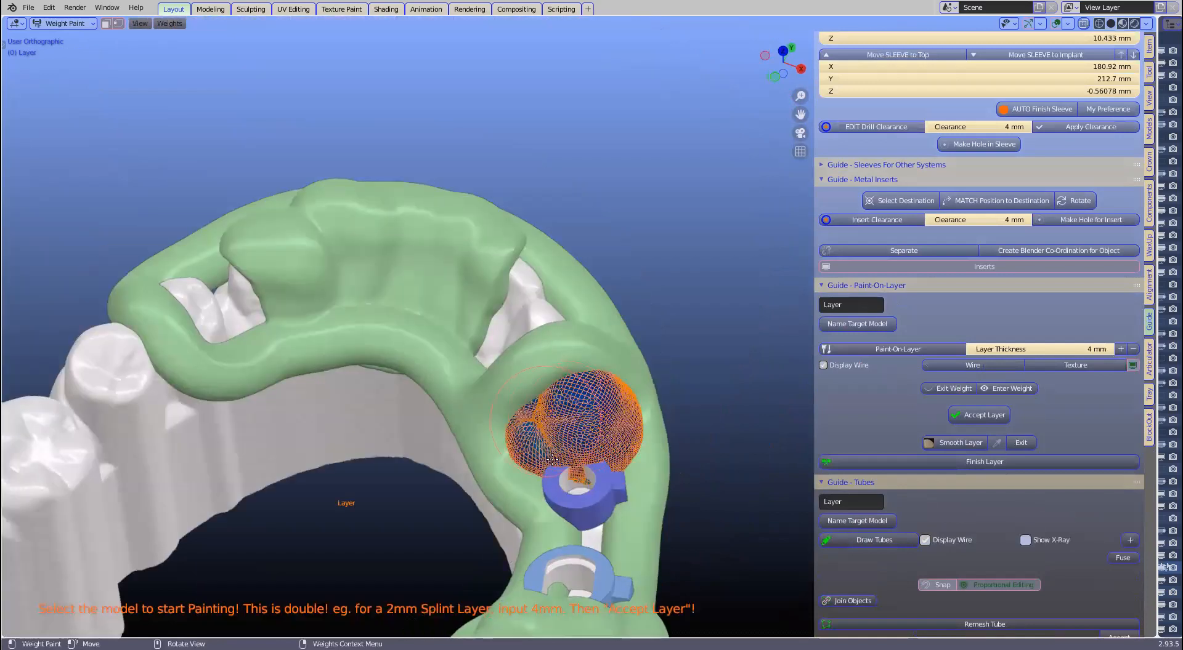
mouse_move(635, 445)
middle_down()
mouse_move(548, 454)
mouse_move(577, 466)
middle_up()
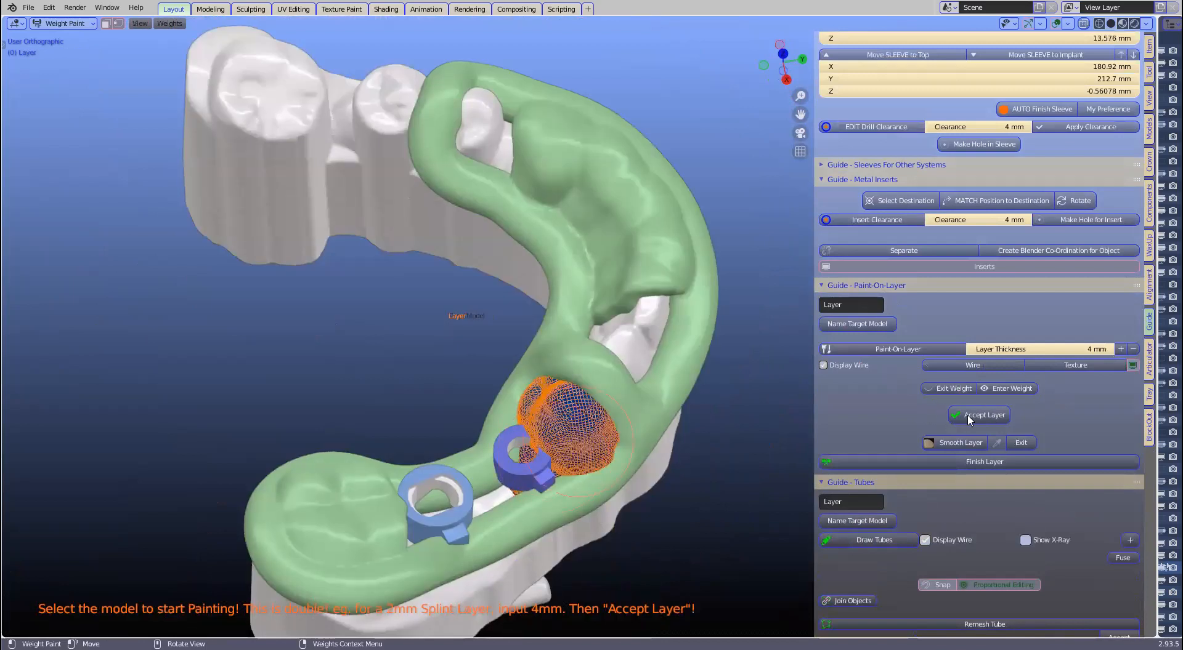
Step: Accept and finish the 4 mm painted layer, then join it into the green Tube guide
click(970, 417)
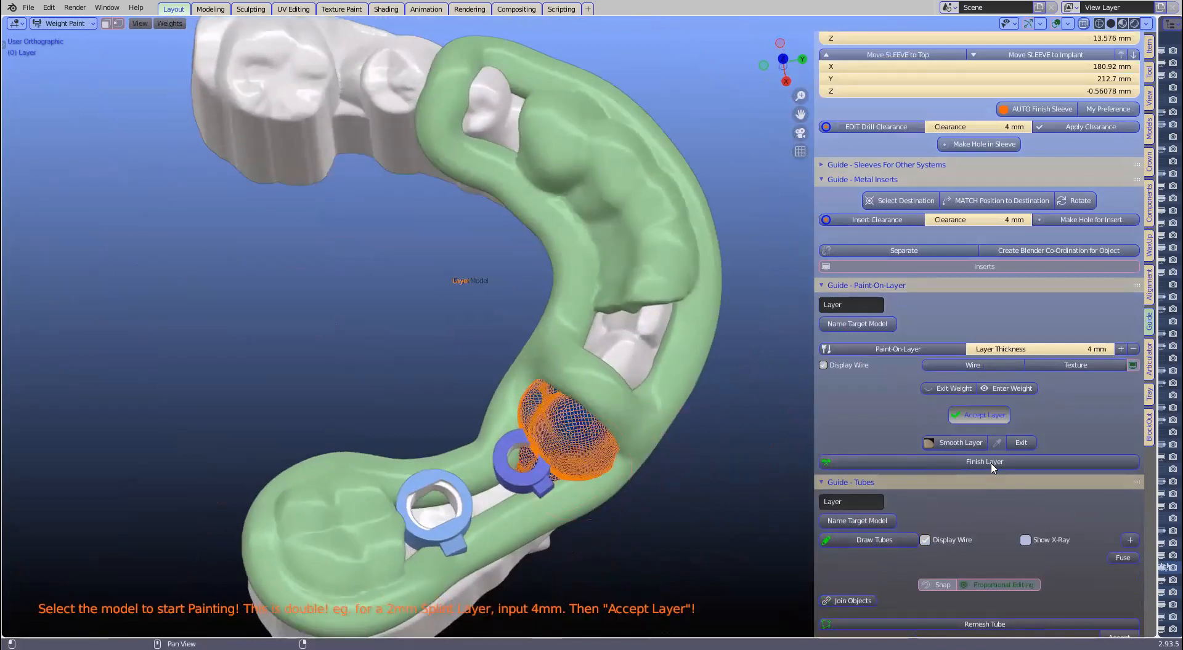
click(1006, 461)
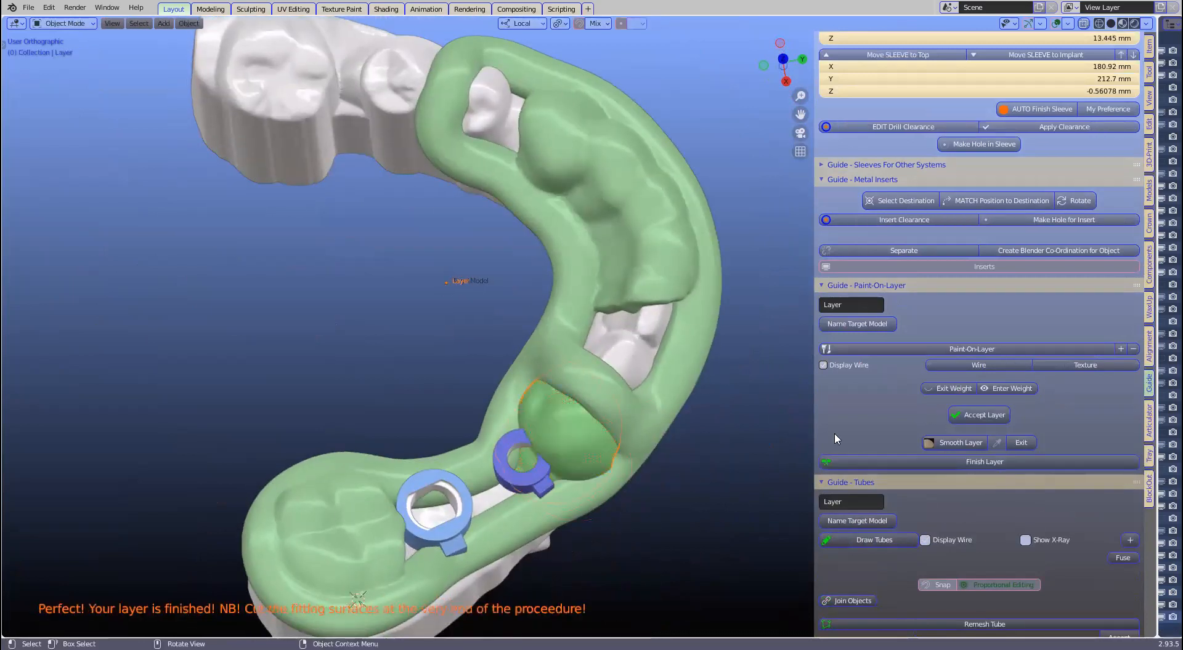
click(594, 421)
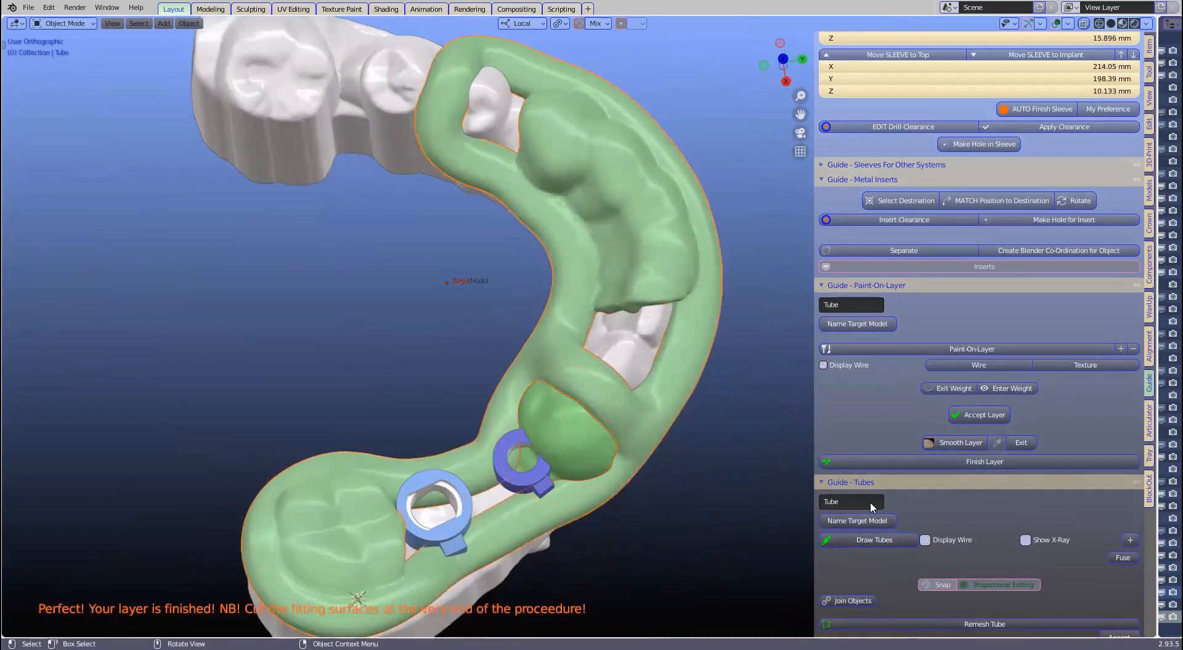
scroll(853, 562, down, 1)
click(853, 577)
scroll(939, 491, down, 2)
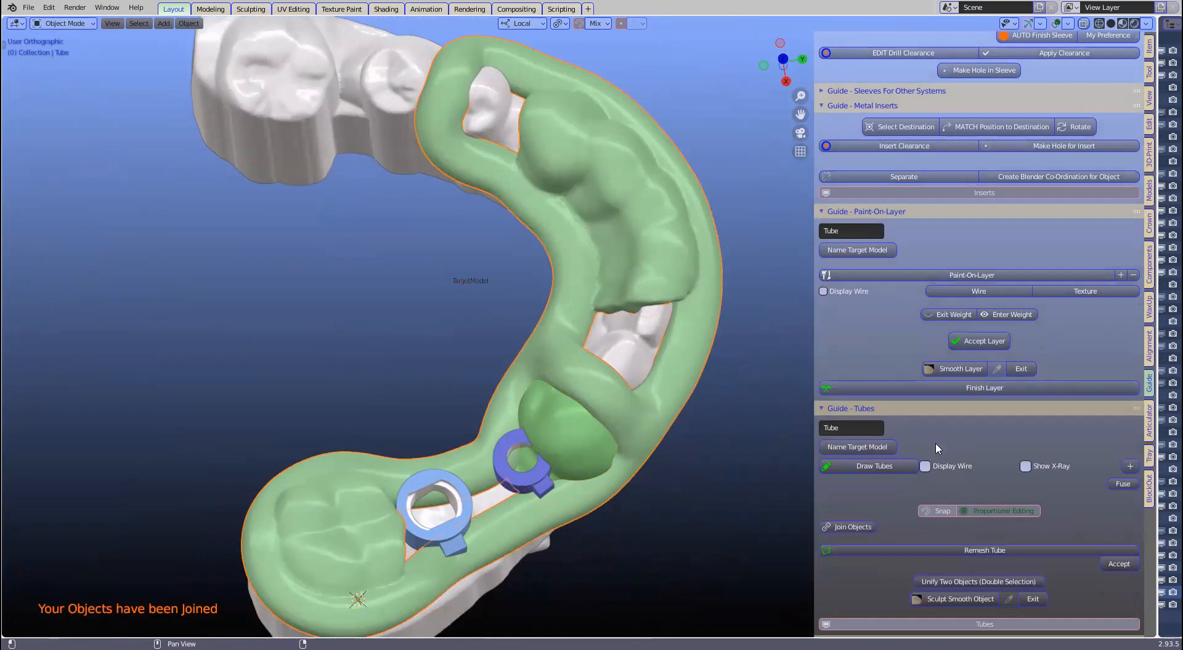
scroll(857, 508, down, 2)
Step: Remesh the guide again at 0.3 mm voxels, fusing the new front pad in
click(958, 500)
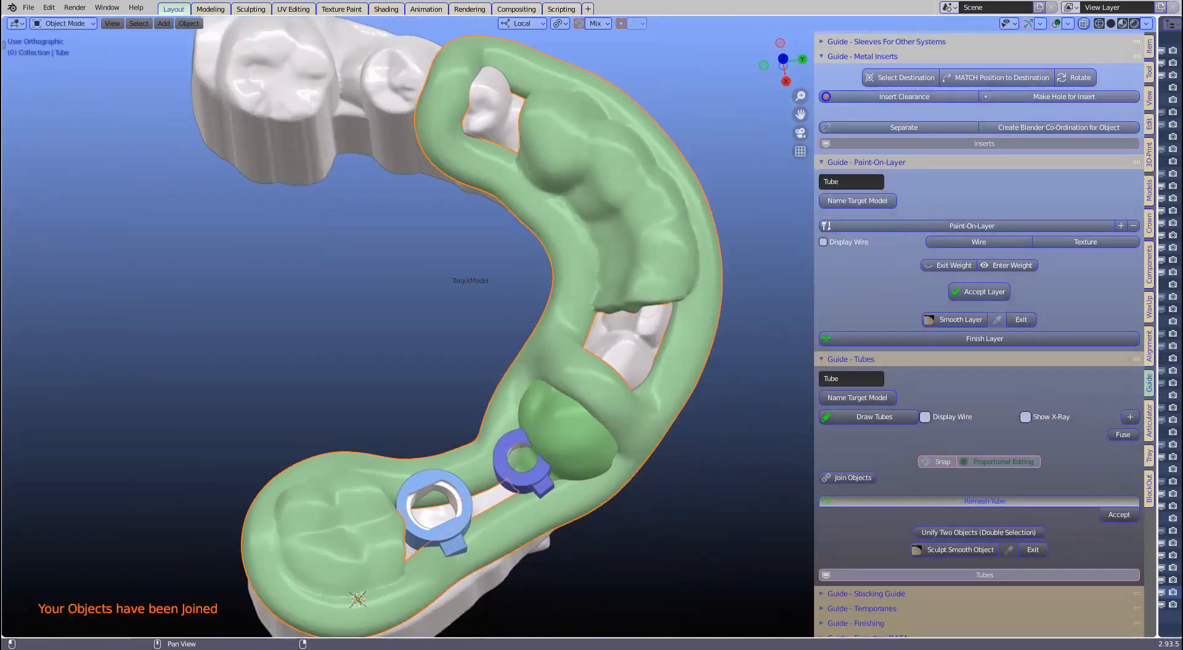
click(1118, 514)
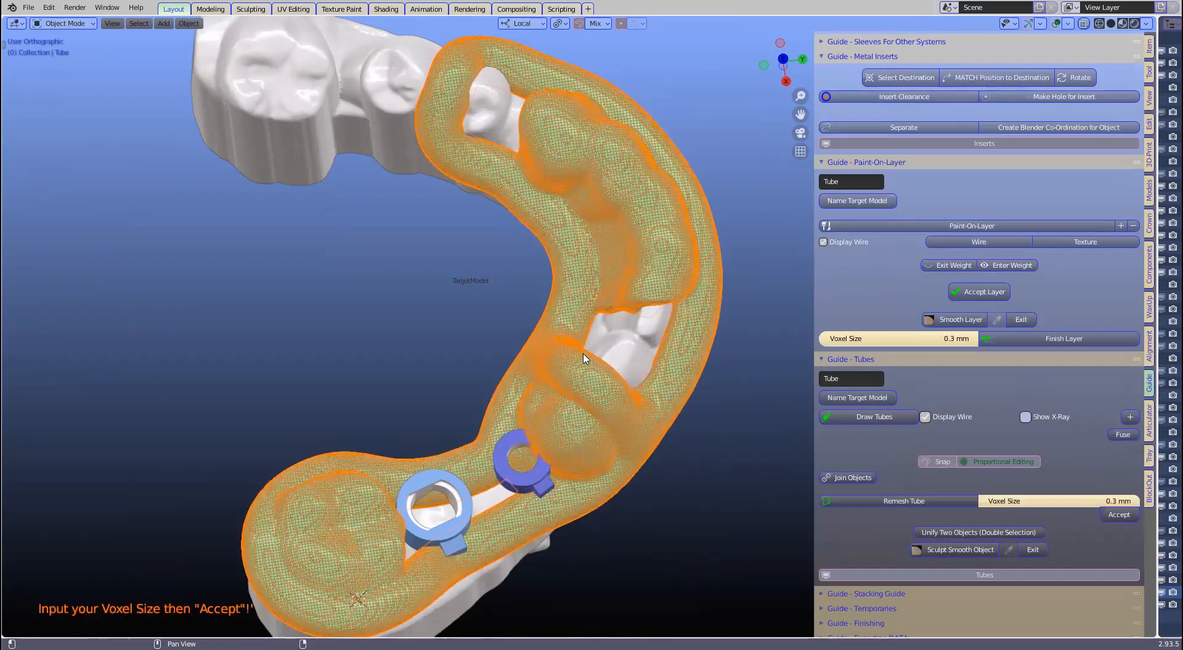
middle_drag(584, 359, 1009, 440)
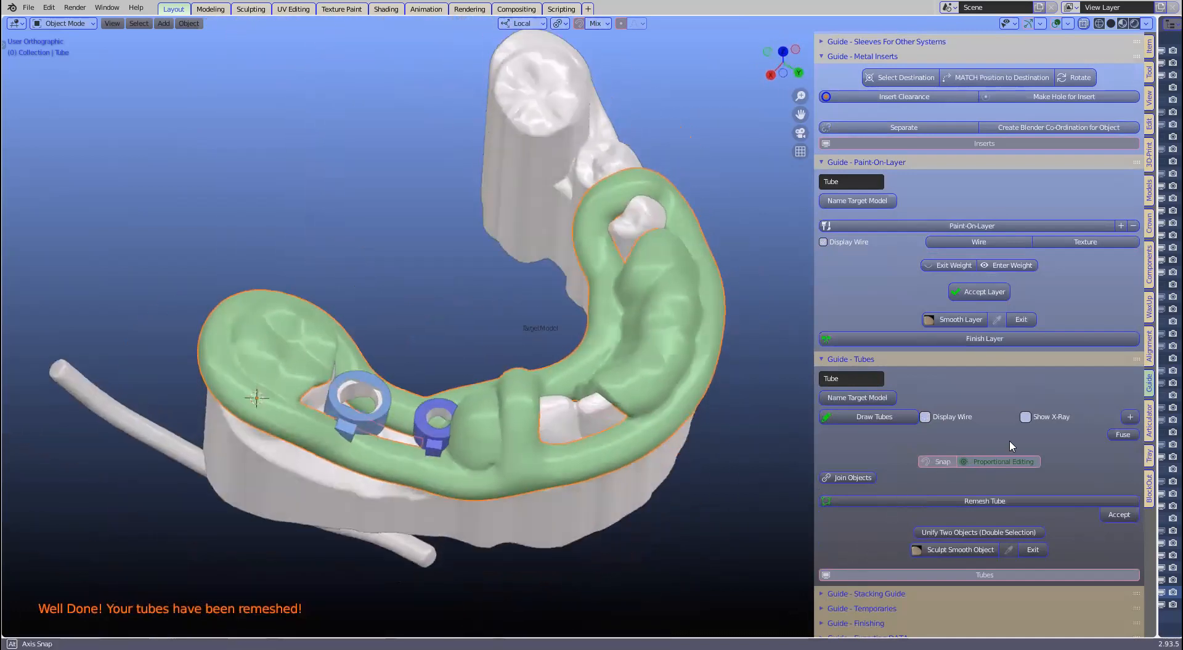
scroll(986, 400, down, 2)
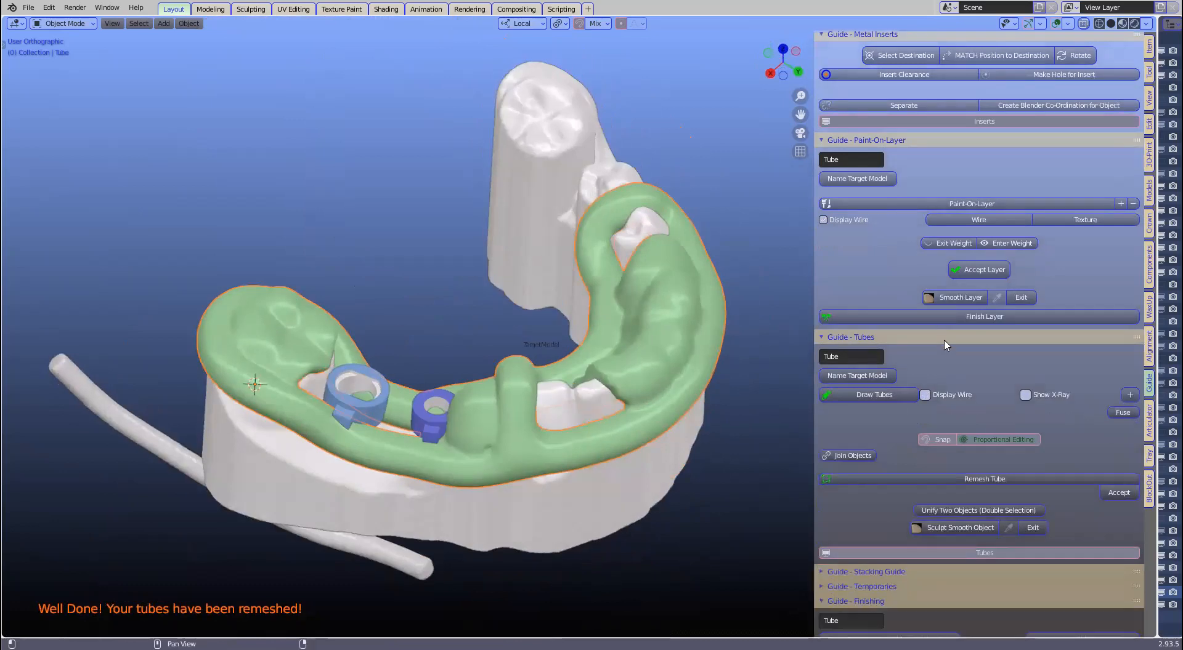
scroll(946, 345, down, 10)
Step: Turn the guide cutter cylinders' visibility back on
click(1016, 344)
click(1016, 344)
click(952, 343)
click(953, 344)
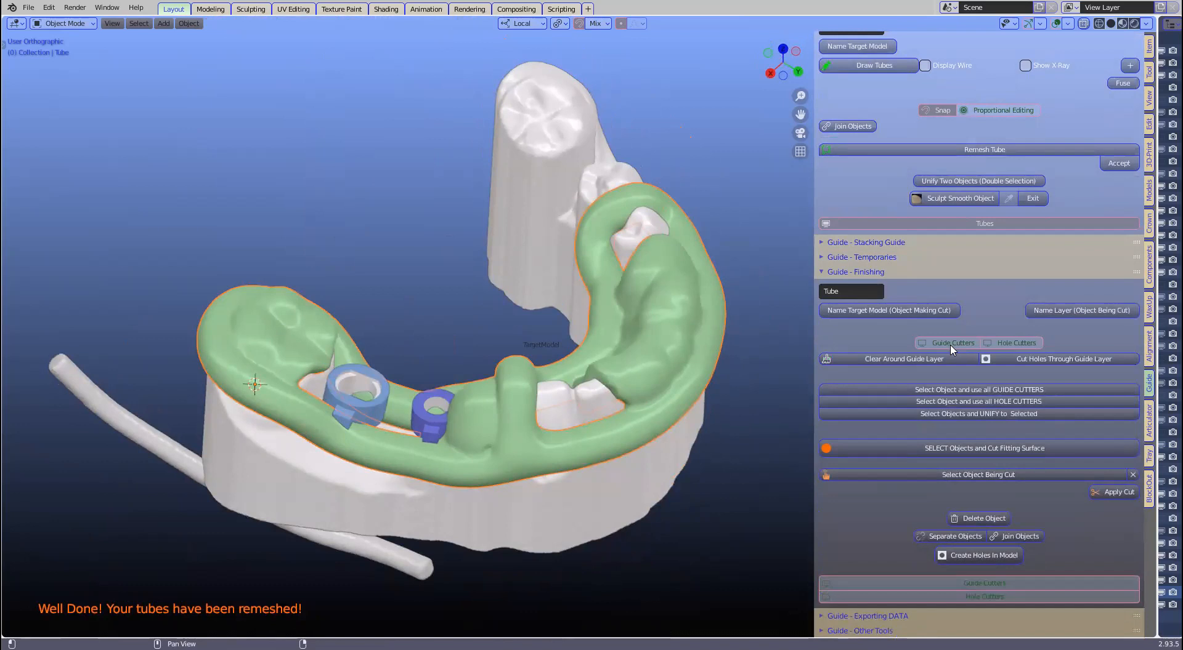
click(951, 346)
Step: Scale up the second guide cutter cylinder around its implant sleeve
click(363, 340)
scroll(370, 367, up, 2)
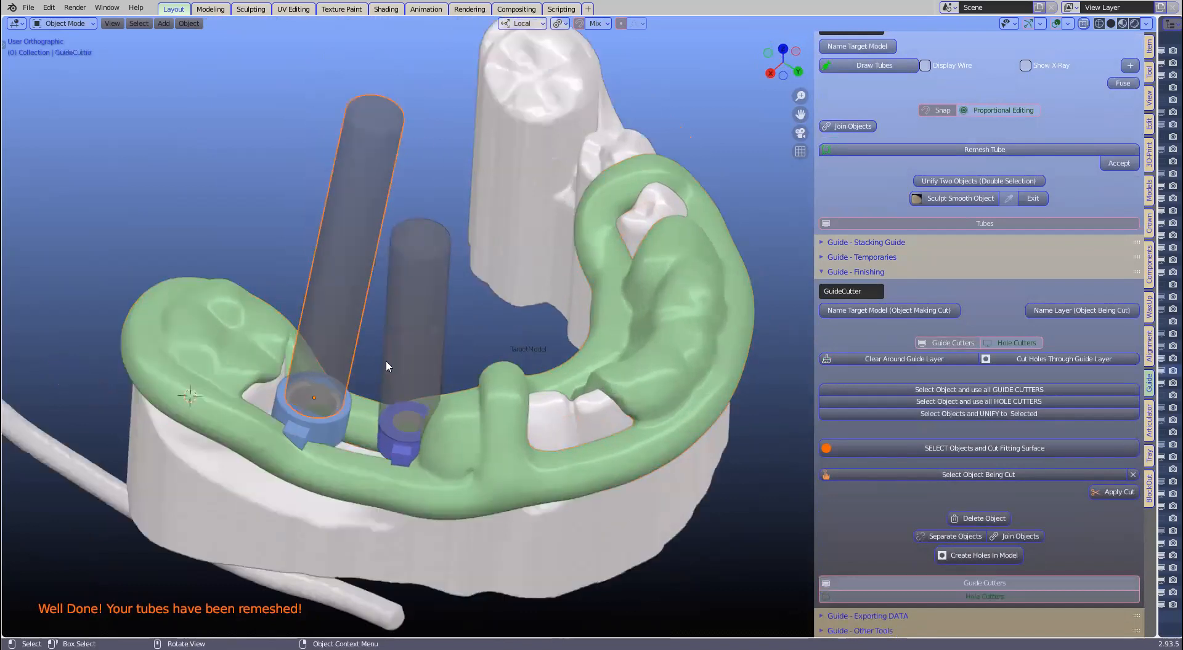
scroll(388, 356, up, 2)
click(428, 415)
middle_drag(516, 378, 541, 361)
shift+middle_drag(500, 404, 587, 363)
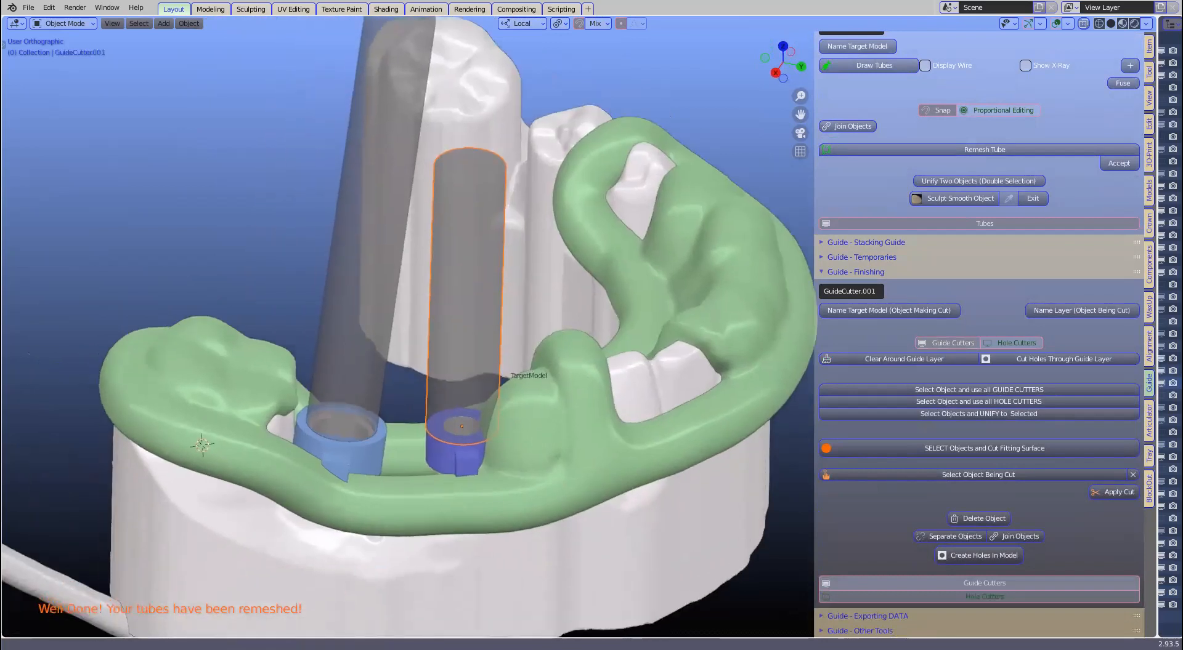
scroll(554, 333, up, 1)
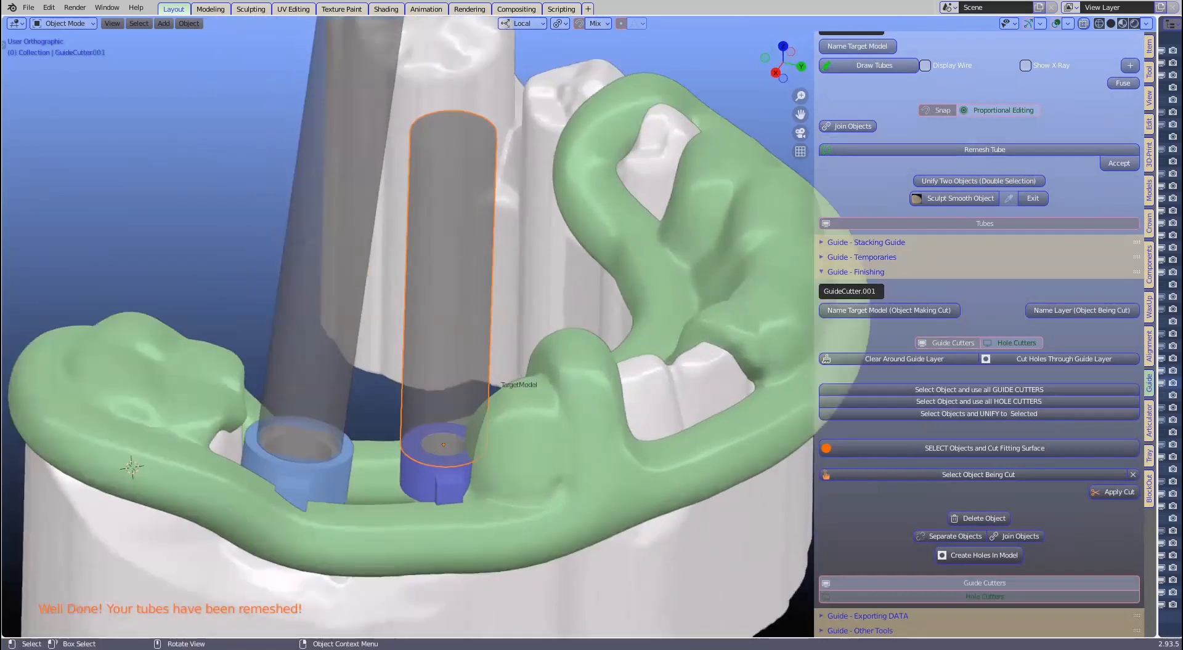
scroll(468, 370, up, 1)
key(s)
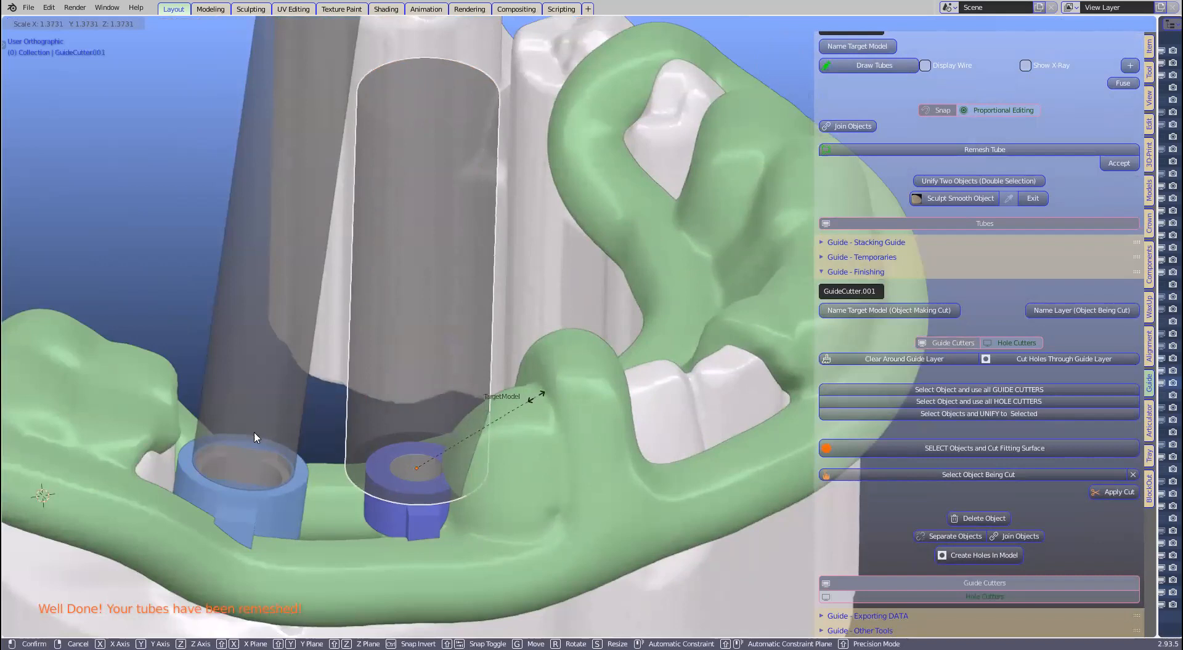
click(253, 432)
click(253, 431)
Step: Enlarge the left guide cutter cylinder, then hide the guide cutters
key(s)
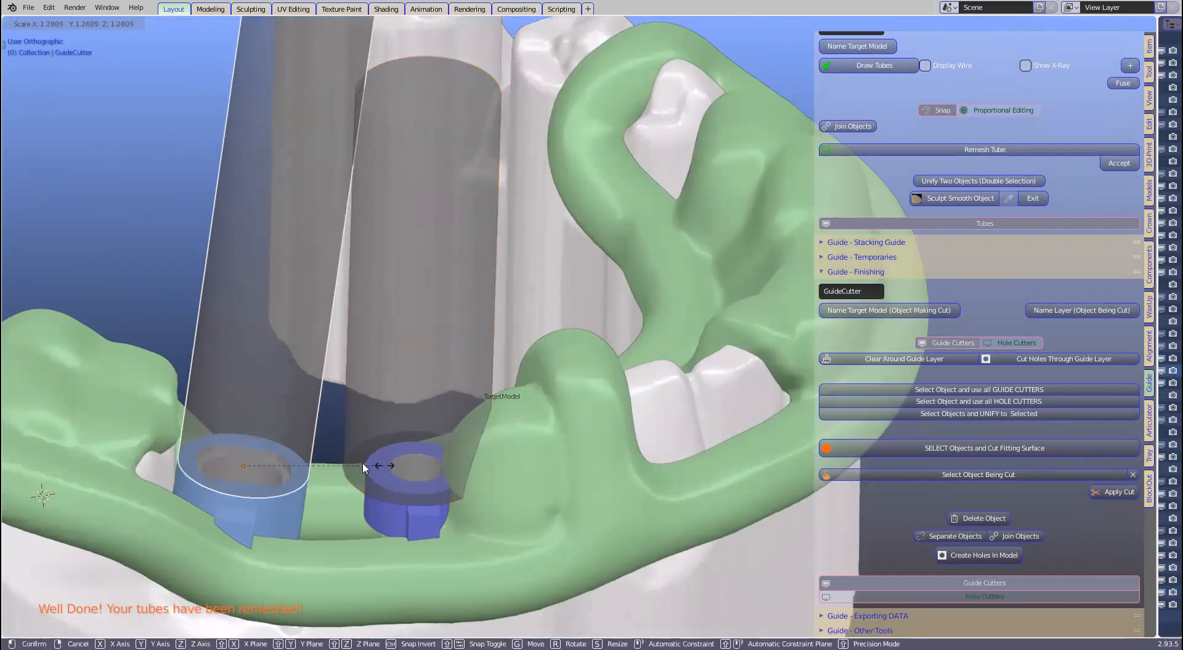
click(378, 467)
middle_drag(431, 381, 453, 422)
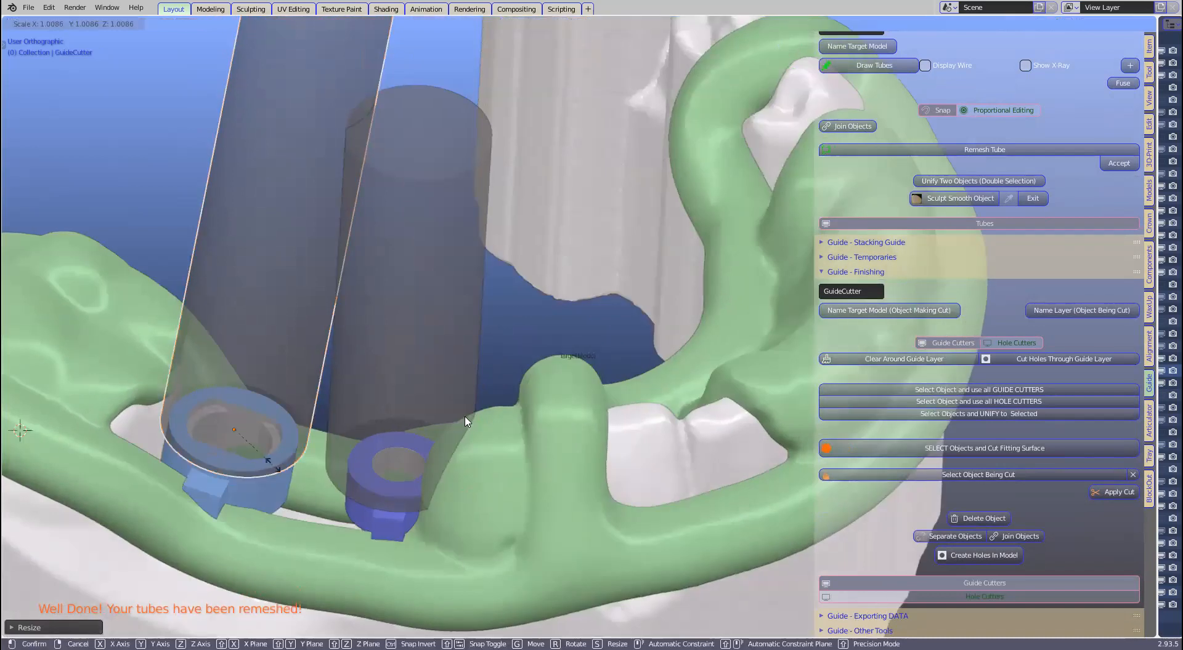
scroll(394, 416, down, 3)
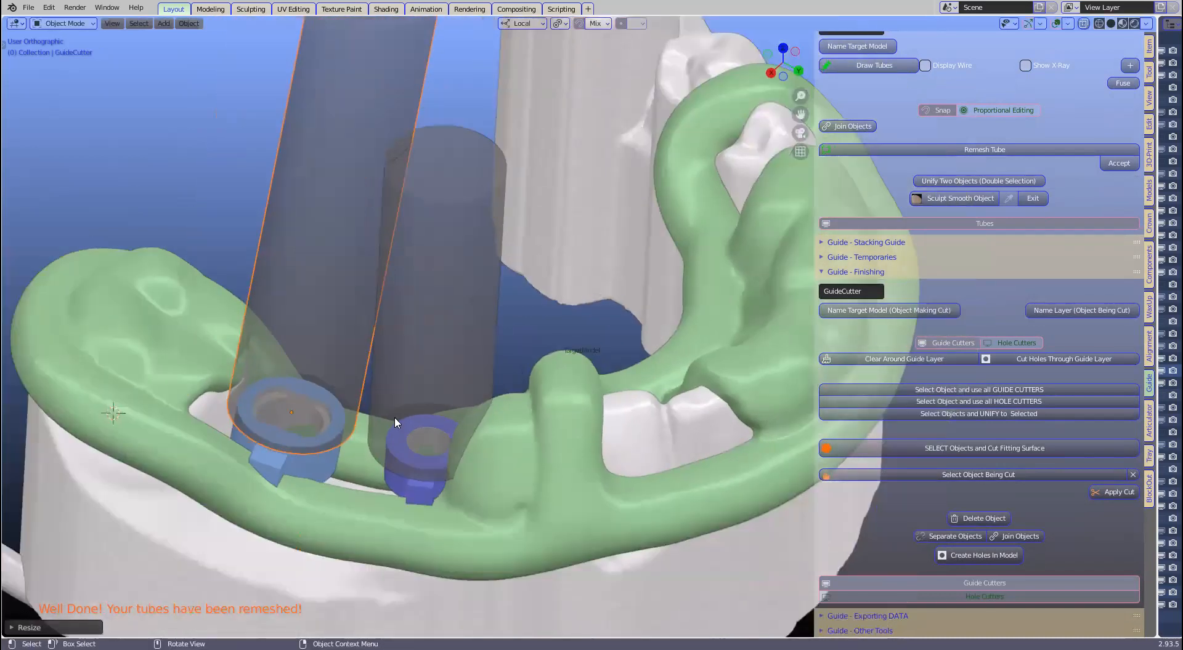
key(s)
click(394, 418)
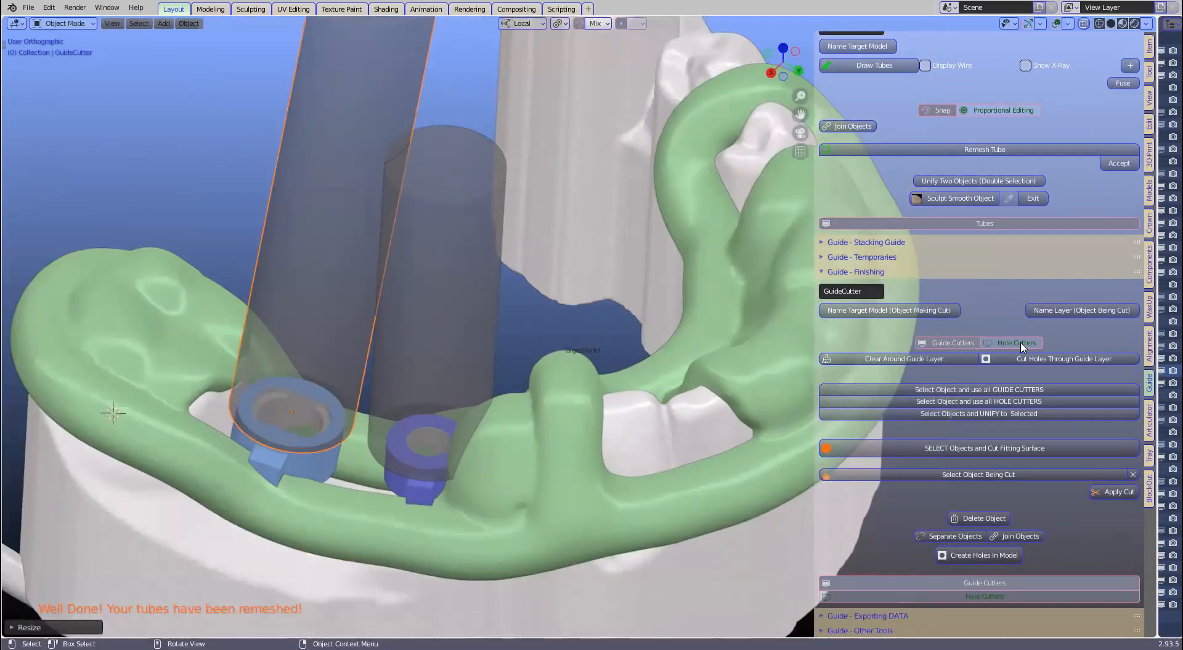
click(962, 343)
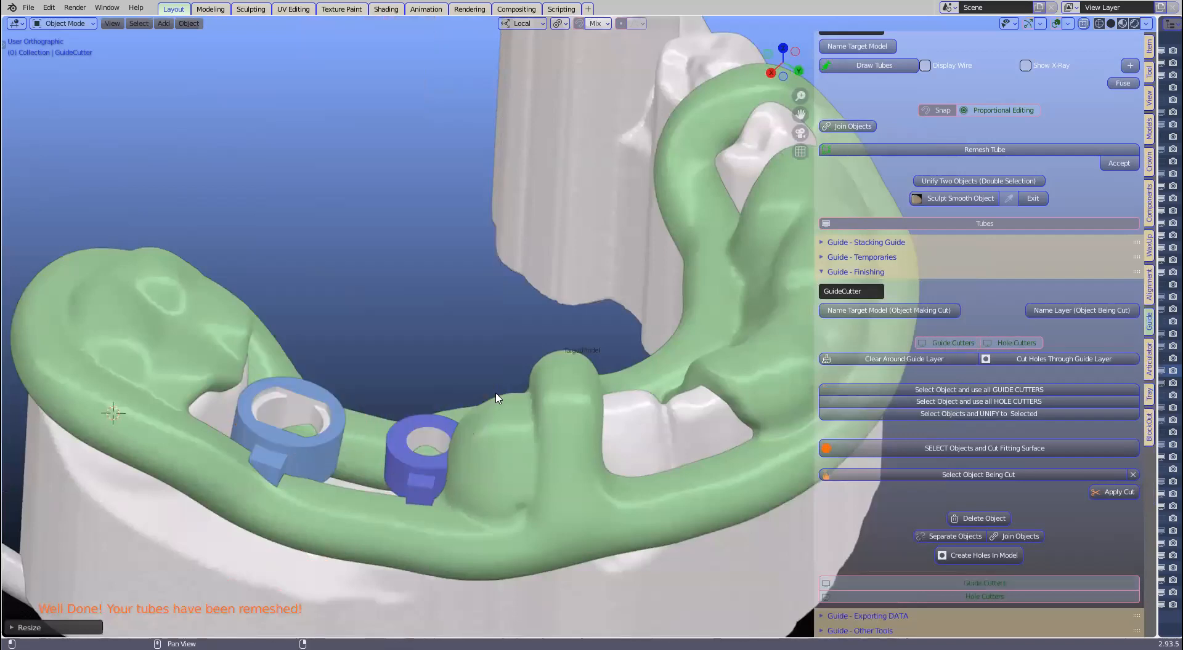
Step: Scale up the first hole cutter so it fills its sleeve opening
click(301, 345)
middle_drag(306, 361, 258, 466)
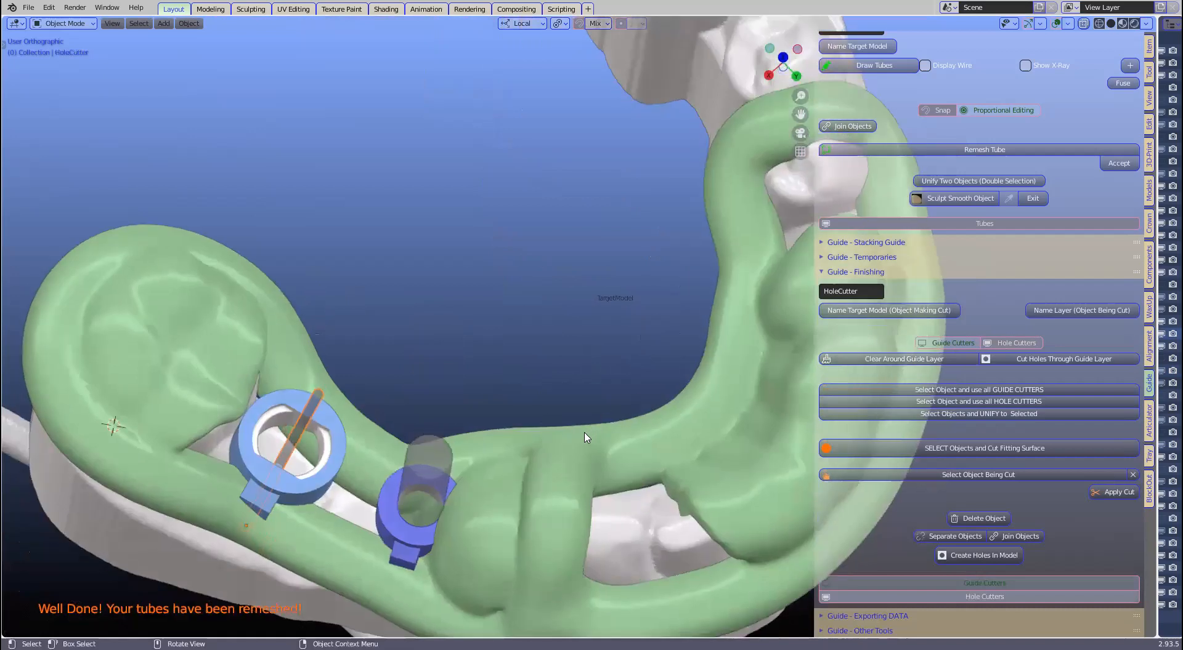
scroll(529, 364, up, 1)
scroll(524, 333, up, 2)
shift+middle_drag(509, 348, 837, 190)
middle_drag(730, 228, 511, 398)
key(s)
click(673, 257)
key(s)
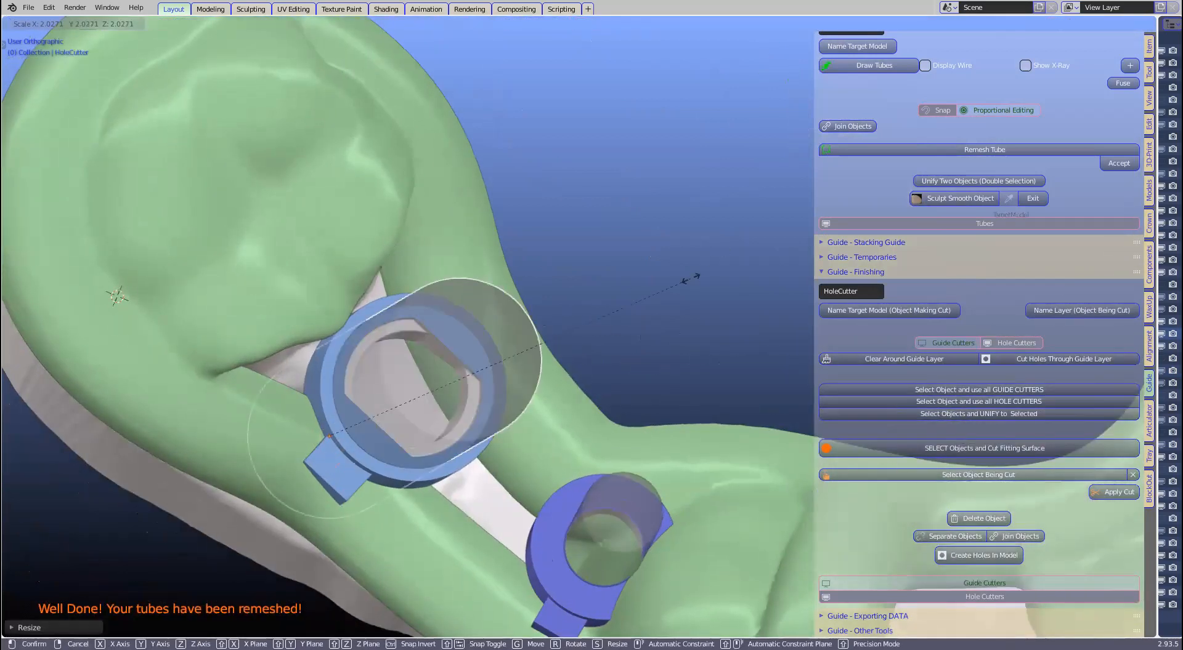
middle_drag(509, 305, 633, 431)
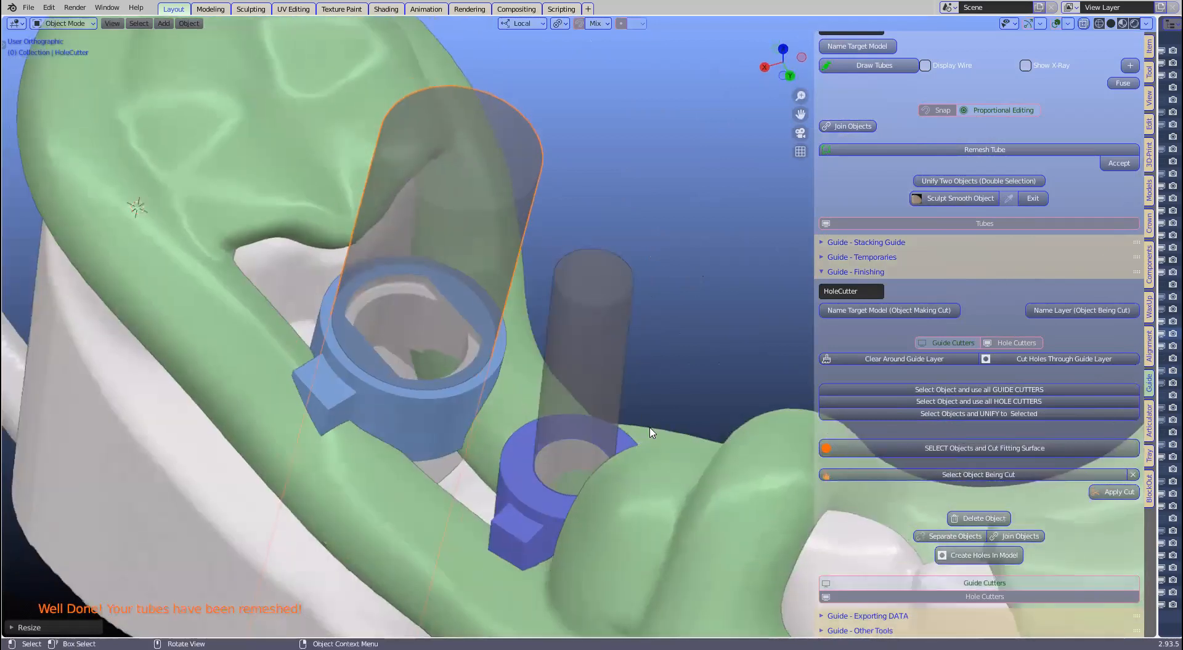
Step: Enlarge the second hole cutter, HoleCutter.001, to fill its sleeve
click(622, 431)
scroll(634, 425, down, 1)
middle_drag(714, 339, 651, 427)
key(s)
click(546, 408)
middle_drag(547, 408, 548, 407)
mouse_move(621, 384)
middle_down()
mouse_move(741, 367)
mouse_move(614, 371)
middle_up()
Step: Apply all guide cutters to the green Tube, opening space around both sleeves
click(614, 370)
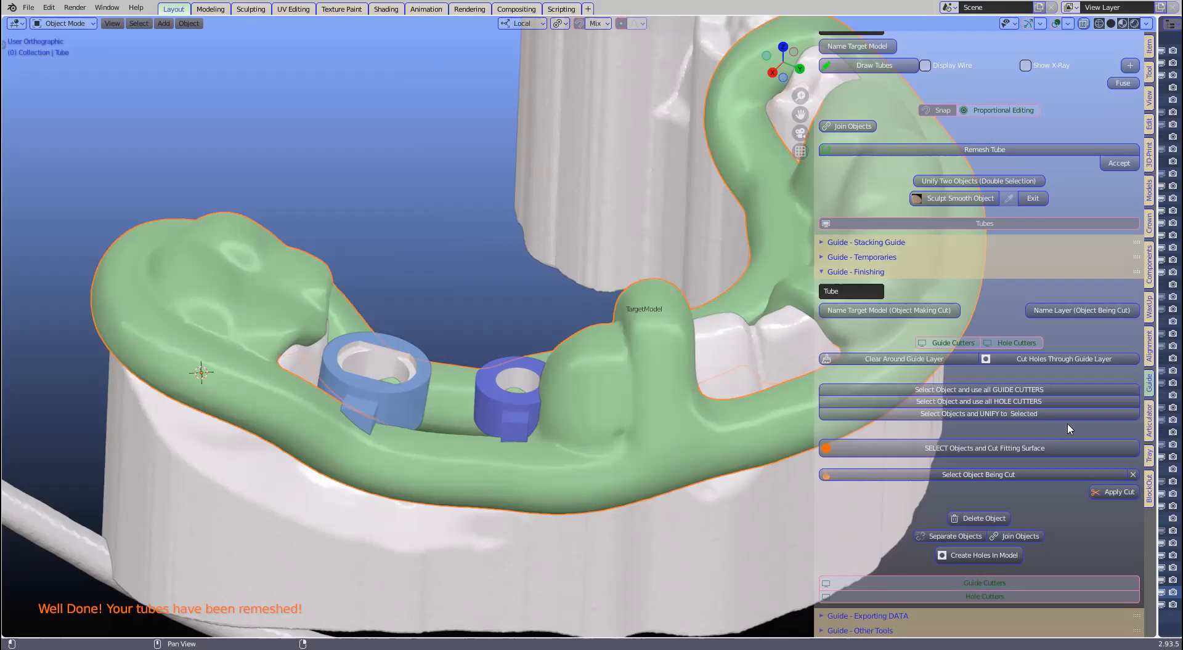
click(970, 390)
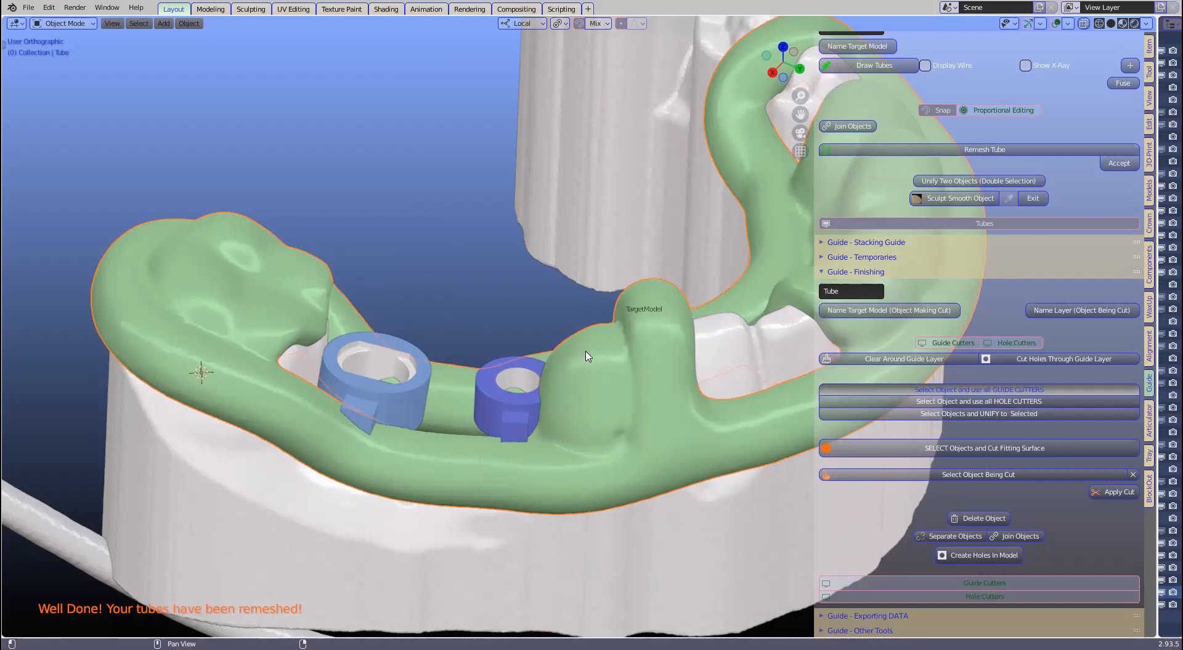
click(571, 403)
Step: Apply all hole cutters to the green guide
middle_drag(604, 453, 478, 470)
scroll(341, 431, down, 2)
scroll(327, 428, up, 4)
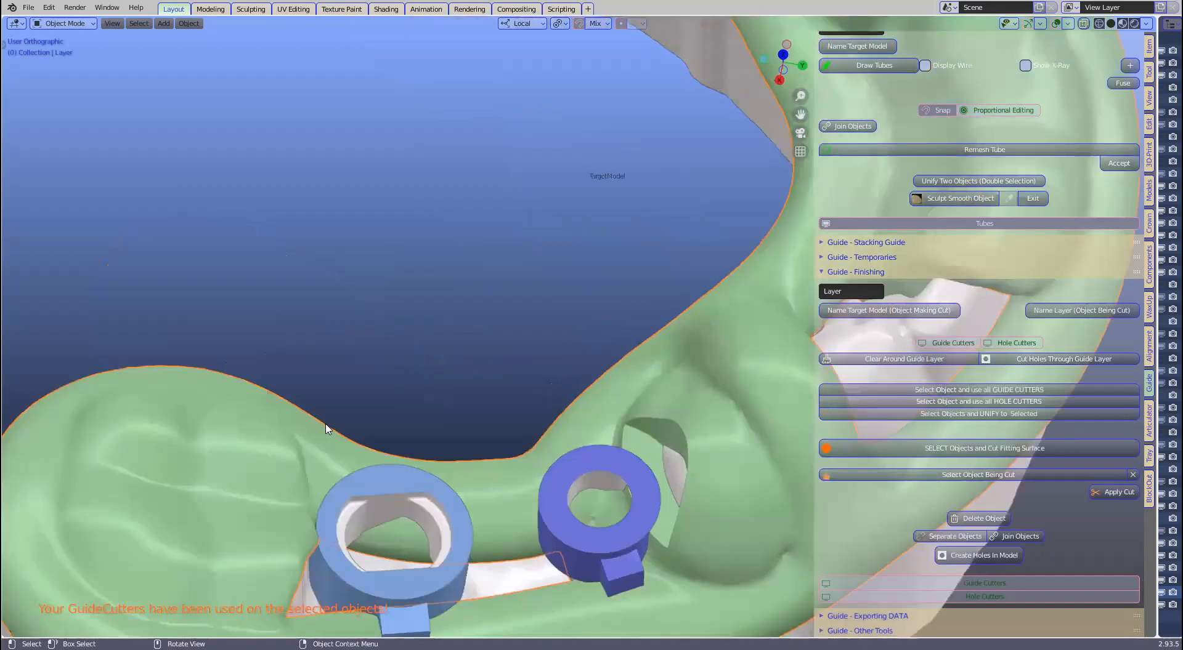
middle_drag(222, 258, 369, 332)
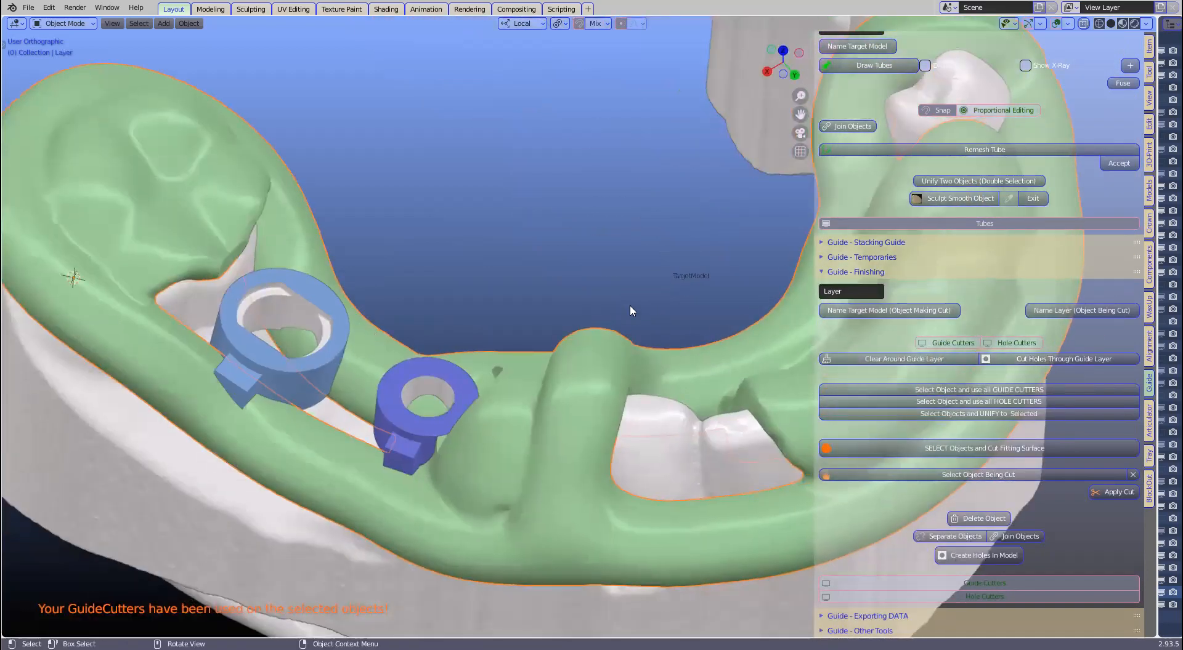
scroll(630, 373, down, 1)
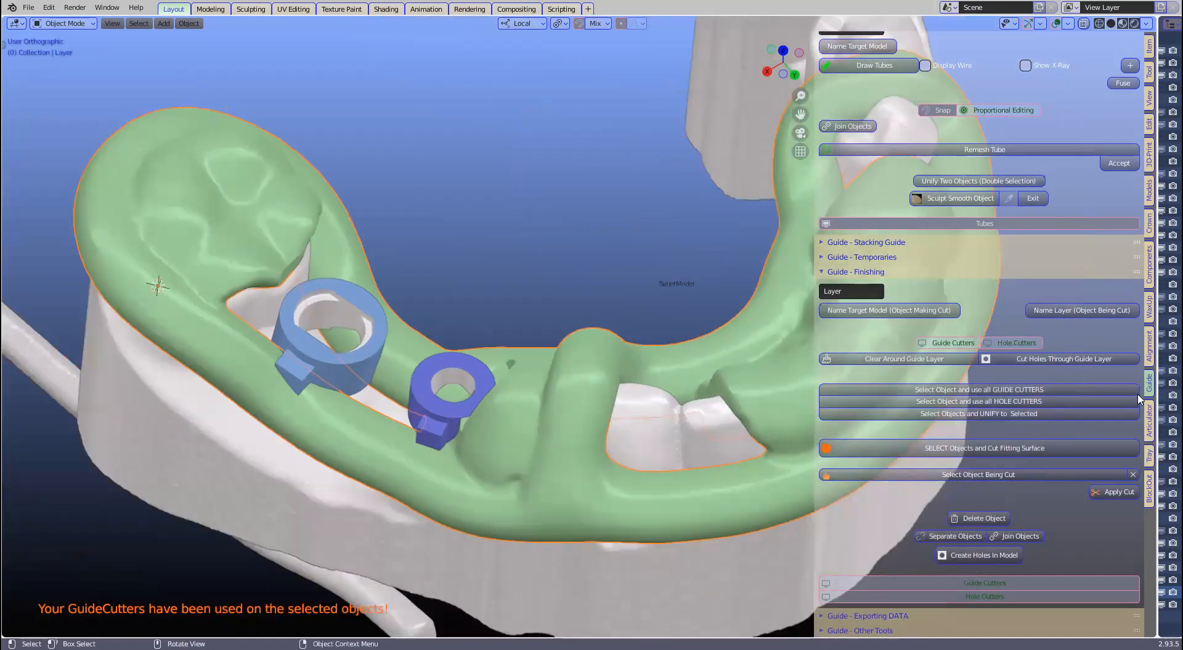
click(992, 405)
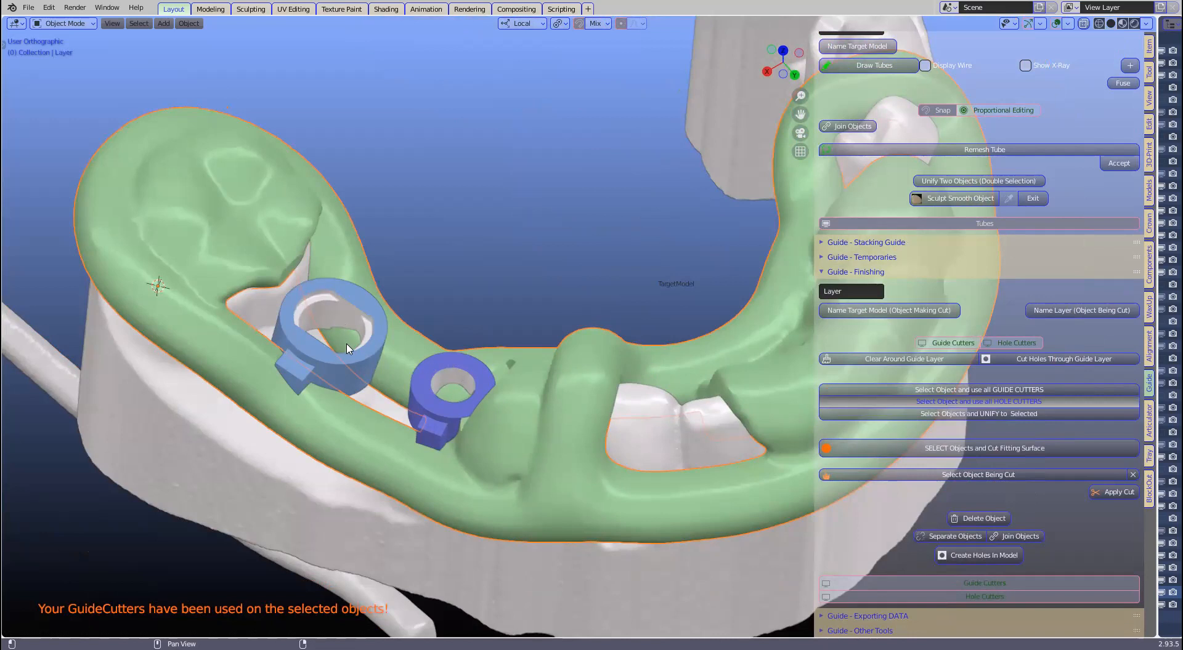
click(559, 352)
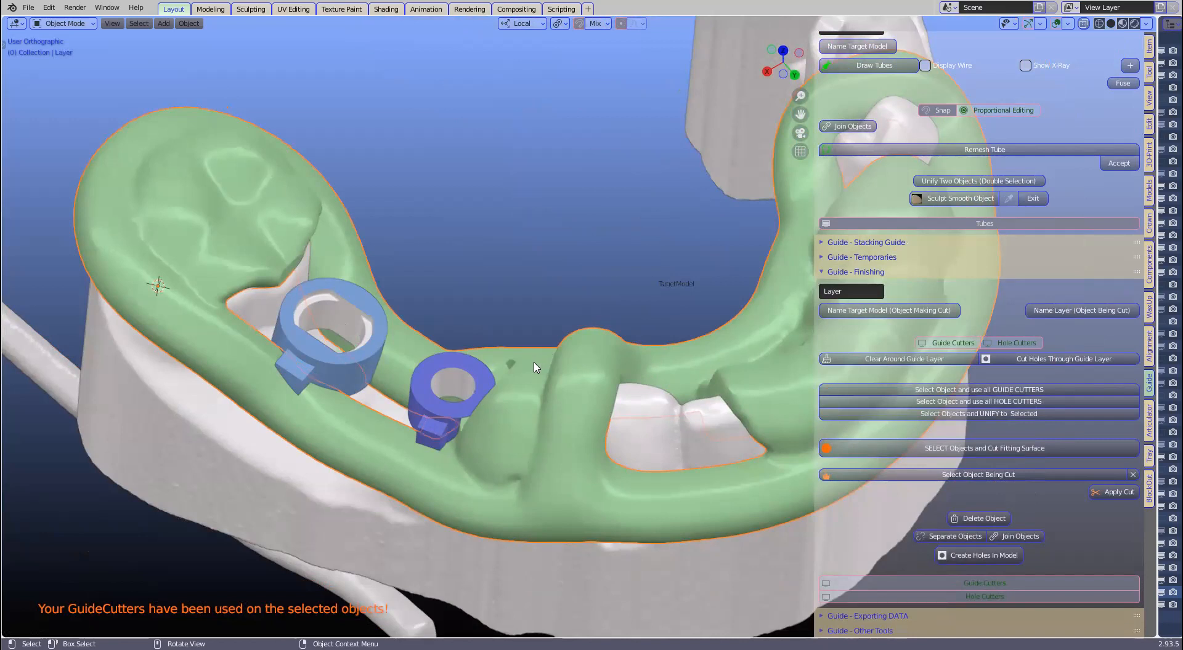
Step: Orbit around the guide to inspect the newly cut holes
middle_drag(520, 429, 461, 397)
scroll(459, 400, up, 1)
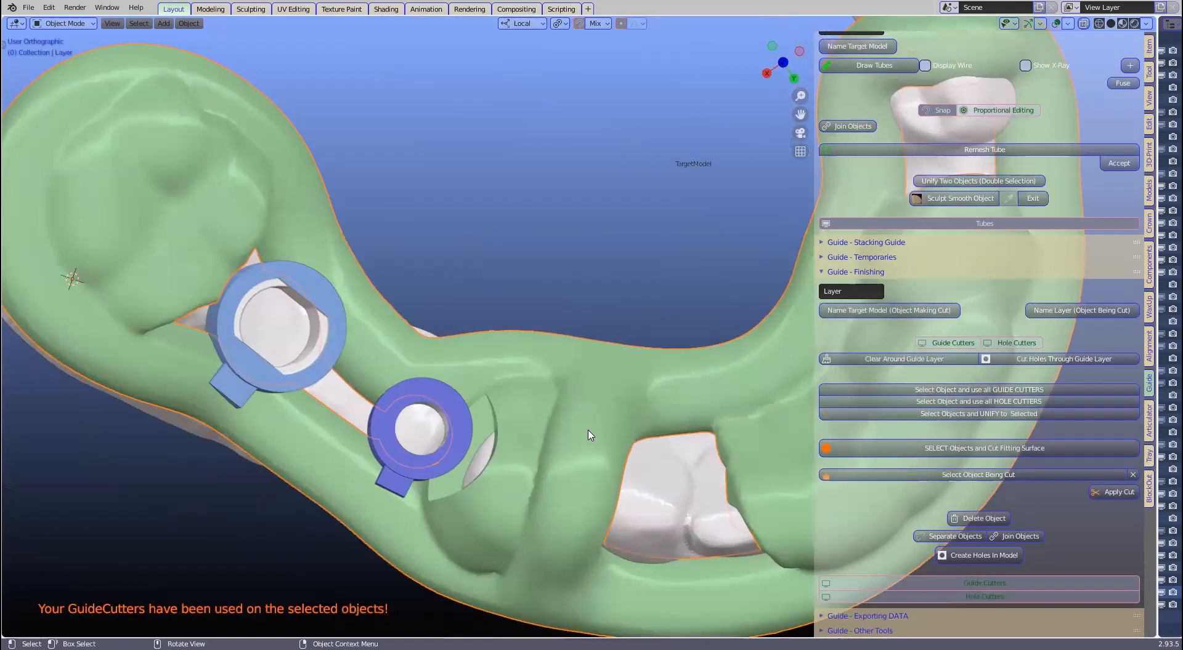
scroll(601, 333, up, 2)
mouse_move(601, 327)
middle_down()
mouse_move(583, 303)
mouse_move(544, 308)
mouse_move(610, 326)
mouse_move(621, 314)
middle_up()
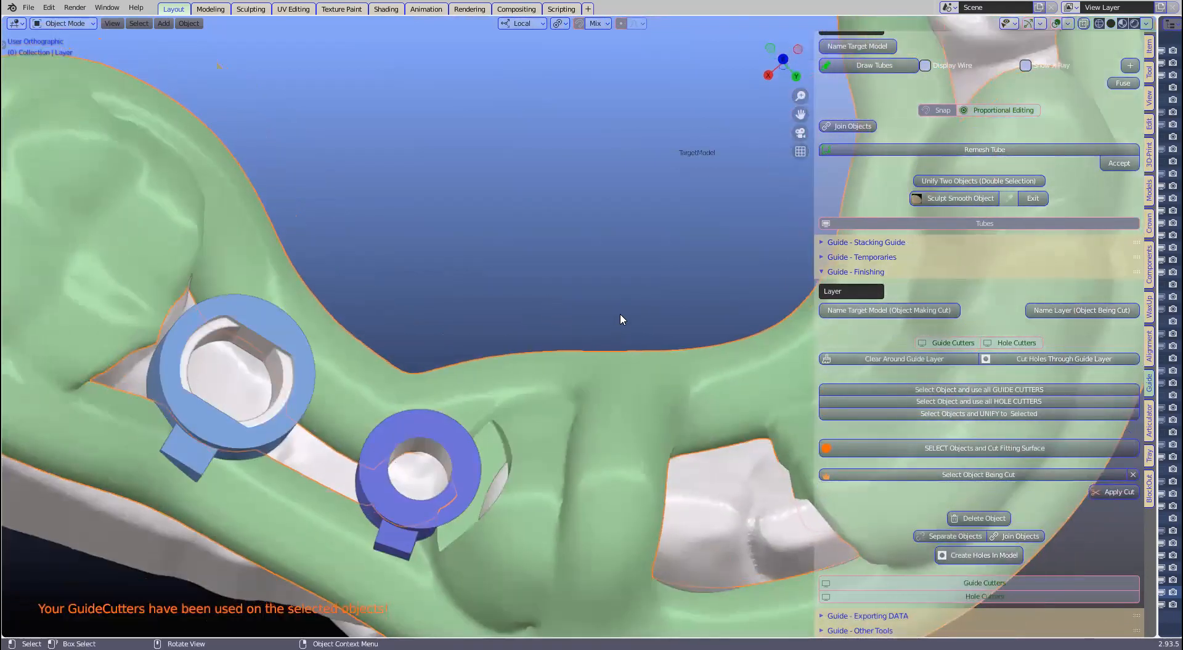
scroll(620, 319, down, 1)
middle_drag(617, 177, 694, 454)
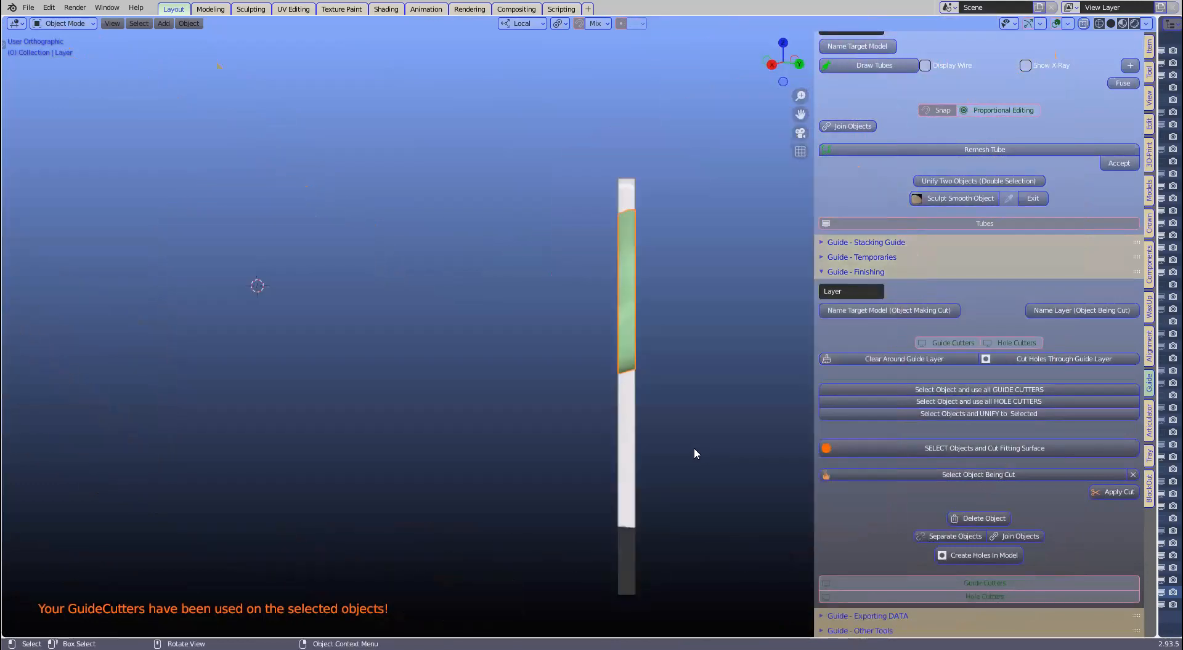
Step: Cut the fitting surface into the green guide to match the dental model
middle_drag(534, 488, 685, 334)
scroll(687, 333, up, 3)
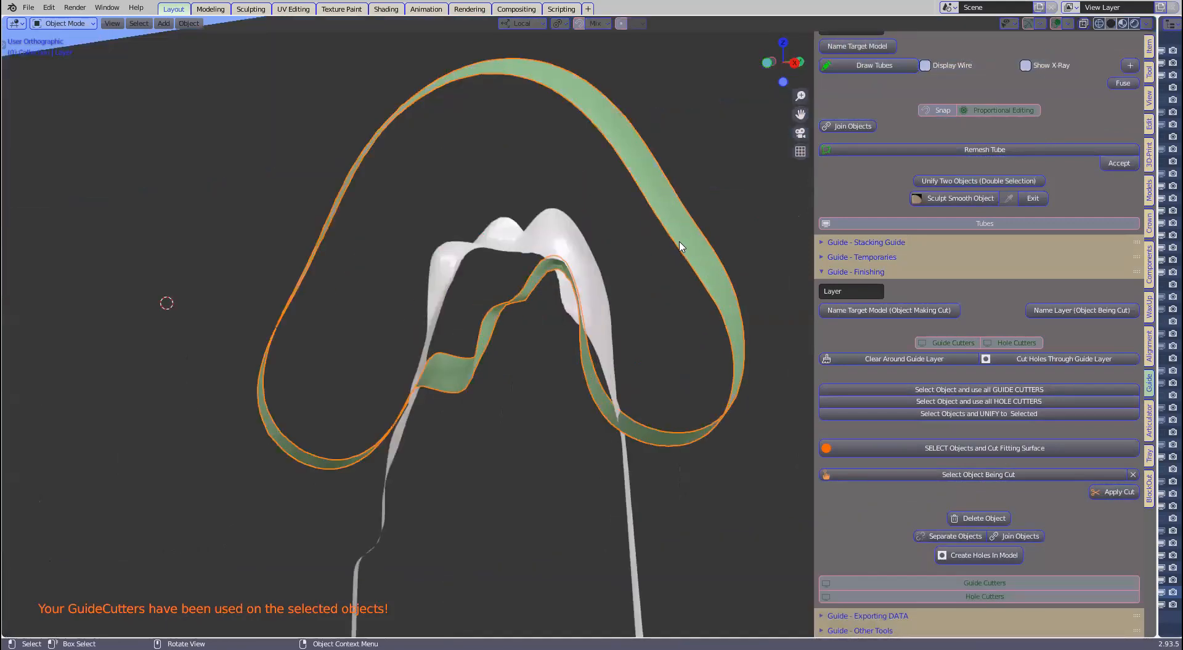
click(1003, 450)
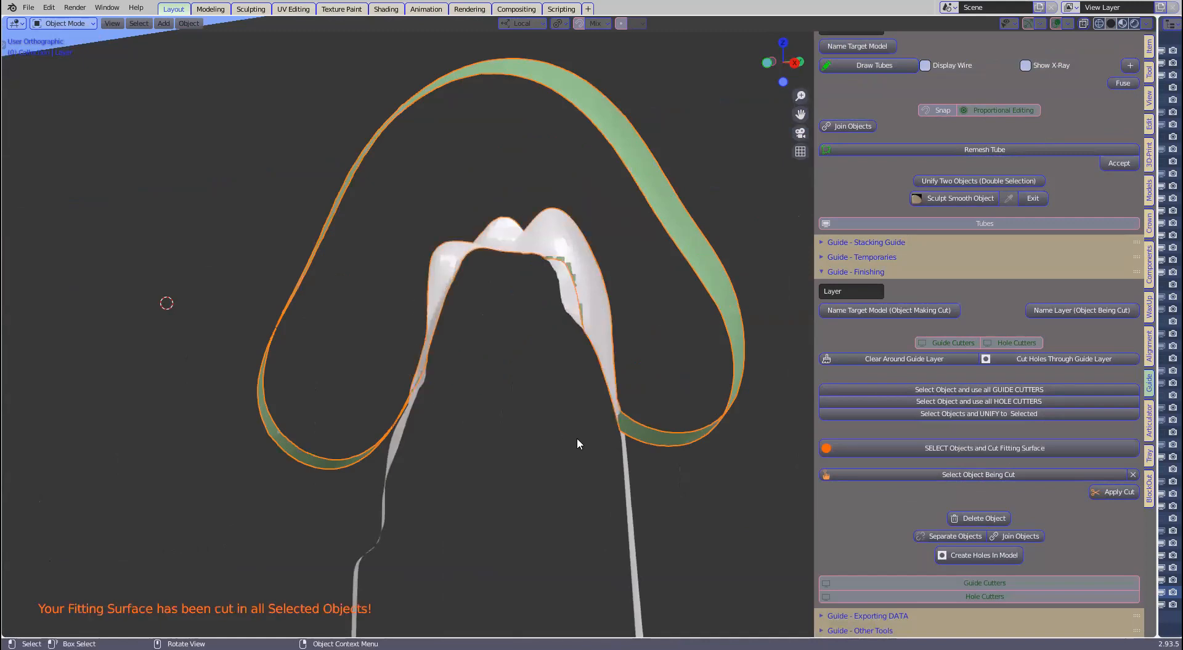
scroll(580, 394, down, 1)
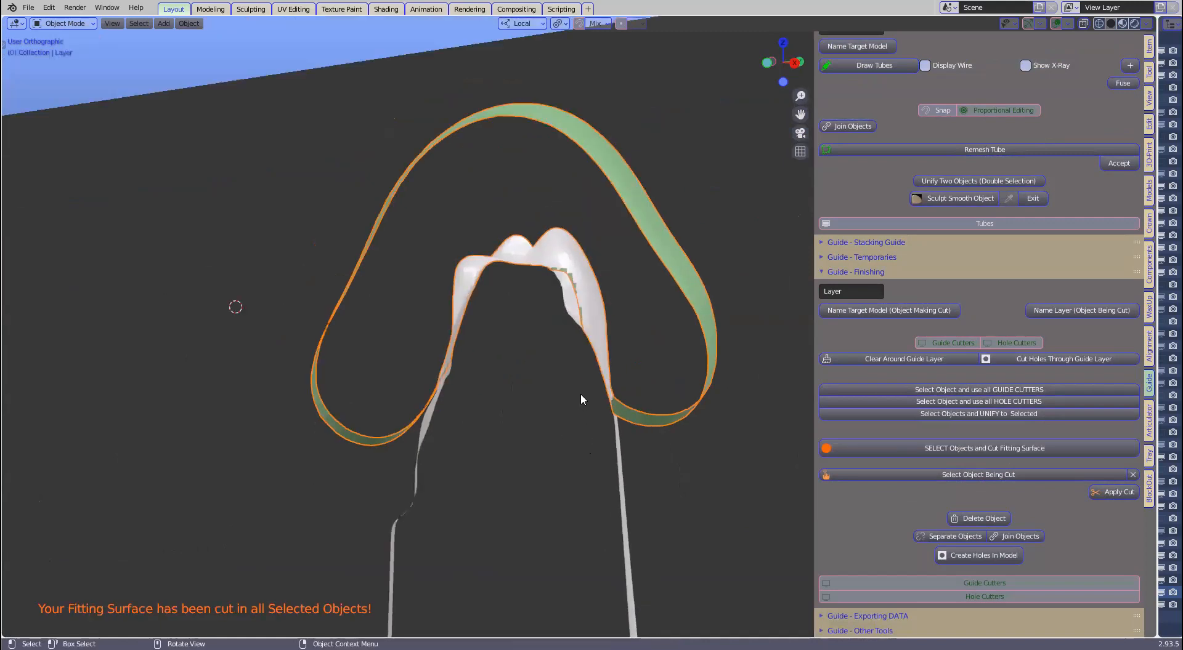
Step: Clear the clipping region with Alt+B and inspect the whole fitted guide
key(alt+b)
scroll(568, 394, down, 2)
scroll(460, 430, up, 1)
middle_drag(460, 435, 635, 342)
scroll(388, 358, down, 1)
scroll(388, 359, down, 1)
Step: Hide the green guide and select both the light-blue and dark-blue sleeves
click(326, 391)
scroll(326, 391, up, 2)
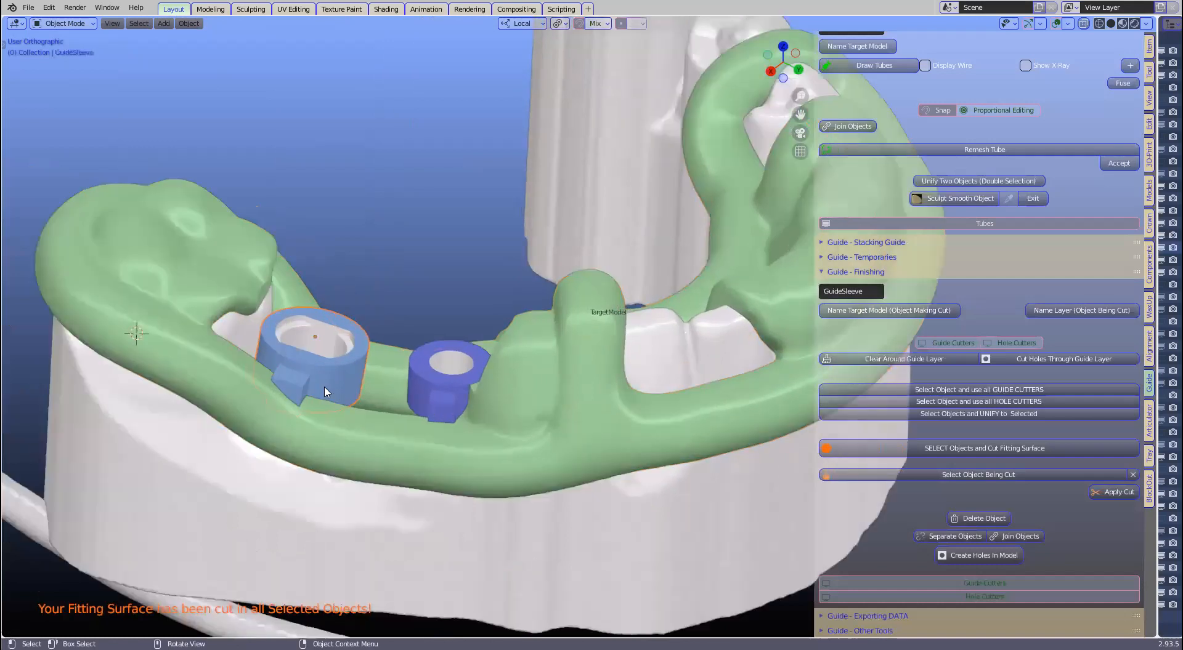
click(377, 312)
key(h)
click(262, 382)
middle_drag(402, 404, 466, 352)
click(465, 352)
middle_drag(456, 400, 865, 407)
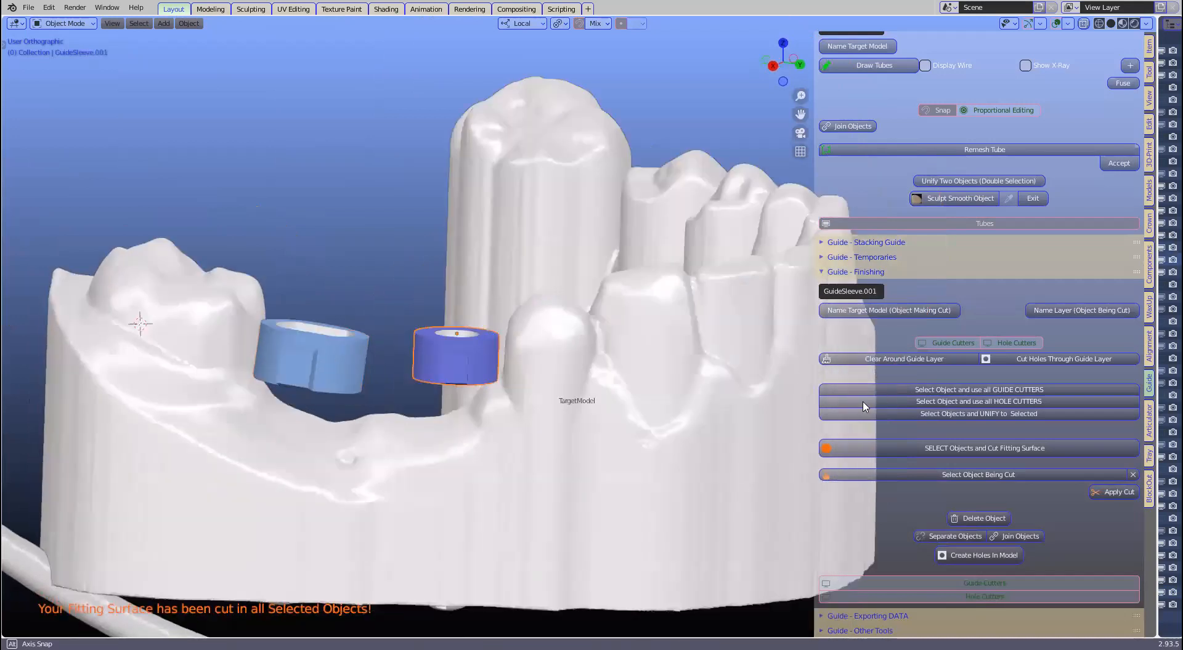
Step: Cut both sleeves to TargetModel's fitting surface, then unhide everything with Alt+H
click(992, 449)
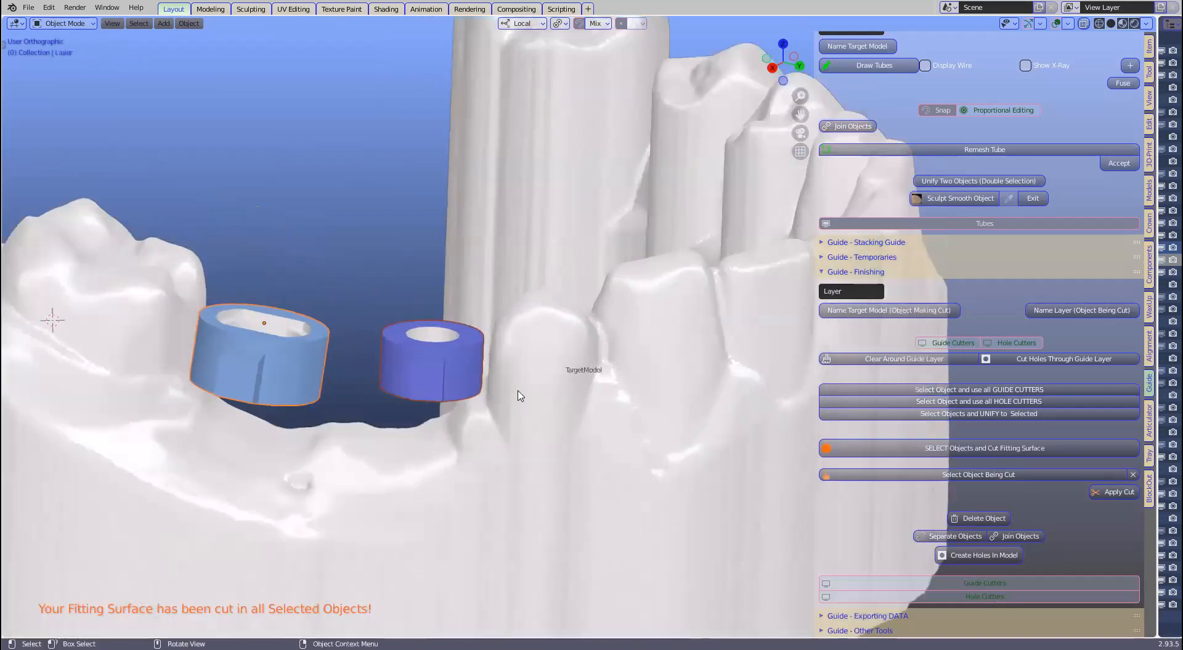
scroll(519, 391, up, 2)
scroll(522, 390, up, 1)
middle_drag(522, 425, 520, 374)
shift+click(433, 420)
key(h)
middle_drag(412, 422, 527, 404)
scroll(635, 415, up, 2)
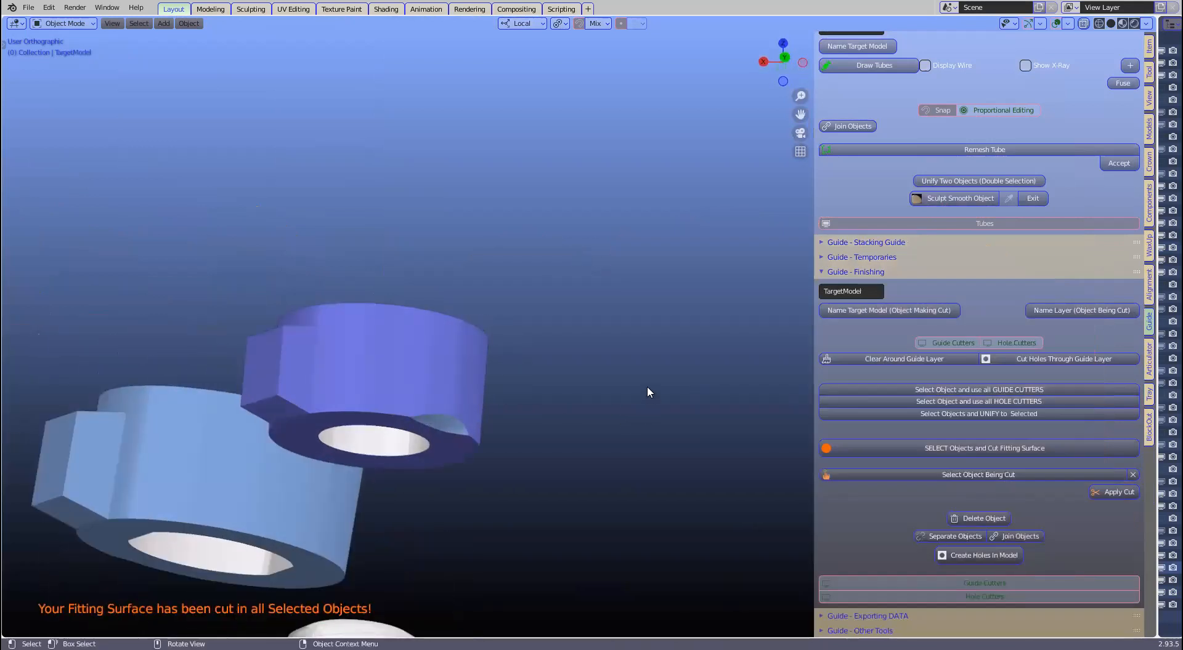
scroll(461, 352, down, 3)
middle_drag(460, 352, 550, 355)
key(alt+h)
scroll(523, 329, down, 1)
Step: Undo the last two actions and select the purple and light-blue sleeves
key(ctrl+z)
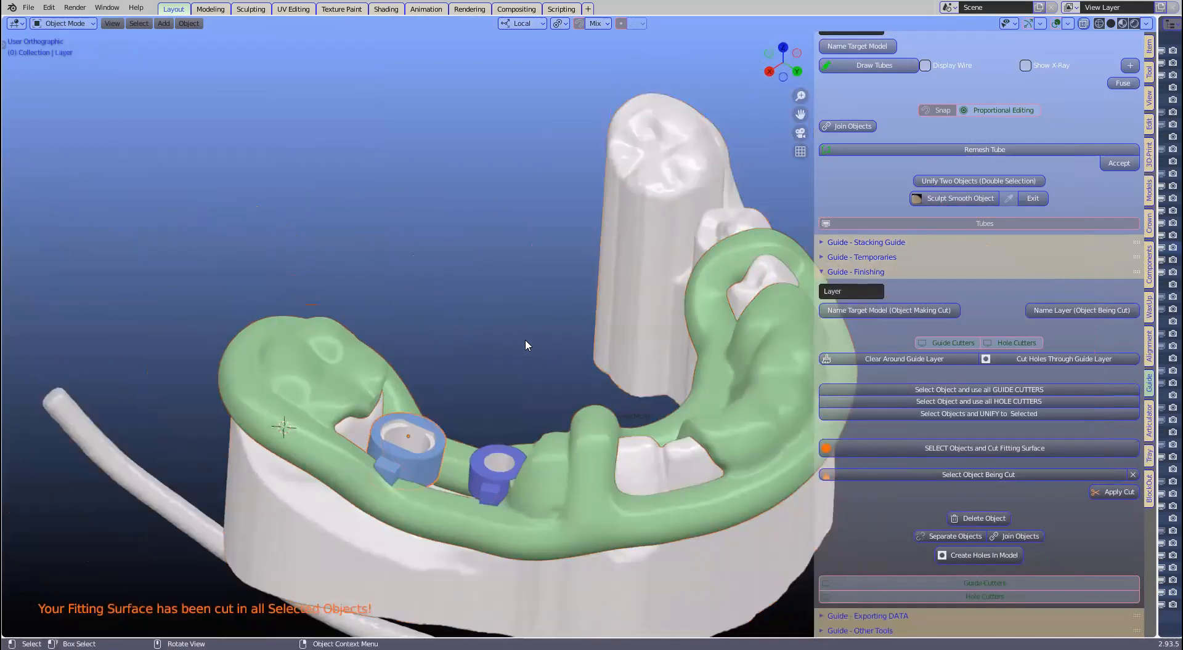
key(ctrl+z)
shift+middle_drag(468, 340, 472, 352)
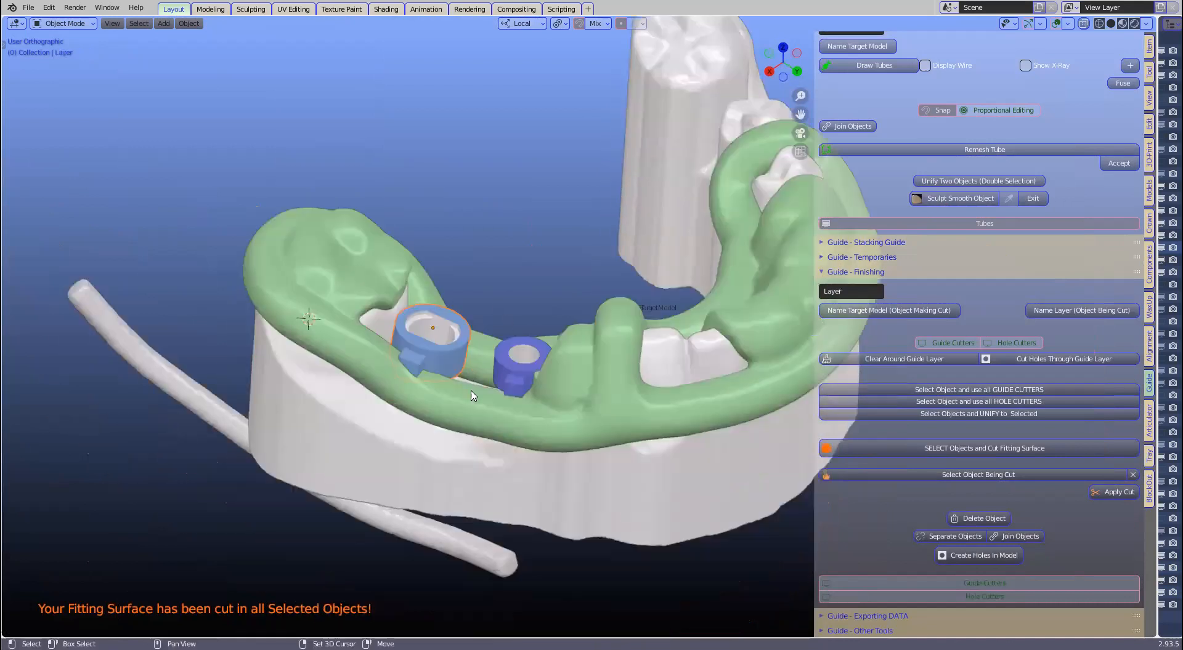
scroll(522, 344, up, 1)
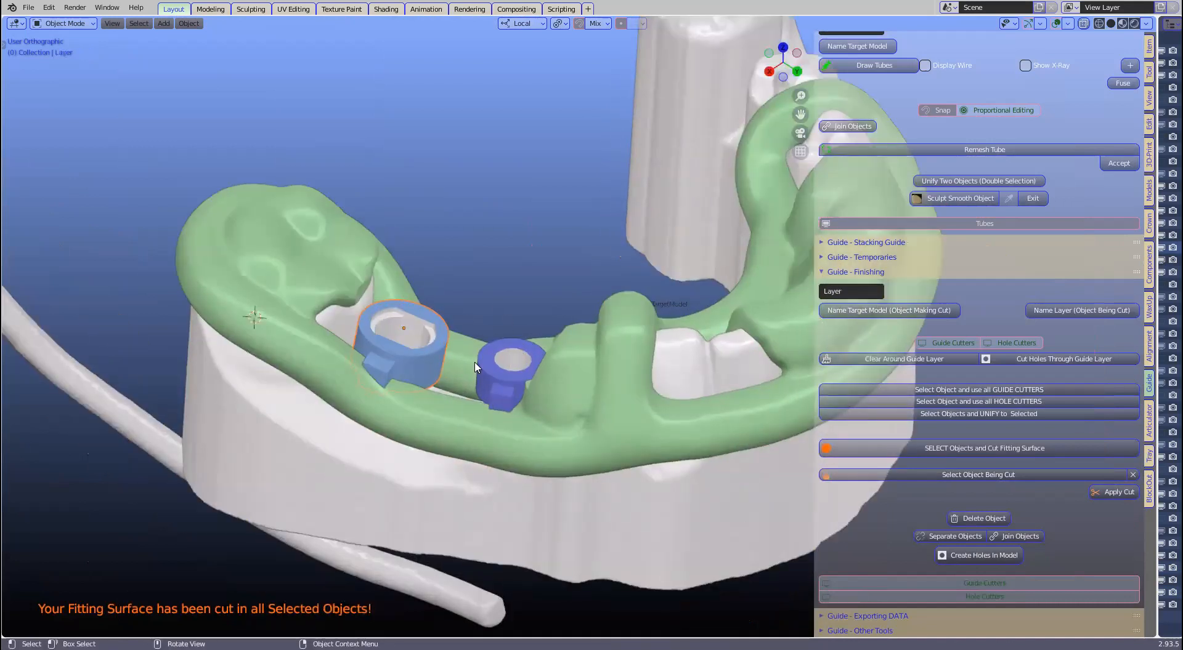
middle_drag(463, 372, 429, 400)
click(495, 364)
click(497, 361)
click(429, 319)
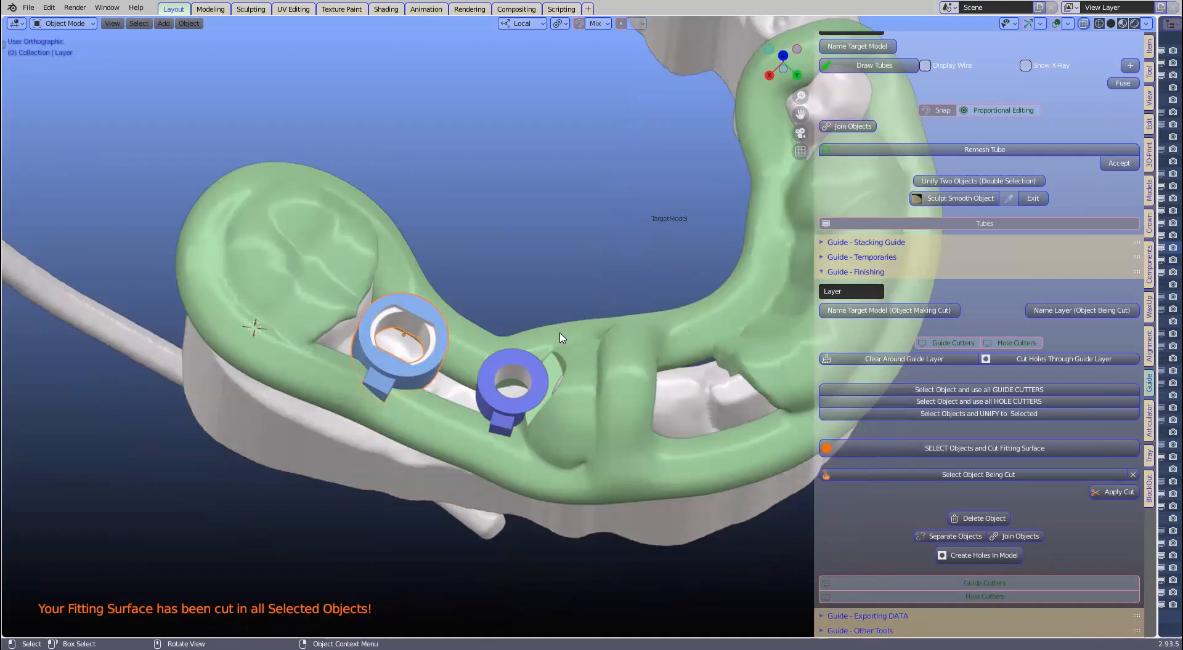
scroll(545, 362, up, 1)
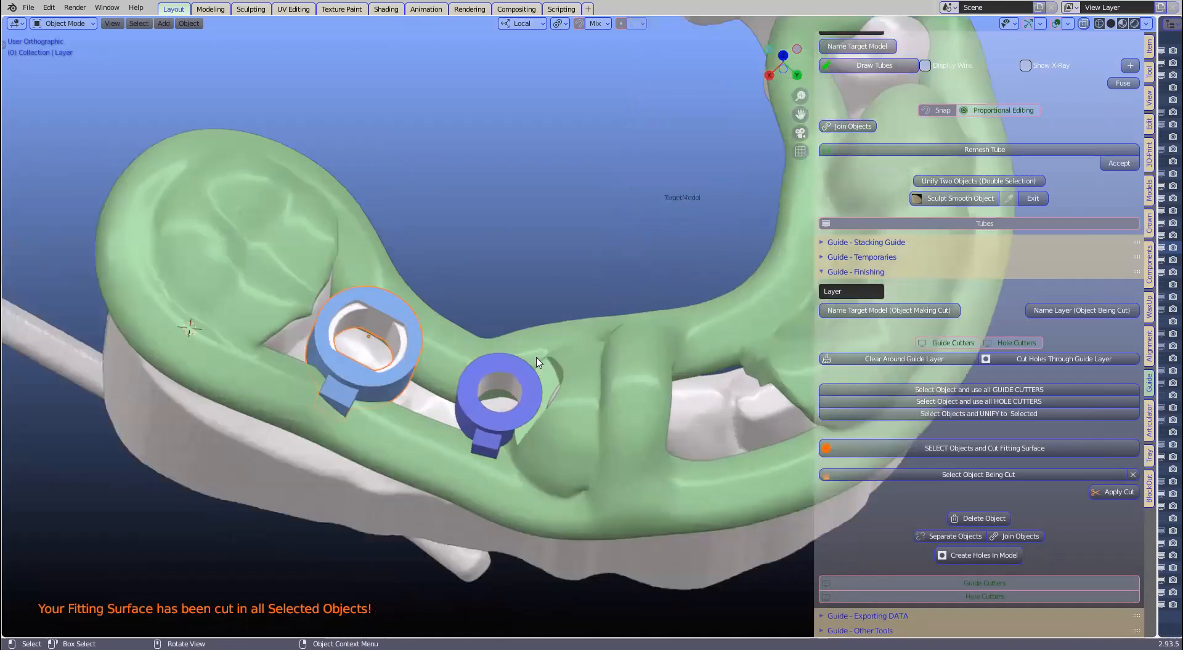
scroll(537, 363, up, 1)
scroll(509, 401, up, 2)
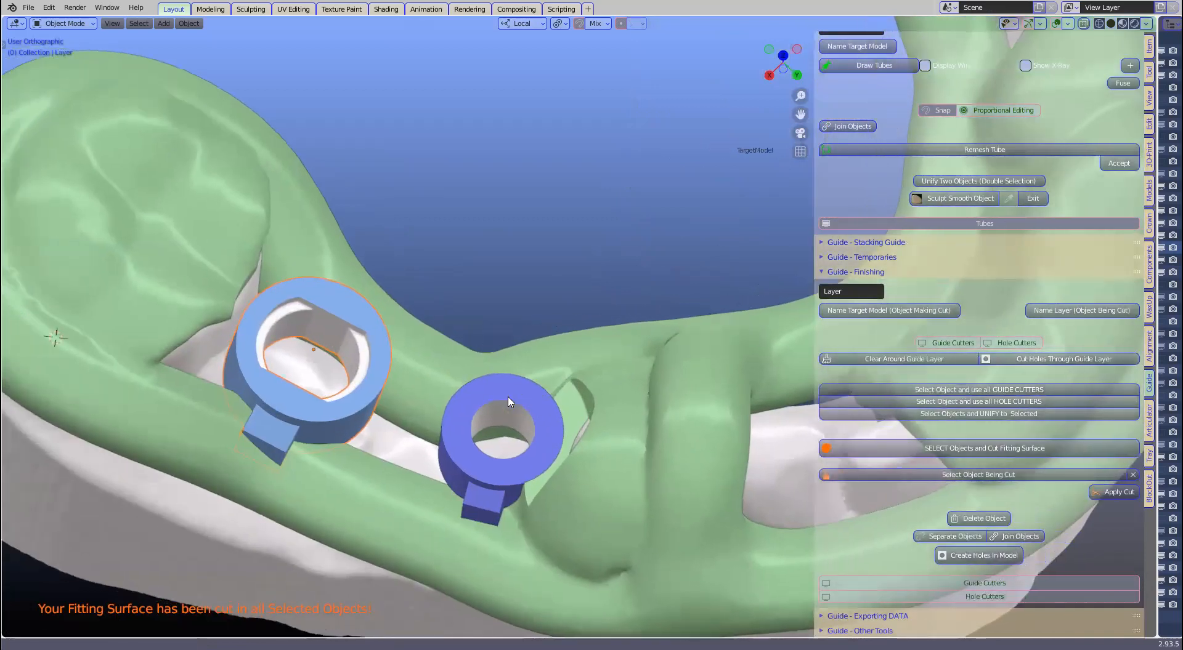
shift+middle_drag(508, 401, 554, 399)
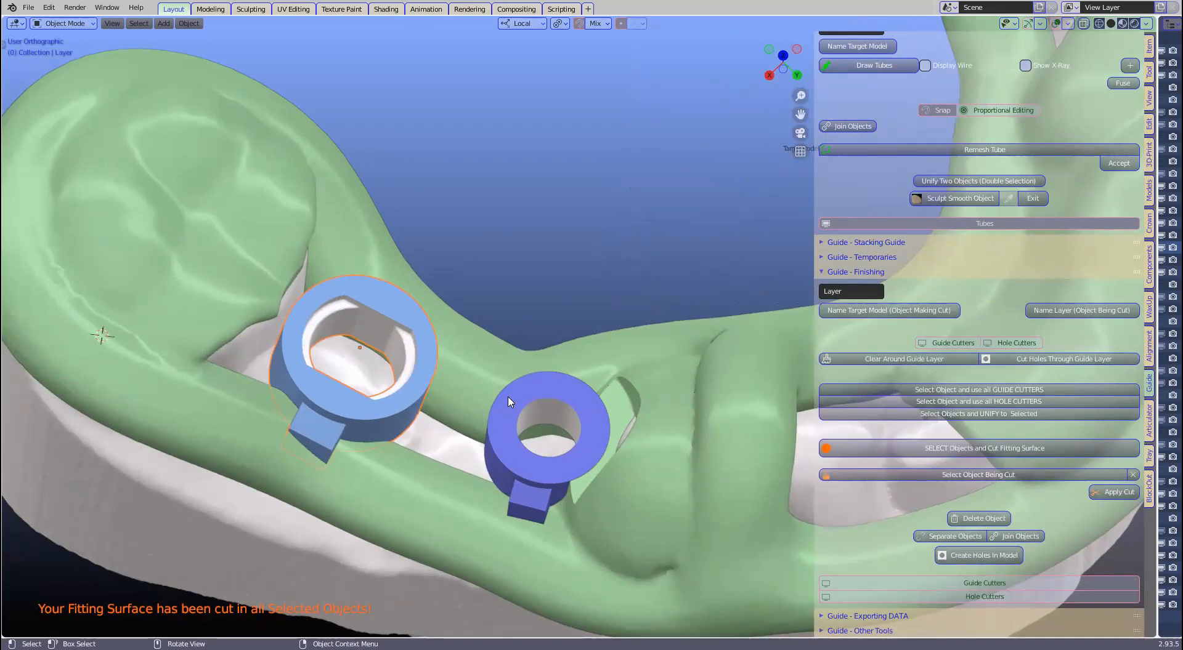
scroll(509, 401, down, 1)
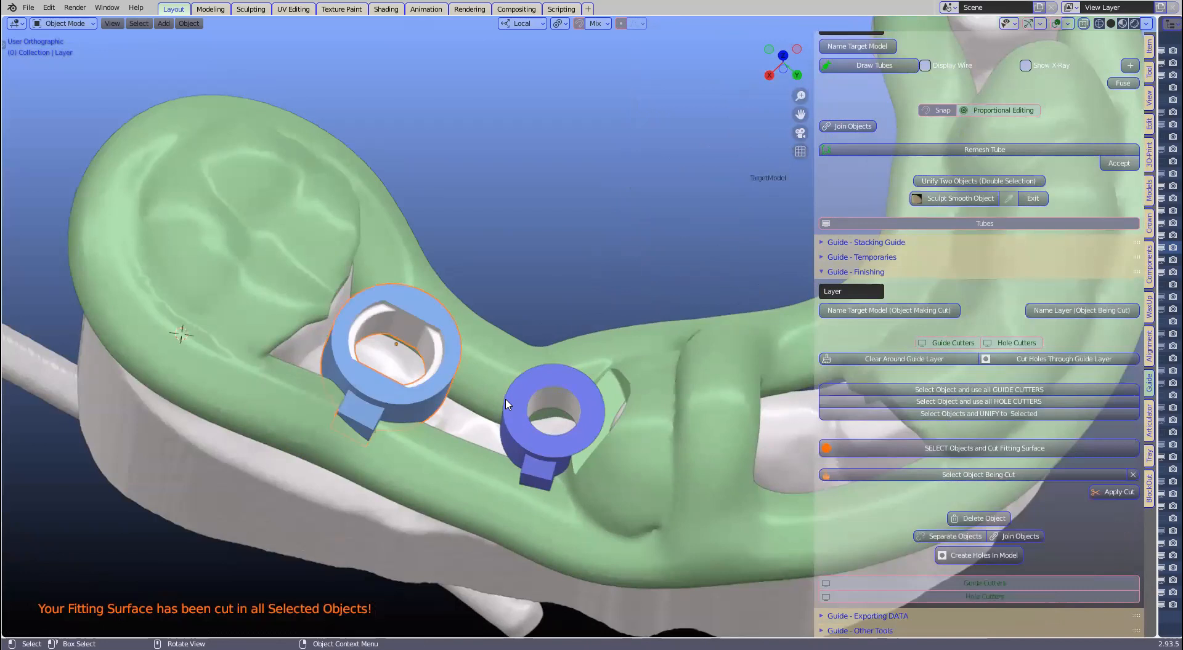
Step: Add the green guide to the selection and hide everything else, including the jaw model
shift+click(512, 344)
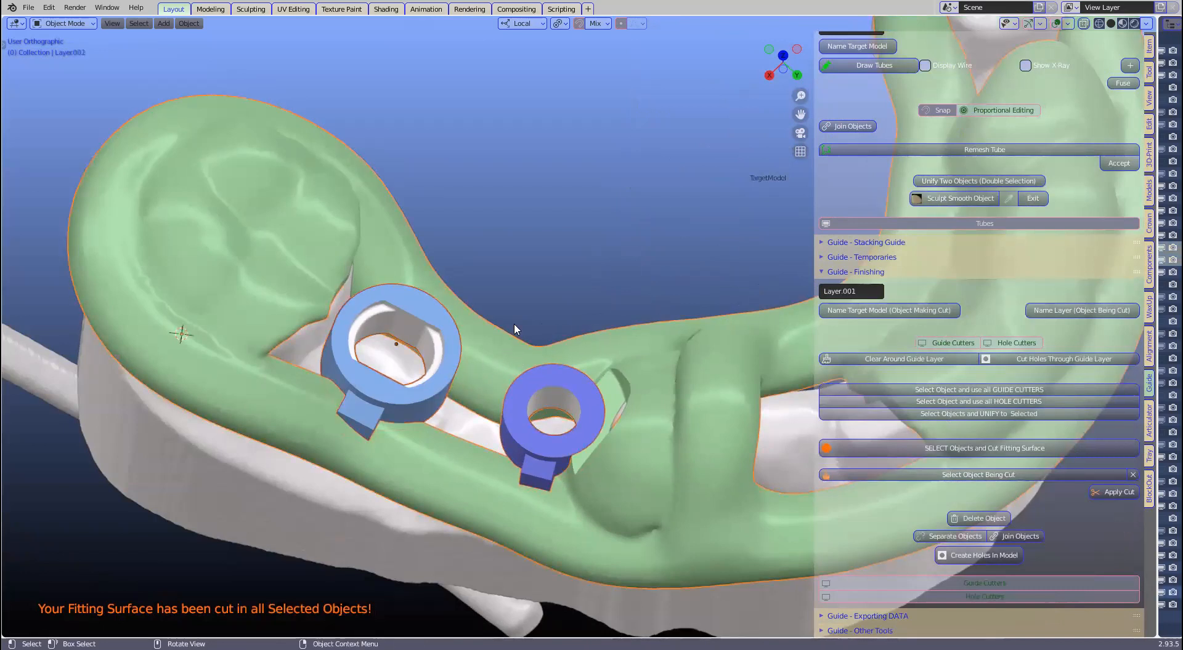
key(ctrl+i)
key(h)
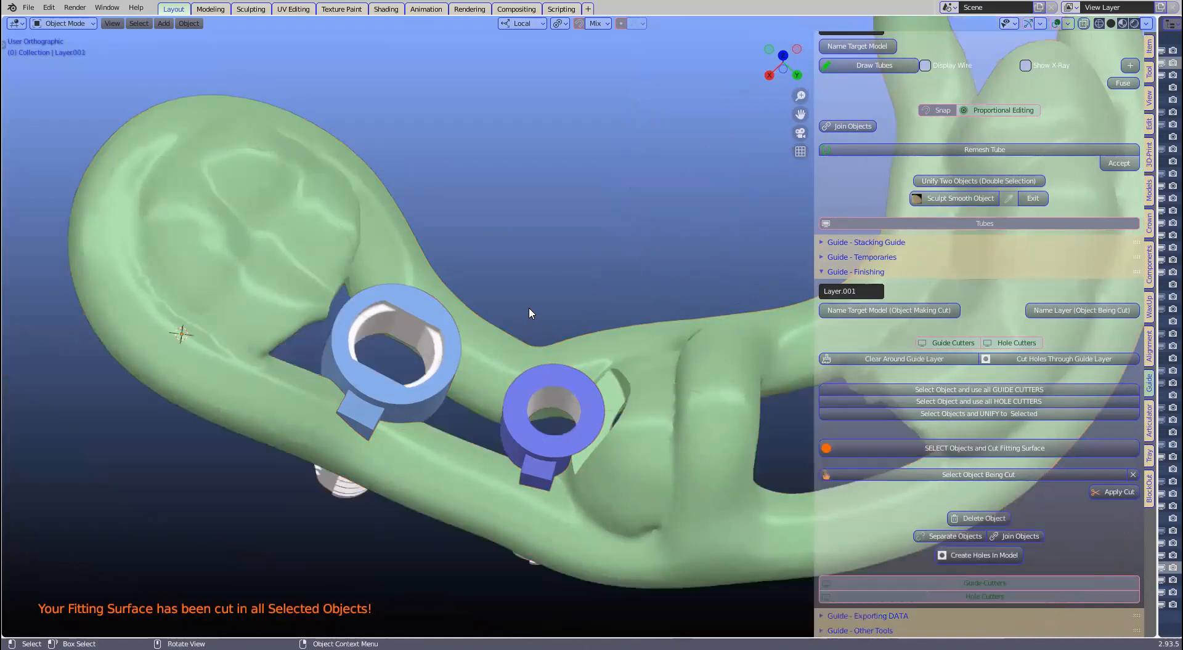
scroll(608, 352, down, 1)
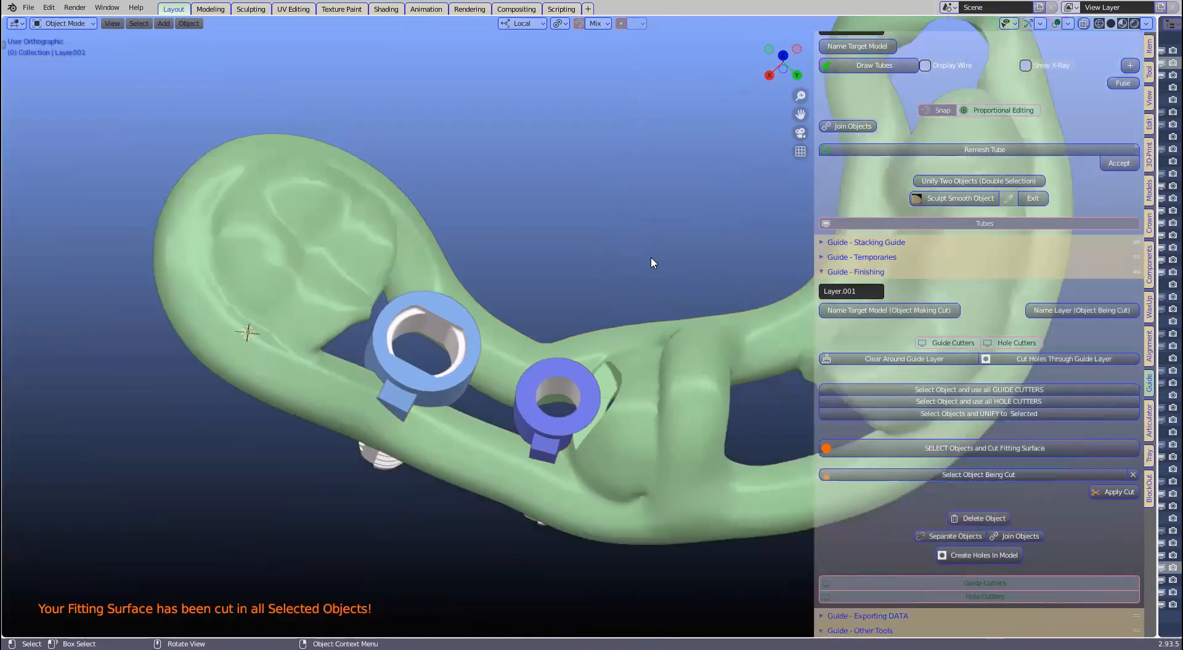
middle_drag(518, 475, 539, 380)
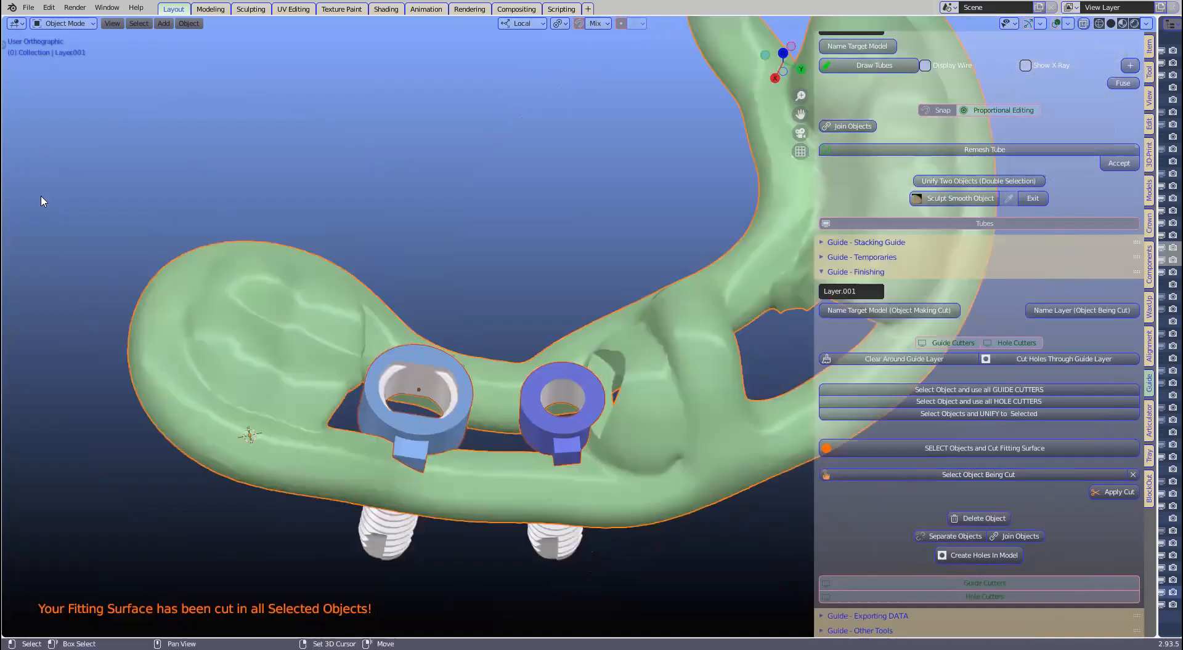
Step: Open the STL export window, tick Selection Only, and close it
click(28, 7)
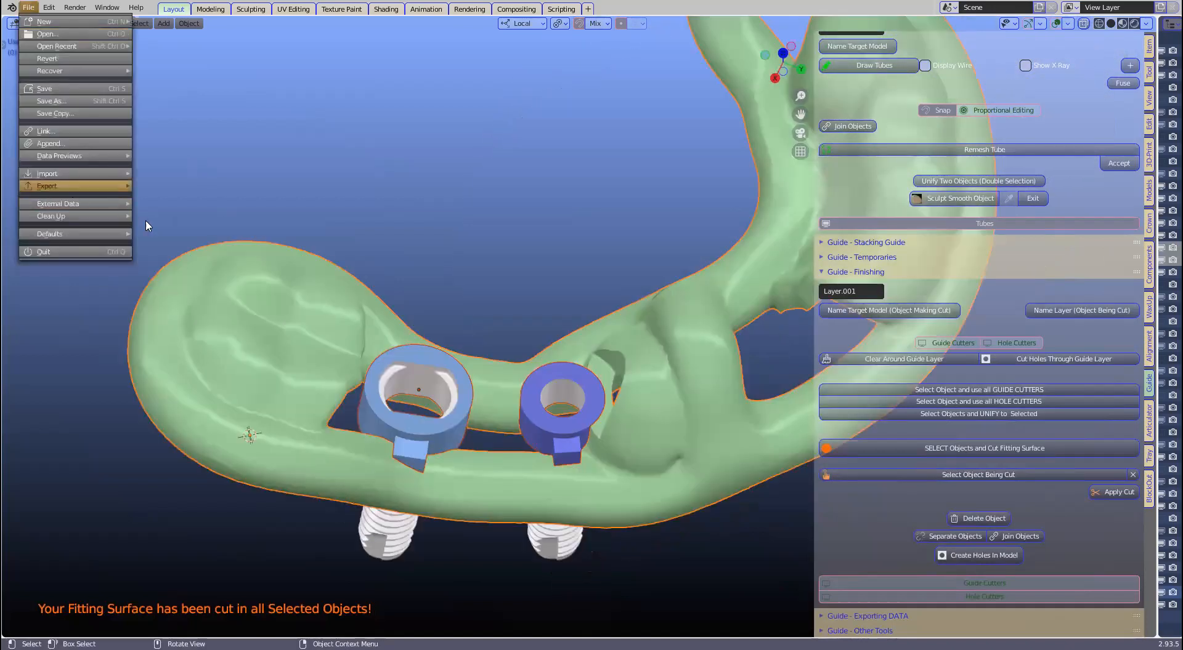
mouse_move(74, 185)
key(Return)
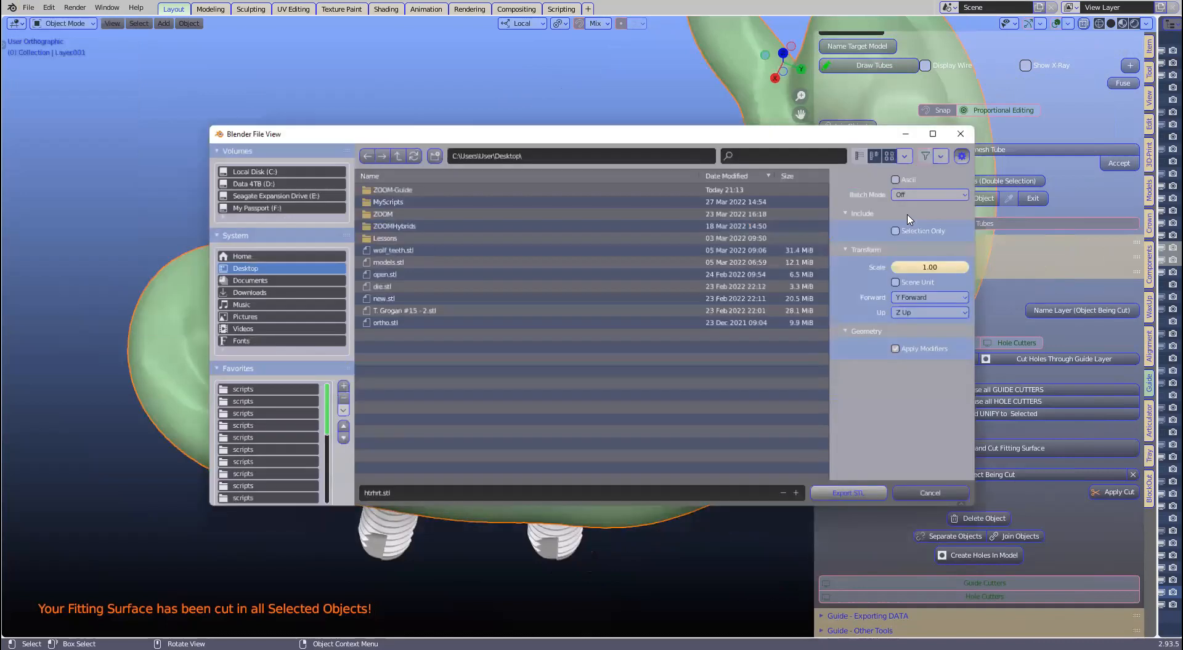
click(901, 229)
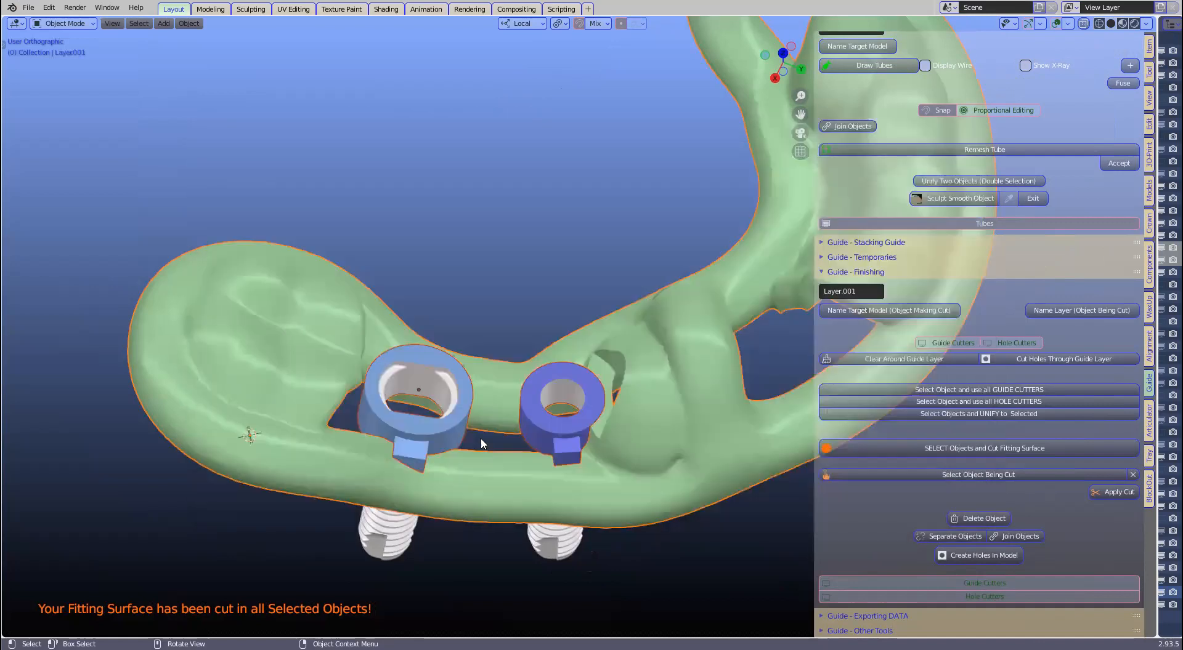
Step: Unhide the jaw model and tube with Alt+H and select TargetModel
scroll(480, 437, down, 2)
middle_drag(480, 437, 485, 531)
key(alt+h)
click(571, 460)
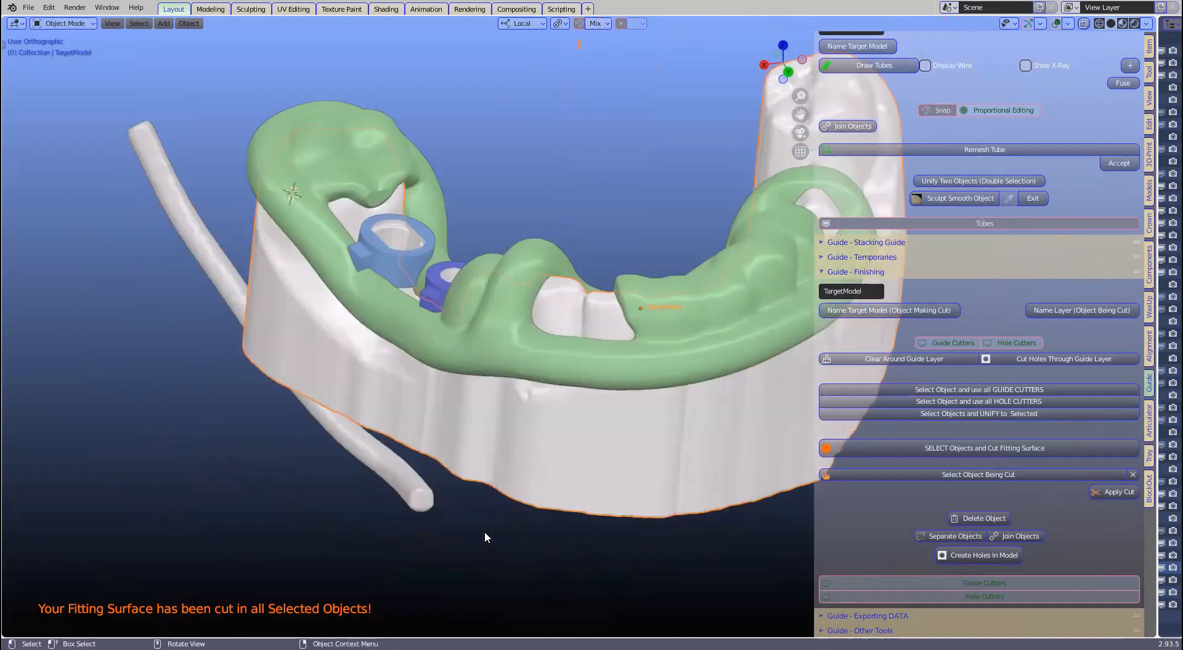
Step: Look down on the guide and expand the Guide - Exporting DATA sidebar section
middle_drag(454, 485, 414, 515)
middle_drag(576, 546, 749, 516)
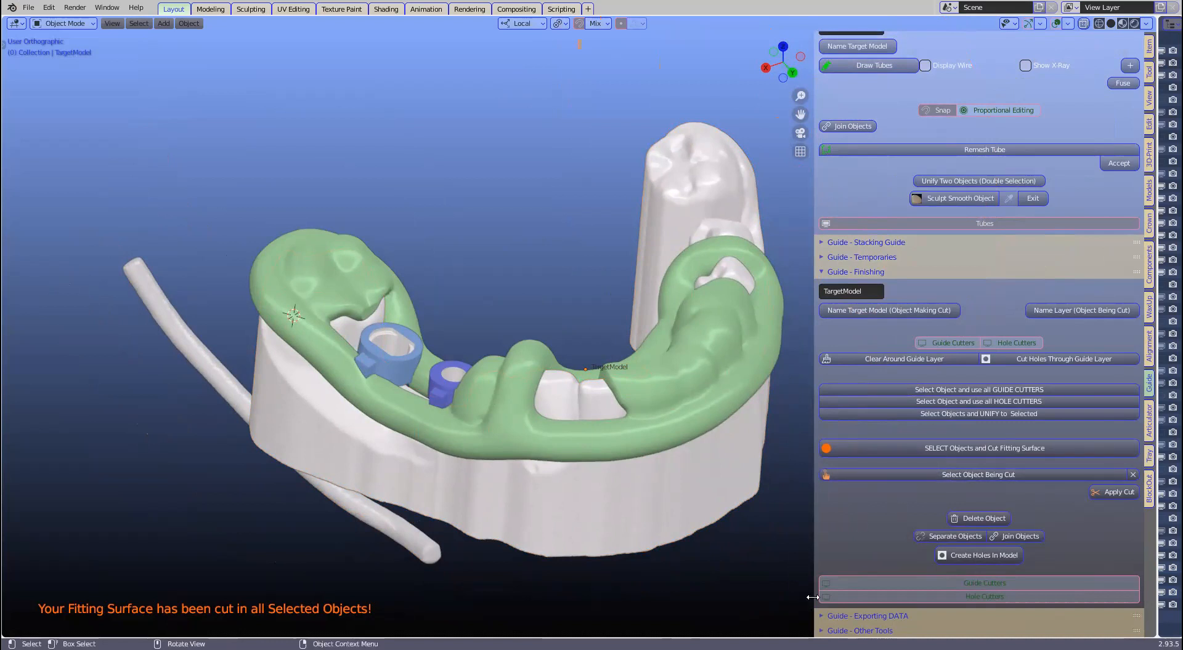
click(823, 616)
scroll(1020, 434, down, 4)
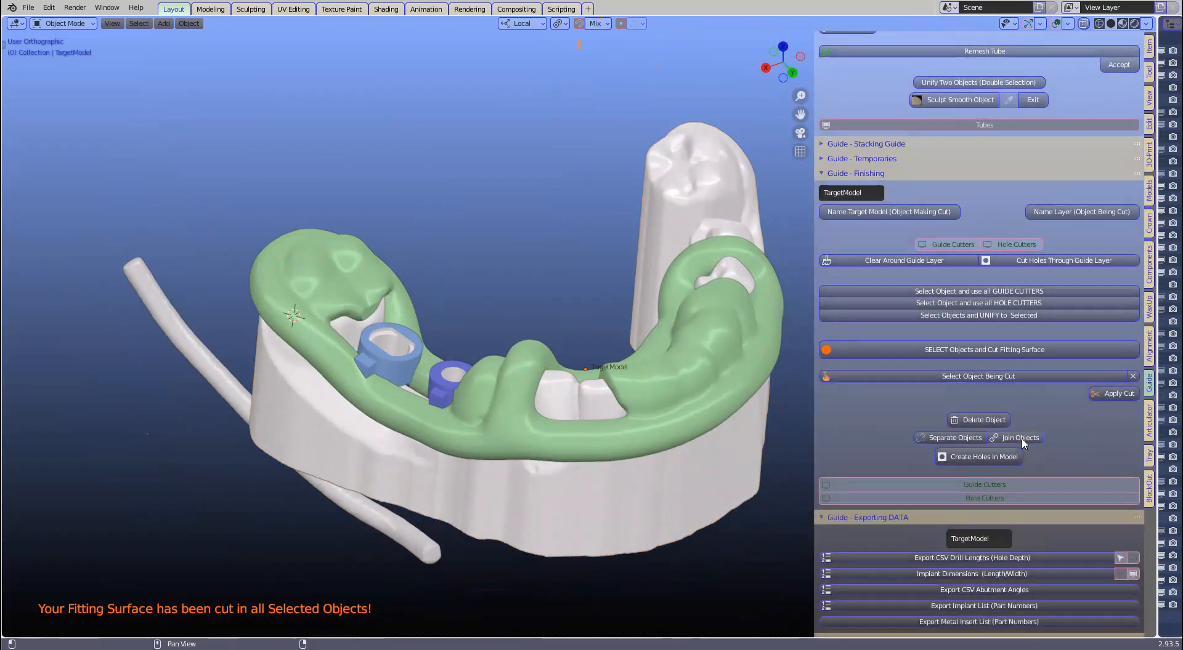
scroll(1022, 440, down, 1)
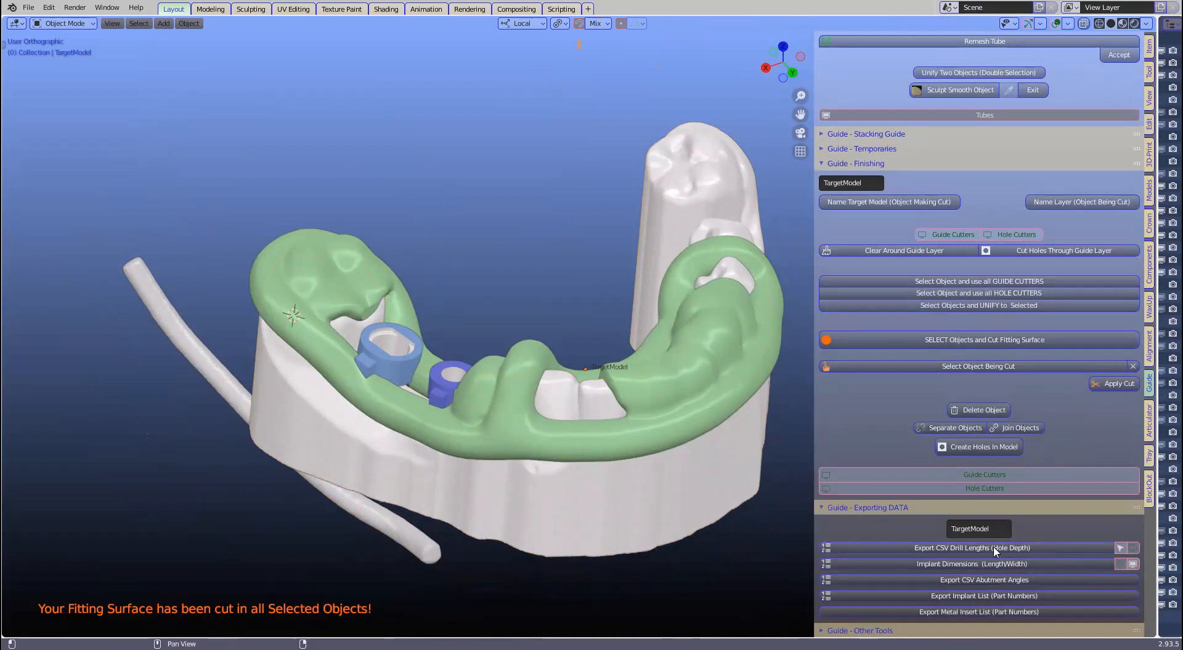
Step: Resize the Outliner beside the viewport to list the scene's collections
drag(1158, 464, 1004, 442)
drag(1074, 24, 918, 185)
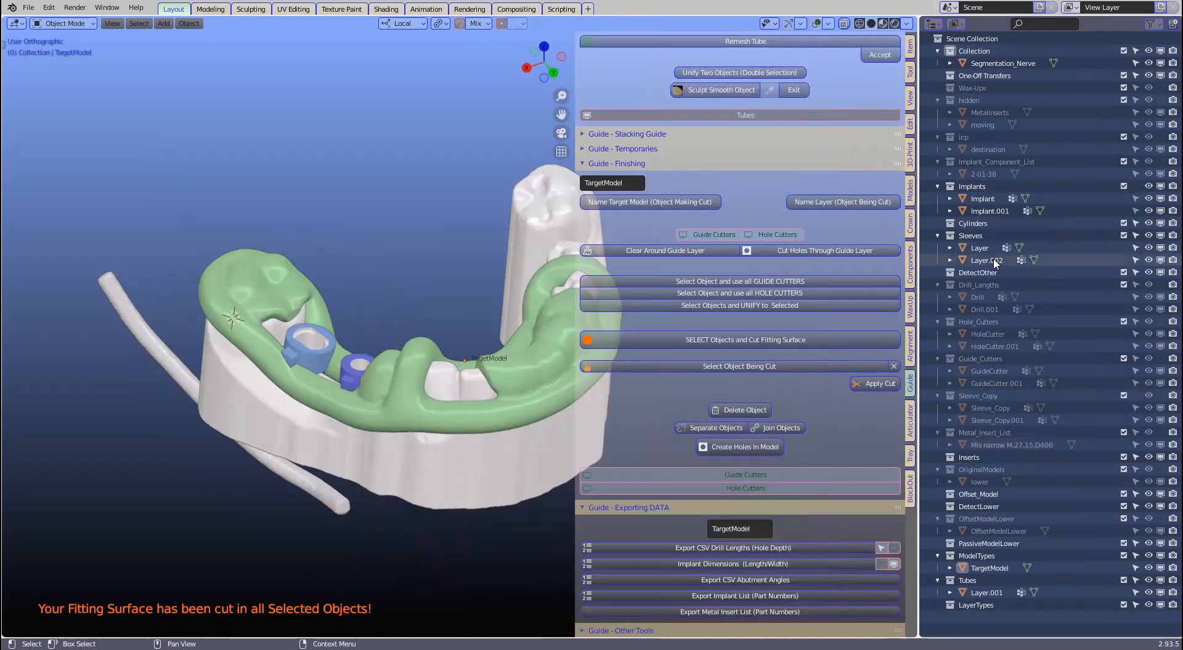
drag(918, 313, 1039, 333)
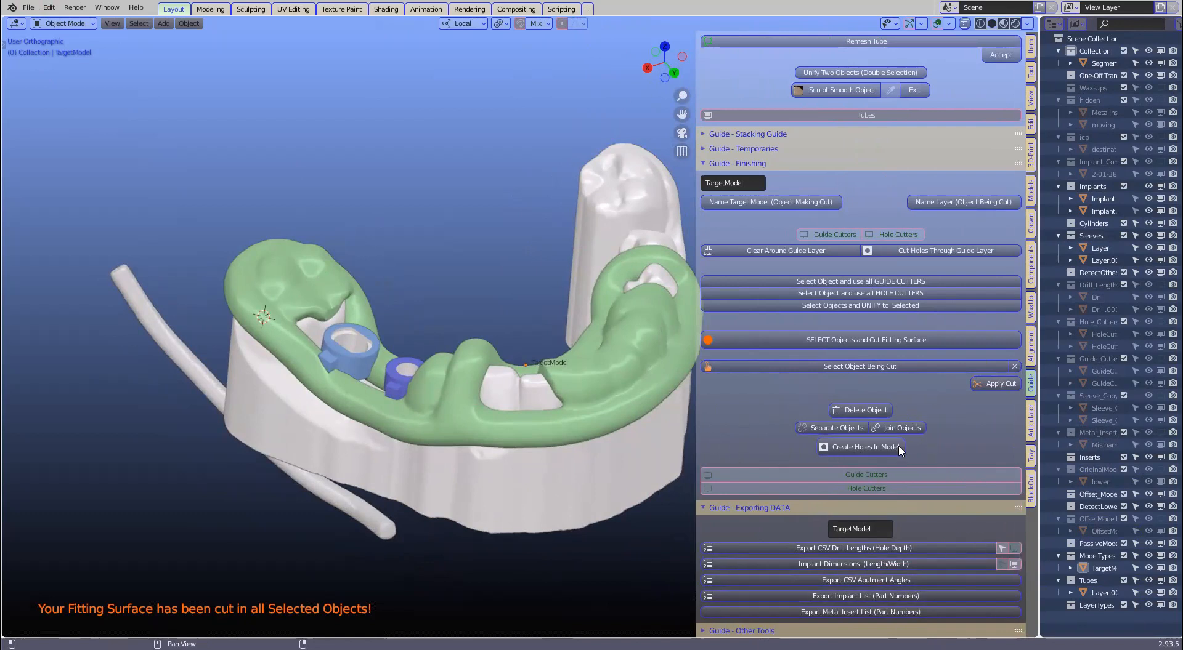
Step: Run Create Holes In Model to cut the implant holes, then hide the white model
click(860, 450)
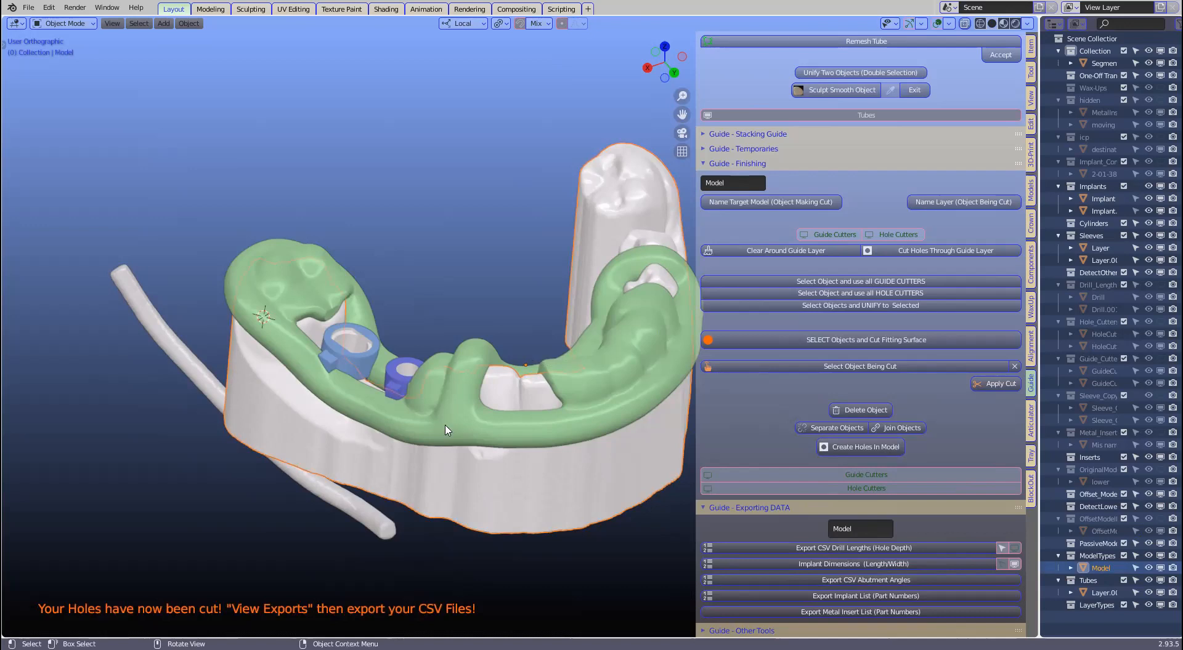
key(h)
Step: Hide the green guide Layer.001 and widen the Outliner to show full object names
click(503, 392)
key(h)
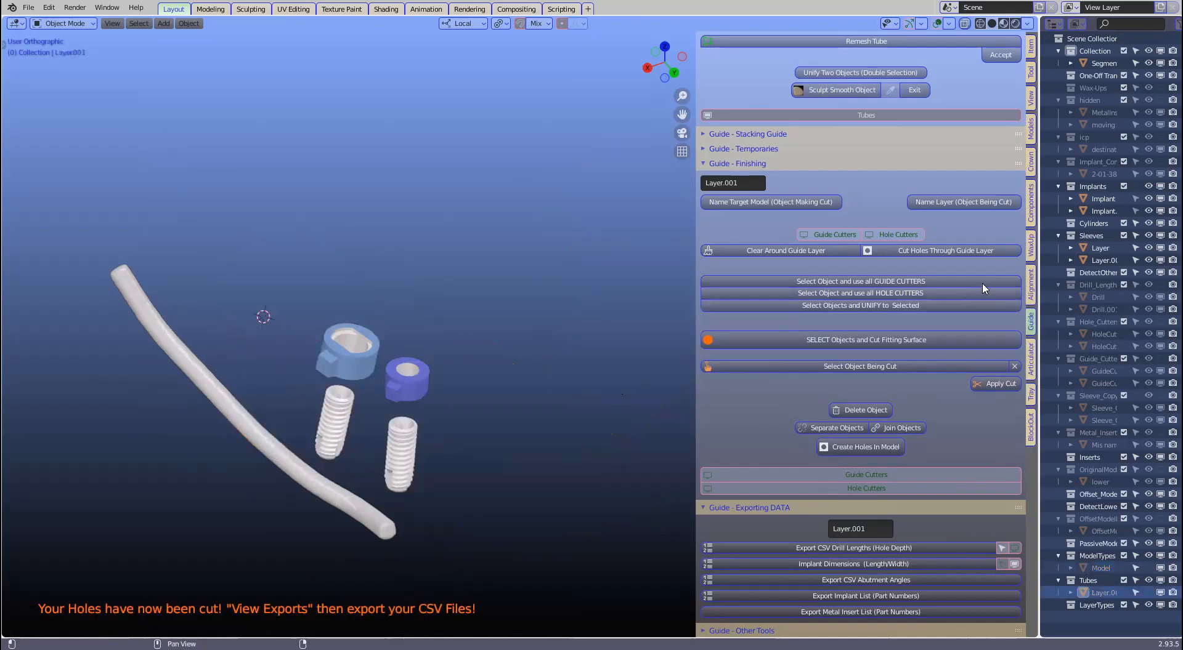
drag(1037, 260, 785, 92)
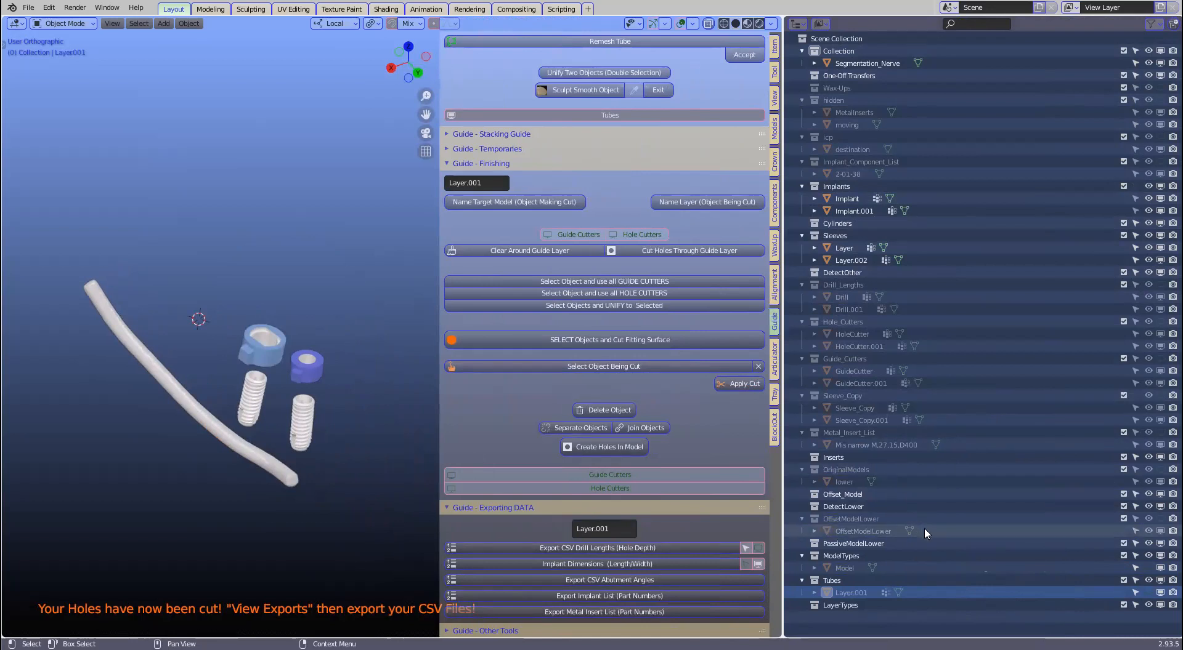
Step: Make the OriginalModels collection visible and select the lower jaw and both sleeves from above
click(1159, 470)
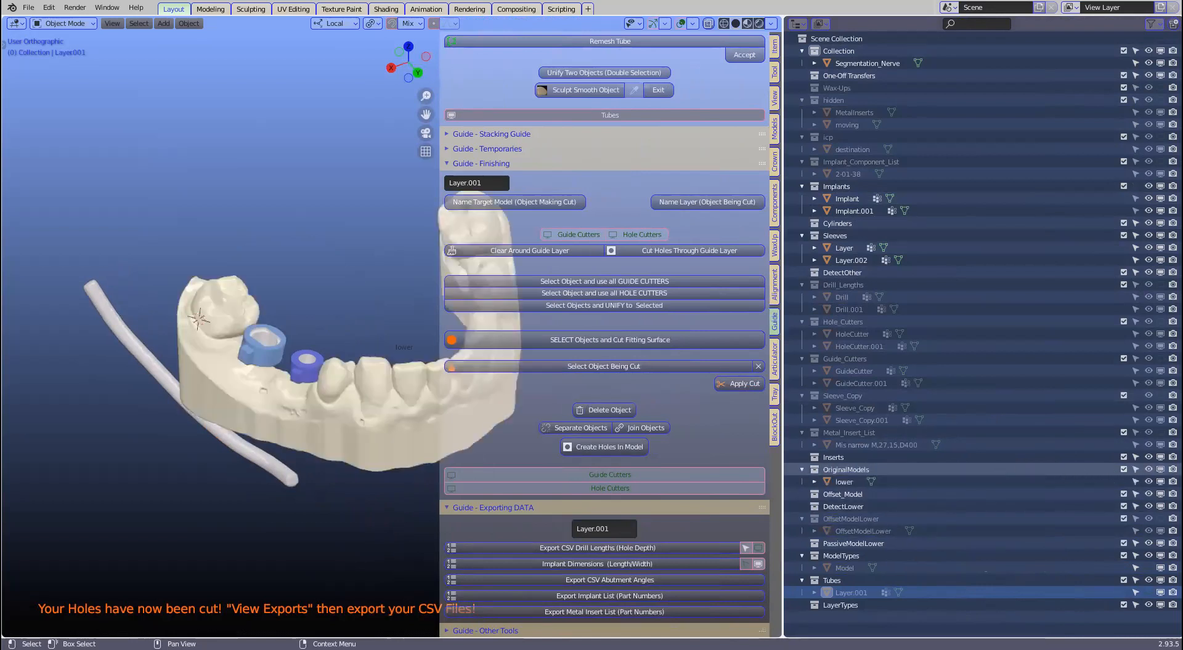
click(272, 406)
scroll(273, 431, up, 4)
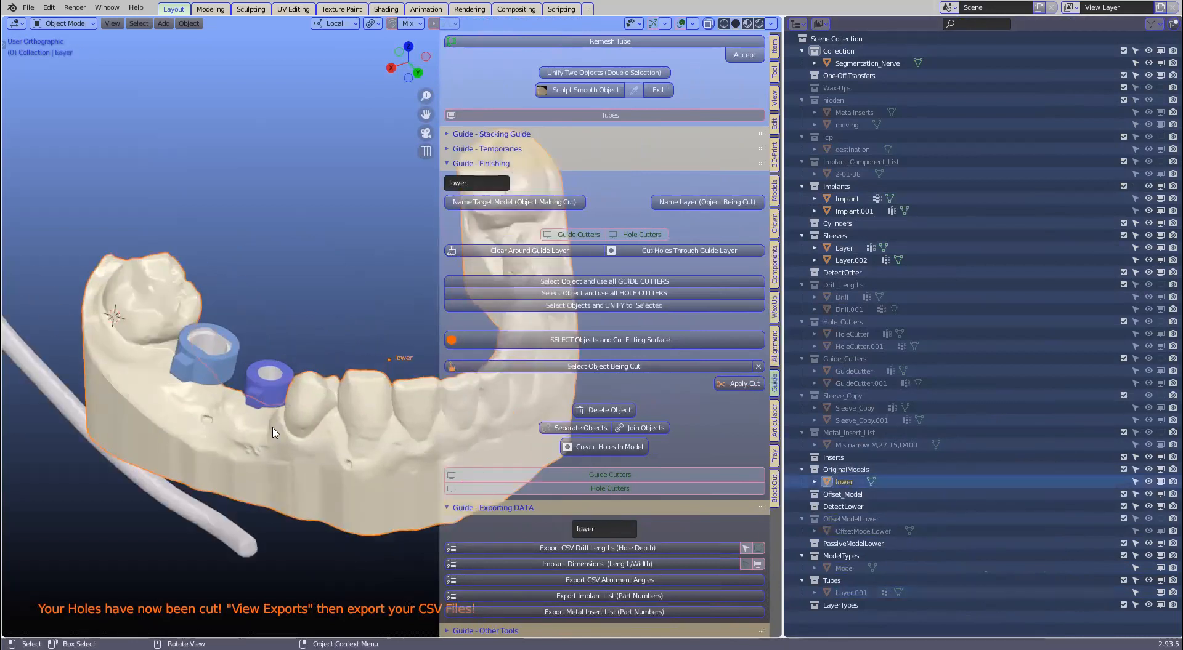
middle_drag(273, 490, 212, 354)
click(237, 370)
scroll(273, 419, down, 2)
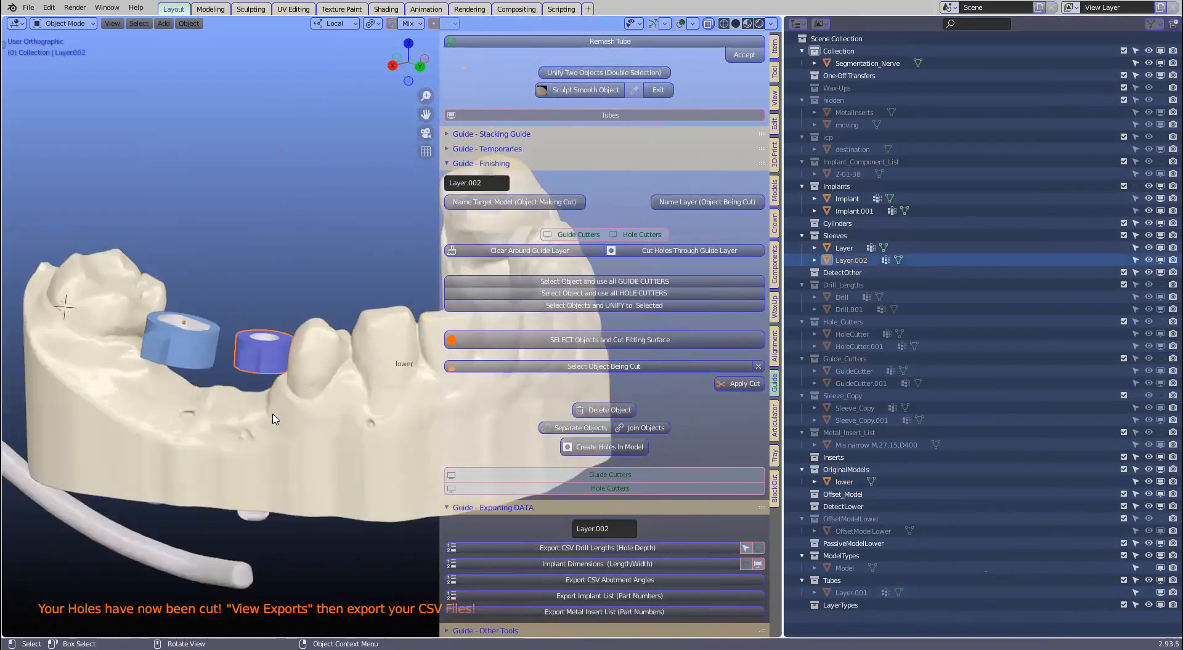
click(184, 337)
scroll(274, 474, down, 2)
middle_drag(273, 475, 276, 423)
Step: Unhide the green guide Layer.001, rerun Create Holes In Model, then select the lower jaw
key(alt+h)
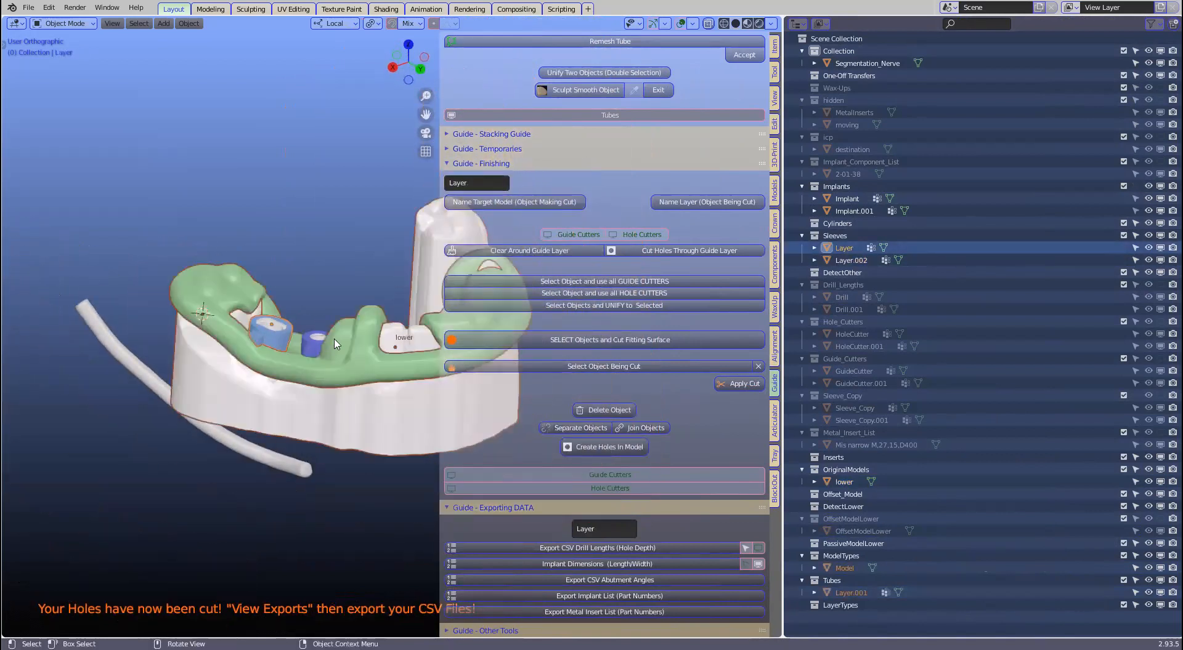
click(344, 333)
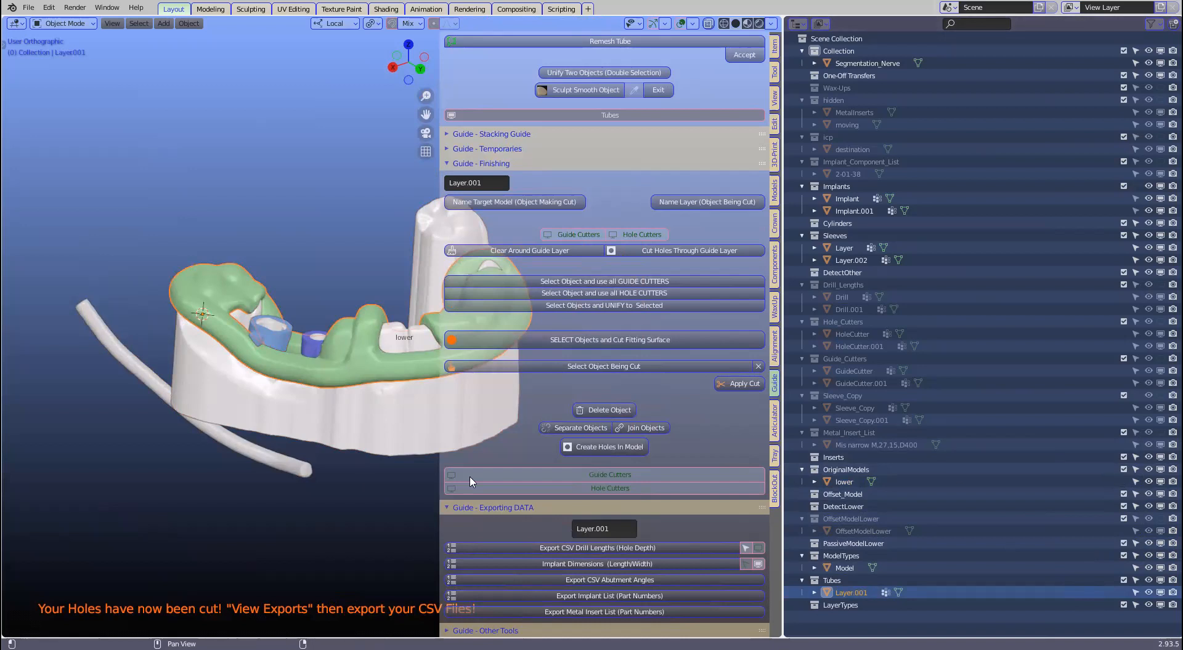
click(595, 448)
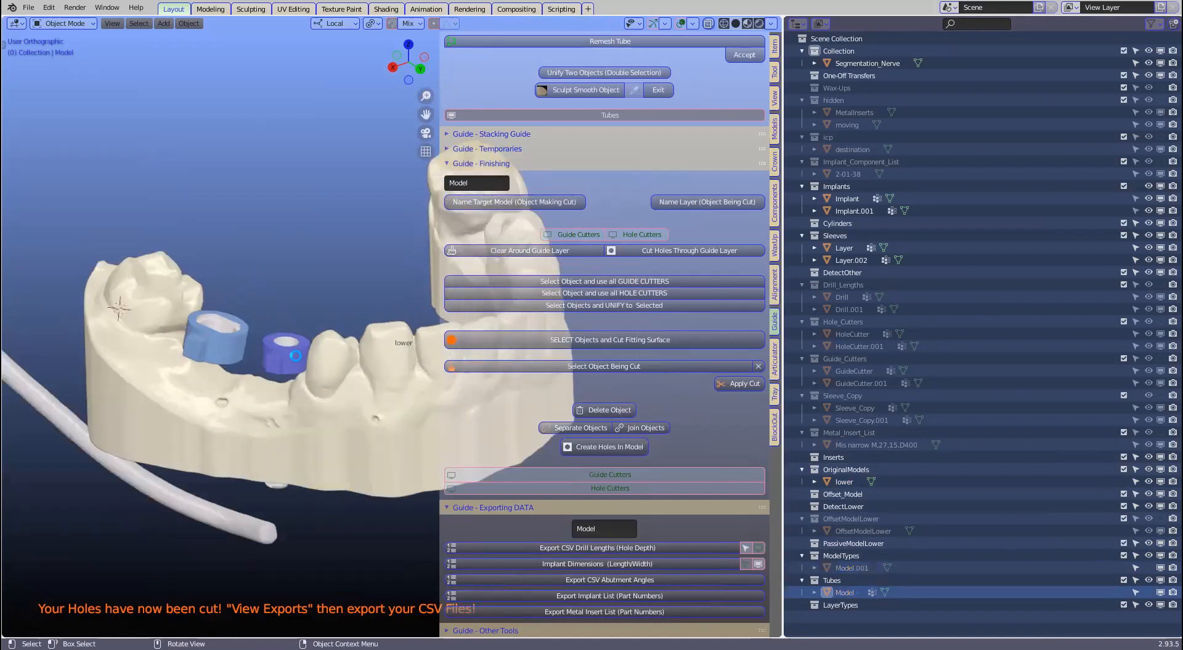
click(296, 356)
middle_drag(274, 466, 363, 301)
click(358, 341)
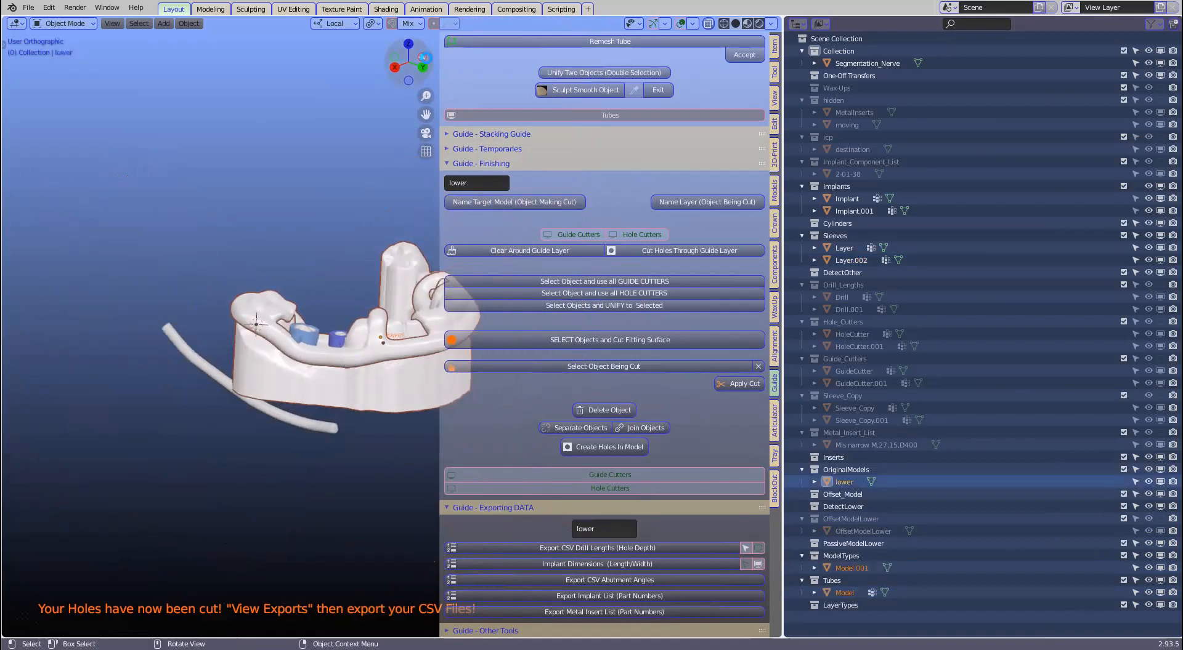